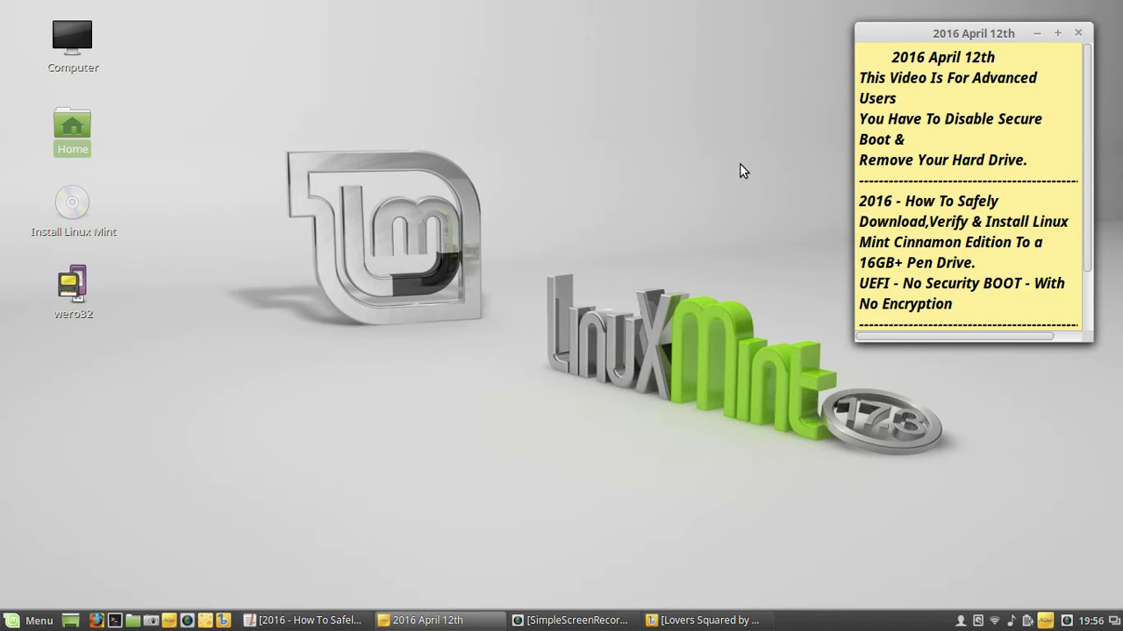
- Bring up the text notes, highlight the two lines about the live DVD and pre-install changes, and minimize the notes
{"action": "mouse_move", "coordinate": [914, 180]}
{"action": "left_click", "coordinate": [303, 621]}
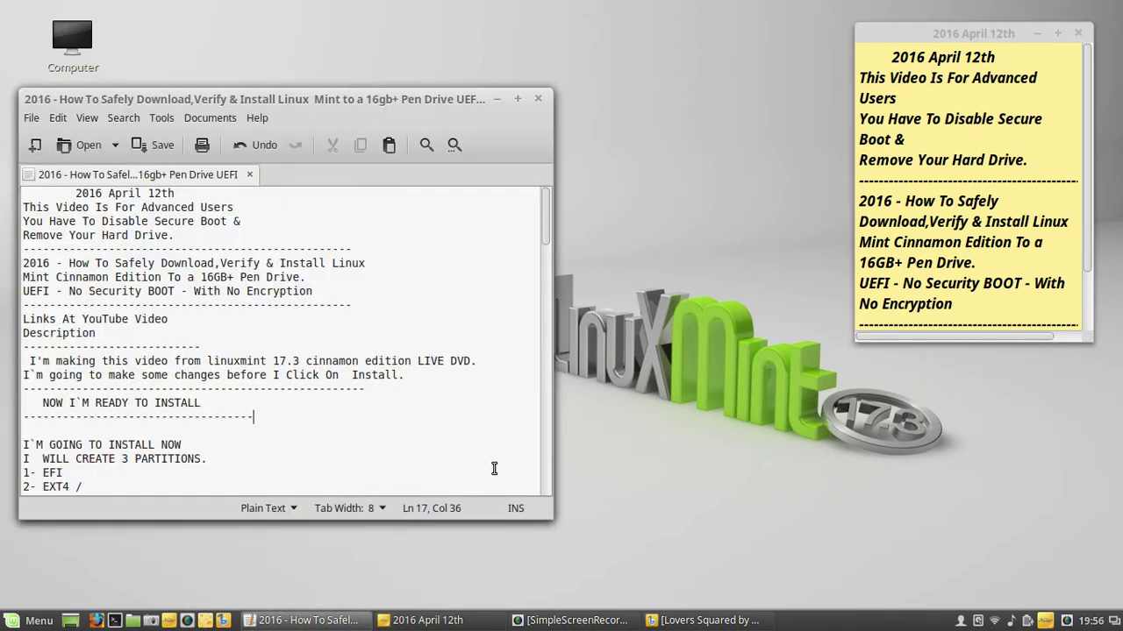
{"action": "left_click_drag", "start_coordinate": [331, 97], "coordinate": [472, 72]}
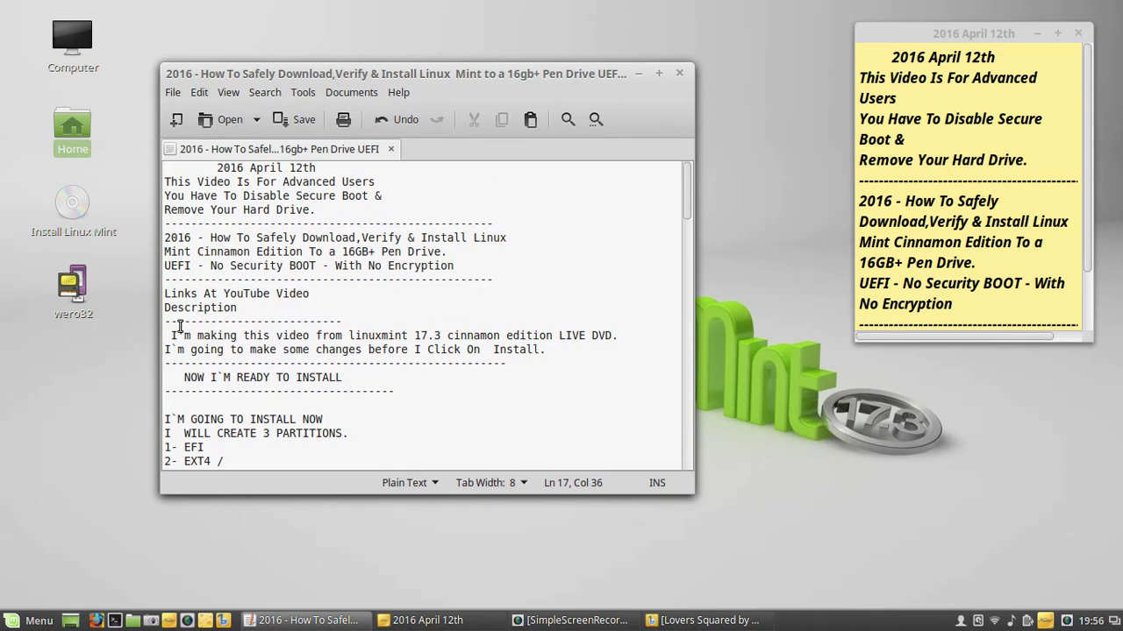
{"action": "left_click_drag", "start_coordinate": [165, 335], "coordinate": [599, 351]}
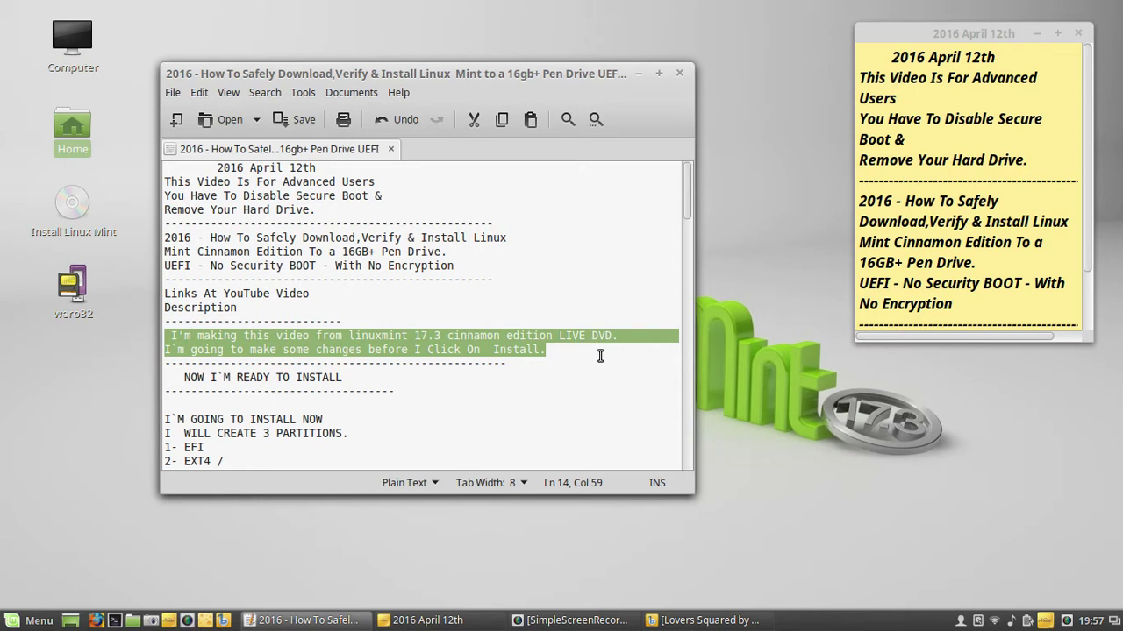
{"action": "left_click", "coordinate": [597, 369]}
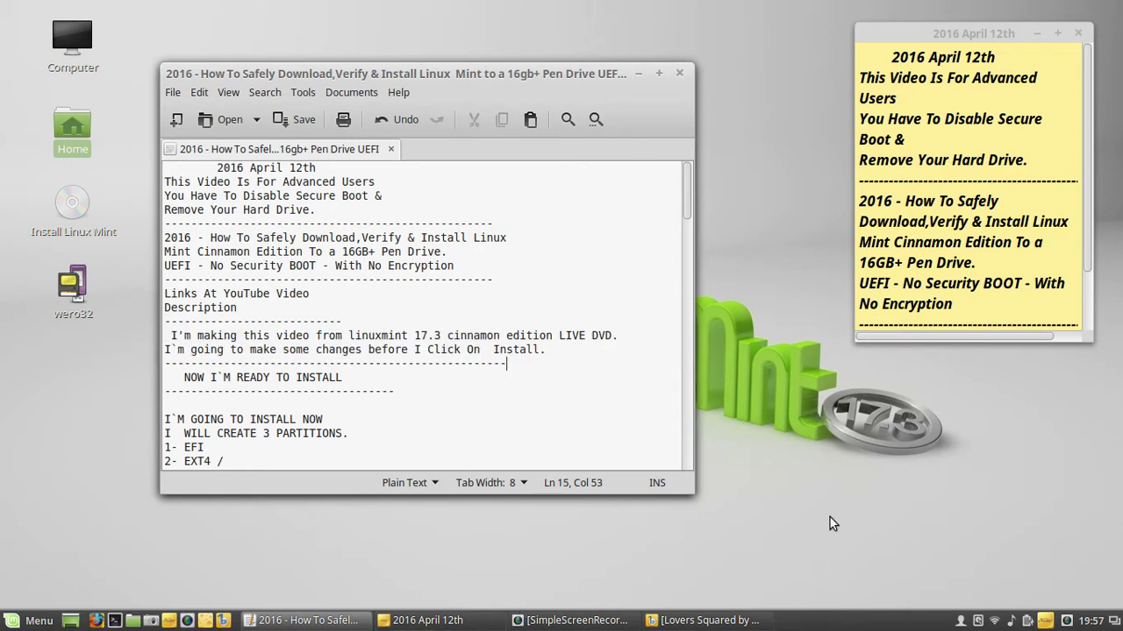
{"action": "left_click", "coordinate": [639, 72]}
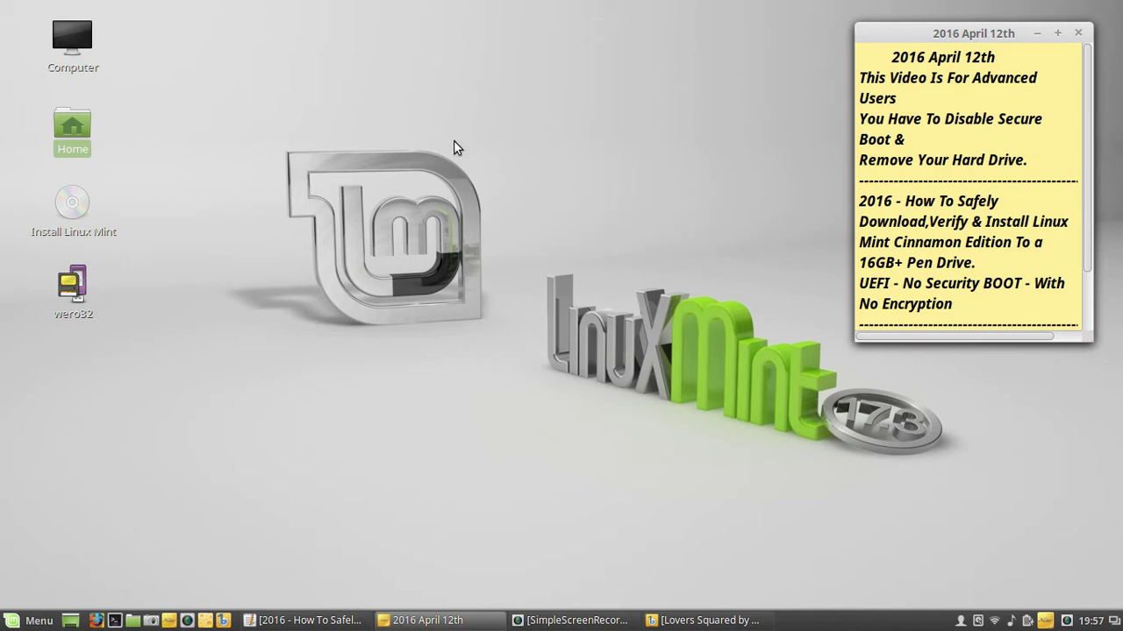
- Move the desktop panel from the bottom edge of the screen to the top edge
{"action": "right_click", "coordinate": [864, 624]}
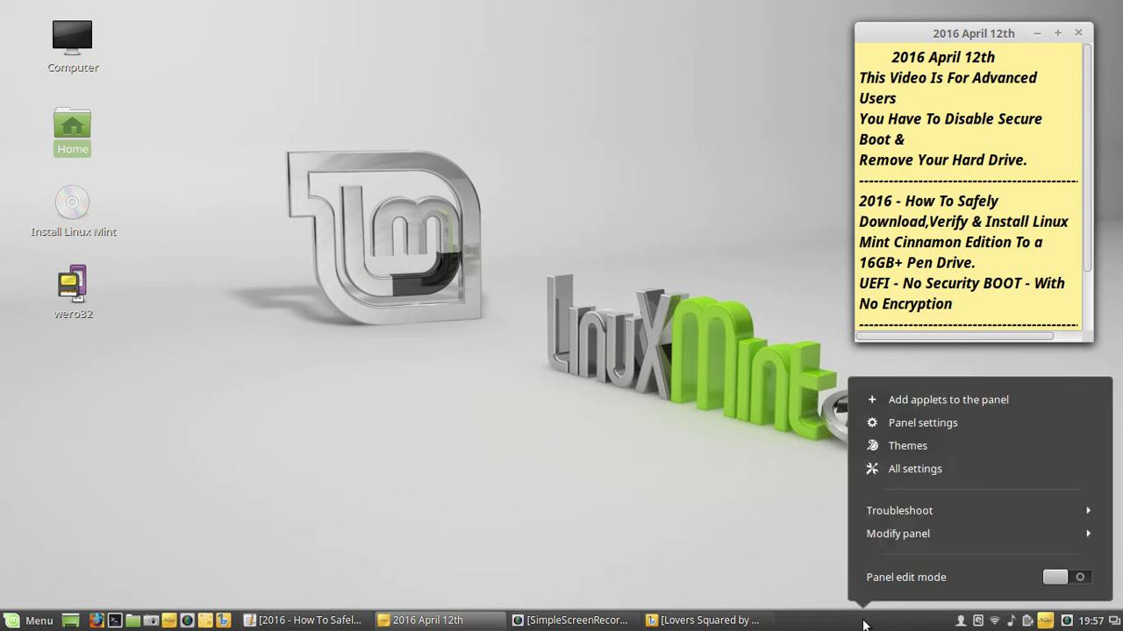
{"action": "left_click", "coordinate": [900, 531]}
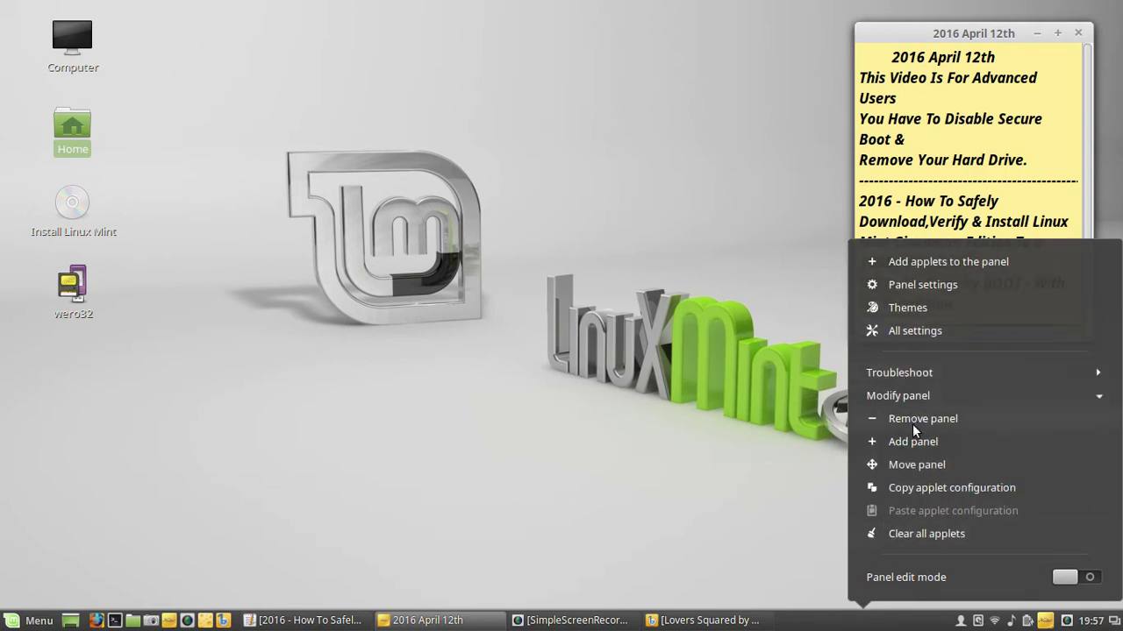
{"action": "left_click", "coordinate": [913, 465]}
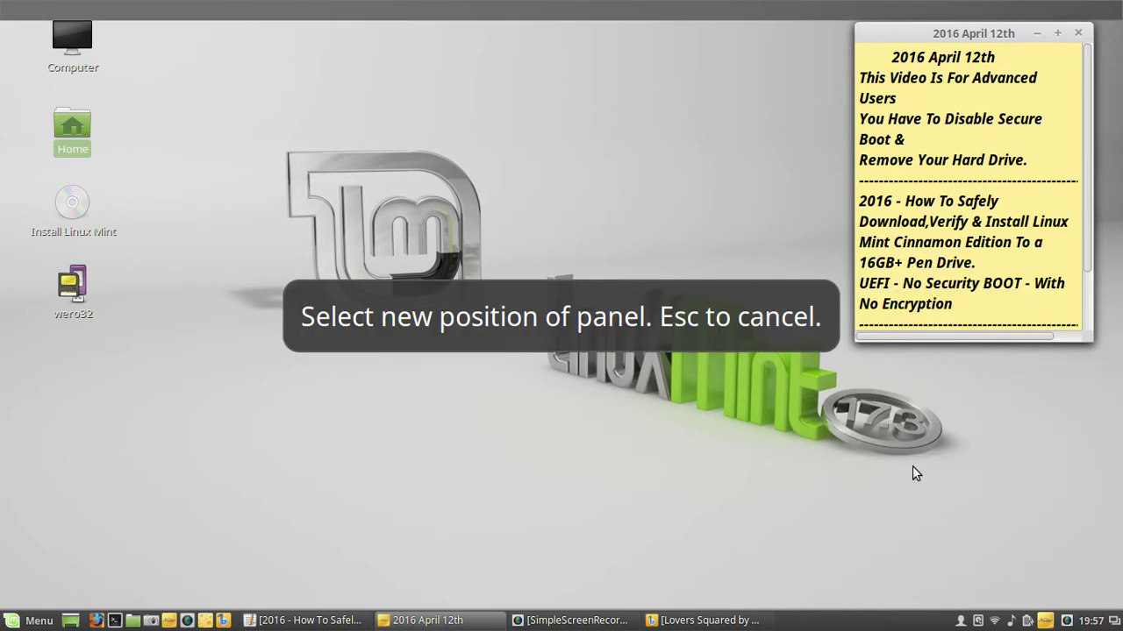
{"action": "left_click", "coordinate": [621, 13]}
{"action": "left_click", "coordinate": [621, 11]}
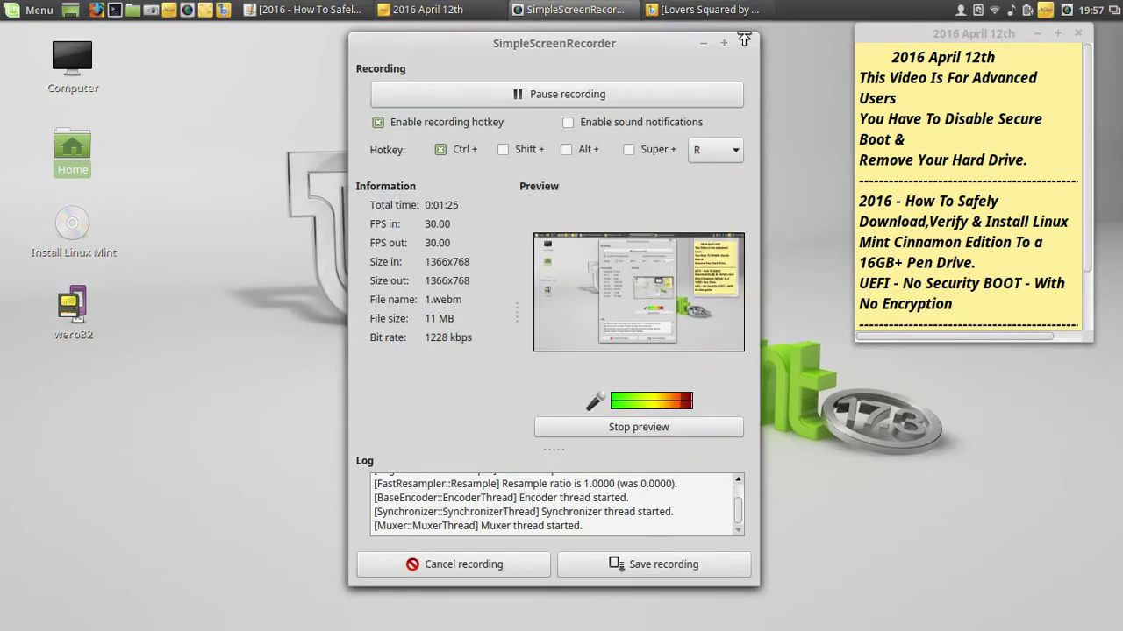
{"action": "left_click", "coordinate": [796, 51]}
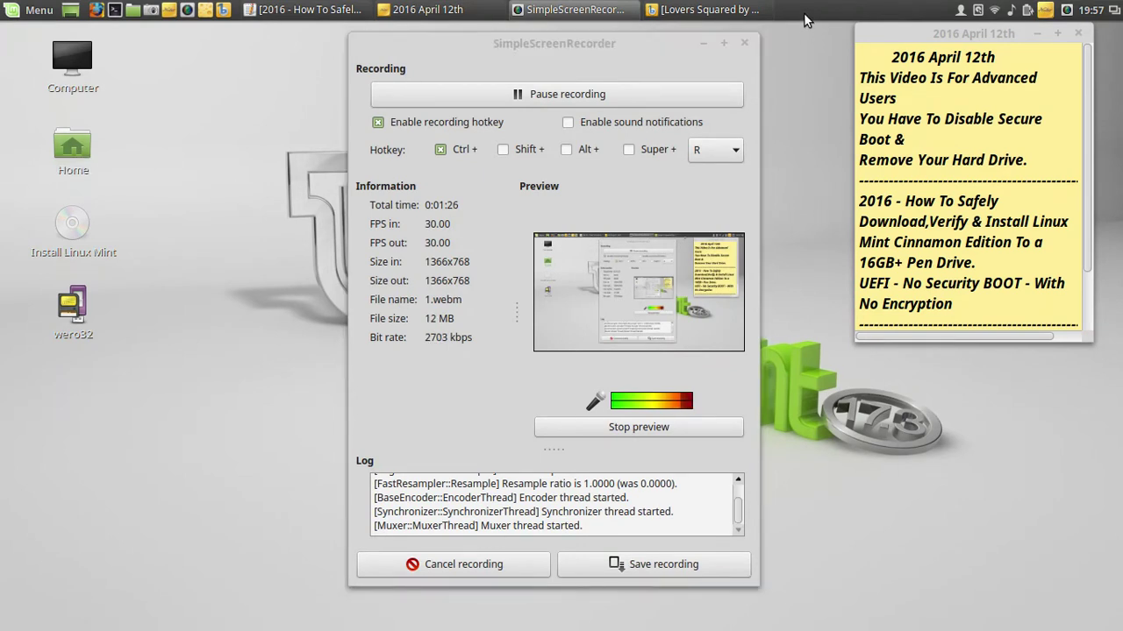
- Add a new, second panel along the bottom edge of the screen
{"action": "right_click", "coordinate": [803, 12]}
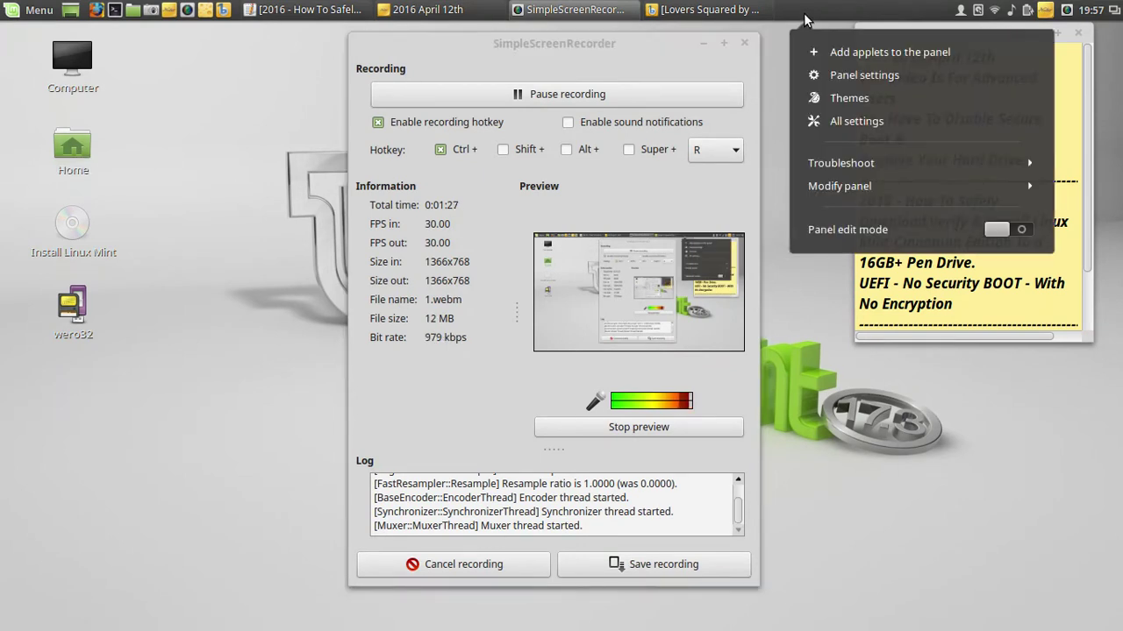
{"action": "left_click", "coordinate": [829, 187]}
{"action": "left_click", "coordinate": [834, 231]}
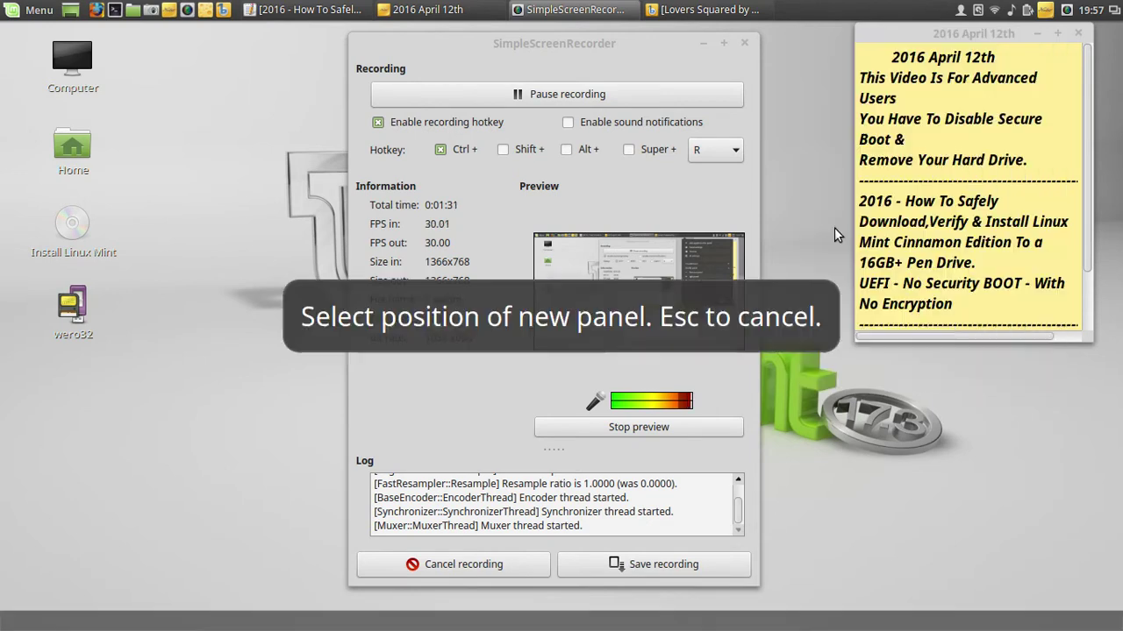
{"action": "left_click", "coordinate": [659, 626]}
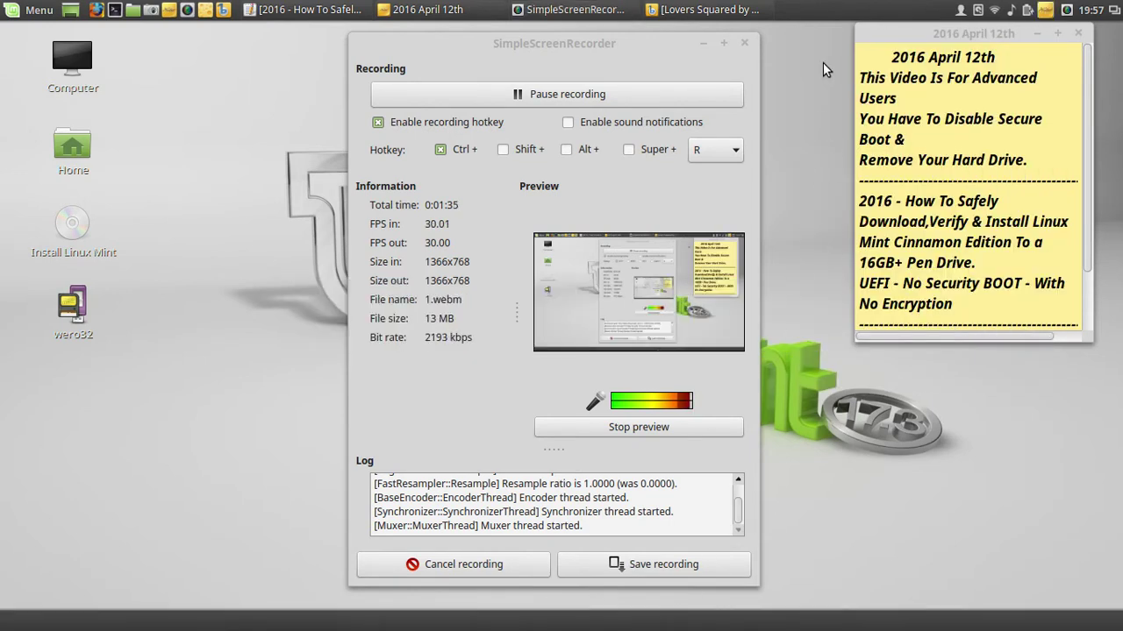
- Add the Show desktop applet to the new bottom panel from the installed applets
{"action": "right_click", "coordinate": [629, 626]}
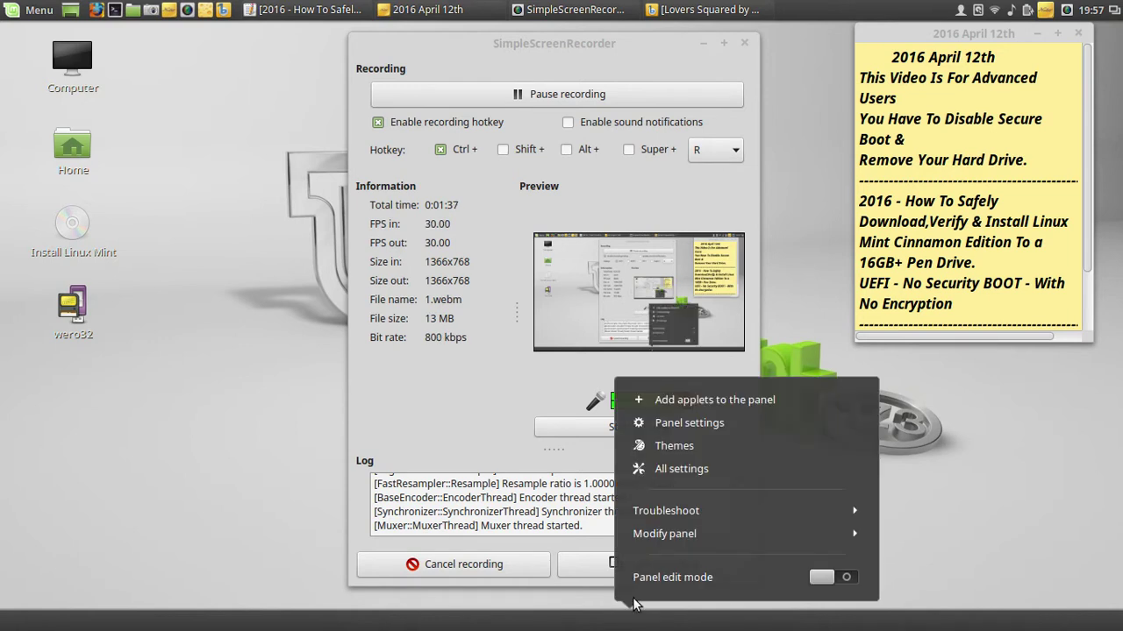
{"action": "left_click", "coordinate": [660, 402]}
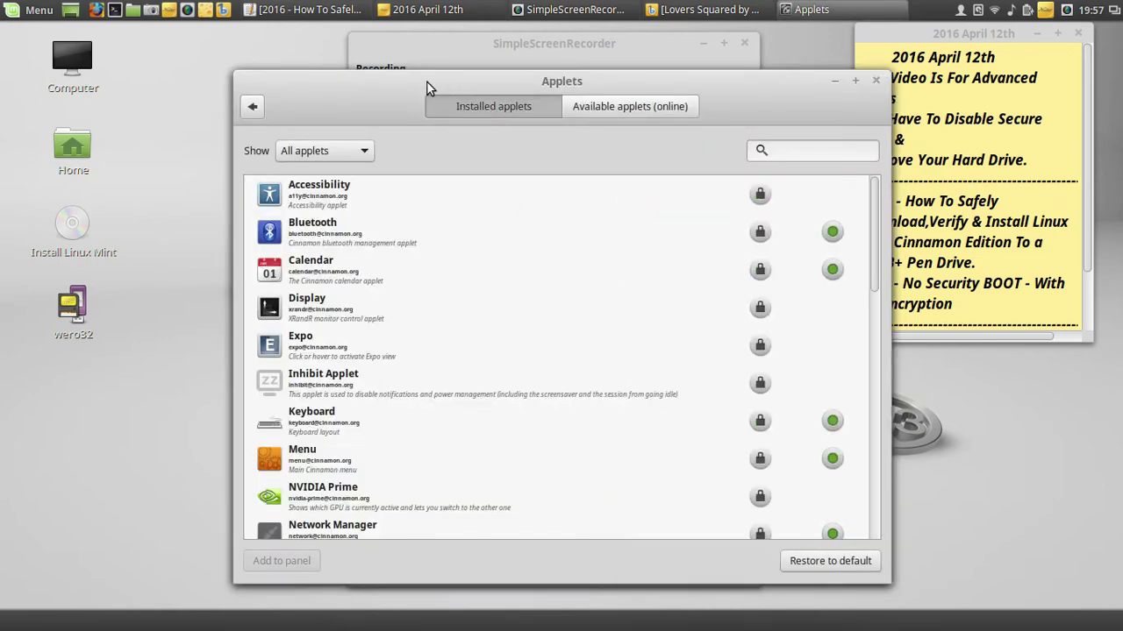
{"action": "left_click_drag", "start_coordinate": [427, 83], "coordinate": [301, 63]}
{"action": "scroll", "coordinate": [289, 235], "scroll_direction": "down", "scroll_amount": 5}
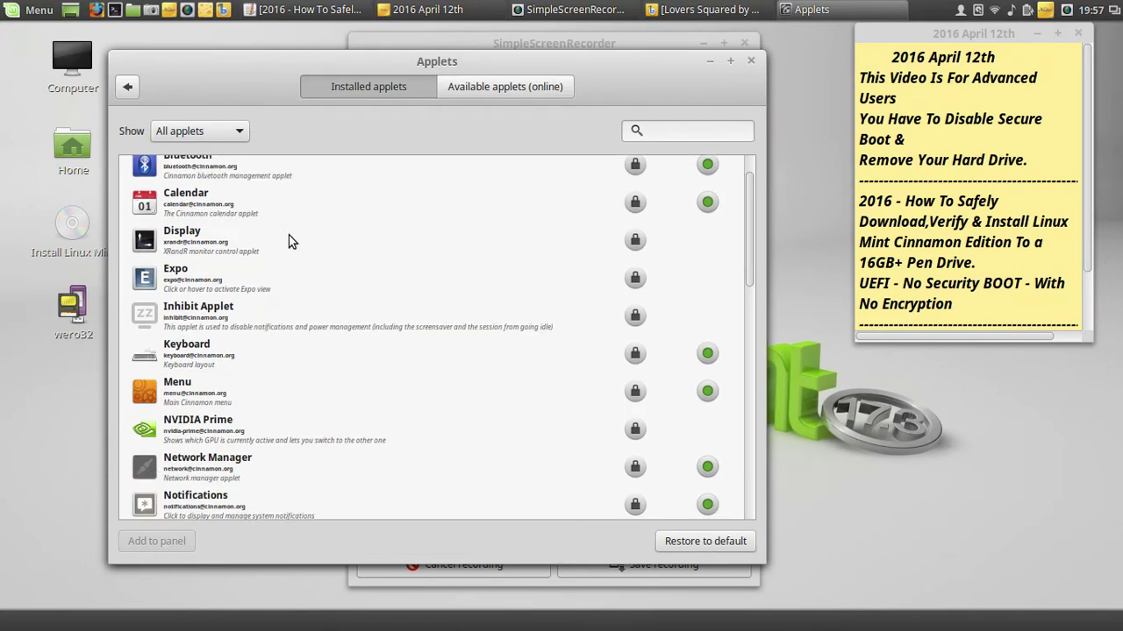
{"action": "scroll", "coordinate": [289, 235], "scroll_direction": "down", "scroll_amount": 10}
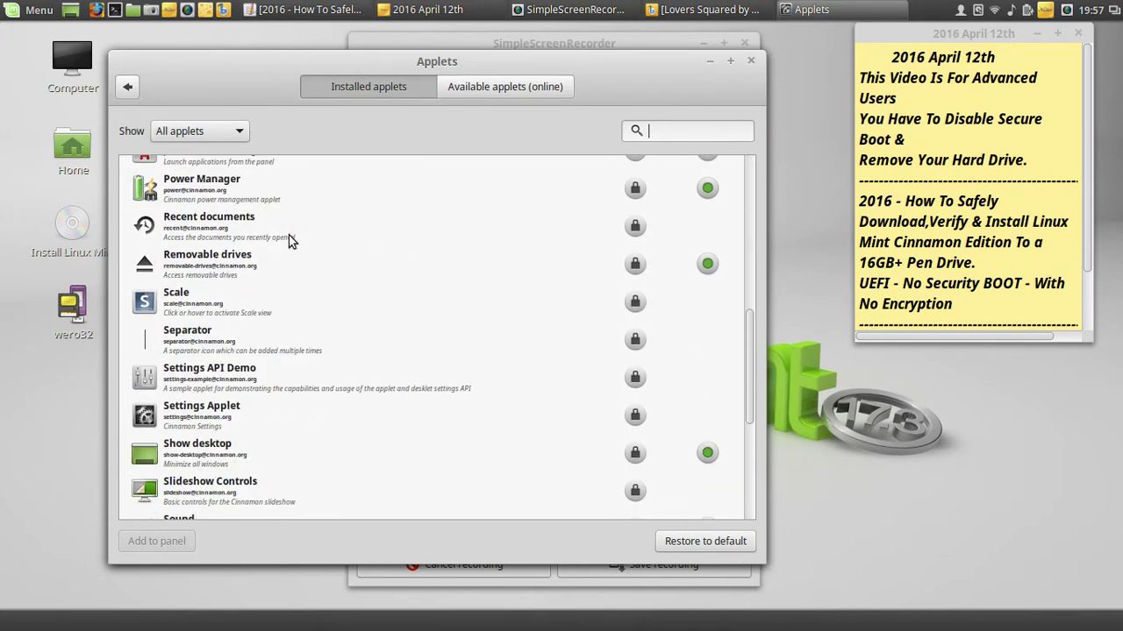
{"action": "scroll", "coordinate": [288, 235], "scroll_direction": "down", "scroll_amount": 1}
{"action": "left_click", "coordinate": [203, 309]}
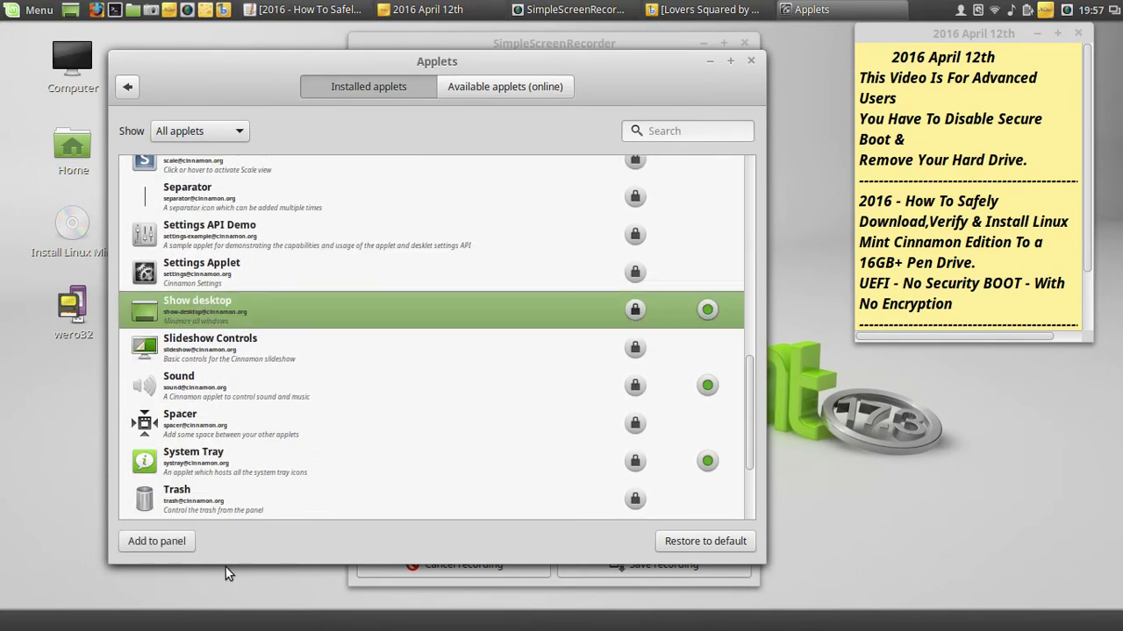
{"action": "left_click", "coordinate": [156, 544]}
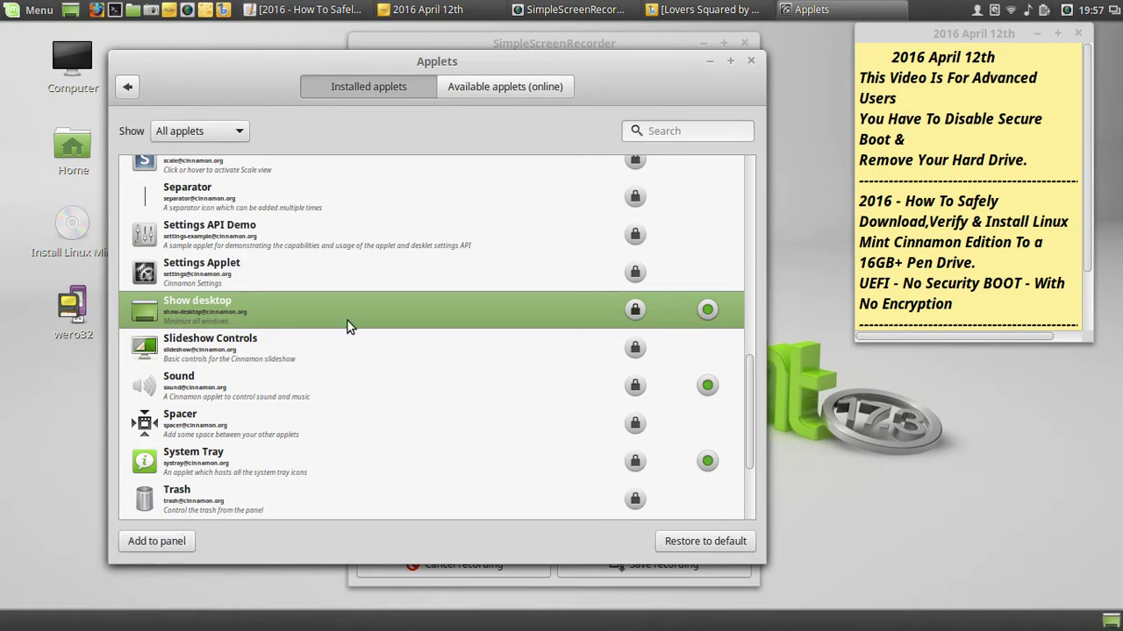
- Add the Window list and Workspace switcher applets to the bottom panel
{"action": "scroll", "coordinate": [347, 324], "scroll_direction": "down", "scroll_amount": 4}
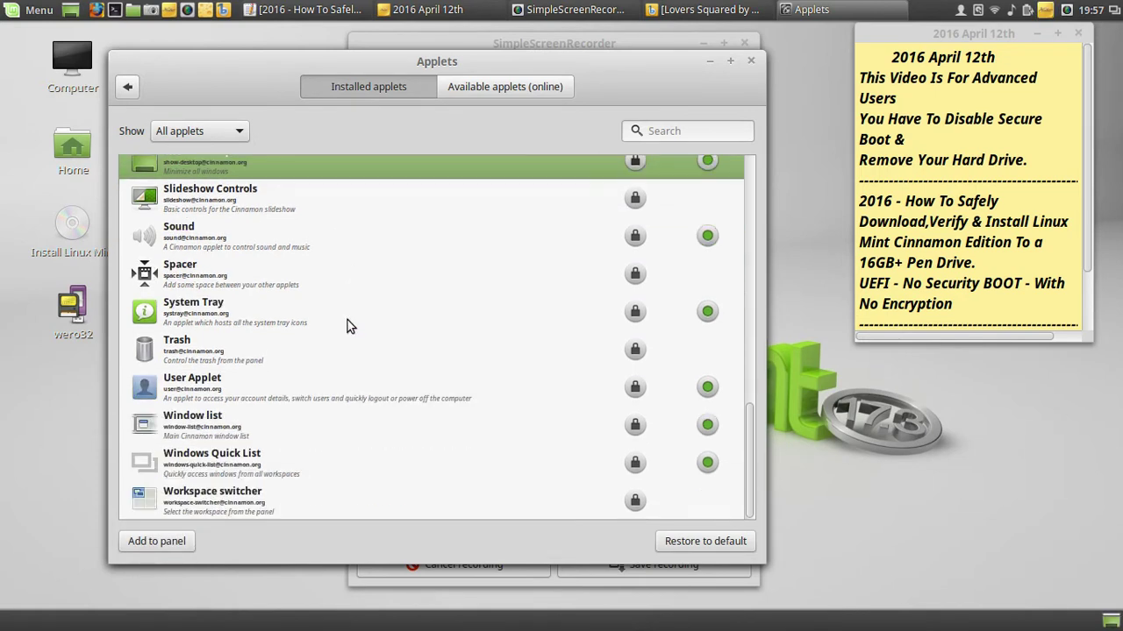
{"action": "left_click", "coordinate": [220, 427]}
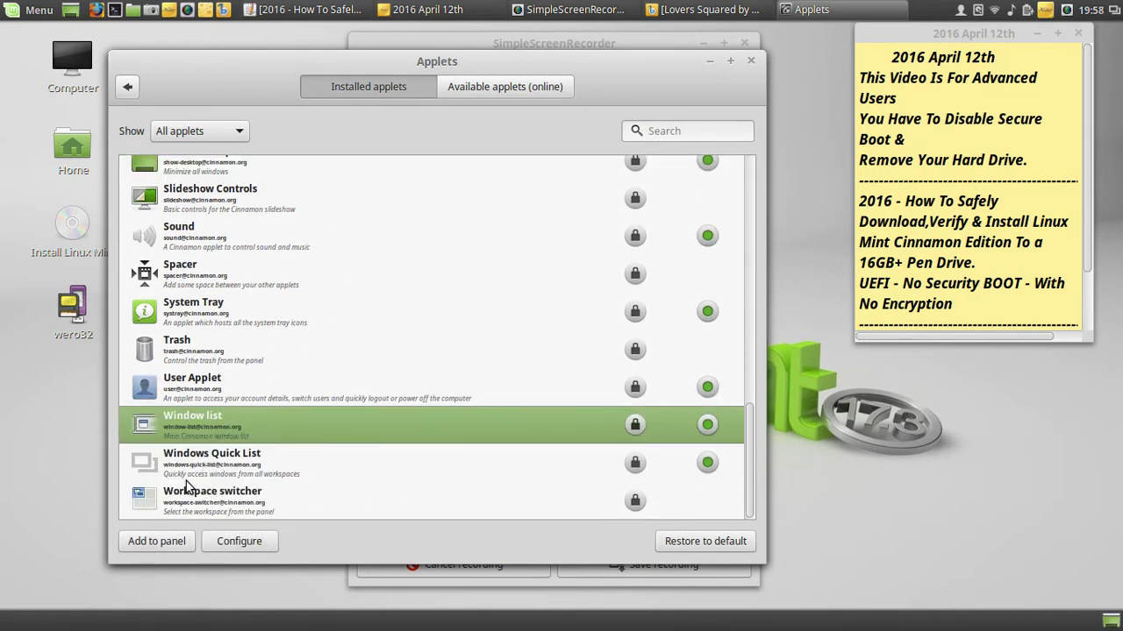
{"action": "left_click", "coordinate": [158, 540]}
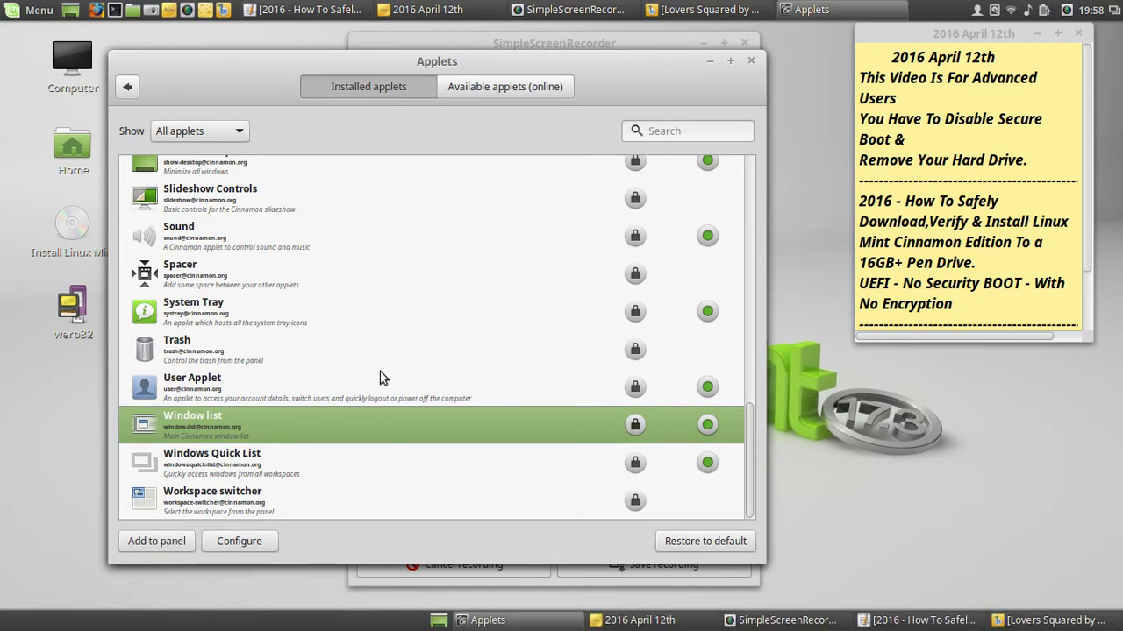
{"action": "left_click", "coordinate": [213, 505]}
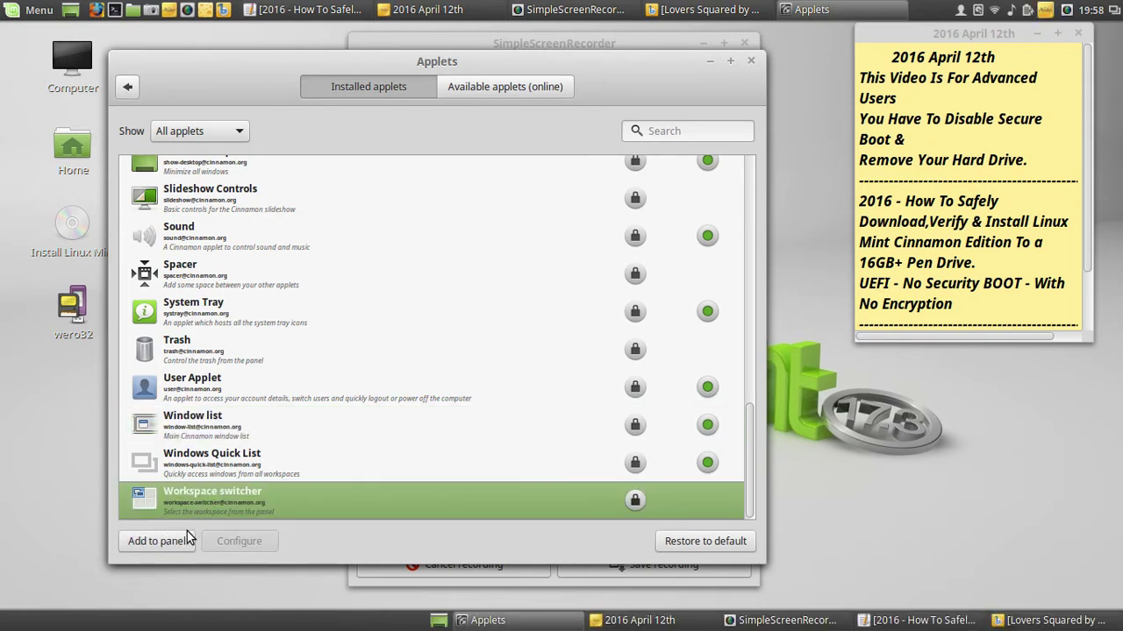
{"action": "left_click", "coordinate": [158, 542]}
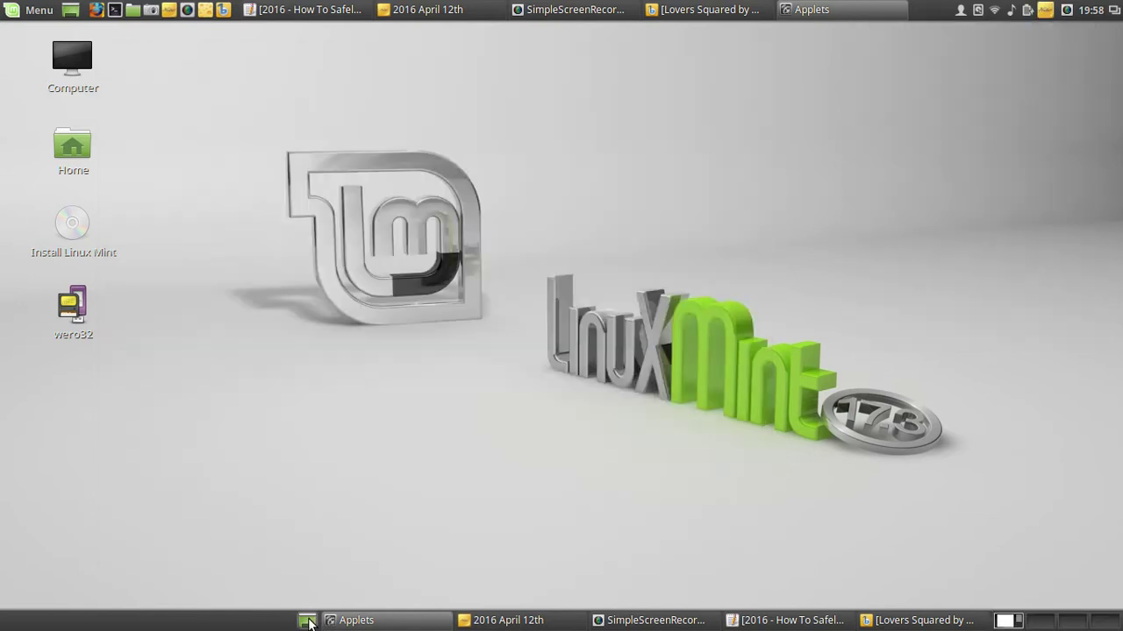
- Bring the Applets window back through the bottom panel's window list and close it
{"action": "left_click", "coordinate": [307, 620]}
{"action": "left_click", "coordinate": [424, 622]}
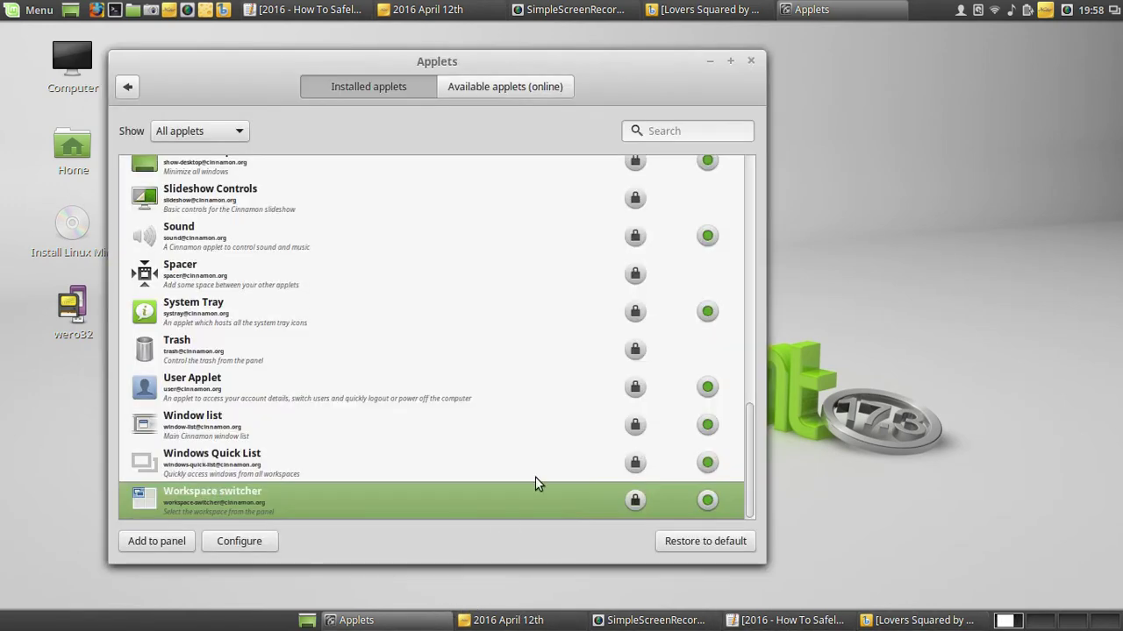
{"action": "left_click", "coordinate": [752, 61]}
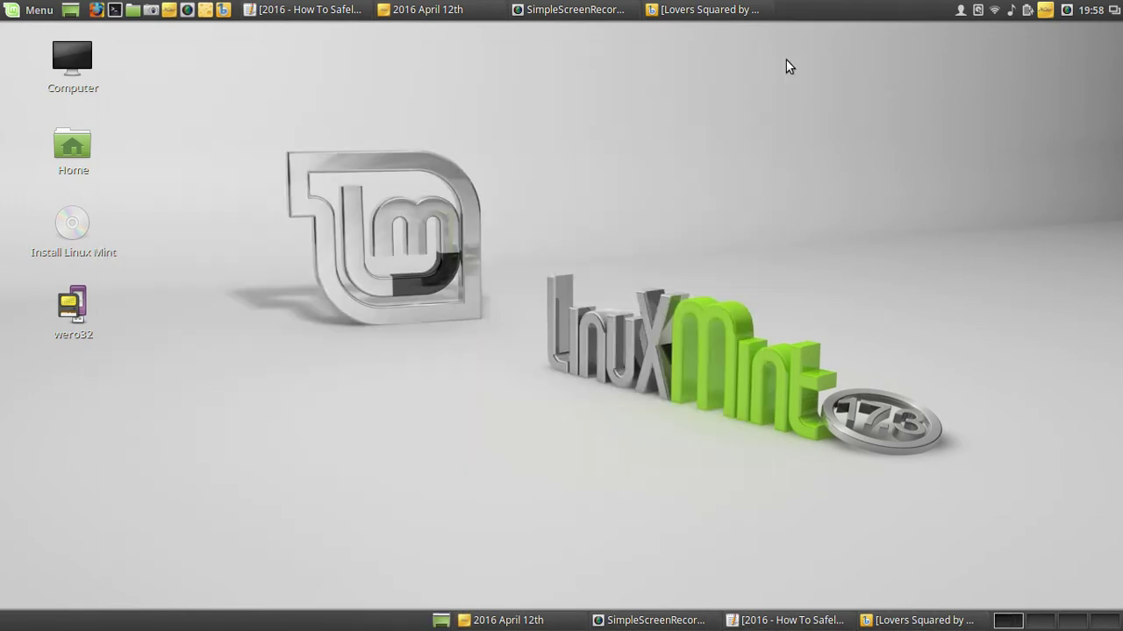
- Enable panel edit mode and move the Show desktop and Window list applets to the left end of the bottom panel
{"action": "right_click", "coordinate": [903, 12]}
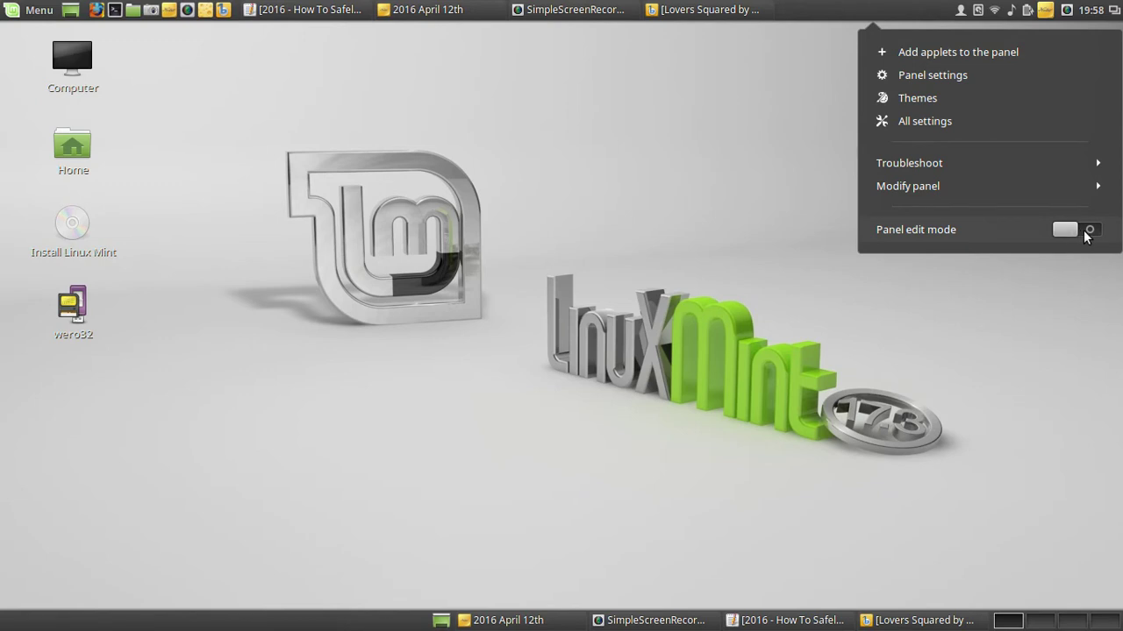
{"action": "left_click", "coordinate": [1085, 232]}
{"action": "left_click", "coordinate": [710, 383]}
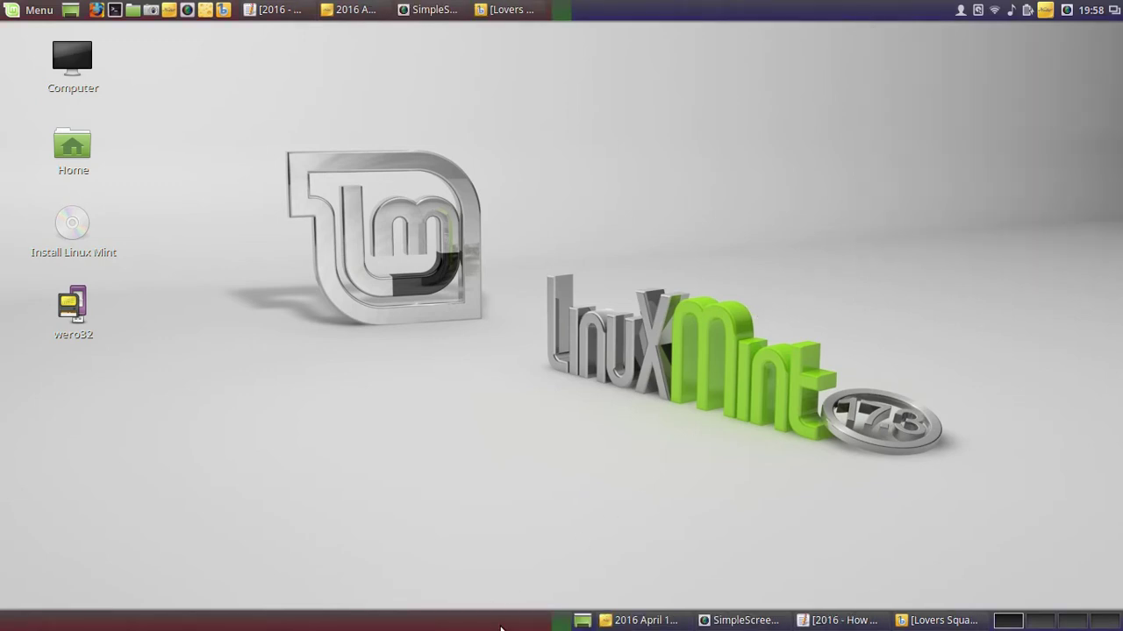
{"action": "left_click_drag", "start_coordinate": [583, 621], "coordinate": [12, 621]}
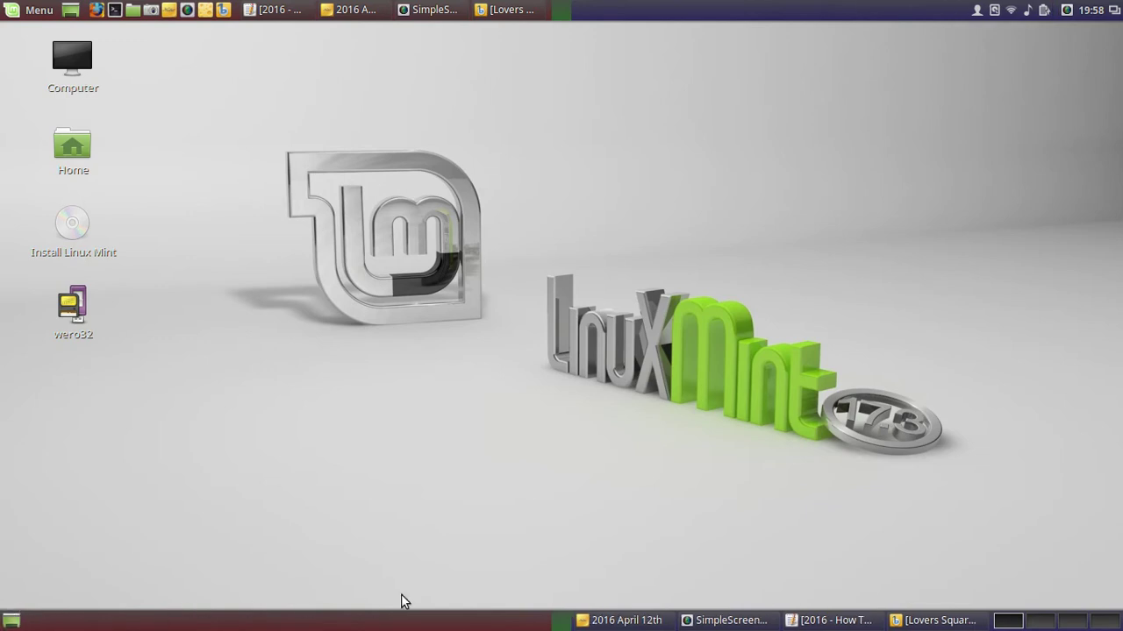
{"action": "left_click_drag", "start_coordinate": [587, 623], "coordinate": [71, 626]}
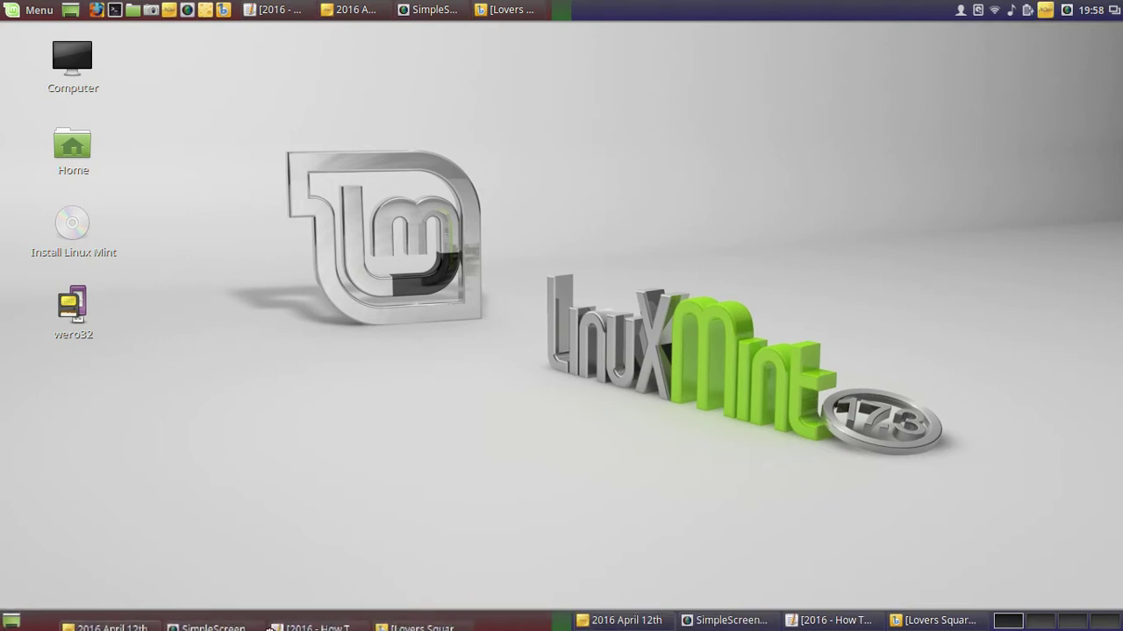
{"action": "left_click_drag", "start_coordinate": [269, 628], "coordinate": [228, 625]}
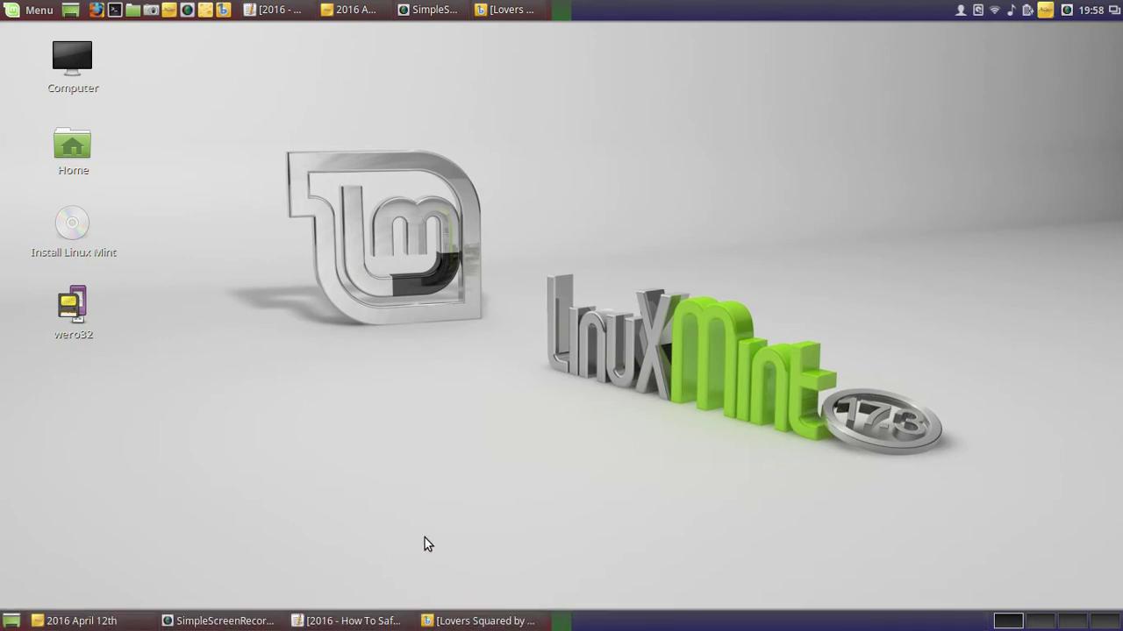
- Remove the window list applet from the top panel and turn panel edit mode off
{"action": "right_click", "coordinate": [506, 11]}
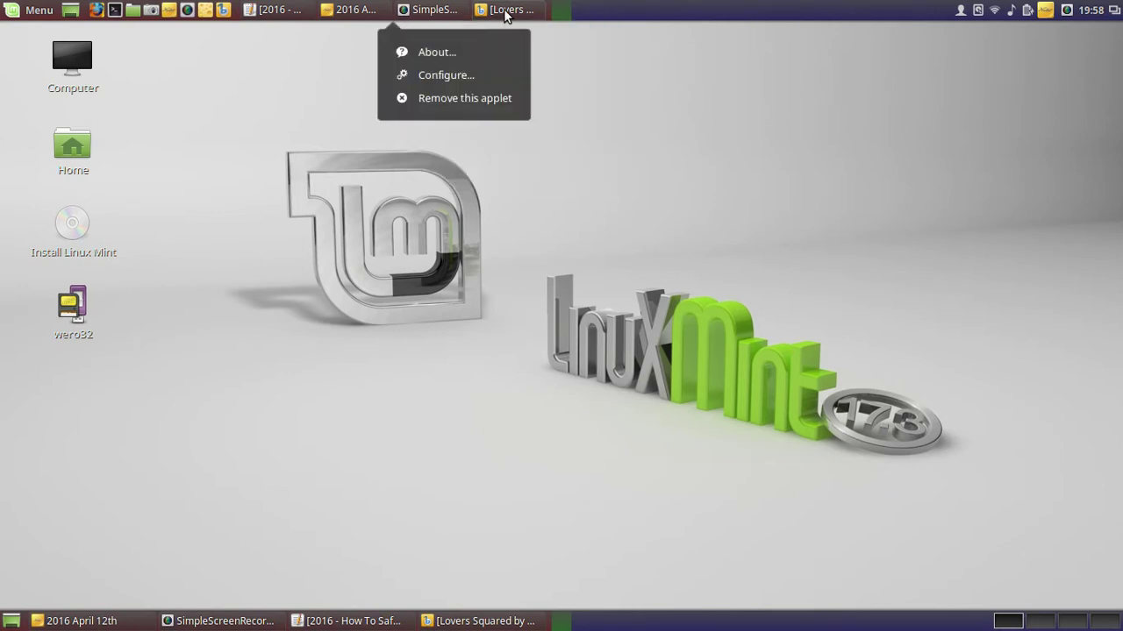
{"action": "left_click", "coordinate": [471, 100]}
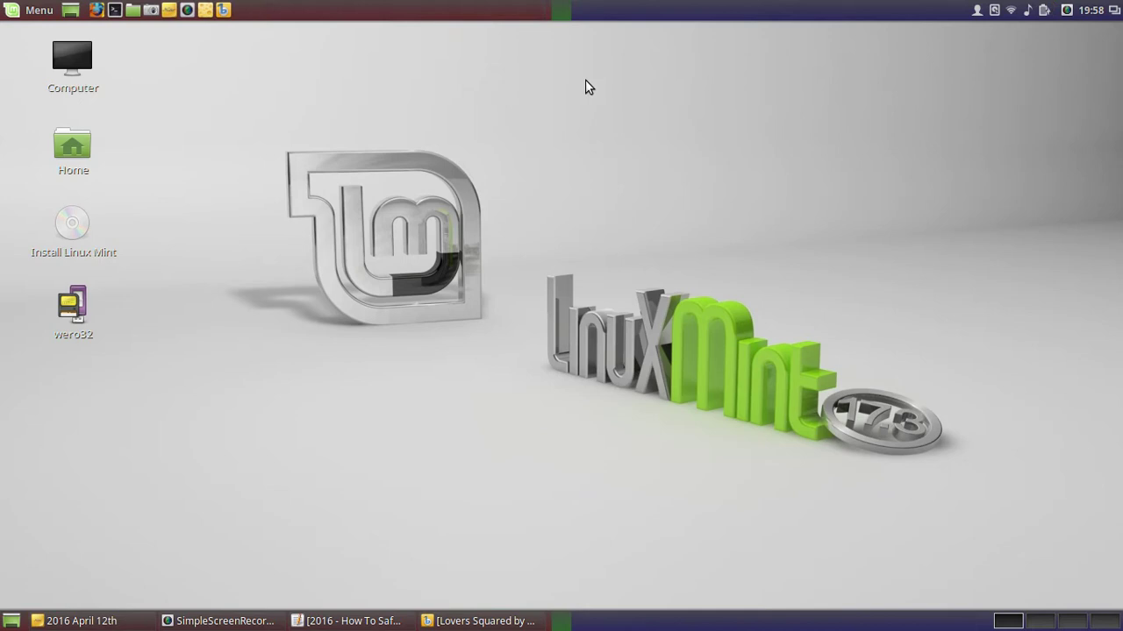
{"action": "right_click", "coordinate": [713, 17]}
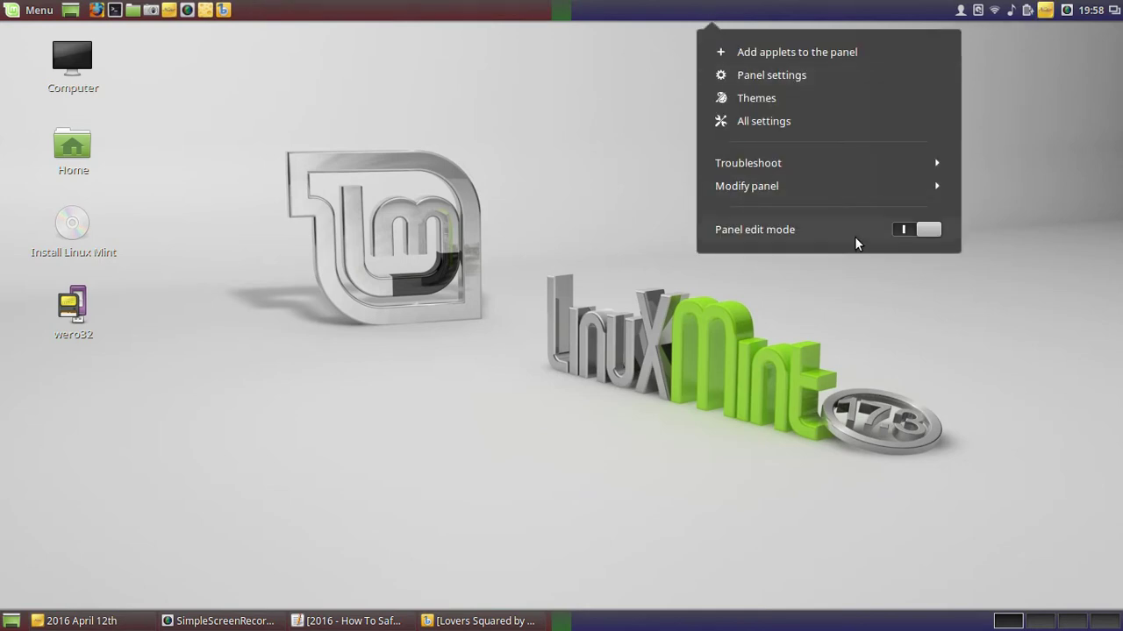
{"action": "left_click", "coordinate": [910, 232]}
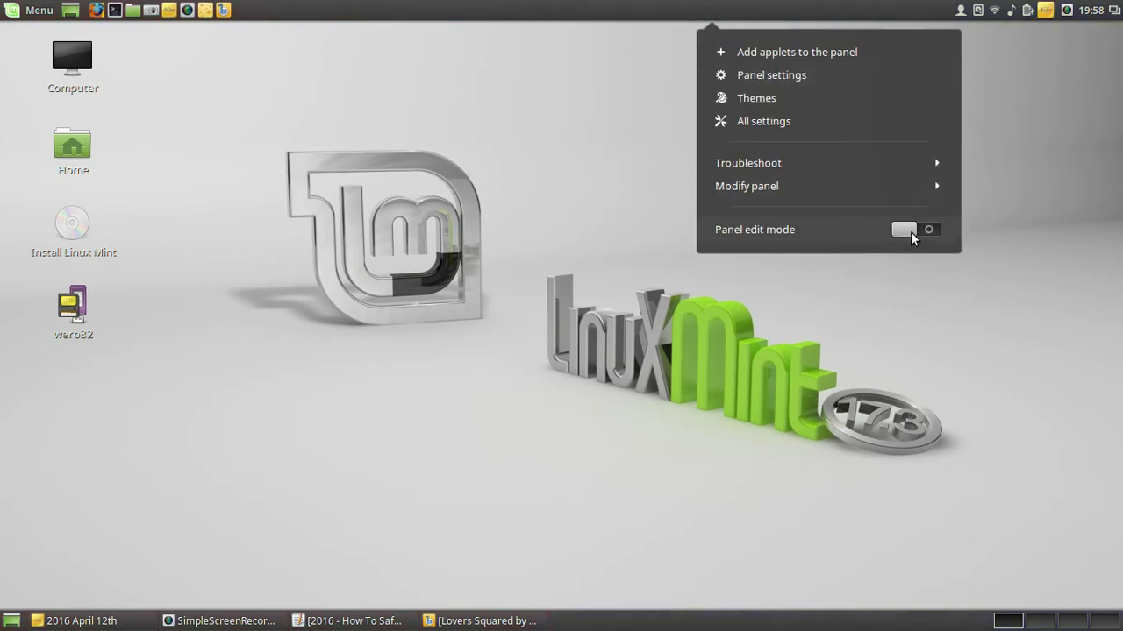
- Remove the file manager launcher and the Show desktop applet from the top panel
{"action": "left_click", "coordinate": [885, 307]}
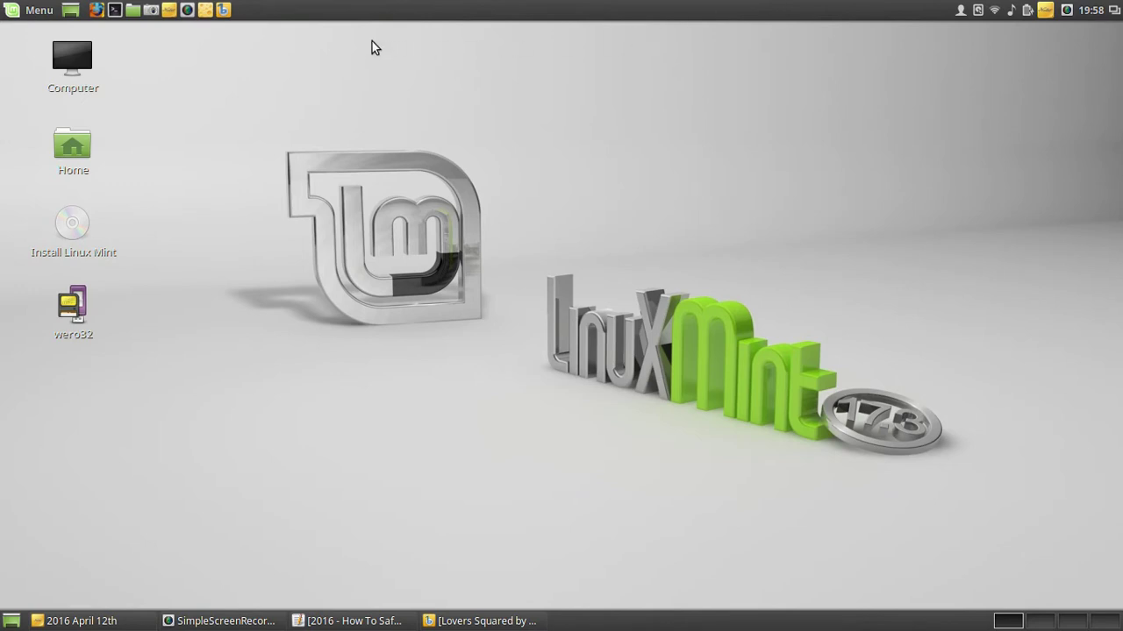
{"action": "right_click", "coordinate": [132, 11]}
{"action": "left_click", "coordinate": [141, 122]}
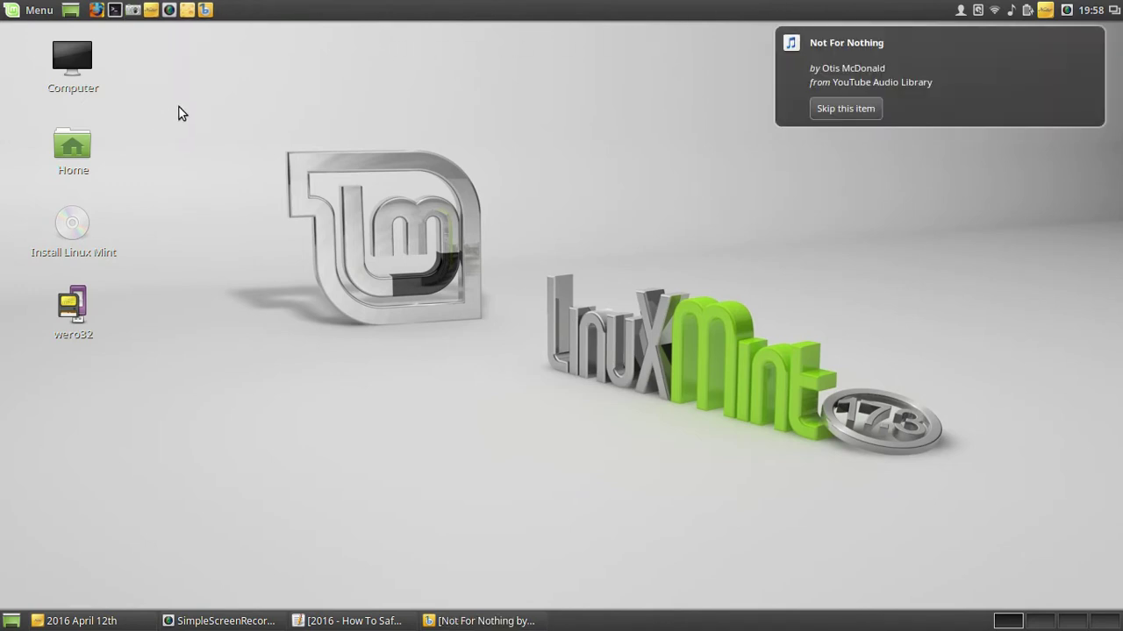
{"action": "right_click", "coordinate": [74, 14]}
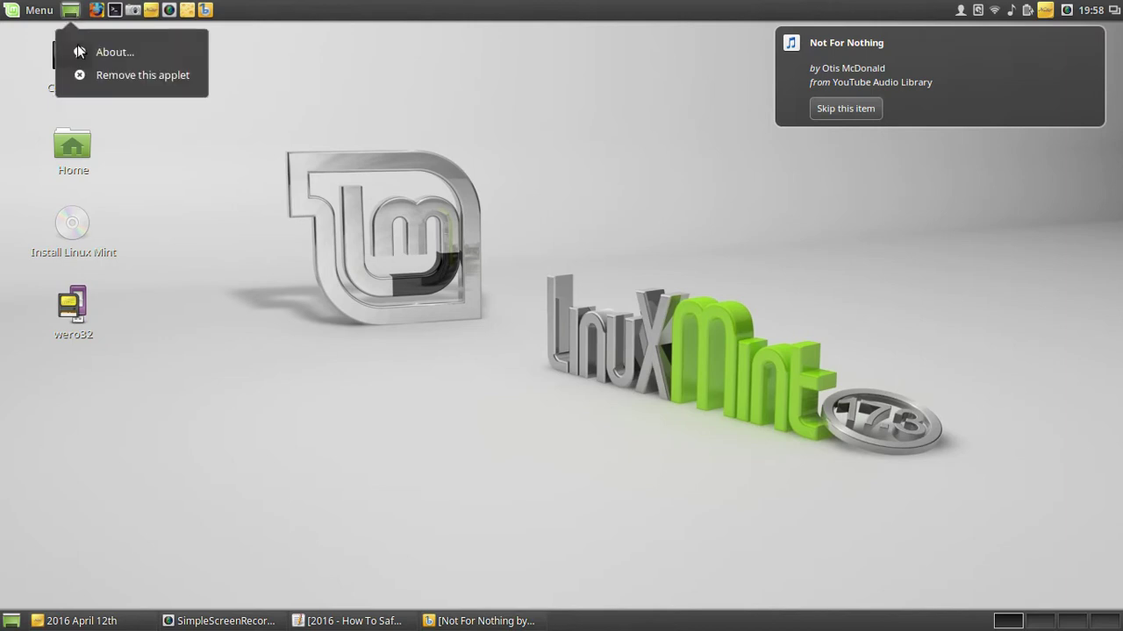
{"action": "left_click", "coordinate": [94, 81]}
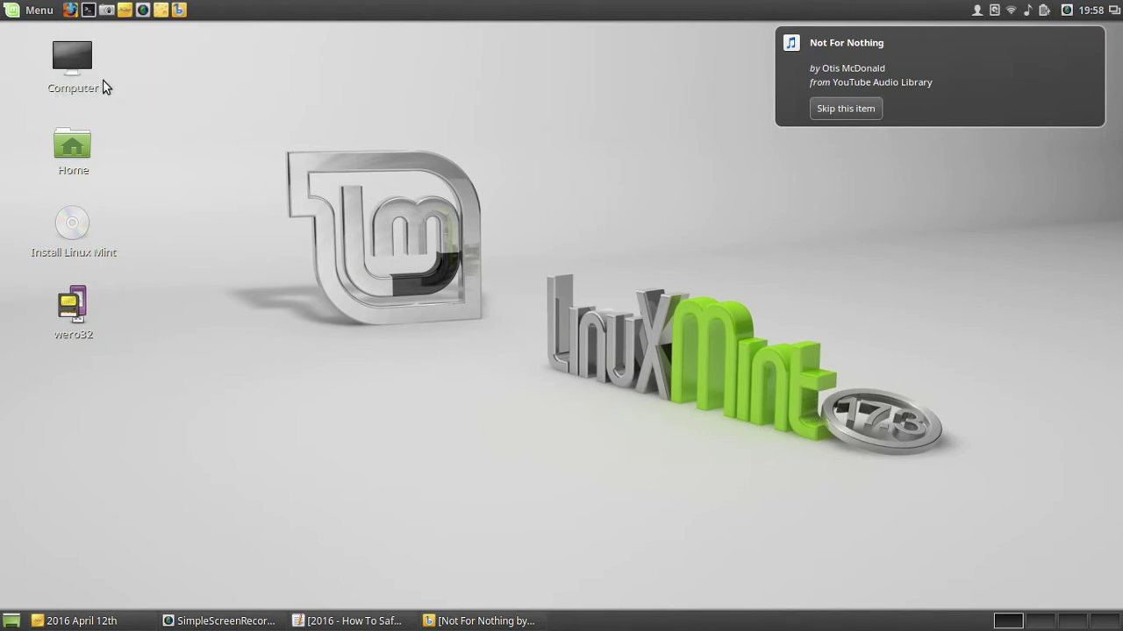
- Open the applet settings for the top panel and add the Accessibility applet to it
{"action": "right_click", "coordinate": [735, 17]}
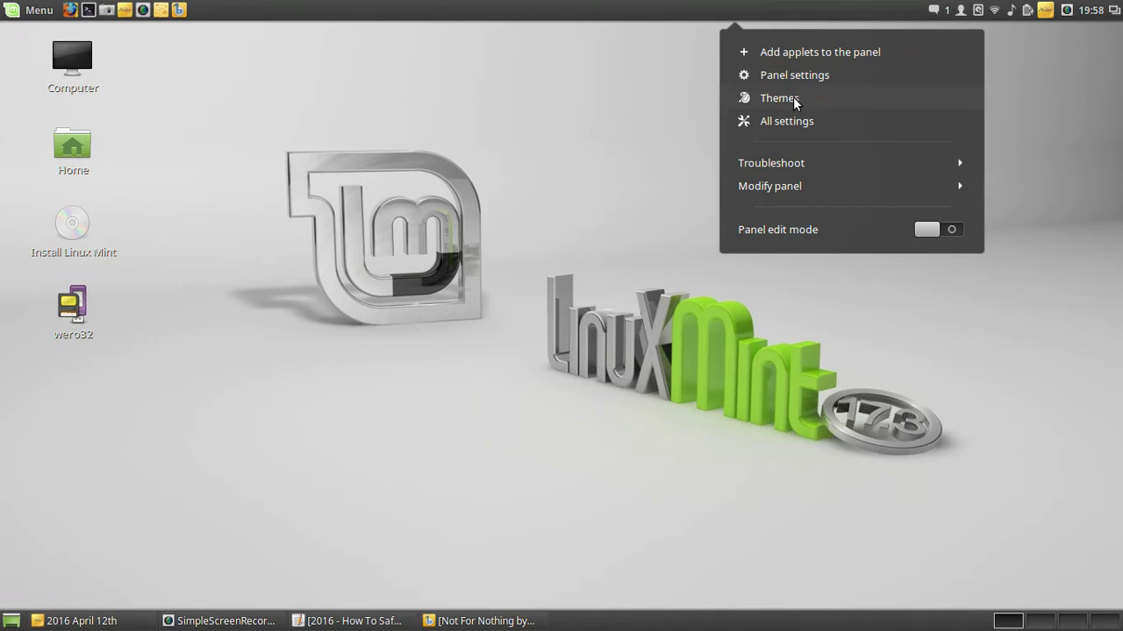
{"action": "left_click", "coordinate": [803, 54]}
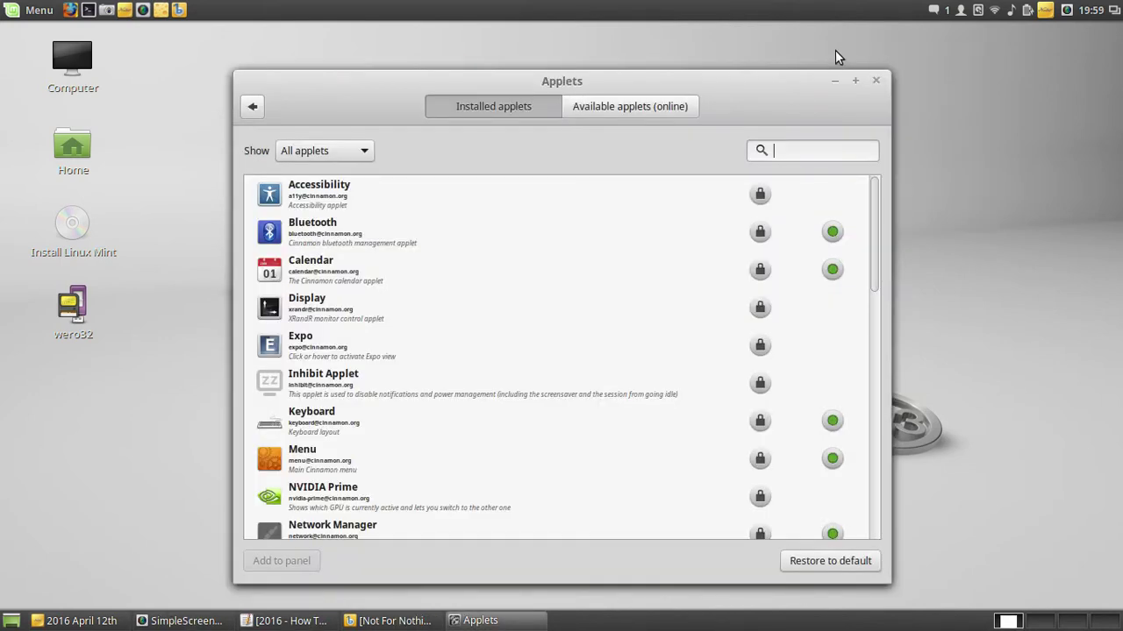
{"action": "left_click", "coordinate": [331, 195]}
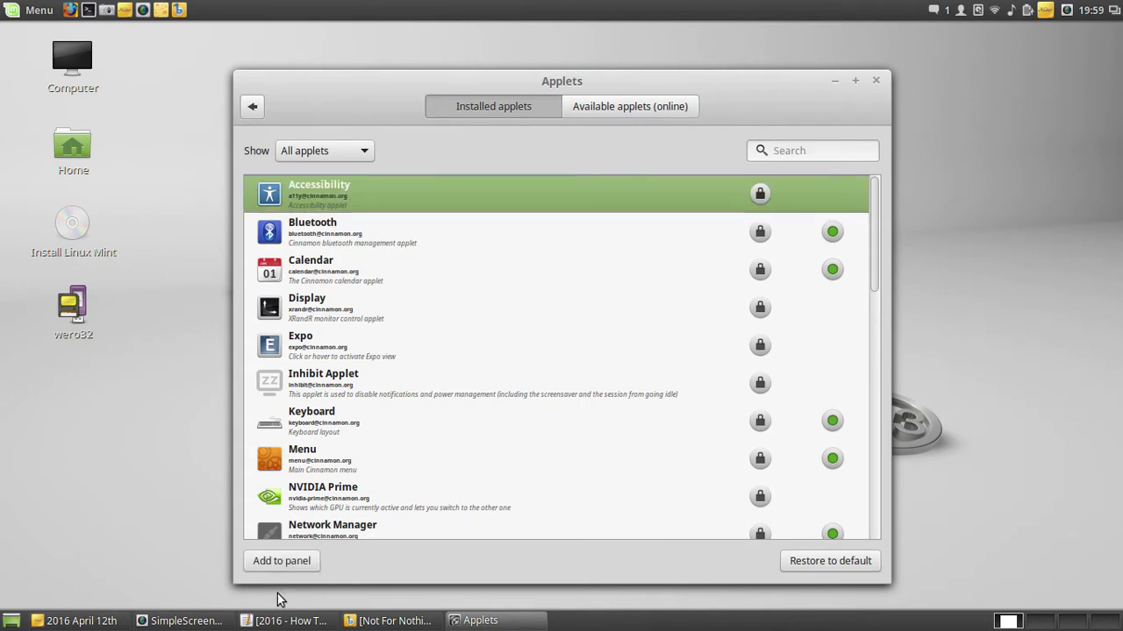
{"action": "left_click", "coordinate": [279, 561]}
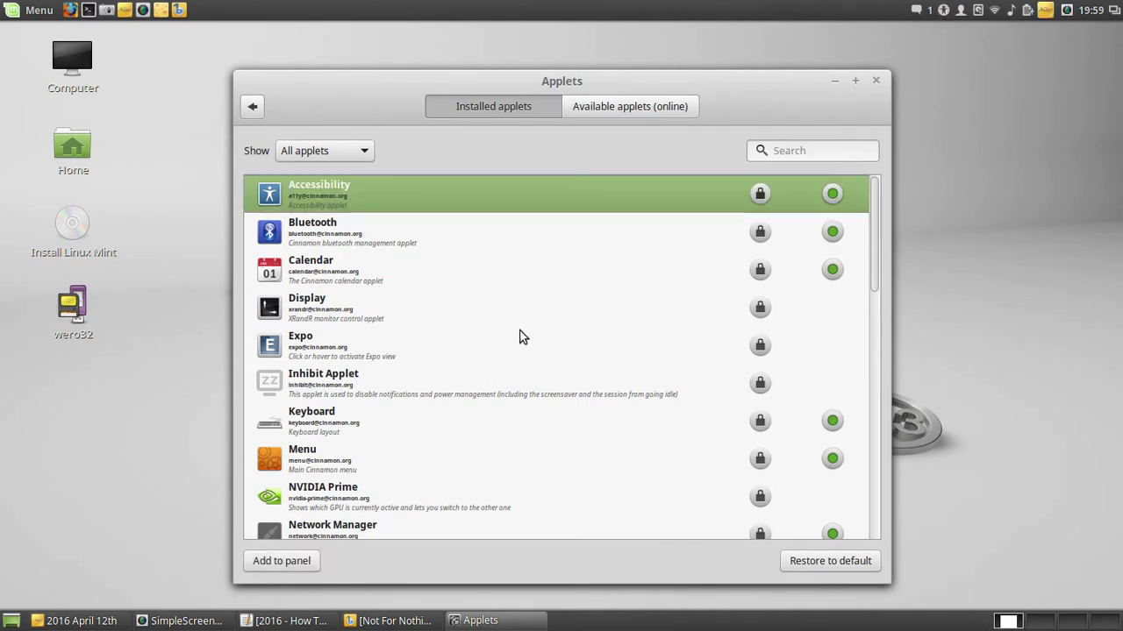
- Switch to the applets available online and refresh the list
{"action": "scroll", "coordinate": [520, 338], "scroll_direction": "down", "scroll_amount": 3}
{"action": "scroll", "coordinate": [520, 338], "scroll_direction": "down", "scroll_amount": 6}
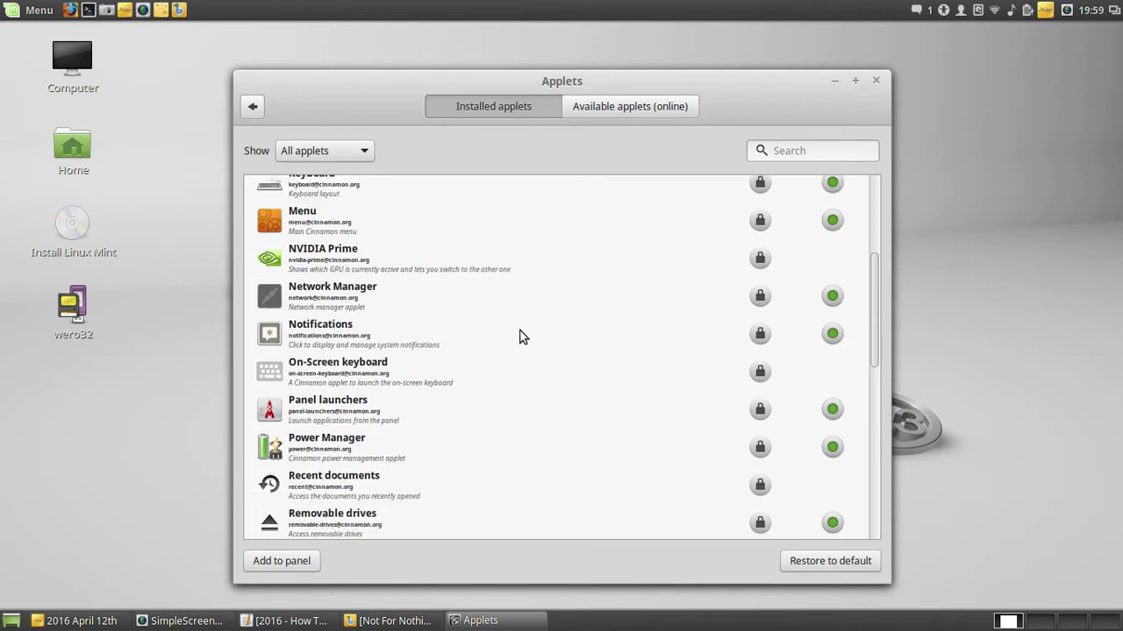
{"action": "left_click", "coordinate": [605, 111]}
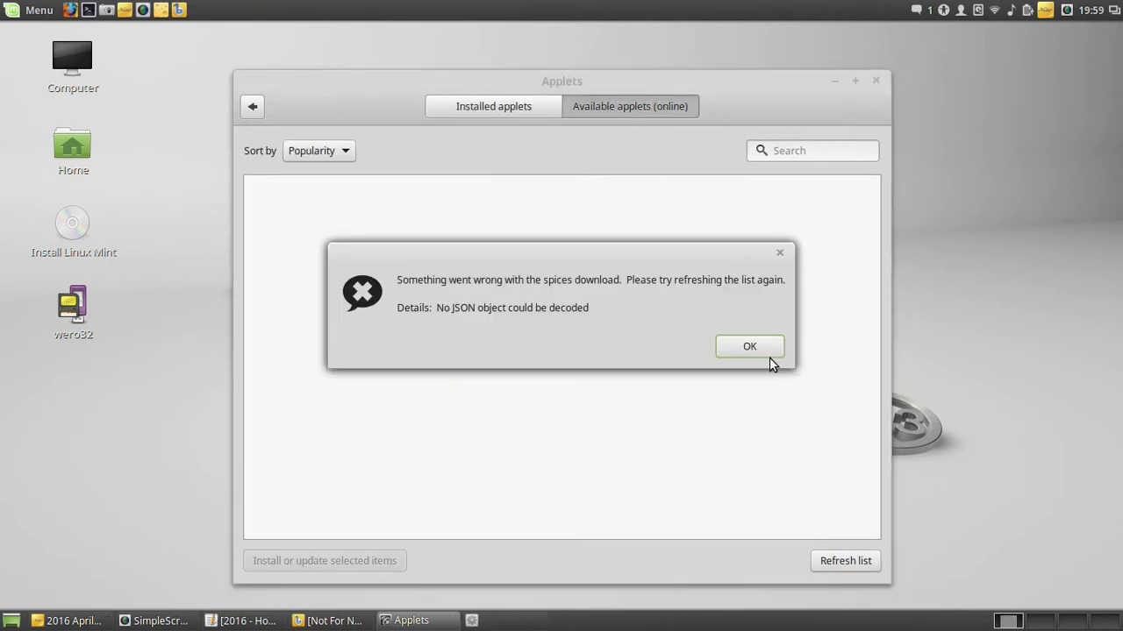
{"action": "left_click", "coordinate": [769, 355]}
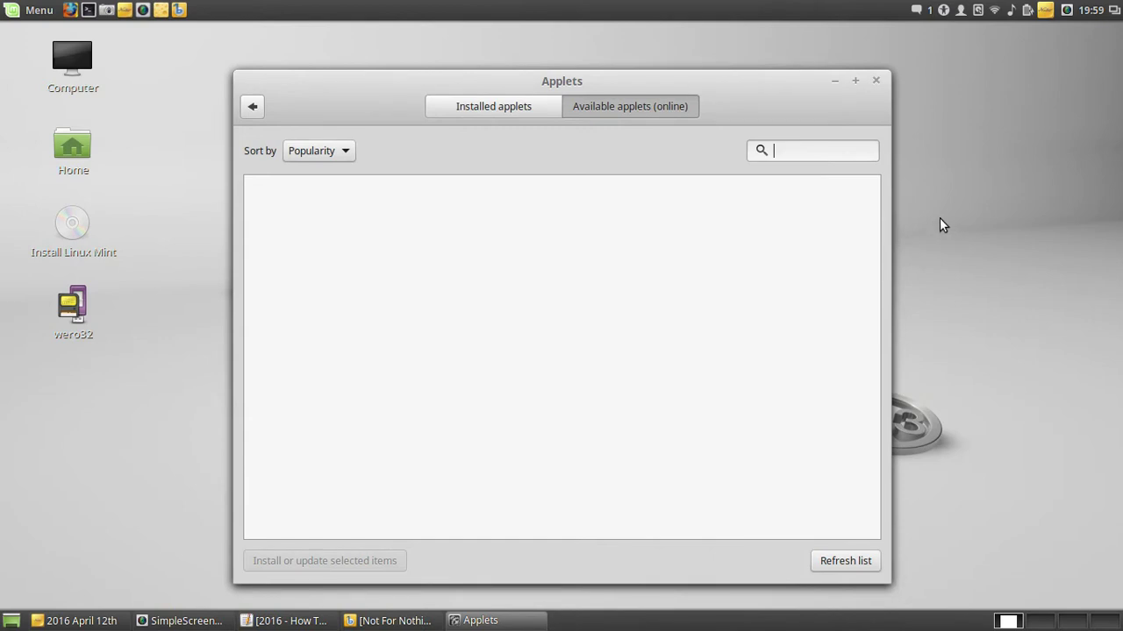
{"action": "left_click", "coordinate": [860, 562]}
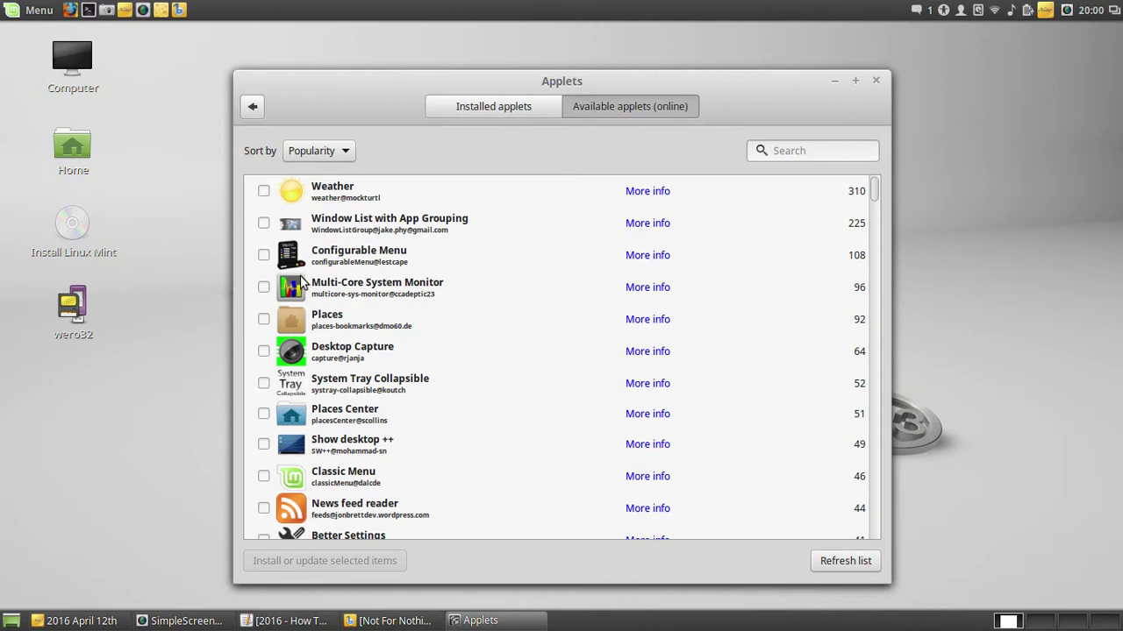
- Select the Places Center, Shutdown Applet and Force Quit applets in the online list and install them
{"action": "left_click", "coordinate": [264, 414]}
{"action": "scroll", "coordinate": [407, 361], "scroll_direction": "down", "scroll_amount": 5}
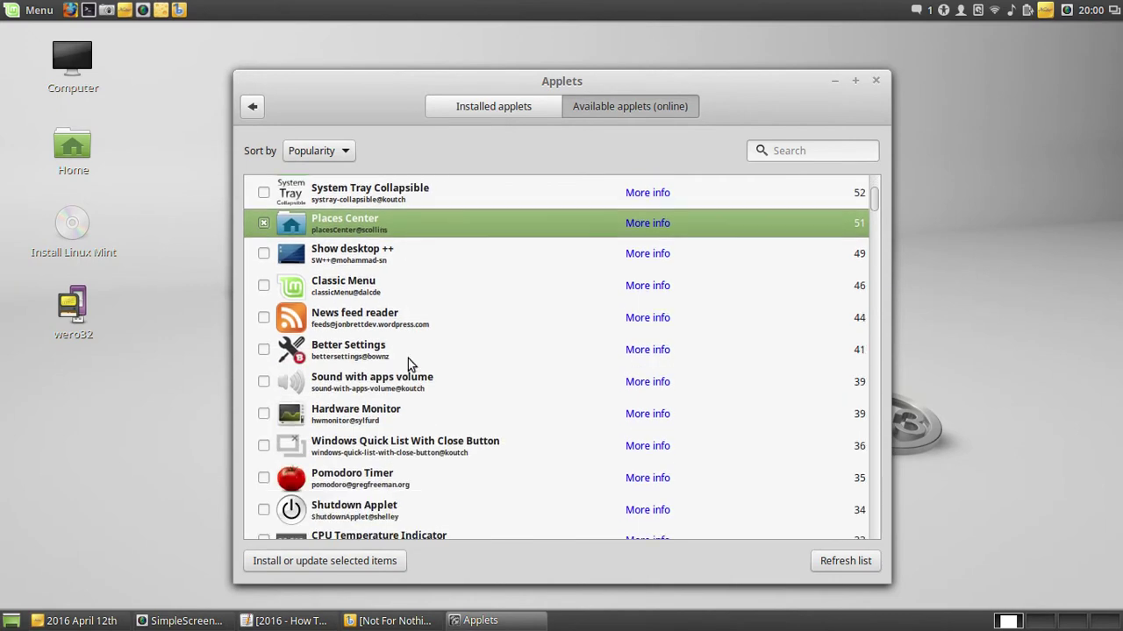
{"action": "scroll", "coordinate": [408, 358], "scroll_direction": "down", "scroll_amount": 3}
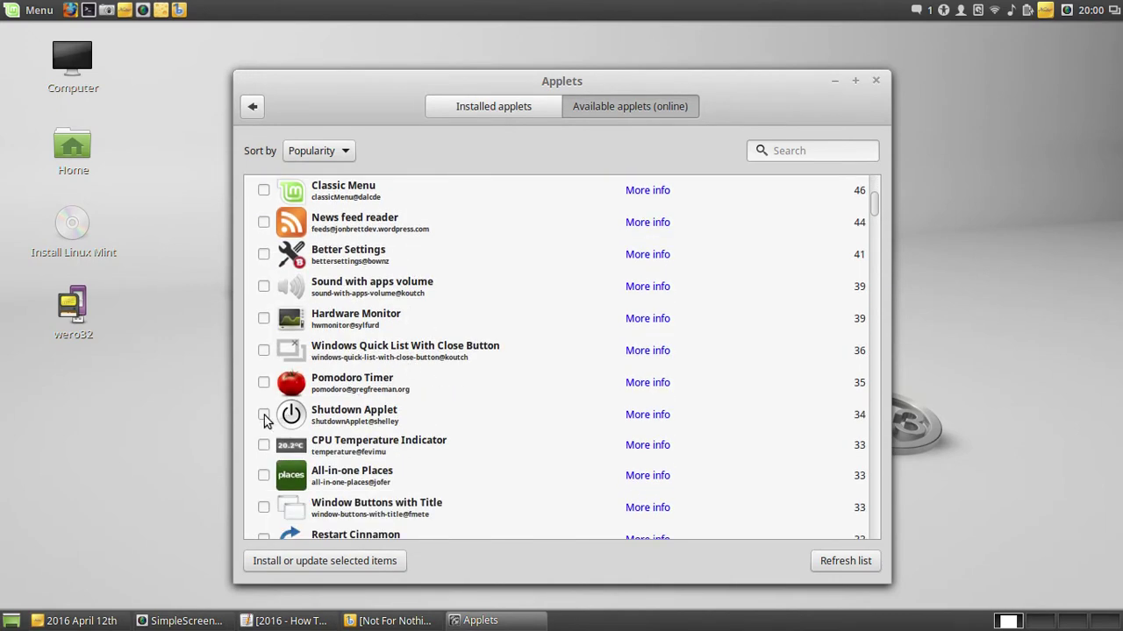
{"action": "left_click", "coordinate": [264, 415]}
{"action": "scroll", "coordinate": [439, 363], "scroll_direction": "down", "scroll_amount": 5}
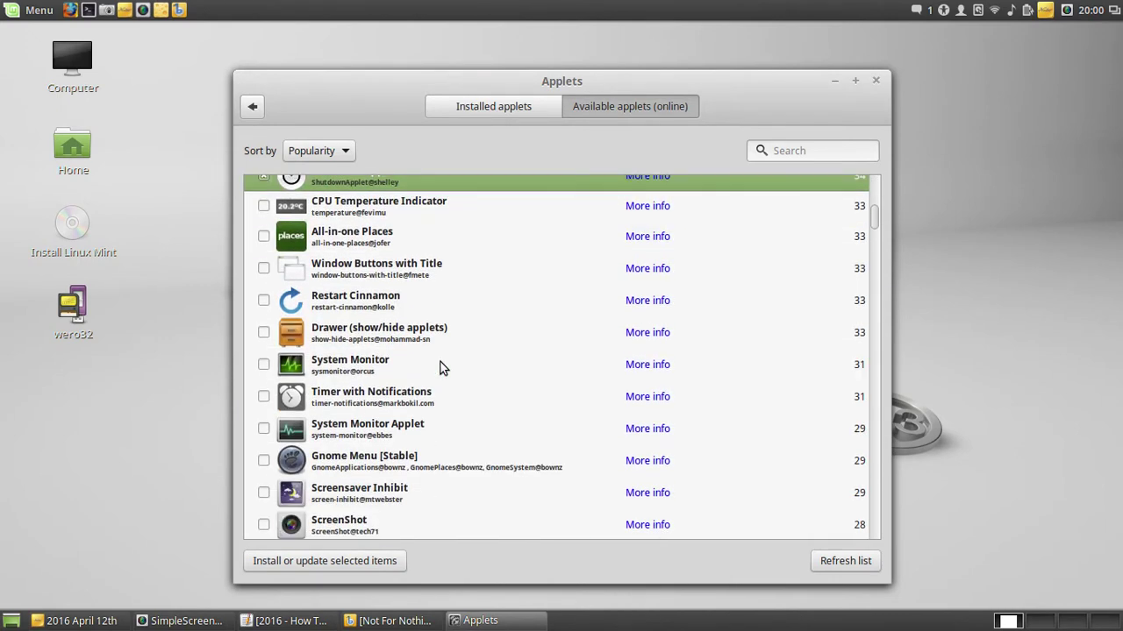
{"action": "scroll", "coordinate": [442, 366], "scroll_direction": "down", "scroll_amount": 5}
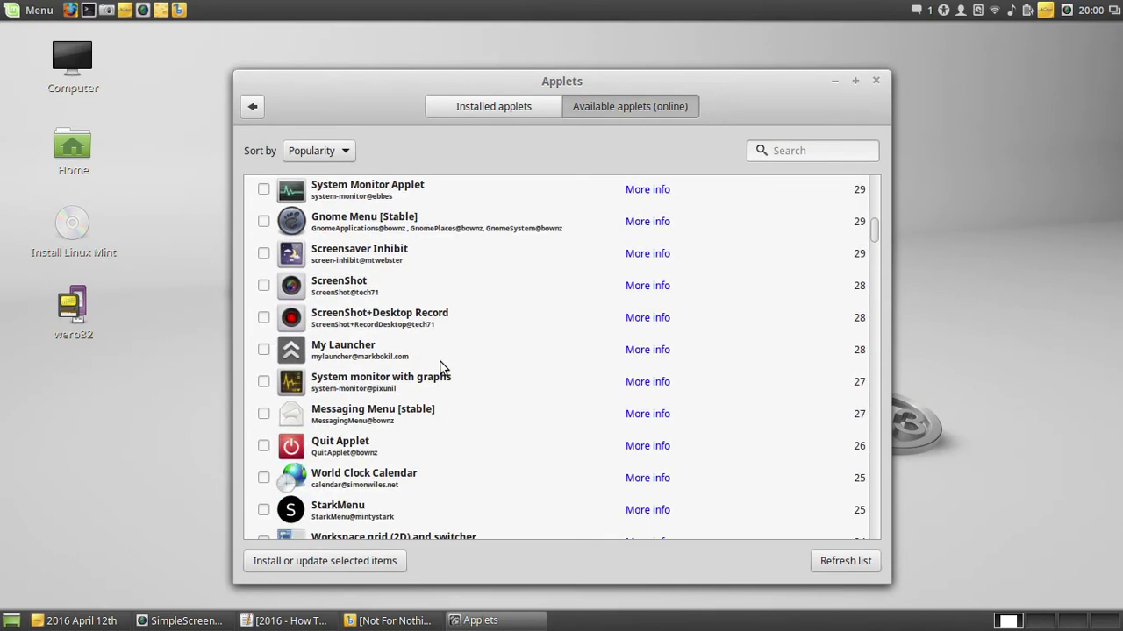
{"action": "scroll", "coordinate": [441, 368], "scroll_direction": "down", "scroll_amount": 3}
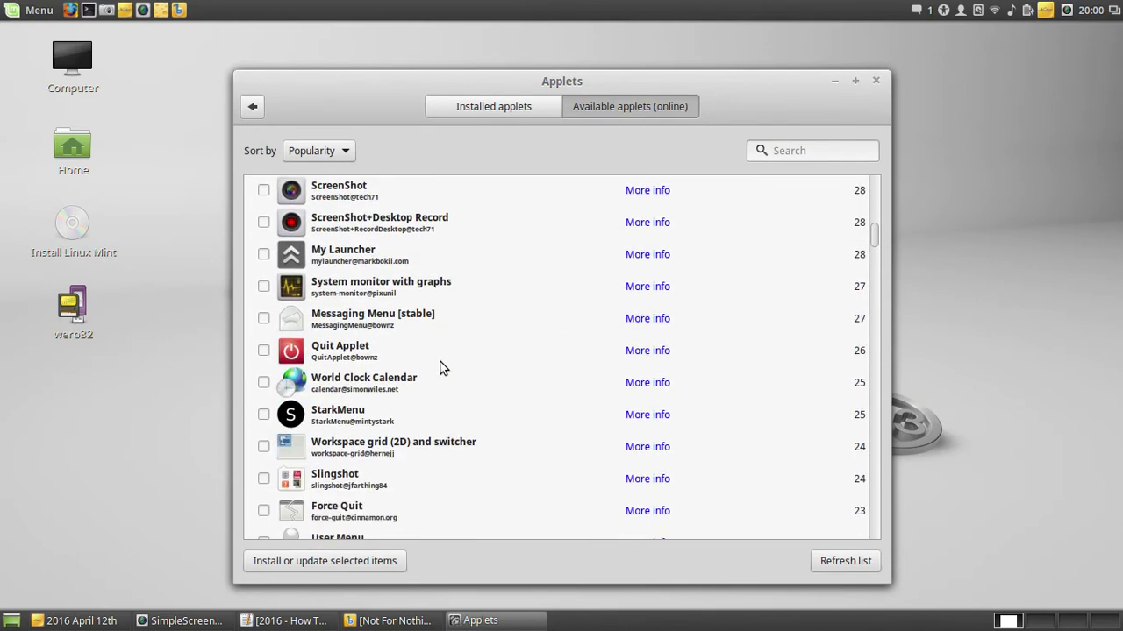
{"action": "scroll", "coordinate": [441, 368], "scroll_direction": "down", "scroll_amount": 3}
{"action": "left_click", "coordinate": [264, 414]}
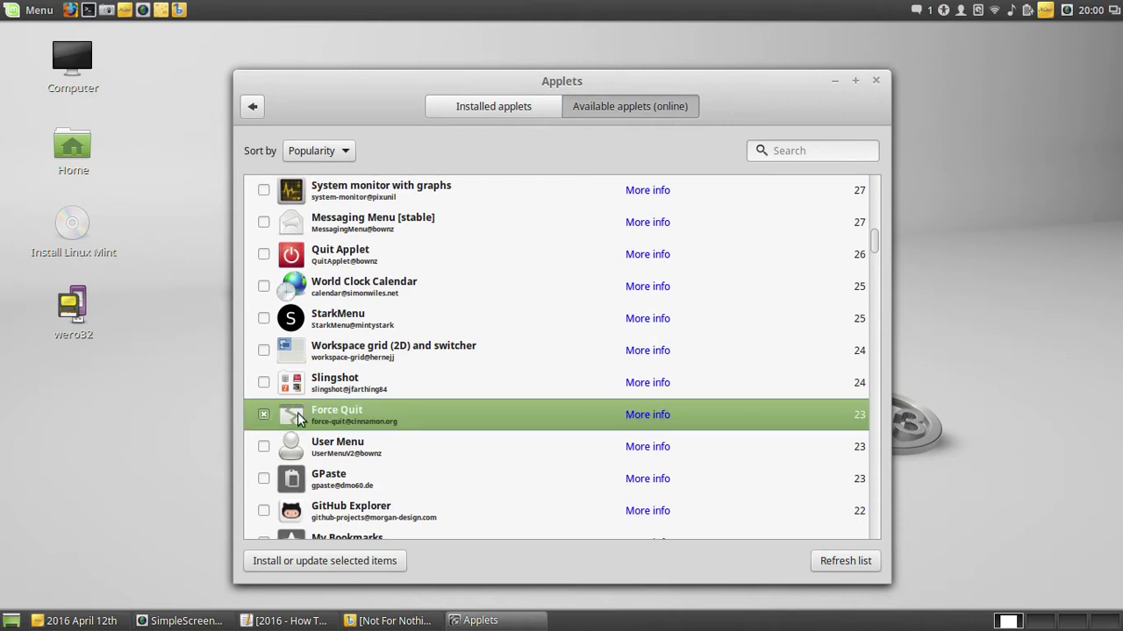
{"action": "left_click", "coordinate": [393, 559]}
- Add the installed Force Quit, Places Center and Shutdown Applet applets to the top panel and close the Applets window
{"action": "left_click", "coordinate": [513, 107]}
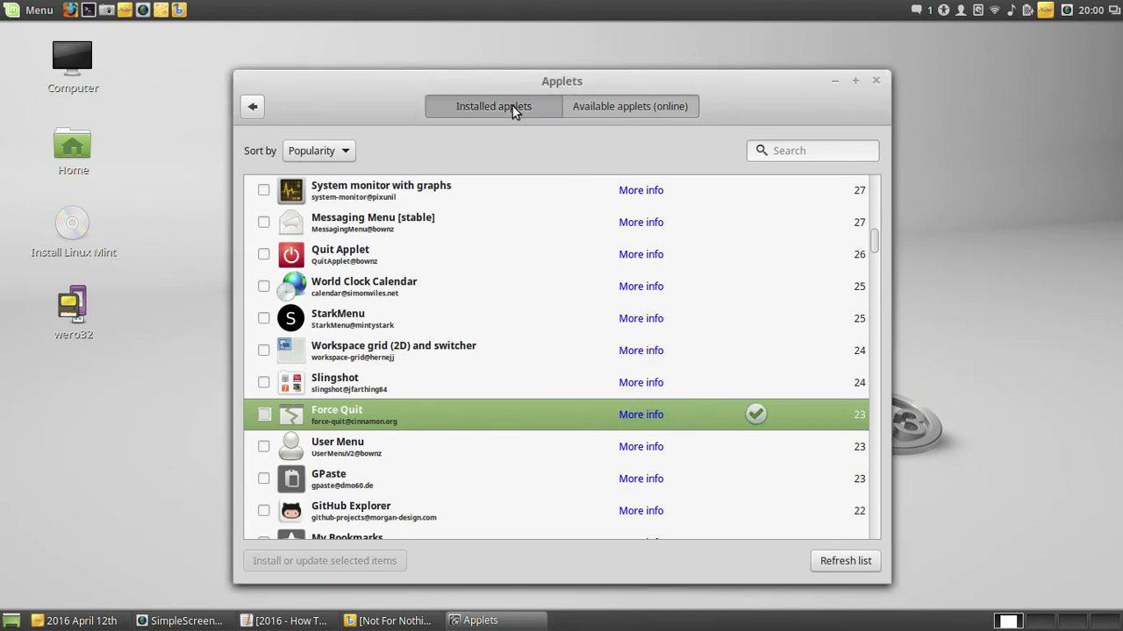
{"action": "left_click", "coordinate": [359, 217]}
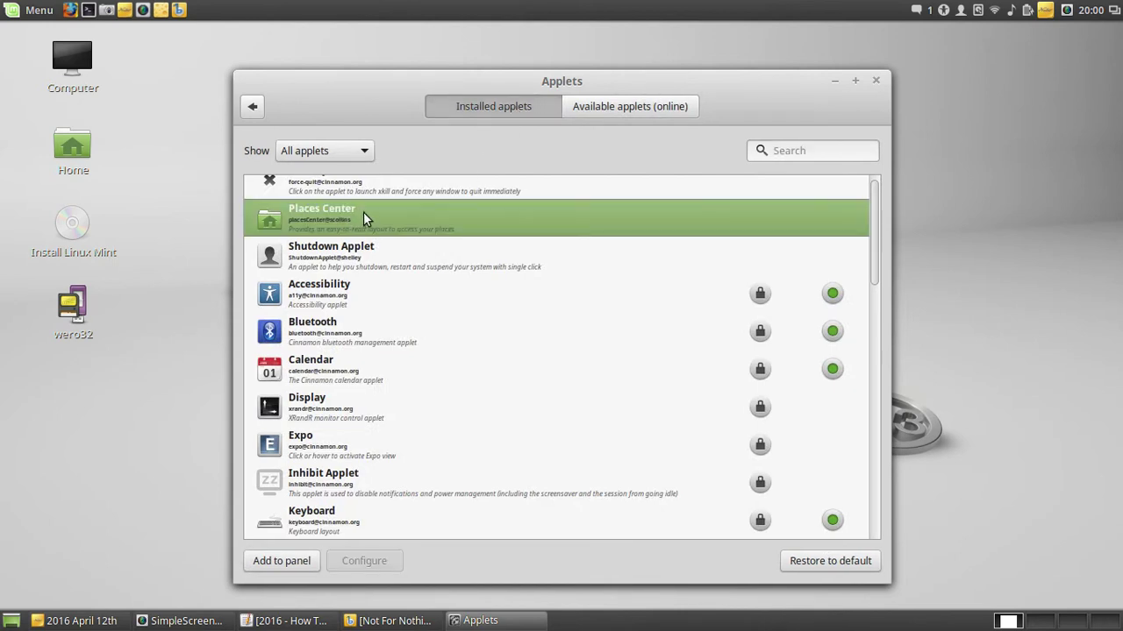
{"action": "scroll", "coordinate": [468, 226], "scroll_direction": "up", "scroll_amount": 1}
{"action": "left_click", "coordinate": [387, 195]}
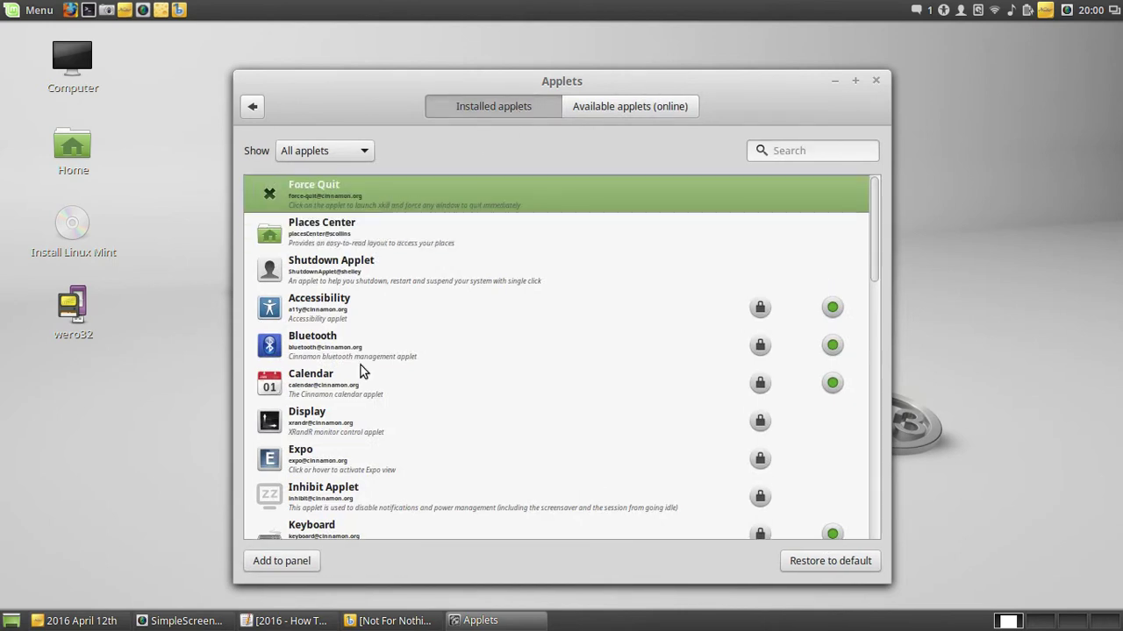
{"action": "left_click", "coordinate": [286, 560]}
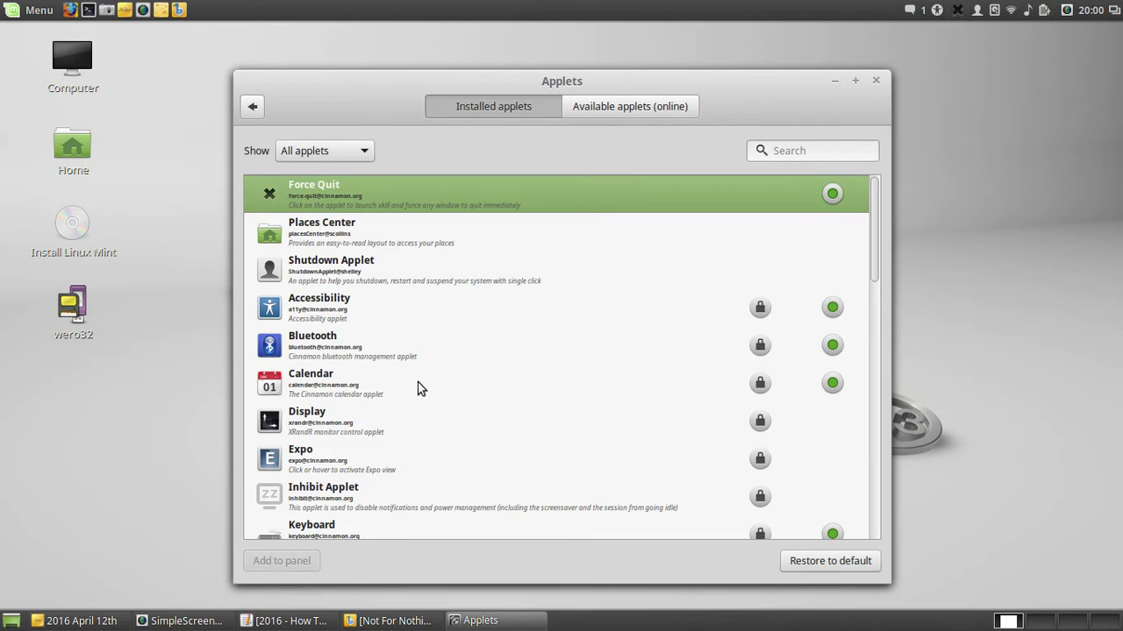
{"action": "left_click", "coordinate": [330, 235]}
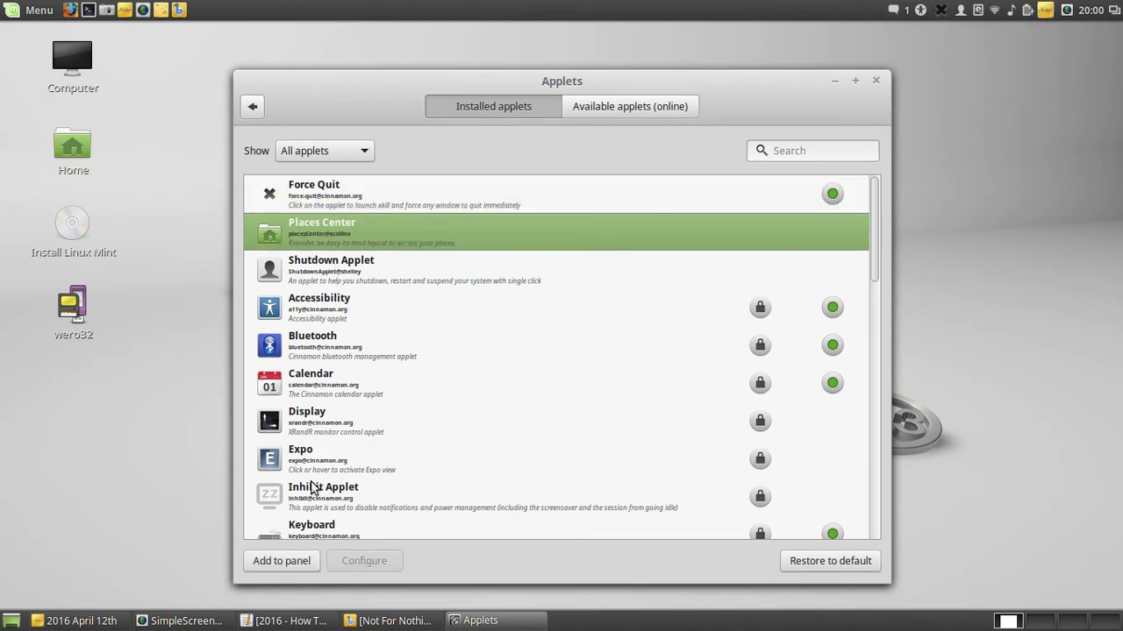
{"action": "left_click", "coordinate": [289, 567]}
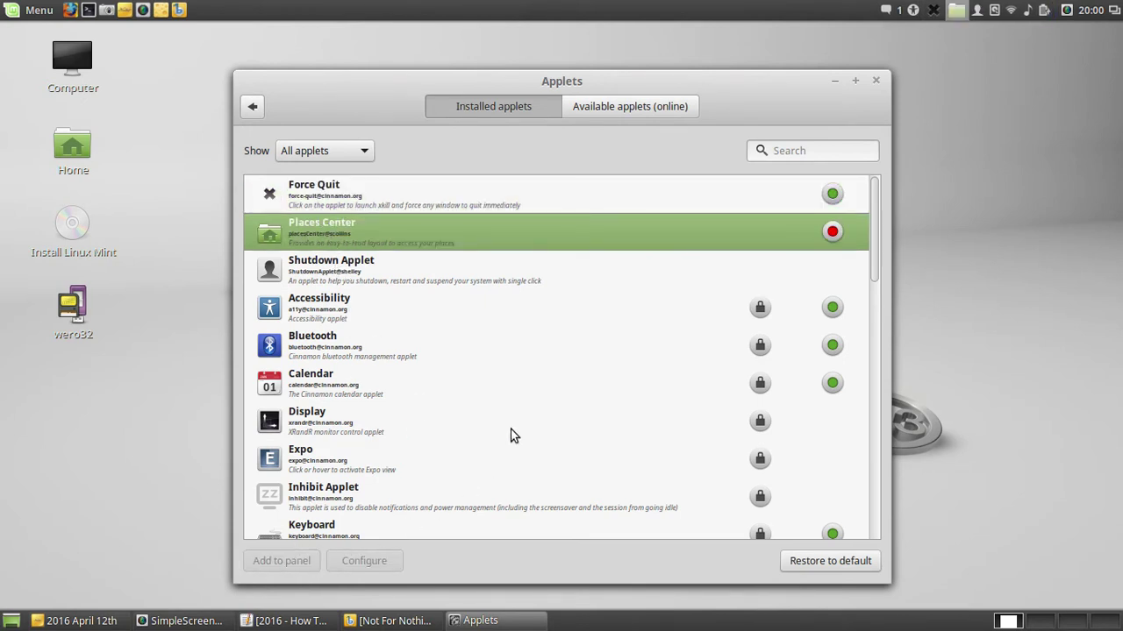
{"action": "left_click", "coordinate": [346, 268]}
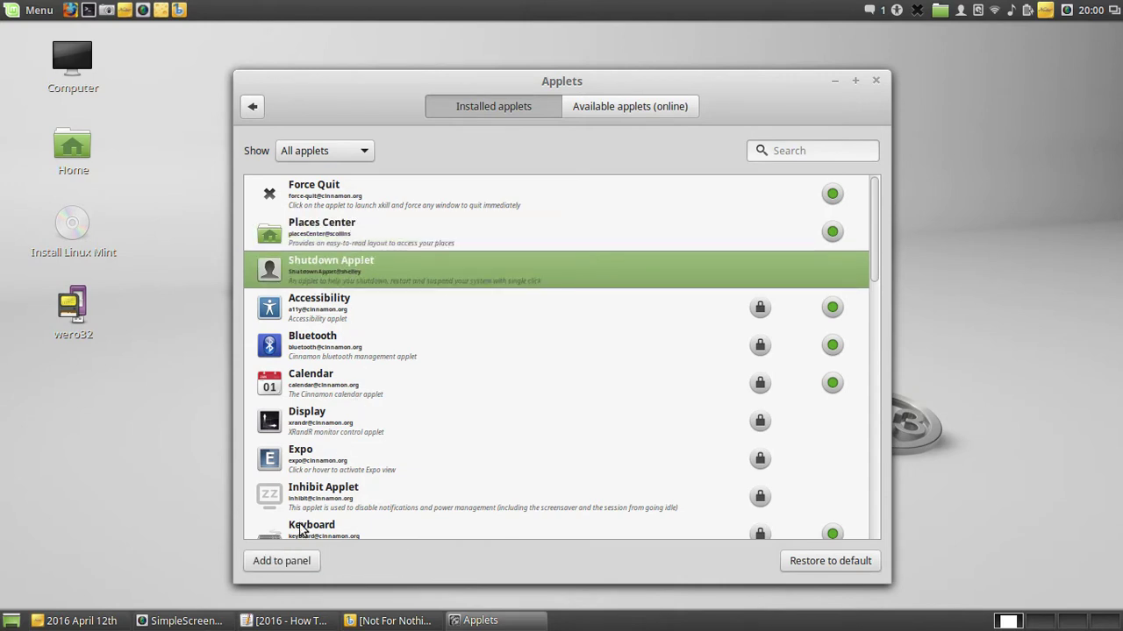
{"action": "left_click", "coordinate": [284, 562]}
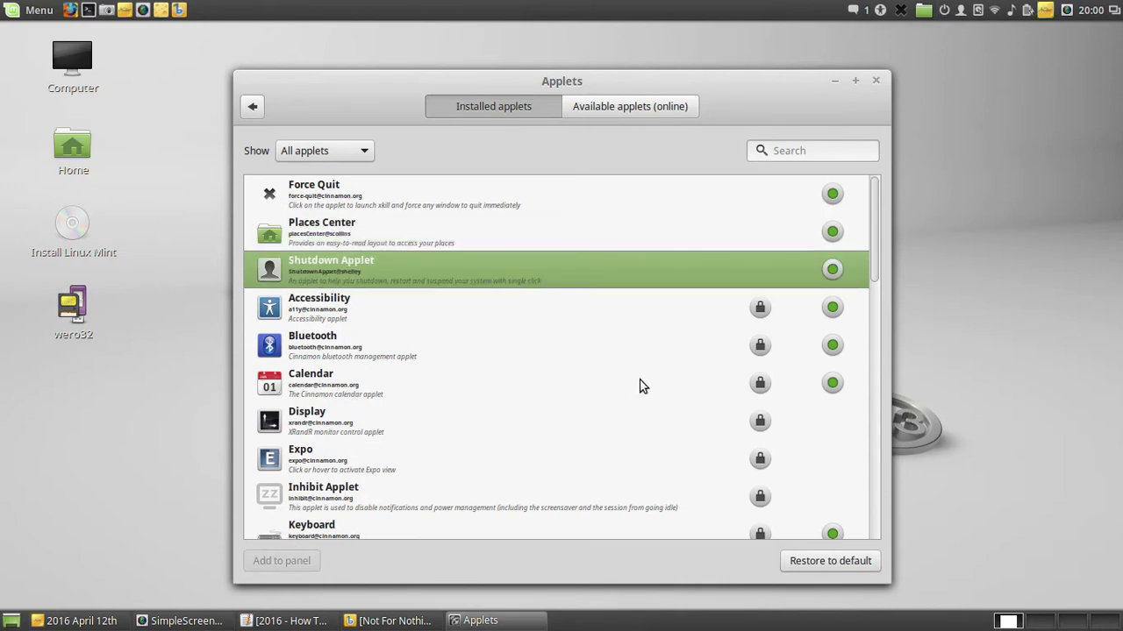
{"action": "left_click", "coordinate": [877, 80]}
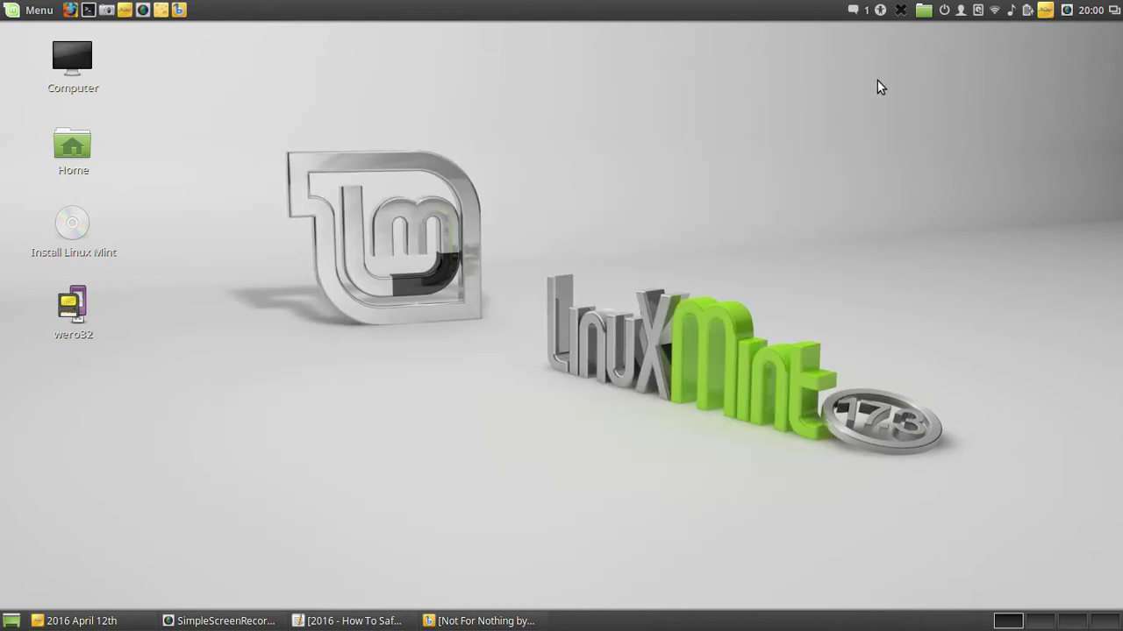
- Open the desktop themes from the Themes settings and search the themes available online for "MINT"
{"action": "right_click", "coordinate": [738, 5]}
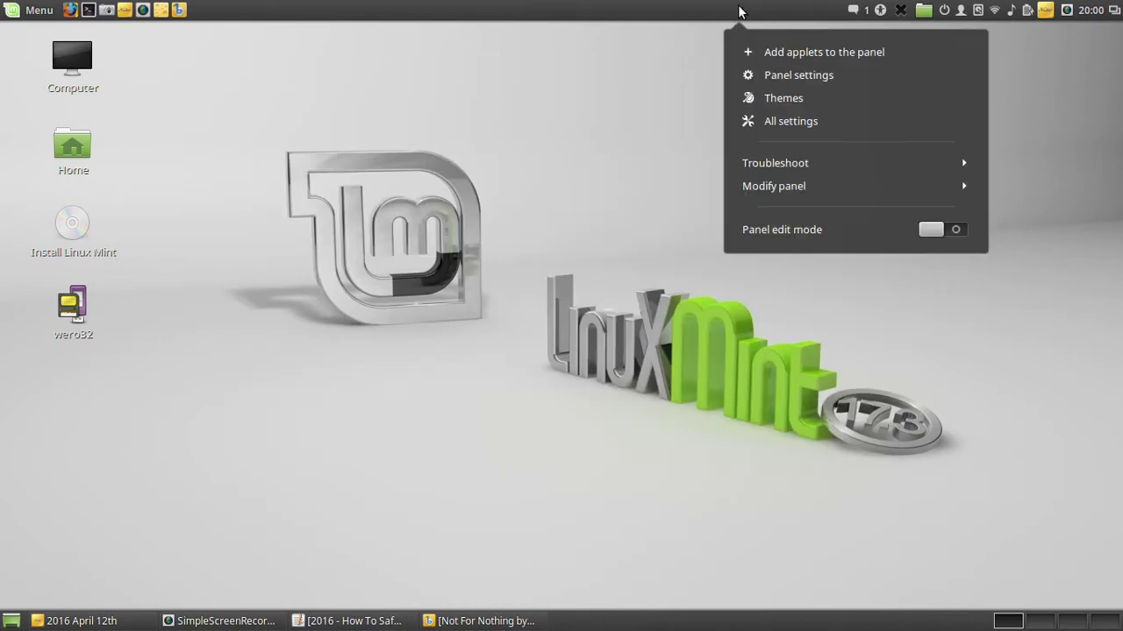
{"action": "left_click", "coordinate": [781, 91]}
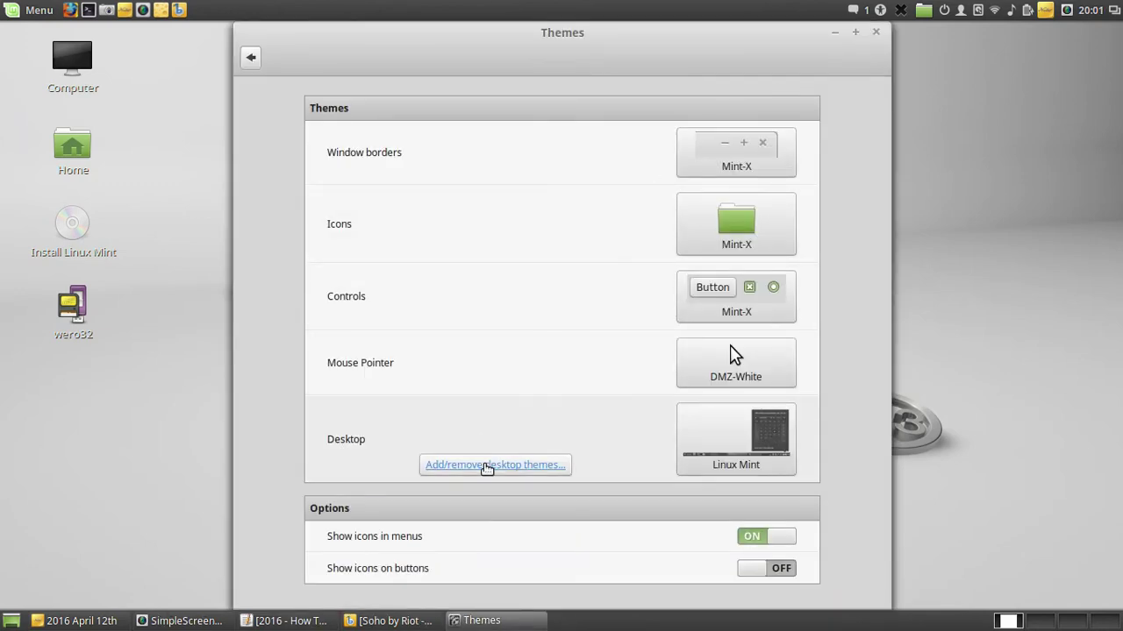
{"action": "left_click", "coordinate": [552, 457]}
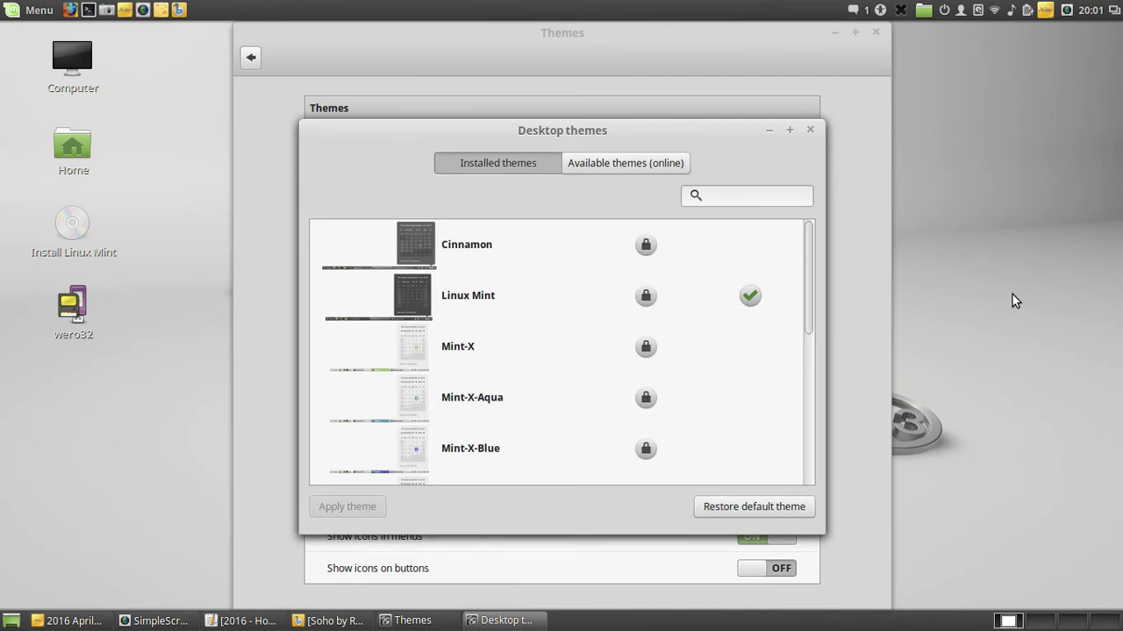
{"action": "left_click", "coordinate": [646, 165]}
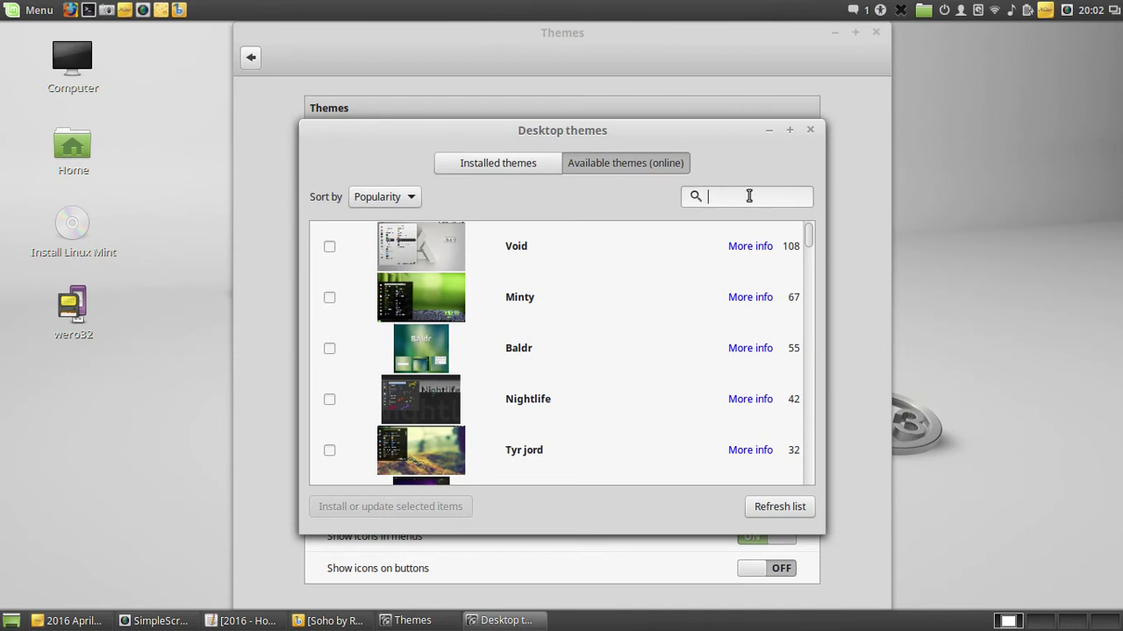
{"action": "type", "text": "MIN"}
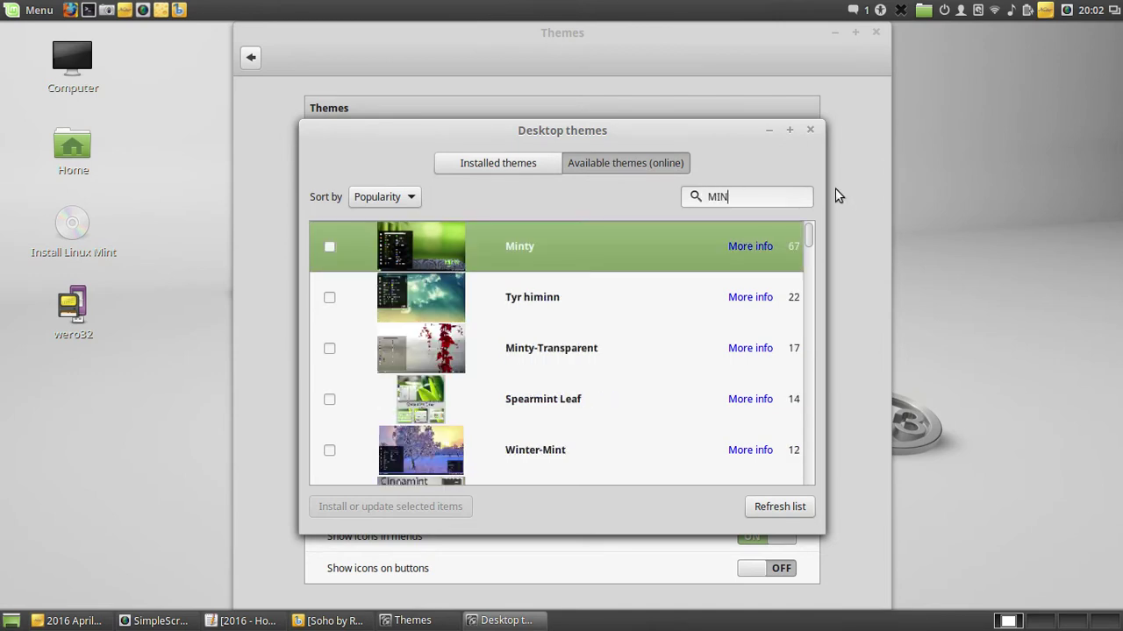
{"action": "type", "text": "T"}
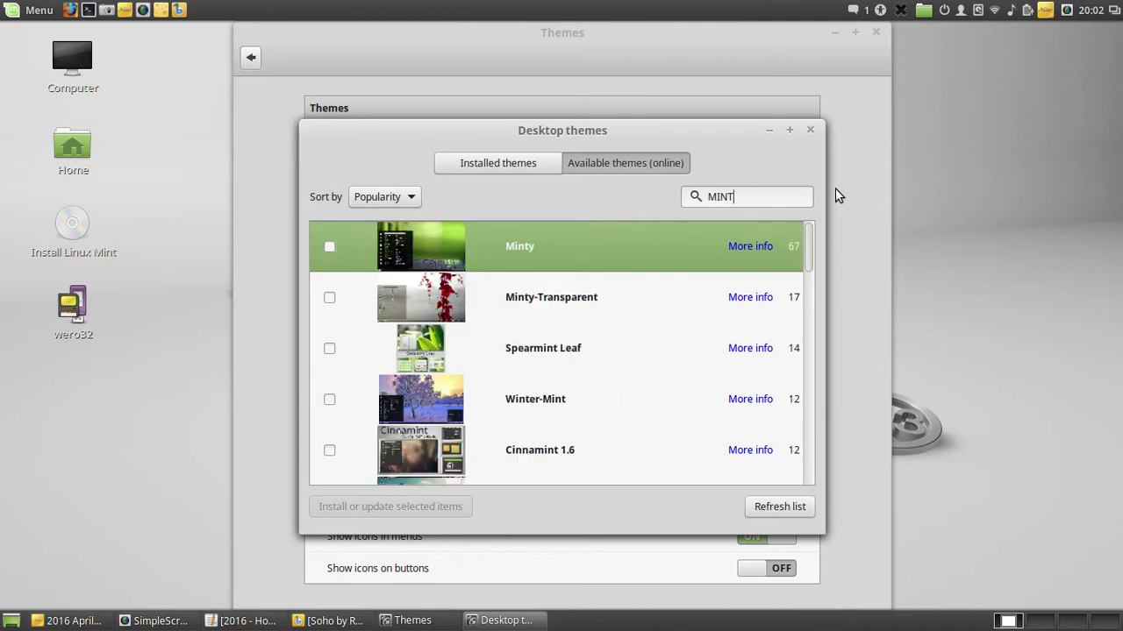
- Replace the search of the online themes with "GLASS" and install the Glass Mint theme
{"action": "key", "text": "BackSpace"}
{"action": "key", "text": "BackSpace"}
{"action": "key", "text": "BackSpace"}
{"action": "key", "text": "BackSpace"}
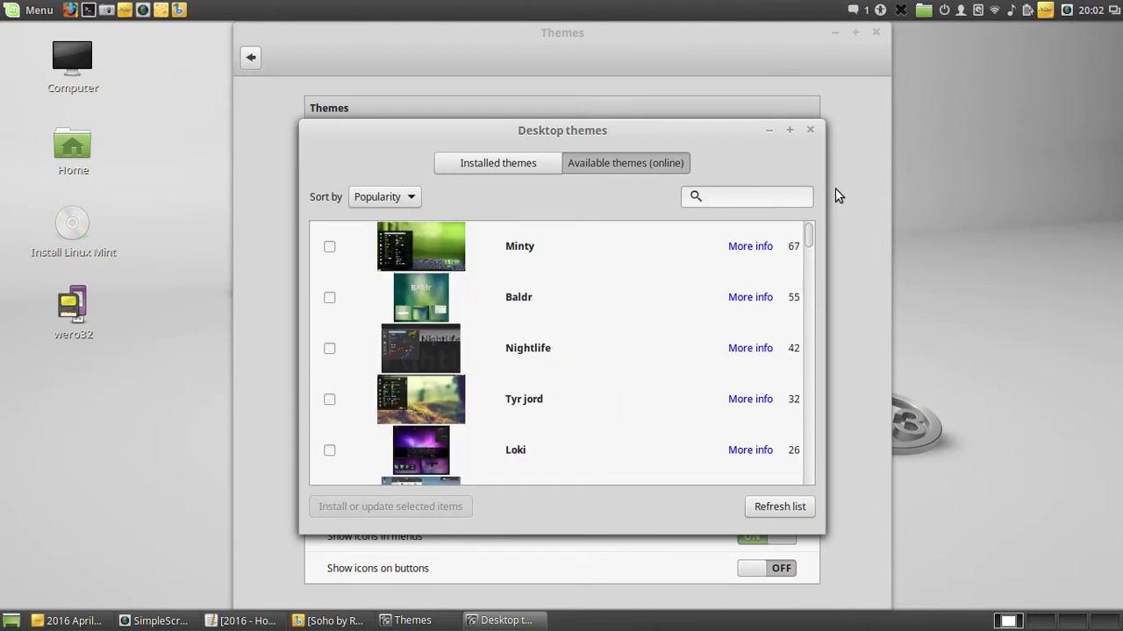
{"action": "type", "text": "G"}
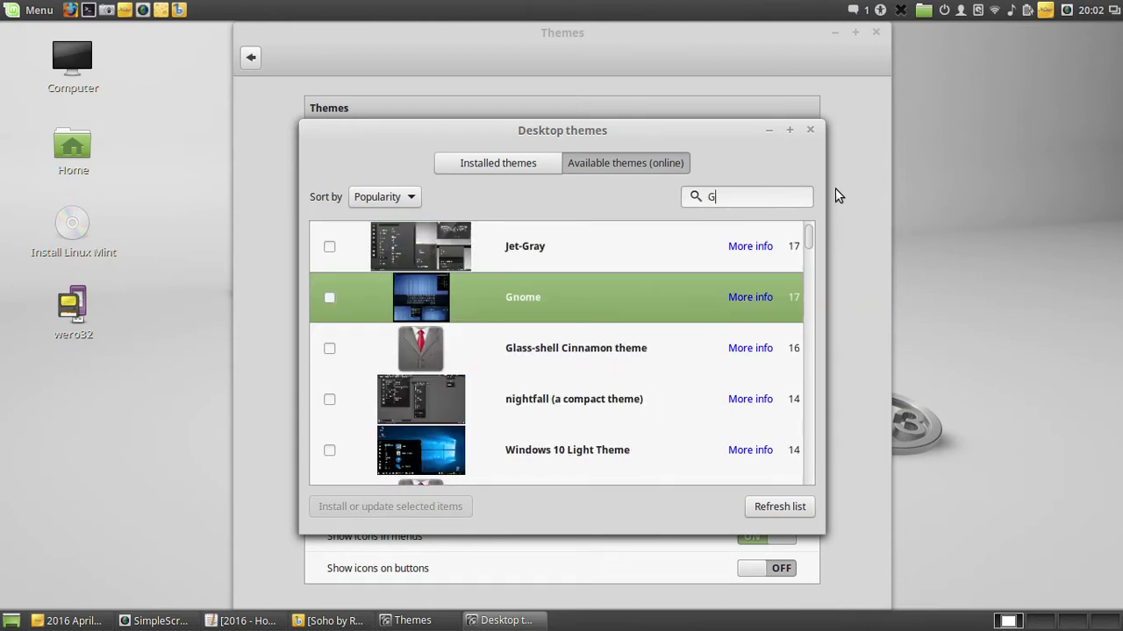
{"action": "type", "text": "LASS"}
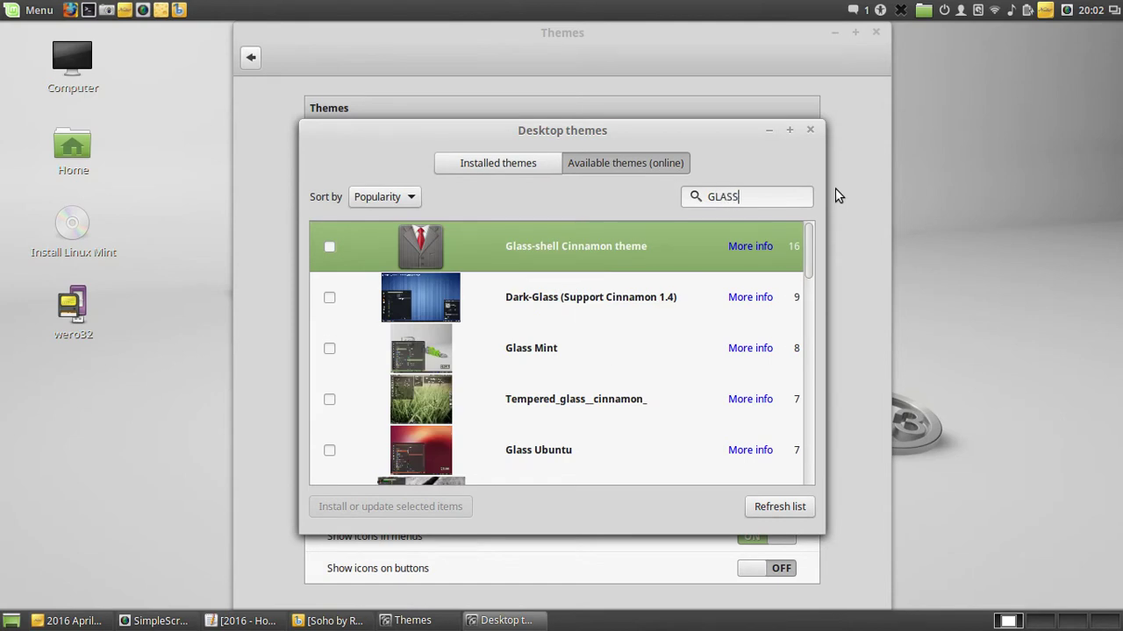
{"action": "left_click", "coordinate": [330, 348]}
{"action": "left_click", "coordinate": [368, 510]}
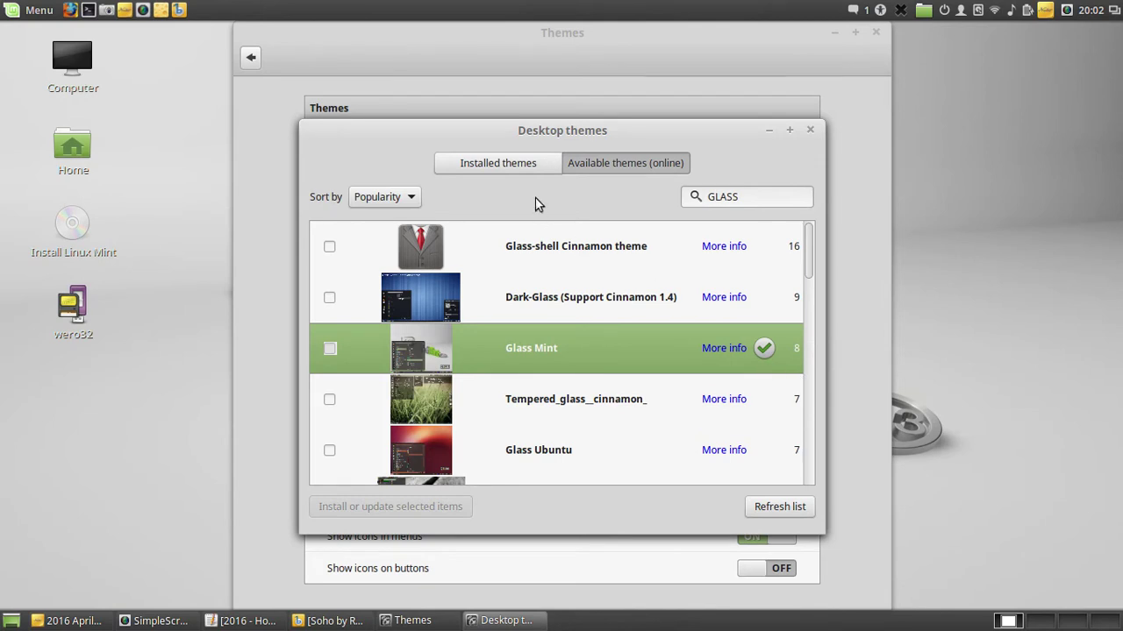
- Apply the installed Glass Mint desktop theme and close the Desktop themes and Themes windows
{"action": "left_click", "coordinate": [515, 165]}
{"action": "left_click", "coordinate": [456, 250]}
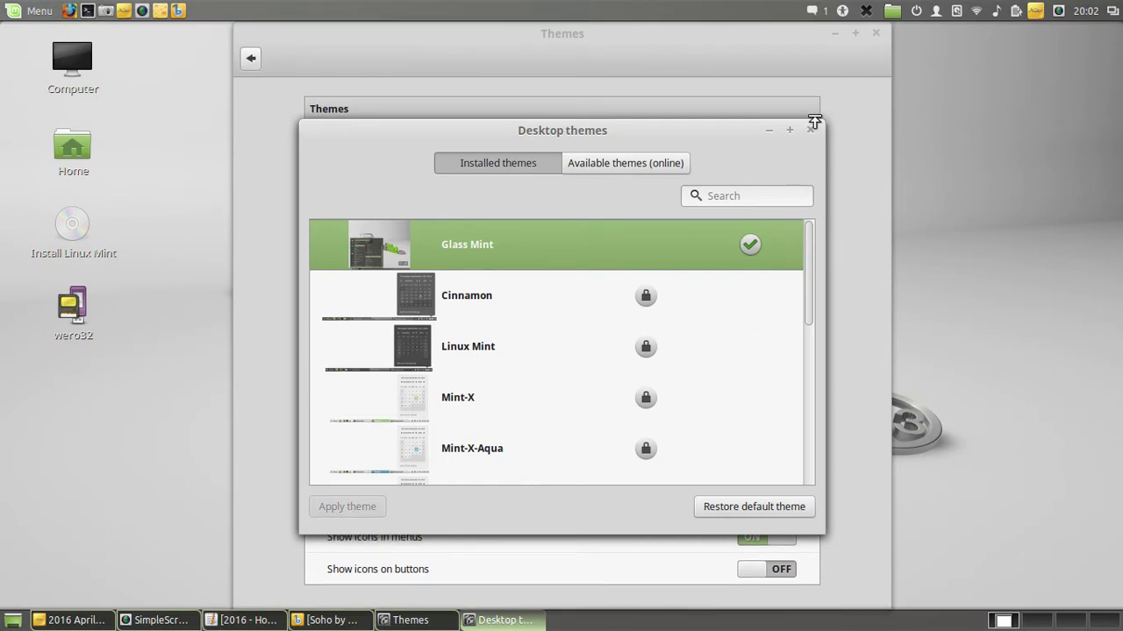
{"action": "left_click", "coordinate": [809, 130]}
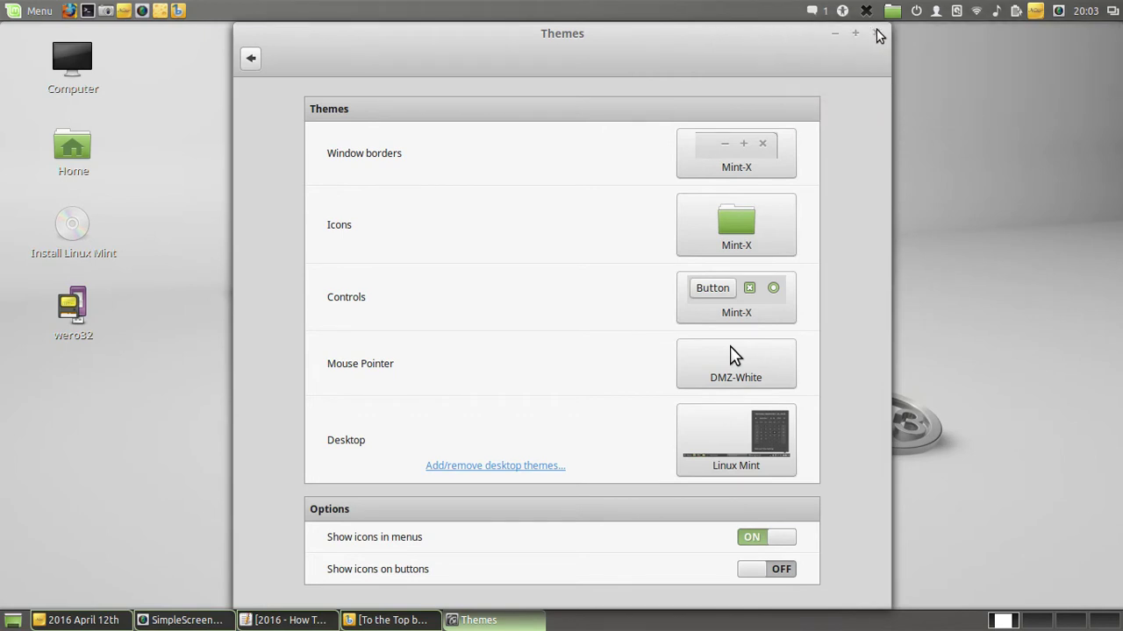
{"action": "left_click", "coordinate": [873, 31]}
- Open the desklets settings from the desktop and show the desklets available online
{"action": "right_click", "coordinate": [812, 99]}
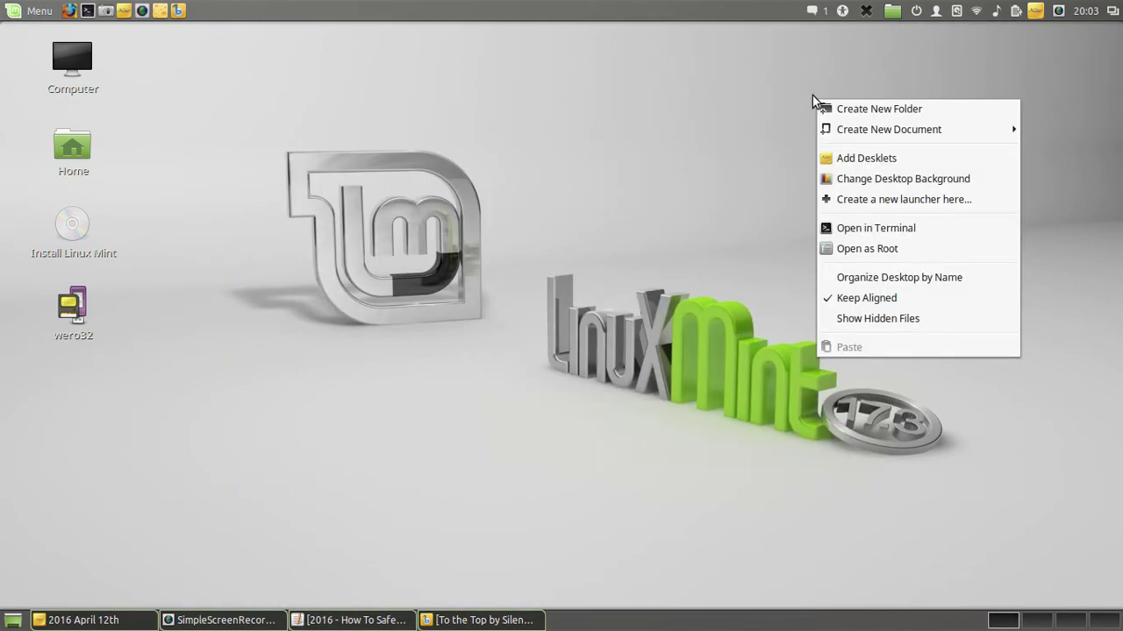
{"action": "left_click", "coordinate": [891, 160]}
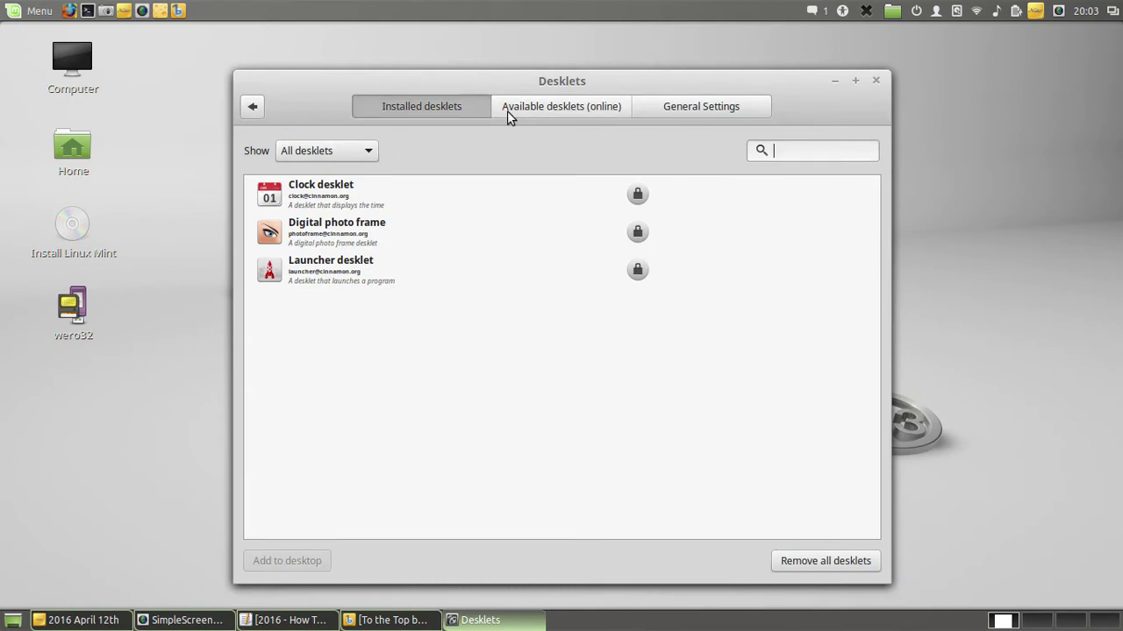
{"action": "left_click", "coordinate": [562, 110]}
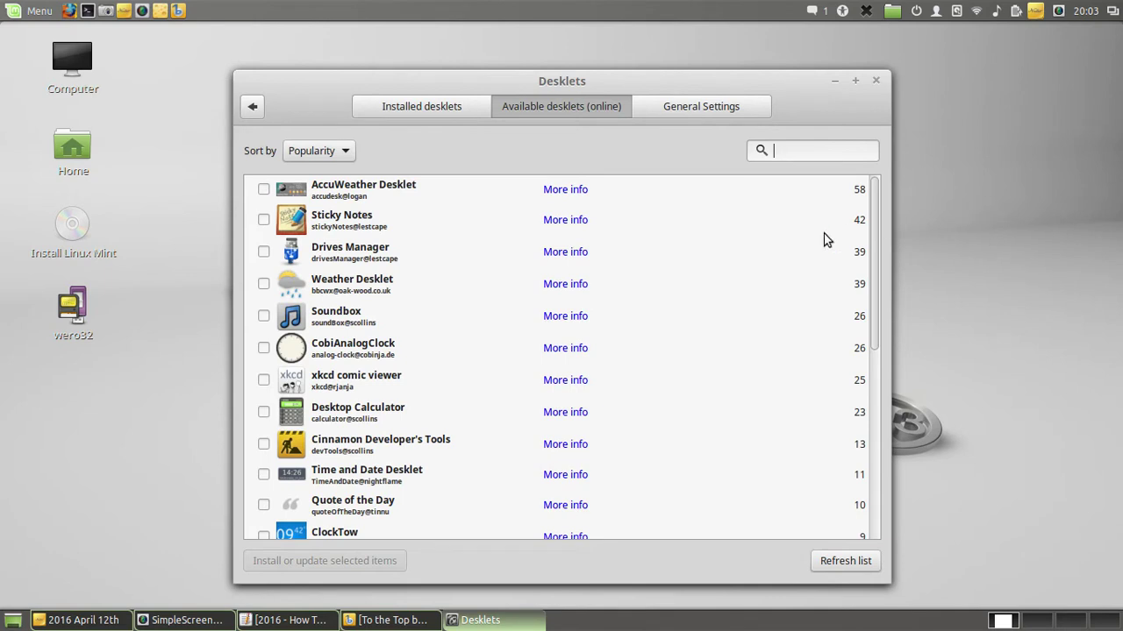
- Select the Sticky Notes, Desktop Calculator and Time and Date Desklet entries in the online list and install them
{"action": "left_click", "coordinate": [264, 219]}
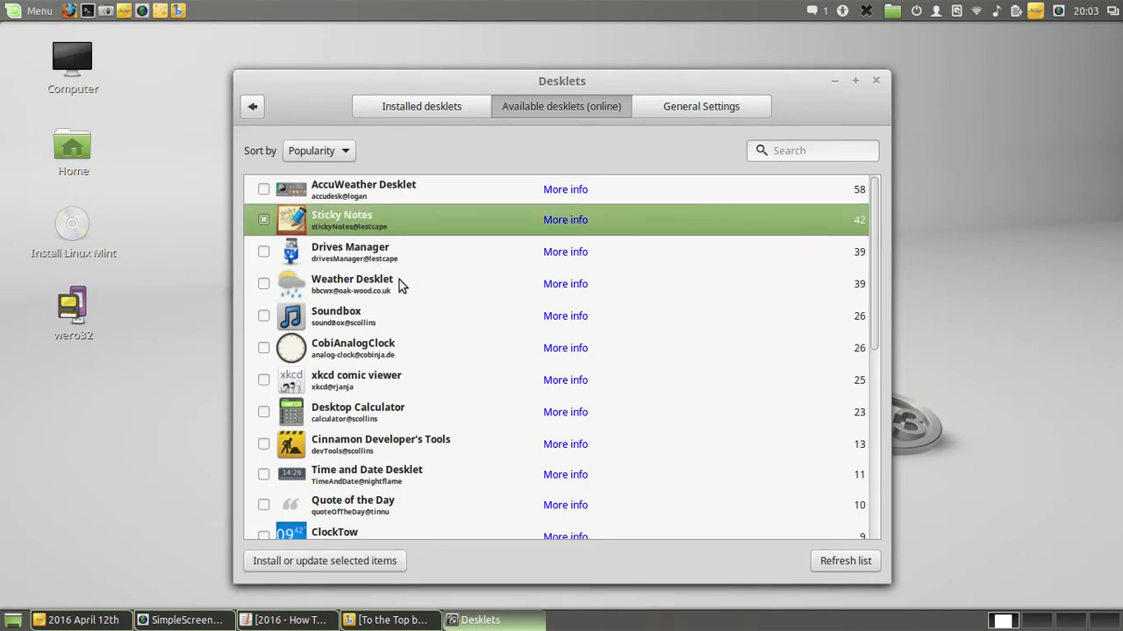
{"action": "scroll", "coordinate": [400, 285], "scroll_direction": "down", "scroll_amount": 3}
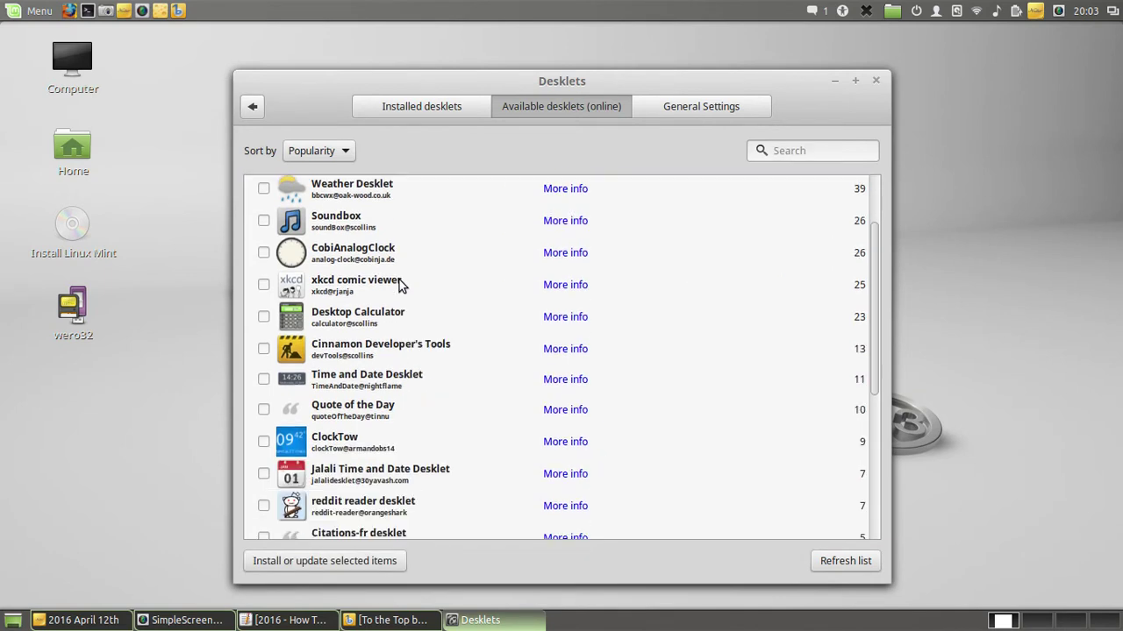
{"action": "left_click", "coordinate": [267, 317]}
{"action": "scroll", "coordinate": [412, 313], "scroll_direction": "down", "scroll_amount": 3}
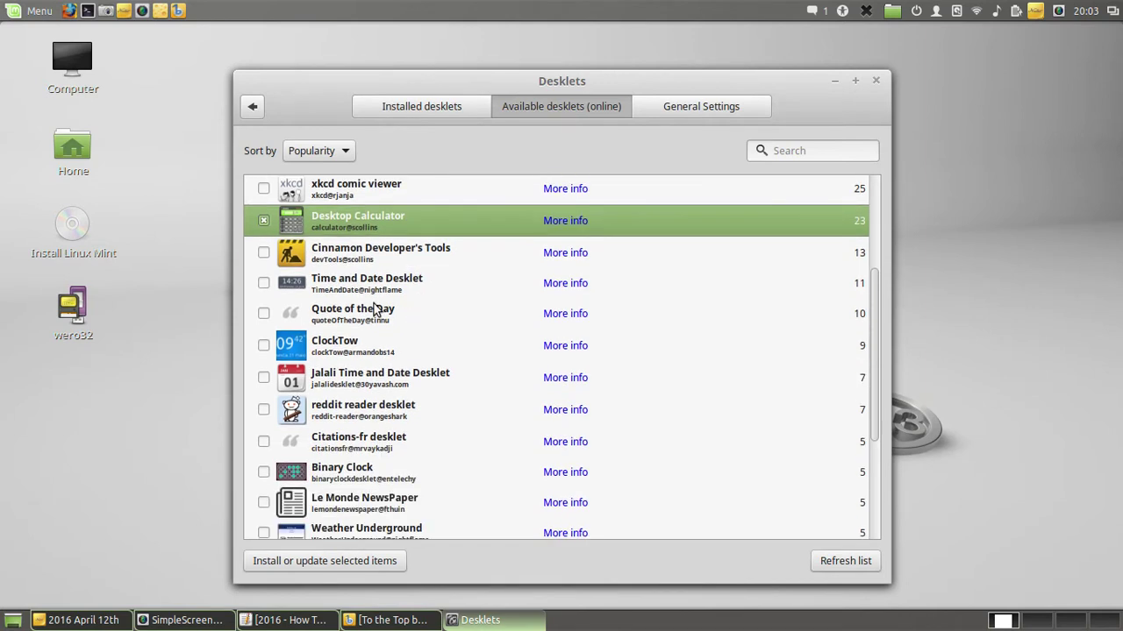
{"action": "left_click", "coordinate": [263, 283]}
{"action": "scroll", "coordinate": [325, 299], "scroll_direction": "down", "scroll_amount": 6}
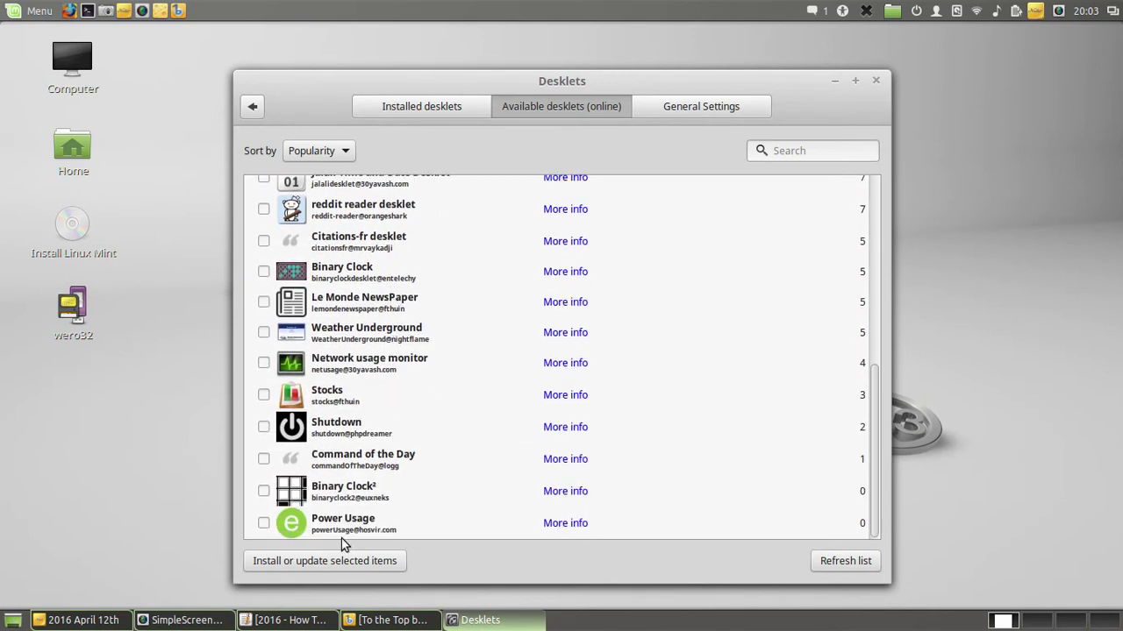
{"action": "left_click", "coordinate": [319, 562]}
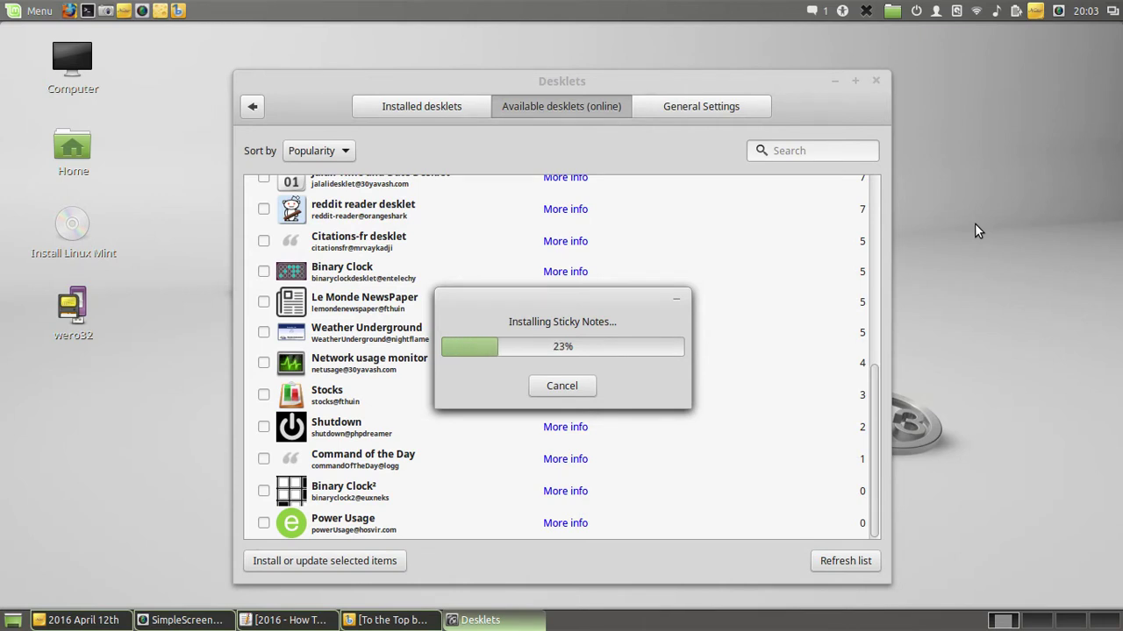
- Move the Desklets window aside, view the "2016 April 12th" note, and minimize that note
{"action": "left_click_drag", "start_coordinate": [653, 85], "coordinate": [533, 75]}
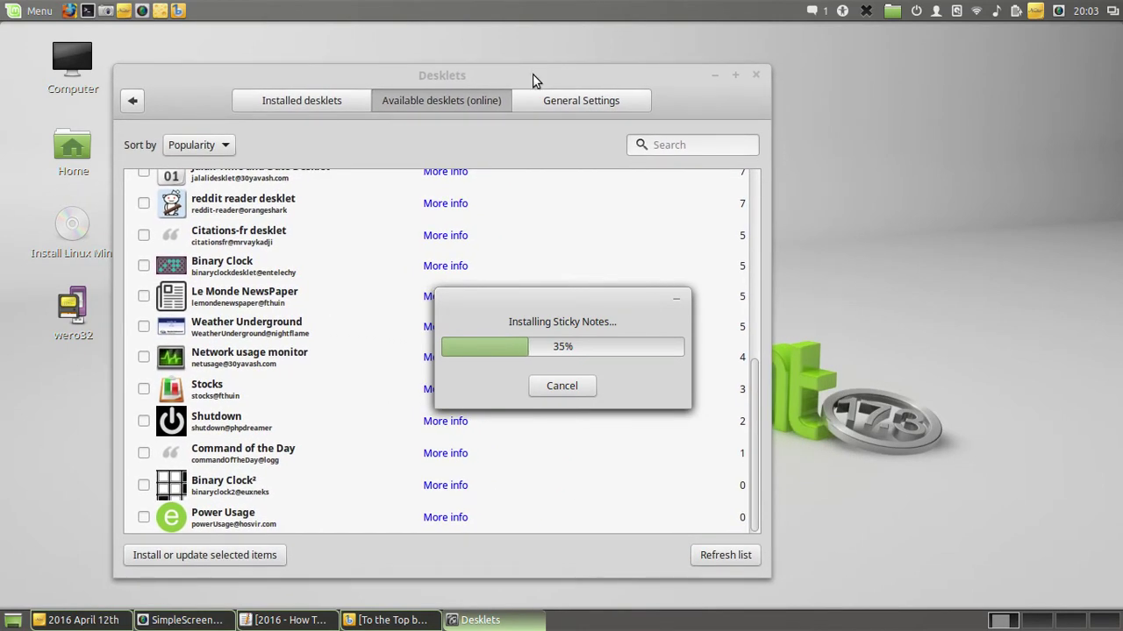
{"action": "left_click", "coordinate": [57, 621]}
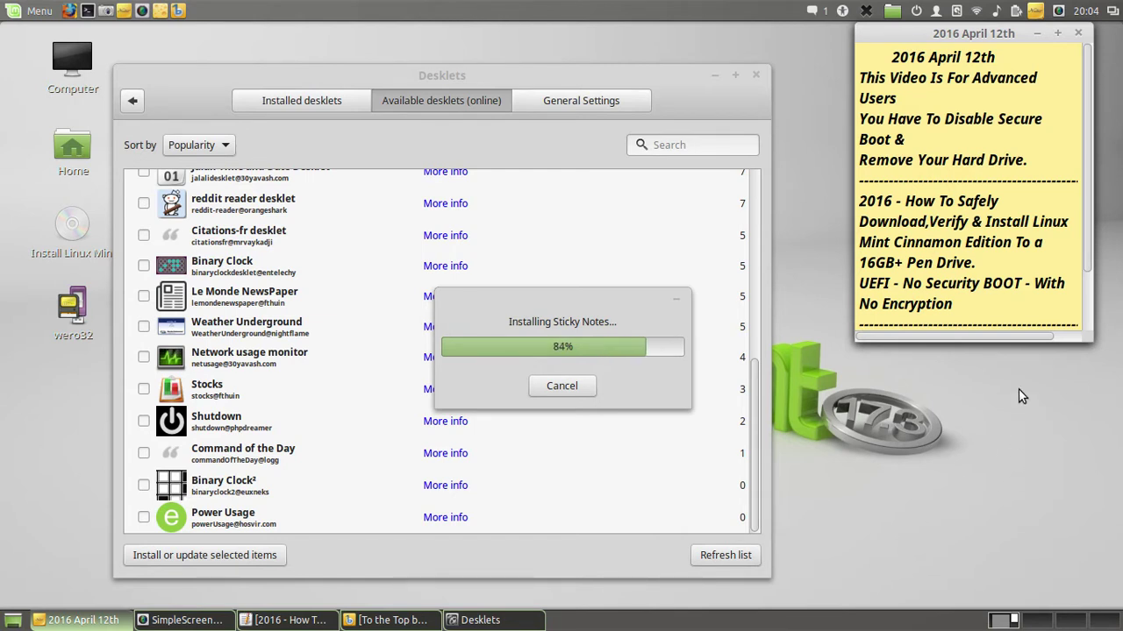
{"action": "mouse_move", "coordinate": [1019, 327]}
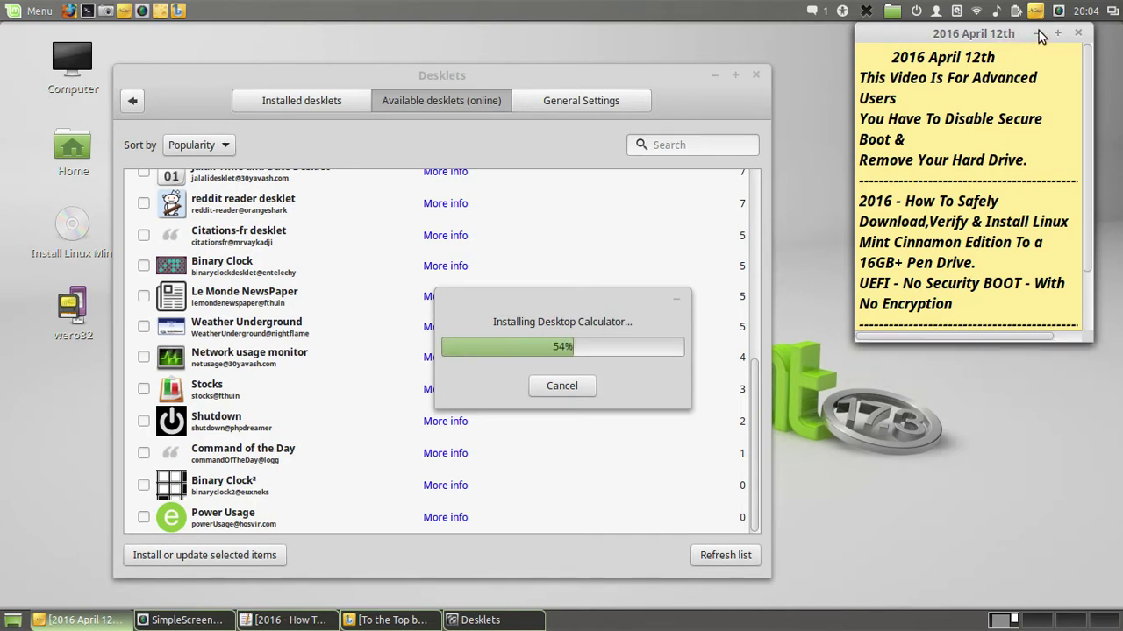
{"action": "left_click", "coordinate": [1037, 32]}
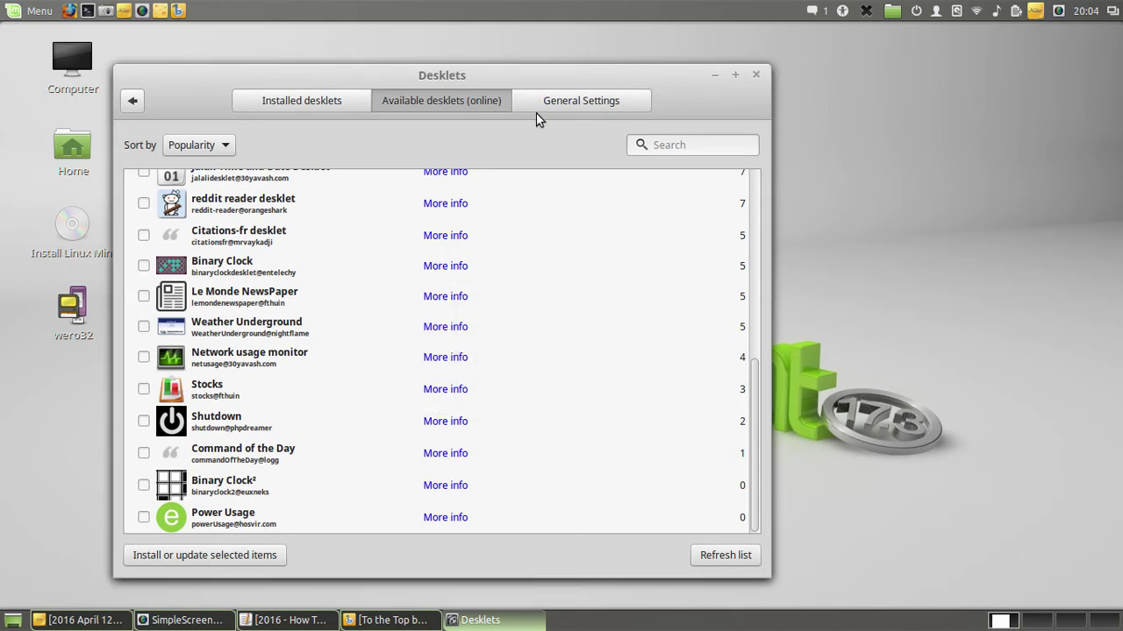
- Add the installed Sticky Notes desklet to the desktop
{"action": "left_click", "coordinate": [348, 107]}
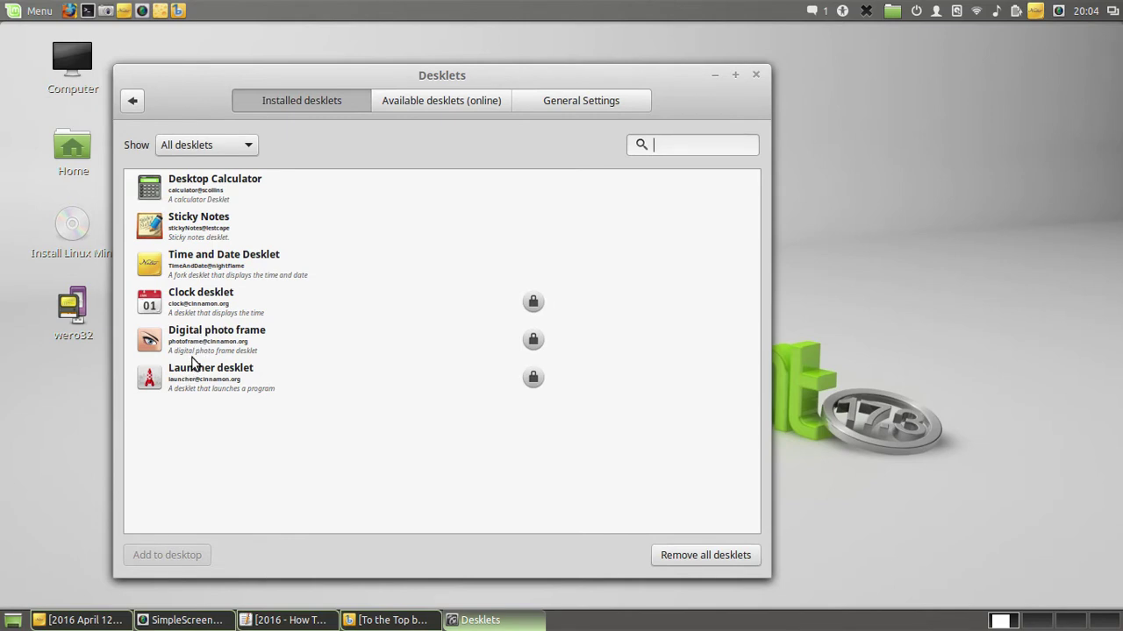
{"action": "left_click", "coordinate": [203, 230]}
{"action": "left_click", "coordinate": [166, 556]}
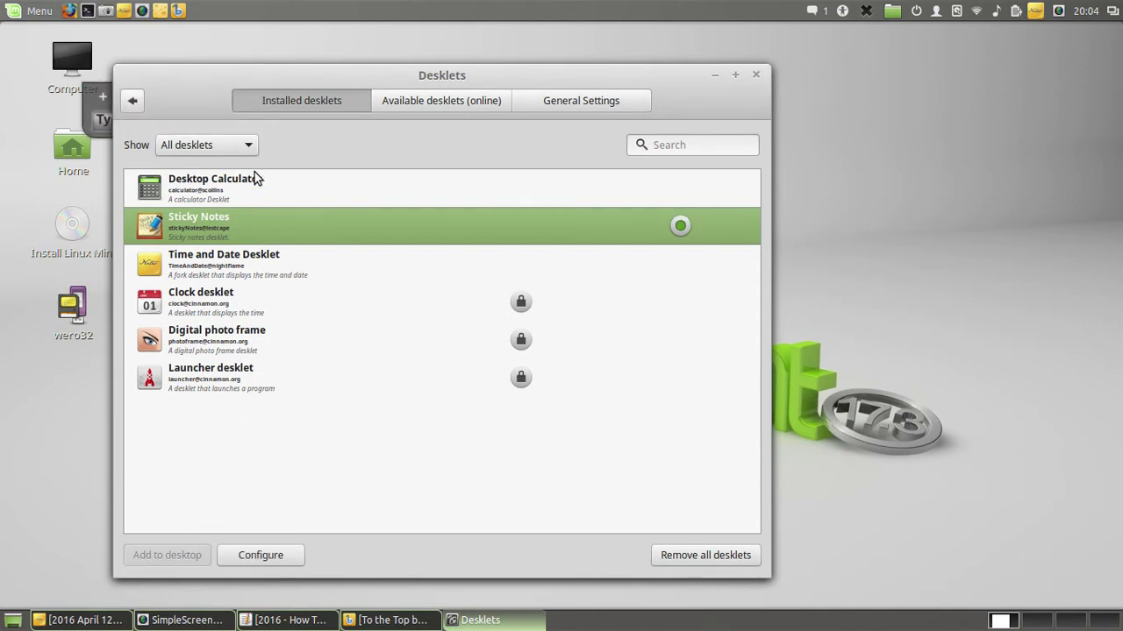
- Uncover the sticky note, move it to the desktop's upper-right corner and enlarge it to about 283 by 282 pixels
{"action": "left_click_drag", "start_coordinate": [240, 76], "coordinate": [192, 176]}
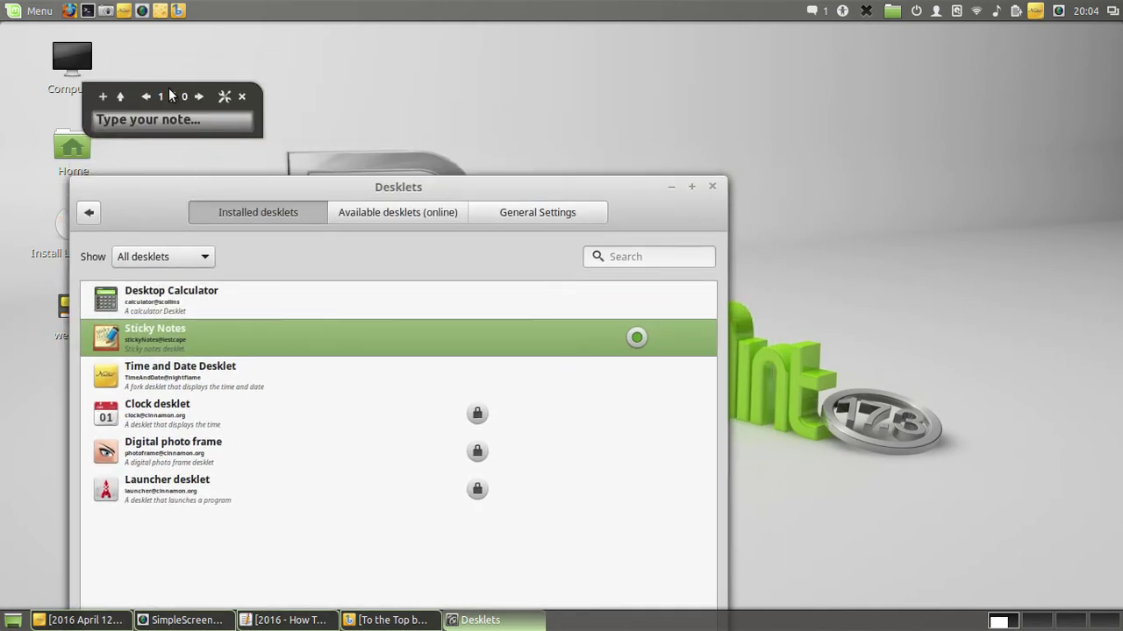
{"action": "left_click_drag", "start_coordinate": [187, 91], "coordinate": [991, 101]}
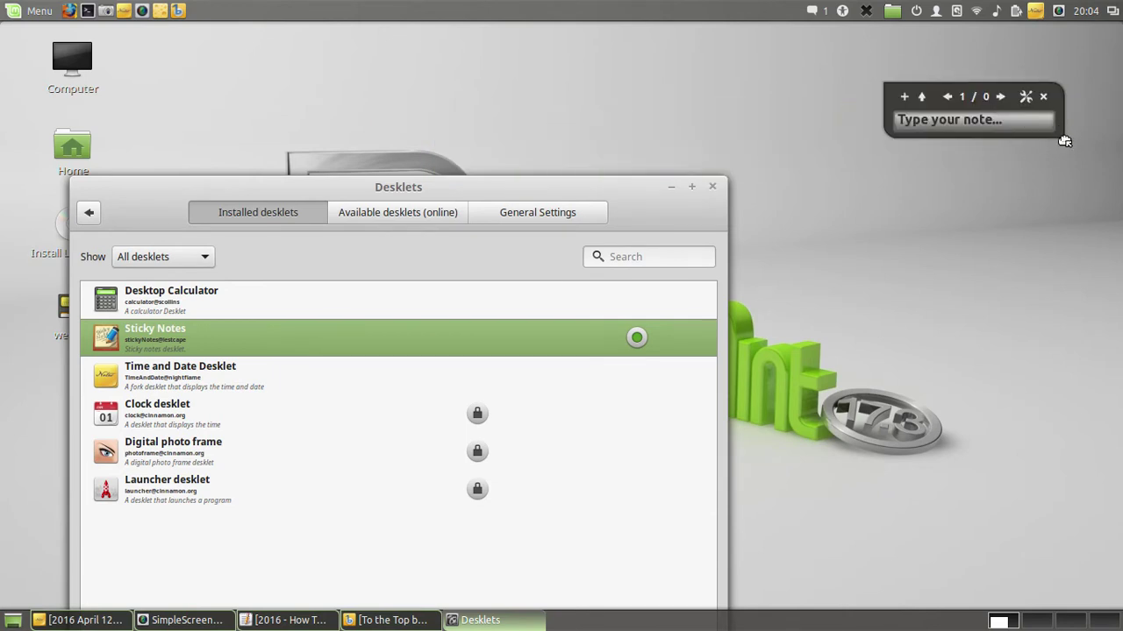
{"action": "left_click_drag", "start_coordinate": [1064, 141], "coordinate": [1111, 314]}
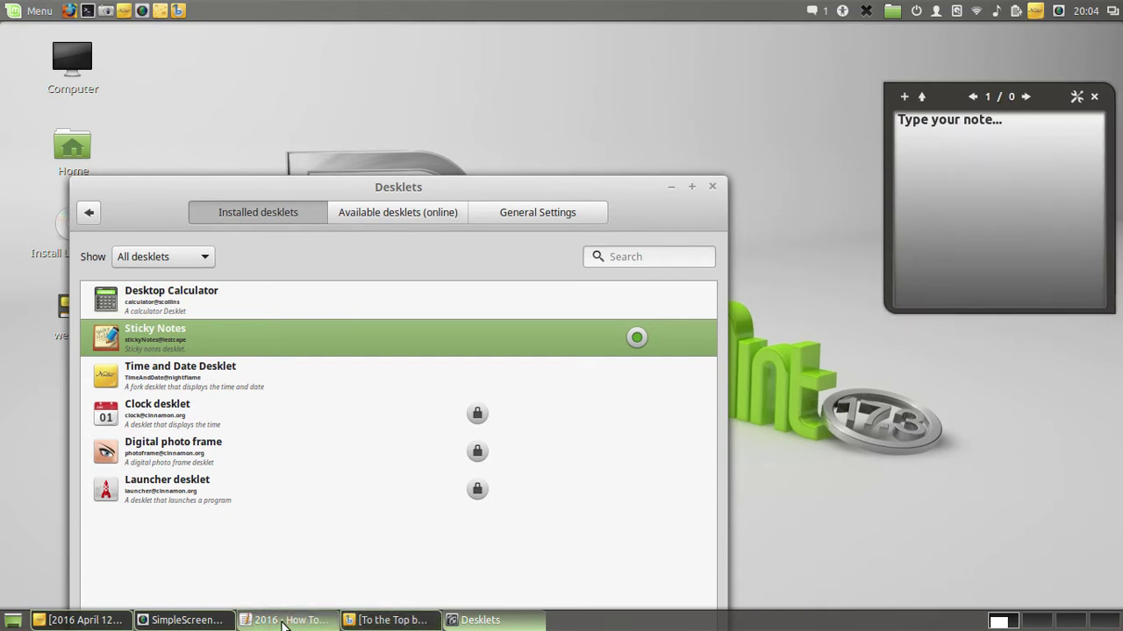
- Copy the opening text of the 2016 how-to document, down to the dashed line below "Description", and paste it into the sticky note
{"action": "left_click", "coordinate": [288, 620]}
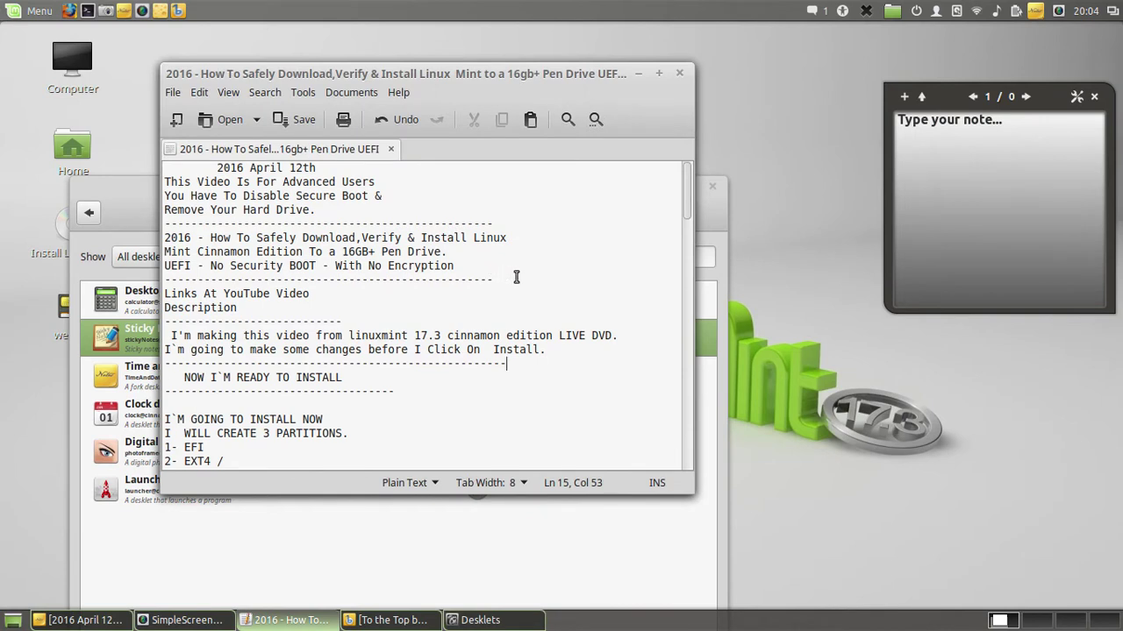
{"action": "left_click_drag", "start_coordinate": [517, 277], "coordinate": [122, 156]}
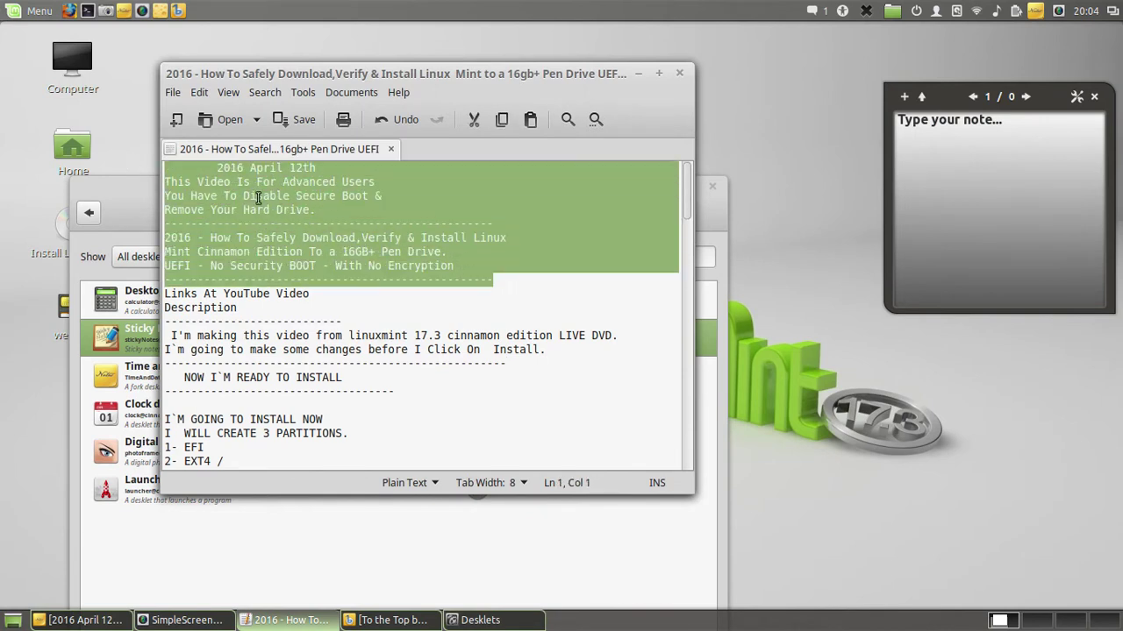
{"action": "left_click_drag", "start_coordinate": [382, 325], "coordinate": [113, 101]}
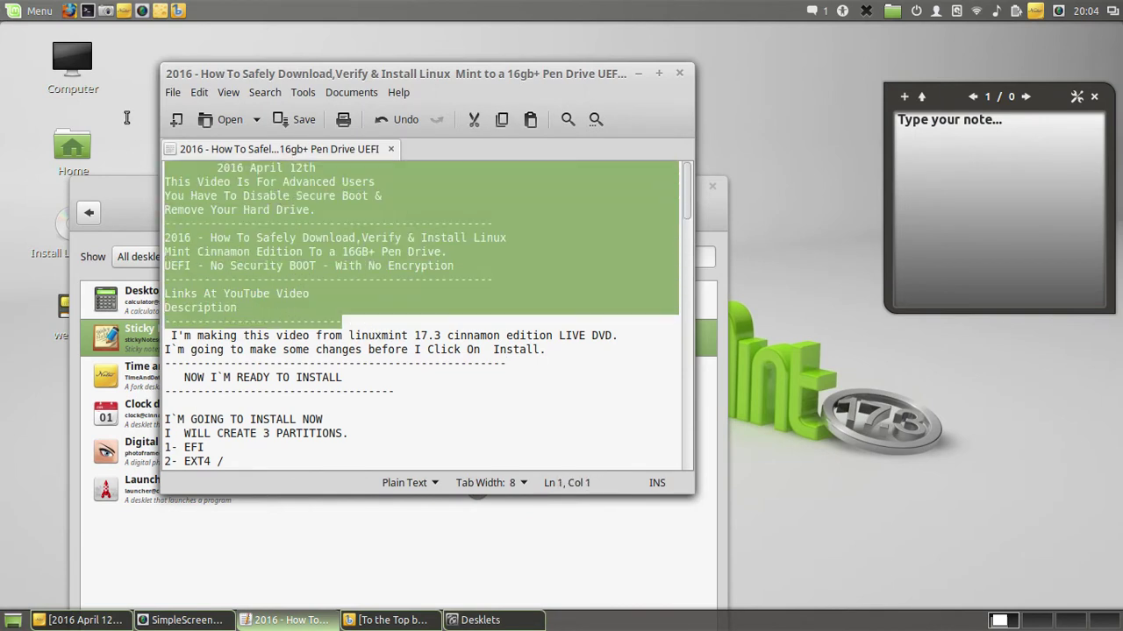
{"action": "right_click", "coordinate": [253, 199]}
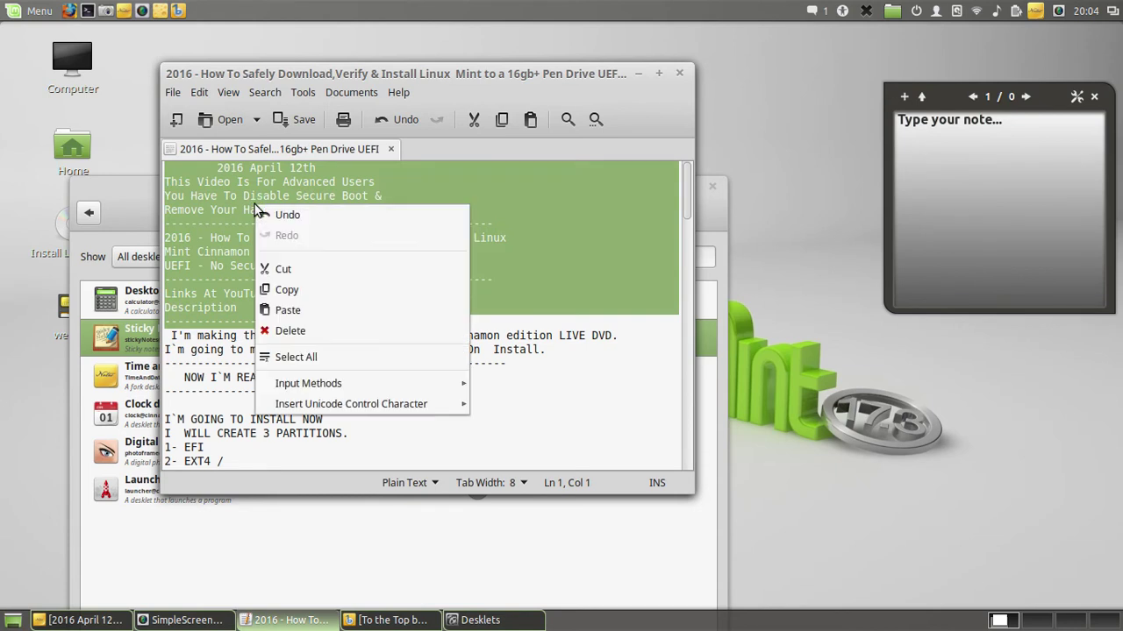
{"action": "left_click", "coordinate": [333, 288]}
{"action": "left_click", "coordinate": [947, 208]}
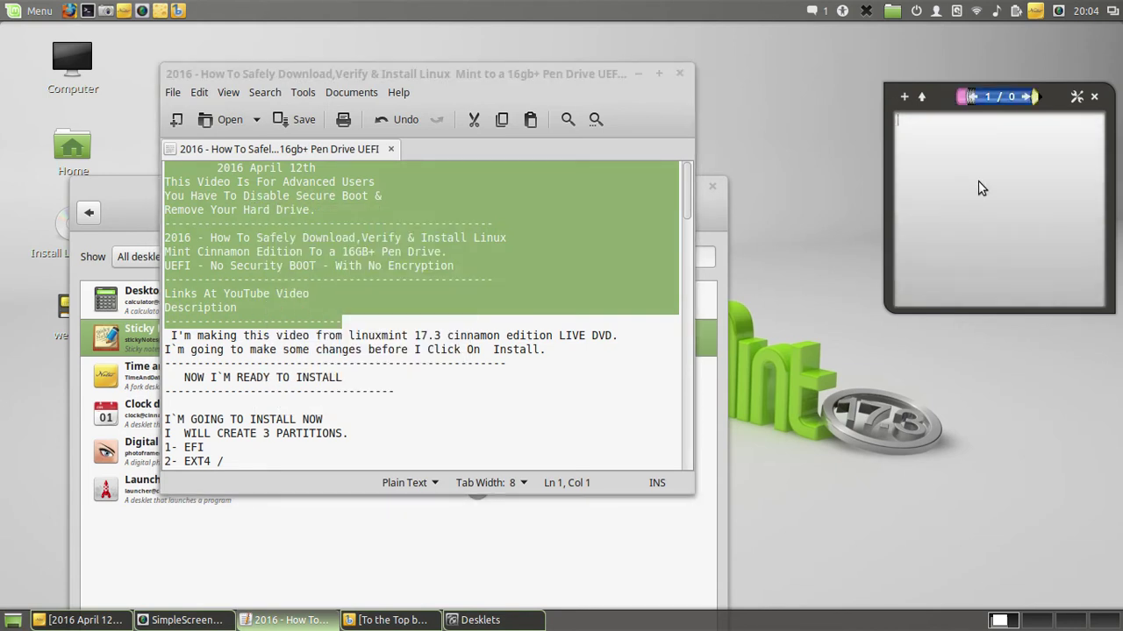
{"action": "right_click", "coordinate": [1003, 199]}
{"action": "left_click", "coordinate": [800, 290]}
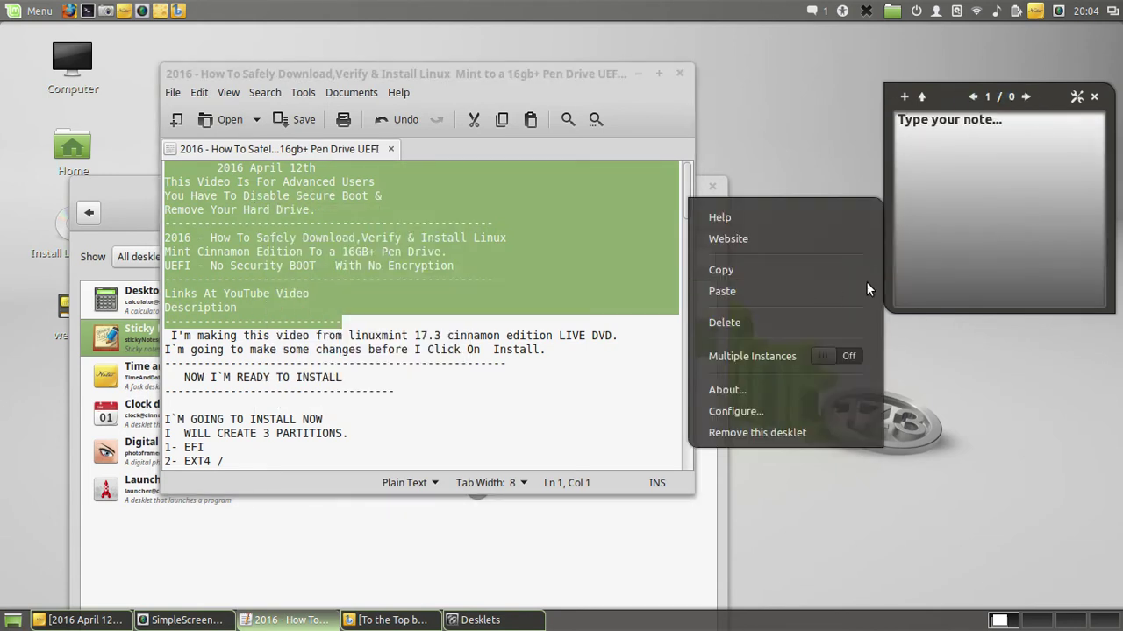
- Open the Sticky Notes desklet's configuration and set its font size to 15 pixels
{"action": "right_click", "coordinate": [1033, 187]}
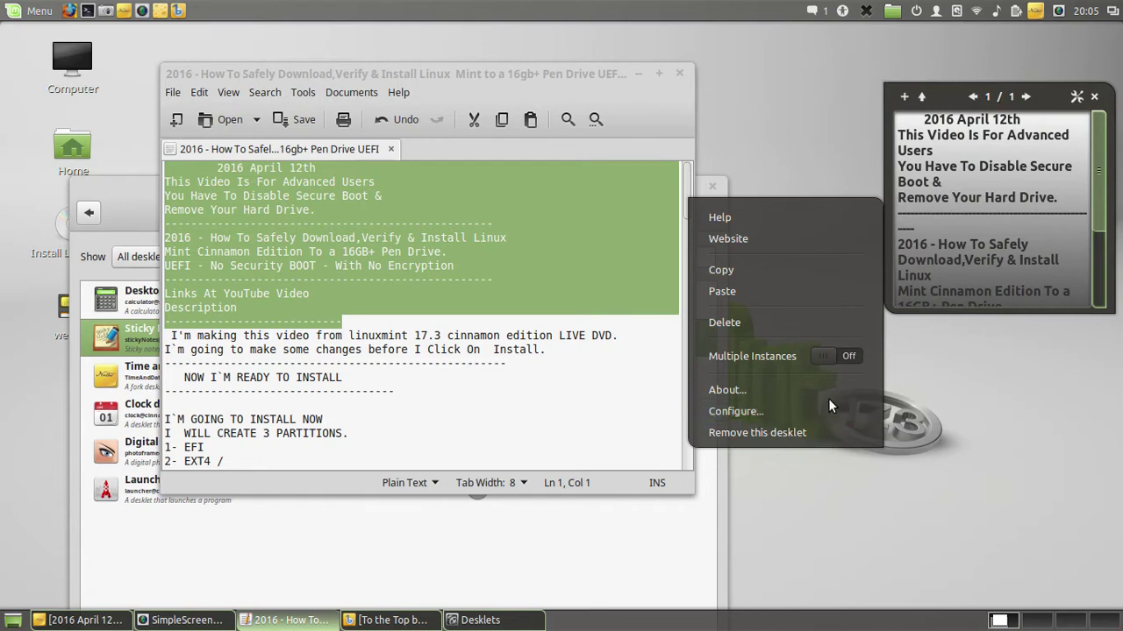
{"action": "left_click", "coordinate": [1053, 223]}
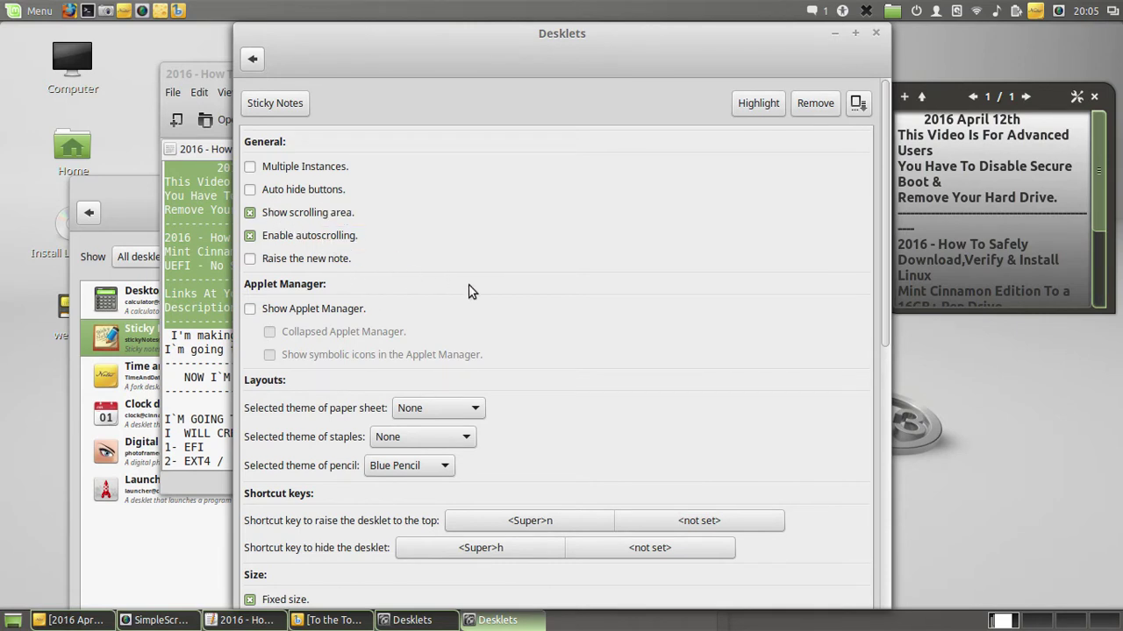
{"action": "scroll", "coordinate": [639, 314], "scroll_direction": "down", "scroll_amount": 1}
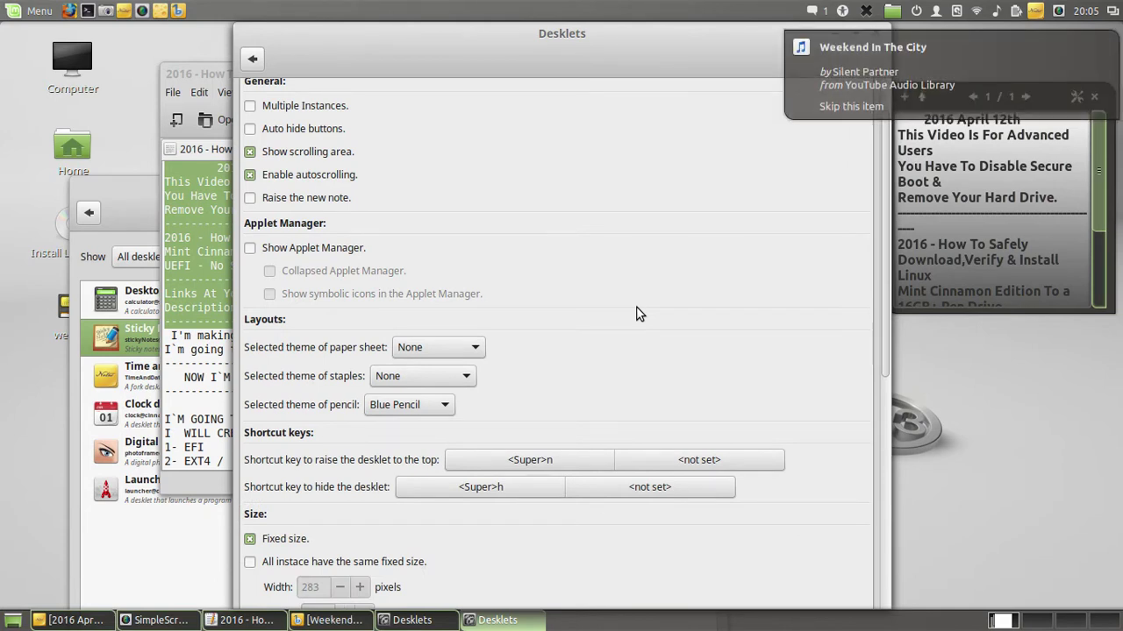
{"action": "scroll", "coordinate": [638, 313], "scroll_direction": "down", "scroll_amount": 2}
{"action": "scroll", "coordinate": [639, 314], "scroll_direction": "down", "scroll_amount": 1}
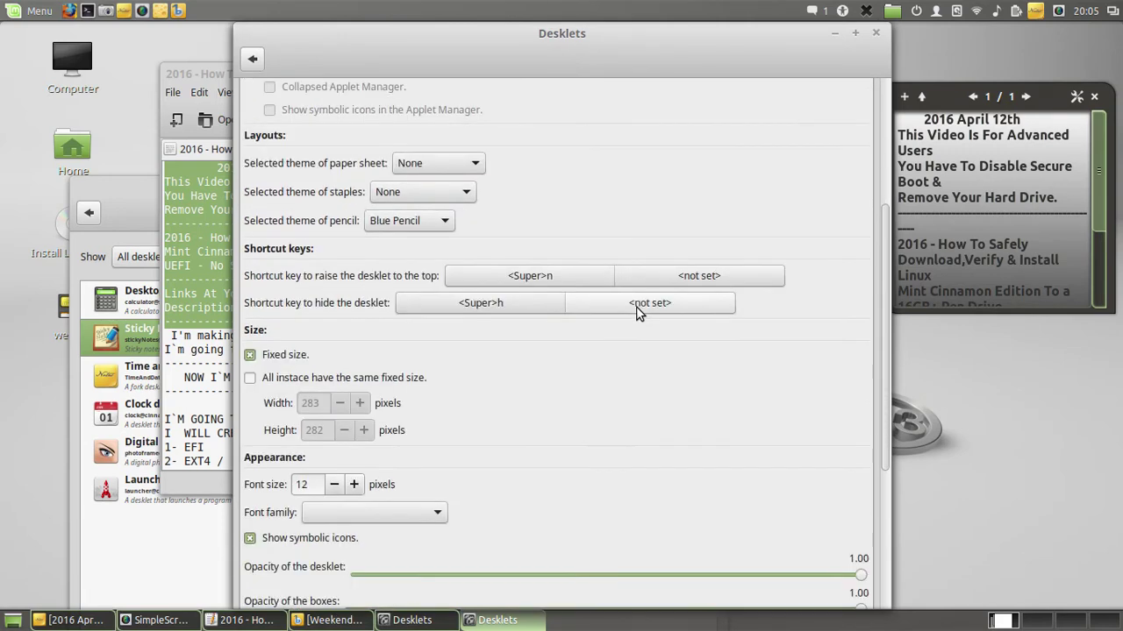
{"action": "left_click", "coordinate": [354, 485]}
{"action": "left_click", "coordinate": [354, 485]}
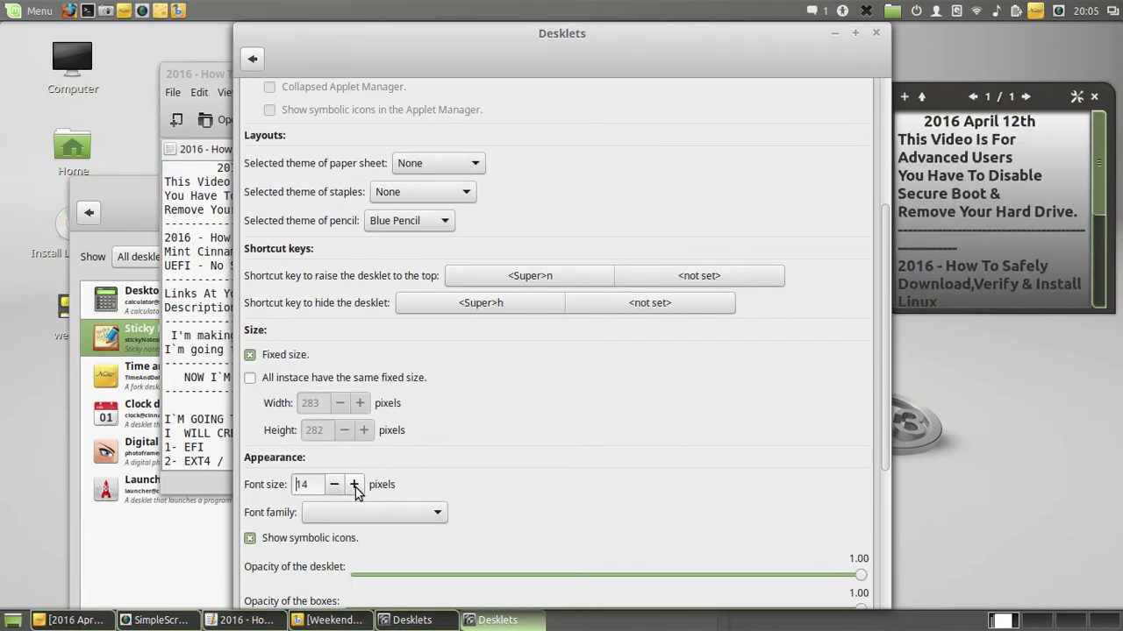
{"action": "left_click", "coordinate": [355, 485]}
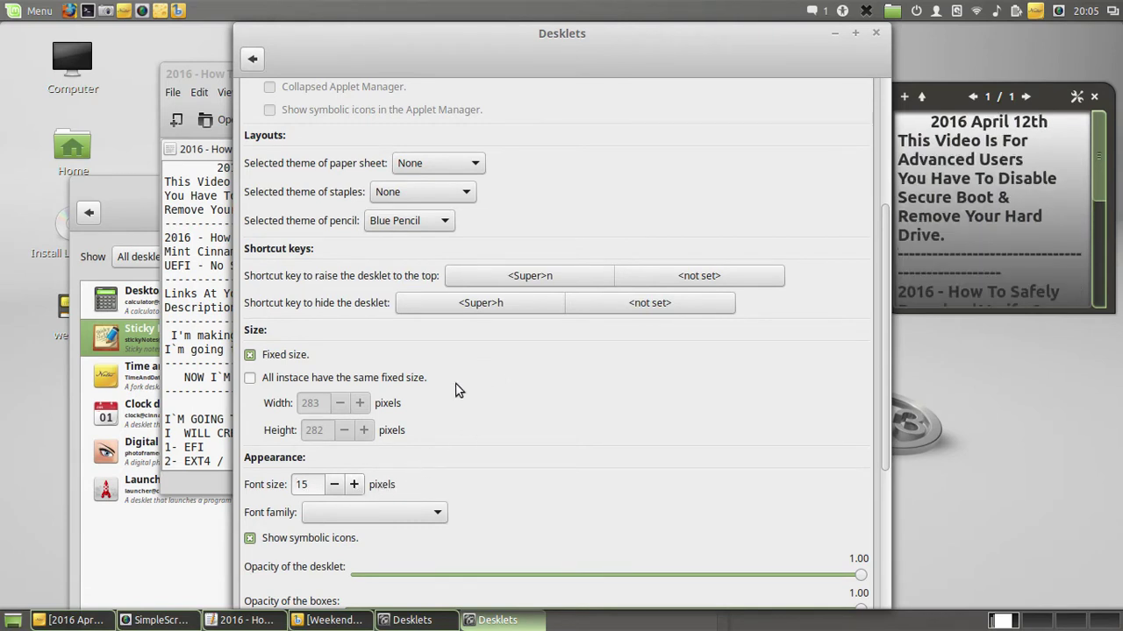
- Close the desklet configuration, enlarge the sticky note in height and width, and move it up close to the top panel
{"action": "left_click", "coordinate": [877, 32]}
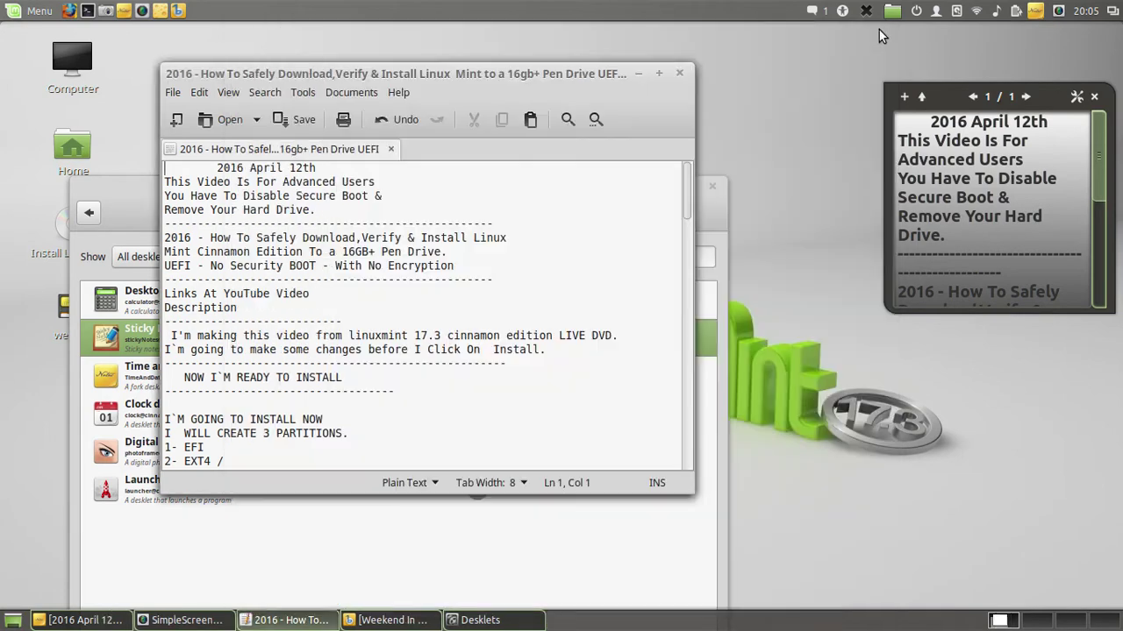
{"action": "scroll", "coordinate": [920, 298], "scroll_direction": "down", "scroll_amount": 6}
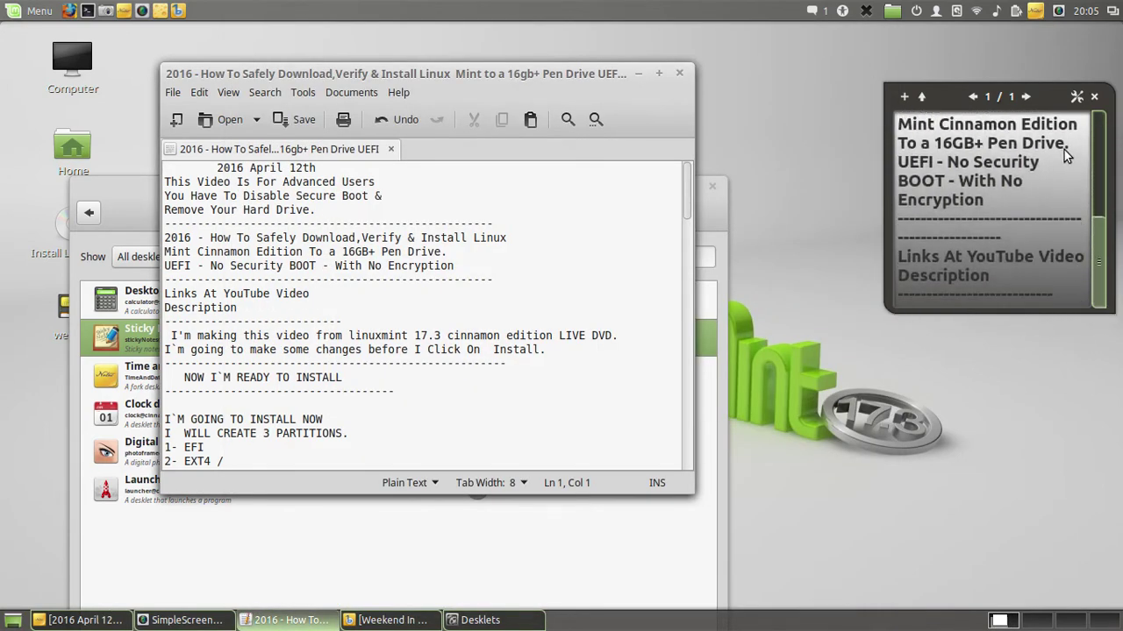
{"action": "scroll", "coordinate": [989, 132], "scroll_direction": "up", "scroll_amount": 1}
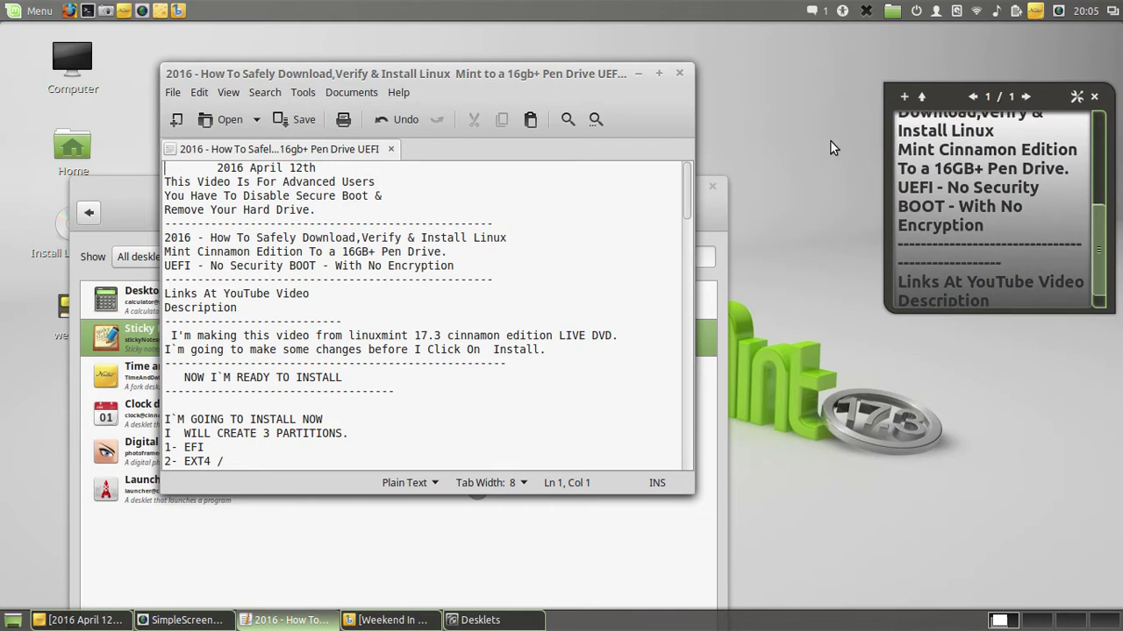
{"action": "left_click_drag", "start_coordinate": [1102, 230], "coordinate": [1102, 127]}
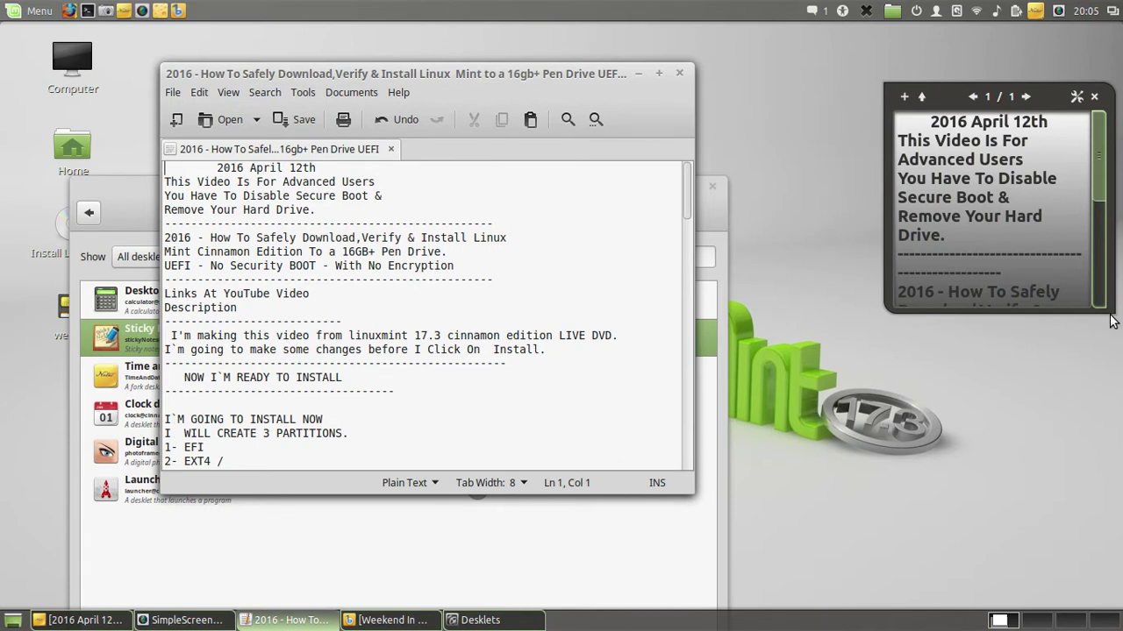
{"action": "left_click_drag", "start_coordinate": [1110, 321], "coordinate": [1116, 424]}
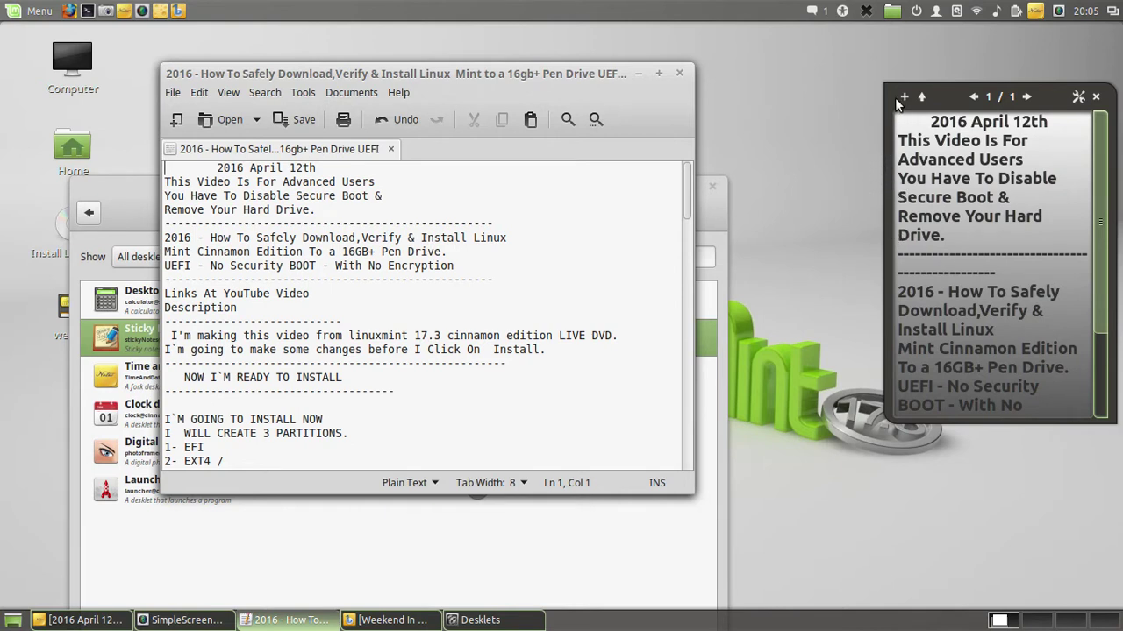
{"action": "left_click_drag", "start_coordinate": [888, 86], "coordinate": [847, 85]}
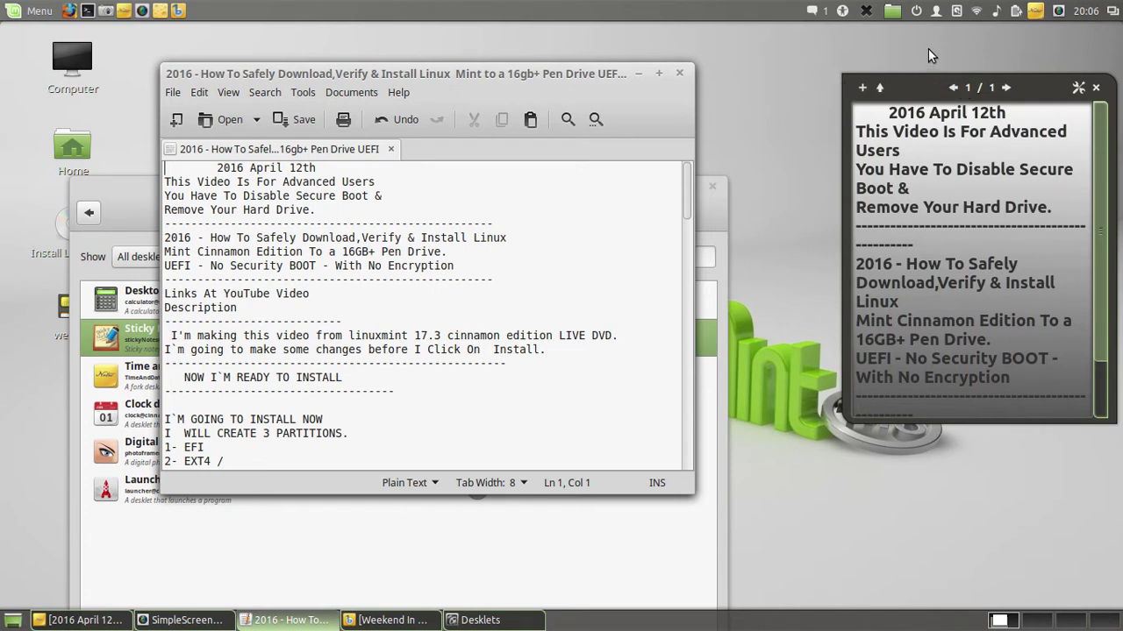
{"action": "left_click_drag", "start_coordinate": [1016, 76], "coordinate": [1016, 35]}
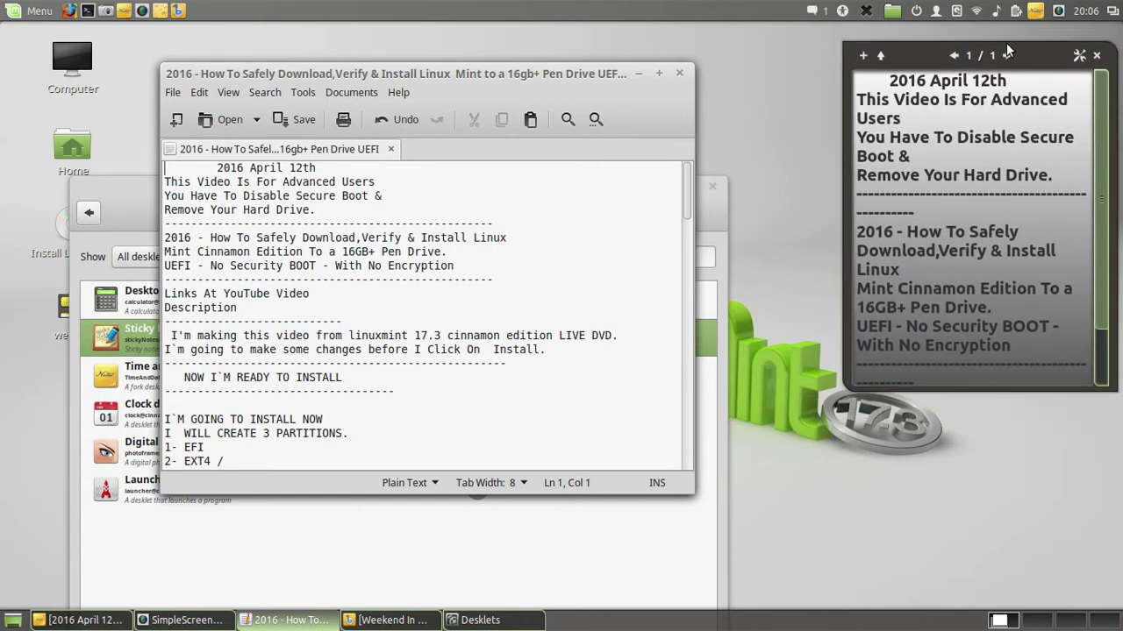
{"action": "scroll", "coordinate": [923, 373], "scroll_direction": "down", "scroll_amount": 3}
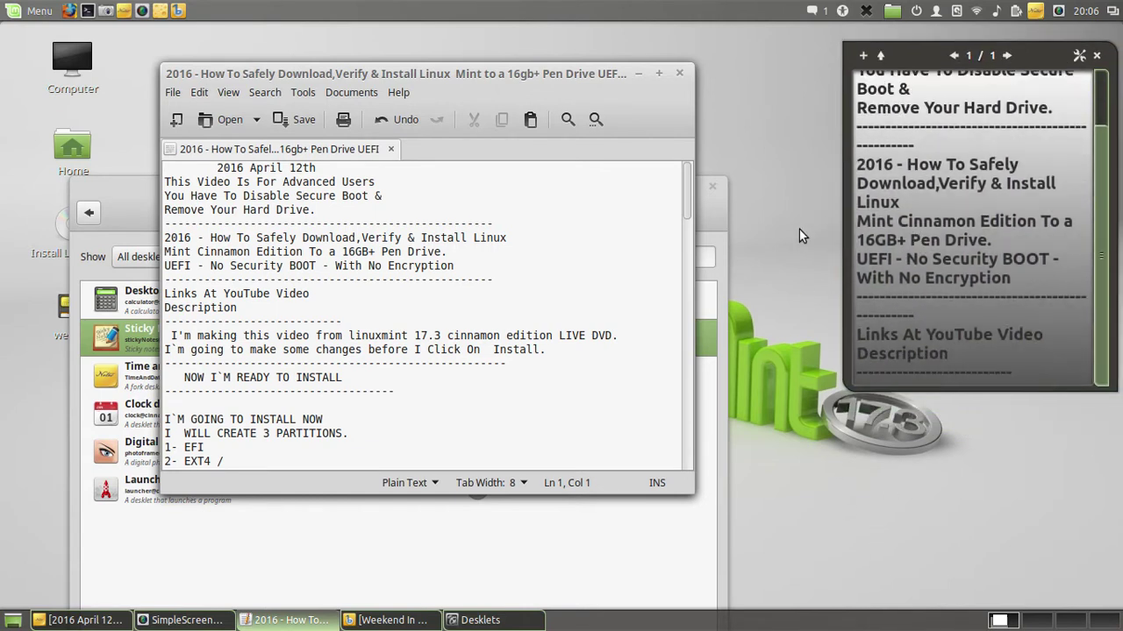
{"action": "scroll", "coordinate": [969, 180], "scroll_direction": "up", "scroll_amount": 3}
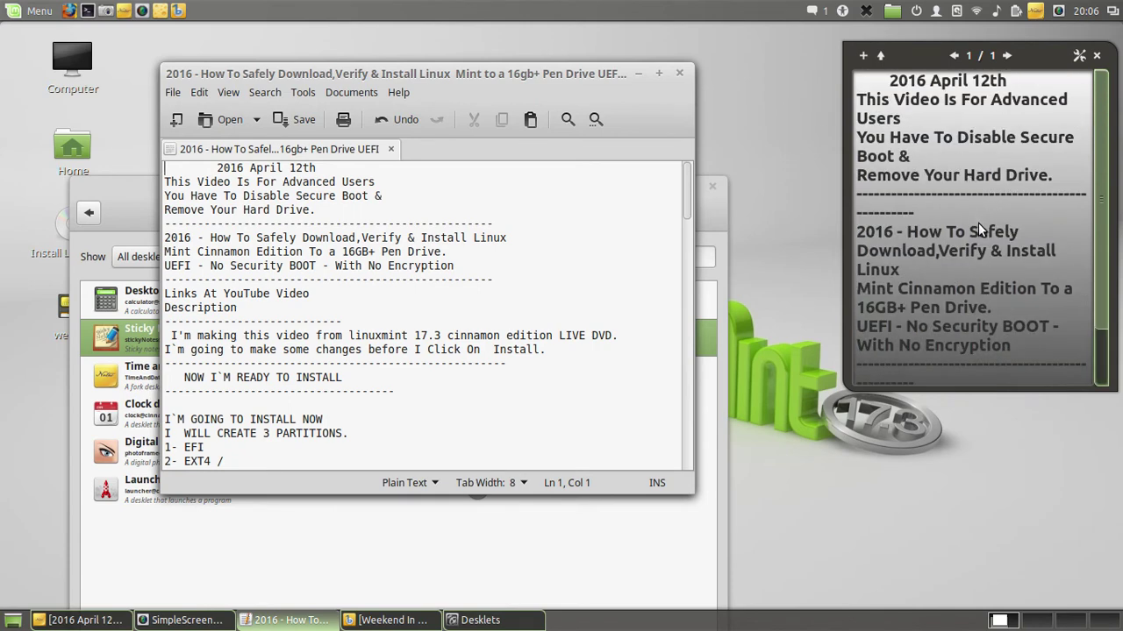
- Shorten the dashed lines below "Remove Your Hard Drive." and "With No Encryption" in the sticky note so each fits on one line
{"action": "left_click", "coordinate": [947, 215]}
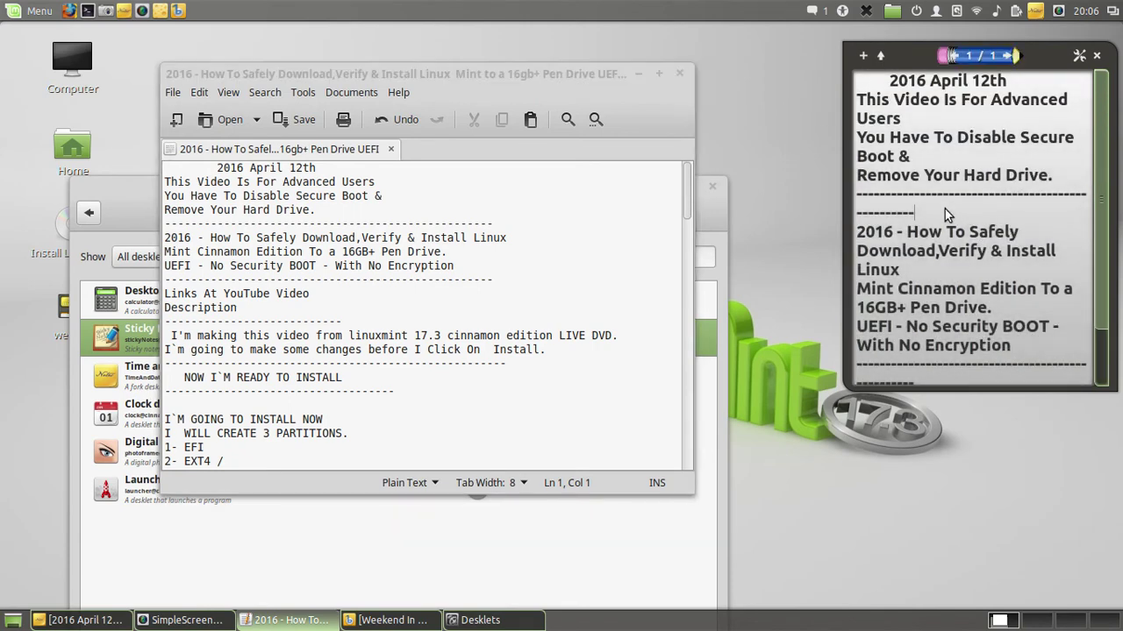
{"action": "key", "text": "BackSpace"}
{"action": "key", "text": "BackSpace"}
{"action": "key", "text": "BackSpace"}
{"action": "key", "text": "BackSpace"}
{"action": "key", "text": "BackSpace"}
{"action": "key", "text": "BackSpace"}
{"action": "key", "text": "BackSpace"}
{"action": "key", "text": "BackSpace"}
{"action": "key", "text": "BackSpace"}
{"action": "key", "text": "BackSpace"}
{"action": "key", "text": "BackSpace"}
{"action": "key", "text": "BackSpace"}
{"action": "key", "text": "BackSpace"}
{"action": "key", "text": "BackSpace"}
{"action": "key", "text": "BackSpace"}
{"action": "key", "text": "BackSpace"}
{"action": "key", "text": "BackSpace"}
{"action": "key", "text": "BackSpace"}
{"action": "key", "text": "BackSpace"}
{"action": "key", "text": "BackSpace"}
{"action": "key", "text": "BackSpace"}
{"action": "key", "text": "BackSpace"}
{"action": "key", "text": "BackSpace"}
{"action": "key", "text": "BackSpace"}
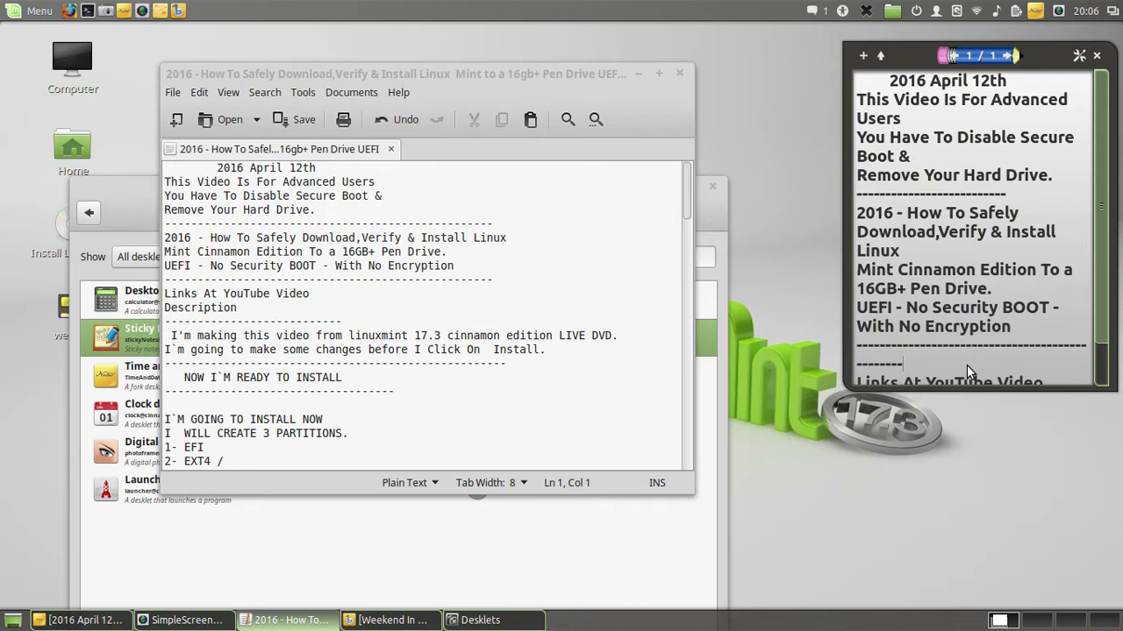
{"action": "key", "text": "BackSpace"}
{"action": "key", "text": "BackSpace"}
{"action": "key", "text": "BackSpace"}
{"action": "key", "text": "BackSpace"}
{"action": "key", "text": "BackSpace"}
{"action": "key", "text": "BackSpace"}
{"action": "key", "text": "BackSpace"}
{"action": "key", "text": "BackSpace"}
{"action": "key", "text": "BackSpace"}
{"action": "key", "text": "BackSpace"}
{"action": "key", "text": "BackSpace"}
{"action": "key", "text": "BackSpace"}
{"action": "key", "text": "BackSpace"}
{"action": "key", "text": "BackSpace"}
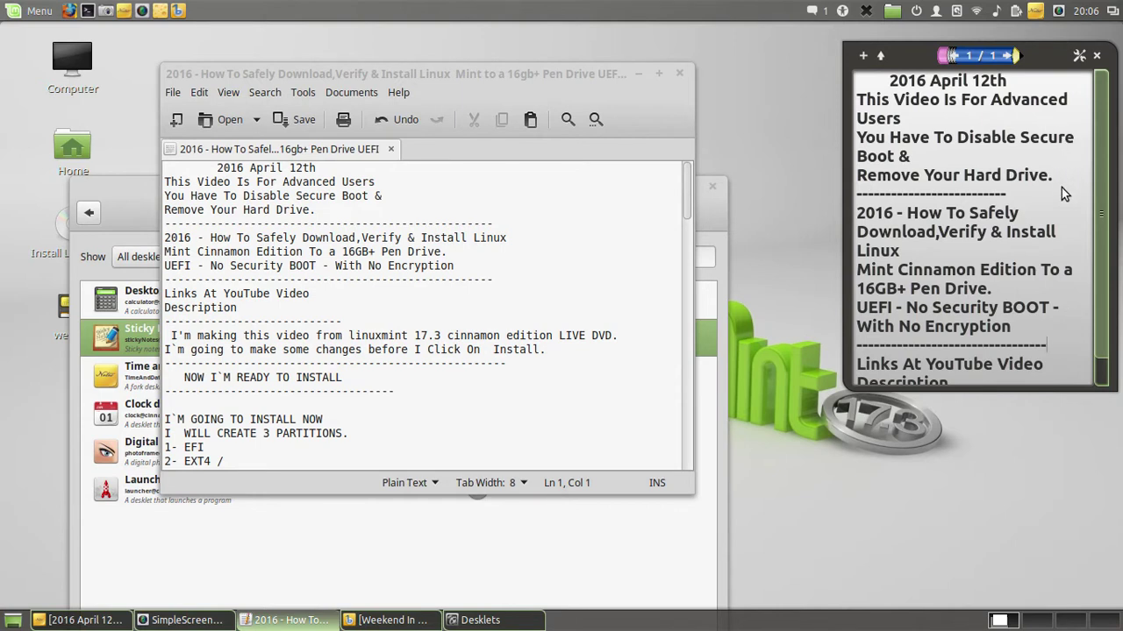
- Delete "Links At YouTube Video Description" and its dashed line from the sticky note, and reduce the note's height to fit the remaining text
{"action": "scroll", "coordinate": [1108, 373], "scroll_direction": "down", "scroll_amount": 1}
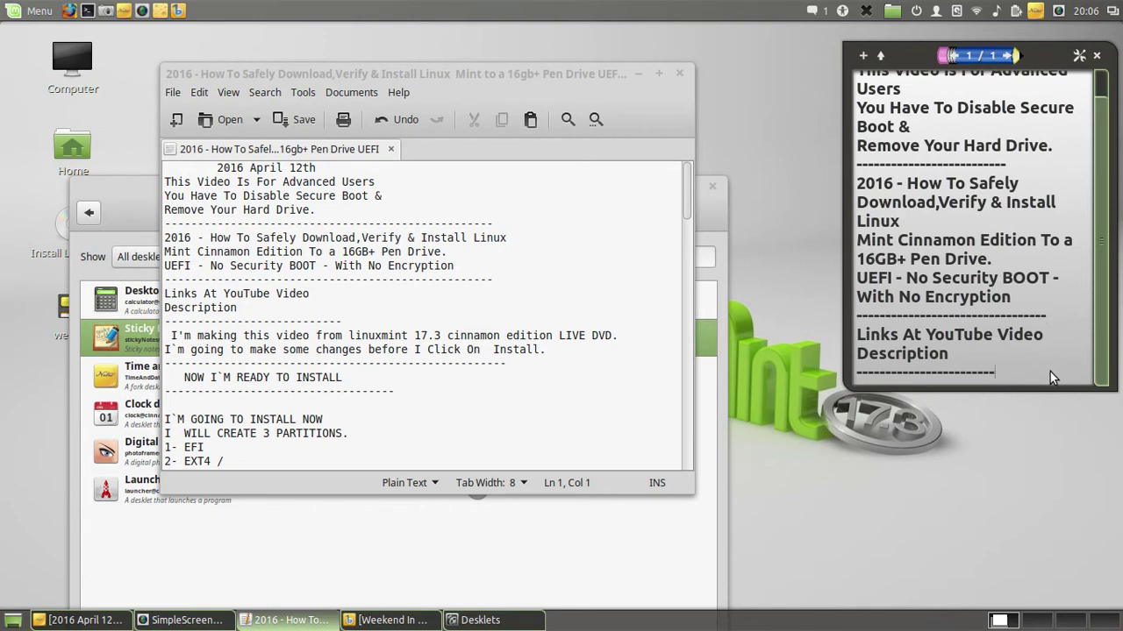
{"action": "key", "text": "BackSpace"}
{"action": "key", "text": "BackSpace"}
{"action": "key", "text": "BackSpace"}
{"action": "key", "text": "BackSpace"}
{"action": "key", "text": "BackSpace"}
{"action": "key", "text": "BackSpace"}
{"action": "key", "text": "BackSpace"}
{"action": "key", "text": "BackSpace"}
{"action": "key", "text": "BackSpace"}
{"action": "key", "text": "BackSpace"}
{"action": "key", "text": "BackSpace"}
{"action": "key", "text": "BackSpace"}
{"action": "key", "text": "BackSpace"}
{"action": "key", "text": "BackSpace"}
{"action": "key", "text": "BackSpace"}
{"action": "key", "text": "BackSpace"}
{"action": "key", "text": "BackSpace"}
{"action": "key", "text": "BackSpace"}
{"action": "key", "text": "BackSpace"}
{"action": "key", "text": "BackSpace"}
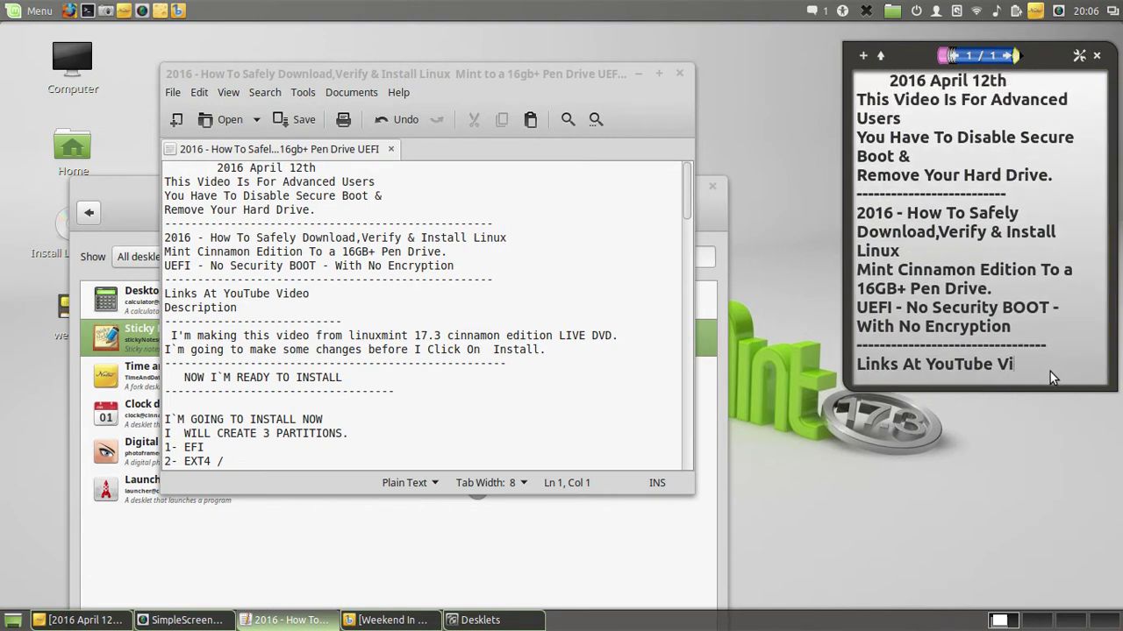
{"action": "key", "text": "BackSpace"}
{"action": "key", "text": "BackSpace"}
{"action": "key", "text": "BackSpace"}
{"action": "key", "text": "BackSpace"}
{"action": "key", "text": "BackSpace"}
{"action": "key", "text": "BackSpace"}
{"action": "key", "text": "BackSpace"}
{"action": "key", "text": "BackSpace"}
{"action": "key", "text": "BackSpace"}
{"action": "key", "text": "BackSpace"}
{"action": "key", "text": "BackSpace"}
{"action": "key", "text": "BackSpace"}
{"action": "key", "text": "BackSpace"}
{"action": "key", "text": "BackSpace"}
{"action": "key", "text": "BackSpace"}
{"action": "key", "text": "BackSpace"}
{"action": "key", "text": "BackSpace"}
{"action": "key", "text": "BackSpace"}
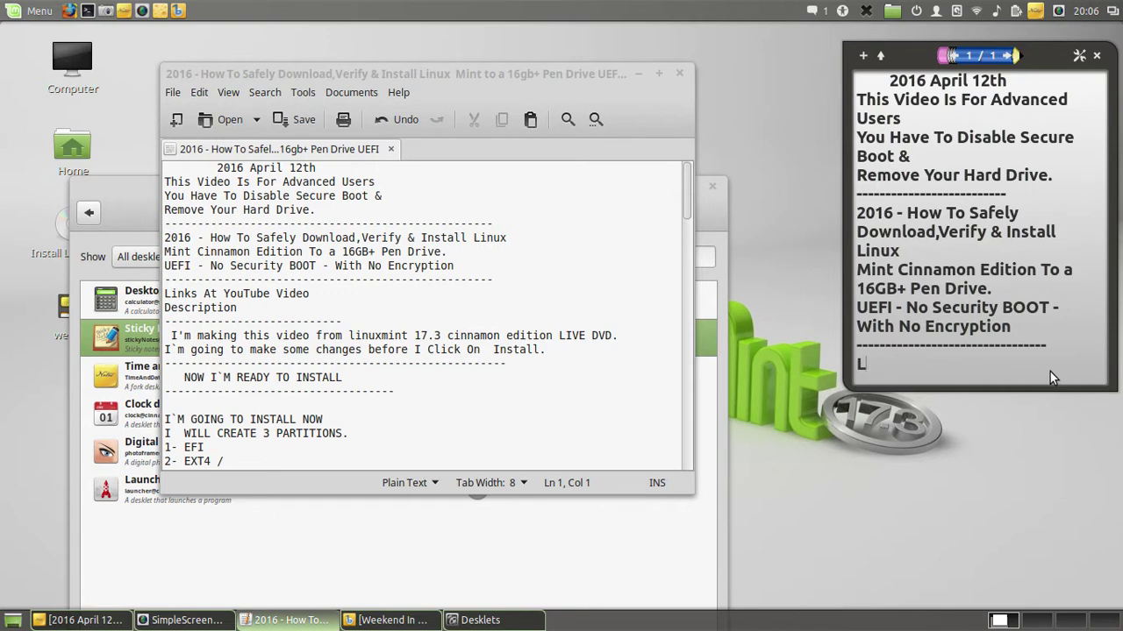
{"action": "key", "text": "BackSpace"}
{"action": "key", "text": "BackSpace"}
{"action": "left_click", "coordinate": [1115, 392]}
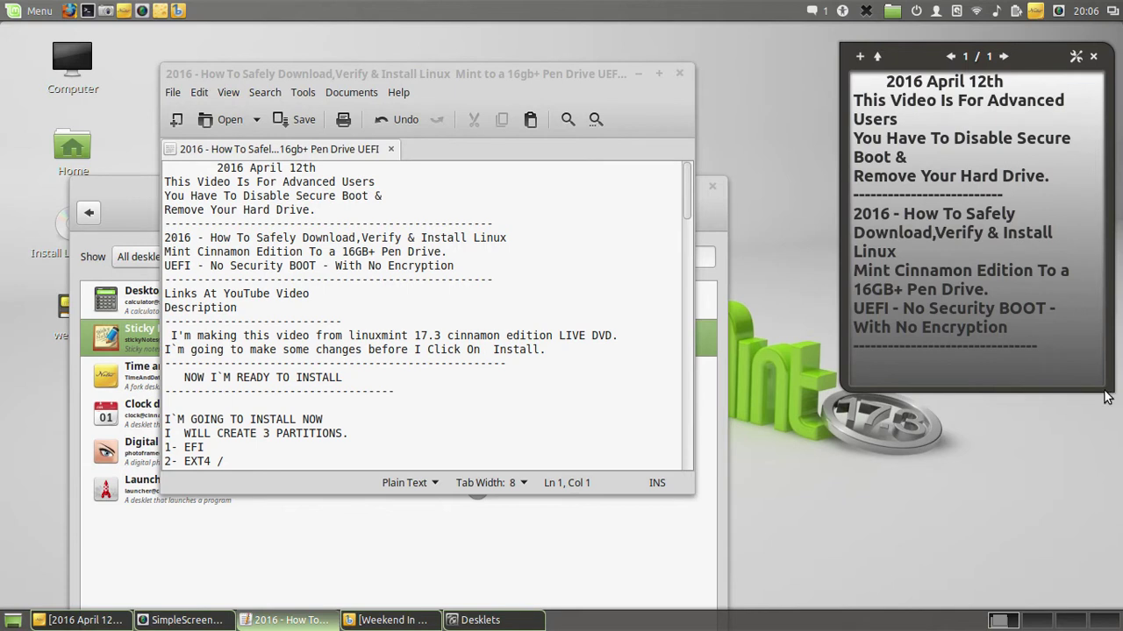
{"action": "left_click_drag", "start_coordinate": [1112, 392], "coordinate": [1116, 354]}
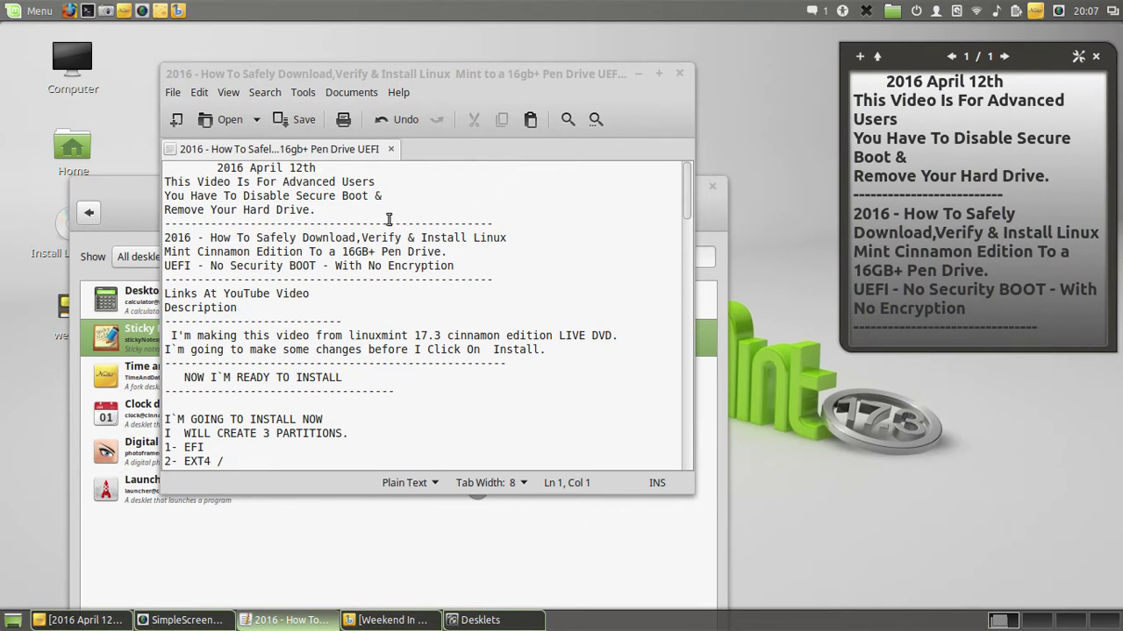
- Add the Time and Date Desklet to the desktop just beside the sticky note, and compare its date with the panel calendar
{"action": "left_click", "coordinate": [639, 75]}
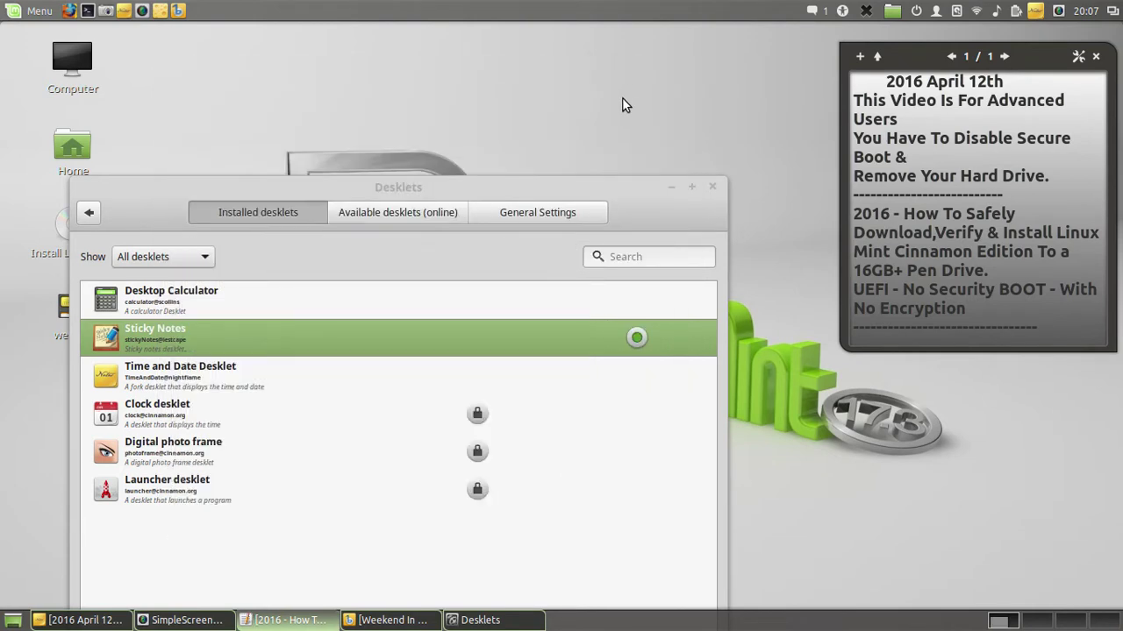
{"action": "left_click_drag", "start_coordinate": [316, 183], "coordinate": [372, 58]}
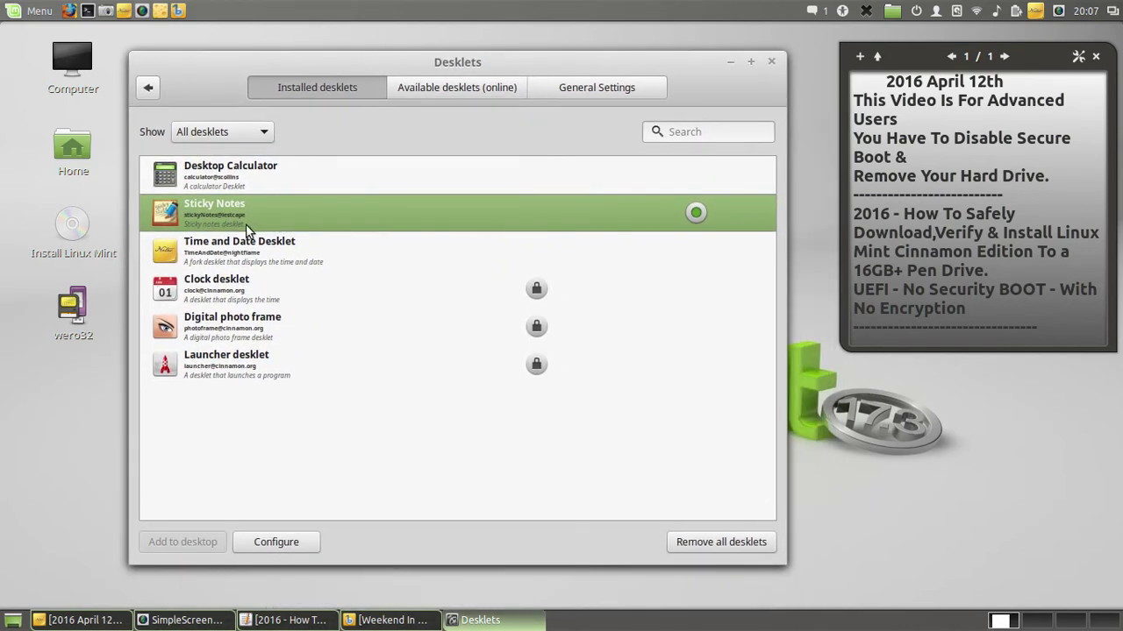
{"action": "left_click", "coordinate": [244, 248]}
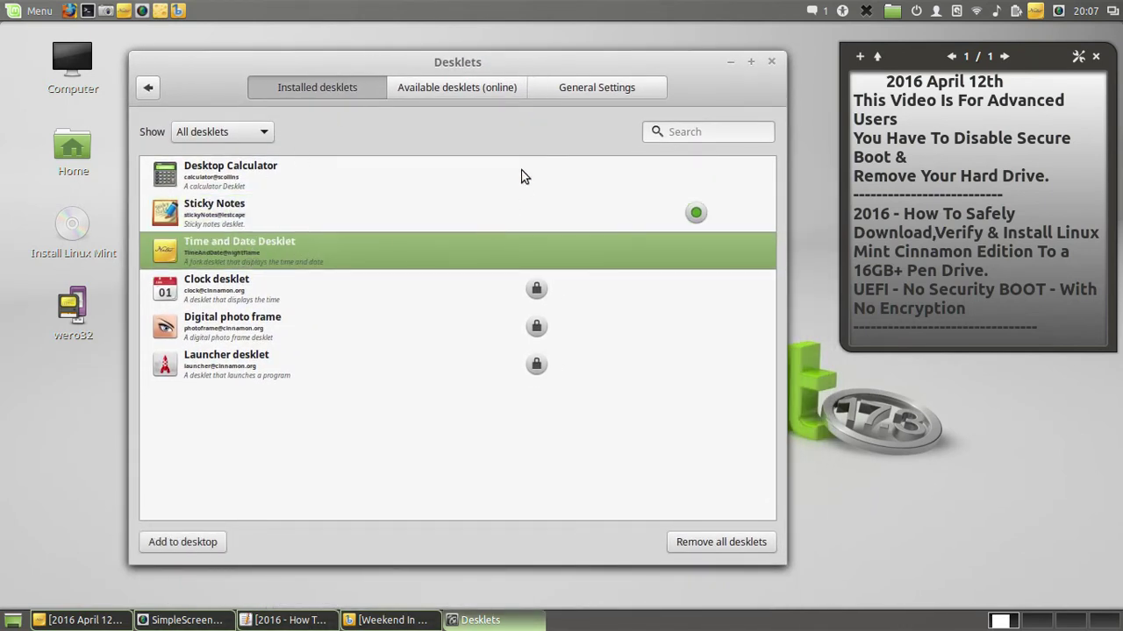
{"action": "left_click", "coordinate": [171, 542]}
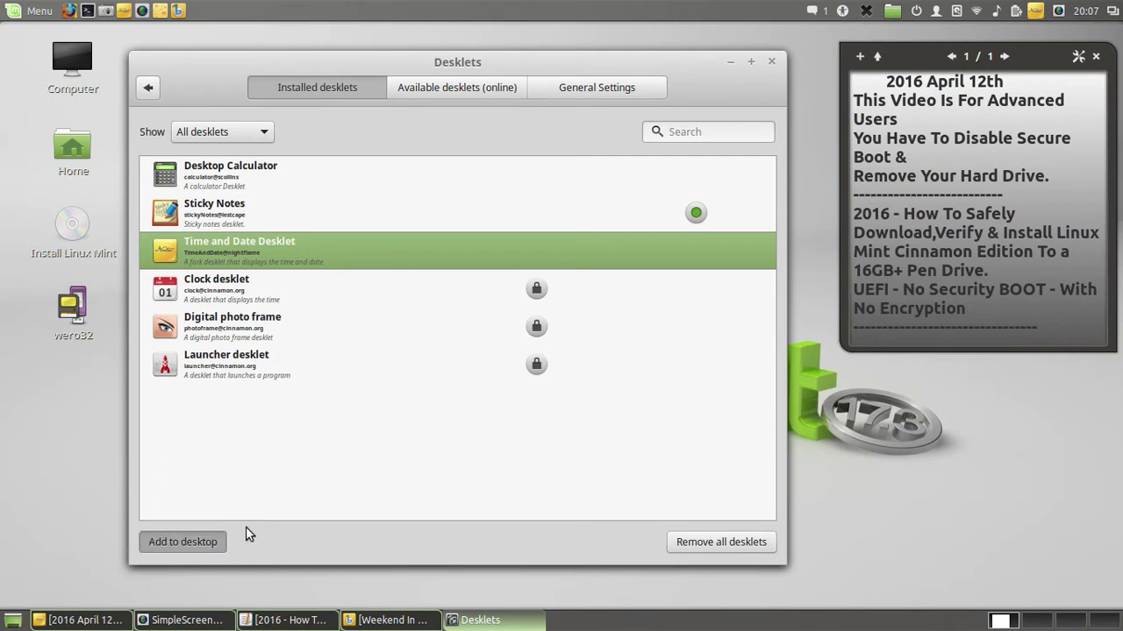
{"action": "left_click", "coordinate": [771, 62]}
{"action": "left_click_drag", "start_coordinate": [206, 99], "coordinate": [773, 57]}
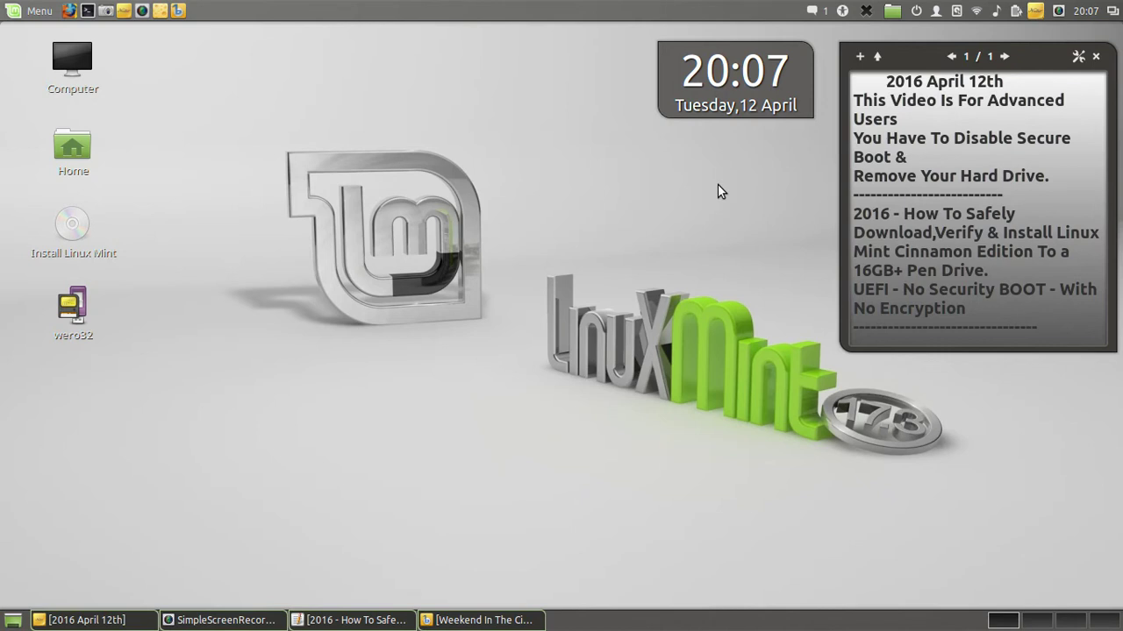
{"action": "left_click", "coordinate": [1087, 12]}
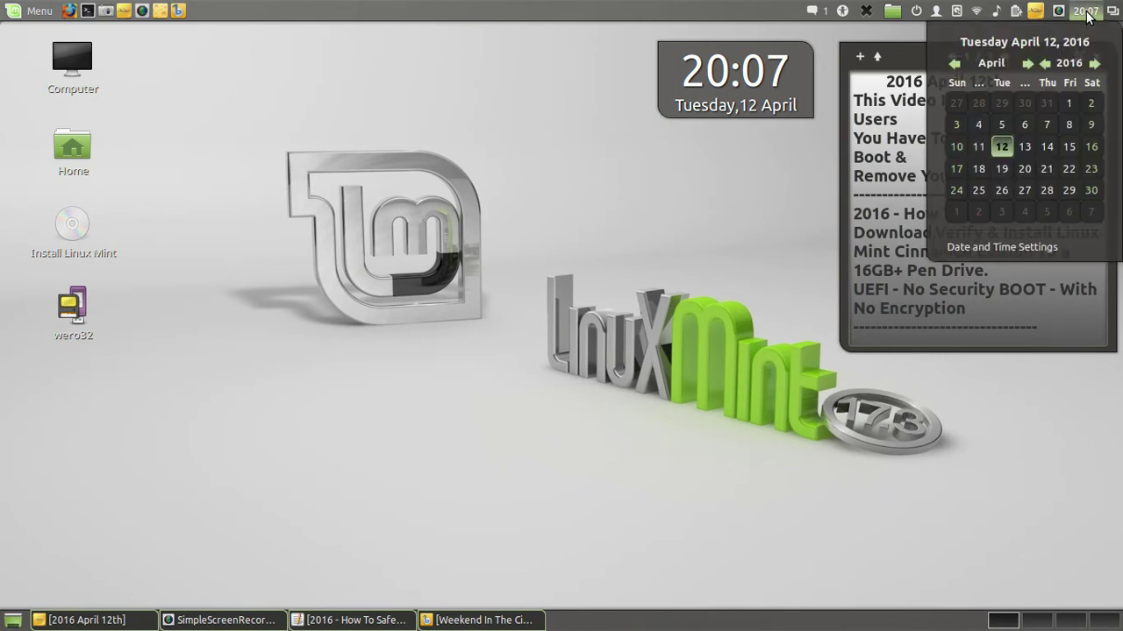
{"action": "left_click", "coordinate": [744, 212]}
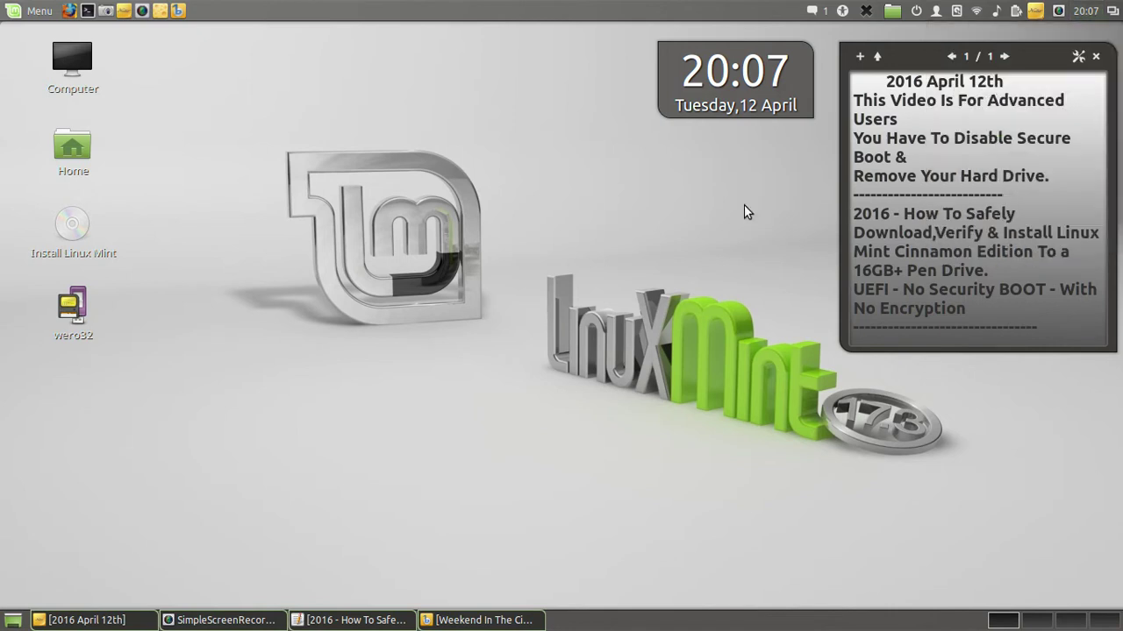
- Open the desktop background settings and start adding an image folder from the wero32 drive
{"action": "right_click", "coordinate": [614, 169]}
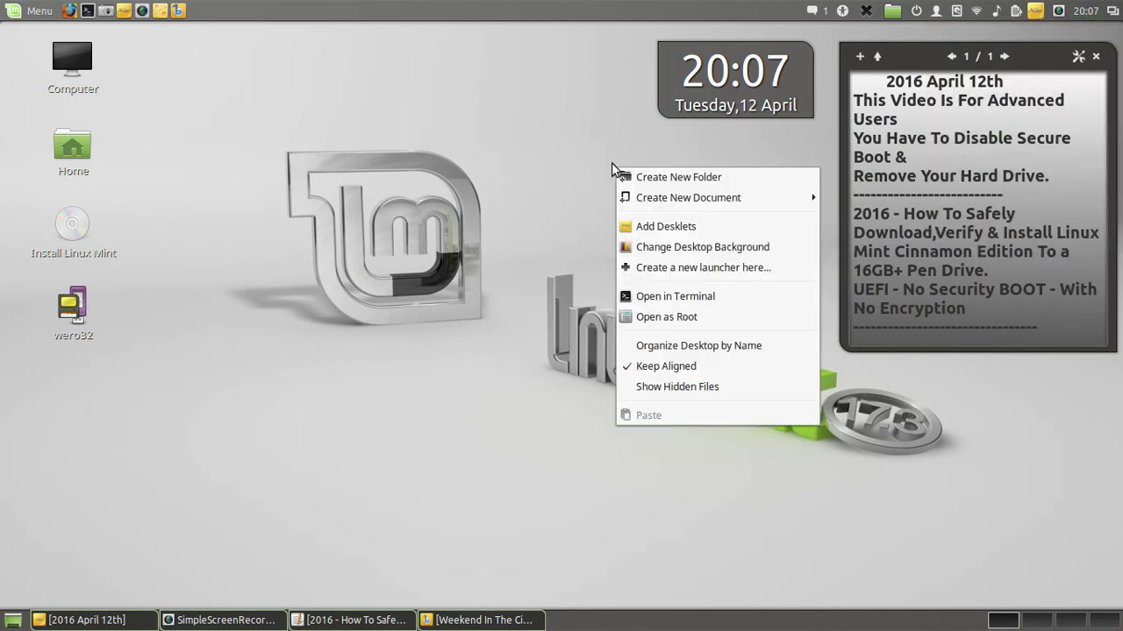
{"action": "left_click", "coordinate": [664, 247]}
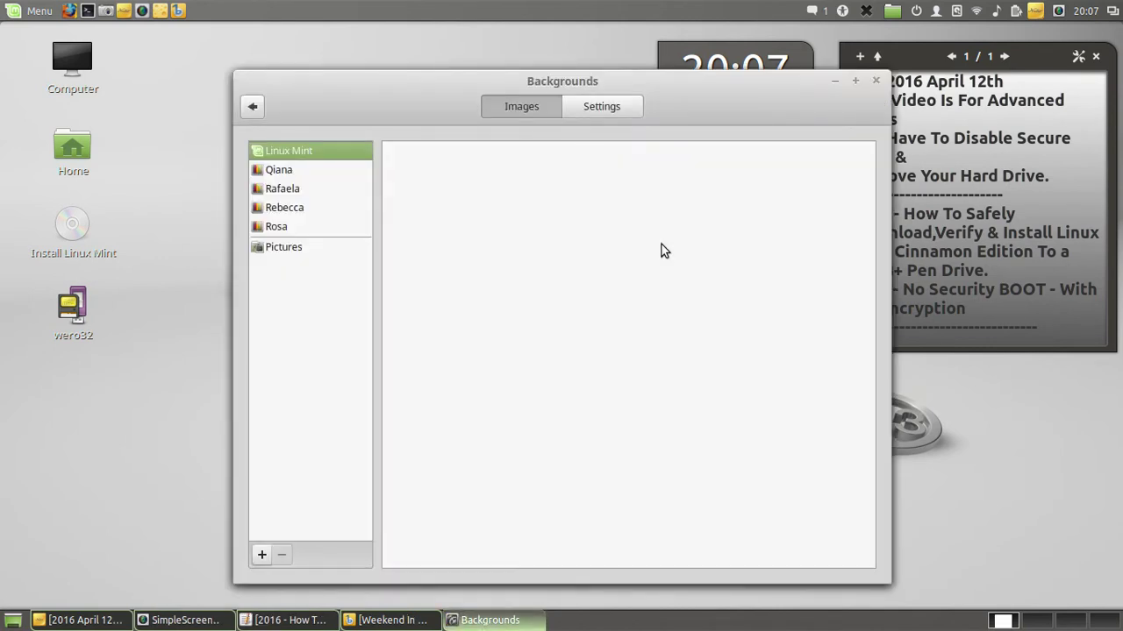
{"action": "left_click", "coordinate": [260, 556]}
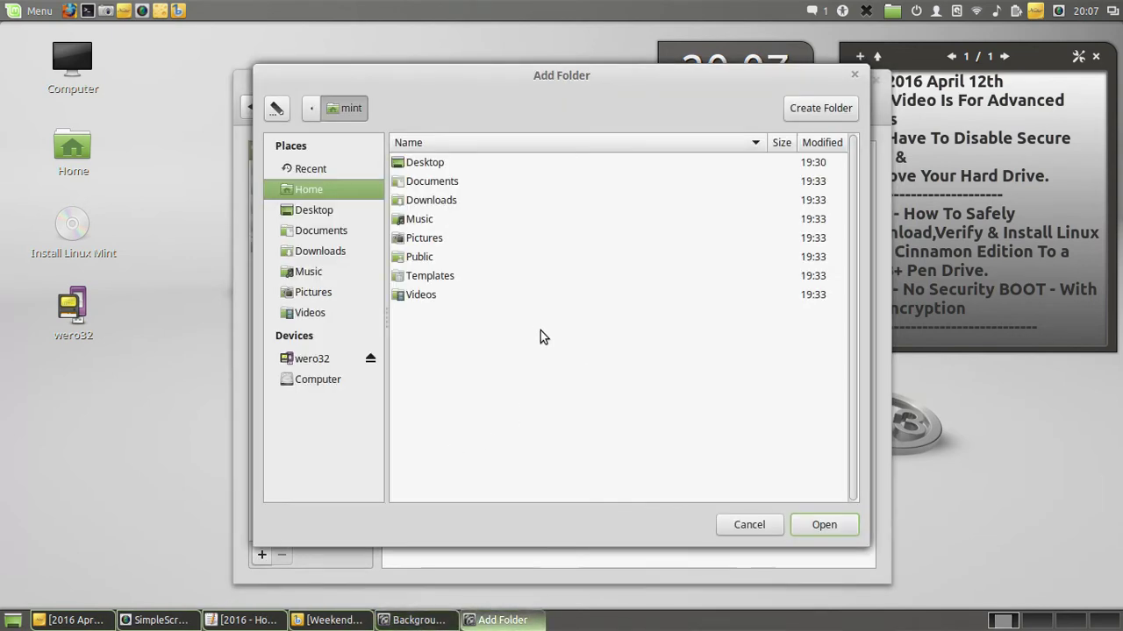
{"action": "left_click", "coordinate": [317, 359]}
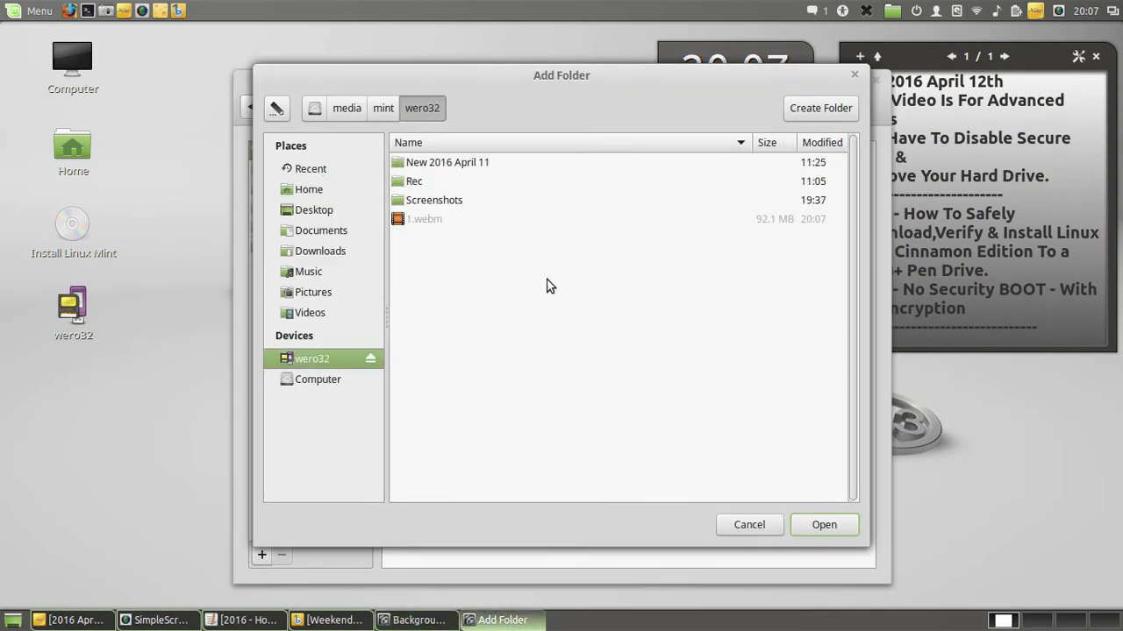
{"action": "left_click_drag", "start_coordinate": [443, 200], "coordinate": [383, 317]}
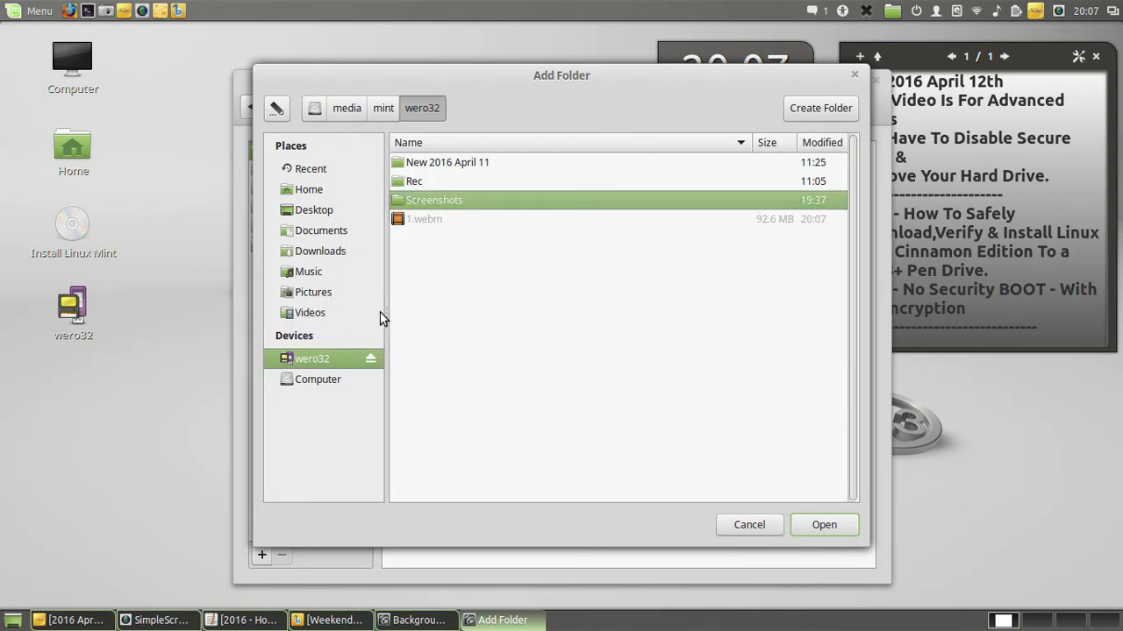
{"action": "double_click", "coordinate": [466, 203]}
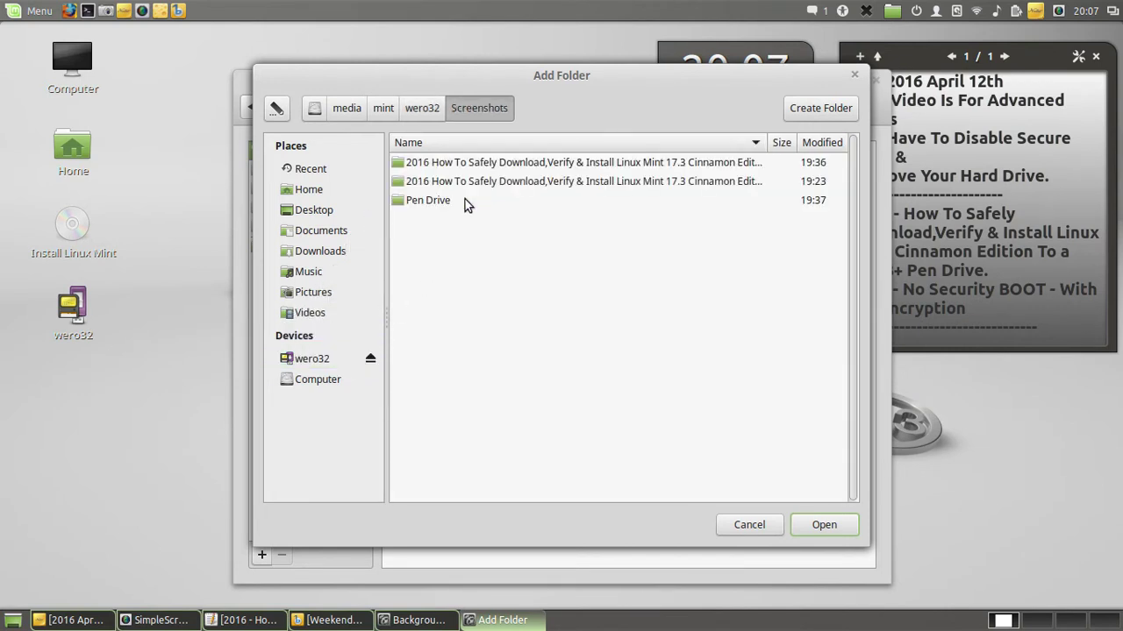
{"action": "left_click", "coordinate": [425, 110]}
- Add the 2560 x 1440 folder inside New 2016 April 11/Wallpaper to the background image sources
{"action": "left_click", "coordinate": [437, 162]}
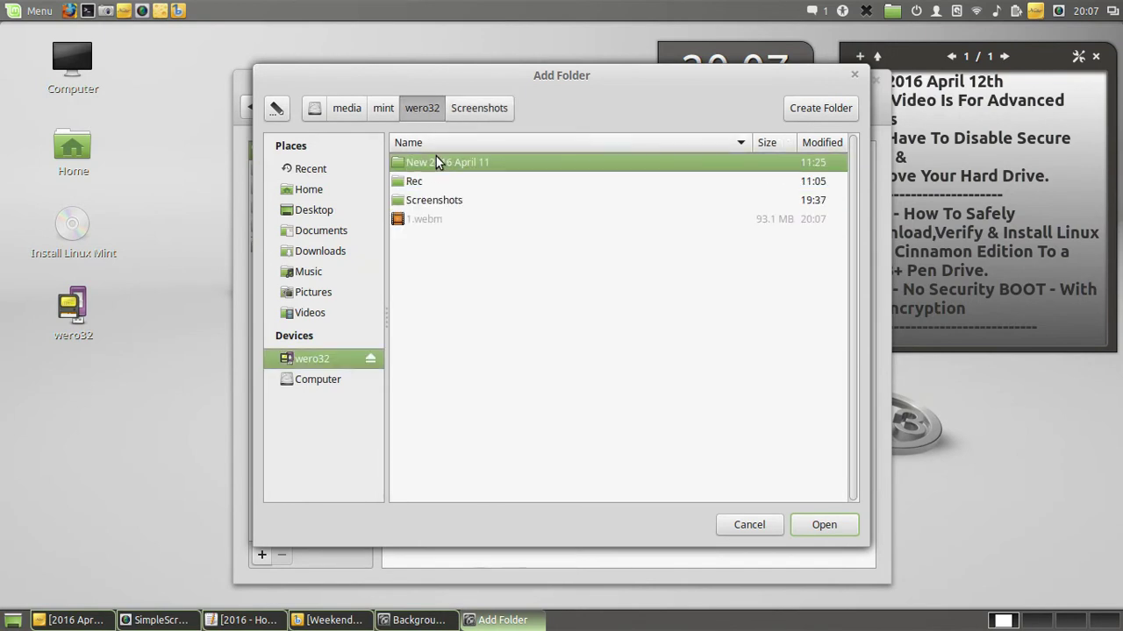
{"action": "double_click", "coordinate": [436, 162]}
{"action": "left_click", "coordinate": [433, 242]}
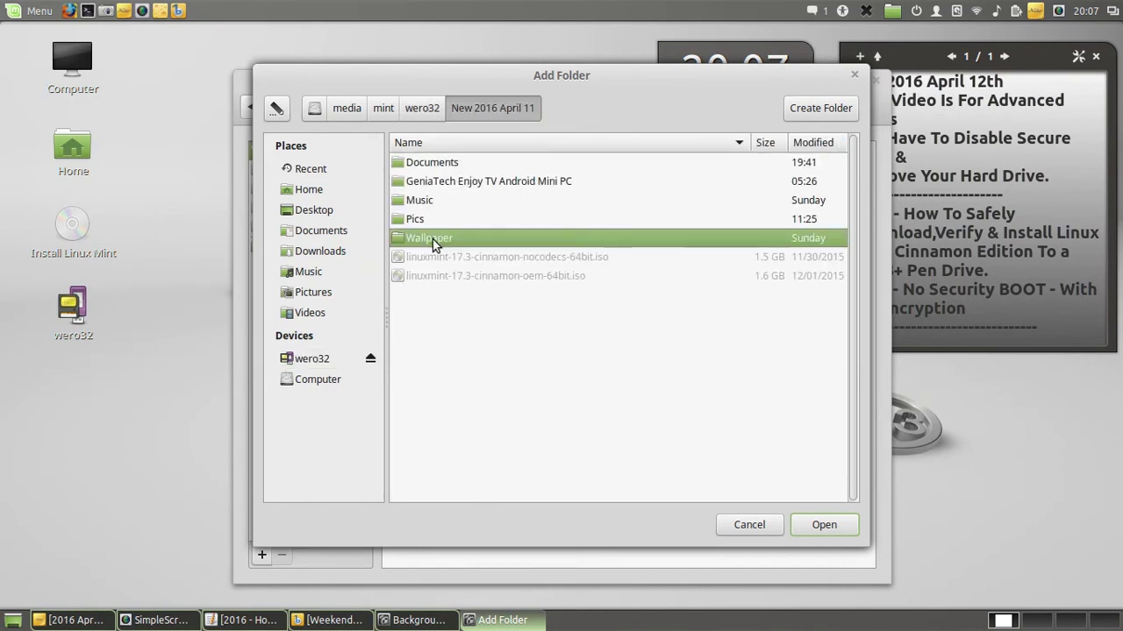
{"action": "double_click", "coordinate": [433, 242]}
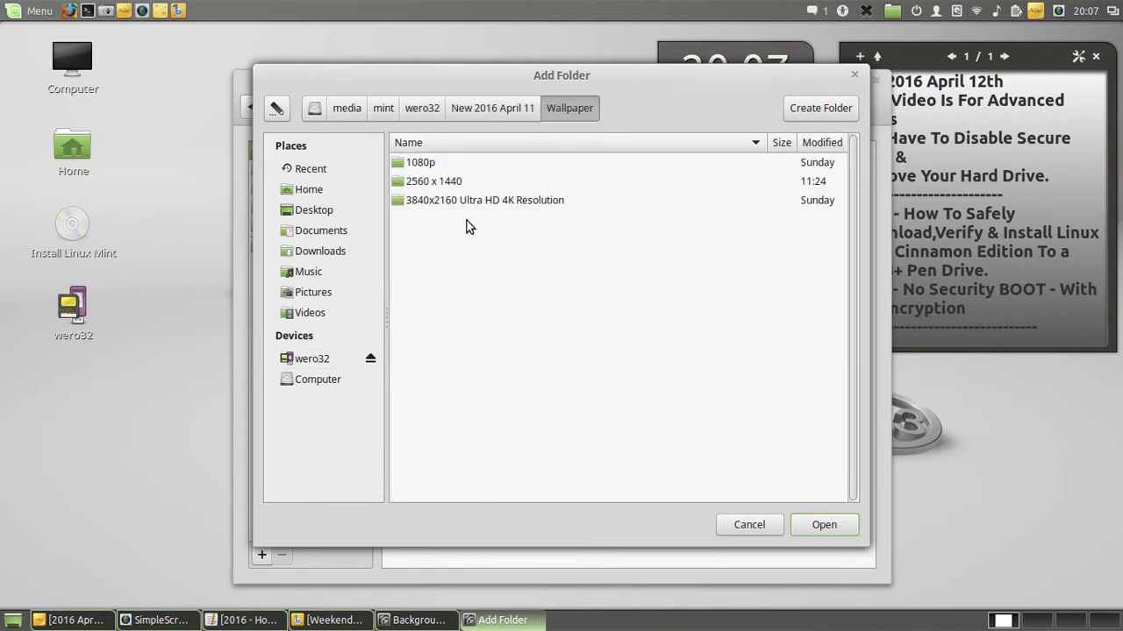
{"action": "double_click", "coordinate": [439, 182]}
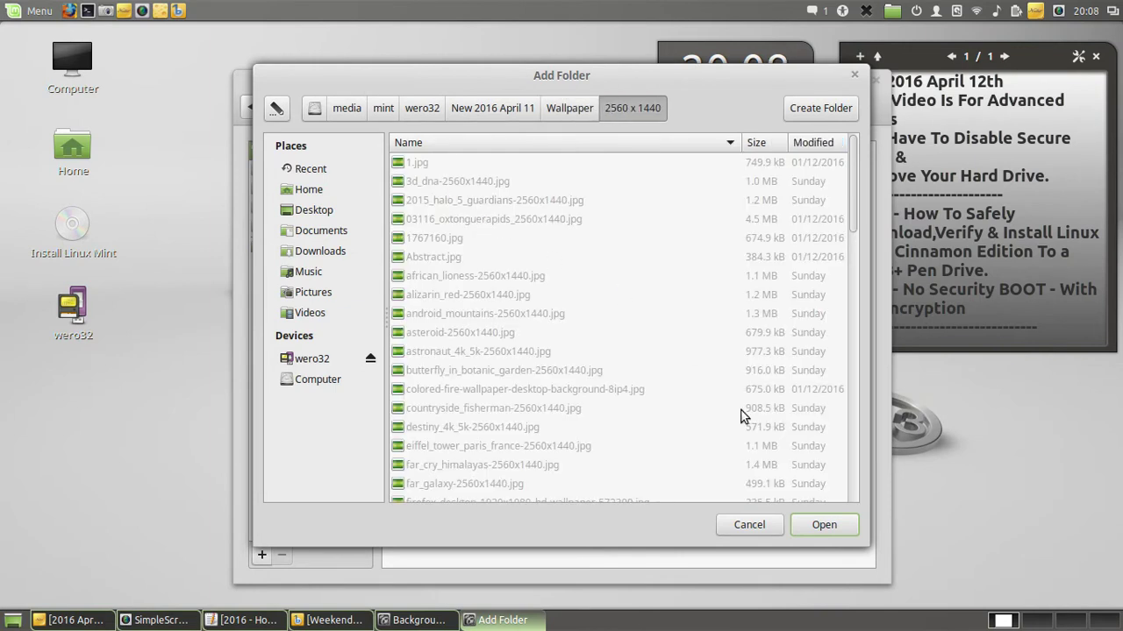
{"action": "left_click", "coordinate": [824, 526]}
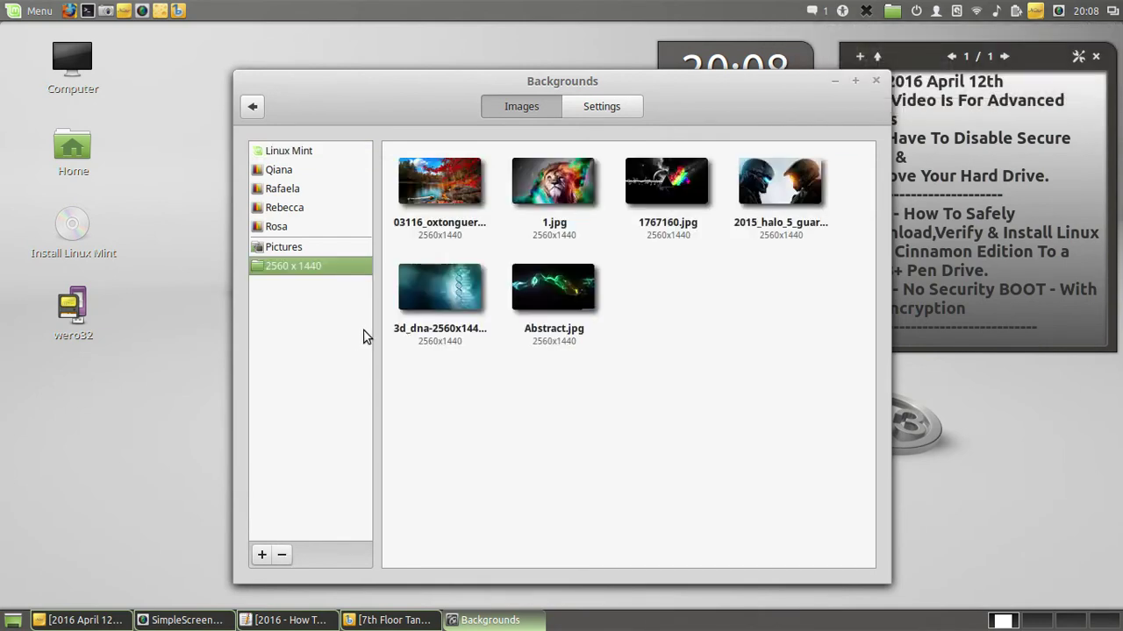
- Set 1.jpg from the 2560 x 1440 folder as the desktop wallpaper and close the background settings
{"action": "left_click", "coordinate": [509, 215]}
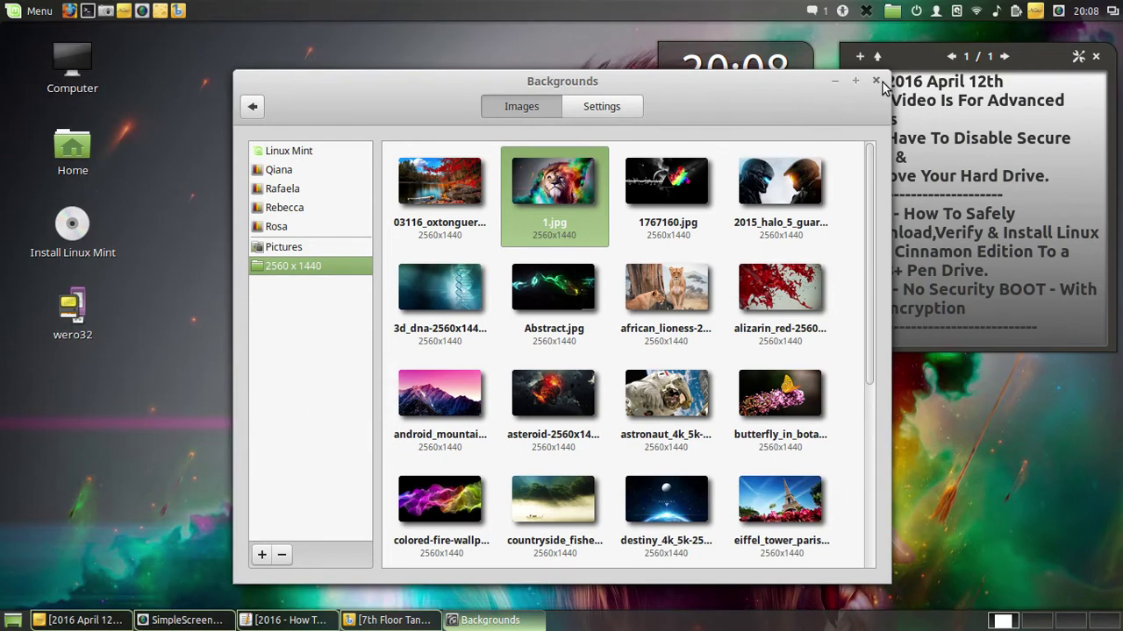
{"action": "key", "text": "alt+F4"}
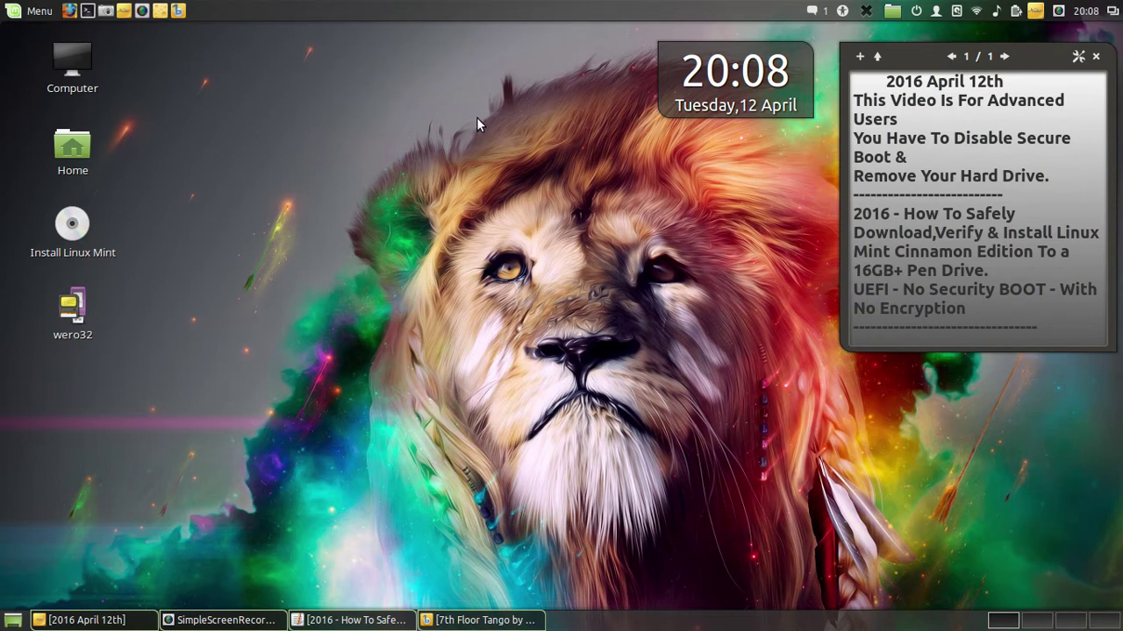
- Open the wero32 drive, bookmark its Screenshots and New 2016 April 11 folders in the file manager, and close the window
{"action": "left_click", "coordinate": [893, 10]}
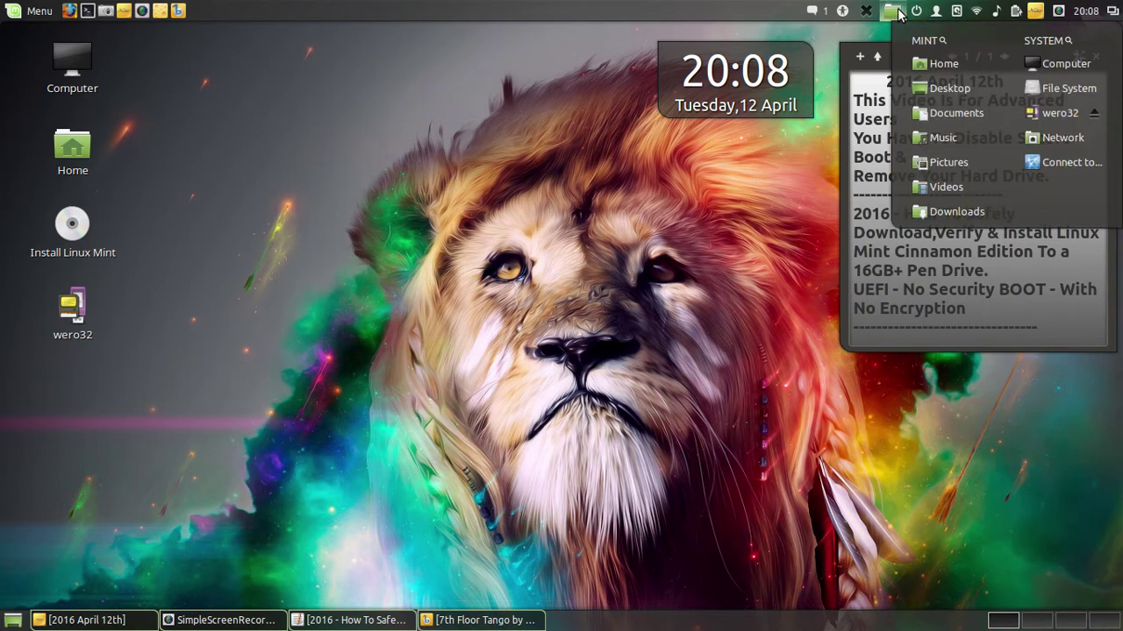
{"action": "left_click", "coordinate": [899, 13]}
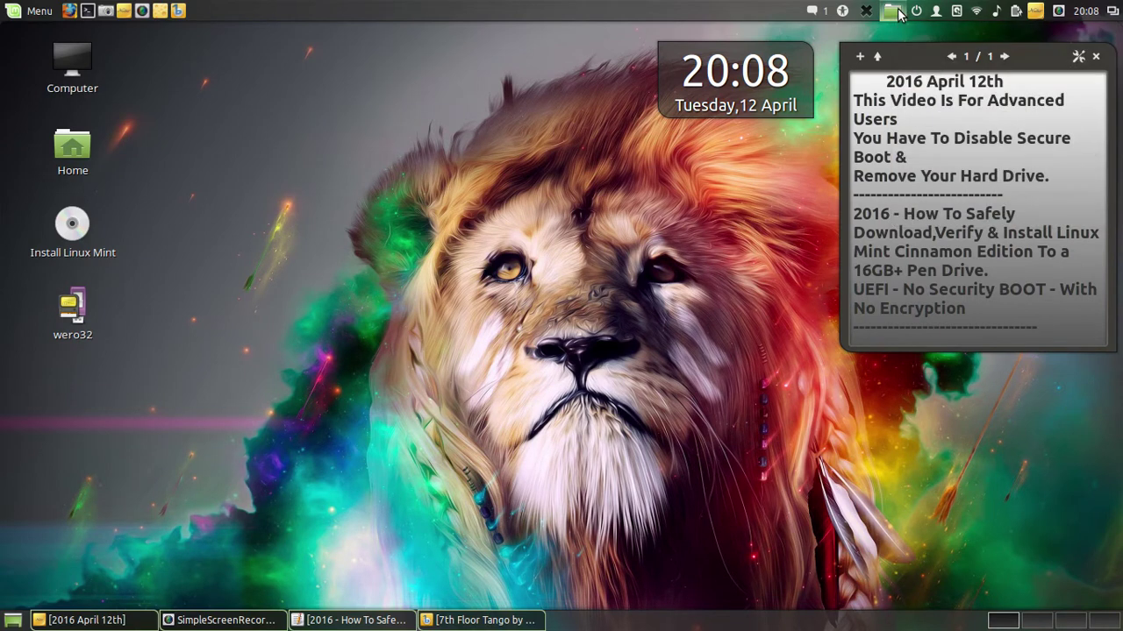
{"action": "left_click", "coordinate": [899, 13]}
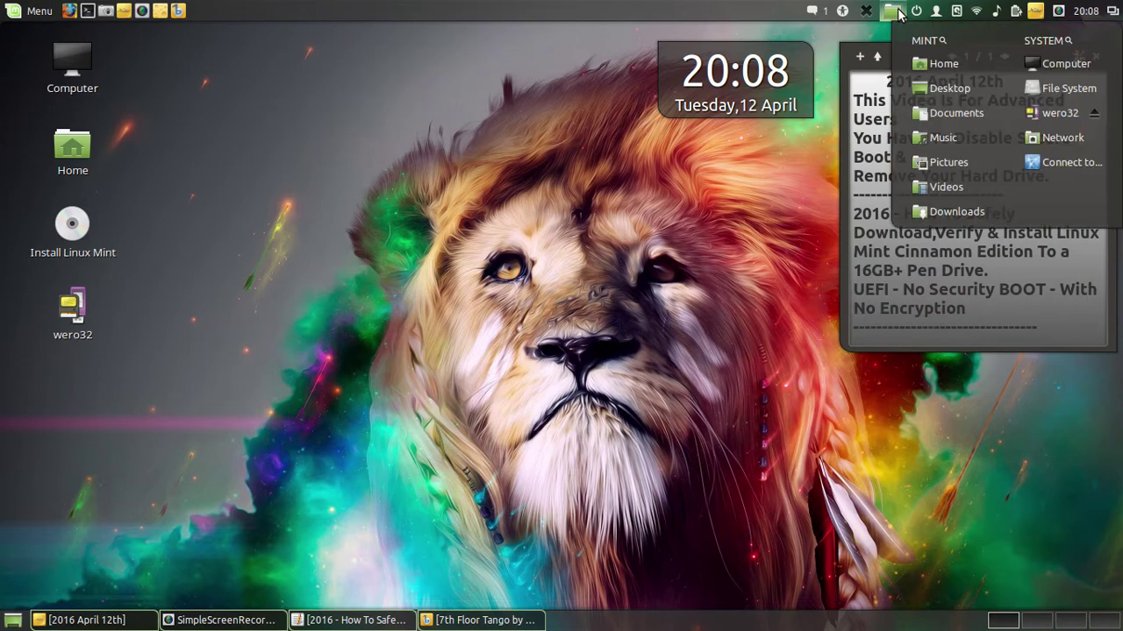
{"action": "left_click", "coordinate": [1065, 112]}
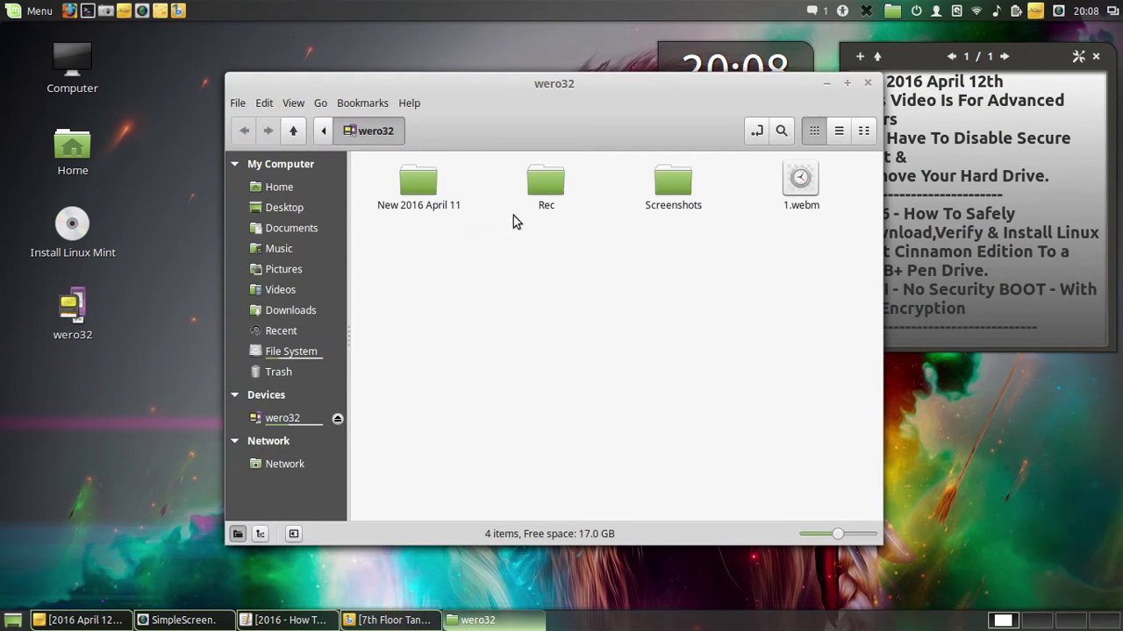
{"action": "left_click_drag", "start_coordinate": [679, 200], "coordinate": [281, 395]}
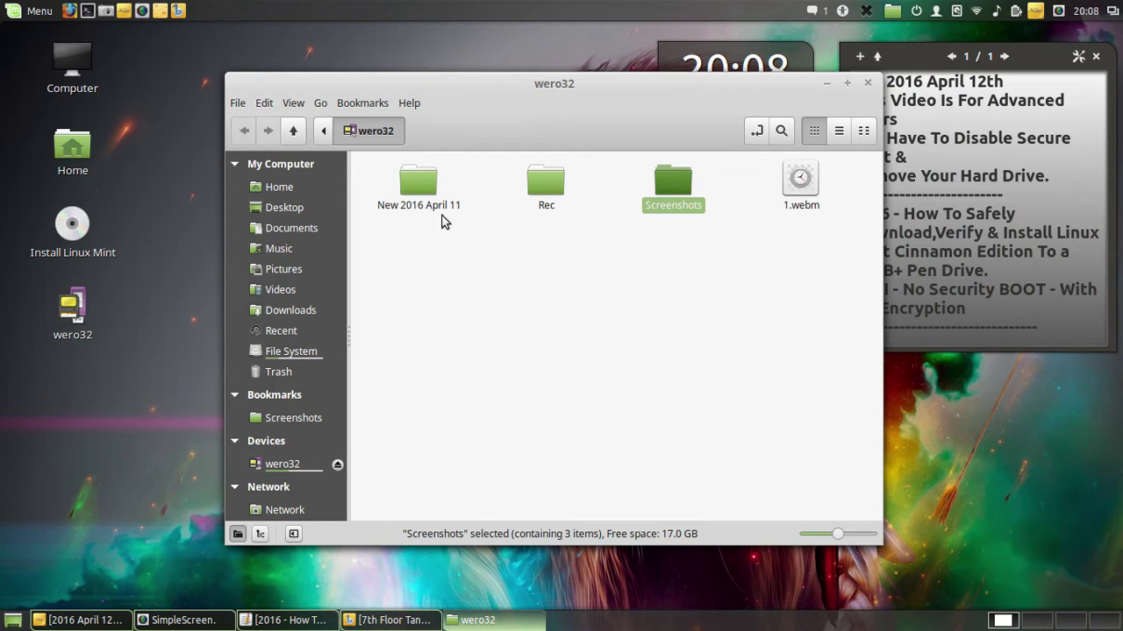
{"action": "left_click_drag", "start_coordinate": [418, 186], "coordinate": [292, 416]}
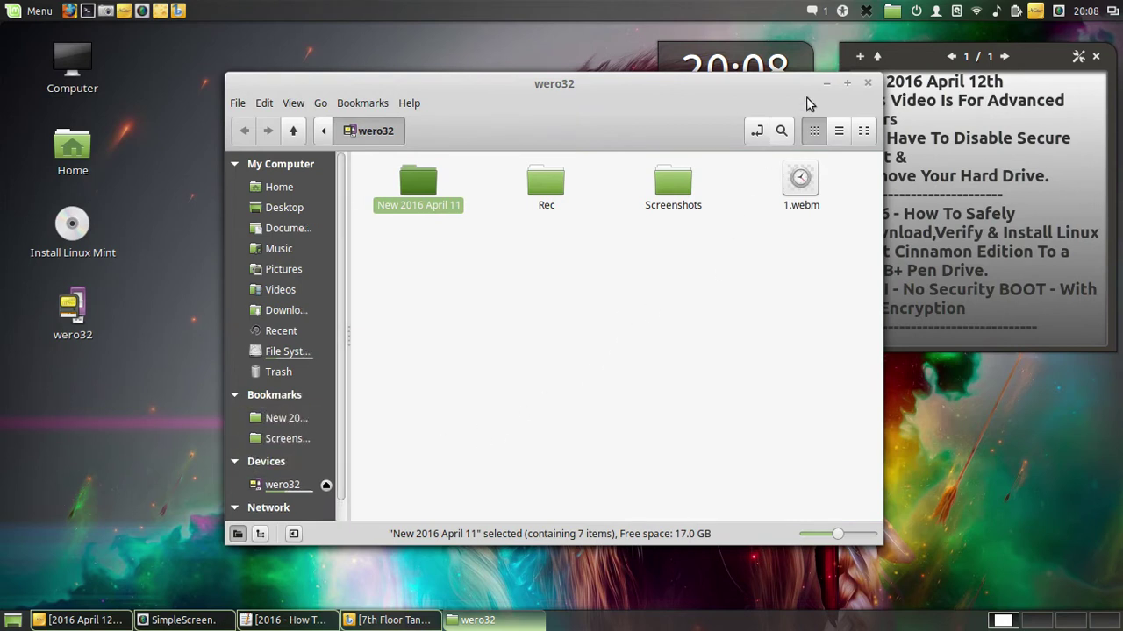
{"action": "left_click", "coordinate": [867, 84]}
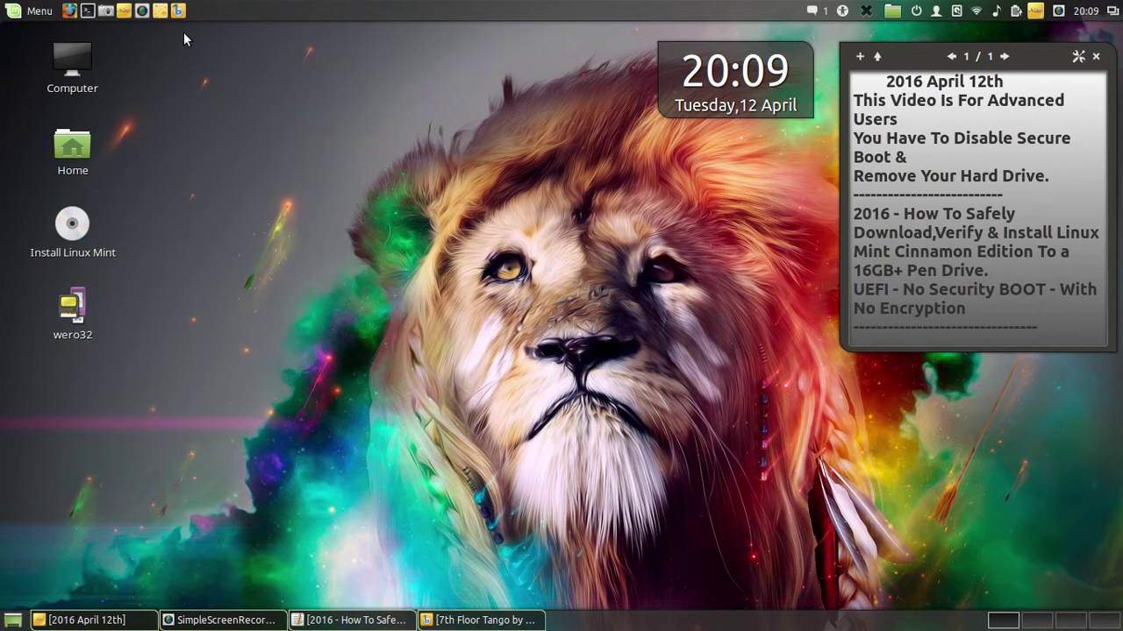
- View the webcam image in Cheese, close it, and look at the screen recorder's recording options
{"action": "left_click", "coordinate": [160, 10]}
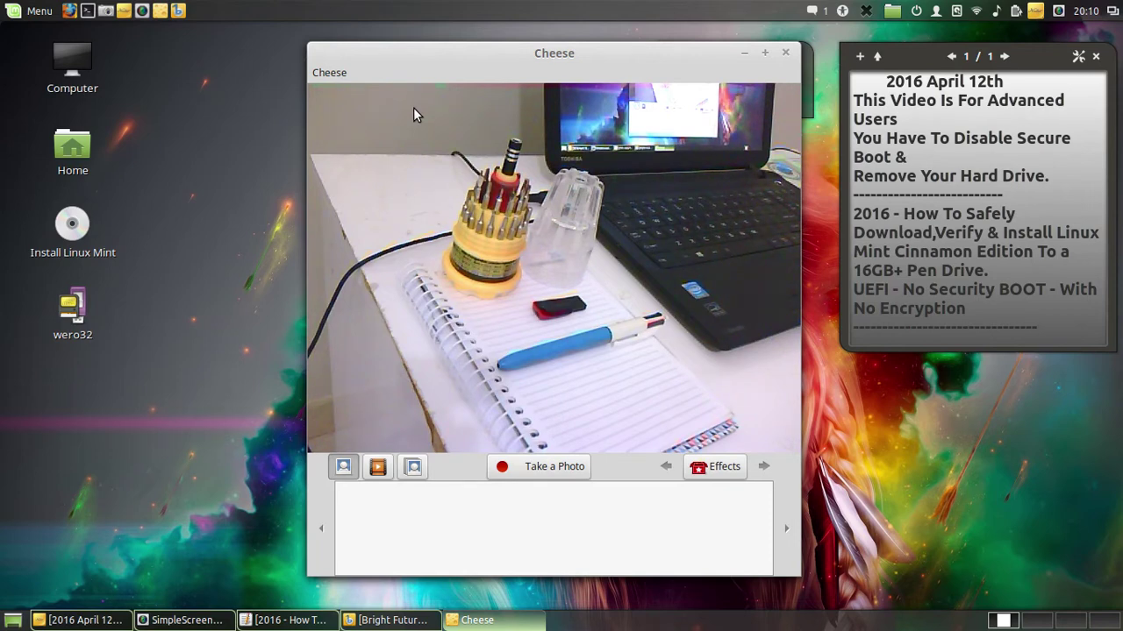
{"action": "left_click", "coordinate": [786, 54]}
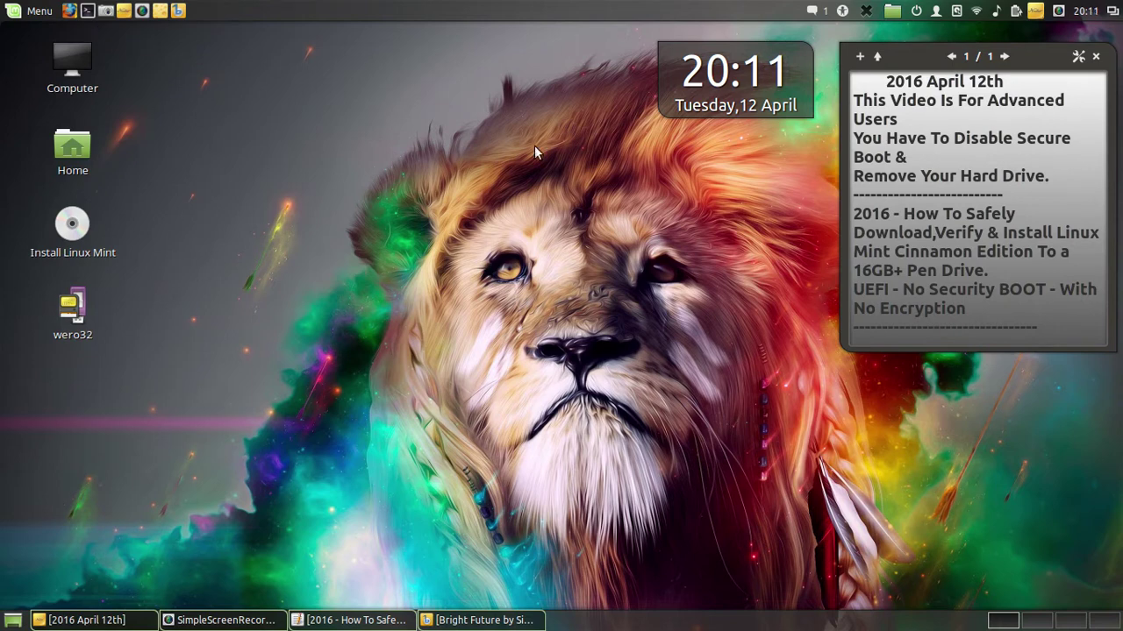
{"action": "right_click", "coordinate": [1058, 11]}
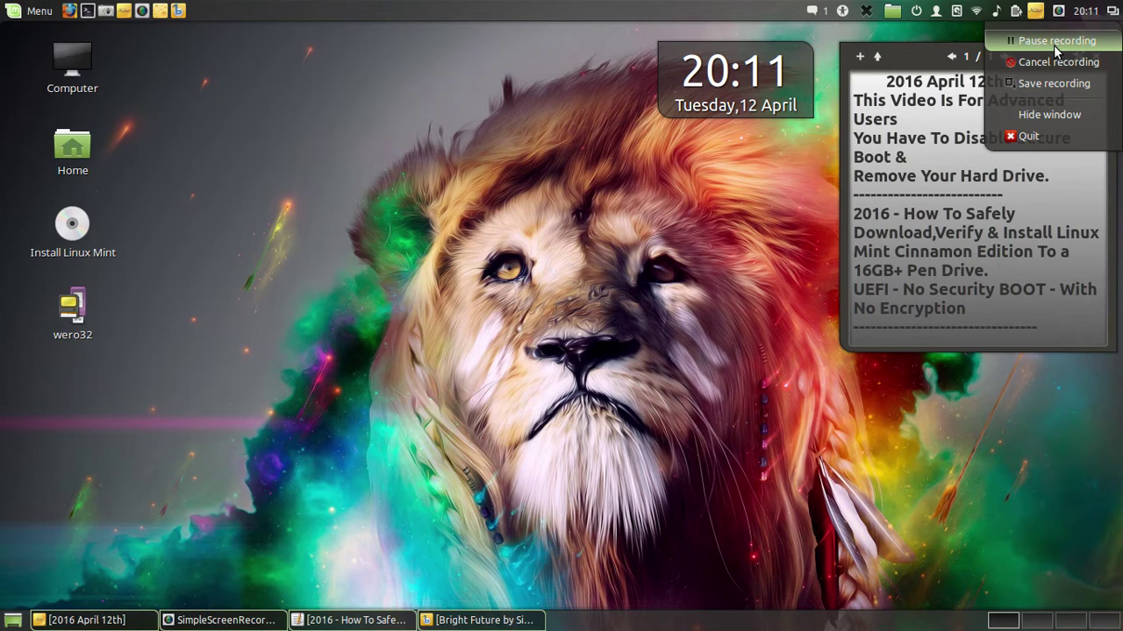
{"action": "left_click", "coordinate": [733, 228]}
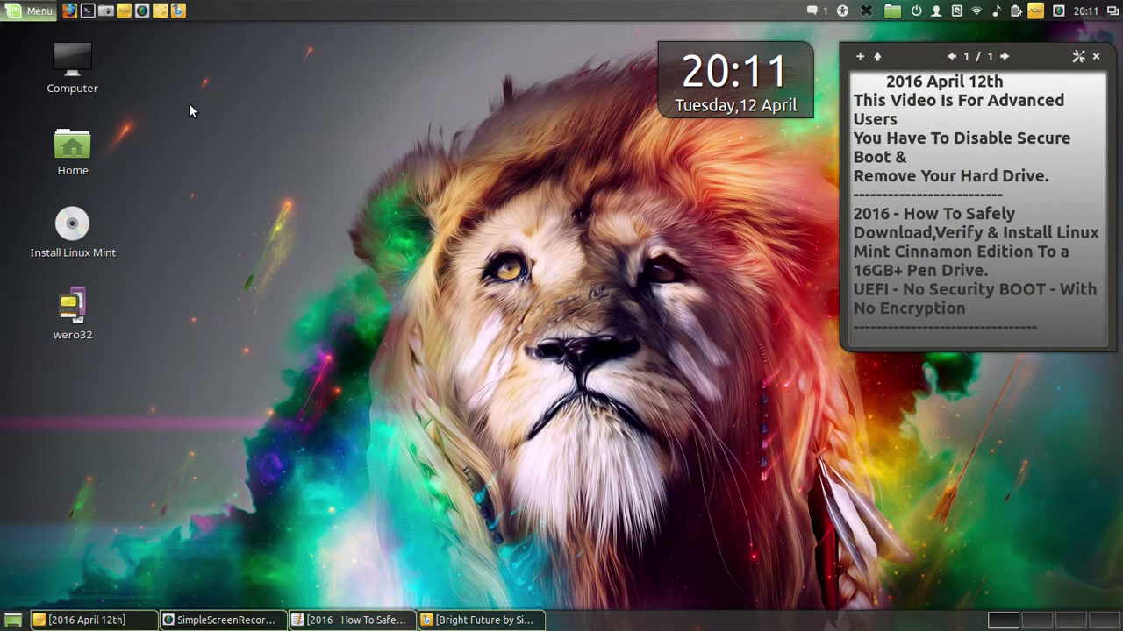
- Add a desktop shortcut for GIMP Image Editor from the Graphics applications
{"action": "key", "text": "super"}
{"action": "mouse_move", "coordinate": [202, 110]}
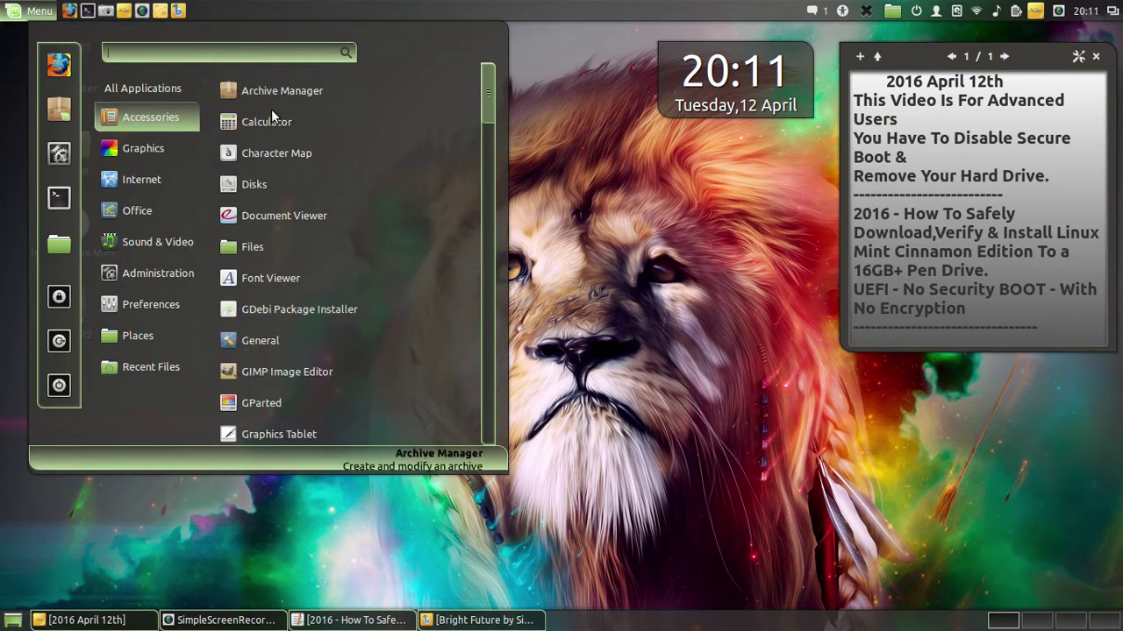
{"action": "mouse_move", "coordinate": [140, 148]}
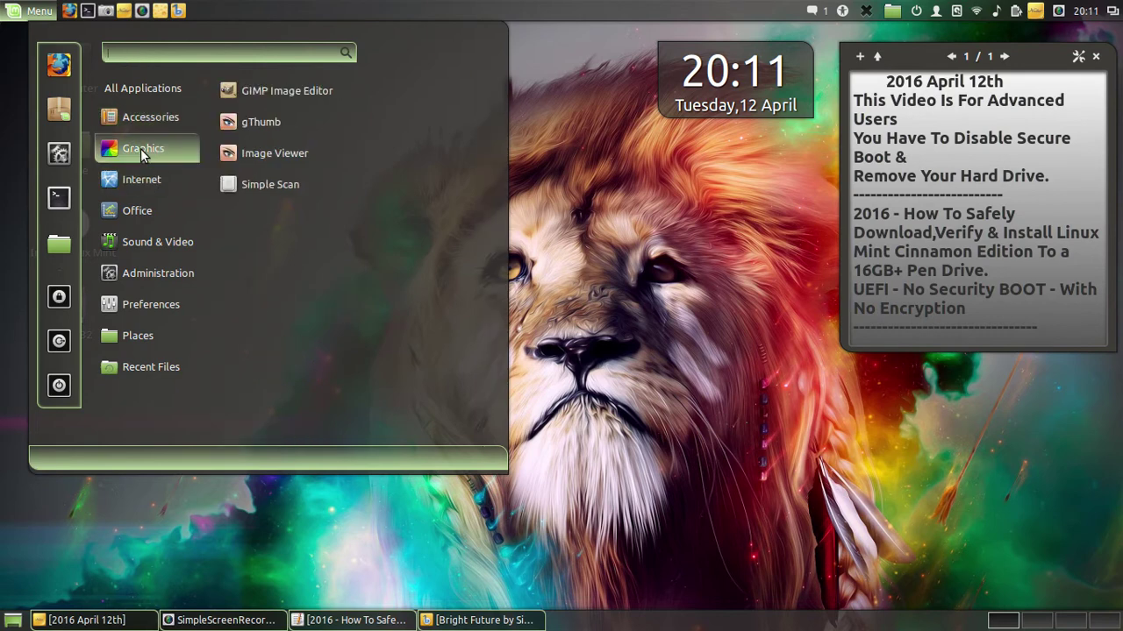
{"action": "right_click", "coordinate": [248, 91]}
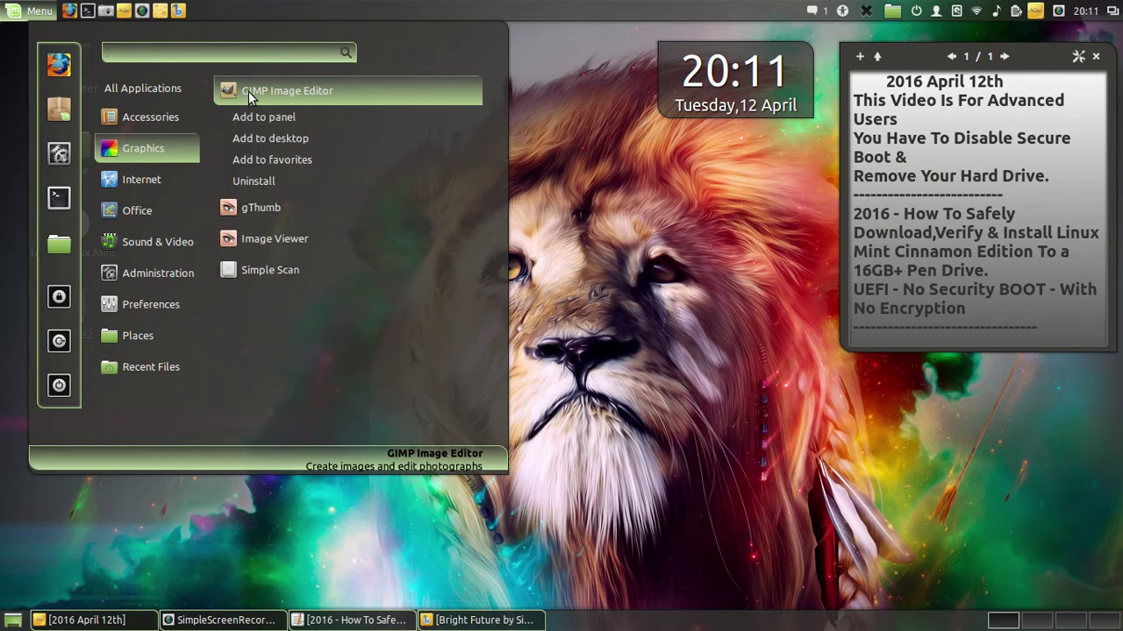
{"action": "left_click", "coordinate": [270, 142]}
- Add desktop shortcuts for Firefox Web Browser and Thunderbird Mail from the Internet applications
{"action": "mouse_move", "coordinate": [141, 180]}
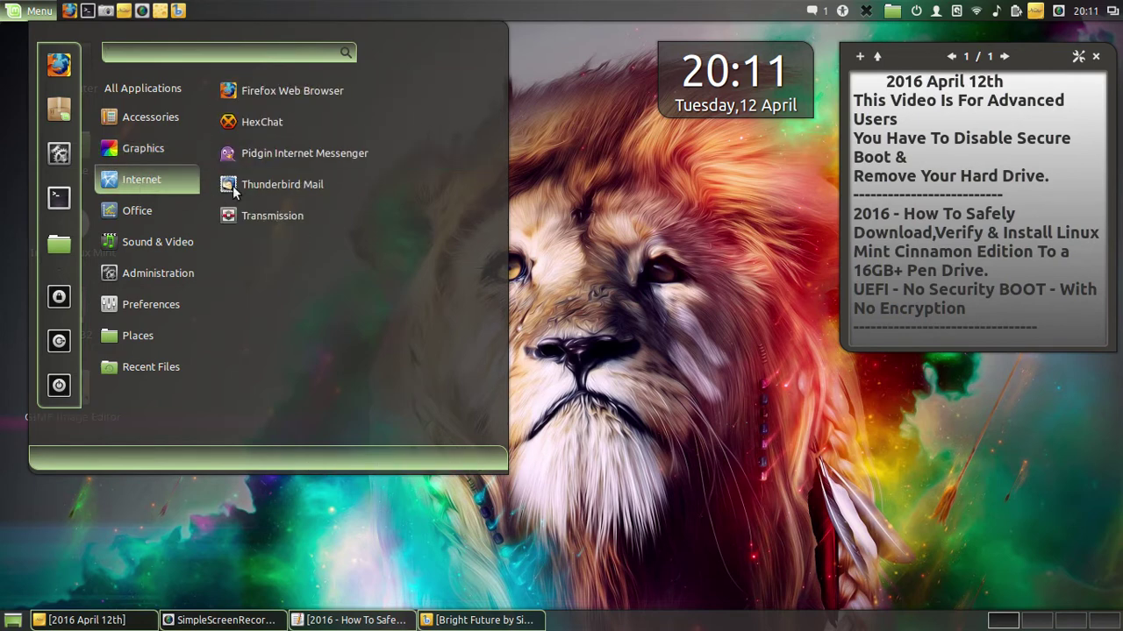
{"action": "right_click", "coordinate": [272, 93]}
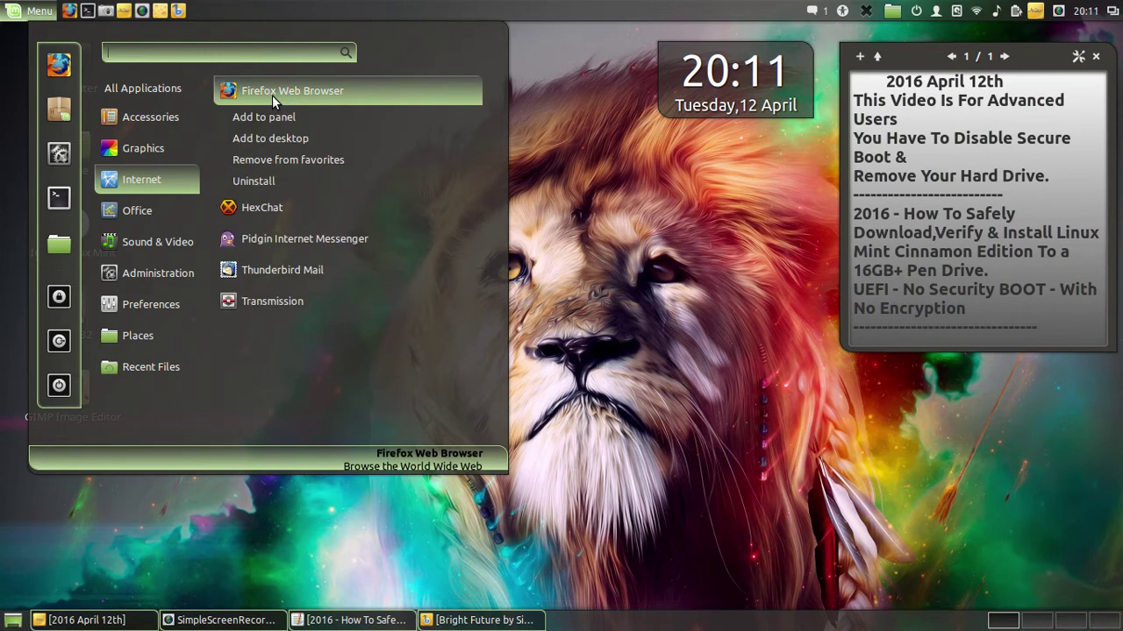
{"action": "left_click", "coordinate": [282, 140]}
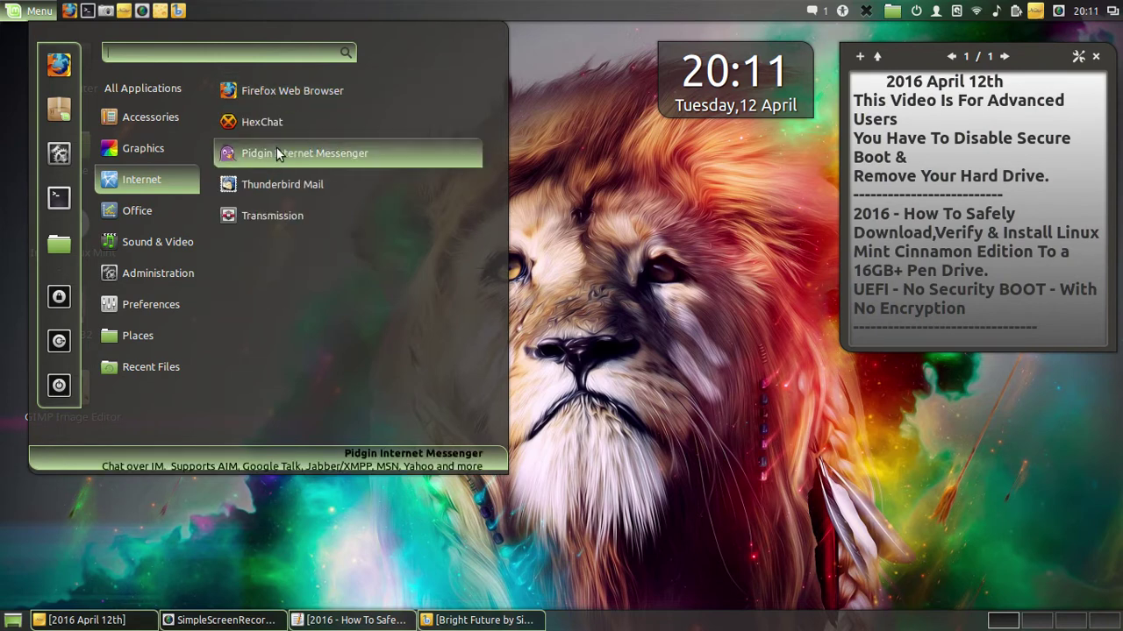
{"action": "right_click", "coordinate": [248, 186]}
{"action": "left_click", "coordinate": [265, 230]}
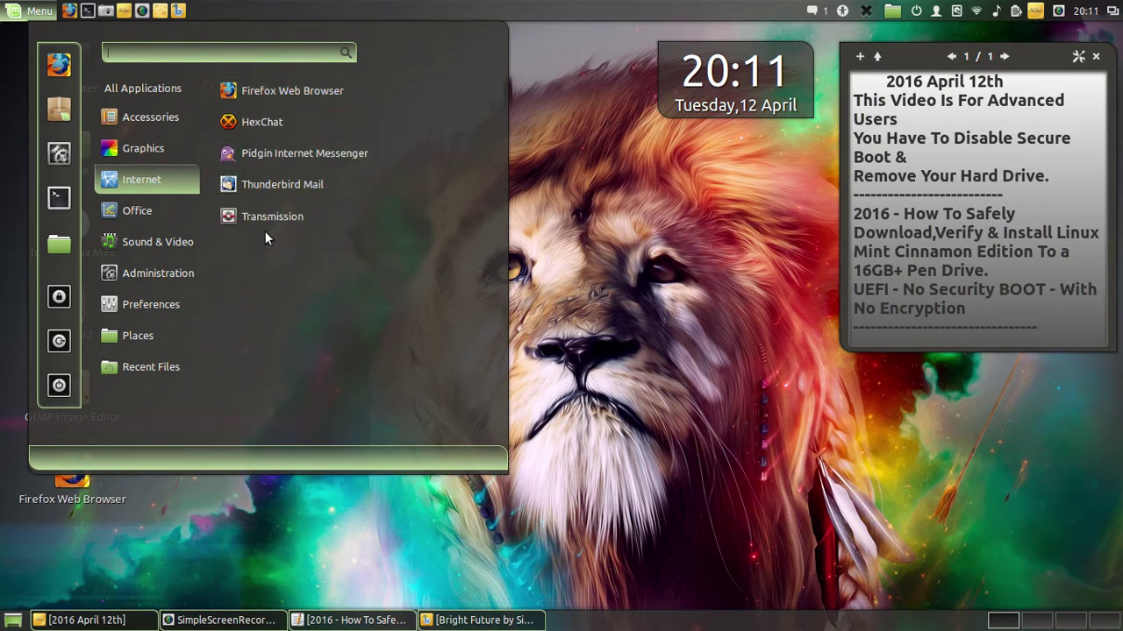
- Add desktop shortcuts for LibreOffice Base and LibreOffice Calc from the Office applications
{"action": "mouse_move", "coordinate": [137, 211]}
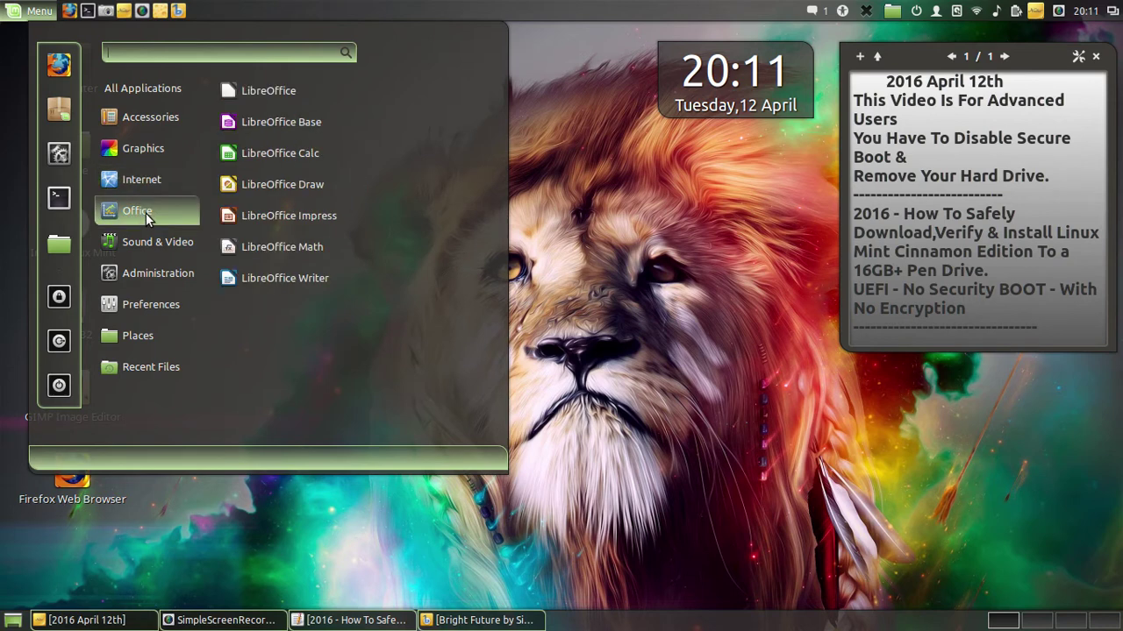
{"action": "right_click", "coordinate": [286, 127]}
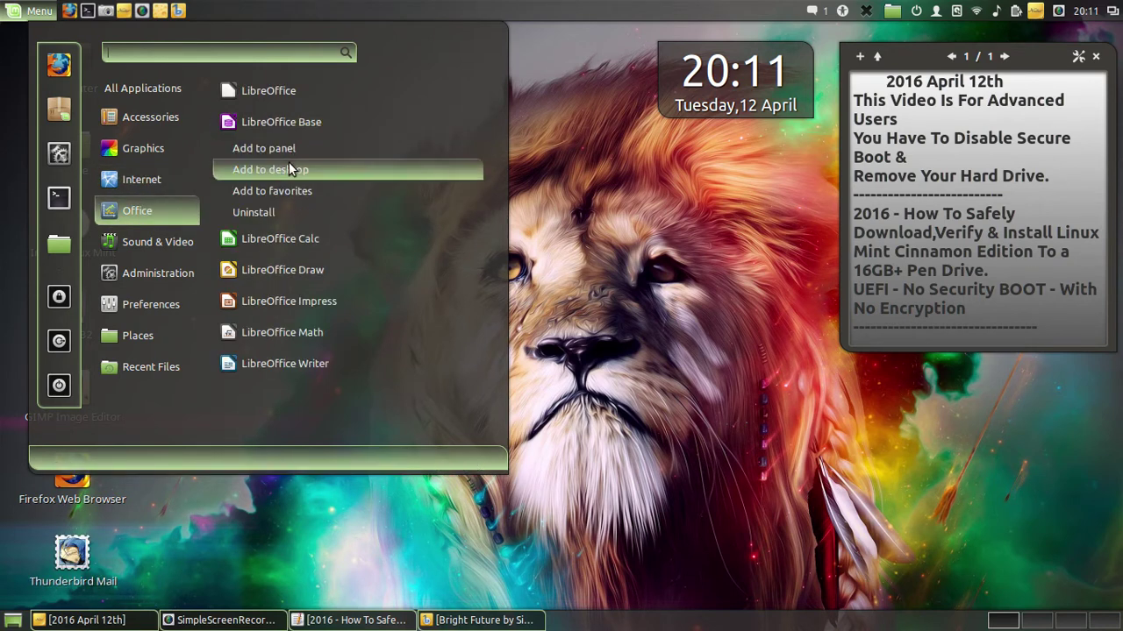
{"action": "left_click", "coordinate": [289, 168]}
{"action": "right_click", "coordinate": [292, 155]}
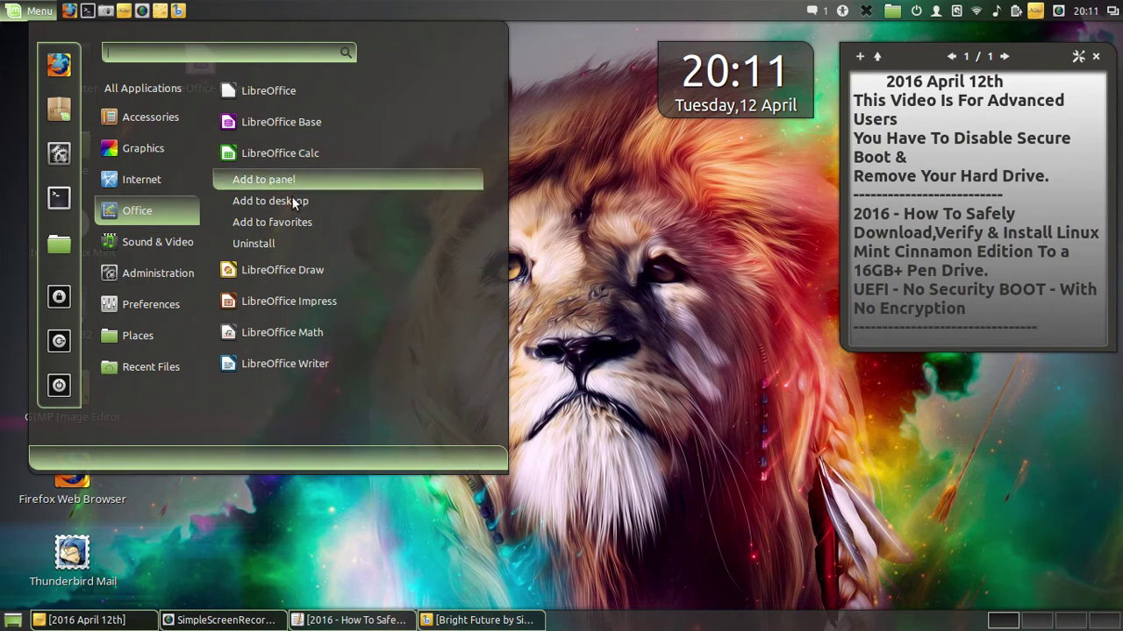
{"action": "left_click", "coordinate": [291, 199]}
- Add desktop shortcuts for LibreOffice Draw, LibreOffice Impress and LibreOffice Math
{"action": "right_click", "coordinate": [291, 190]}
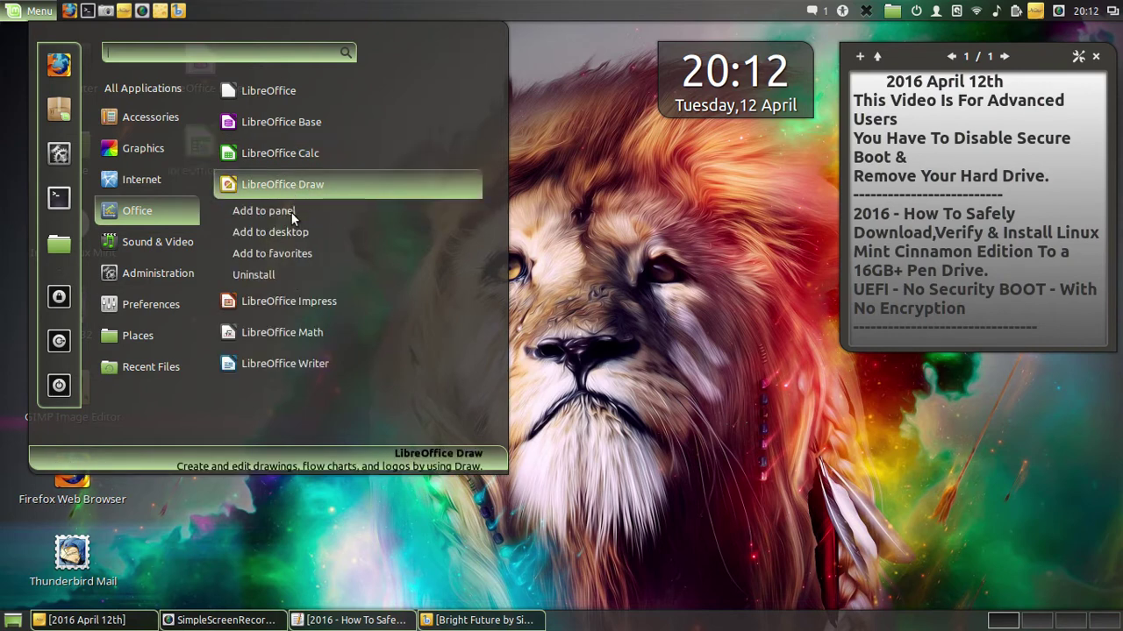
{"action": "left_click", "coordinate": [285, 233]}
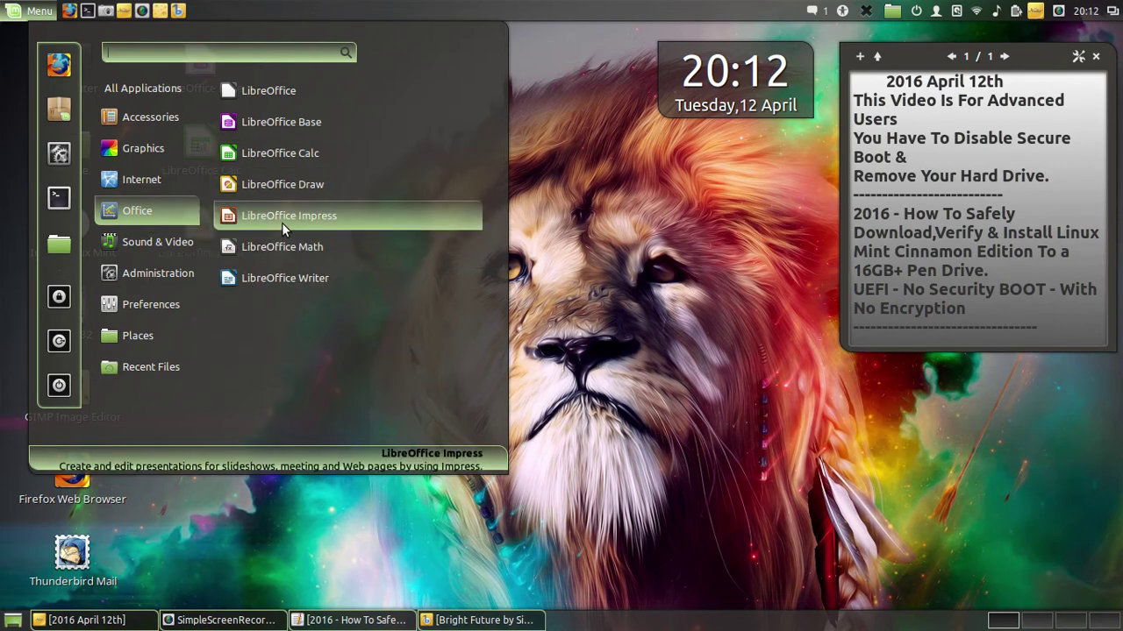
{"action": "right_click", "coordinate": [282, 223]}
{"action": "left_click", "coordinate": [278, 263]}
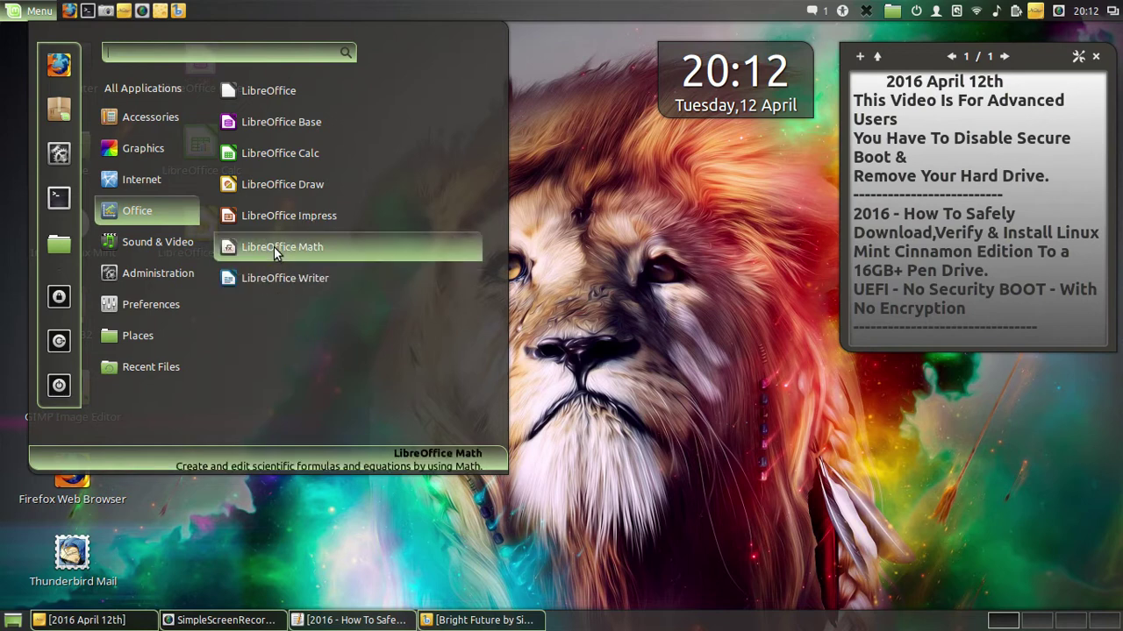
{"action": "right_click", "coordinate": [273, 246]}
{"action": "left_click", "coordinate": [269, 292]}
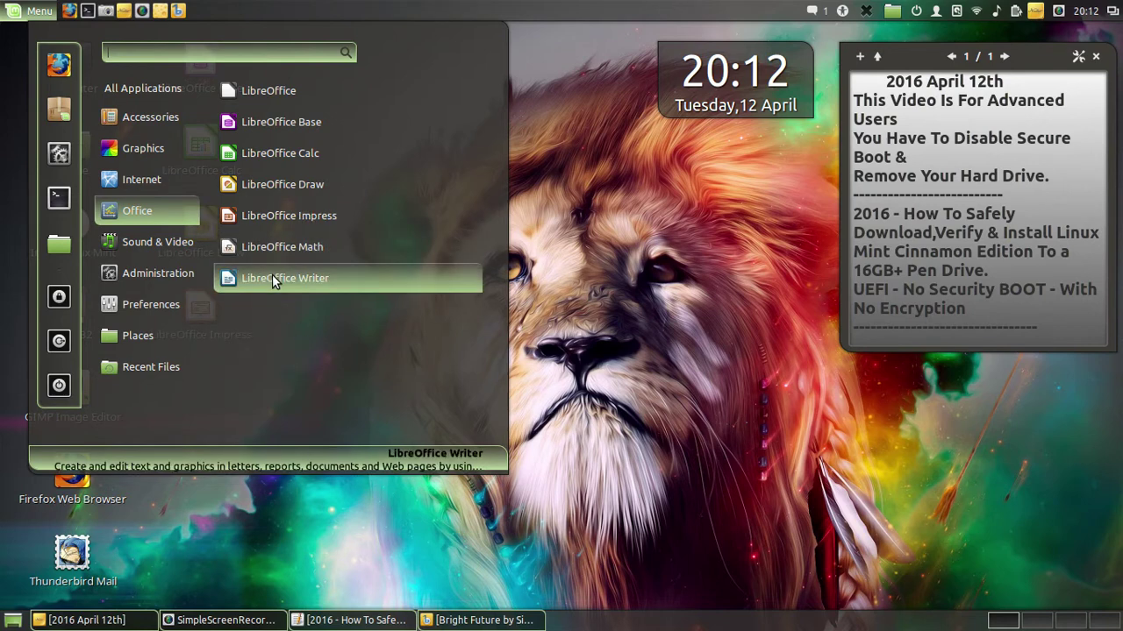
- Add LibreOffice Writer to both the panel and the desktop
{"action": "right_click", "coordinate": [272, 278]}
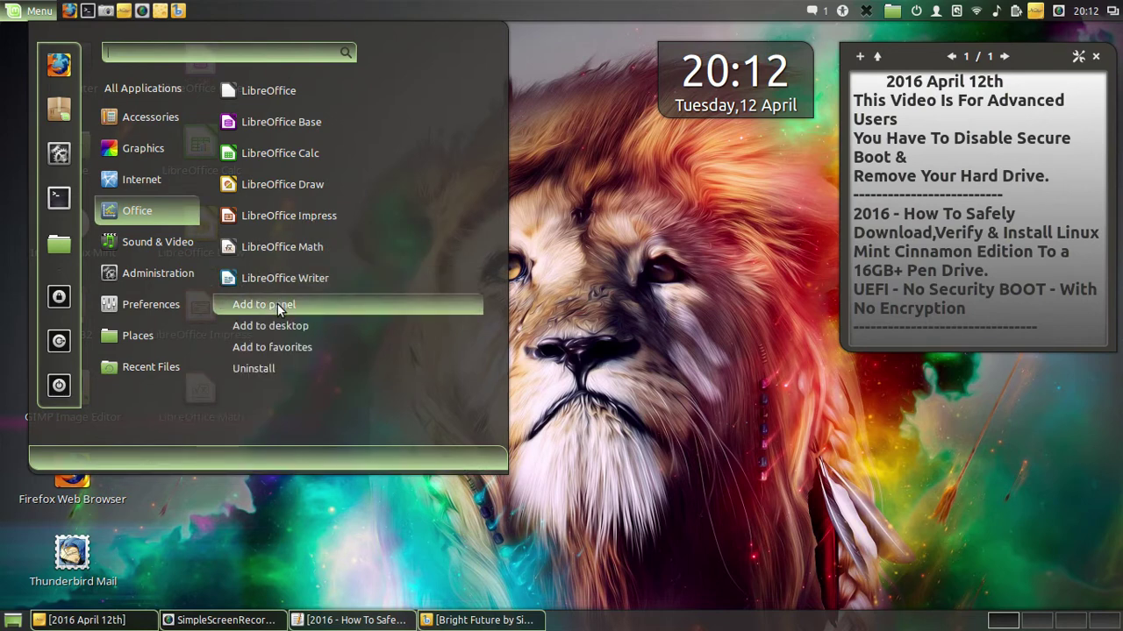
{"action": "left_click", "coordinate": [277, 304]}
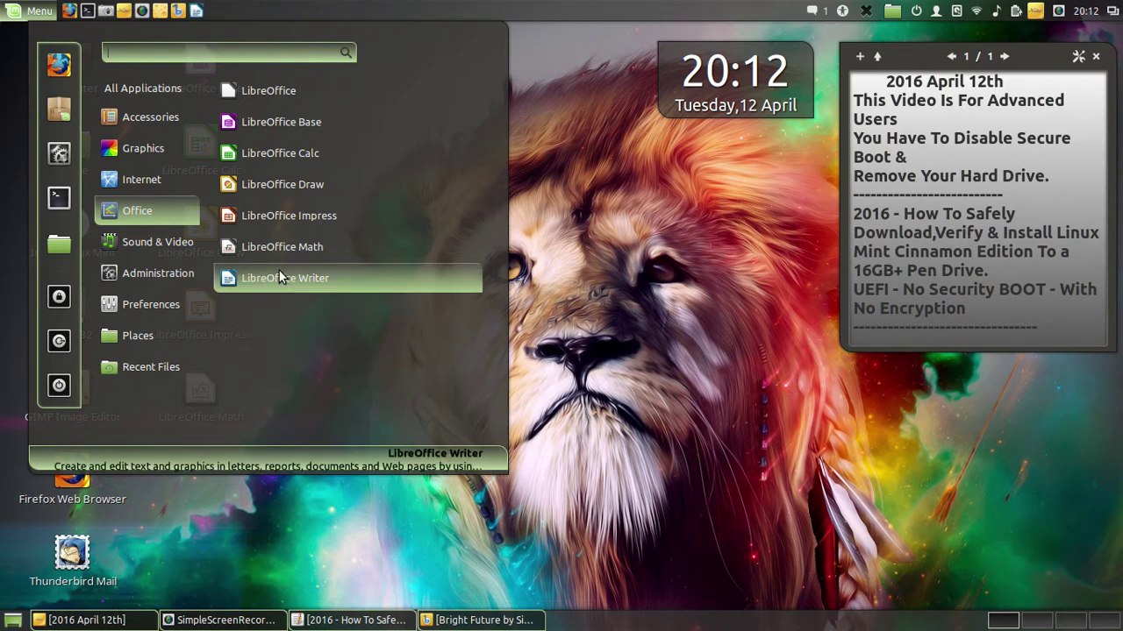
{"action": "right_click", "coordinate": [279, 274]}
{"action": "left_click", "coordinate": [281, 325]}
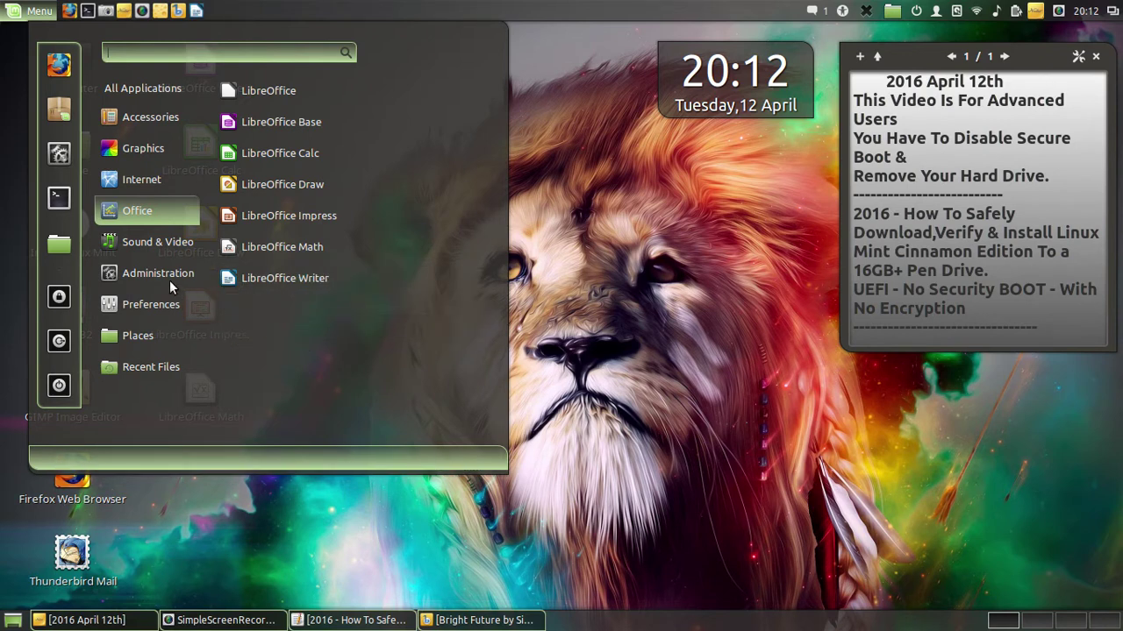
- Add desktop shortcuts for Banshee, Brasero and Cheese from the Sound & Video applications
{"action": "mouse_move", "coordinate": [149, 246]}
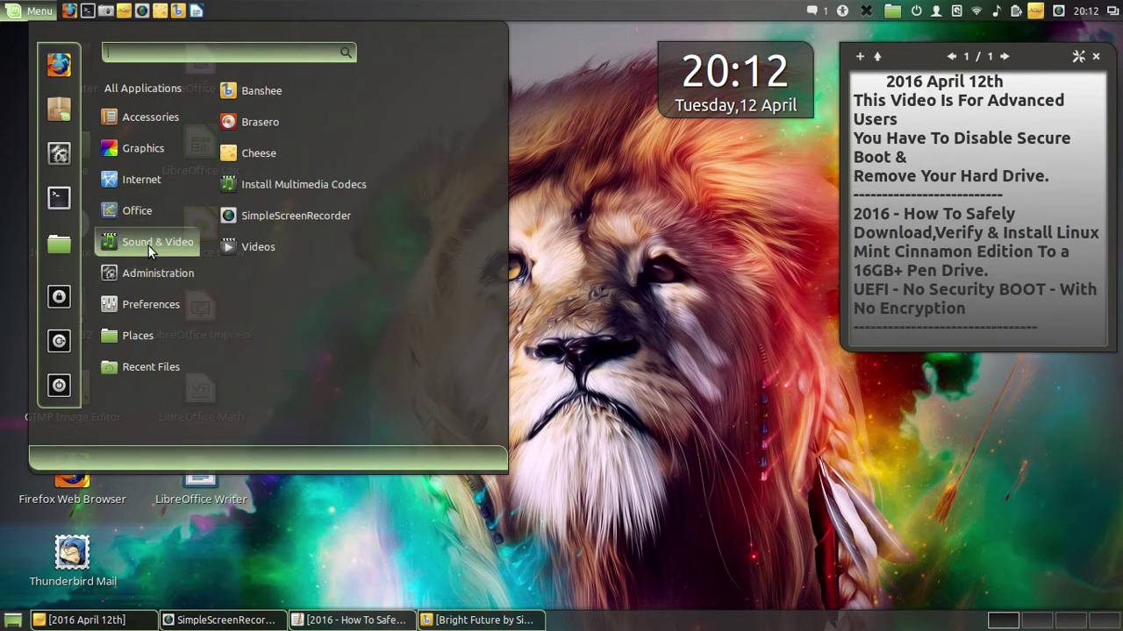
{"action": "right_click", "coordinate": [267, 94]}
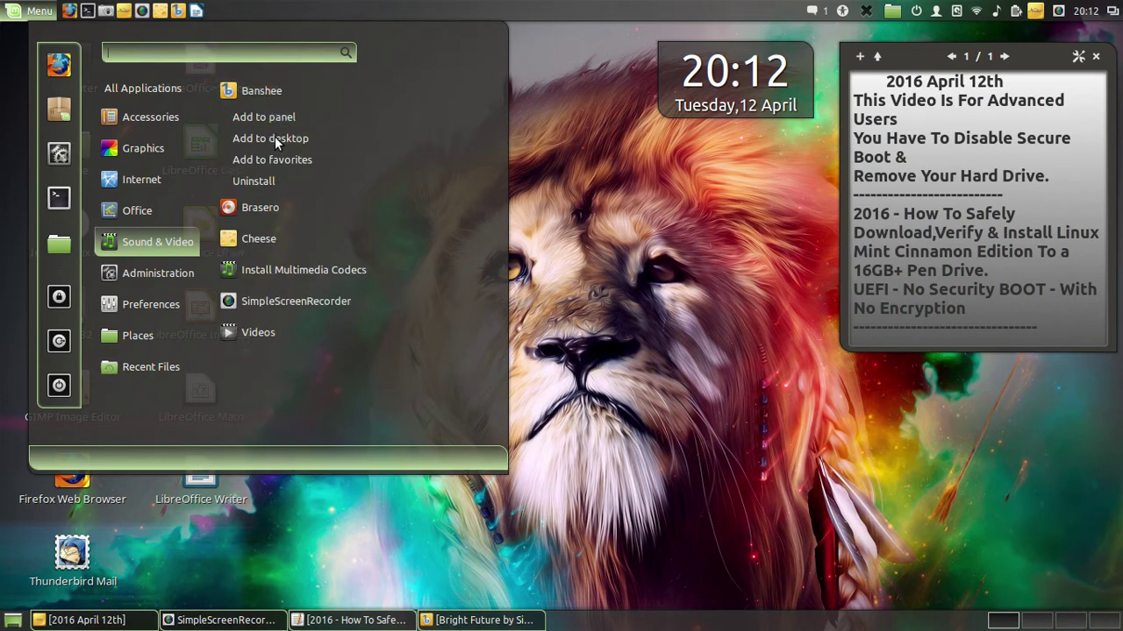
{"action": "left_click", "coordinate": [273, 139]}
{"action": "right_click", "coordinate": [267, 123]}
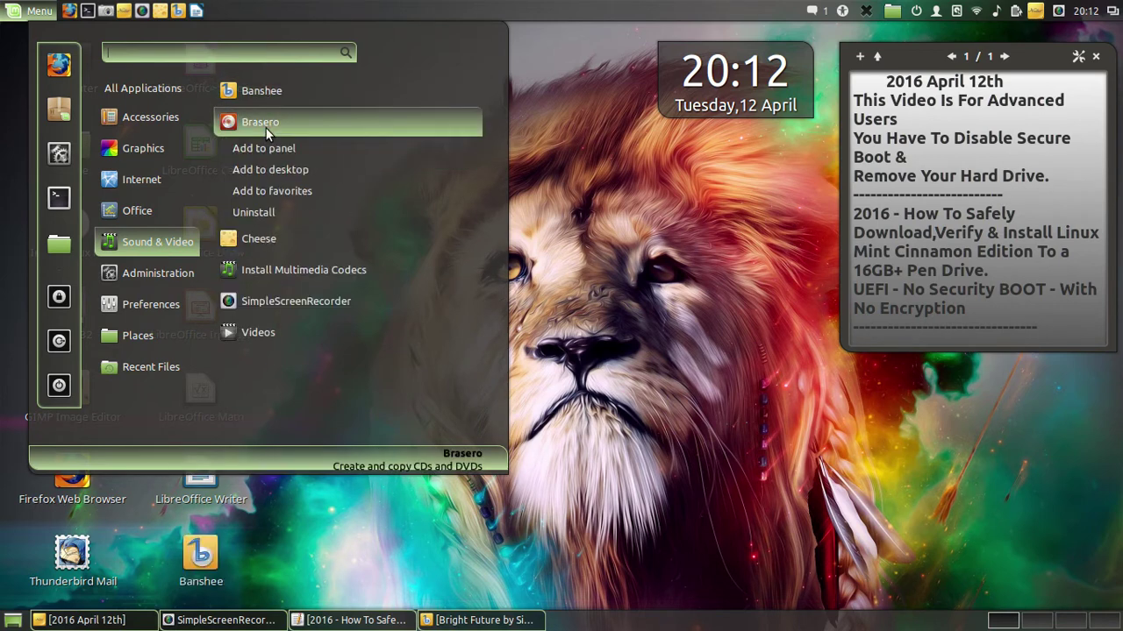
{"action": "left_click", "coordinate": [267, 171]}
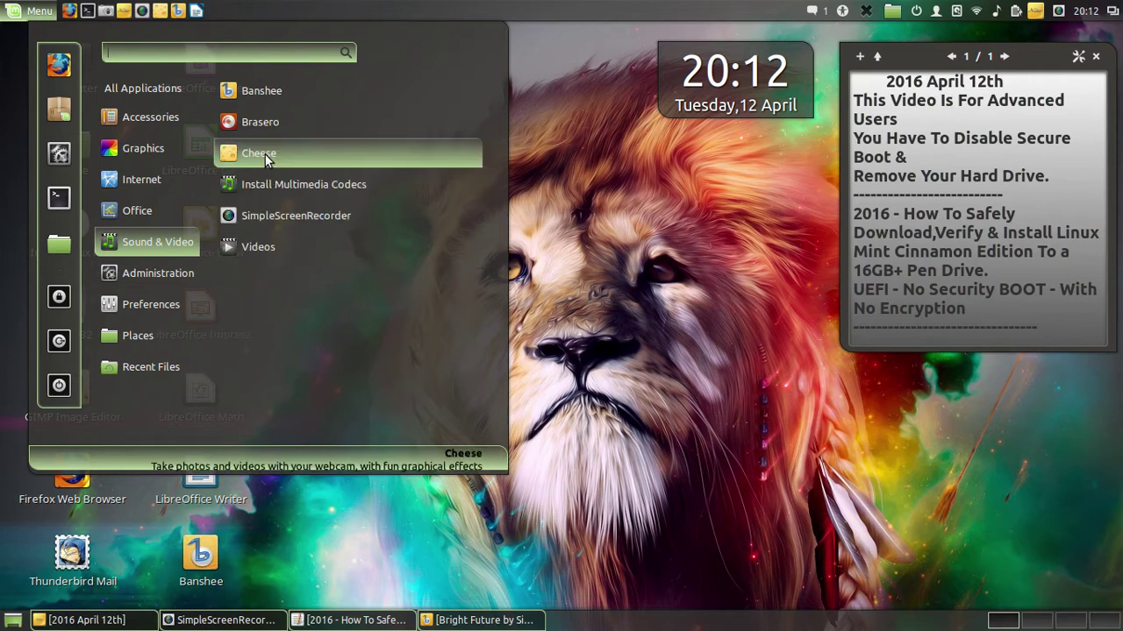
{"action": "right_click", "coordinate": [267, 158]}
{"action": "left_click", "coordinate": [266, 200]}
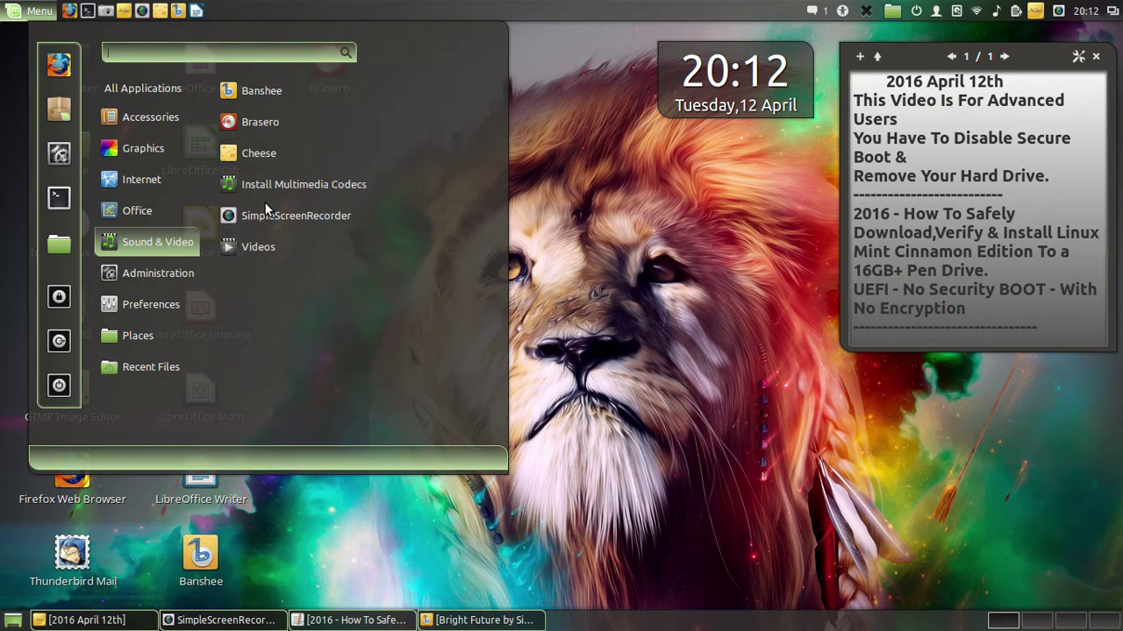
- Add desktop shortcuts for SimpleScreenRecorder and Videos from the Sound & Video applications
{"action": "right_click", "coordinate": [256, 217]}
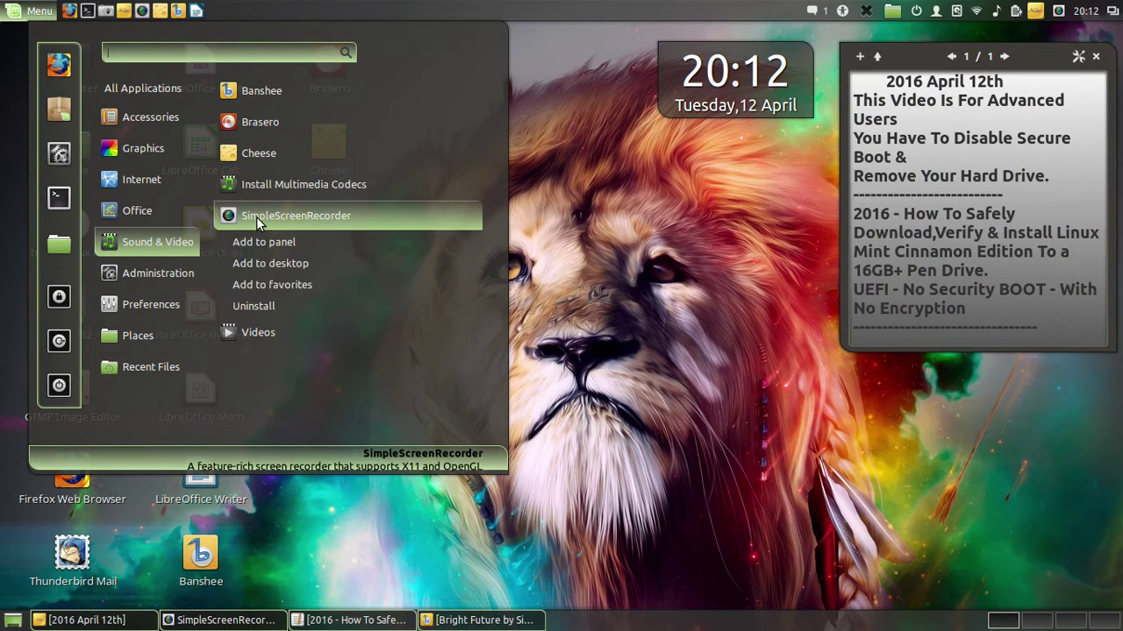
{"action": "left_click", "coordinate": [261, 263]}
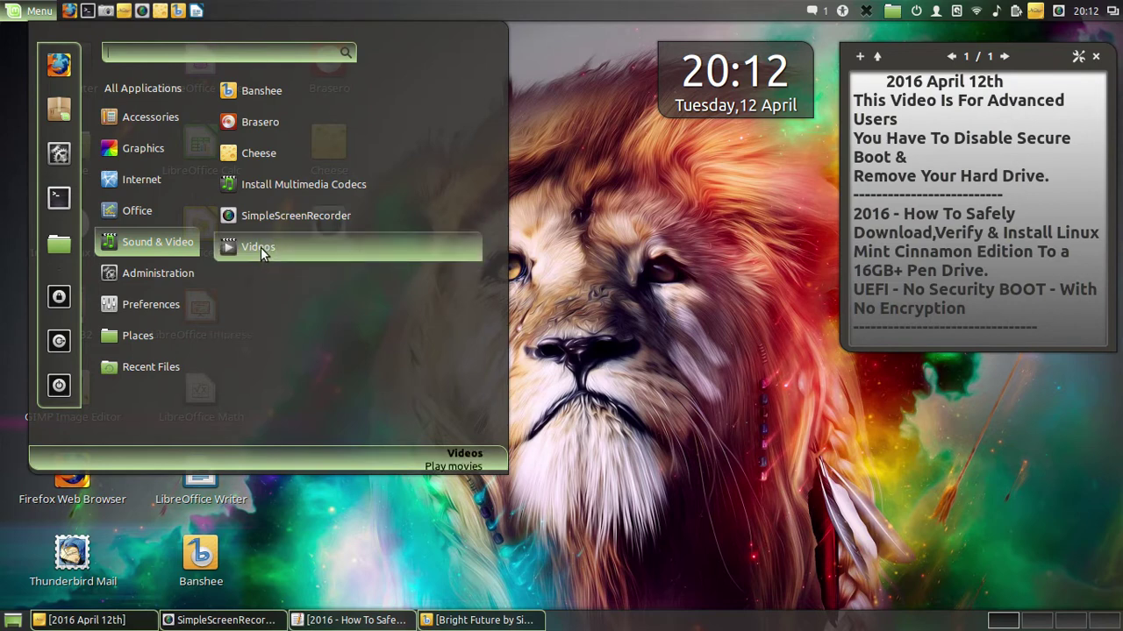
{"action": "right_click", "coordinate": [261, 247]}
{"action": "left_click", "coordinate": [263, 290]}
- From the Administration applications, add Backup Tool to the desktop and GParted to both the panel and the desktop
{"action": "mouse_move", "coordinate": [167, 276]}
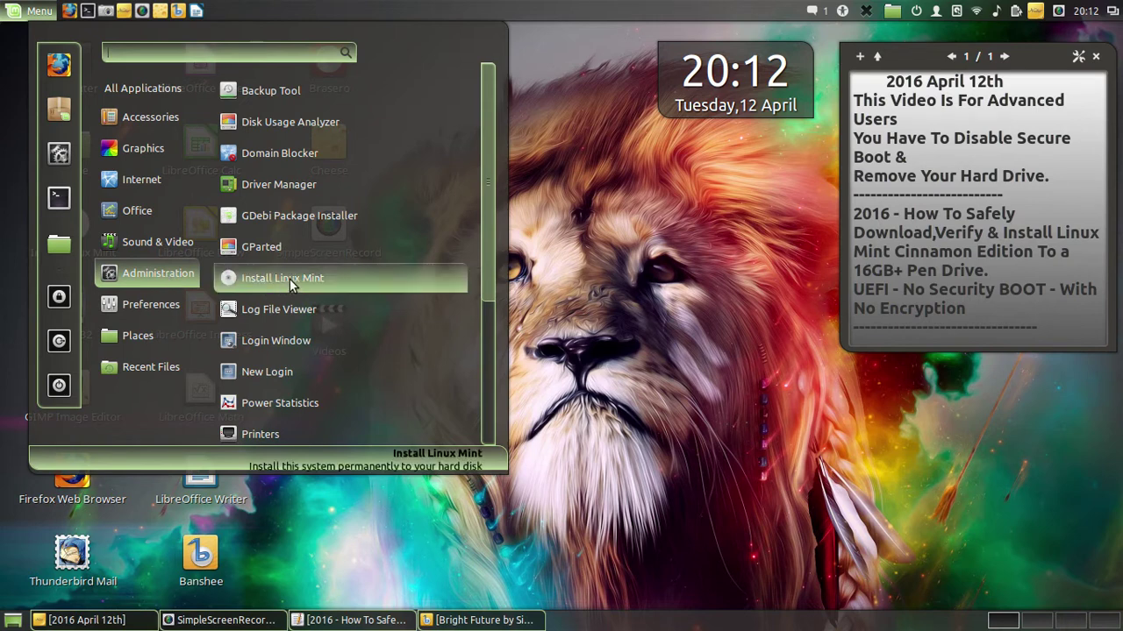
{"action": "right_click", "coordinate": [298, 96]}
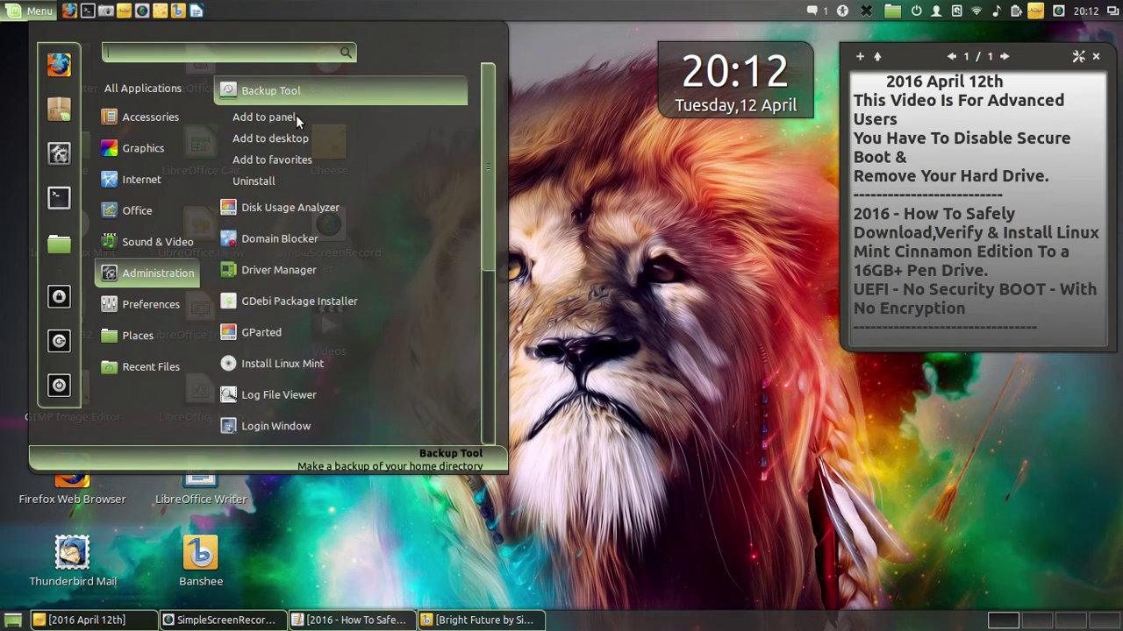
{"action": "left_click", "coordinate": [294, 137]}
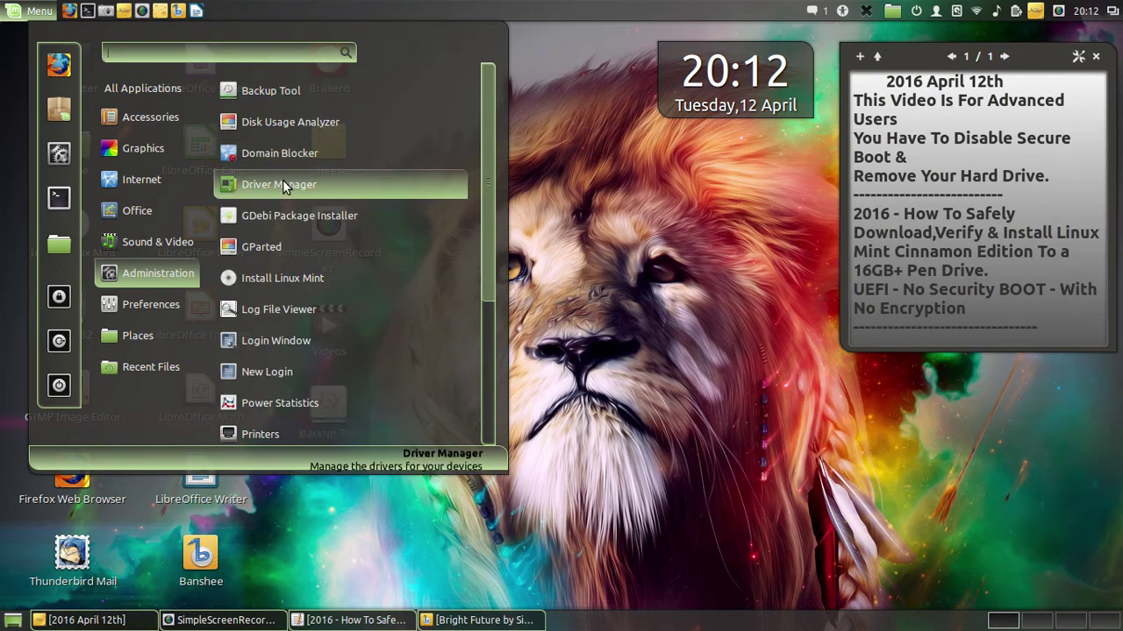
{"action": "right_click", "coordinate": [267, 246]}
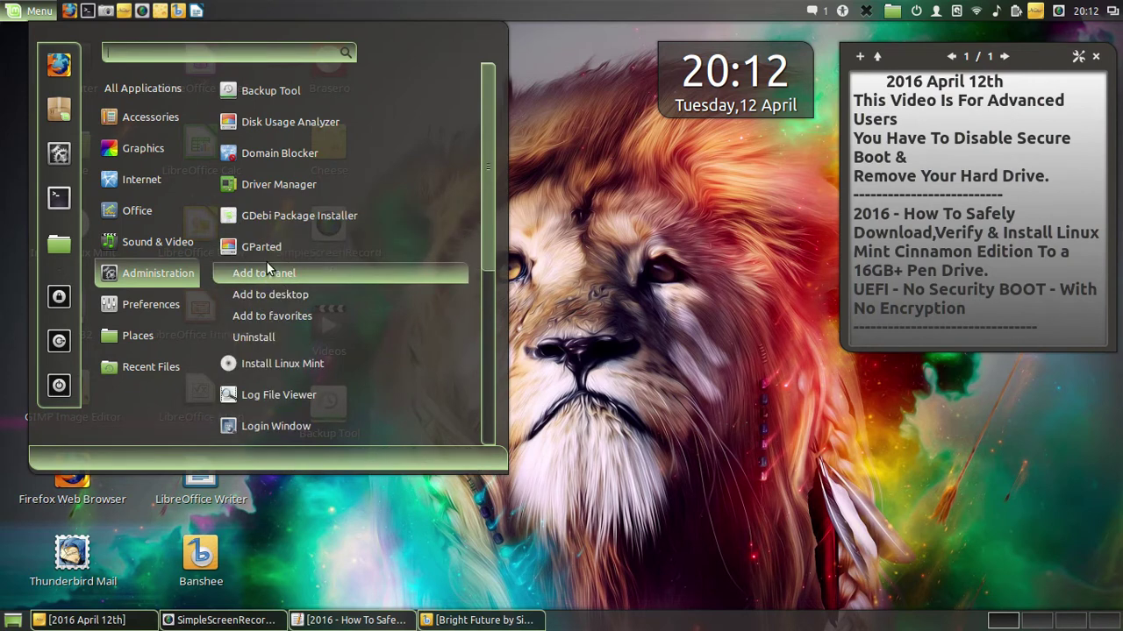
{"action": "right_click", "coordinate": [265, 248]}
{"action": "right_click", "coordinate": [266, 249]}
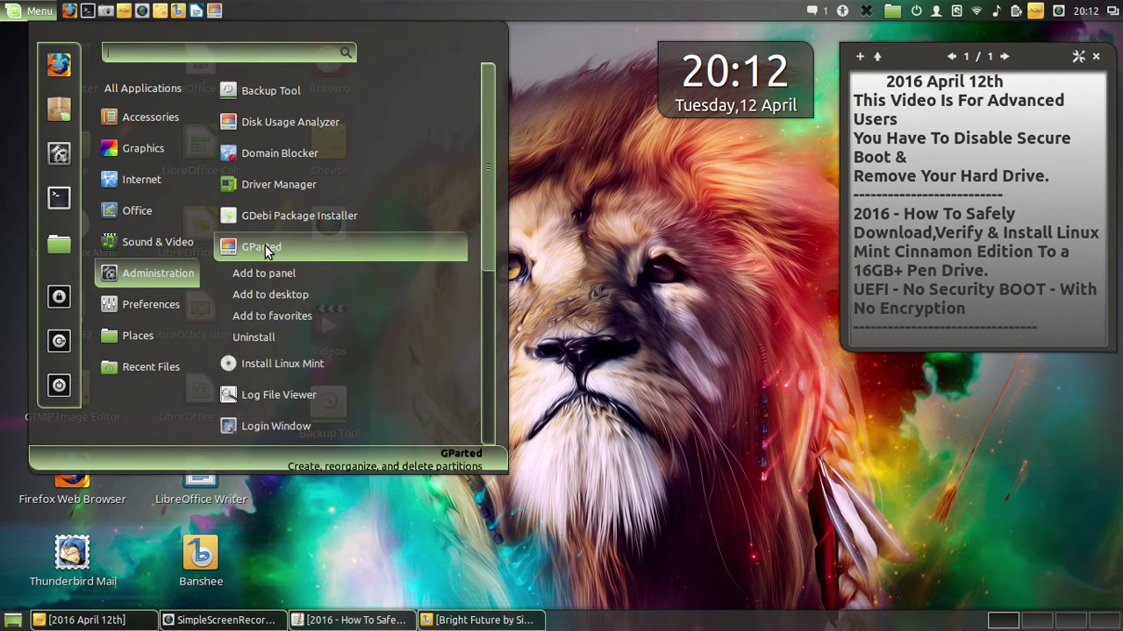
{"action": "left_click", "coordinate": [273, 290]}
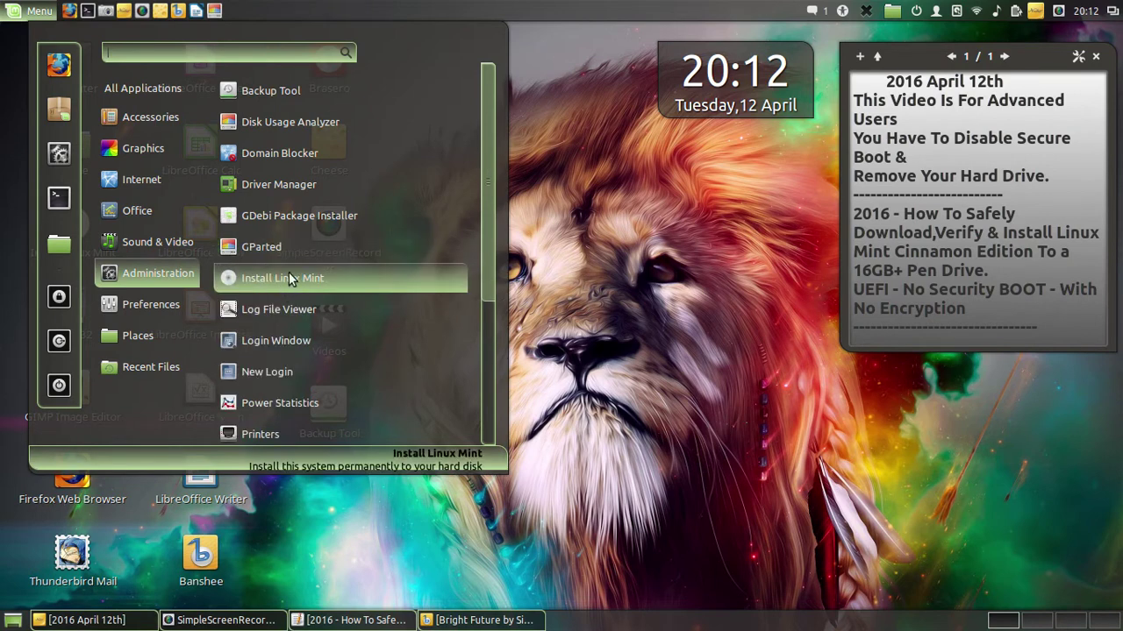
- Add Software Manager to both the desktop and the panel
{"action": "scroll", "coordinate": [290, 277], "scroll_direction": "down", "scroll_amount": 1}
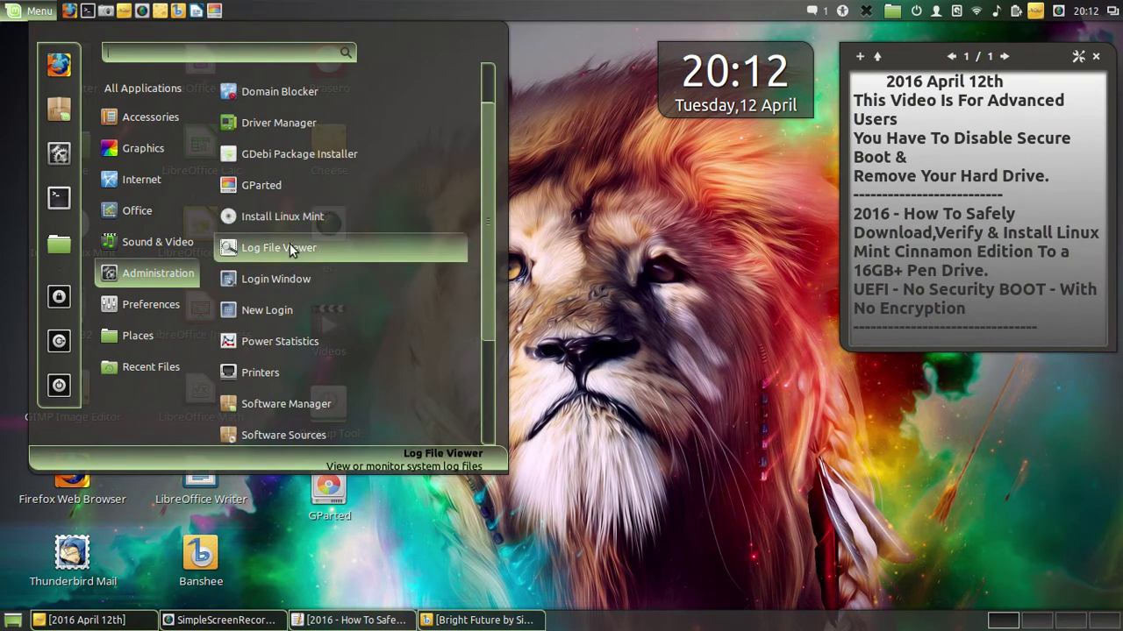
{"action": "scroll", "coordinate": [290, 242], "scroll_direction": "down", "scroll_amount": 1}
{"action": "scroll", "coordinate": [302, 238], "scroll_direction": "down", "scroll_amount": 2}
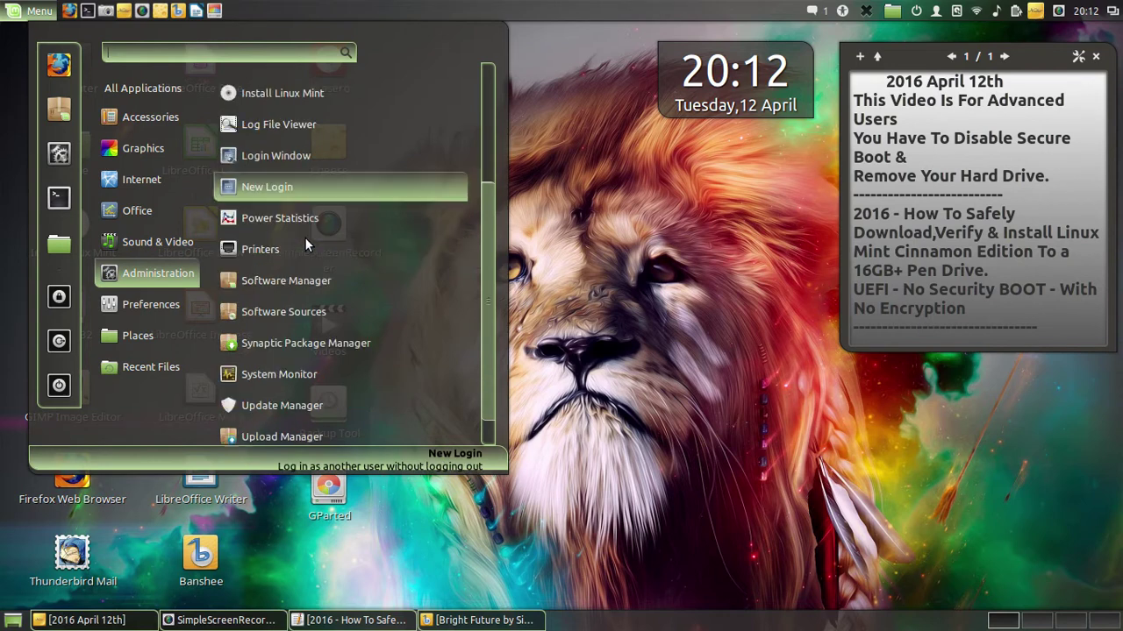
{"action": "right_click", "coordinate": [296, 245]}
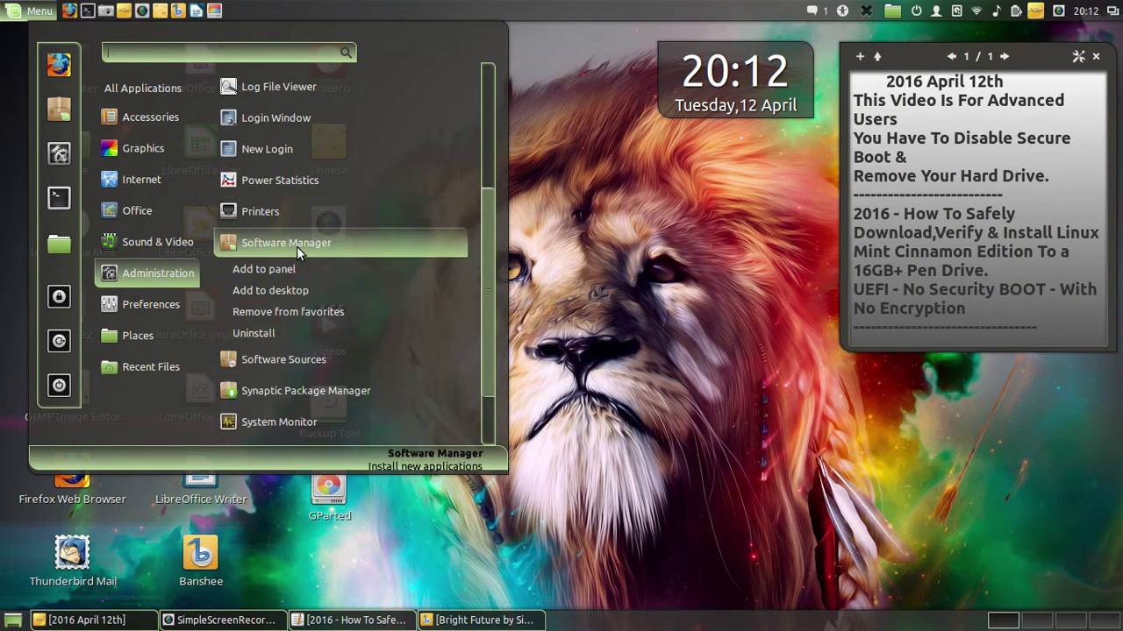
{"action": "left_click", "coordinate": [293, 289]}
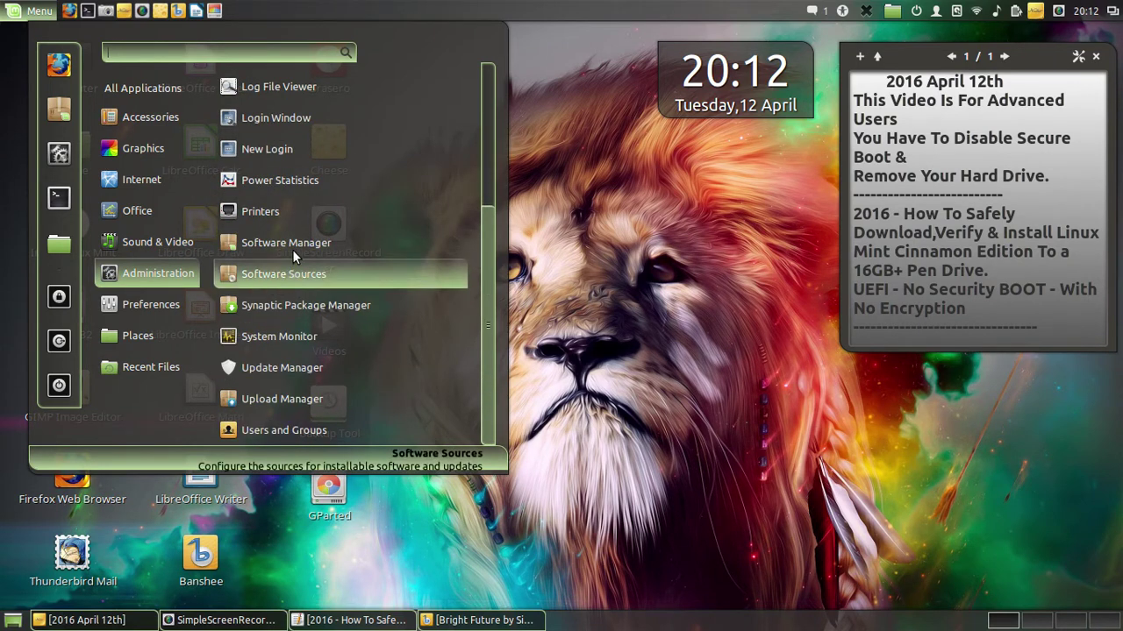
{"action": "right_click", "coordinate": [293, 245]}
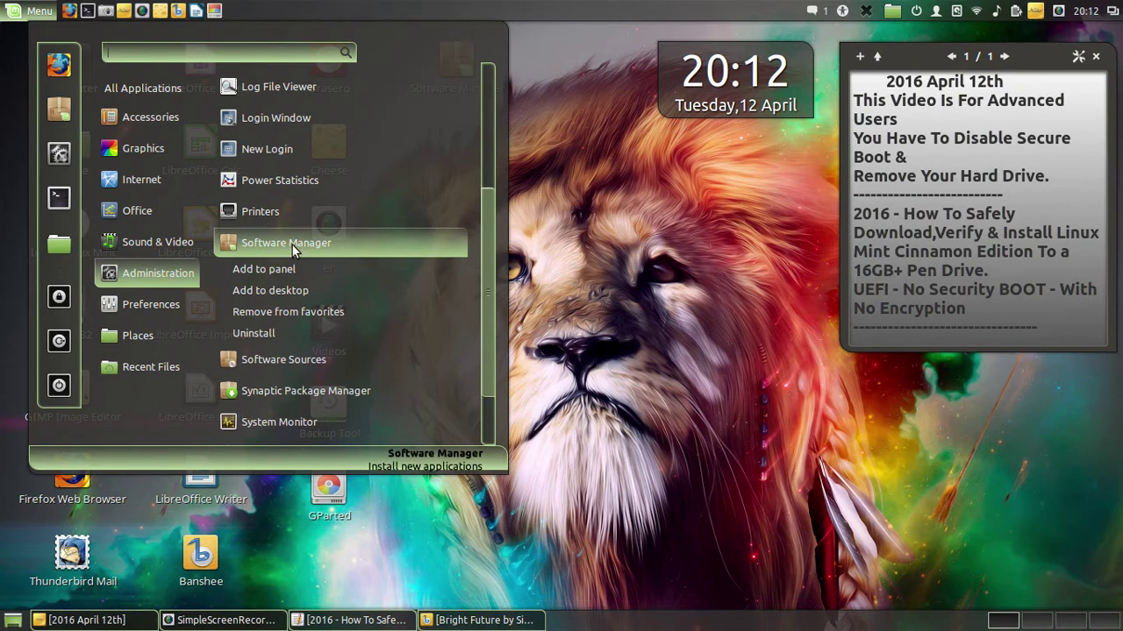
{"action": "left_click", "coordinate": [282, 272]}
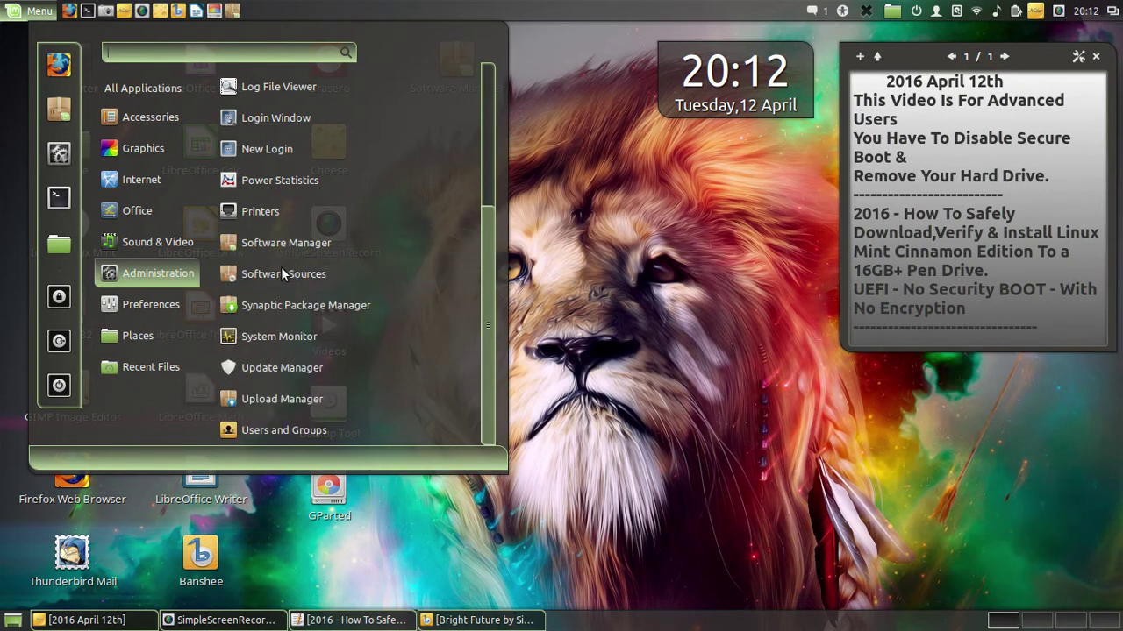
- Add Synaptic Package Manager to both the panel and the desktop, and Software Sources to the desktop
{"action": "right_click", "coordinate": [272, 307]}
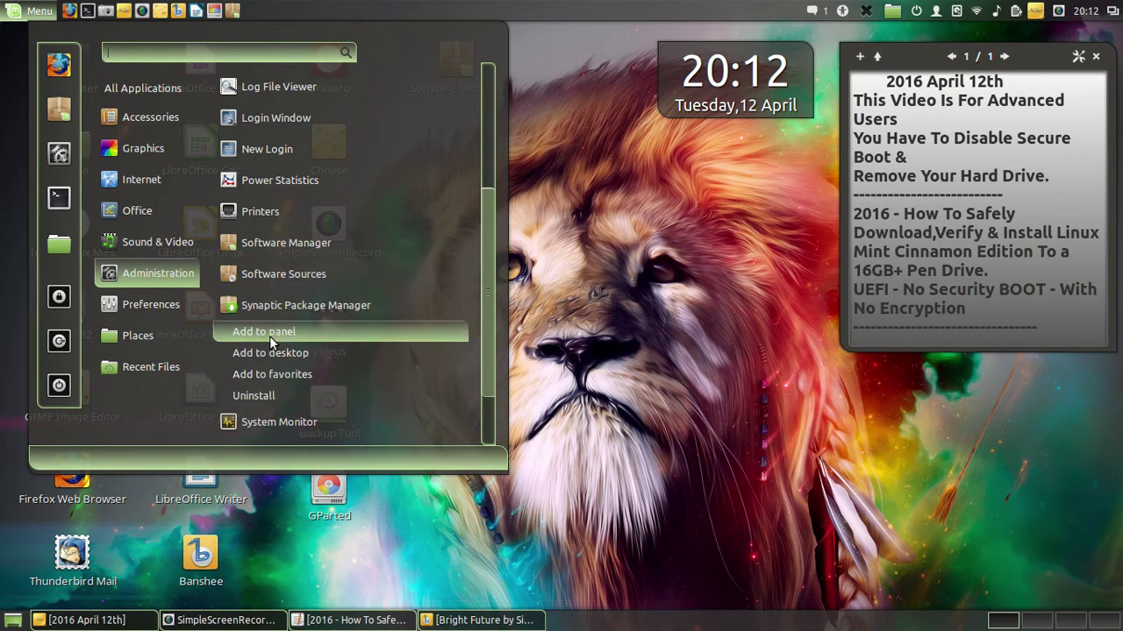
{"action": "left_click", "coordinate": [270, 336]}
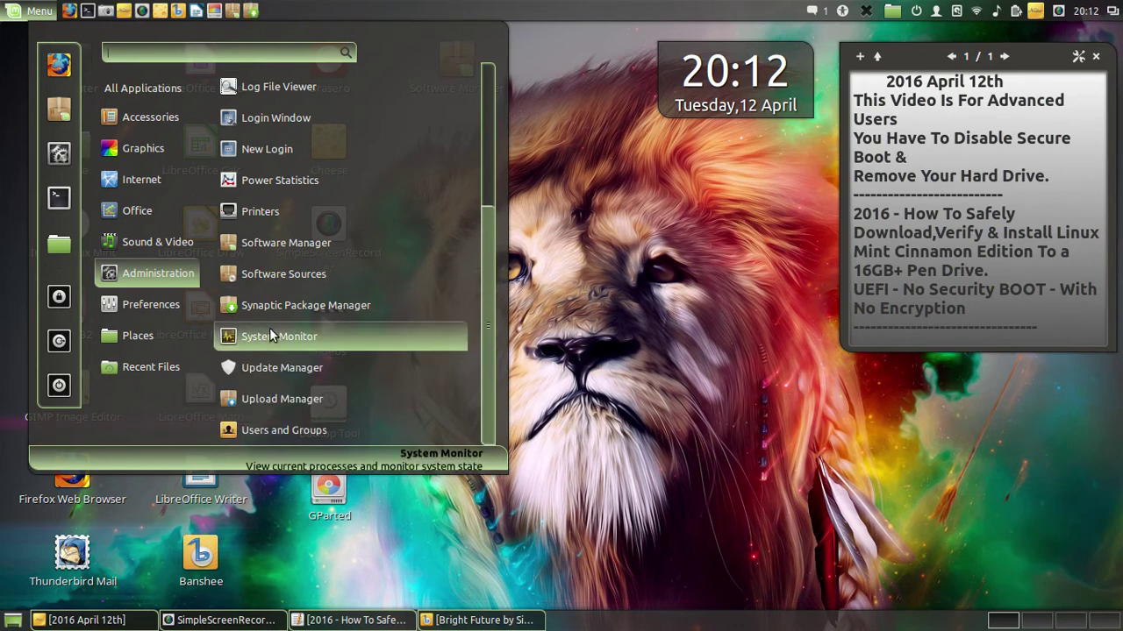
{"action": "right_click", "coordinate": [278, 280]}
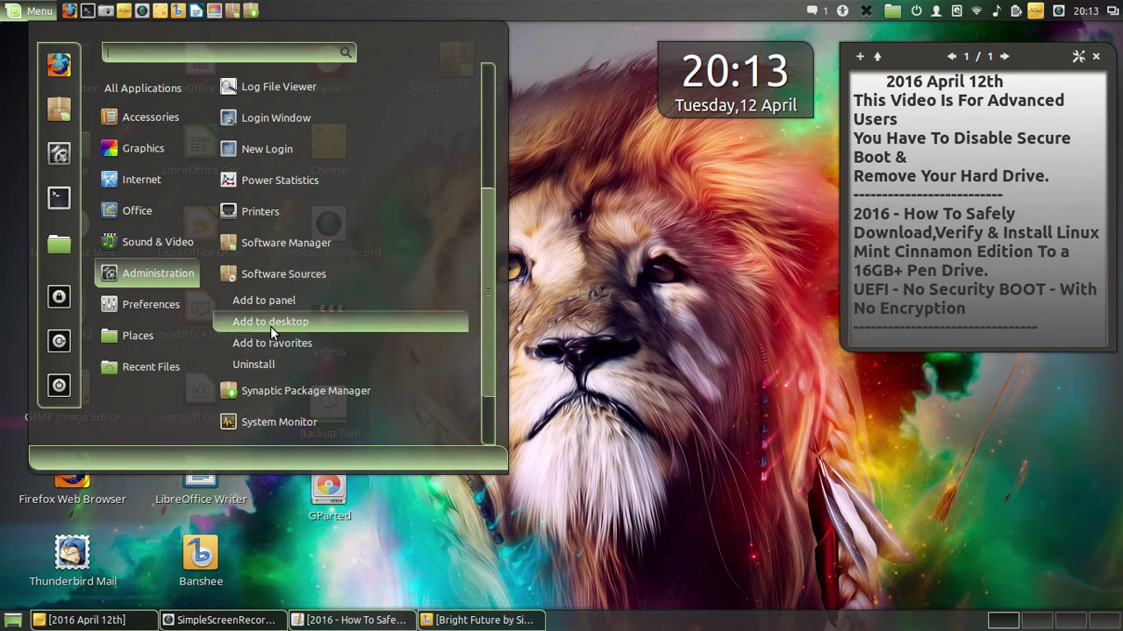
{"action": "left_click", "coordinate": [270, 322]}
{"action": "right_click", "coordinate": [265, 306]}
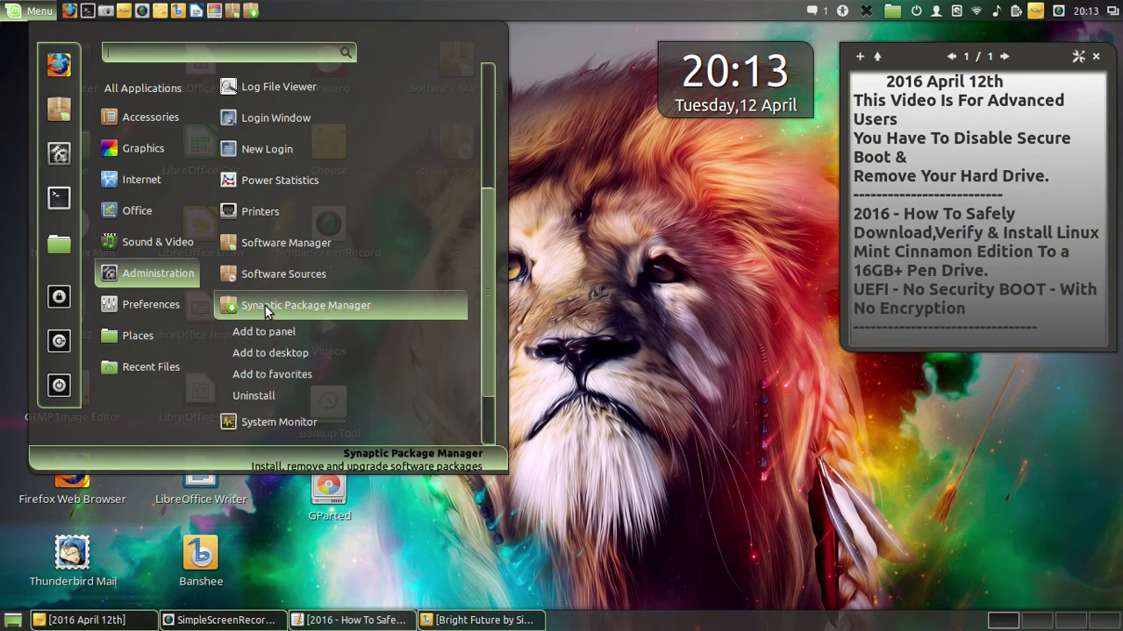
{"action": "left_click", "coordinate": [272, 351]}
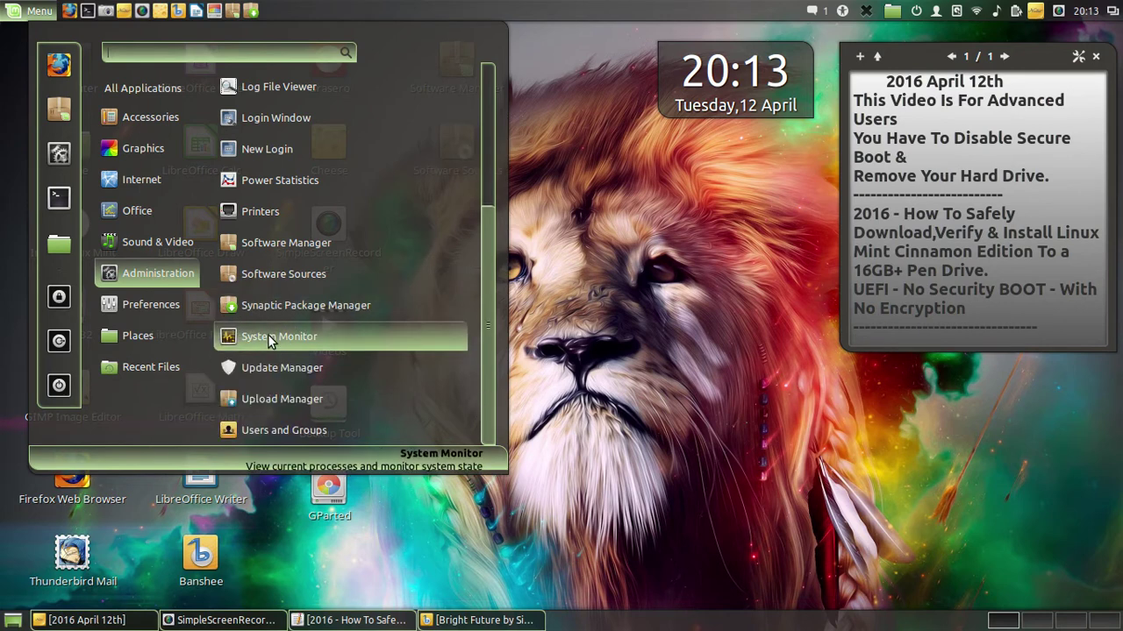
- Add System Monitor to both the panel and the desktop, and Upload Manager to the desktop
{"action": "right_click", "coordinate": [272, 342]}
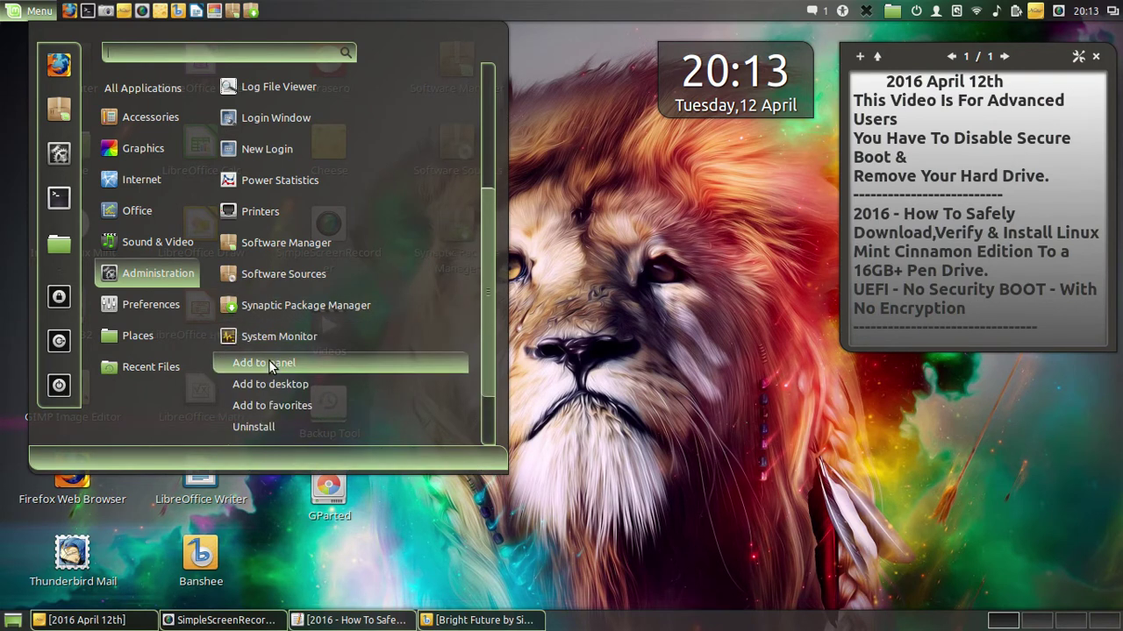
{"action": "left_click", "coordinate": [270, 365]}
{"action": "right_click", "coordinate": [270, 338]}
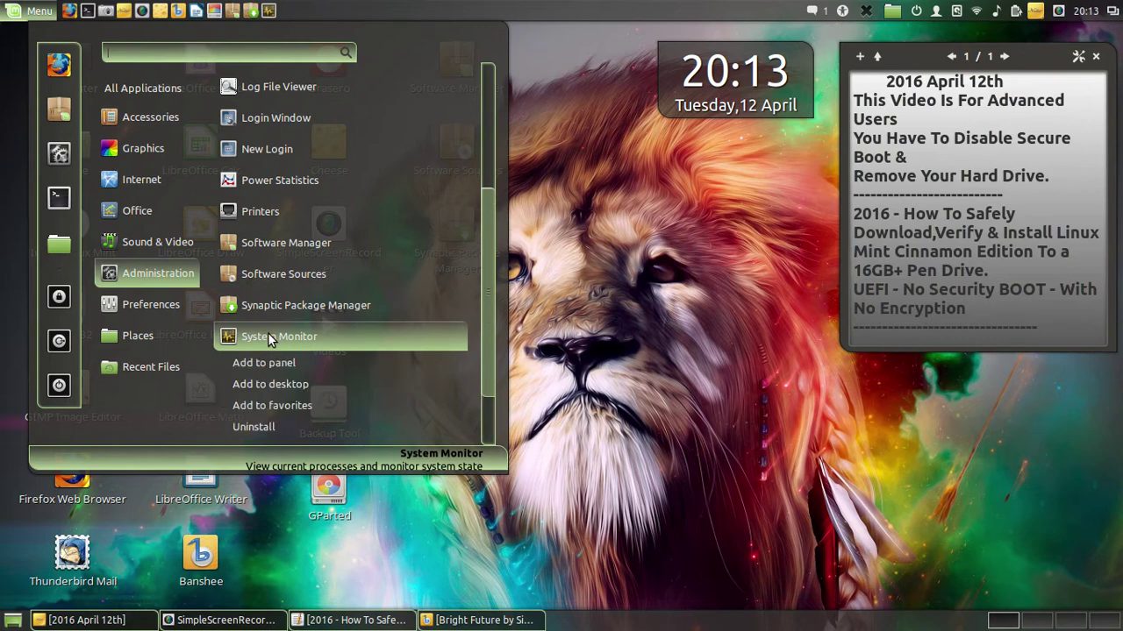
{"action": "left_click", "coordinate": [268, 386]}
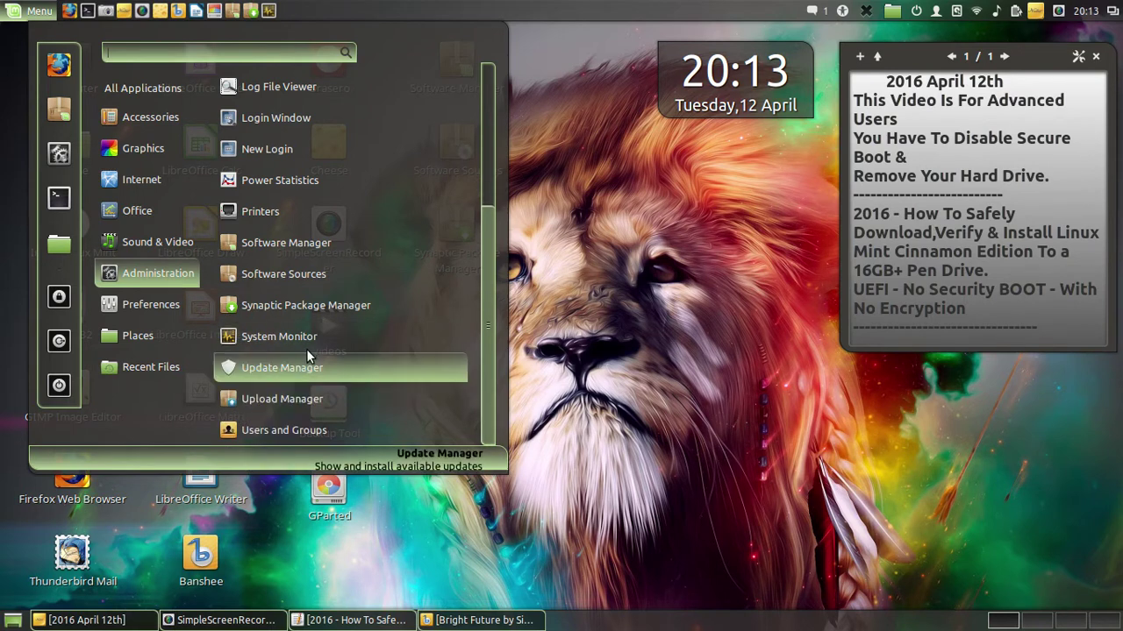
{"action": "right_click", "coordinate": [261, 408]}
{"action": "left_click", "coordinate": [280, 386]}
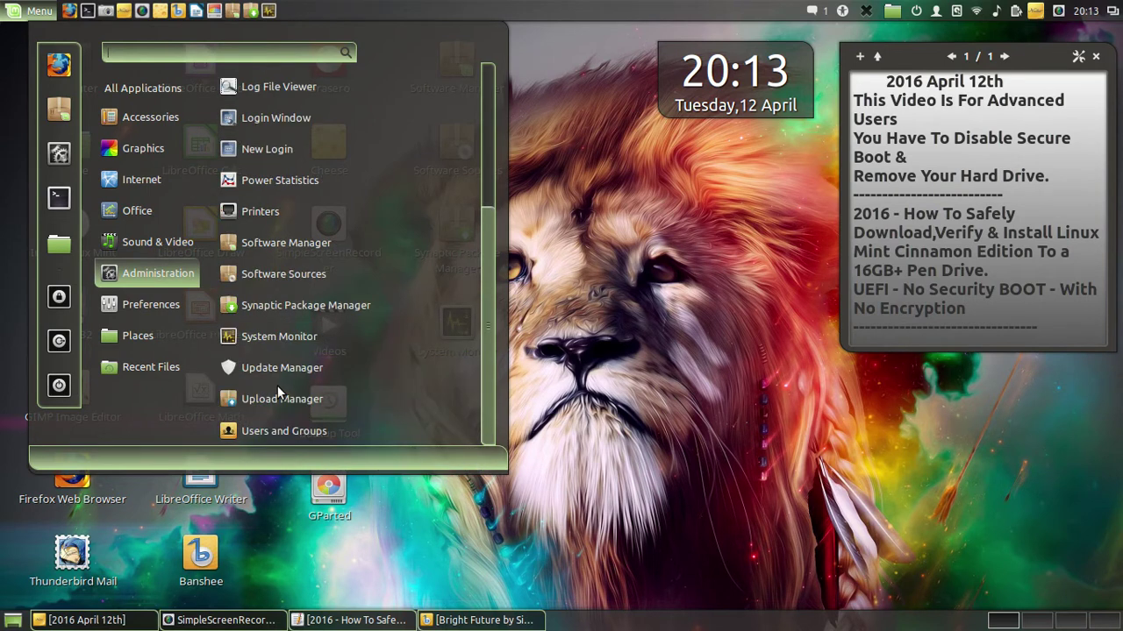
- Add desktop shortcuts for Backgrounds, Applets and Desklets from the Preferences applications
{"action": "mouse_move", "coordinate": [161, 308]}
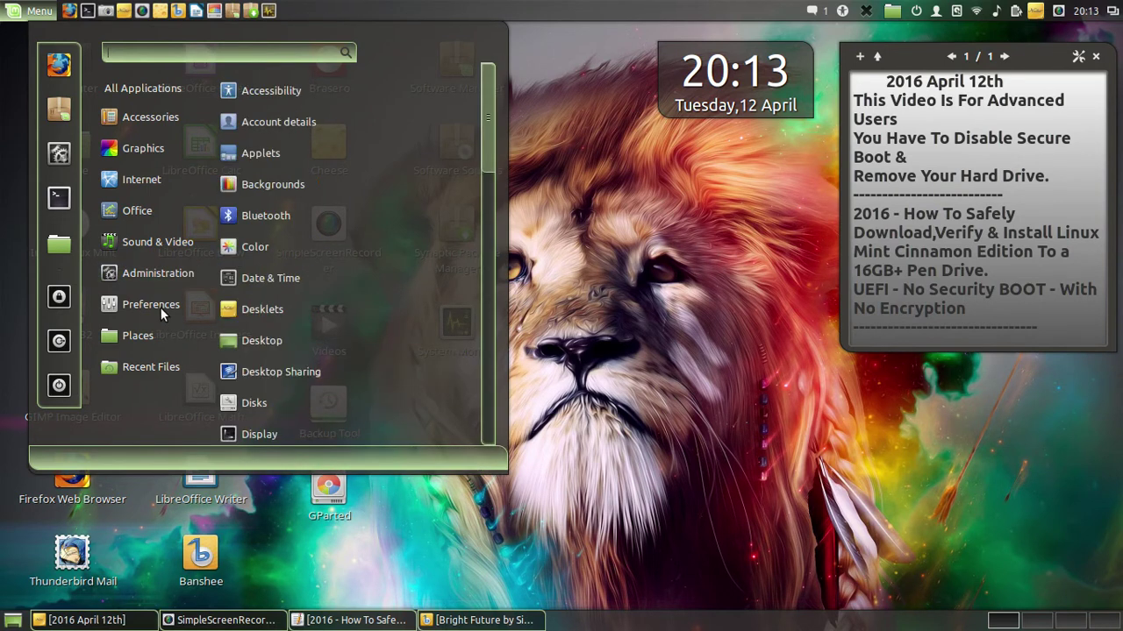
{"action": "right_click", "coordinate": [261, 184]}
{"action": "left_click", "coordinate": [282, 236]}
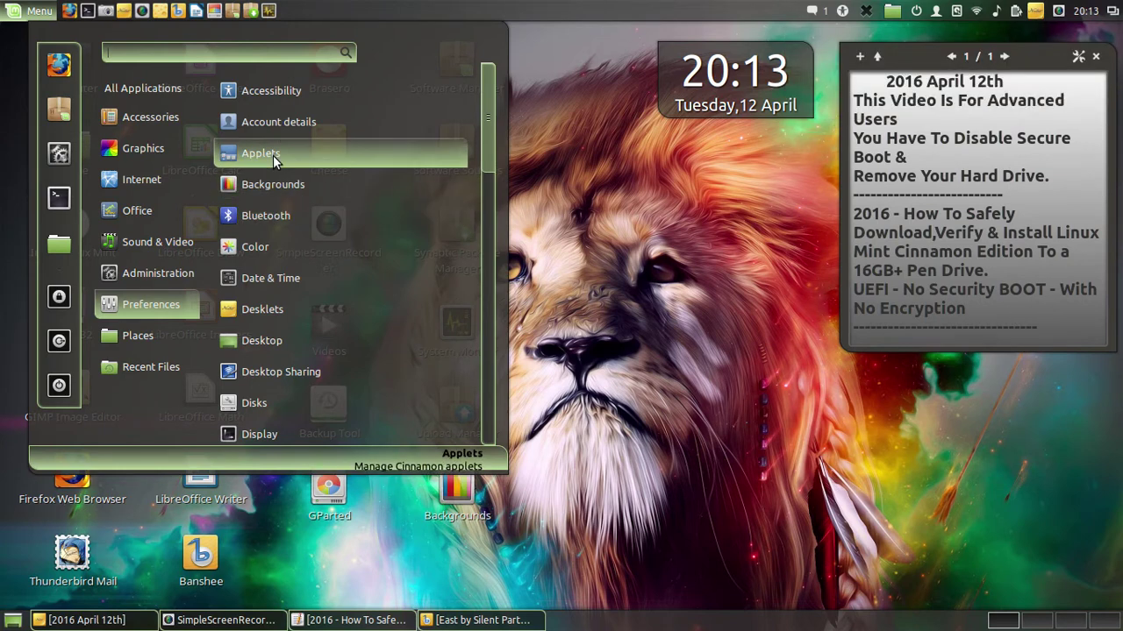
{"action": "right_click", "coordinate": [273, 156]}
{"action": "left_click", "coordinate": [266, 209]}
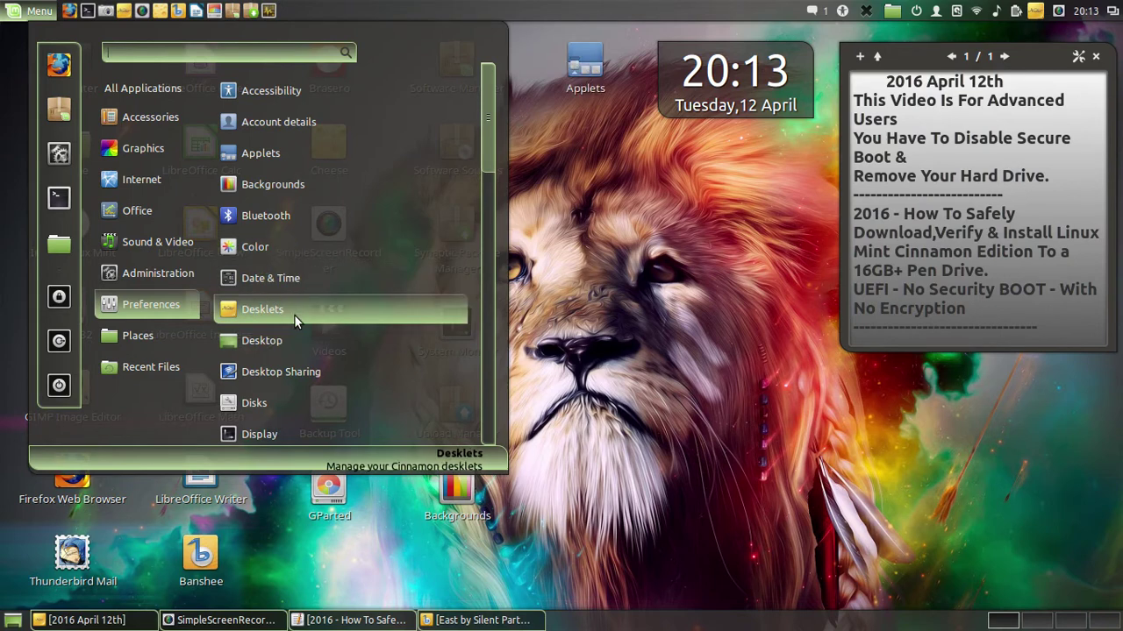
{"action": "scroll", "coordinate": [293, 315], "scroll_direction": "down", "scroll_amount": 2}
{"action": "right_click", "coordinate": [261, 249]}
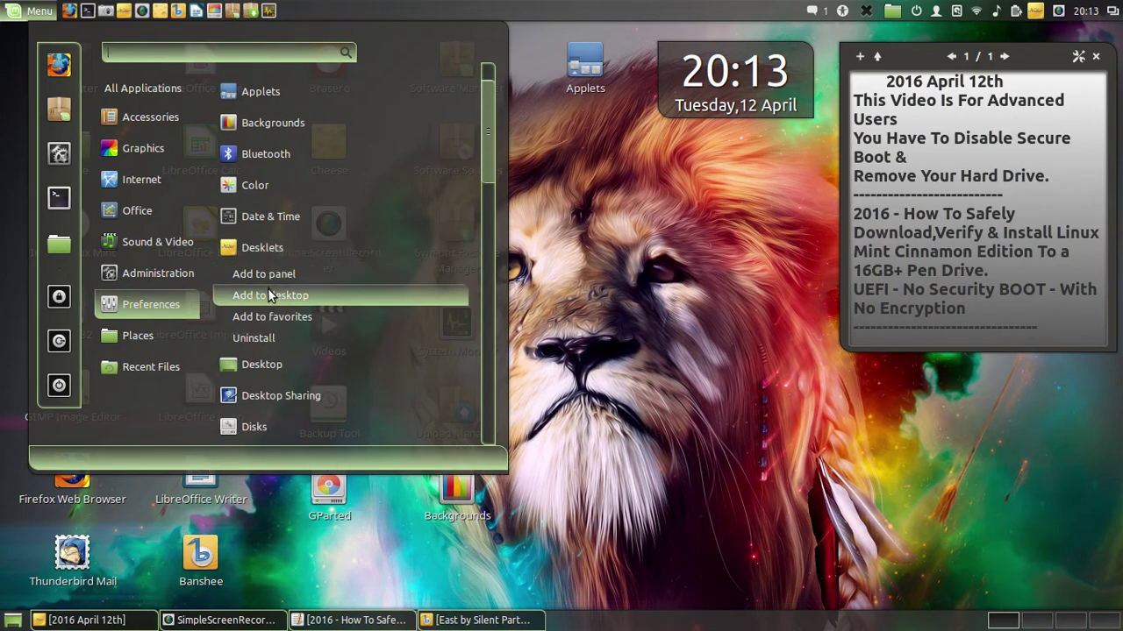
{"action": "left_click", "coordinate": [271, 292]}
- Add Disks from the Preferences applications to both the panel and the desktop
{"action": "scroll", "coordinate": [272, 289], "scroll_direction": "down", "scroll_amount": 2}
{"action": "scroll", "coordinate": [272, 294], "scroll_direction": "down", "scroll_amount": 2}
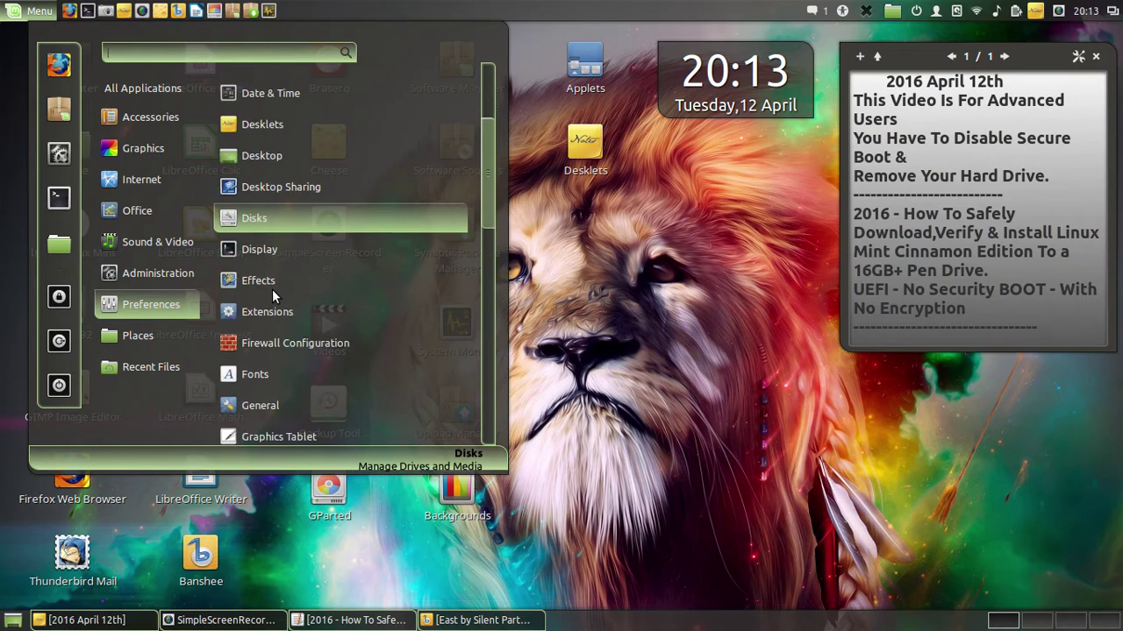
{"action": "right_click", "coordinate": [269, 225]}
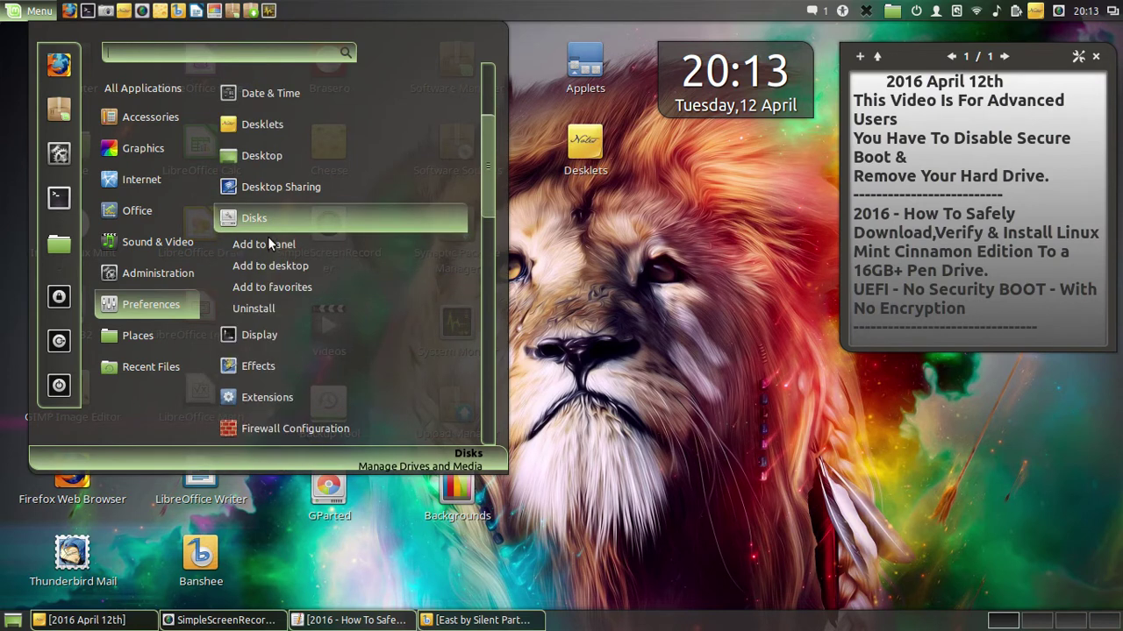
{"action": "right_click", "coordinate": [259, 221]}
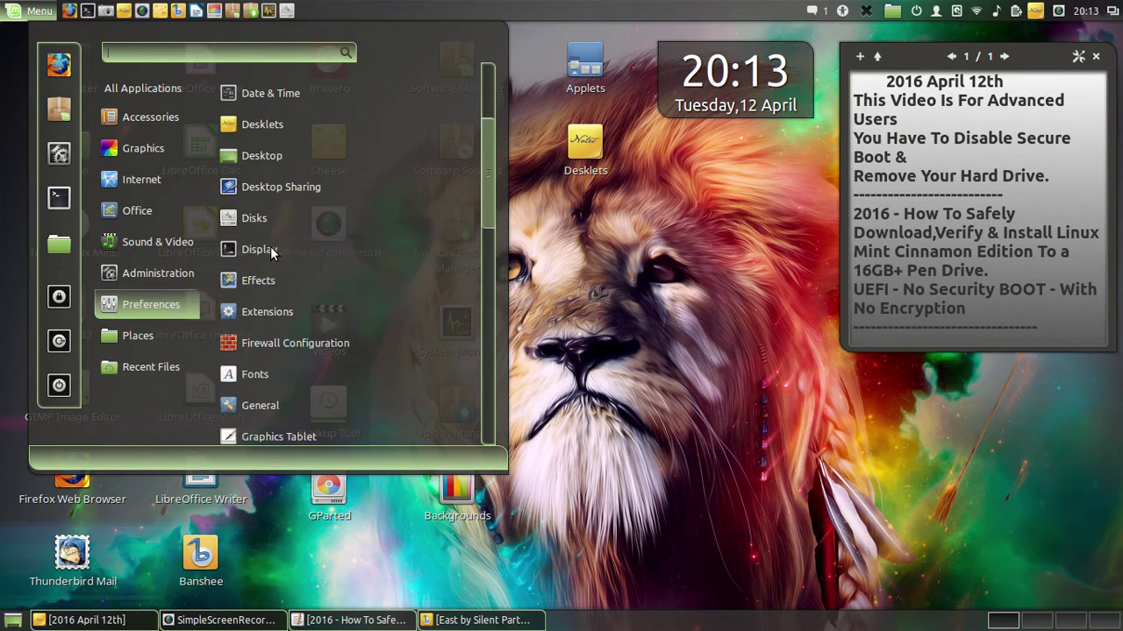
{"action": "right_click", "coordinate": [258, 223]}
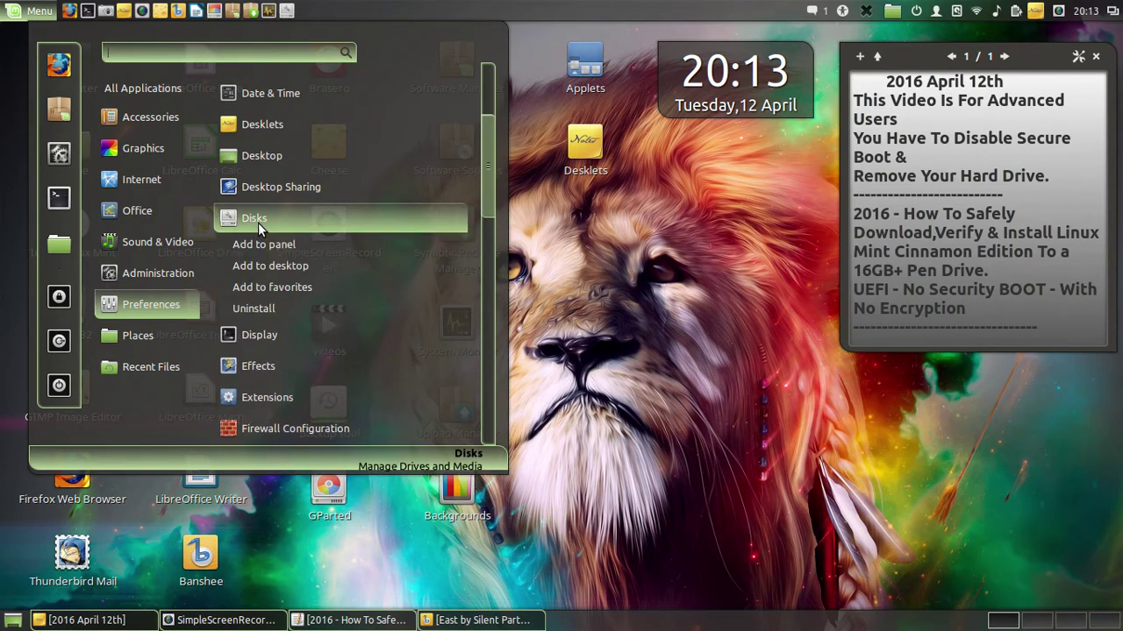
{"action": "left_click", "coordinate": [267, 268]}
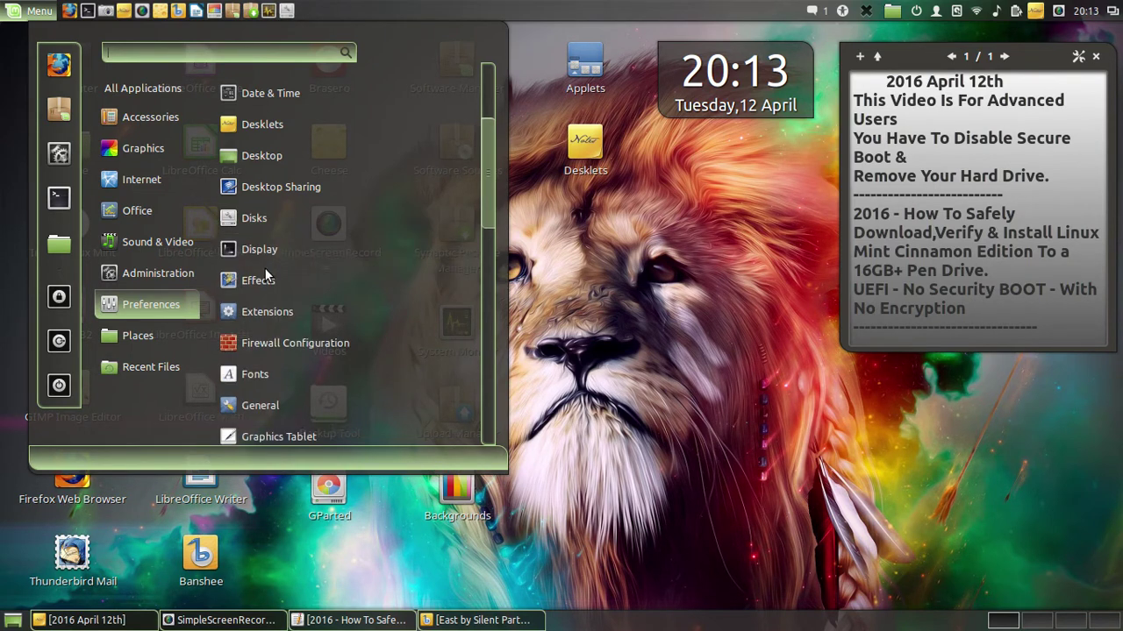
- Add Effects from the Preferences applications to the desktop, and Firewall Configuration to both the panel and the desktop
{"action": "right_click", "coordinate": [249, 281]}
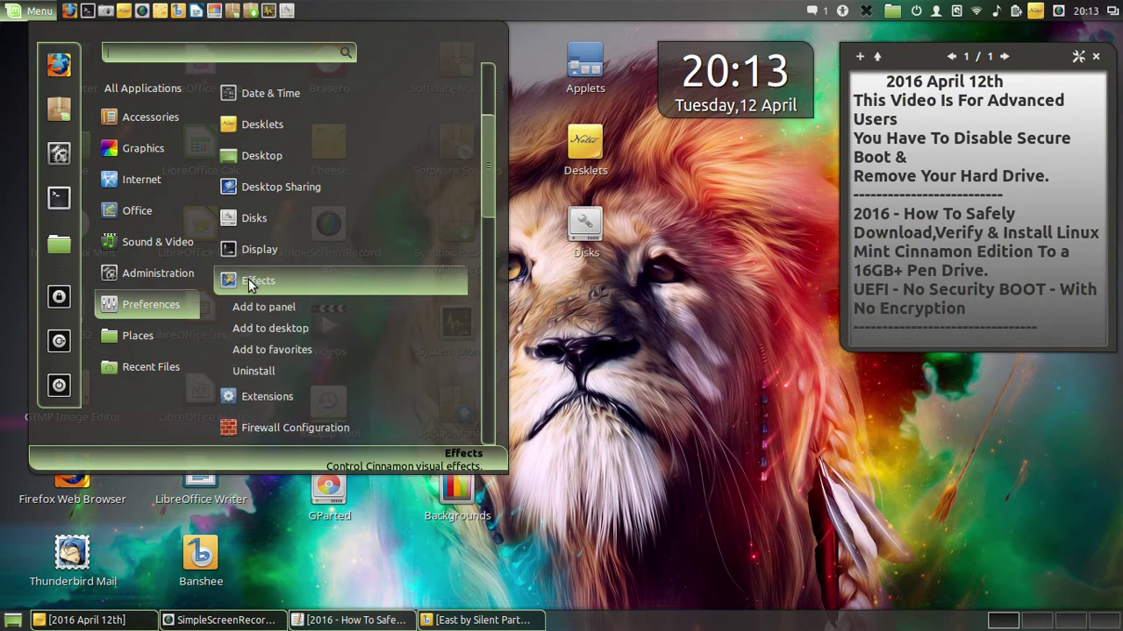
{"action": "left_click", "coordinate": [261, 325]}
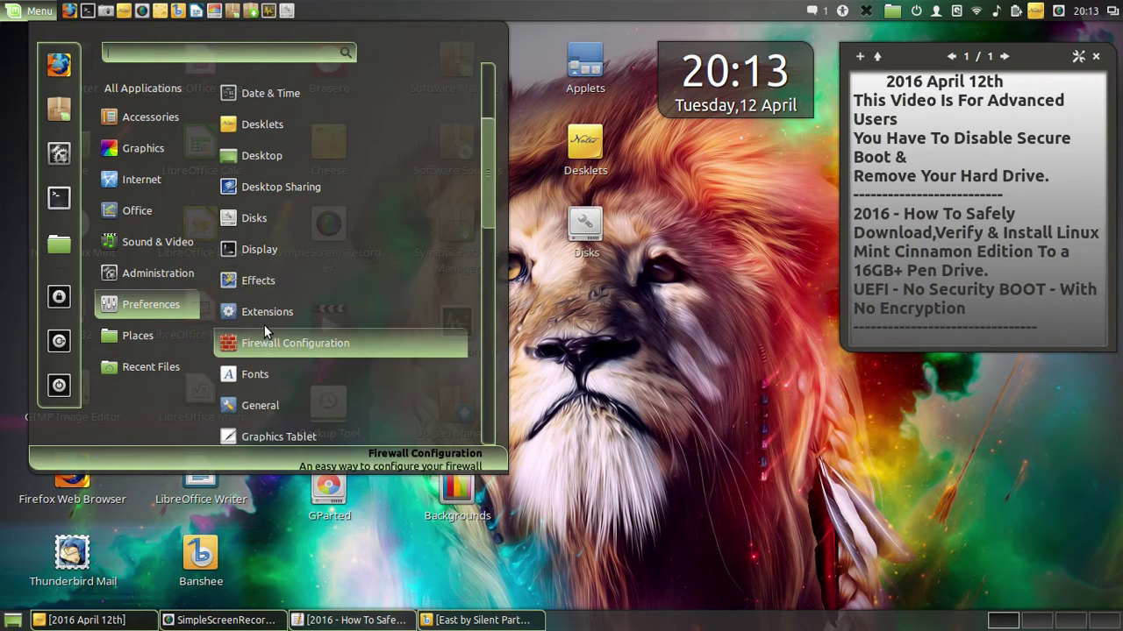
{"action": "right_click", "coordinate": [257, 336]}
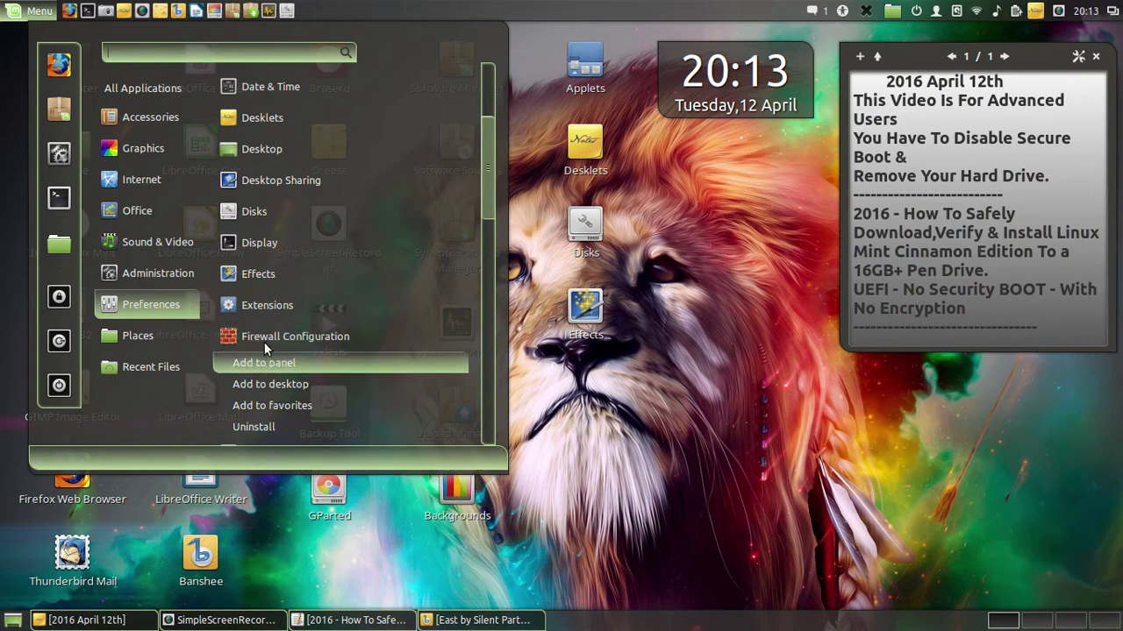
{"action": "left_click", "coordinate": [264, 343]}
{"action": "right_click", "coordinate": [263, 337]}
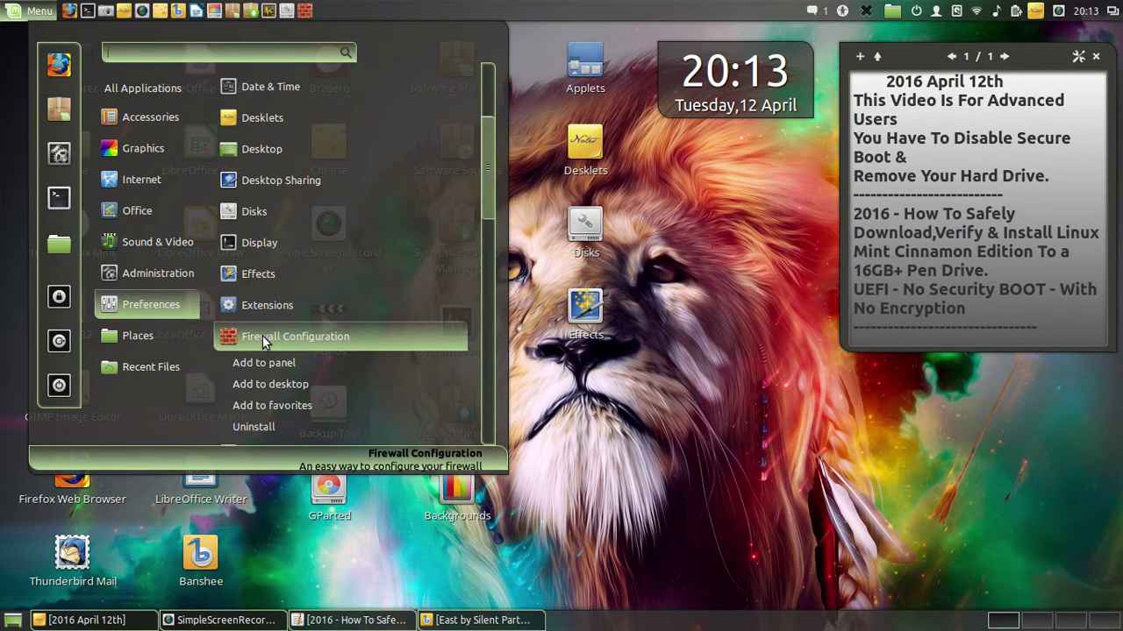
{"action": "left_click", "coordinate": [269, 383]}
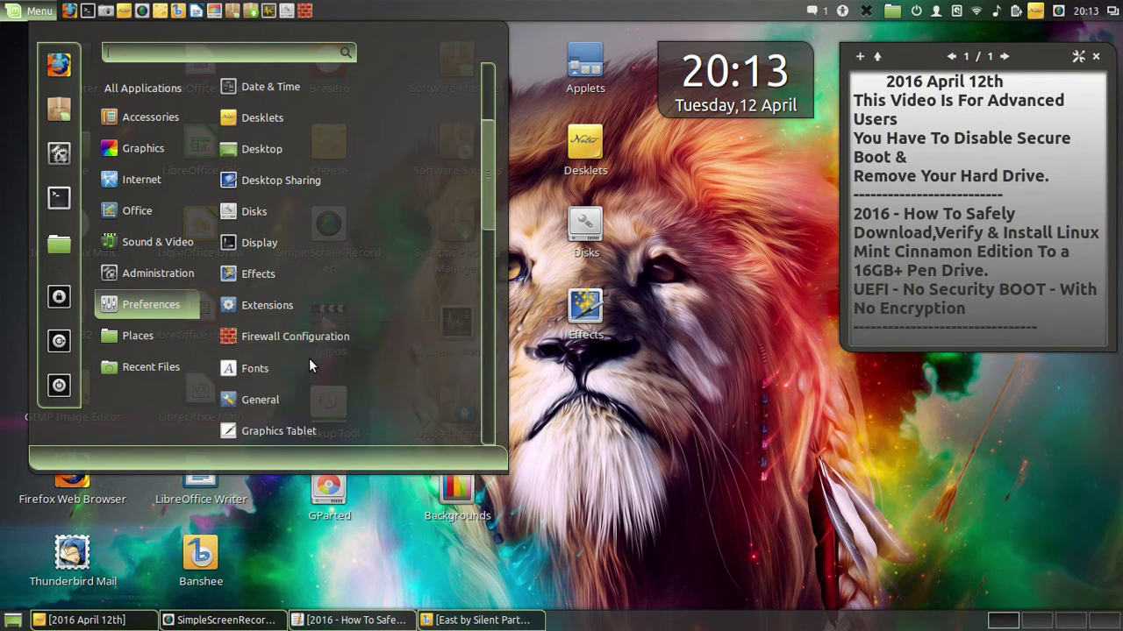
- Add desktop shortcuts for Hot Corners and Network from the Preferences applications
{"action": "scroll", "coordinate": [309, 358], "scroll_direction": "down", "scroll_amount": 3}
{"action": "scroll", "coordinate": [310, 355], "scroll_direction": "up", "scroll_amount": 1}
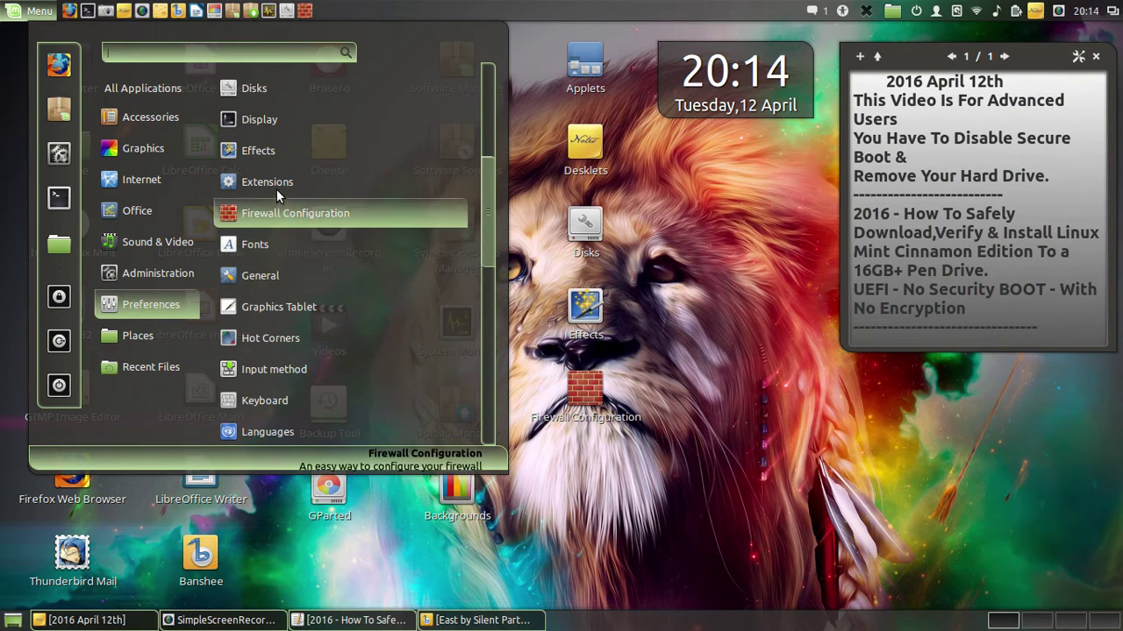
{"action": "right_click", "coordinate": [273, 152]}
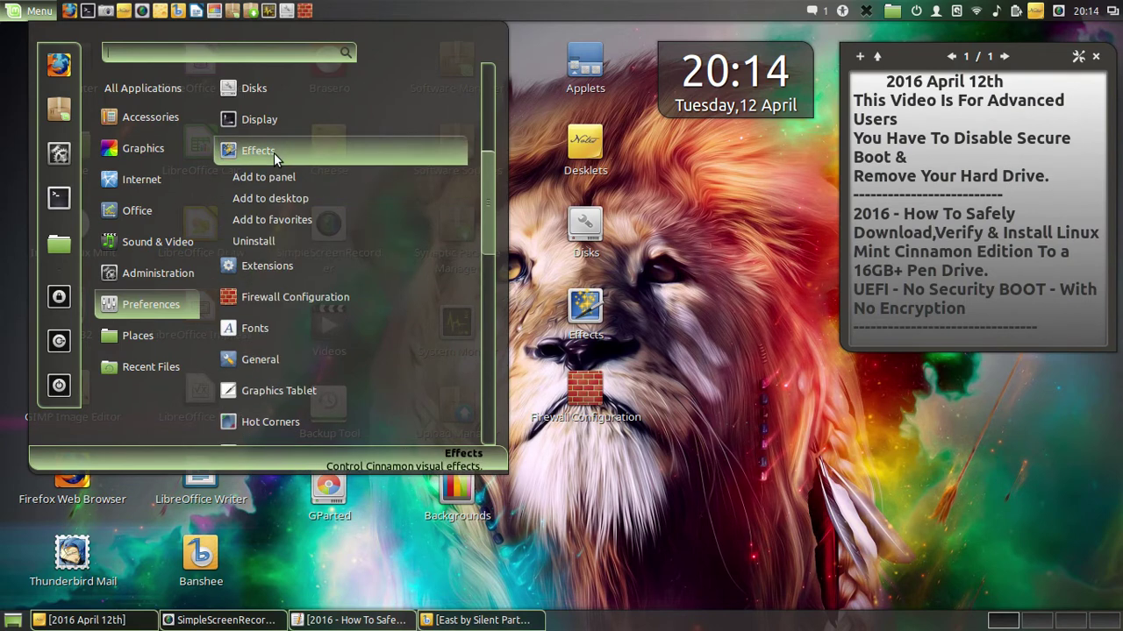
{"action": "left_click", "coordinate": [268, 176]}
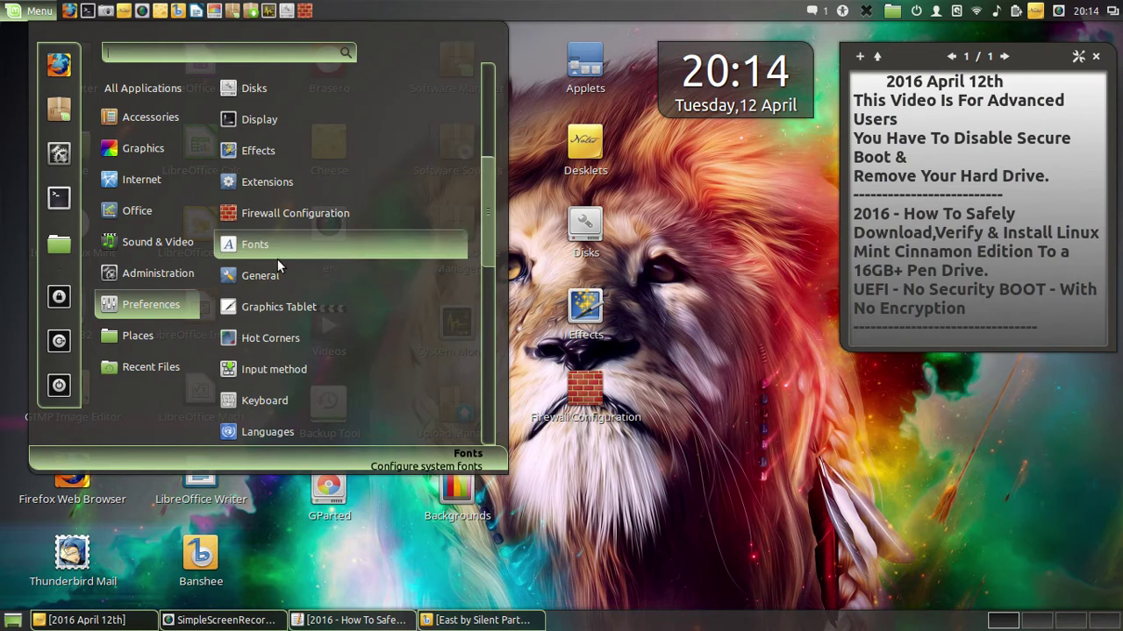
{"action": "right_click", "coordinate": [269, 338]}
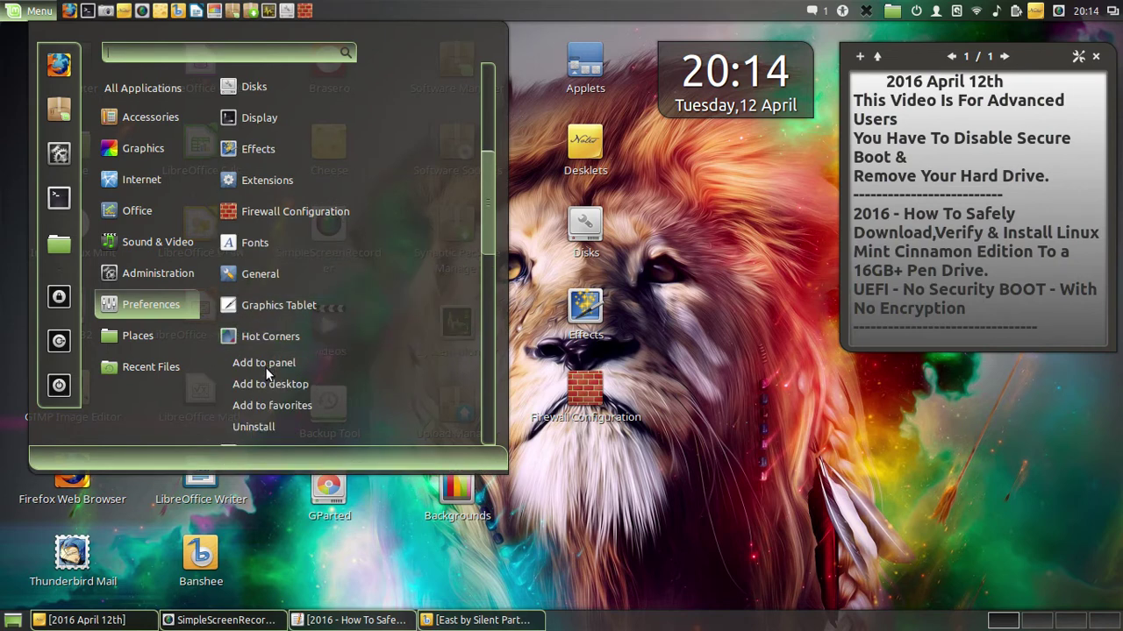
{"action": "left_click", "coordinate": [299, 384]}
{"action": "scroll", "coordinate": [300, 356], "scroll_direction": "down", "scroll_amount": 3}
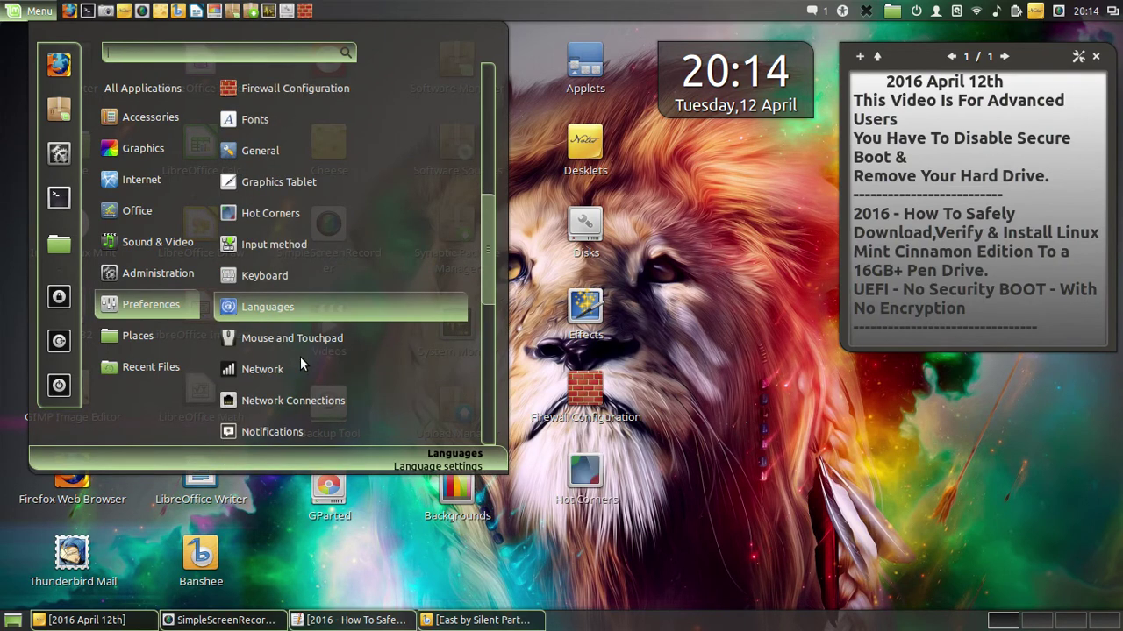
{"action": "right_click", "coordinate": [273, 362]}
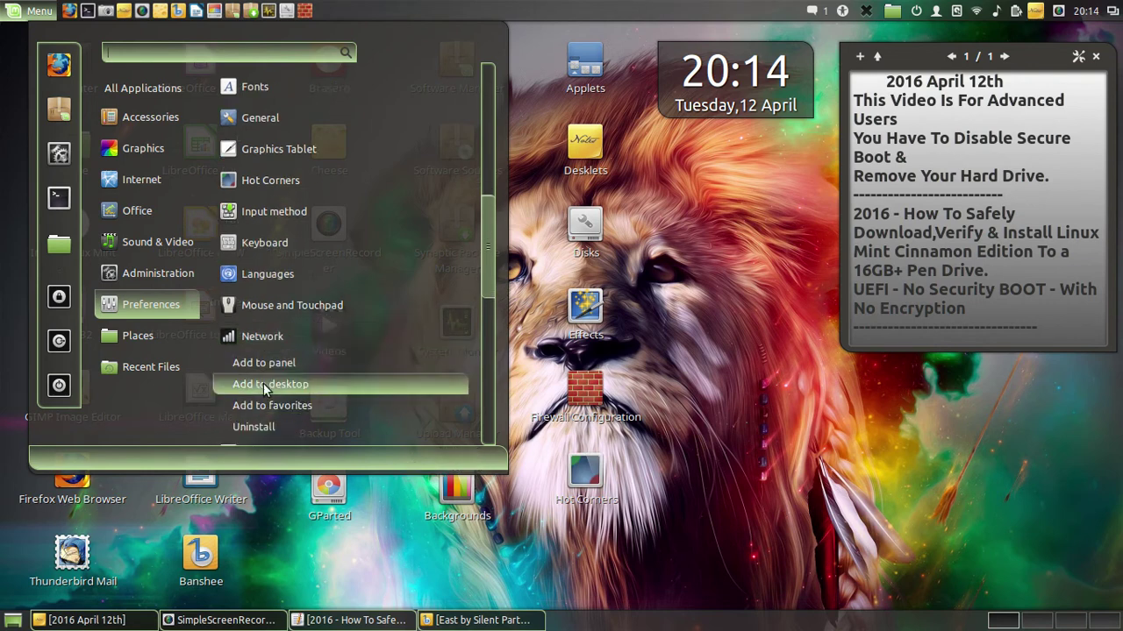
{"action": "left_click", "coordinate": [294, 383]}
- Add Power Management from the Preferences applications to both the panel and the desktop
{"action": "scroll", "coordinate": [290, 376], "scroll_direction": "down", "scroll_amount": 3}
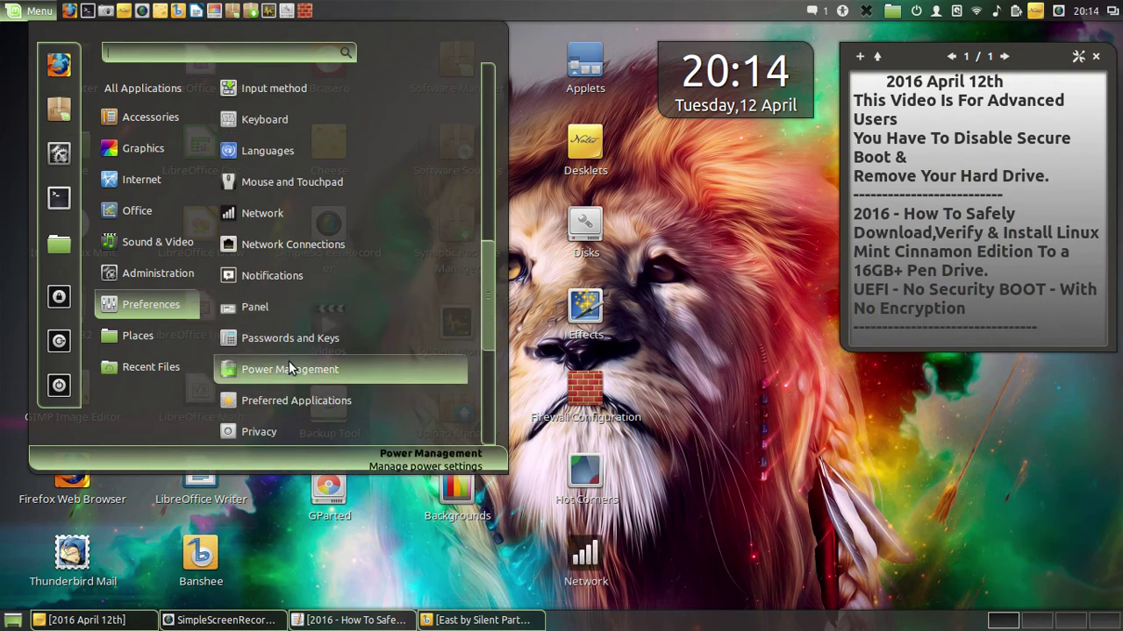
{"action": "right_click", "coordinate": [290, 369]}
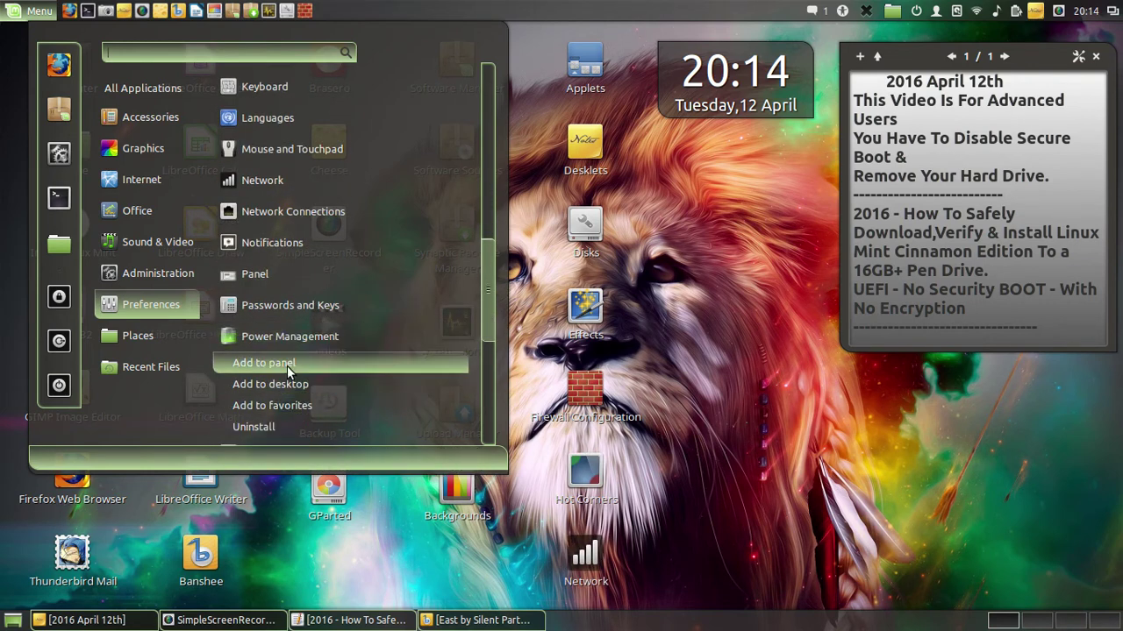
{"action": "left_click", "coordinate": [287, 366]}
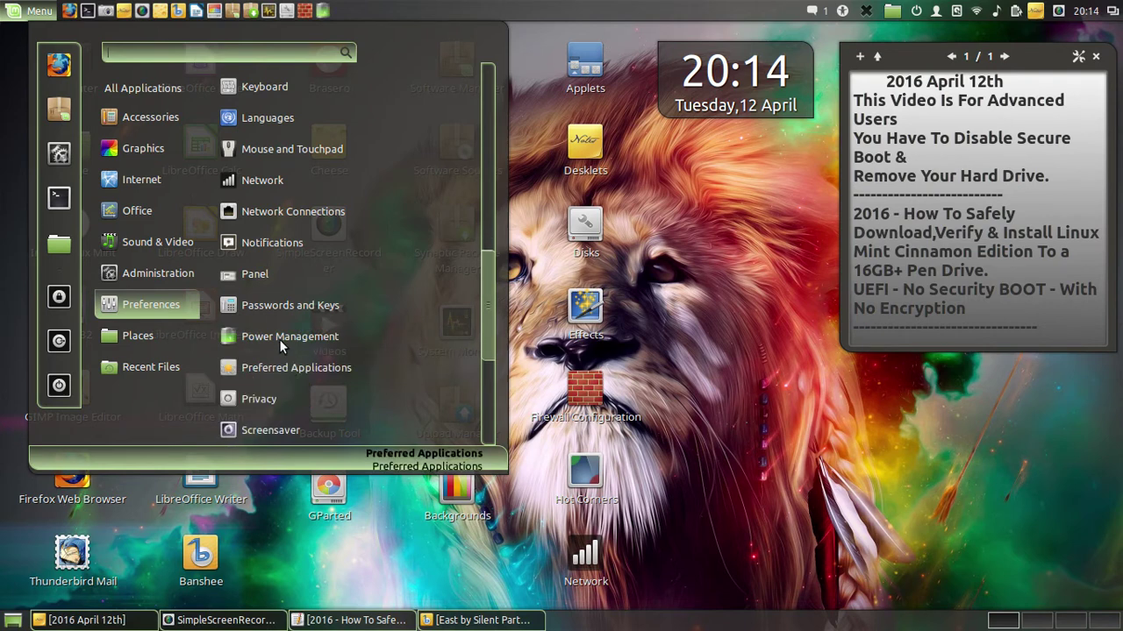
{"action": "right_click", "coordinate": [279, 340]}
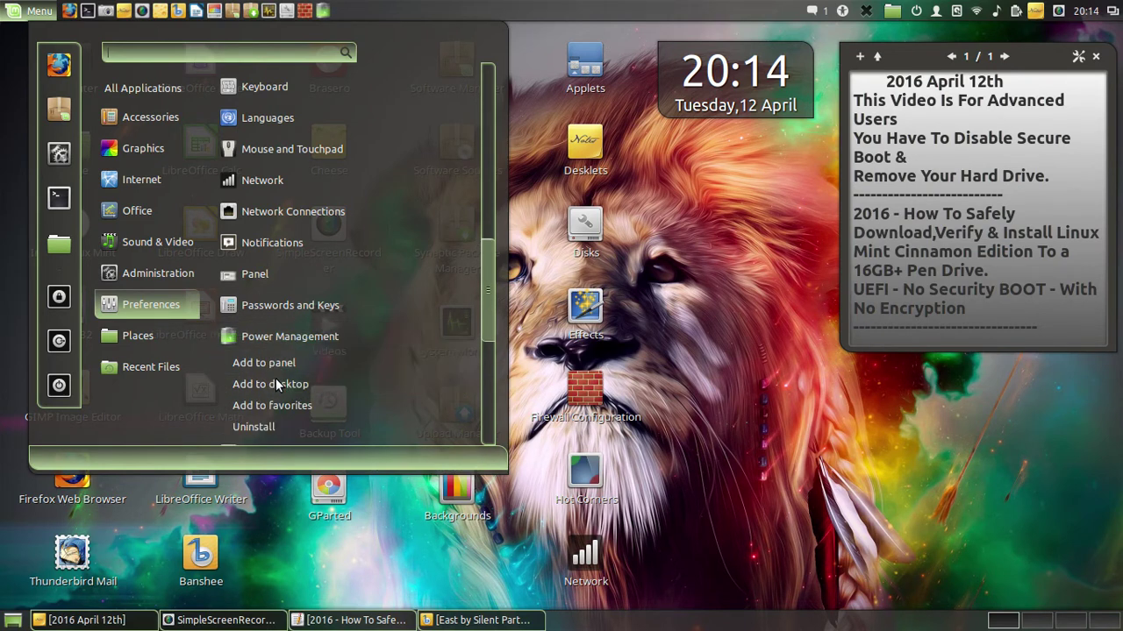
{"action": "right_click", "coordinate": [279, 334]}
- Add desktop shortcuts for Passwords and Keys and for Privacy from the Preferences applications
{"action": "right_click", "coordinate": [291, 309]}
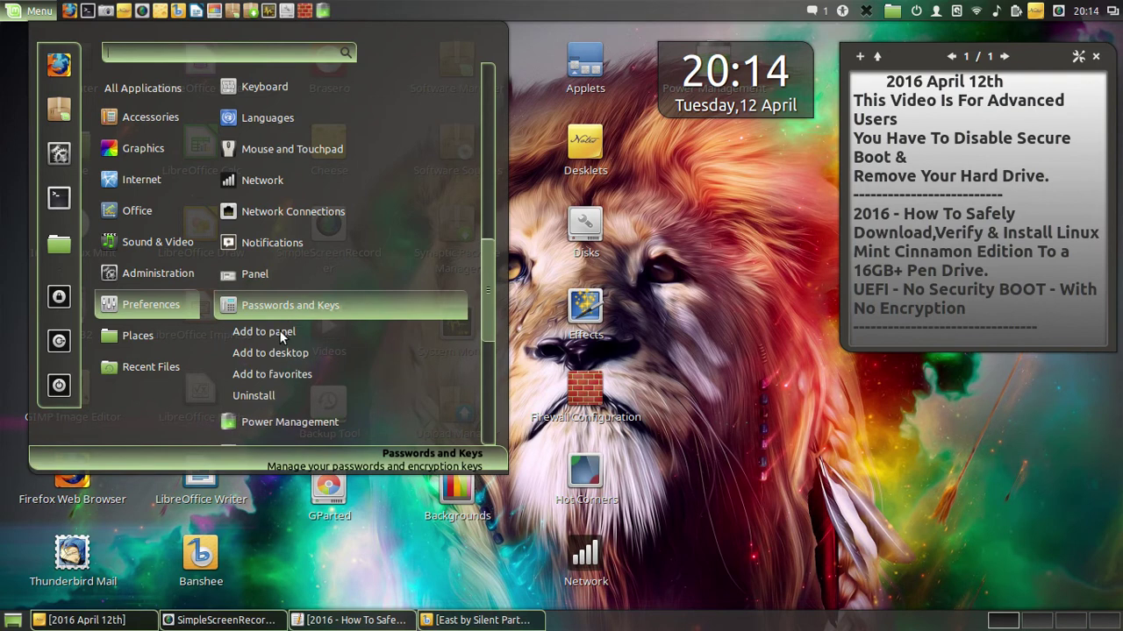
{"action": "left_click", "coordinate": [272, 353]}
{"action": "scroll", "coordinate": [299, 336], "scroll_direction": "down", "scroll_amount": 3}
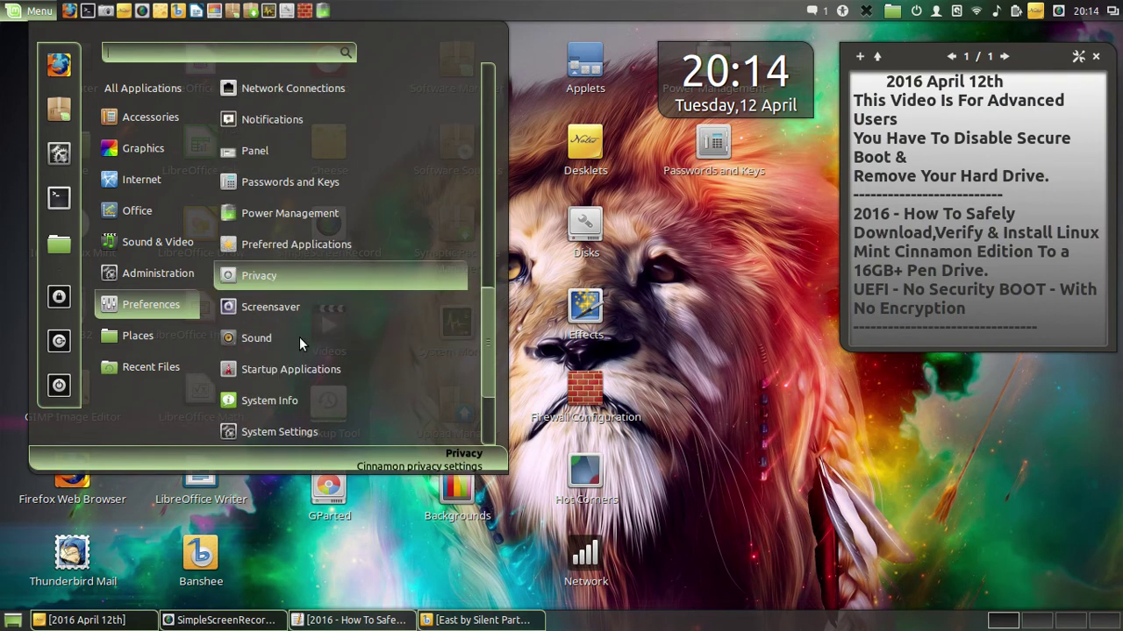
{"action": "right_click", "coordinate": [274, 276]}
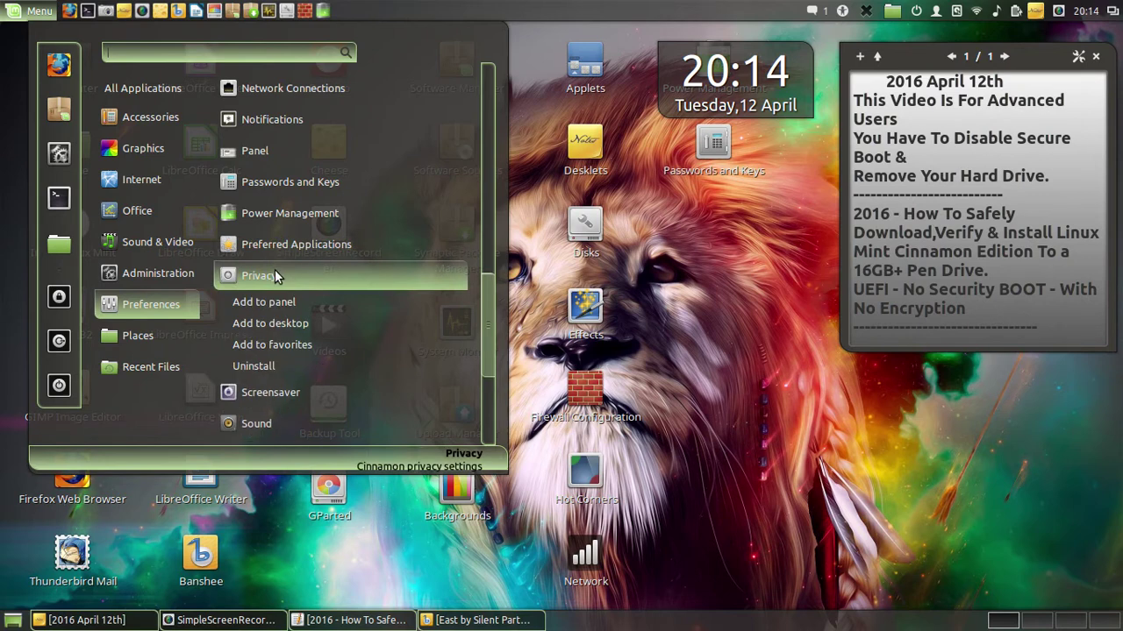
{"action": "left_click", "coordinate": [282, 321]}
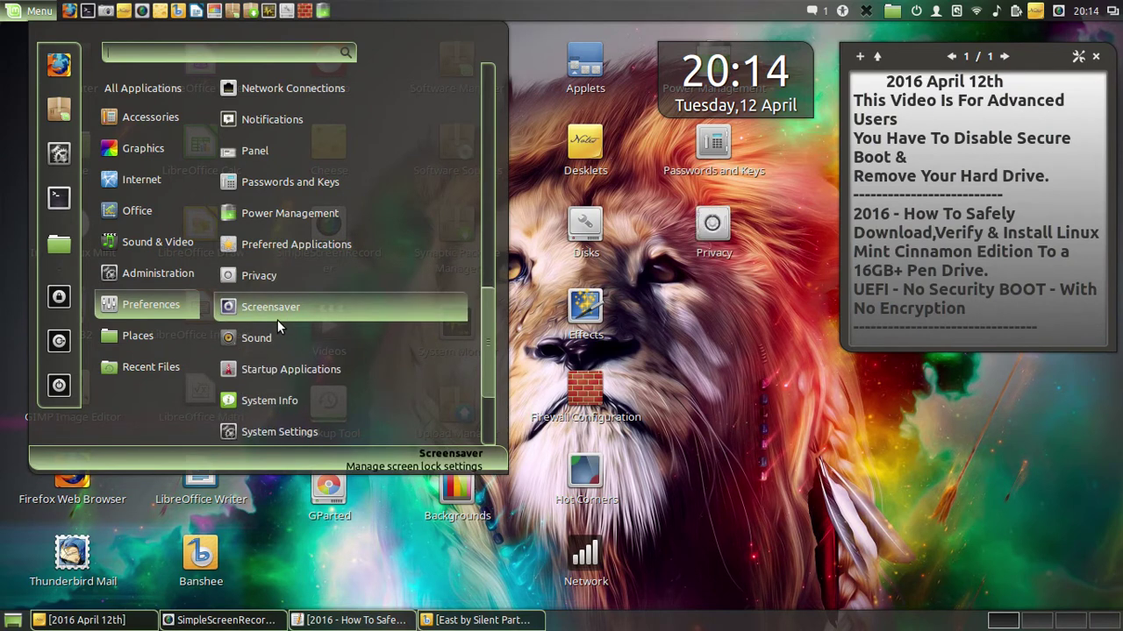
- Add Screensaver from the Preferences applications to both the panel and the desktop
{"action": "right_click", "coordinate": [276, 312]}
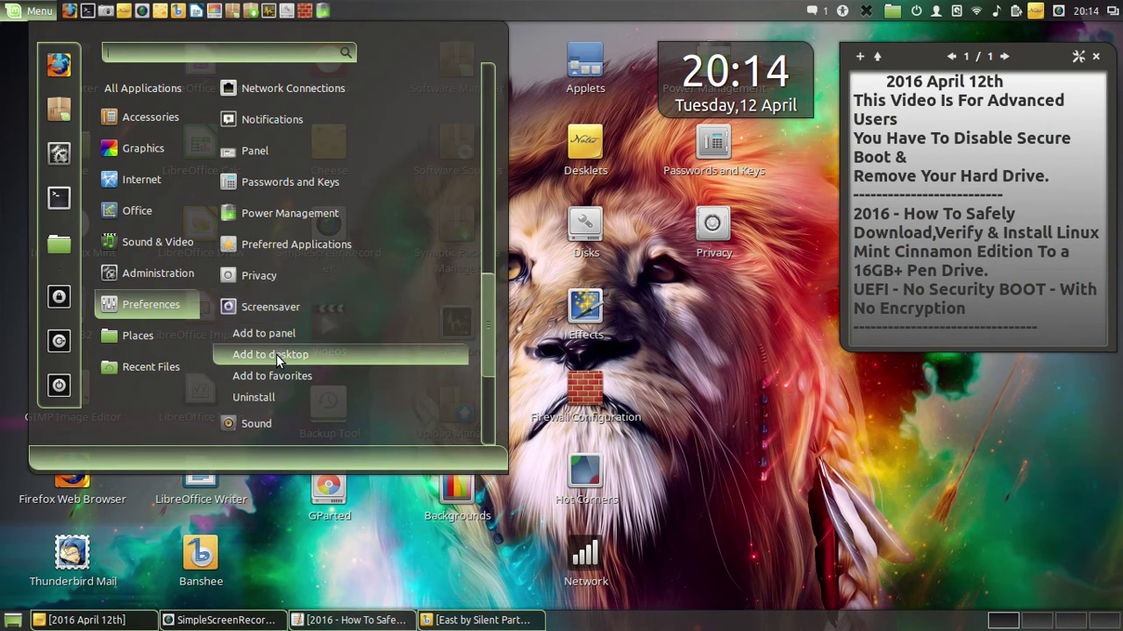
{"action": "left_click", "coordinate": [279, 335]}
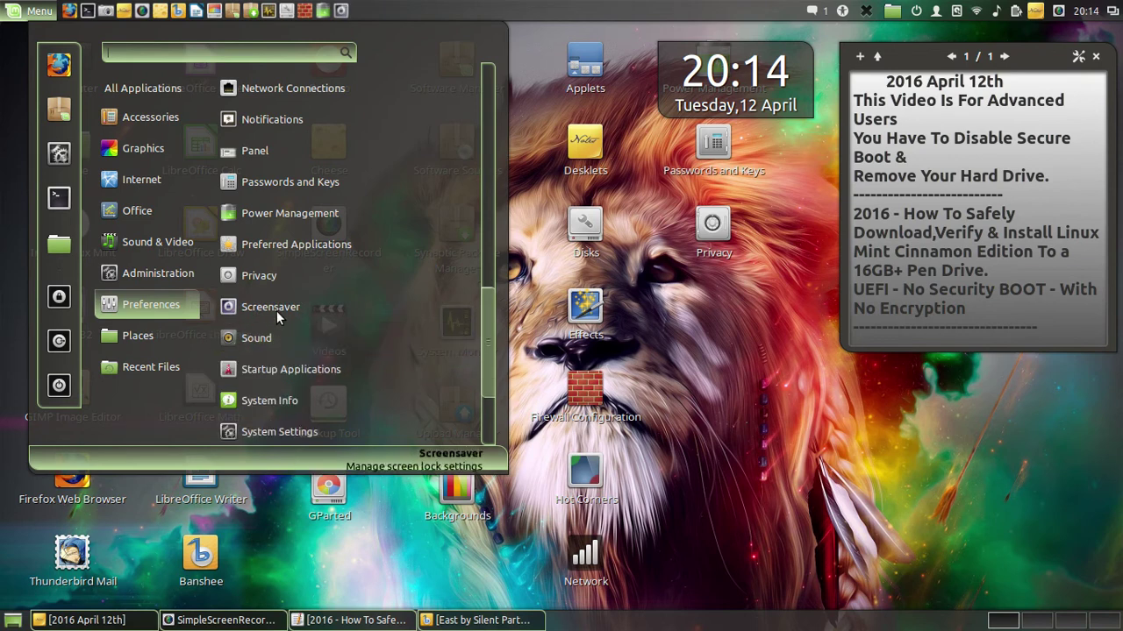
{"action": "right_click", "coordinate": [277, 310]}
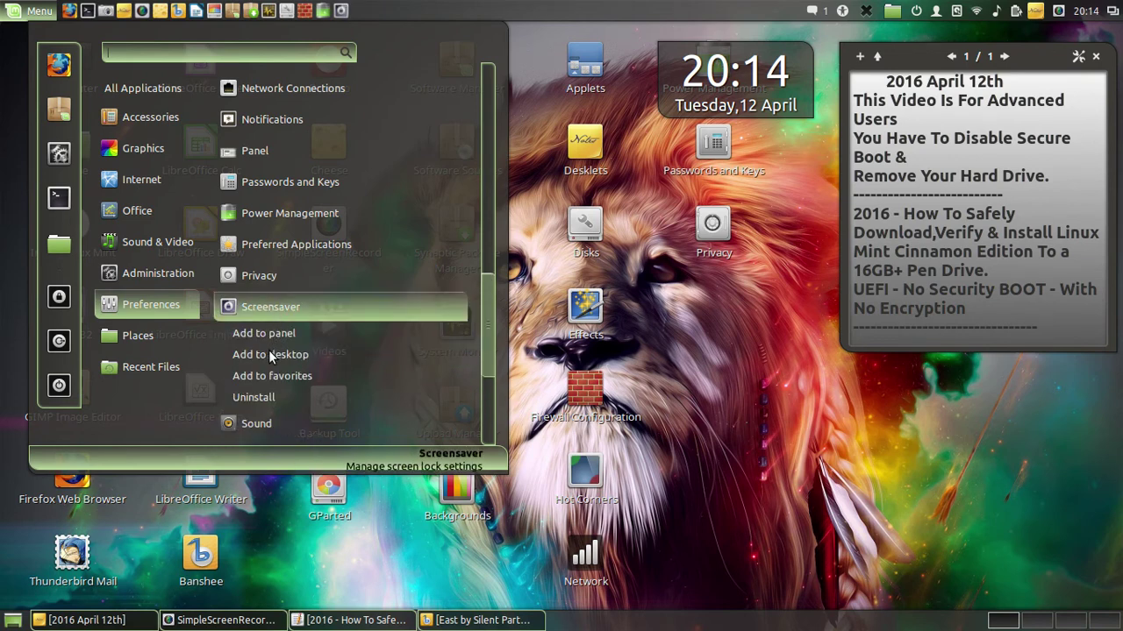
{"action": "left_click", "coordinate": [270, 355]}
- Add desktop shortcuts for Sound and Startup Applications from the Preferences applications
{"action": "right_click", "coordinate": [260, 340]}
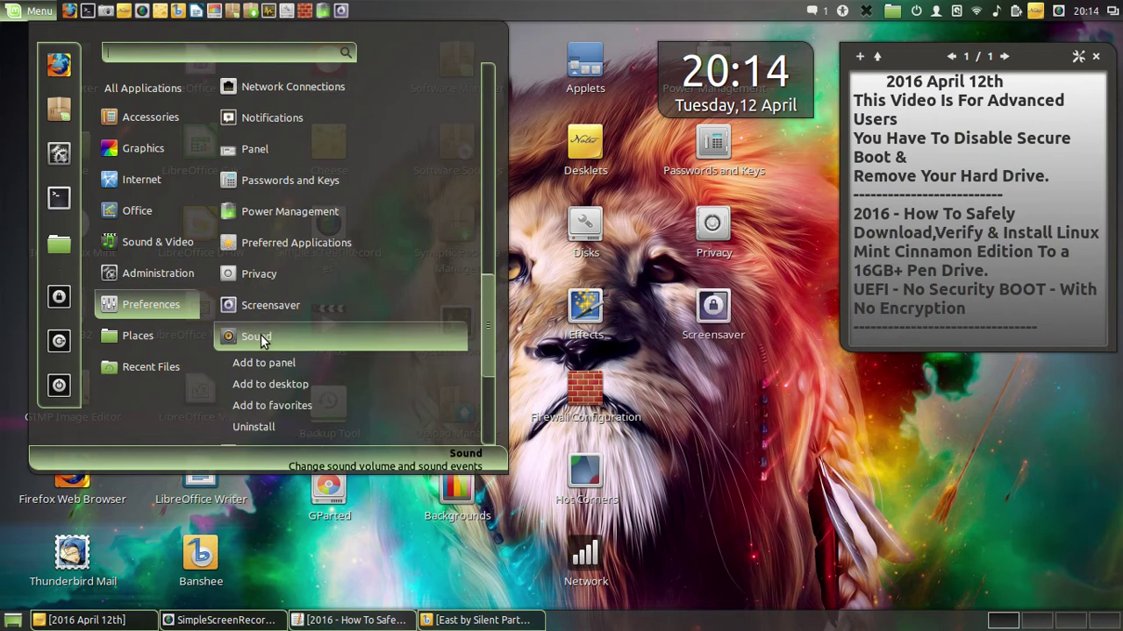
{"action": "left_click", "coordinate": [268, 384]}
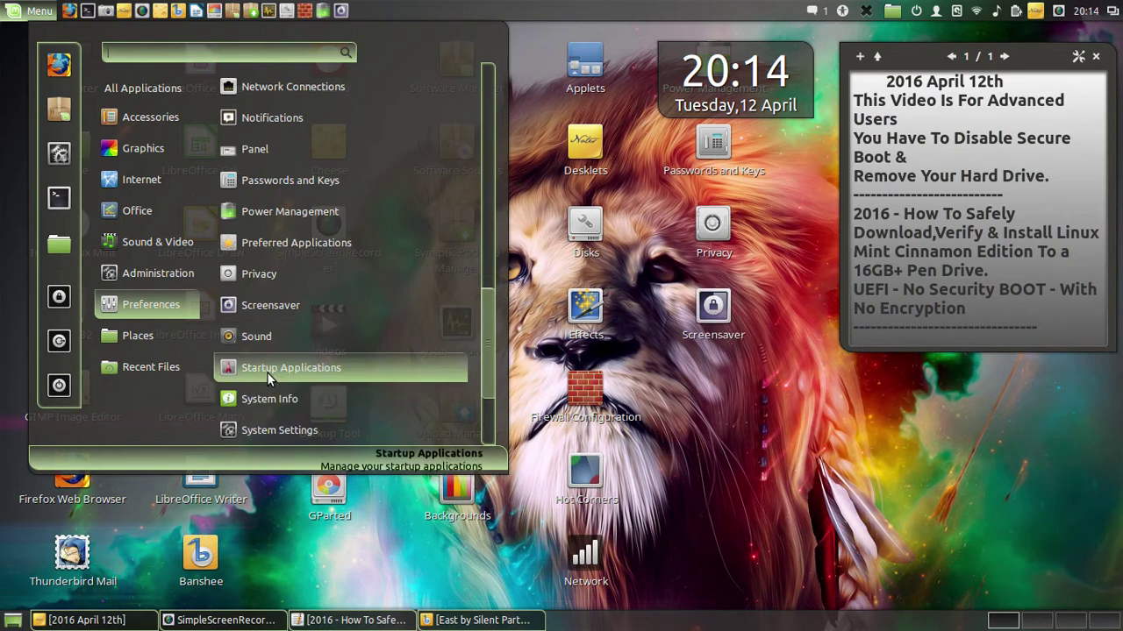
{"action": "right_click", "coordinate": [267, 369]}
{"action": "left_click", "coordinate": [268, 384]}
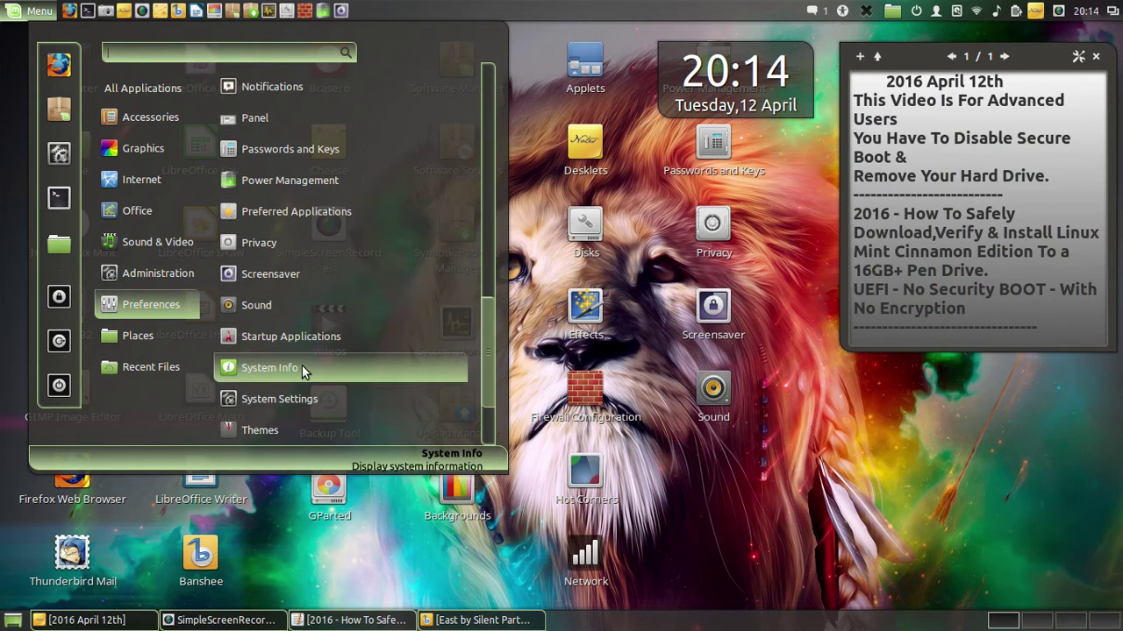
- Add a desktop shortcut for System Info from the Preferences applications
{"action": "scroll", "coordinate": [301, 371], "scroll_direction": "down", "scroll_amount": 1}
{"action": "right_click", "coordinate": [285, 311]}
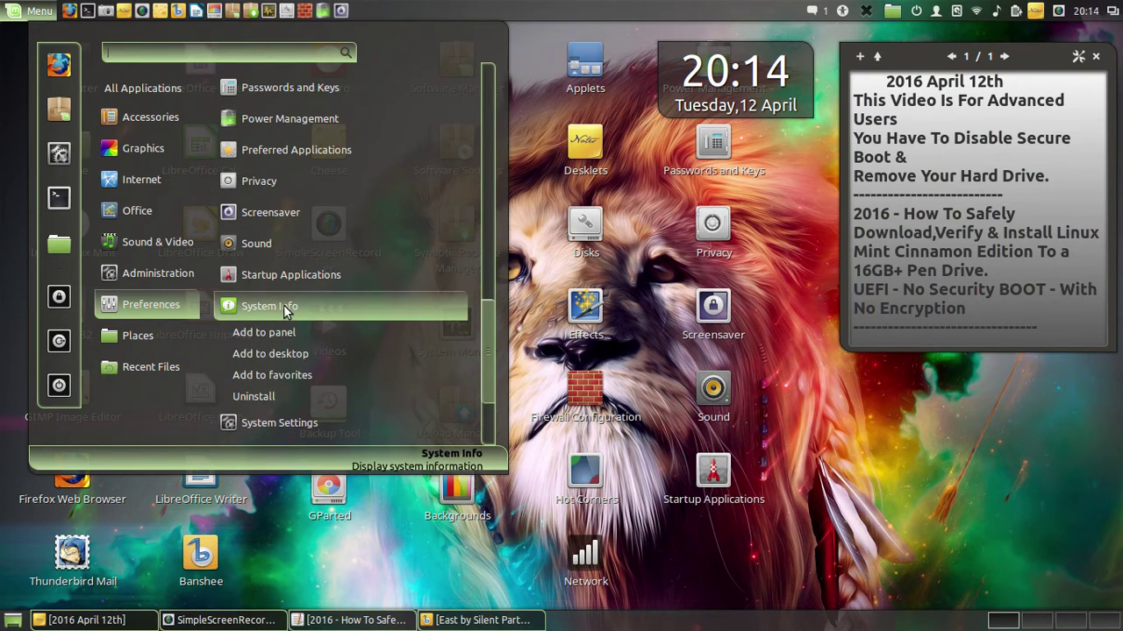
{"action": "left_click", "coordinate": [279, 355]}
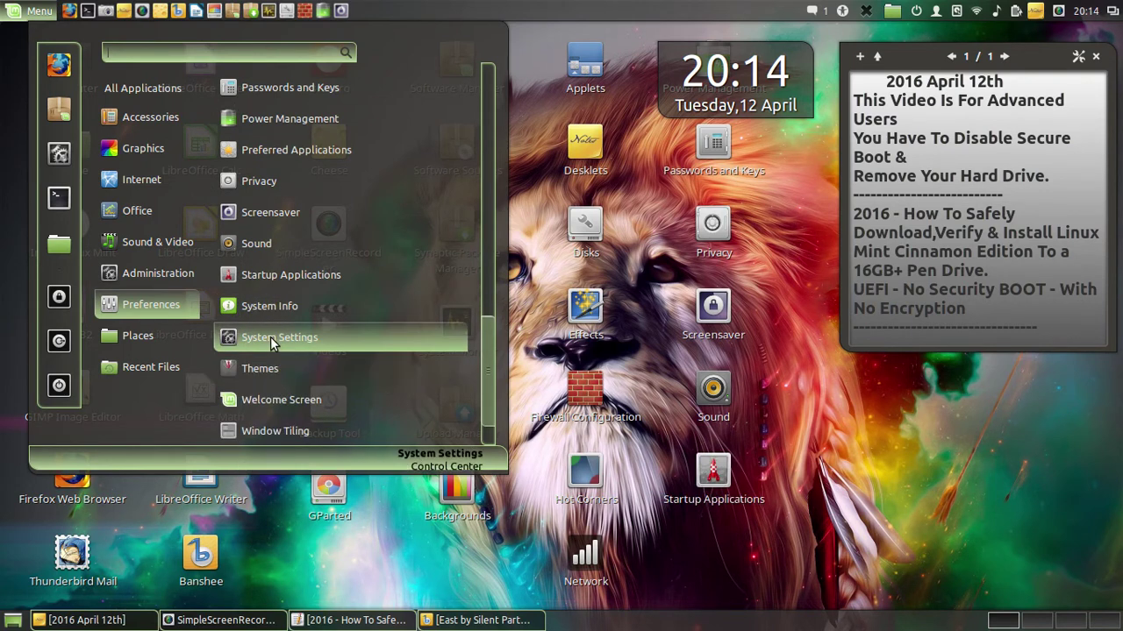
- Add System Settings from the Preferences applications to both the panel and the desktop
{"action": "right_click", "coordinate": [276, 337]}
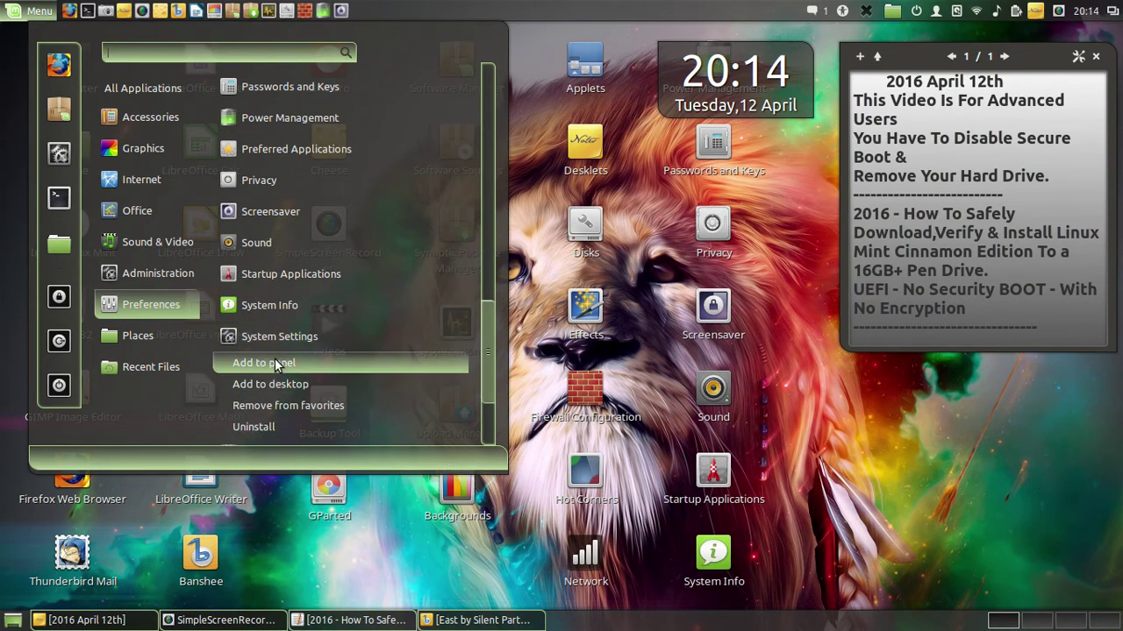
{"action": "left_click", "coordinate": [275, 364]}
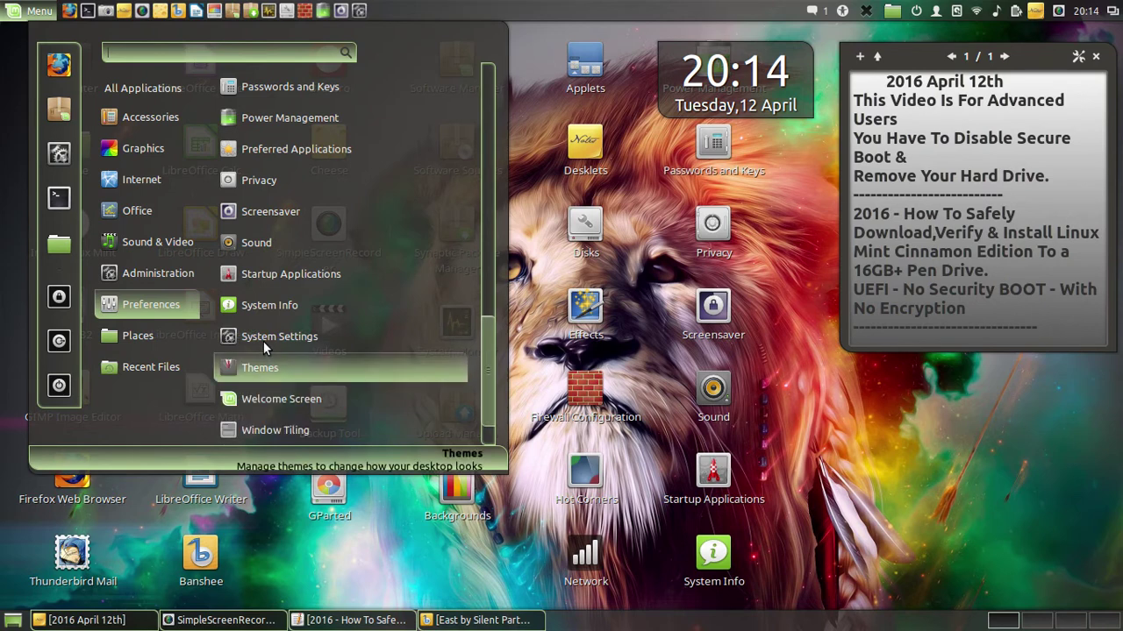
{"action": "right_click", "coordinate": [266, 337]}
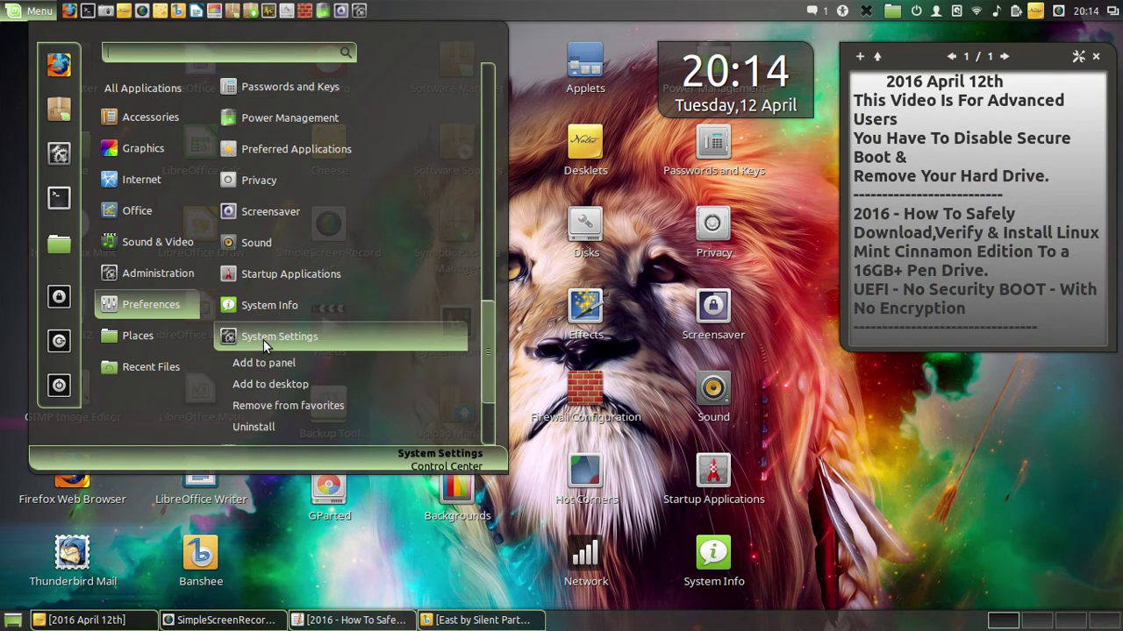
{"action": "left_click", "coordinate": [267, 386]}
- Add desktop shortcuts for Themes and Welcome Screen from the Preferences applications
{"action": "right_click", "coordinate": [267, 386]}
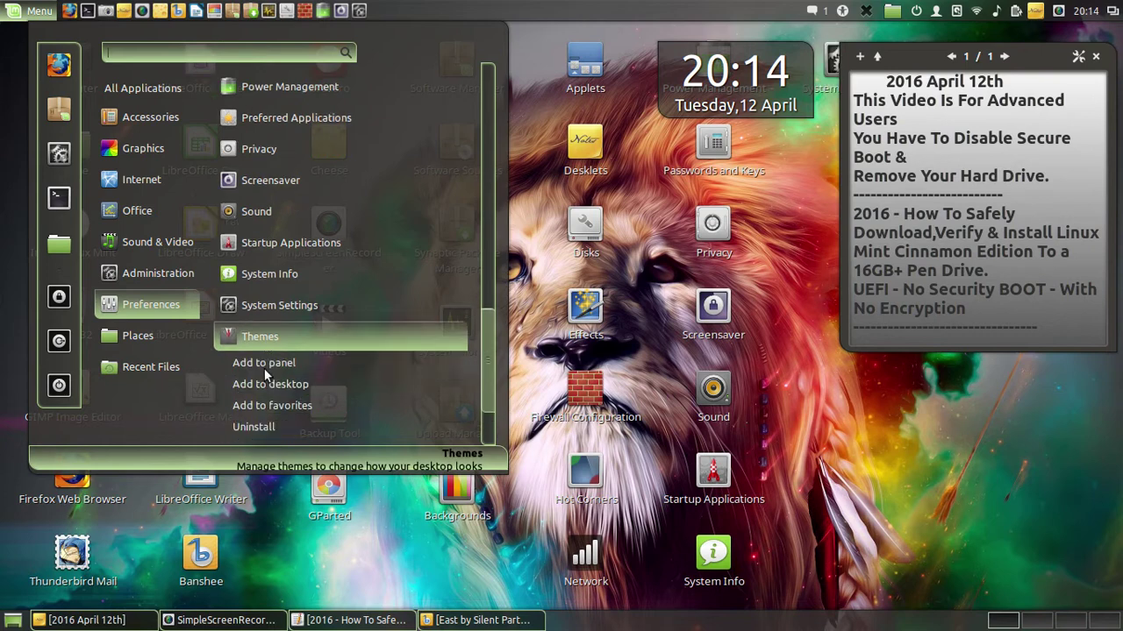
{"action": "left_click", "coordinate": [266, 386]}
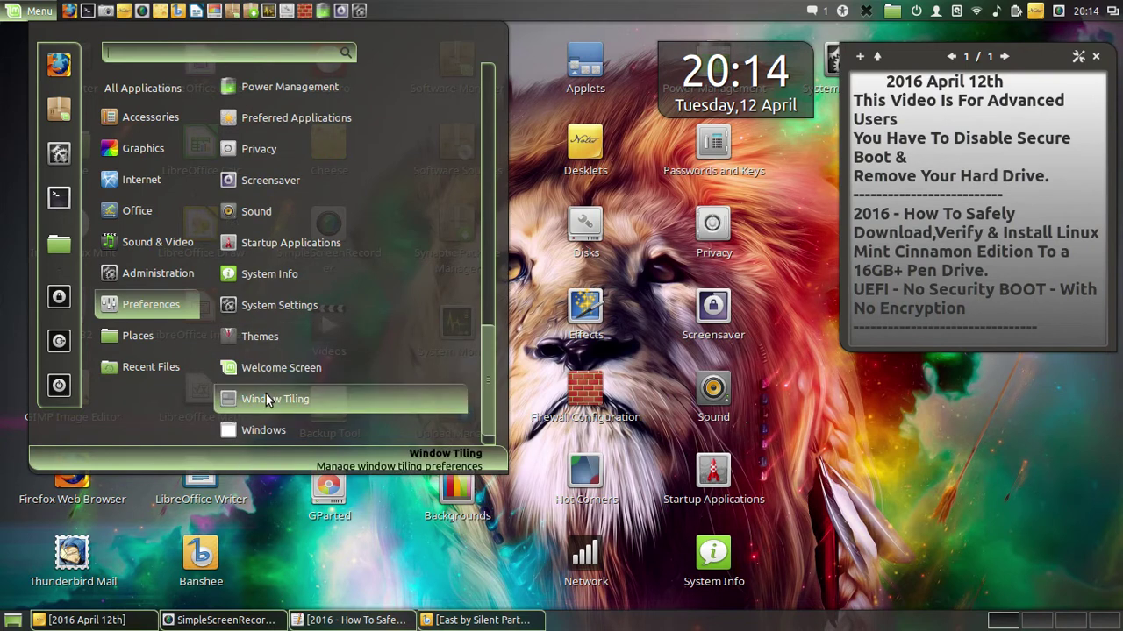
{"action": "right_click", "coordinate": [278, 376]}
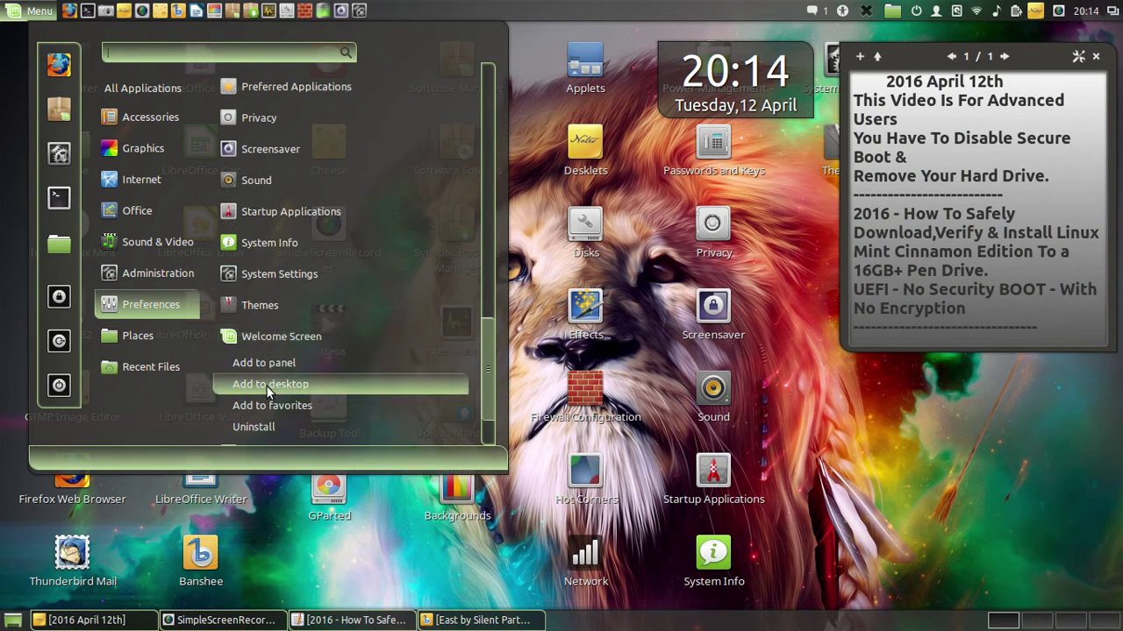
{"action": "left_click", "coordinate": [269, 386]}
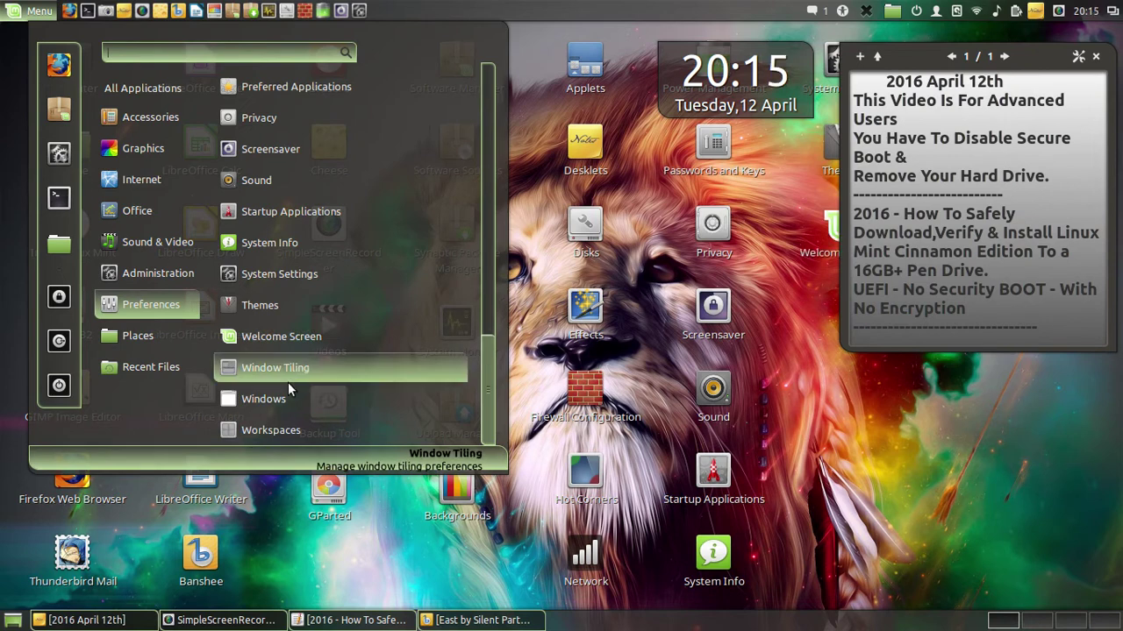
- Add a desktop shortcut for Workspaces from the Preferences applications
{"action": "right_click", "coordinate": [270, 431]}
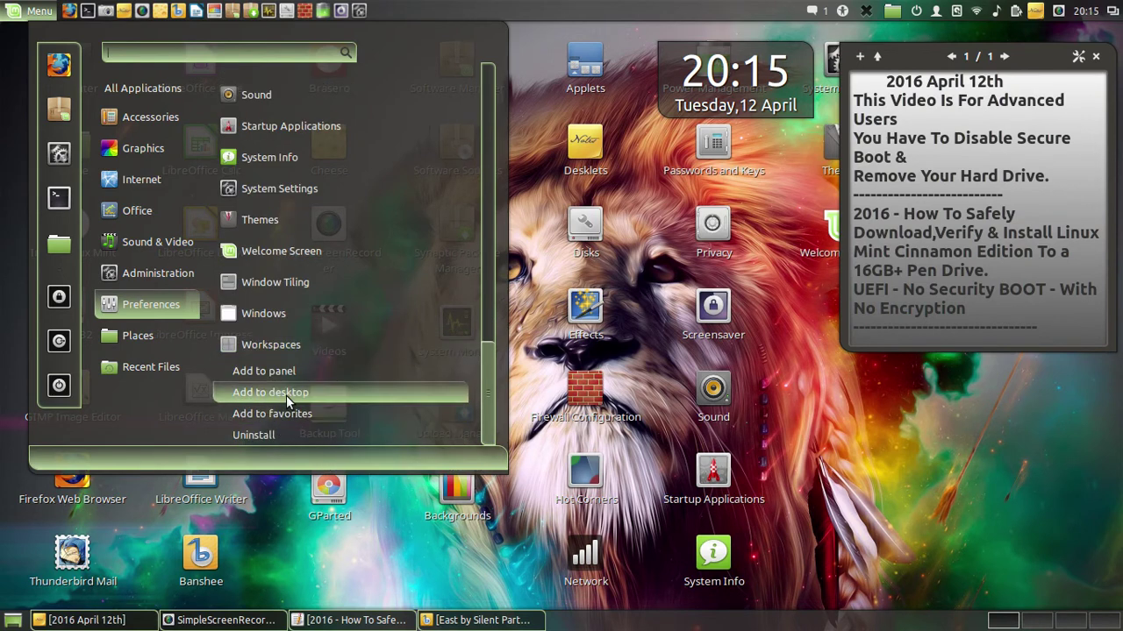
{"action": "left_click", "coordinate": [288, 395]}
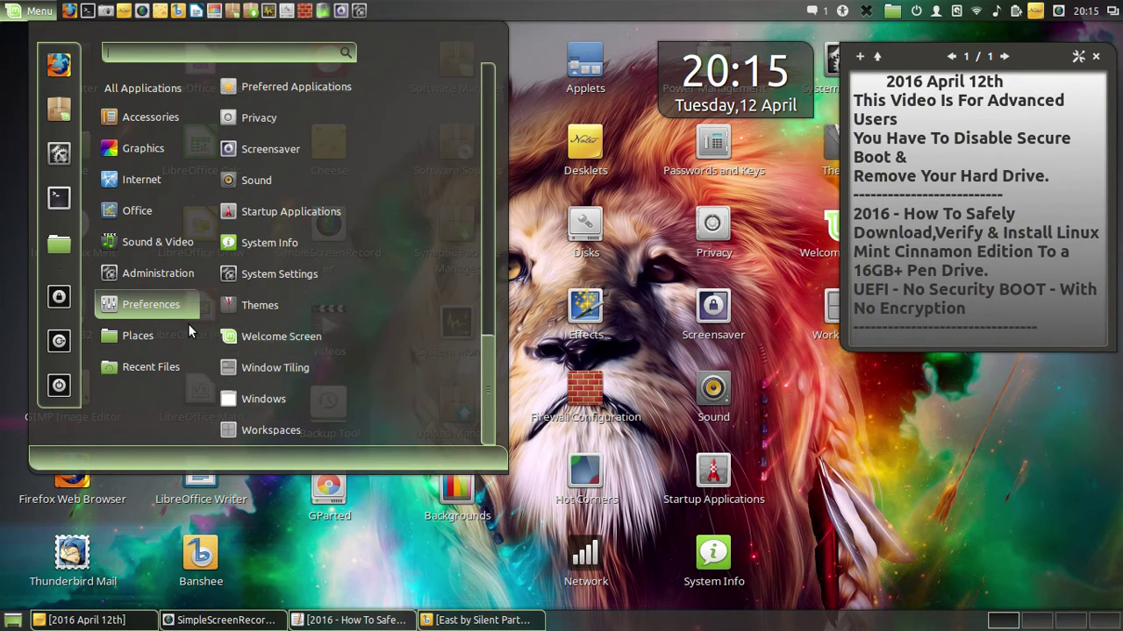
- Add a desktop shortcut for Backup Tool from the full list of applications
{"action": "mouse_move", "coordinate": [152, 278]}
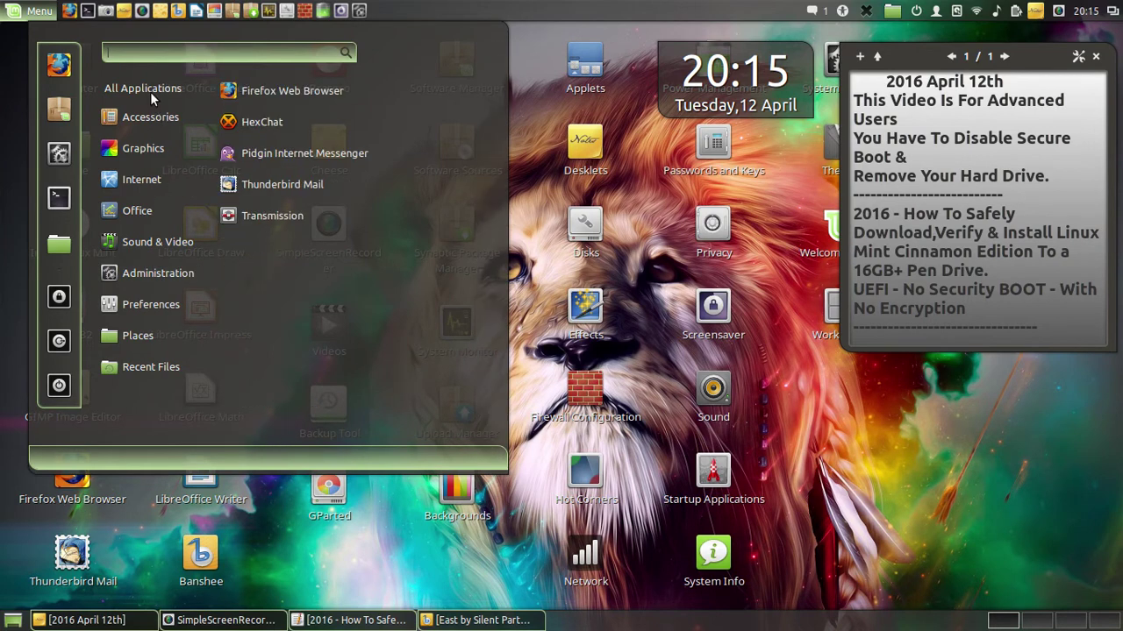
{"action": "mouse_move", "coordinate": [150, 97]}
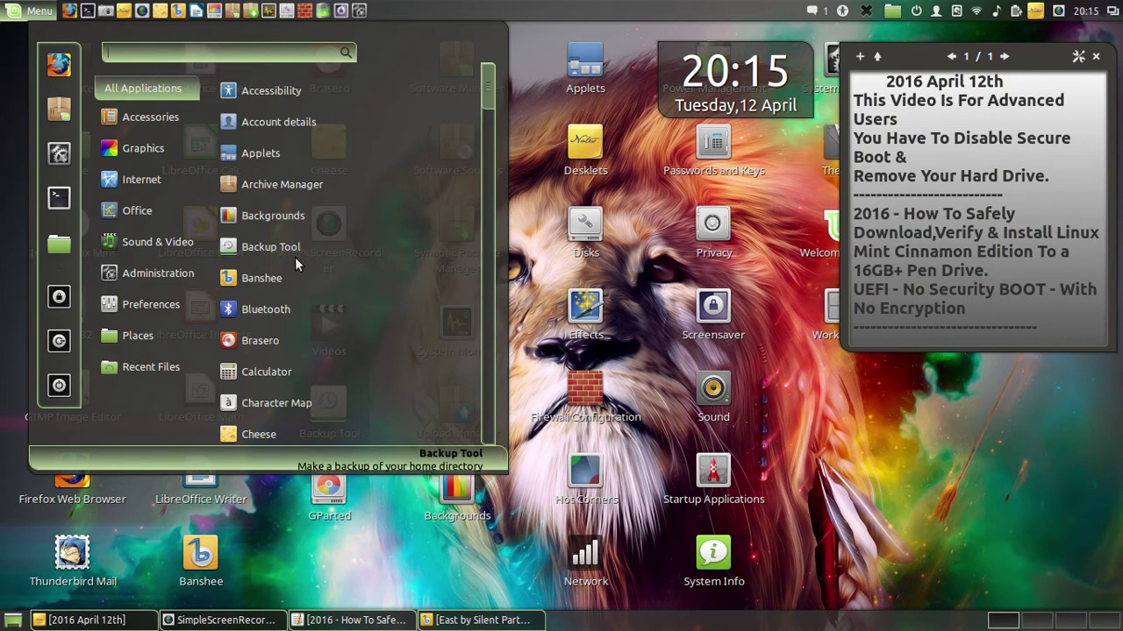
{"action": "scroll", "coordinate": [293, 296], "scroll_direction": "down", "scroll_amount": 1}
{"action": "scroll", "coordinate": [295, 303], "scroll_direction": "up", "scroll_amount": 1}
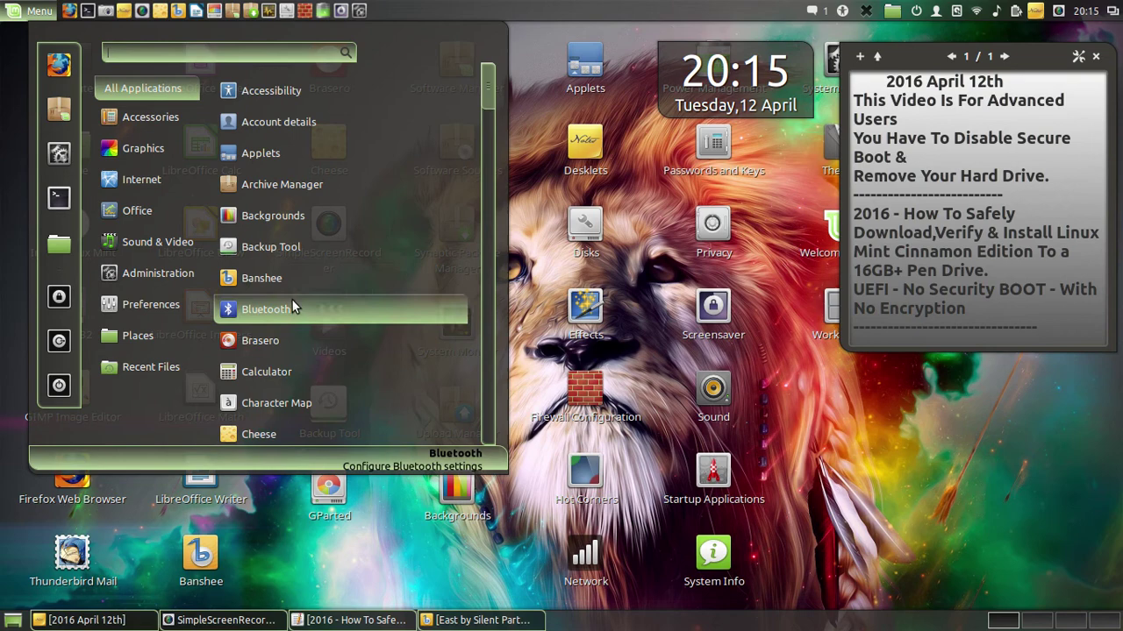
{"action": "right_click", "coordinate": [282, 248]}
{"action": "left_click", "coordinate": [287, 294]}
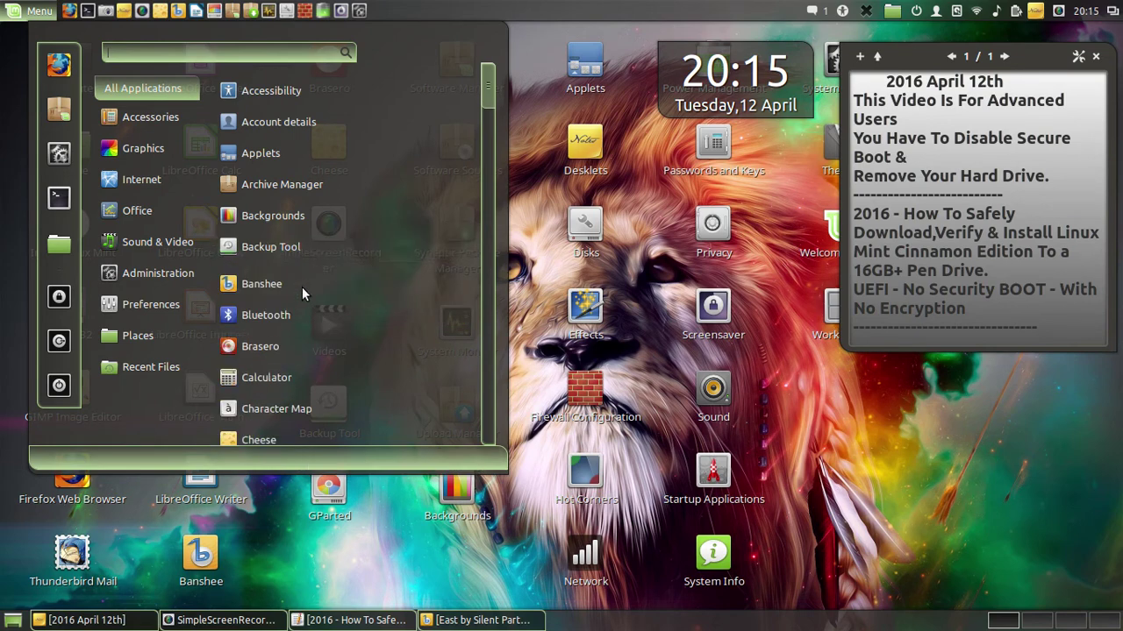
- Add Calculator from the full list of applications to both the panel and the desktop
{"action": "scroll", "coordinate": [304, 299], "scroll_direction": "down", "scroll_amount": 2}
{"action": "scroll", "coordinate": [300, 309], "scroll_direction": "down", "scroll_amount": 1}
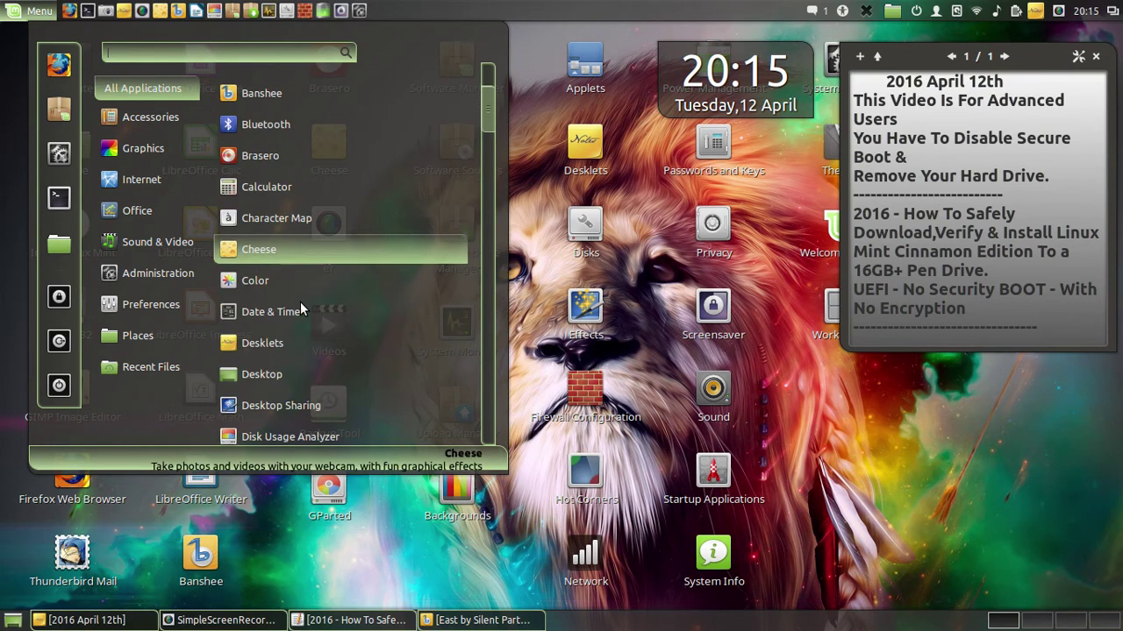
{"action": "right_click", "coordinate": [282, 198]}
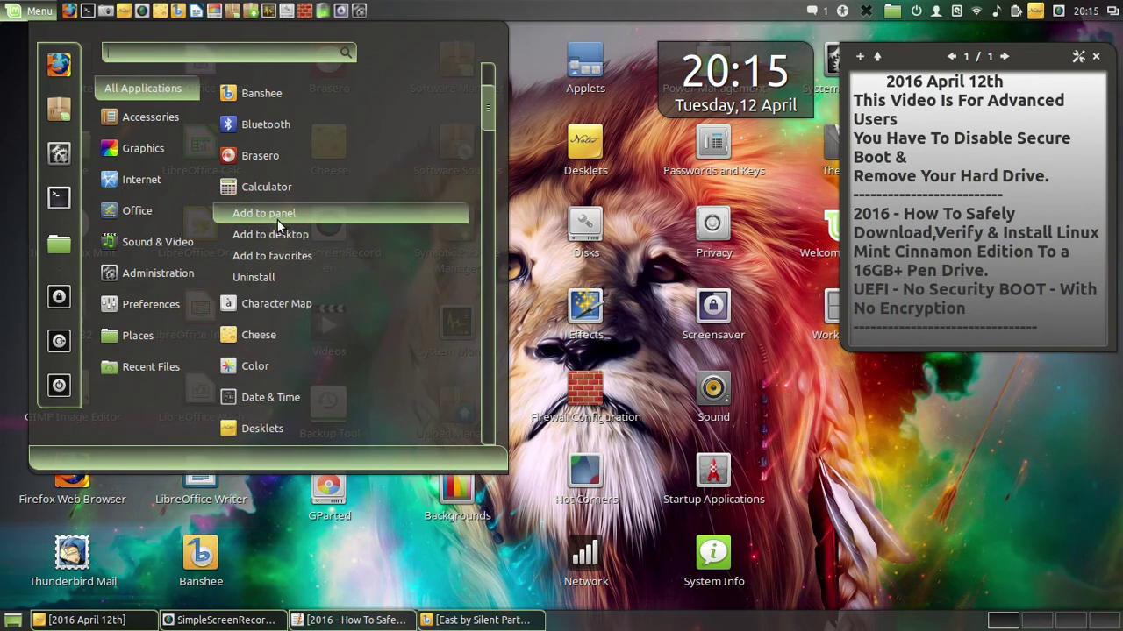
{"action": "left_click", "coordinate": [278, 220]}
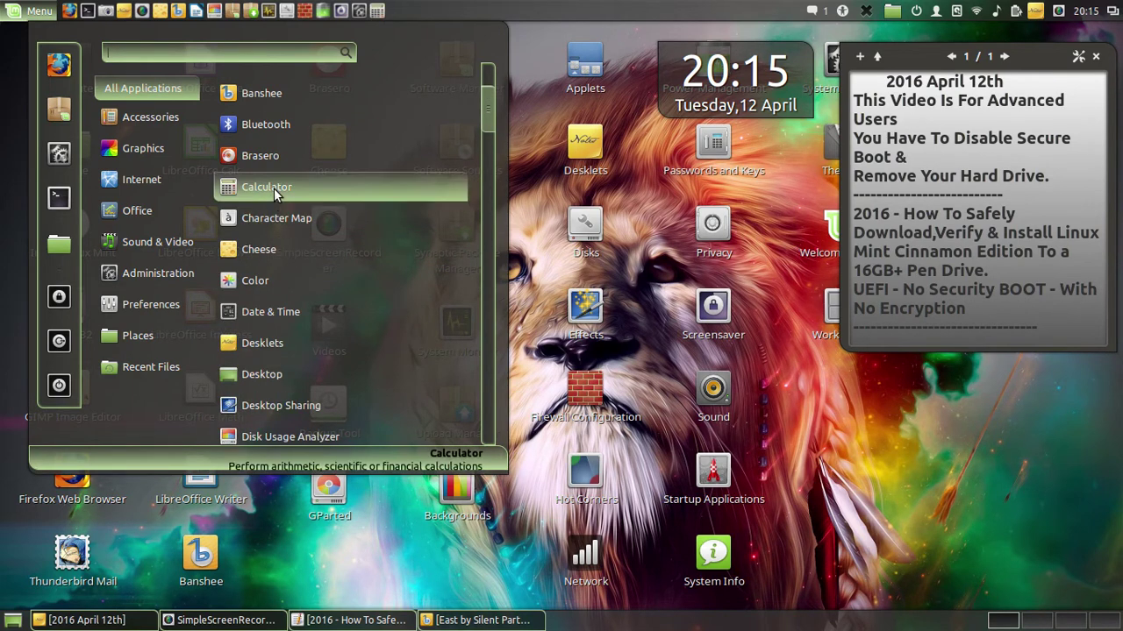
{"action": "right_click", "coordinate": [275, 193]}
{"action": "left_click", "coordinate": [283, 233]}
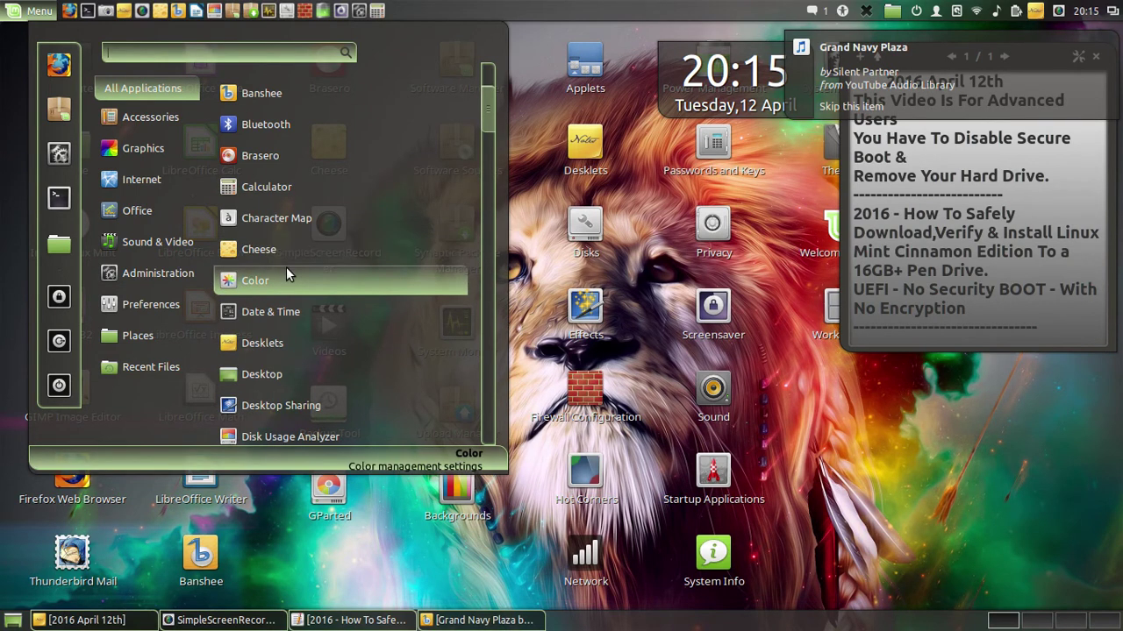
- Add desktop shortcuts for Terminal and Screenshot from the Accessories applications
{"action": "scroll", "coordinate": [290, 312], "scroll_direction": "down", "scroll_amount": 2}
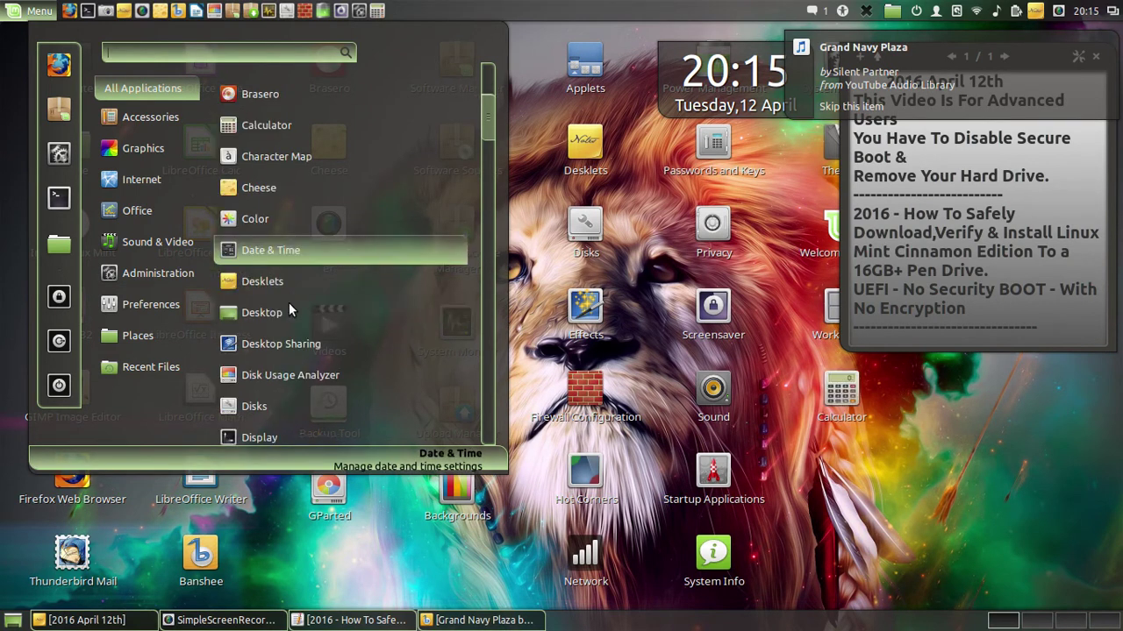
{"action": "scroll", "coordinate": [292, 311], "scroll_direction": "down", "scroll_amount": 2}
{"action": "scroll", "coordinate": [292, 311], "scroll_direction": "down", "scroll_amount": 4}
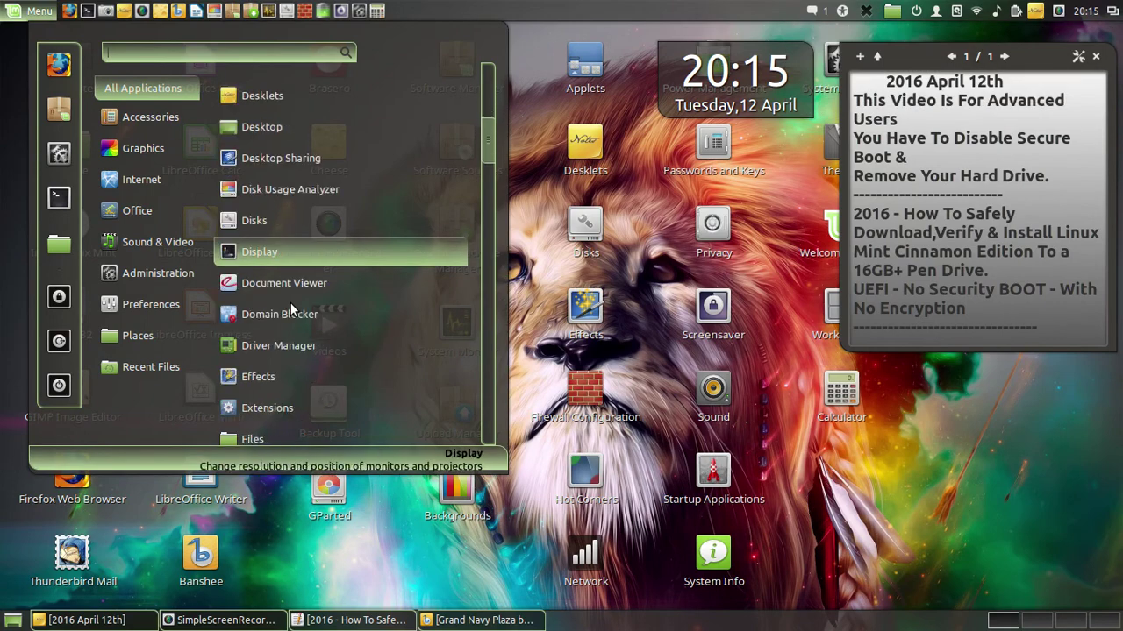
{"action": "scroll", "coordinate": [292, 309], "scroll_direction": "down", "scroll_amount": 6}
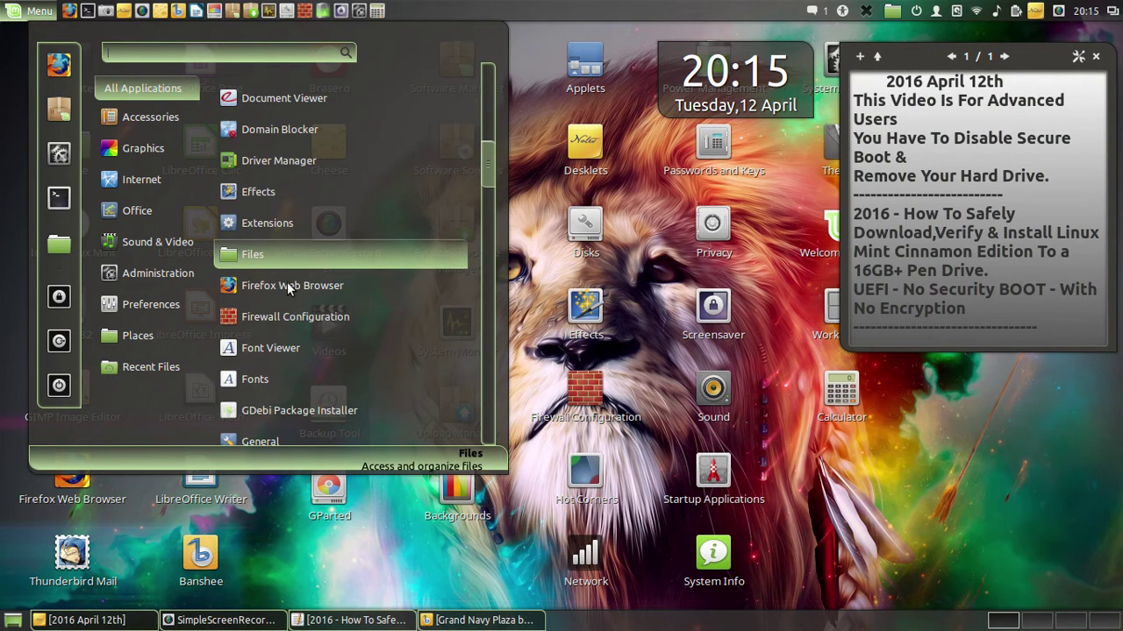
{"action": "mouse_move", "coordinate": [162, 116]}
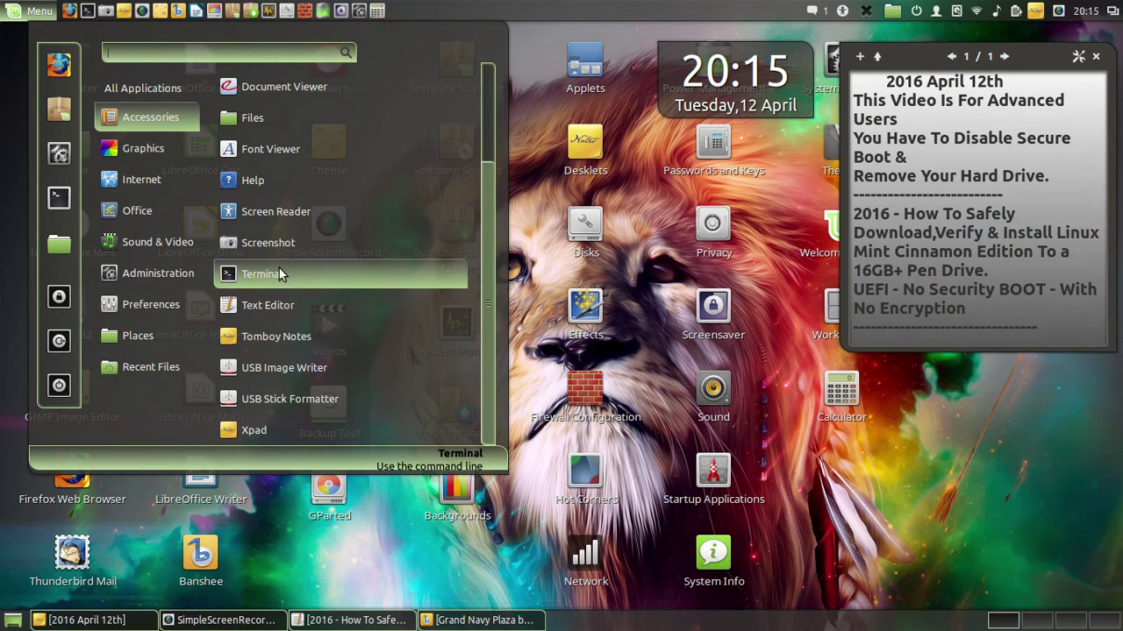
{"action": "right_click", "coordinate": [280, 274]}
{"action": "left_click", "coordinate": [298, 321]}
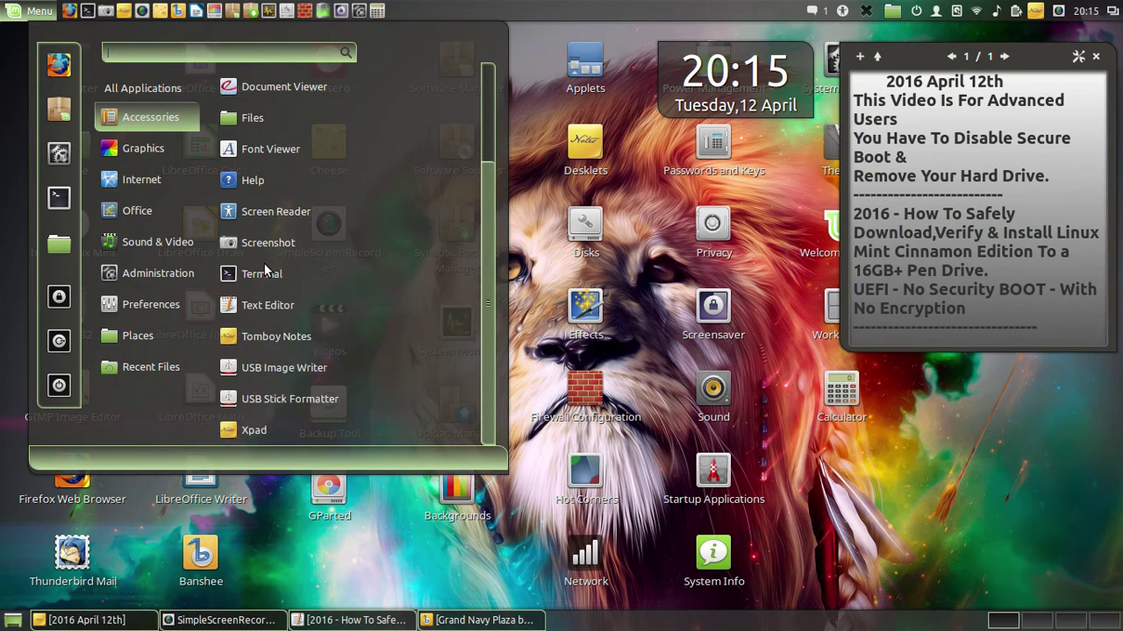
{"action": "right_click", "coordinate": [267, 246]}
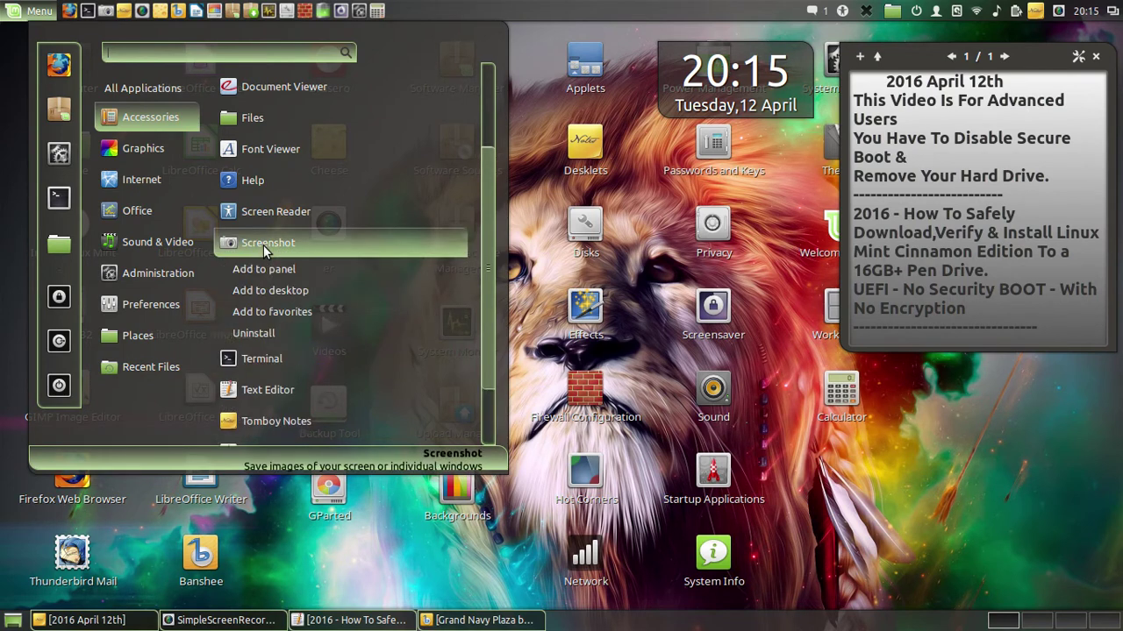
{"action": "left_click", "coordinate": [279, 291]}
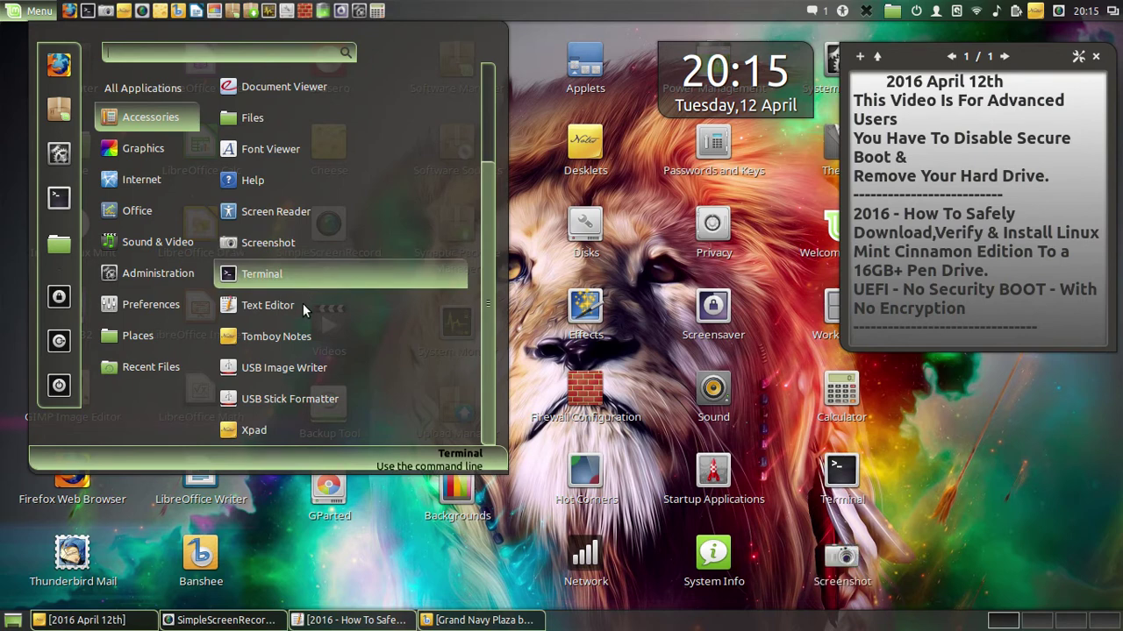
- Add desktop shortcuts for USB Image Writer and USB Stick Formatter from the Accessories applications
{"action": "right_click", "coordinate": [299, 373]}
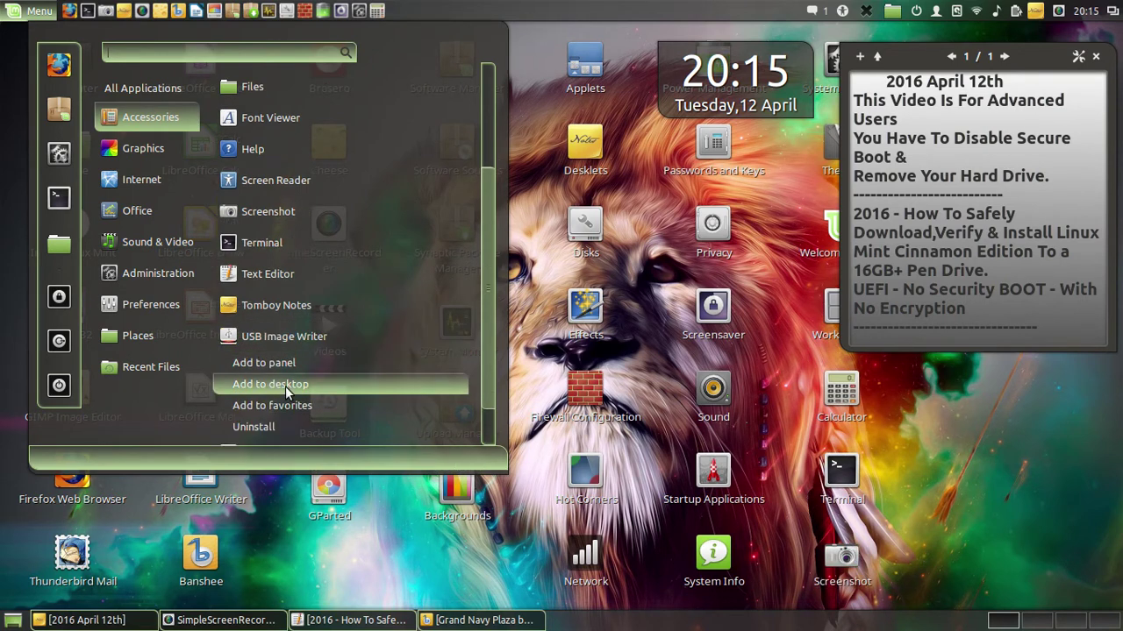
{"action": "left_click", "coordinate": [287, 391]}
{"action": "right_click", "coordinate": [277, 401]}
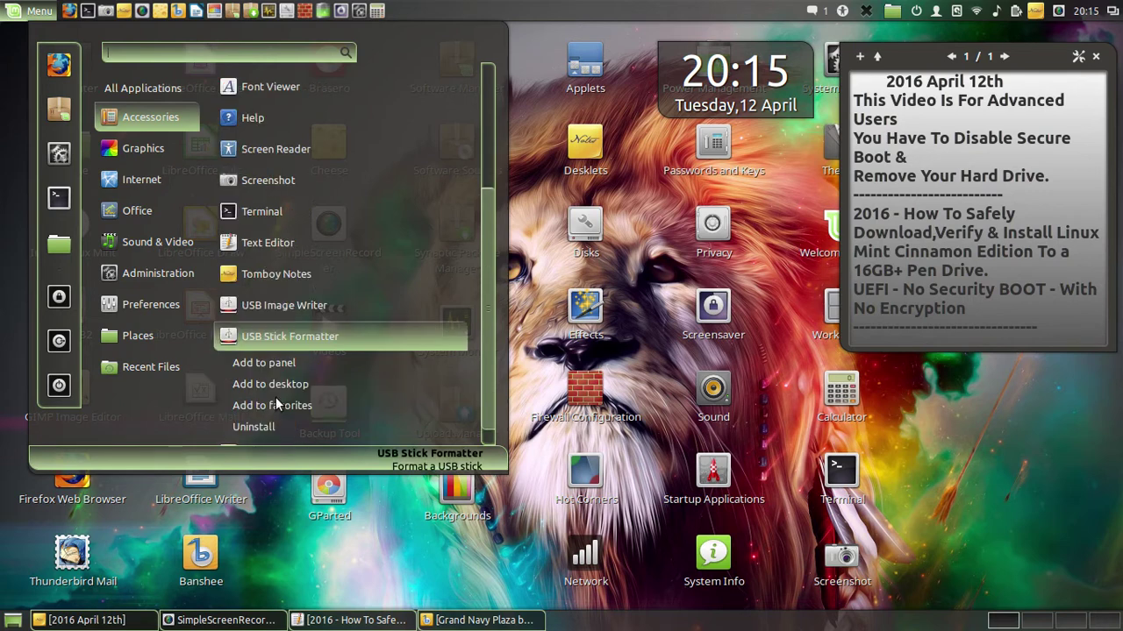
{"action": "left_click", "coordinate": [288, 384]}
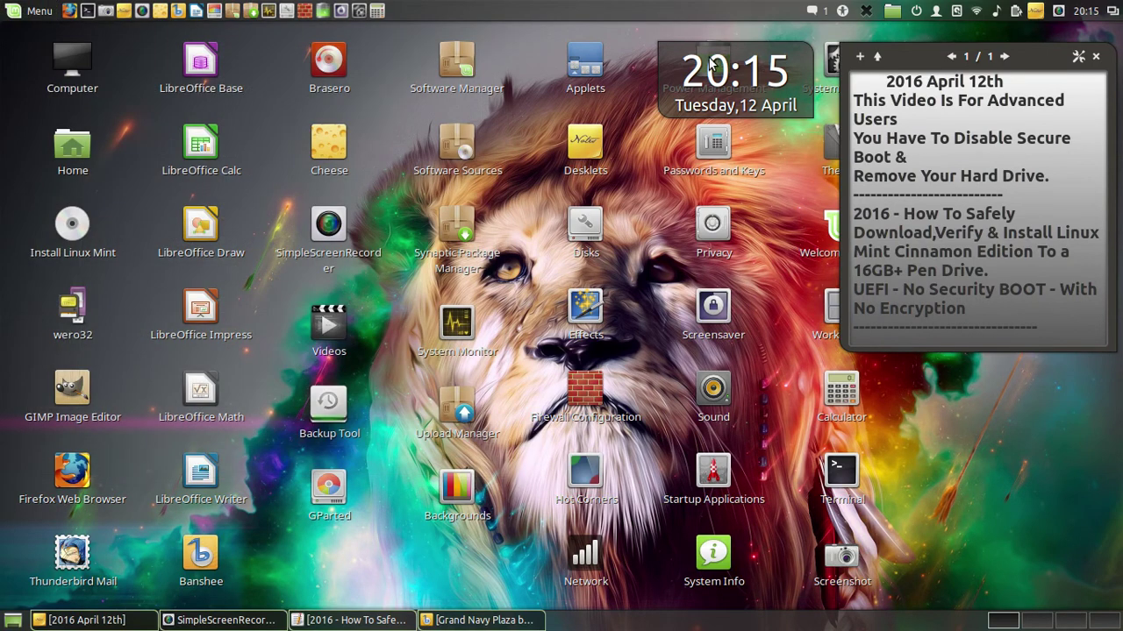
- Move the clock and sticky note desklets lower on the desktop to uncover the shortcuts behind them
{"action": "left_click_drag", "start_coordinate": [730, 52], "coordinate": [763, 124]}
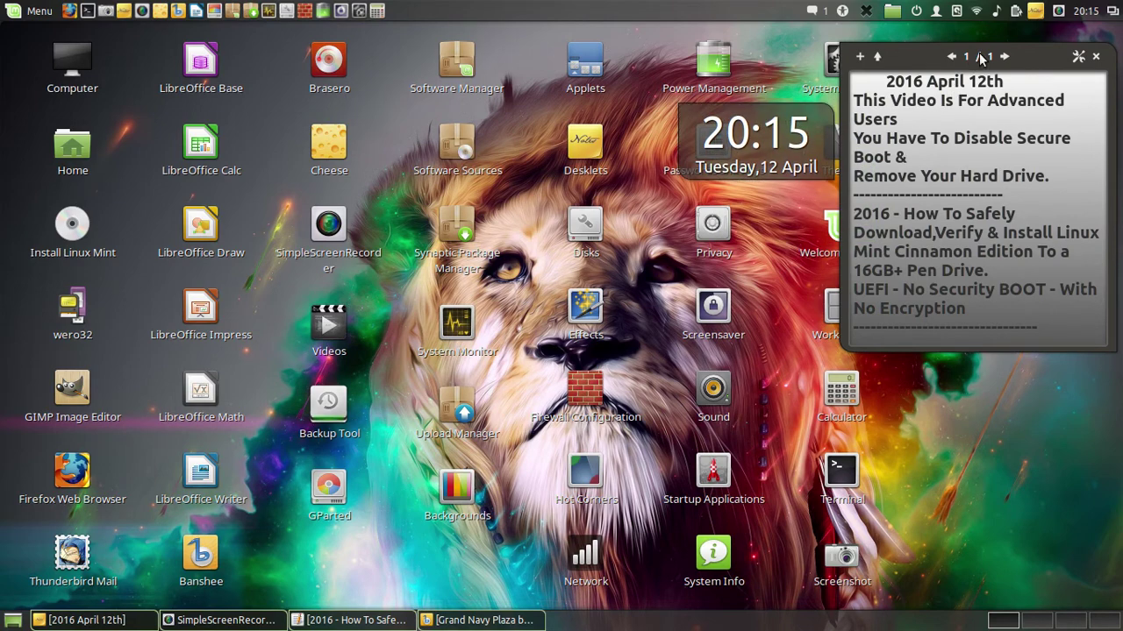
{"action": "left_click_drag", "start_coordinate": [981, 57], "coordinate": [1000, 239]}
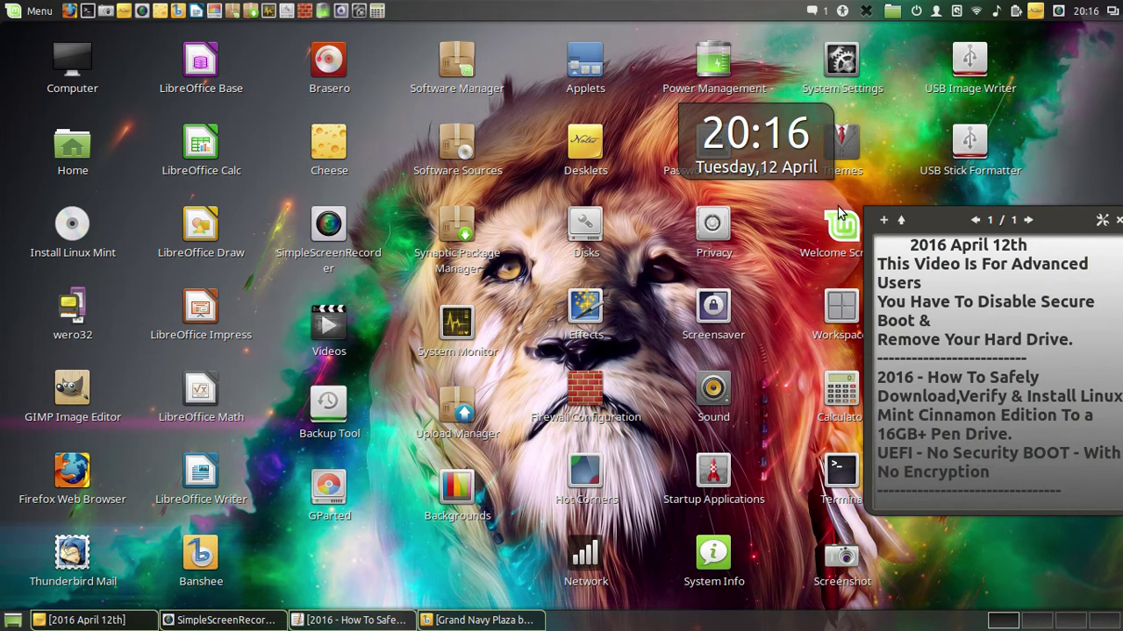
- Open Workspaces from its desktop shortcut and examine its OSD and miscellaneous options
{"action": "right_click", "coordinate": [844, 314]}
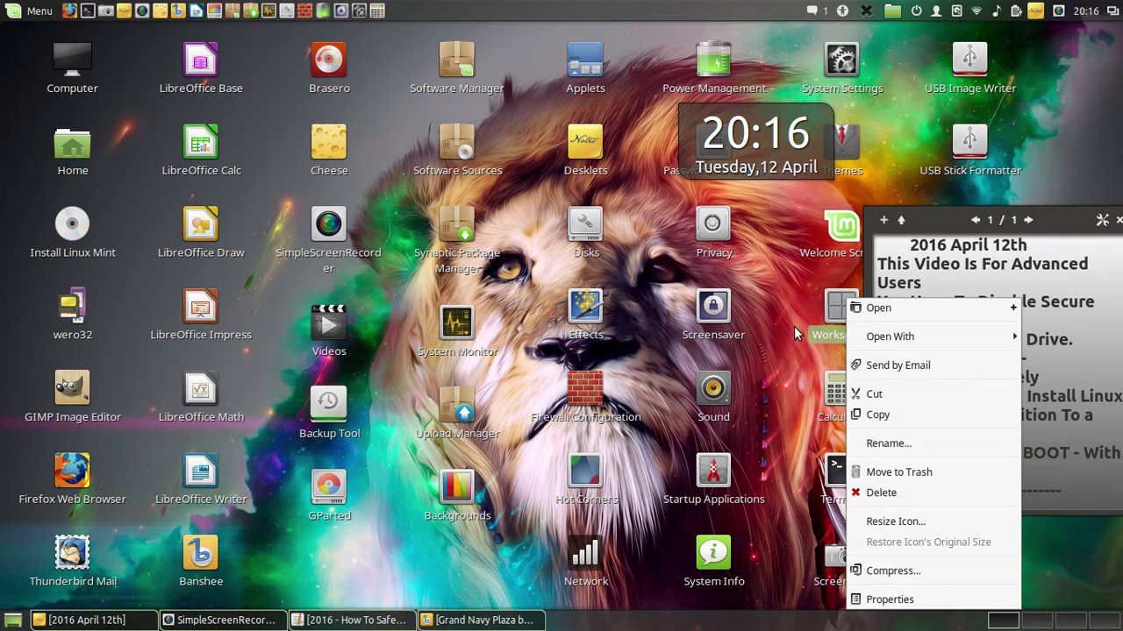
{"action": "left_click", "coordinate": [831, 313]}
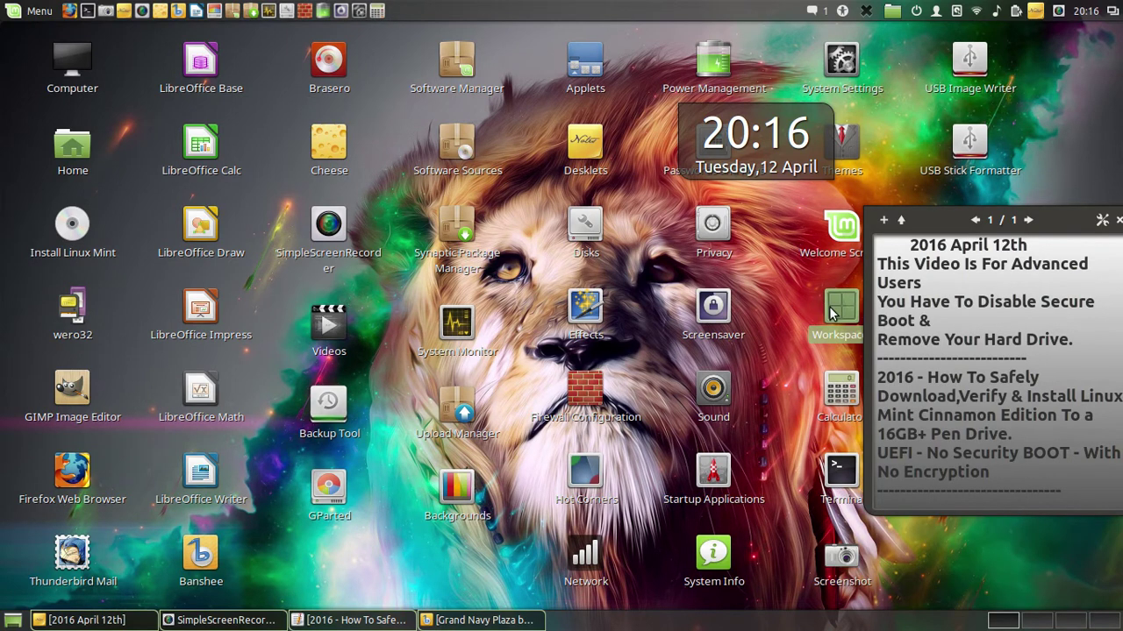
{"action": "double_click", "coordinate": [831, 312]}
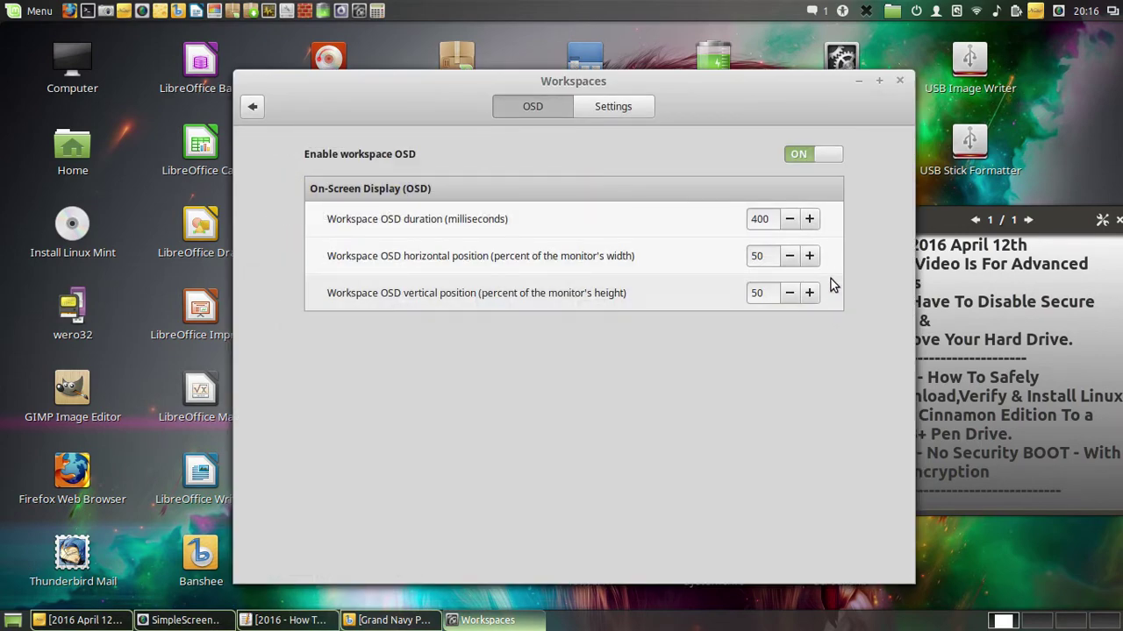
{"action": "left_click", "coordinate": [623, 108]}
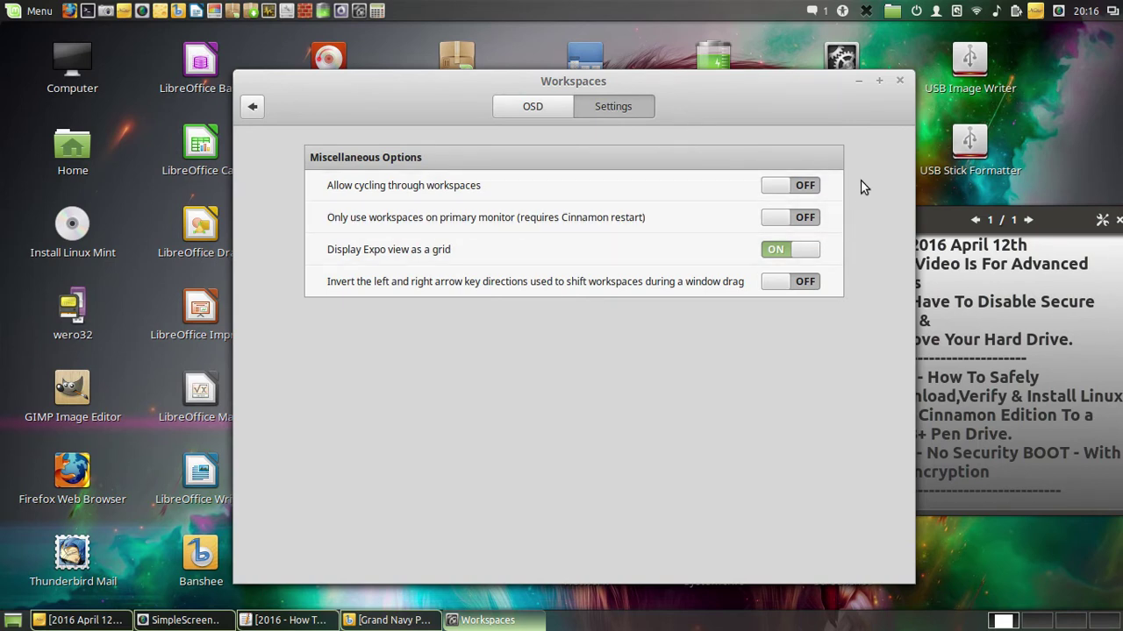
{"action": "left_click", "coordinate": [899, 80]}
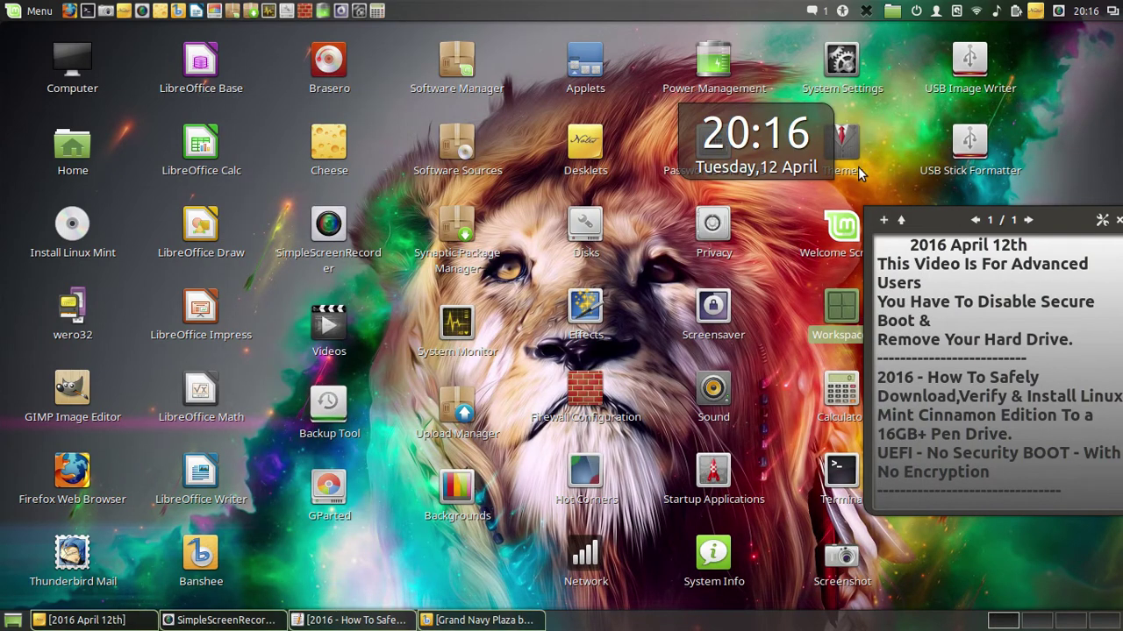
- Delete the Workspaces shortcut from the desktop immediately, bypassing the trash
{"action": "right_click", "coordinate": [841, 302]}
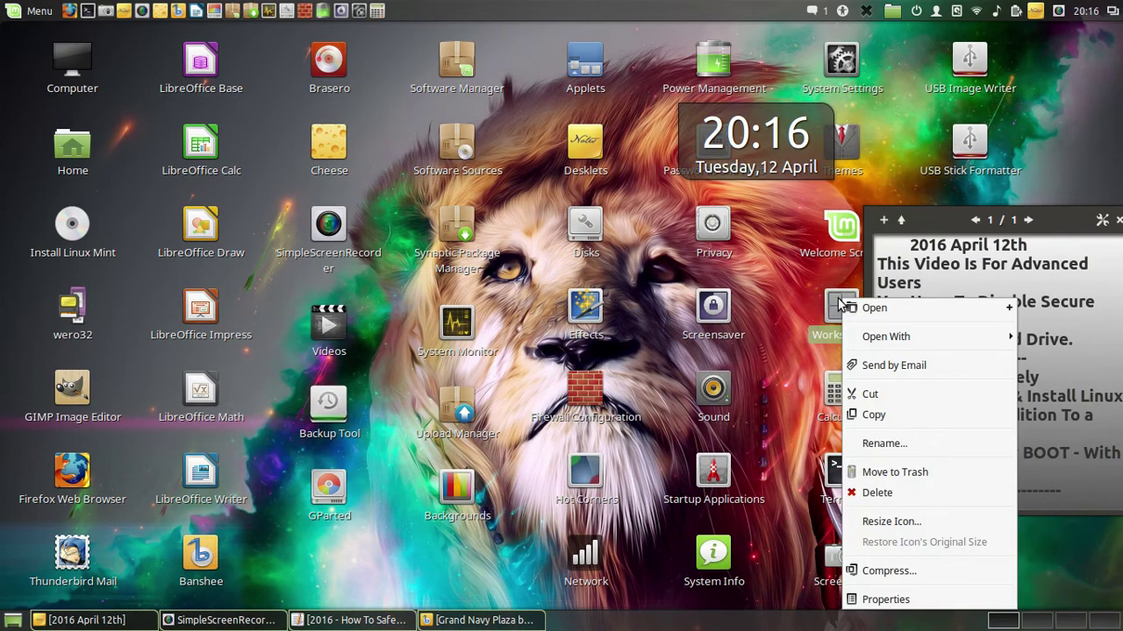
{"action": "left_click", "coordinate": [897, 471]}
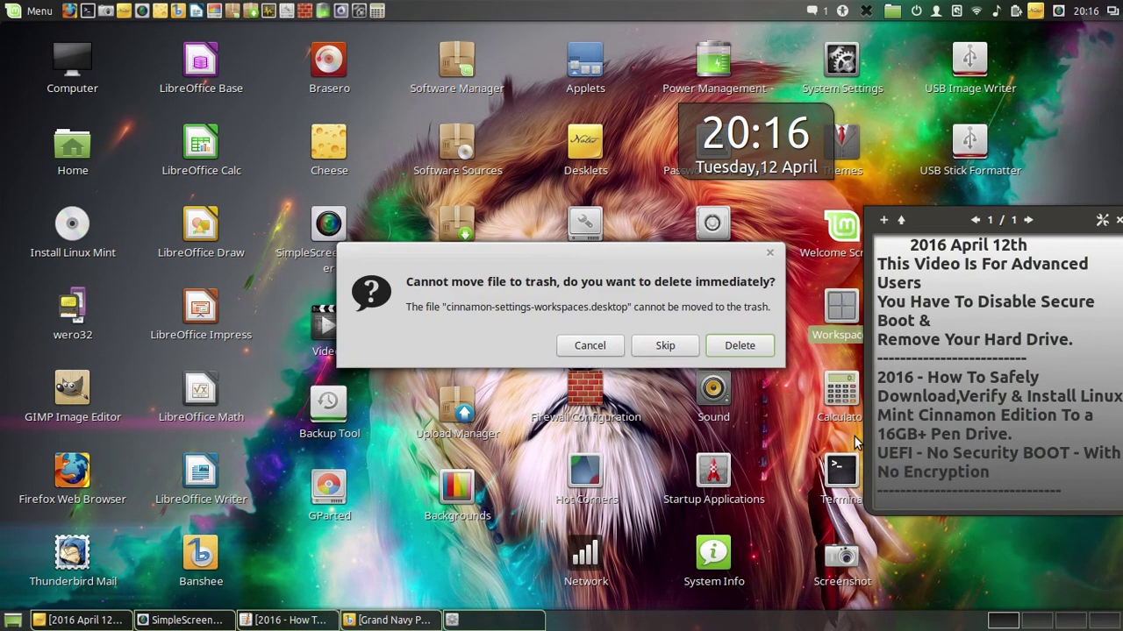
{"action": "left_click", "coordinate": [735, 347]}
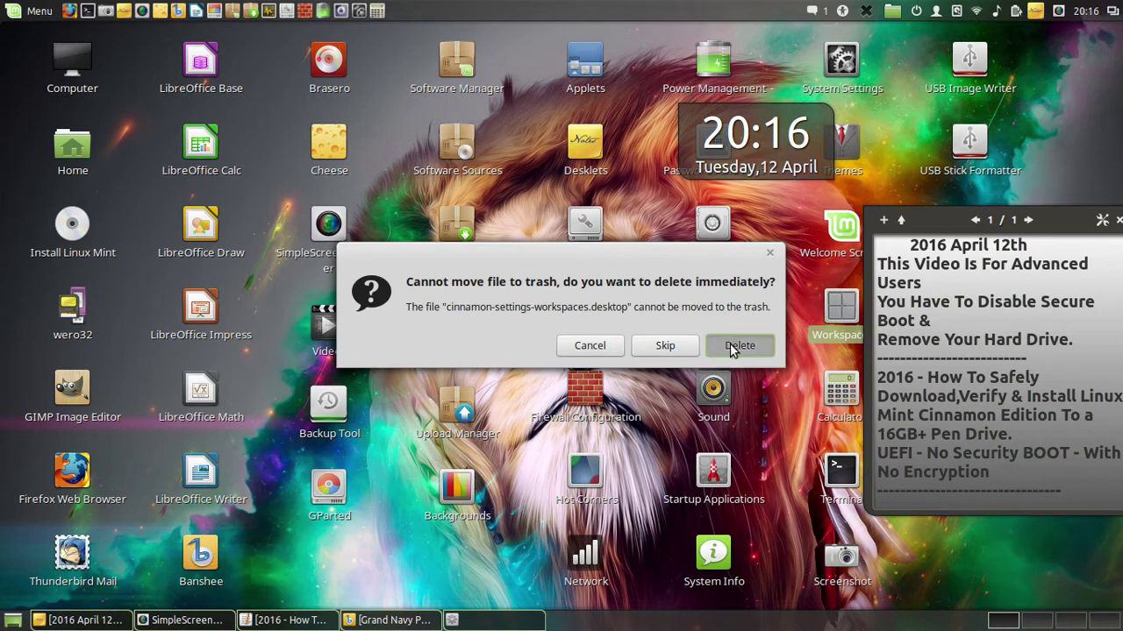
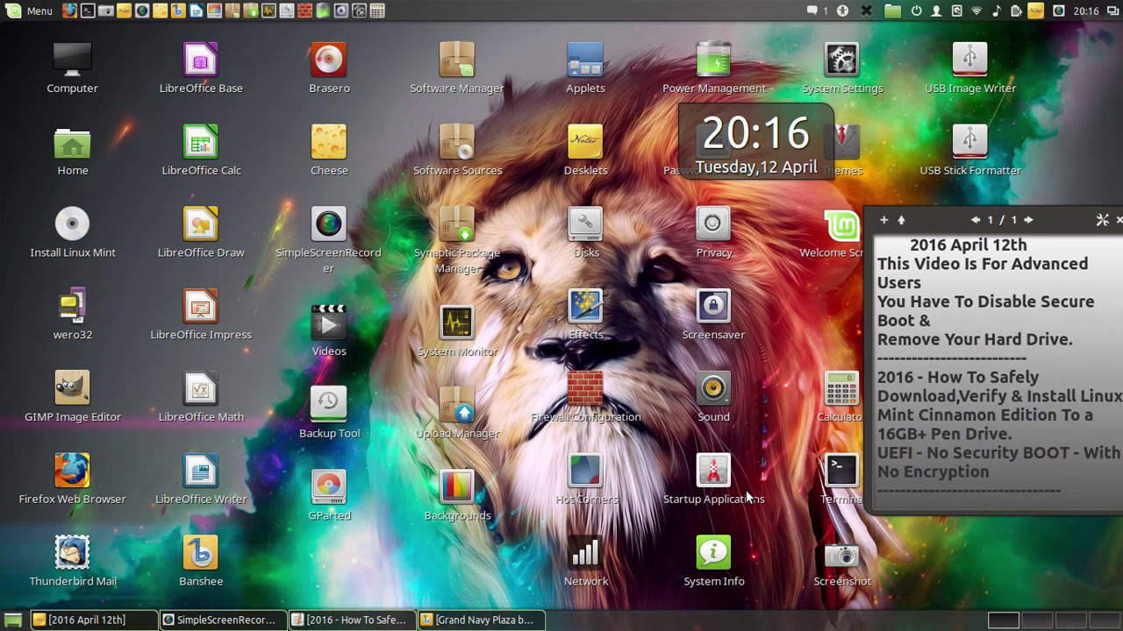
- Turn off remembering recently accessed files in the Privacy settings
{"action": "double_click", "coordinate": [711, 237]}
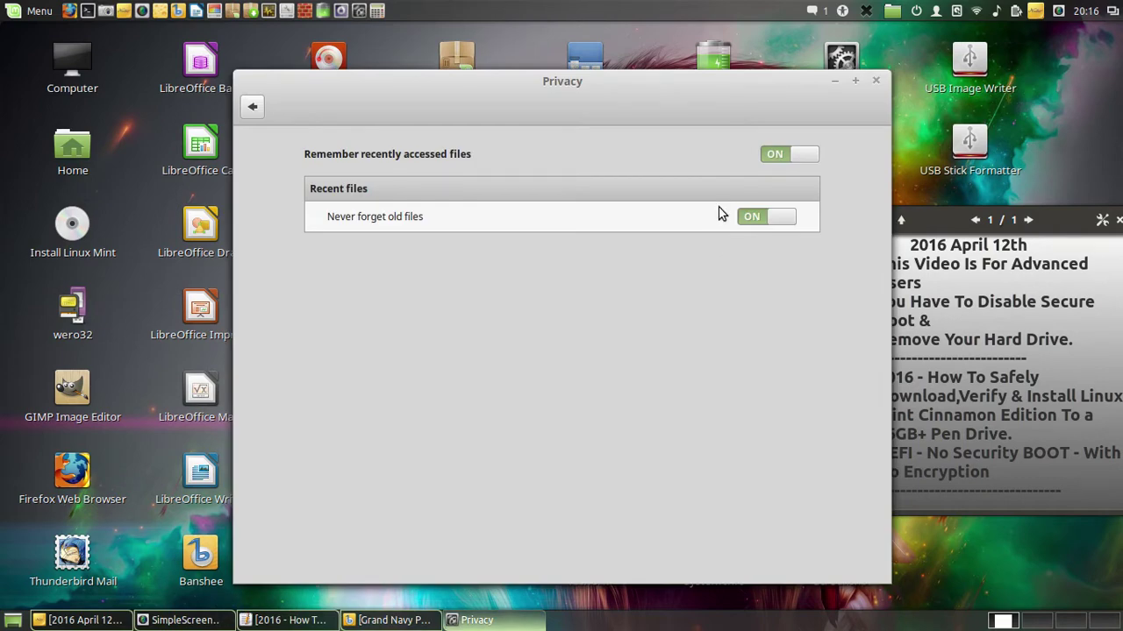
{"action": "left_click", "coordinate": [773, 154]}
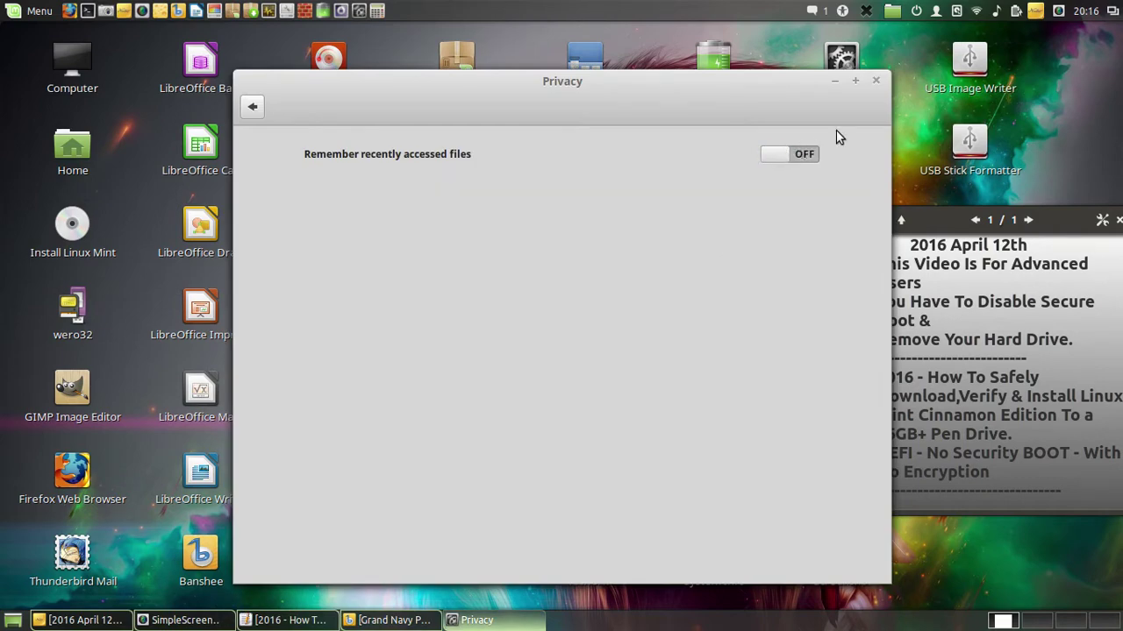
{"action": "left_click", "coordinate": [876, 81]}
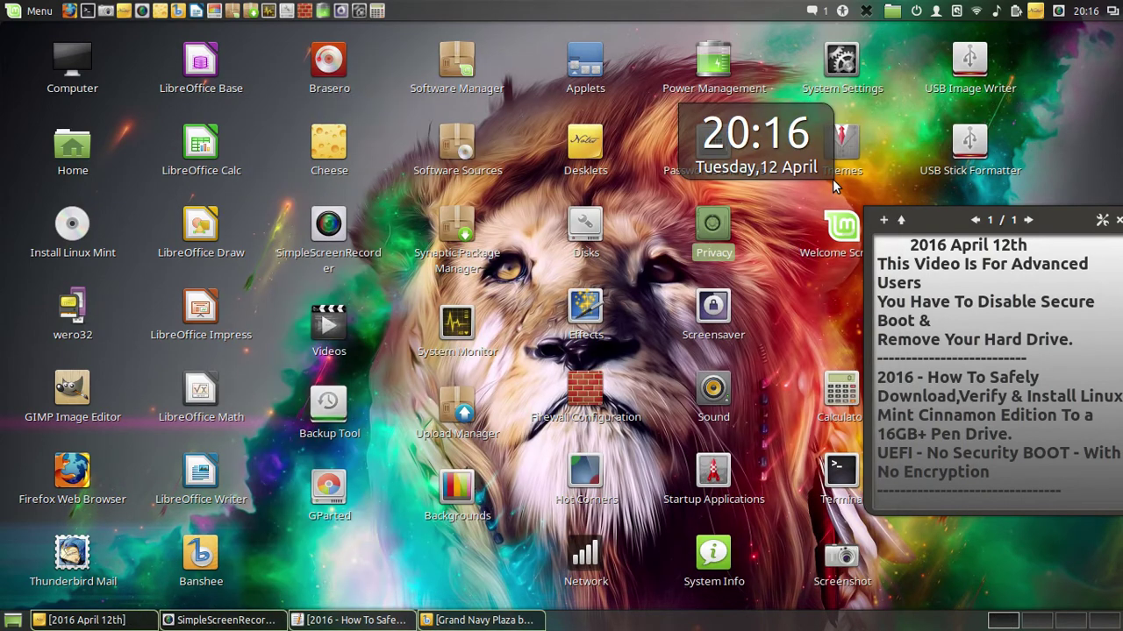
- Delete the Privacy shortcut from the desktop immediately, bypassing the trash
{"action": "right_click", "coordinate": [712, 232]}
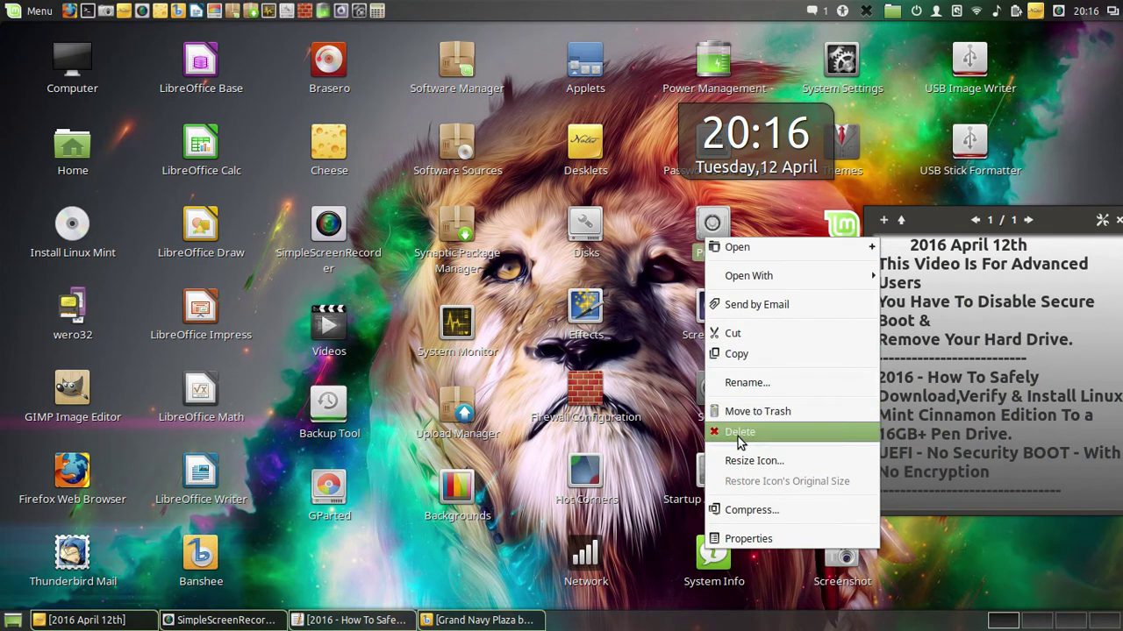
{"action": "left_click", "coordinate": [751, 411]}
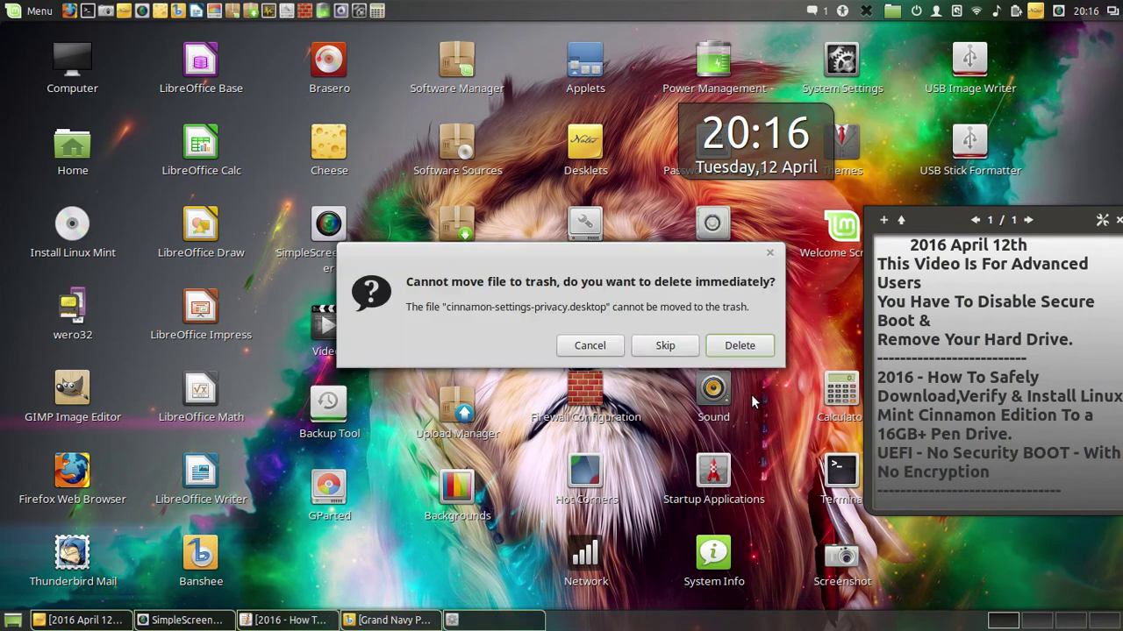
{"action": "left_click", "coordinate": [740, 345]}
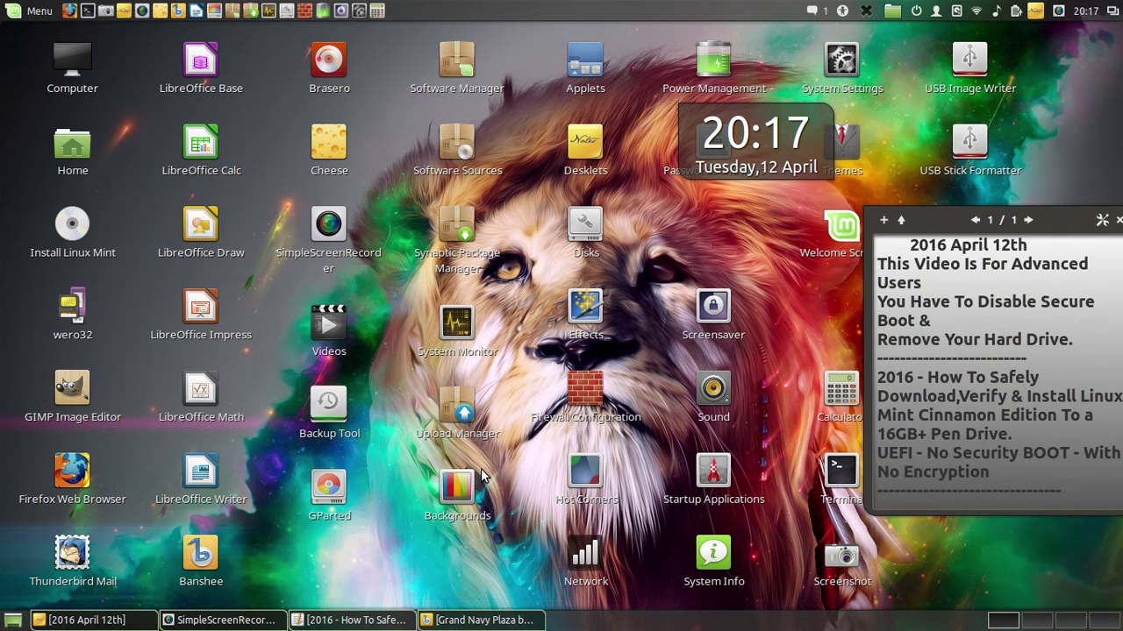
- Permanently delete the Upload Manager and Firewall Configuration shortcuts from the desktop
{"action": "right_click", "coordinate": [465, 421]}
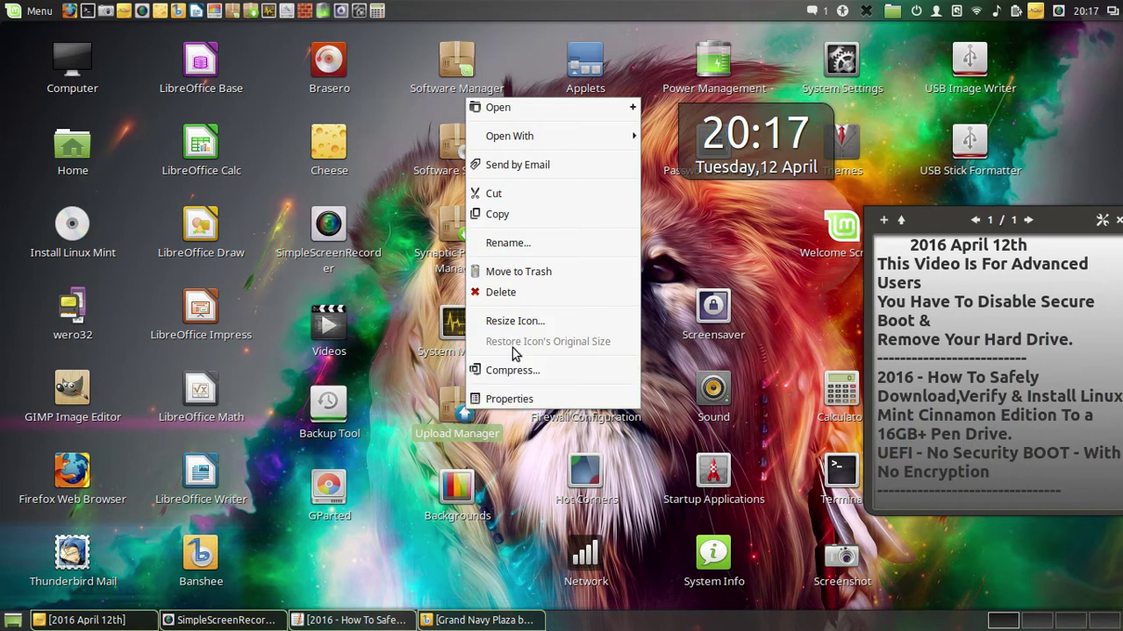
{"action": "left_click", "coordinate": [528, 291]}
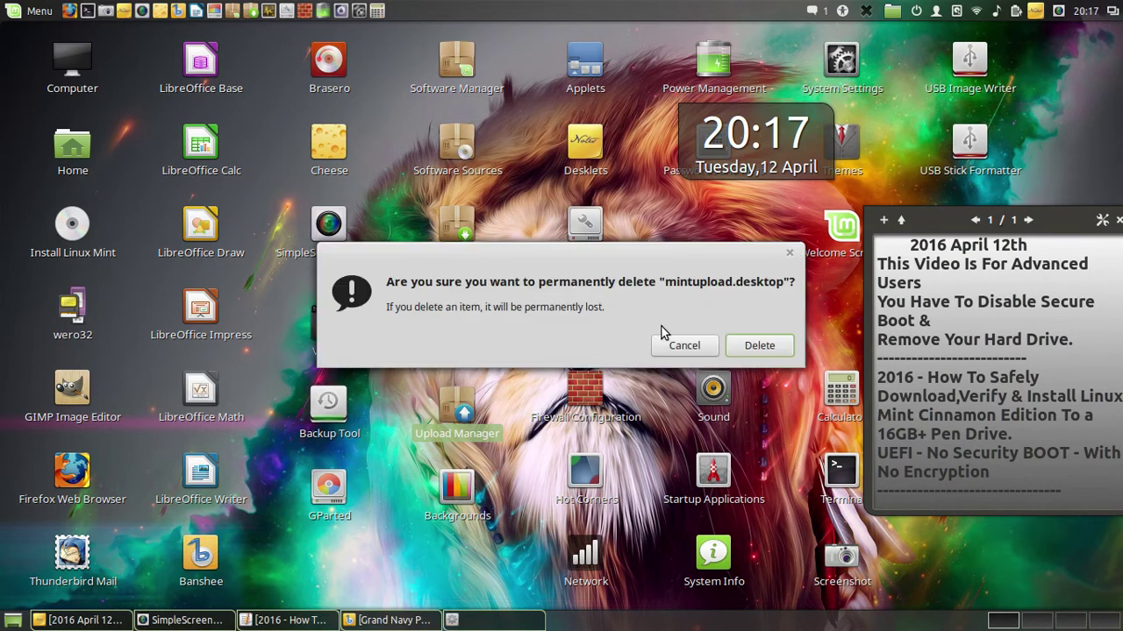
{"action": "left_click", "coordinate": [780, 351]}
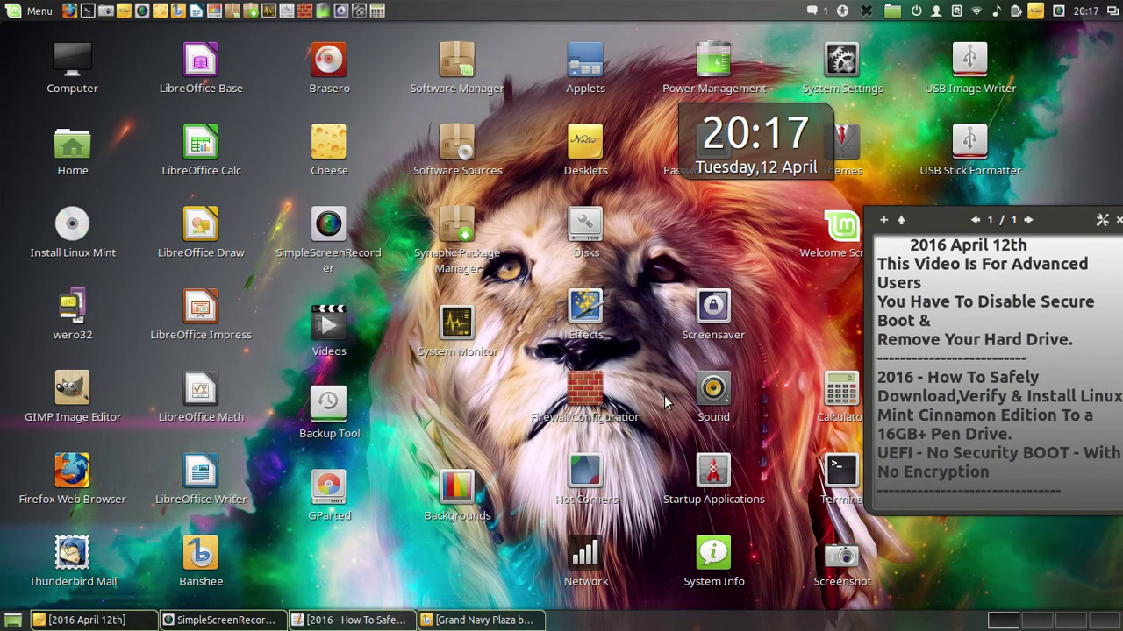
{"action": "right_click", "coordinate": [586, 390]}
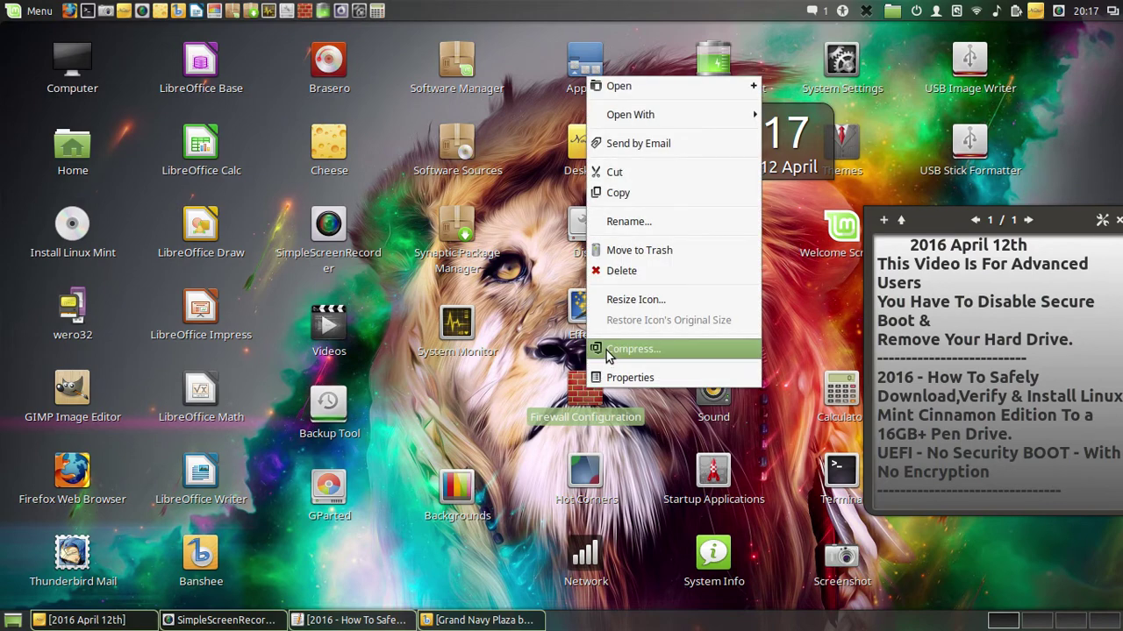
{"action": "left_click", "coordinate": [635, 277]}
{"action": "left_click", "coordinate": [716, 355]}
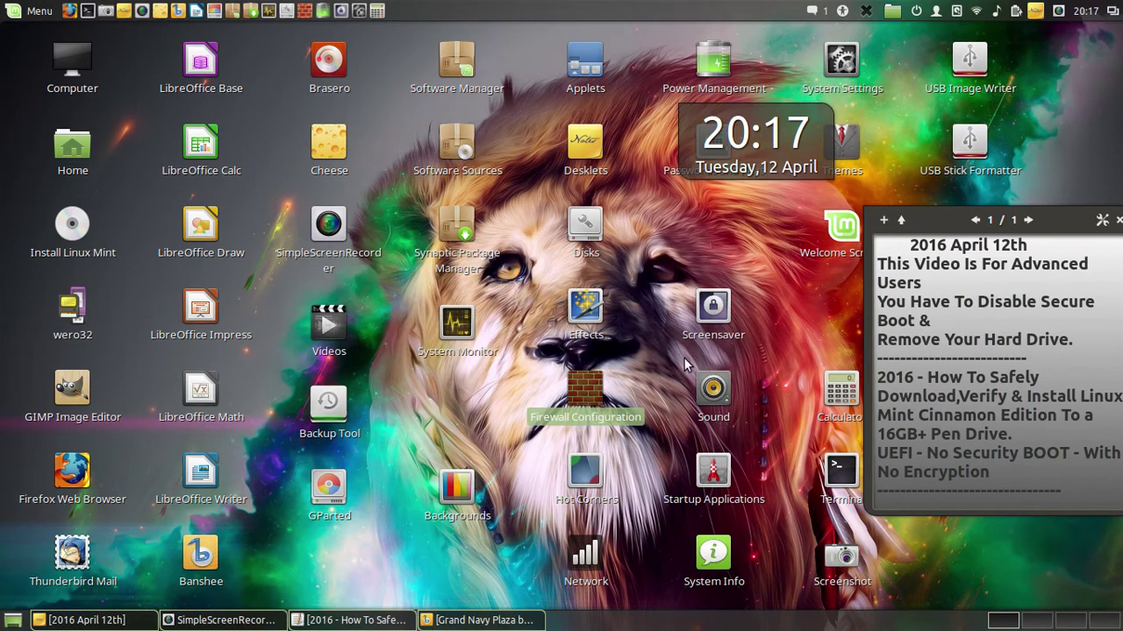
- Move the Sound shortcut below System Monitor and the Themes shortcut below Effects
{"action": "left_click", "coordinate": [713, 397]}
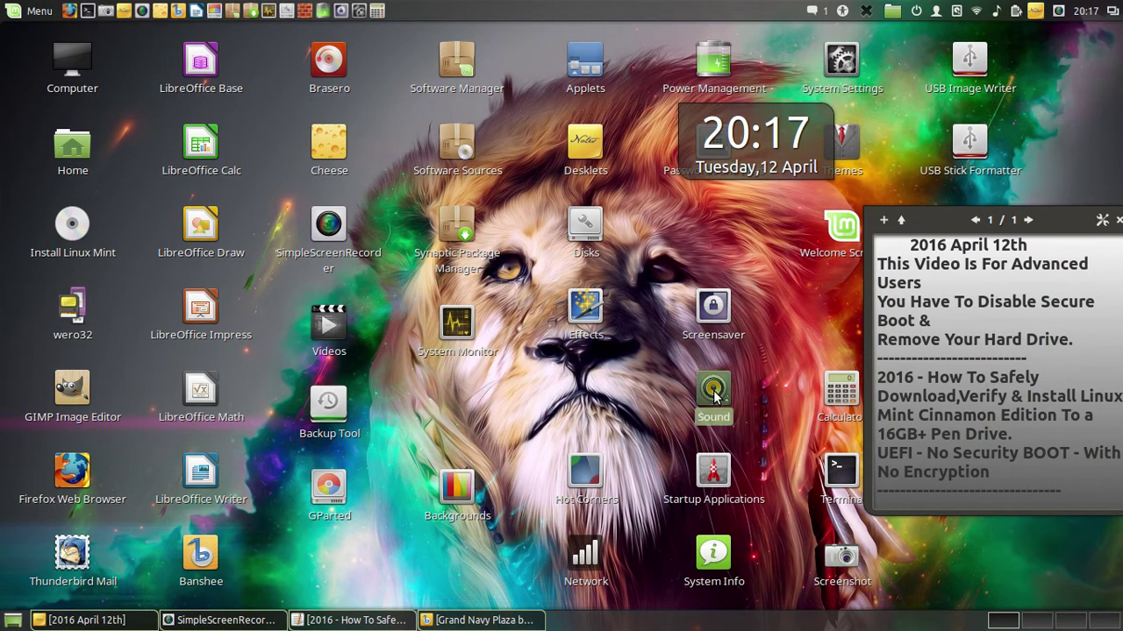
{"action": "left_click_drag", "start_coordinate": [715, 396], "coordinate": [457, 395]}
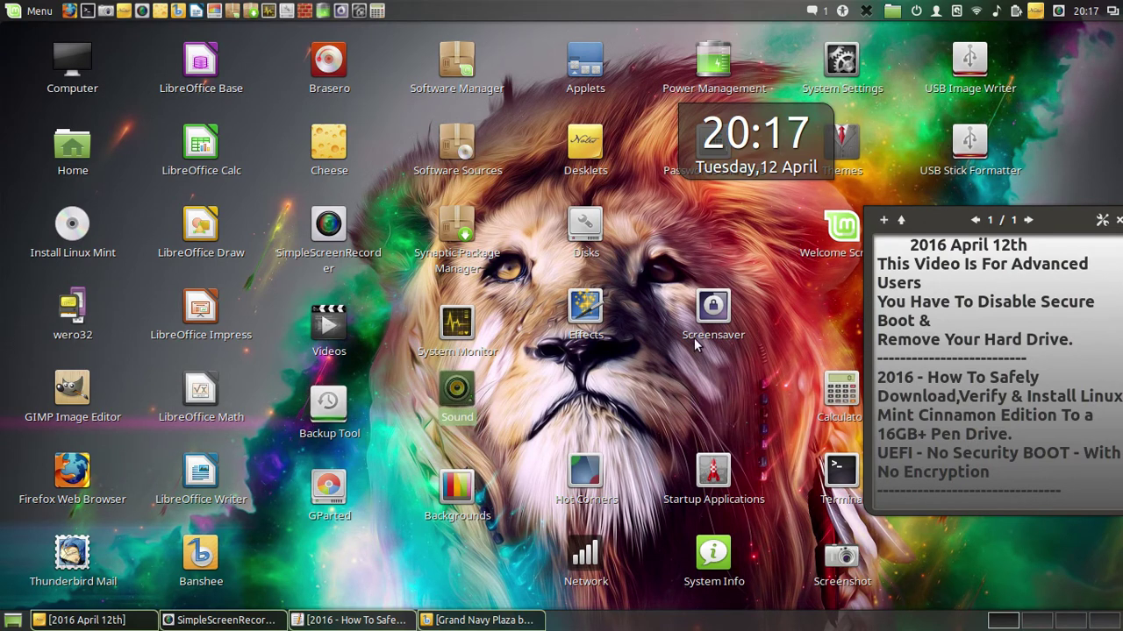
{"action": "left_click", "coordinate": [852, 155]}
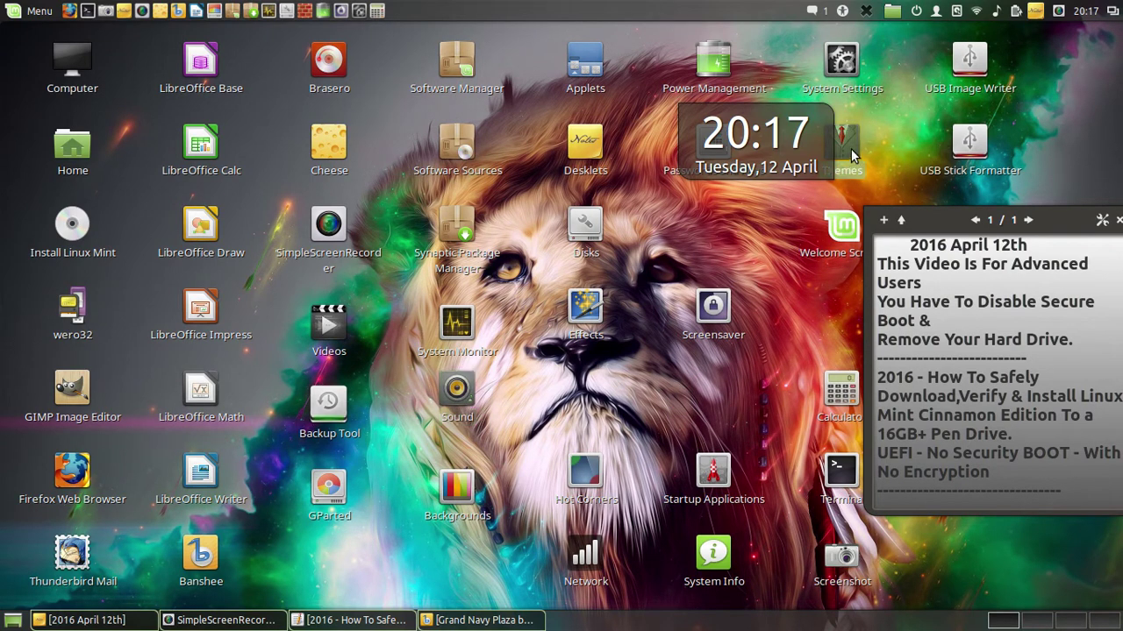
{"action": "left_click_drag", "start_coordinate": [853, 155], "coordinate": [588, 372]}
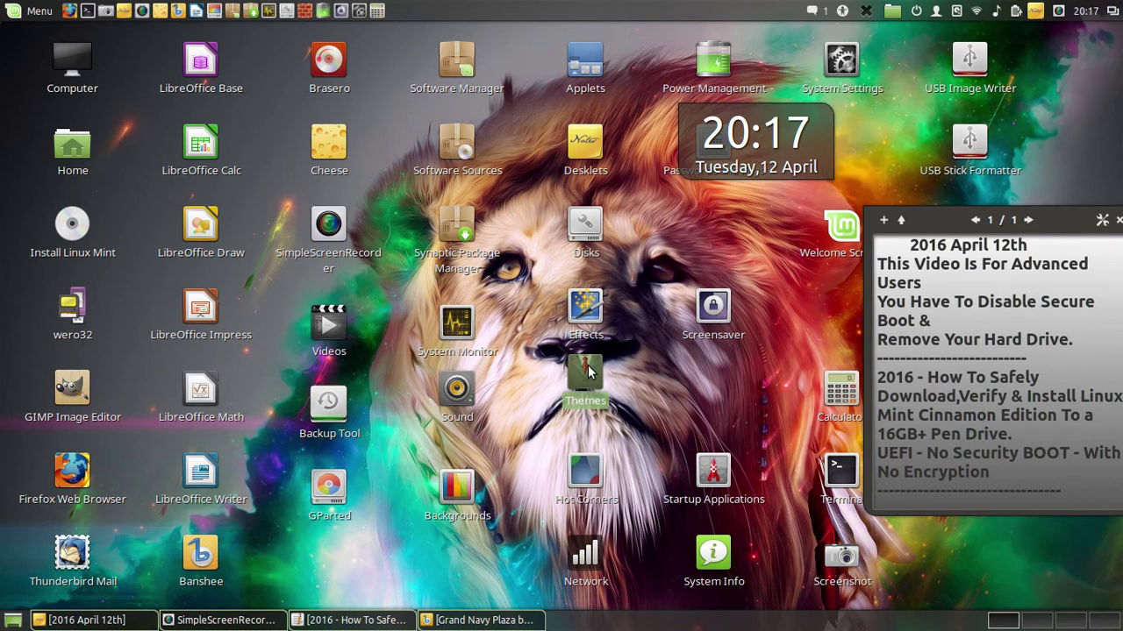
- In the Effects settings, enable effects on dialog boxes, the fade effect on Cinnamon scrollboxes and the session startup animation
{"action": "left_click", "coordinate": [587, 319]}
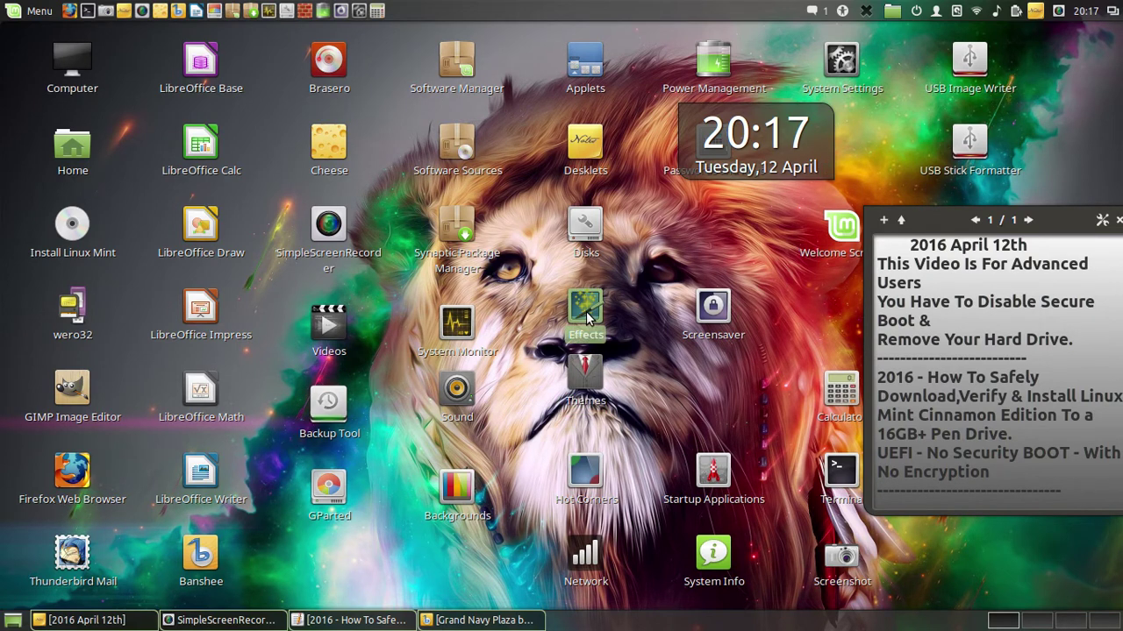
{"action": "double_click", "coordinate": [587, 318]}
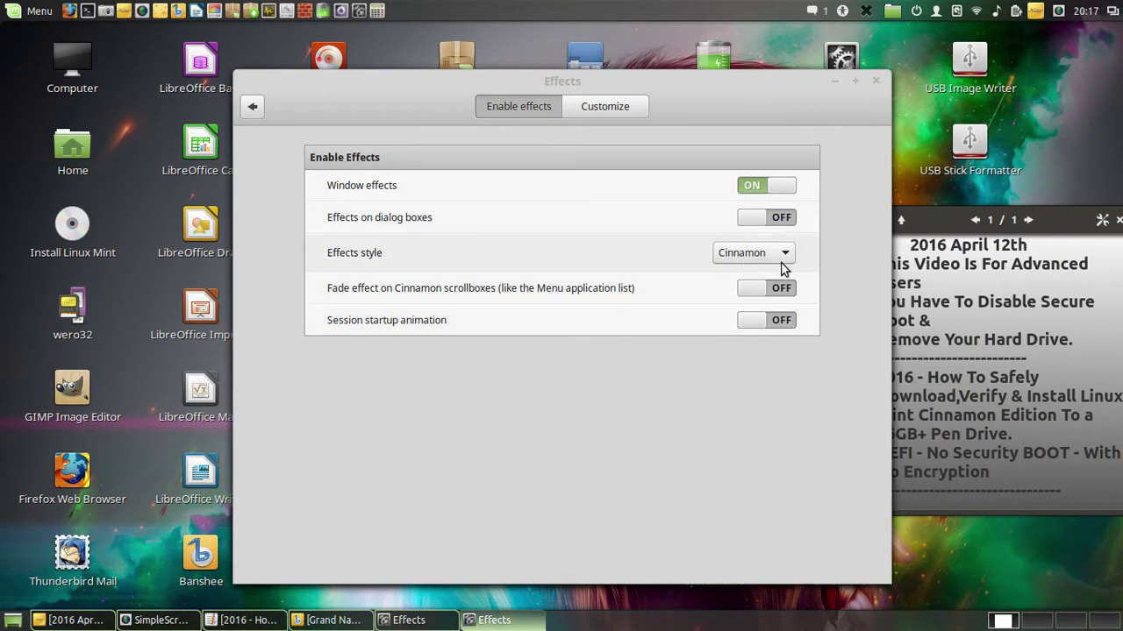
{"action": "left_click", "coordinate": [781, 288]}
{"action": "left_click", "coordinate": [779, 321]}
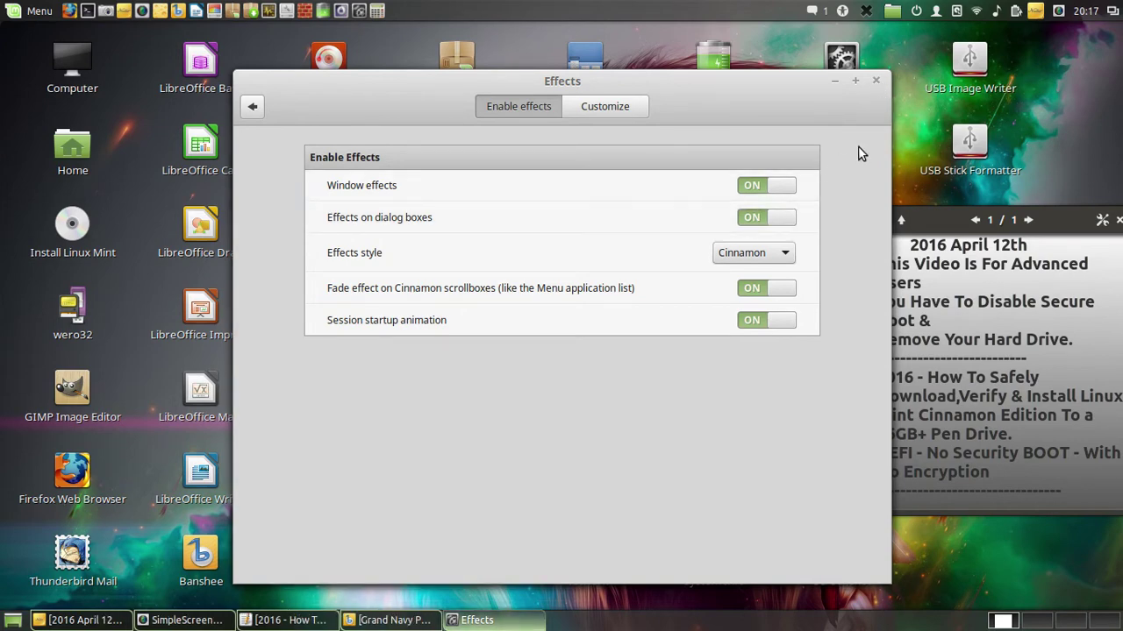
{"action": "left_click", "coordinate": [876, 82]}
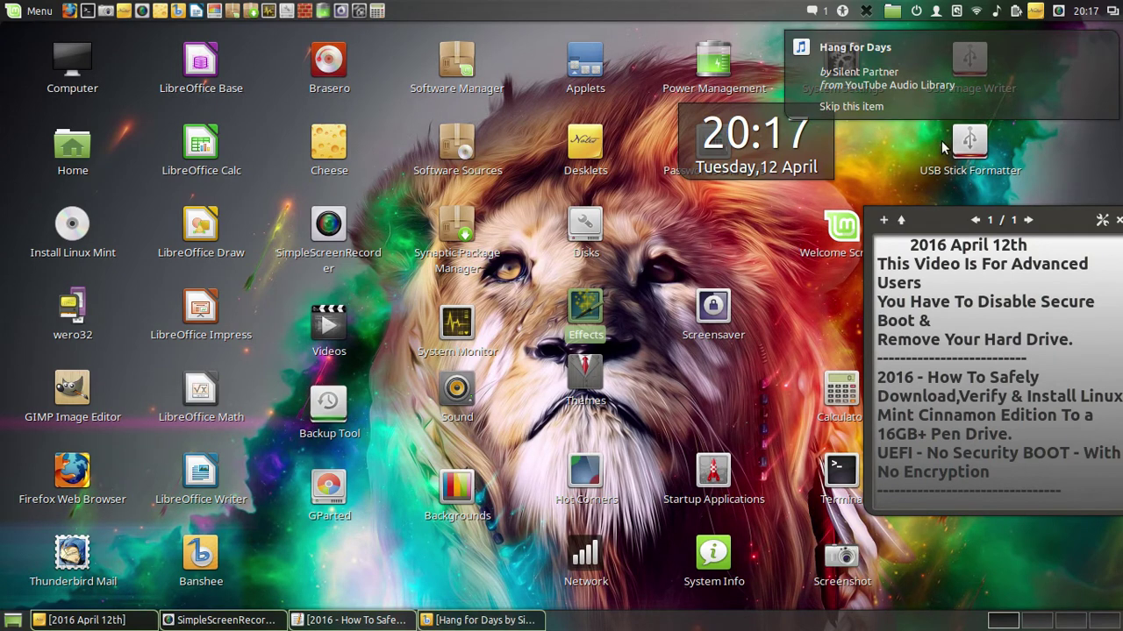
- Move the USB Stick Formatter and USB Image Writer shortcuts into the free desktop slots between Banshee and Network
{"action": "left_click_drag", "start_coordinate": [958, 145], "coordinate": [331, 556]}
{"action": "left_click_drag", "start_coordinate": [969, 58], "coordinate": [457, 559]}
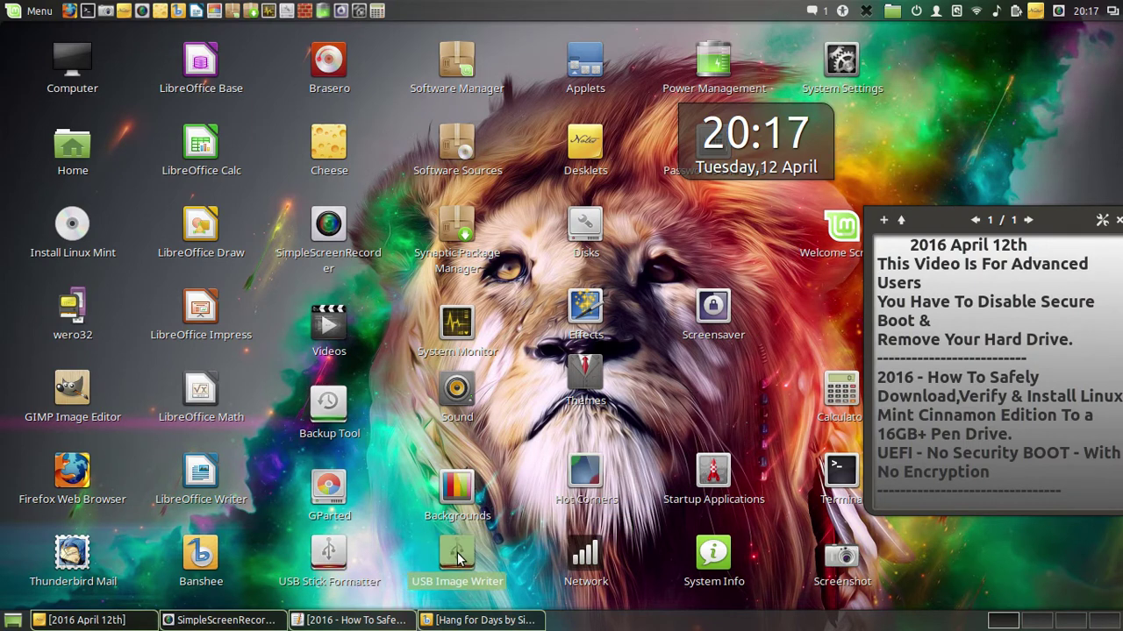
{"action": "left_click", "coordinate": [739, 230]}
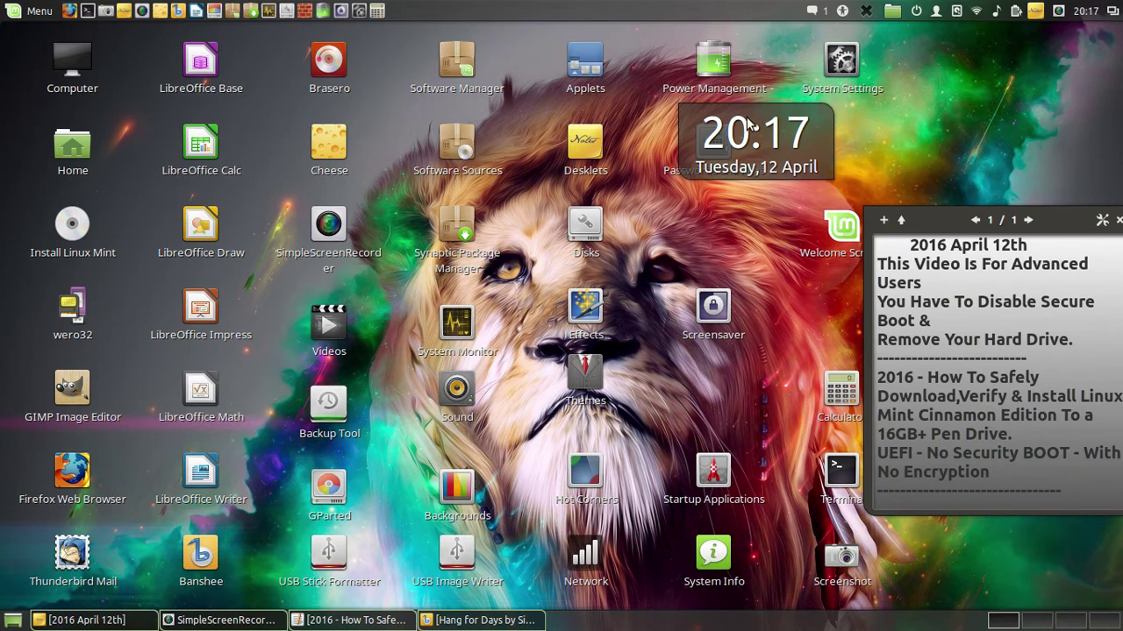
- Move the clock desklet above the sticky note and delete the uncovered Passwords and Keys shortcut immediately
{"action": "left_click_drag", "start_coordinate": [750, 123], "coordinate": [1024, 78]}
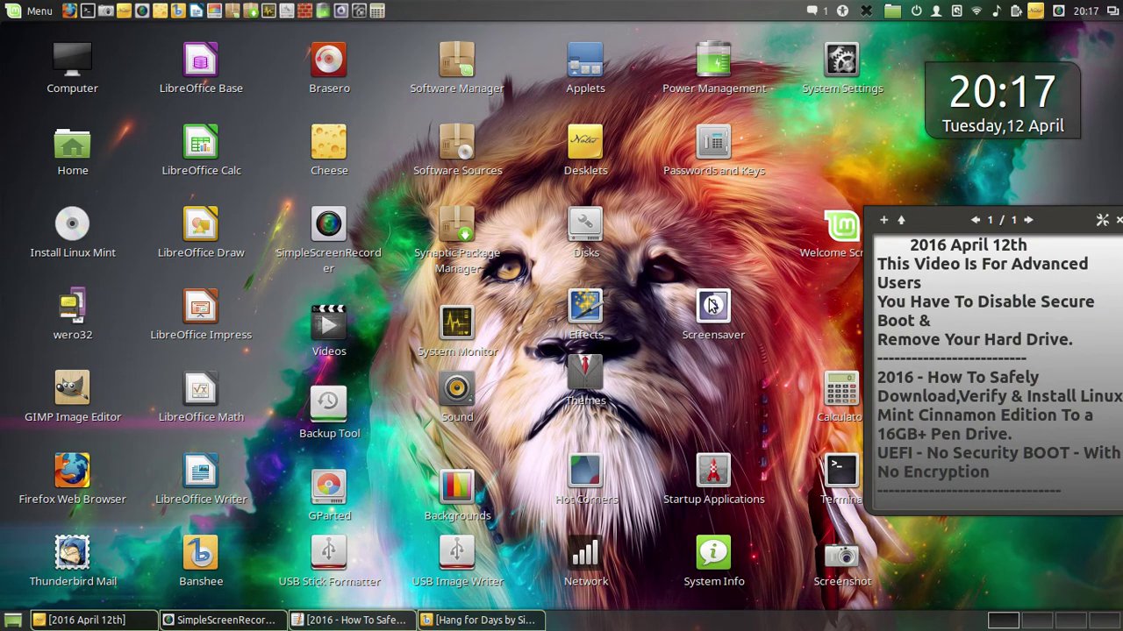
{"action": "right_click", "coordinate": [714, 142]}
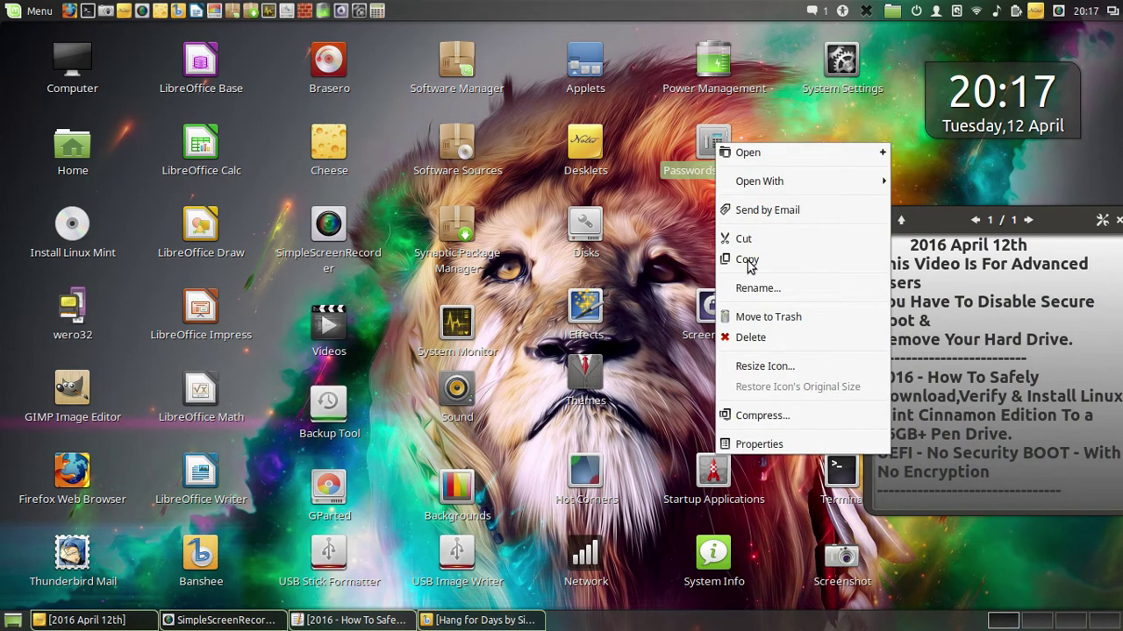
{"action": "left_click", "coordinate": [769, 317]}
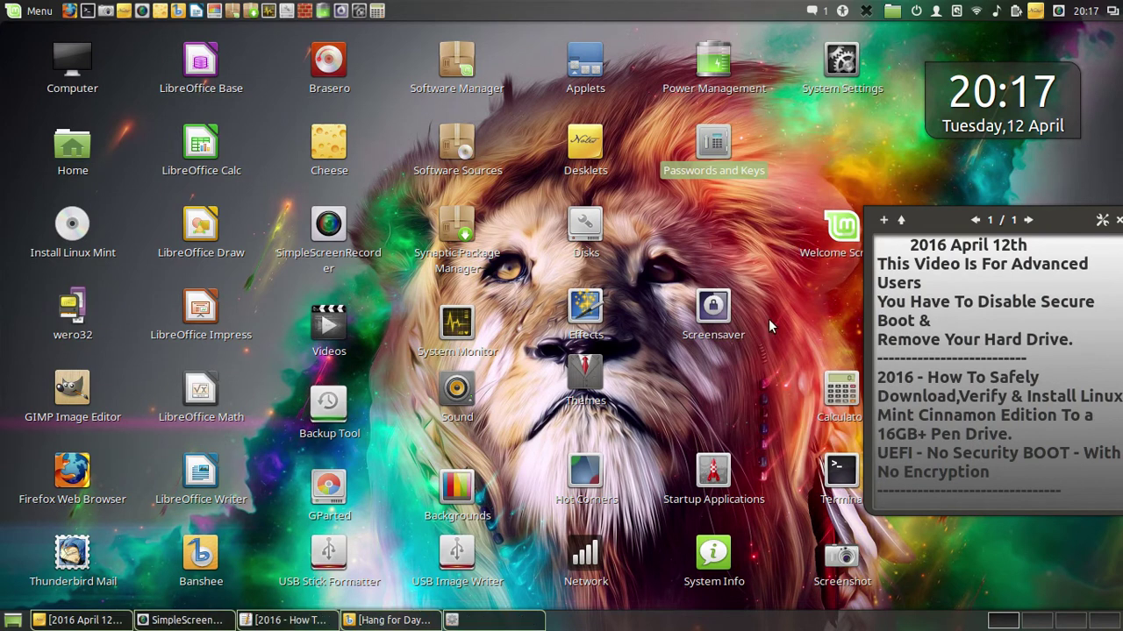
{"action": "left_click", "coordinate": [738, 345]}
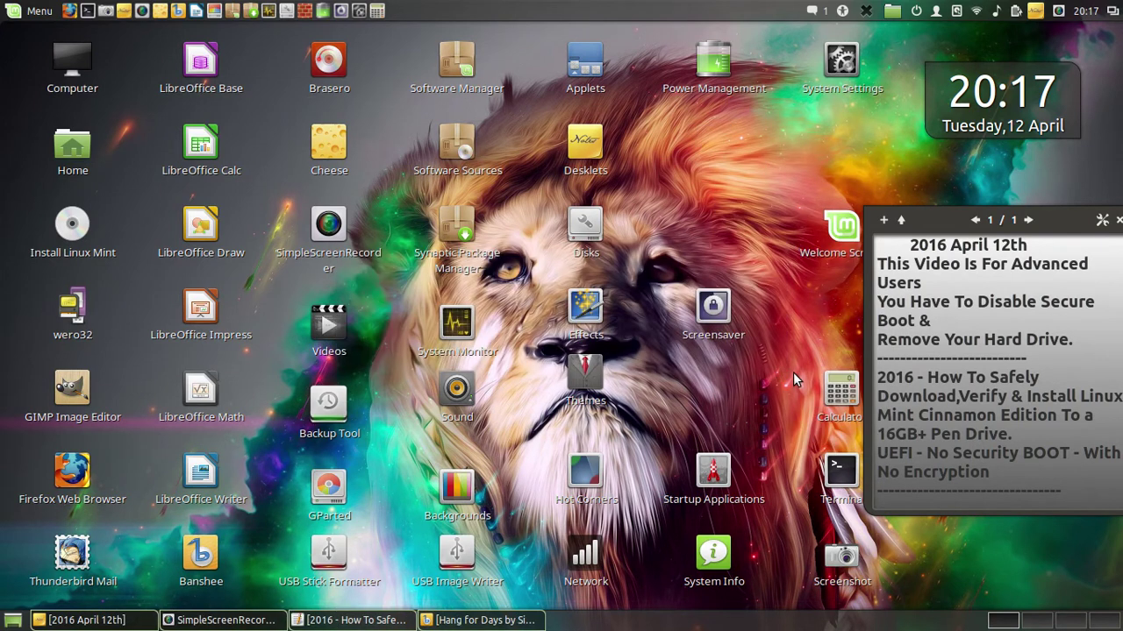
- Move the Terminal, System Settings and Welcome Screen shortcuts into the gaps in the Power Management column
{"action": "right_click", "coordinate": [842, 393]}
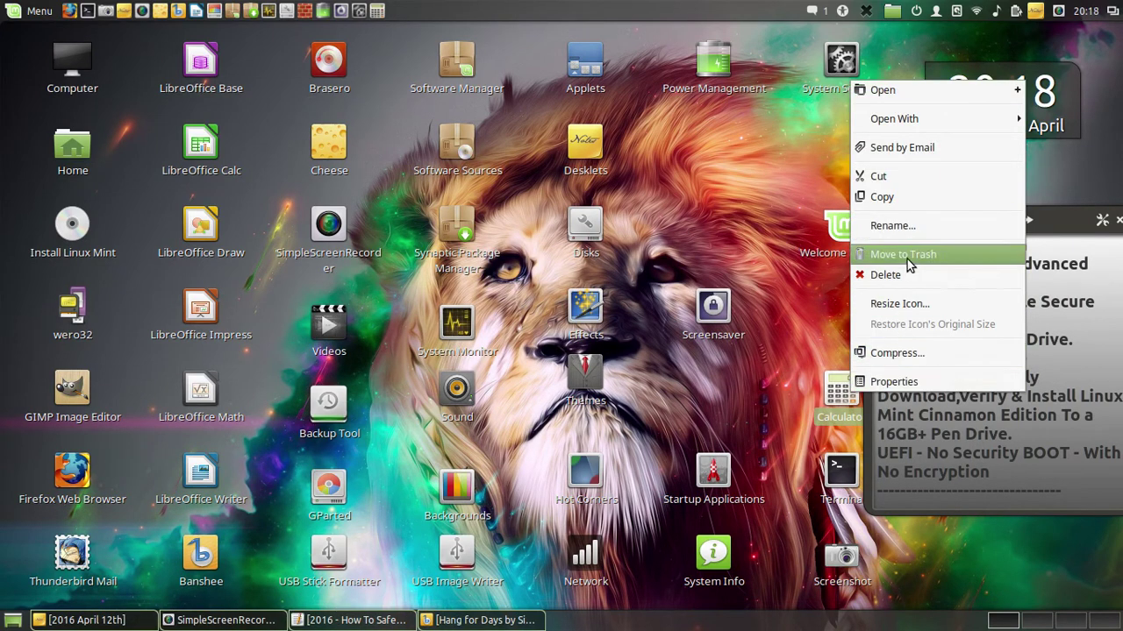
{"action": "left_click", "coordinate": [768, 449]}
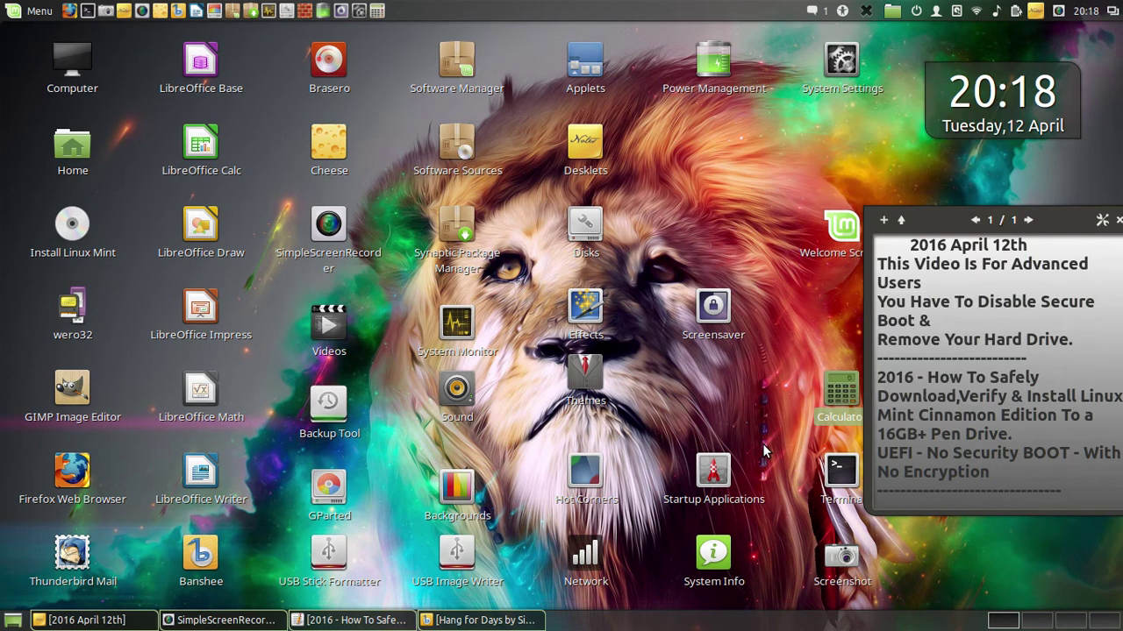
{"action": "left_click_drag", "start_coordinate": [840, 471], "coordinate": [711, 139]}
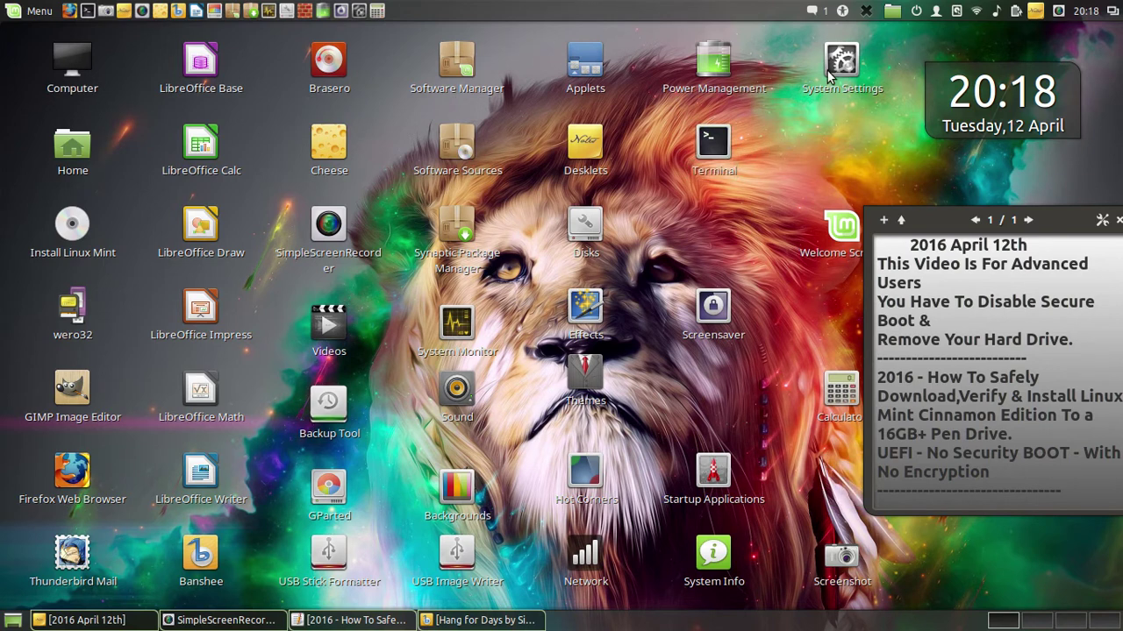
{"action": "left_click_drag", "start_coordinate": [829, 77], "coordinate": [751, 227]}
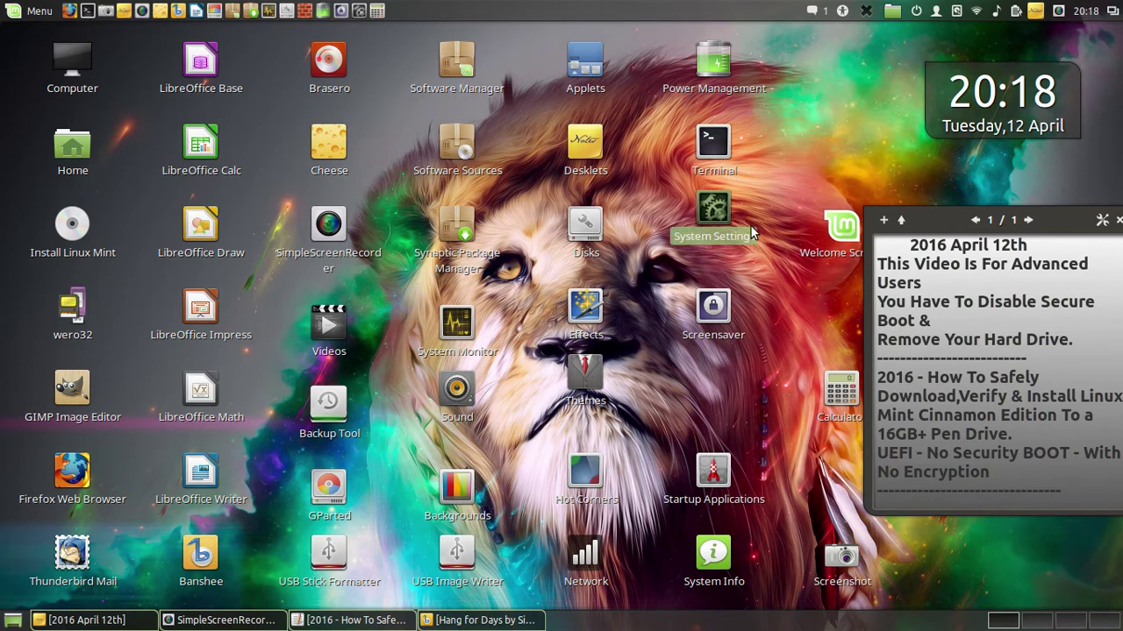
{"action": "left_click_drag", "start_coordinate": [835, 232], "coordinate": [713, 400]}
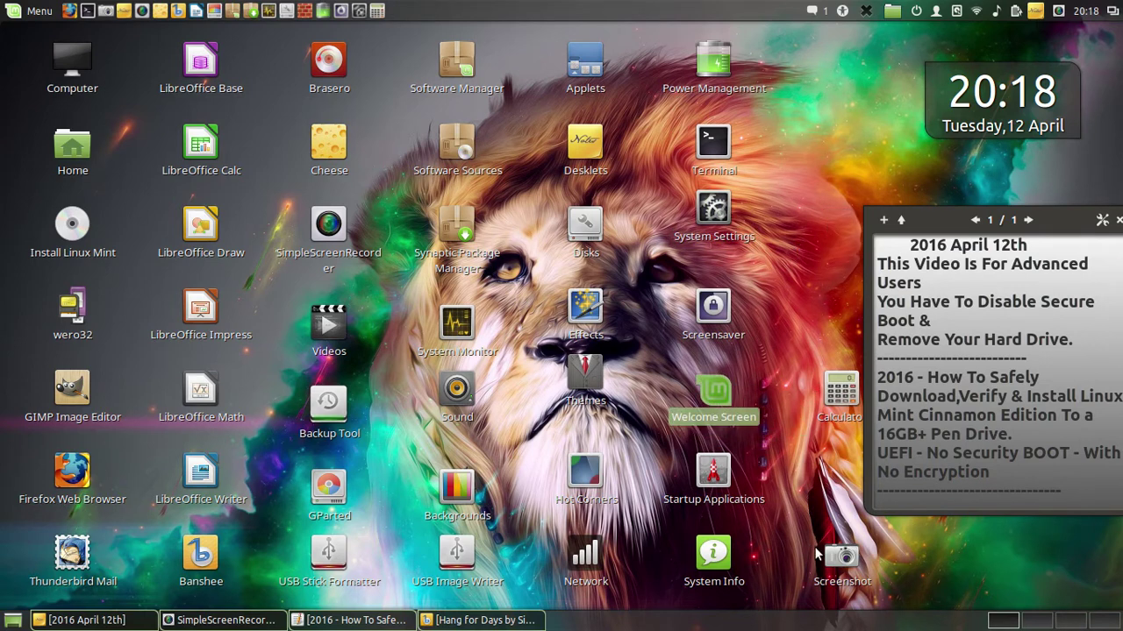
- Move the Screenshot shortcut beside Power Management and place the Calculator shortcut directly below it
{"action": "left_click_drag", "start_coordinate": [842, 557], "coordinate": [806, 131]}
{"action": "left_click", "coordinate": [801, 153]}
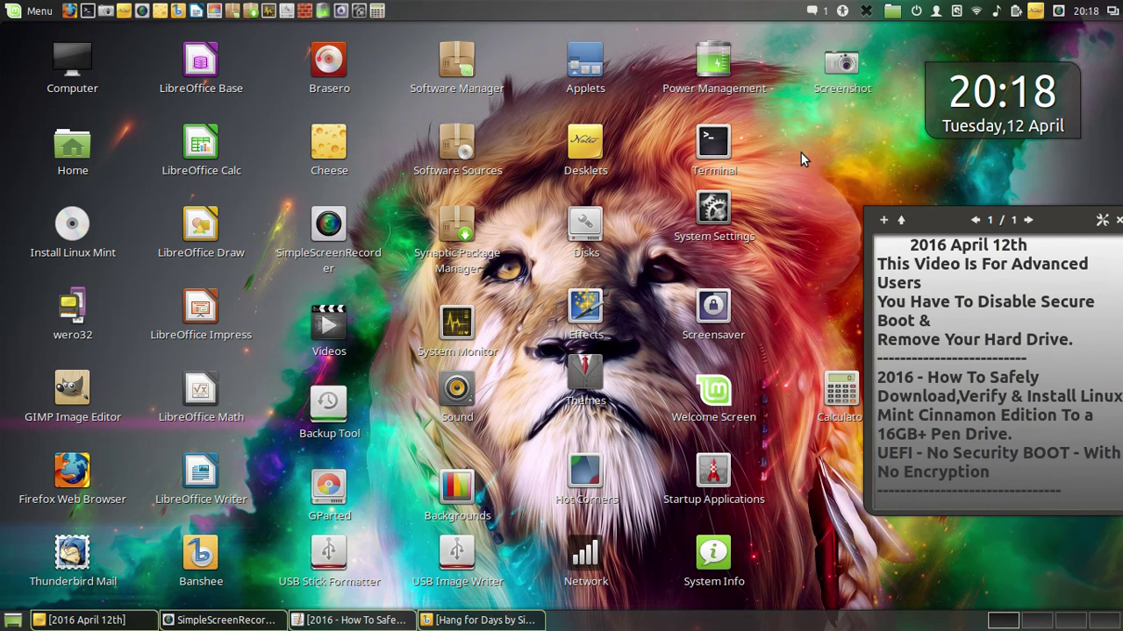
{"action": "left_click_drag", "start_coordinate": [835, 400], "coordinate": [826, 144]}
{"action": "left_click", "coordinate": [815, 495]}
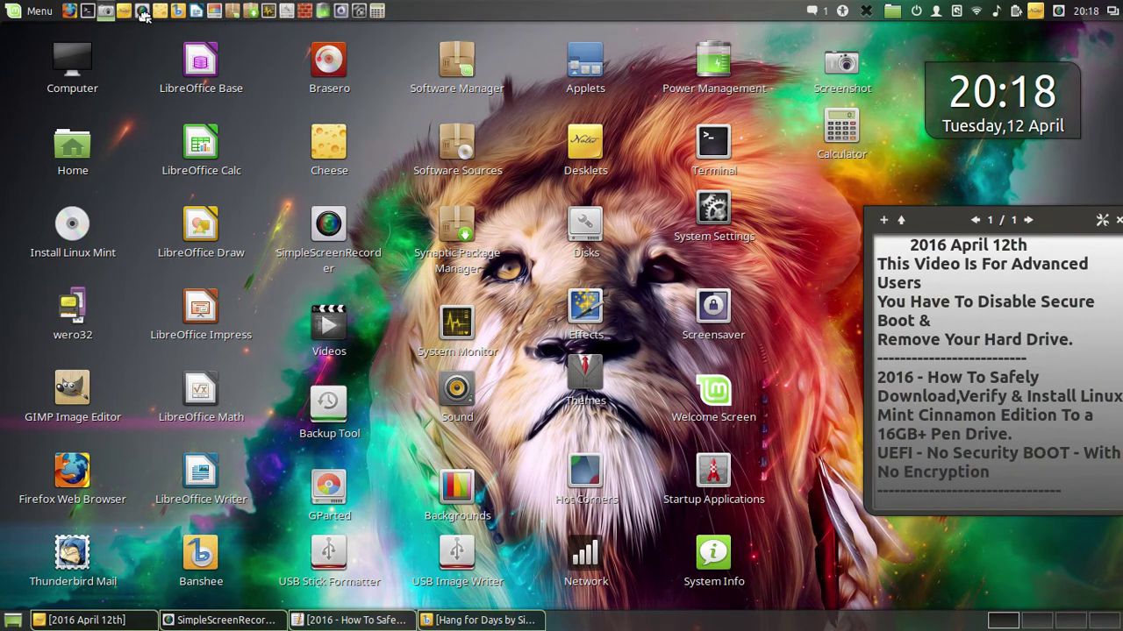
- Move the Screenshot launcher to the end of the panel launchers and capture the whole screen with a 5-second delay
{"action": "left_click_drag", "start_coordinate": [143, 10], "coordinate": [403, 16]}
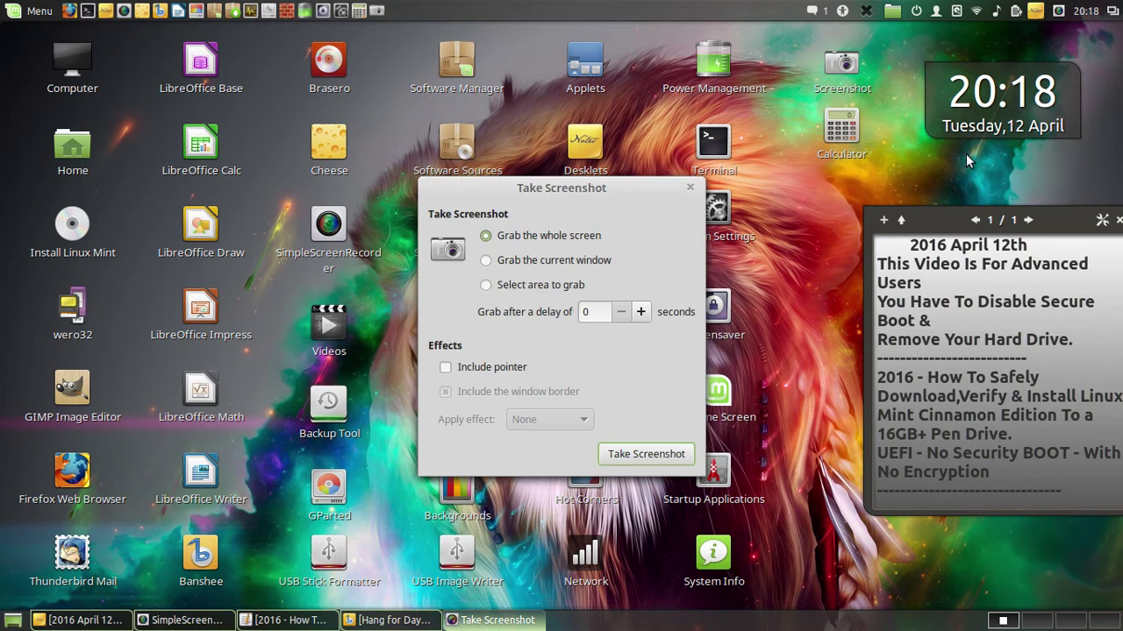
{"action": "left_click", "coordinate": [641, 312]}
{"action": "left_click", "coordinate": [641, 312]}
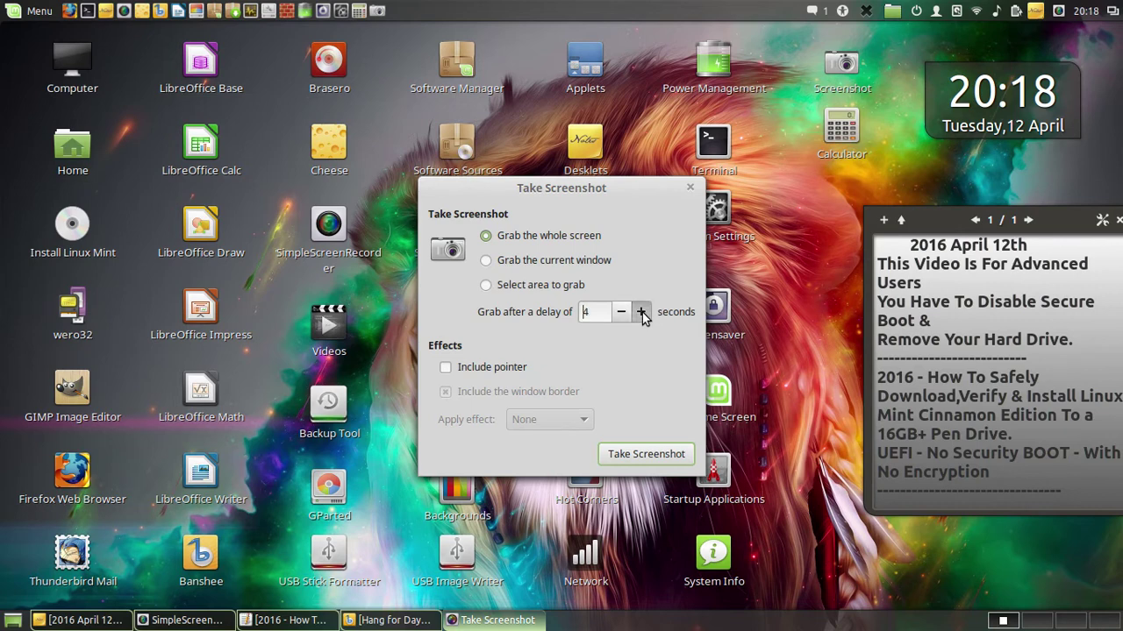
{"action": "left_click", "coordinate": [642, 312]}
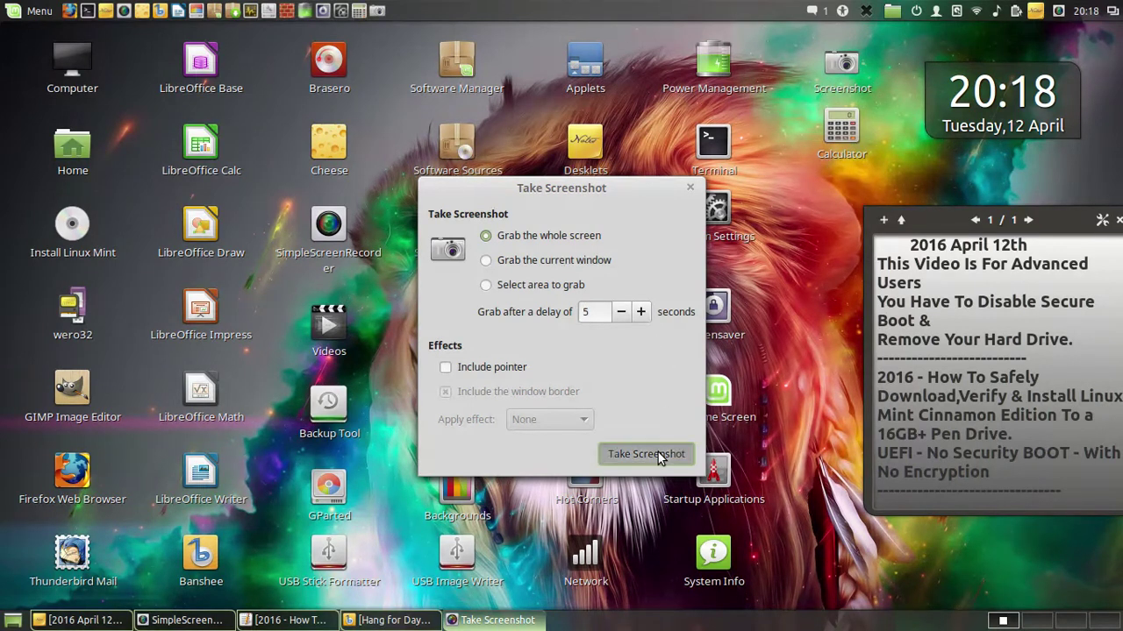
{"action": "left_click", "coordinate": [647, 454]}
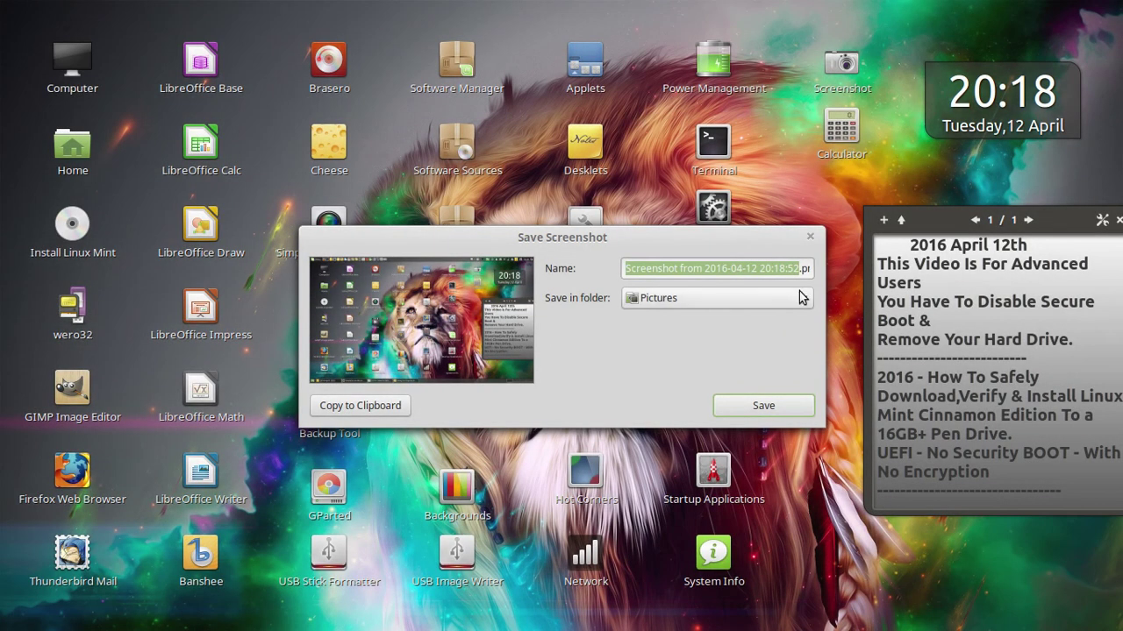
- Save the desktop screenshot in the Pen Drive folder inside the Screenshots bookmark, keeping the suggested file name
{"action": "left_click", "coordinate": [801, 297]}
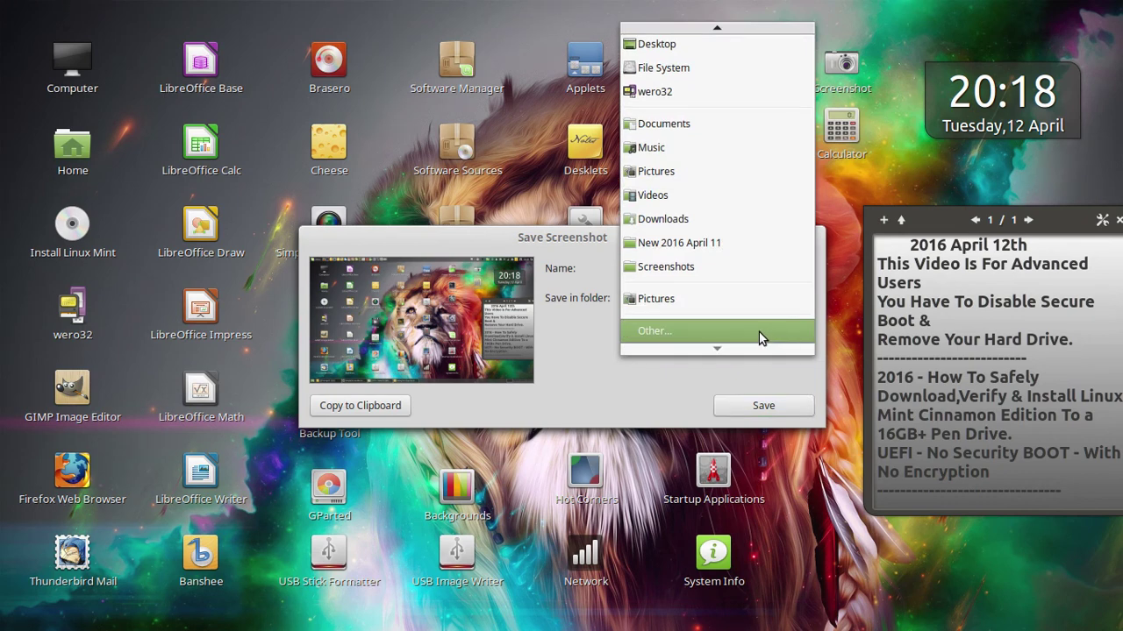
{"action": "left_click", "coordinate": [760, 333]}
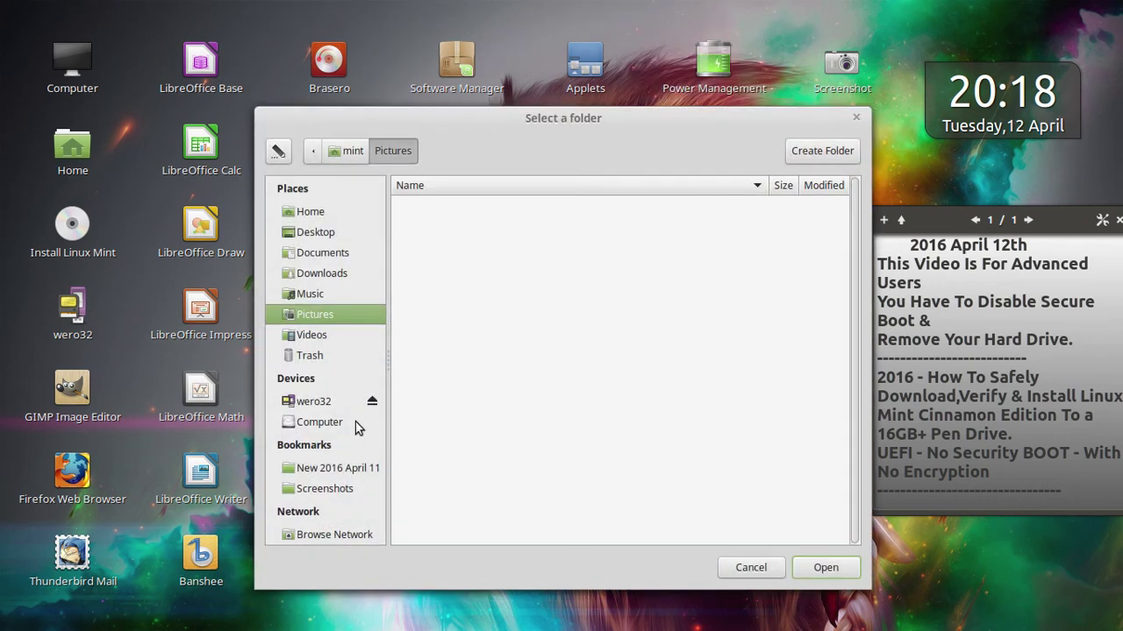
{"action": "left_click", "coordinate": [323, 489]}
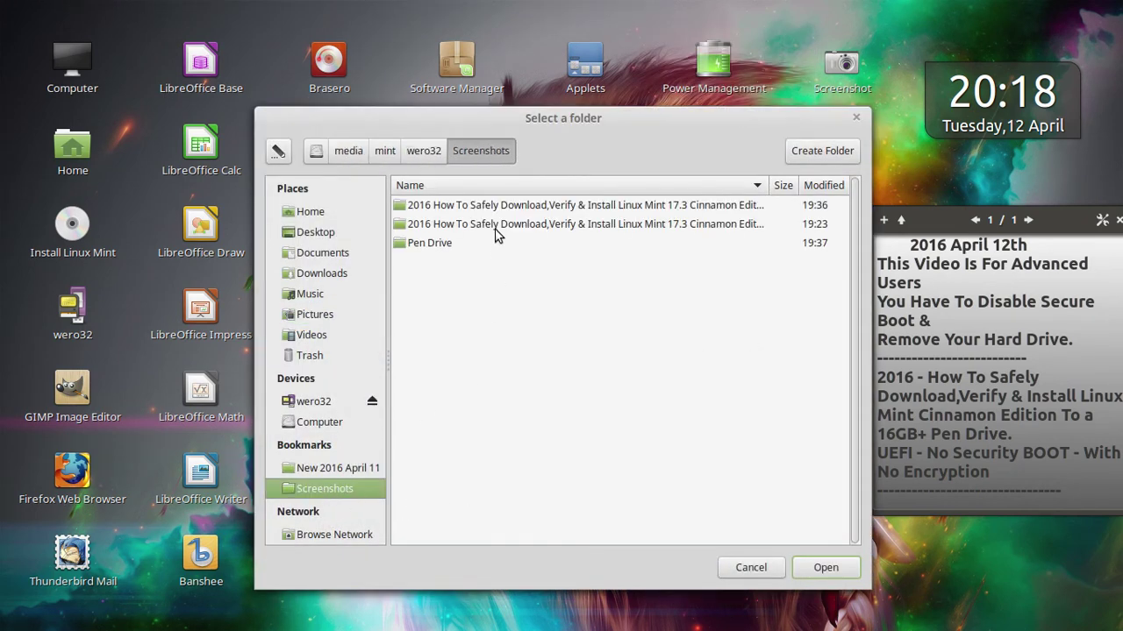
{"action": "double_click", "coordinate": [447, 242]}
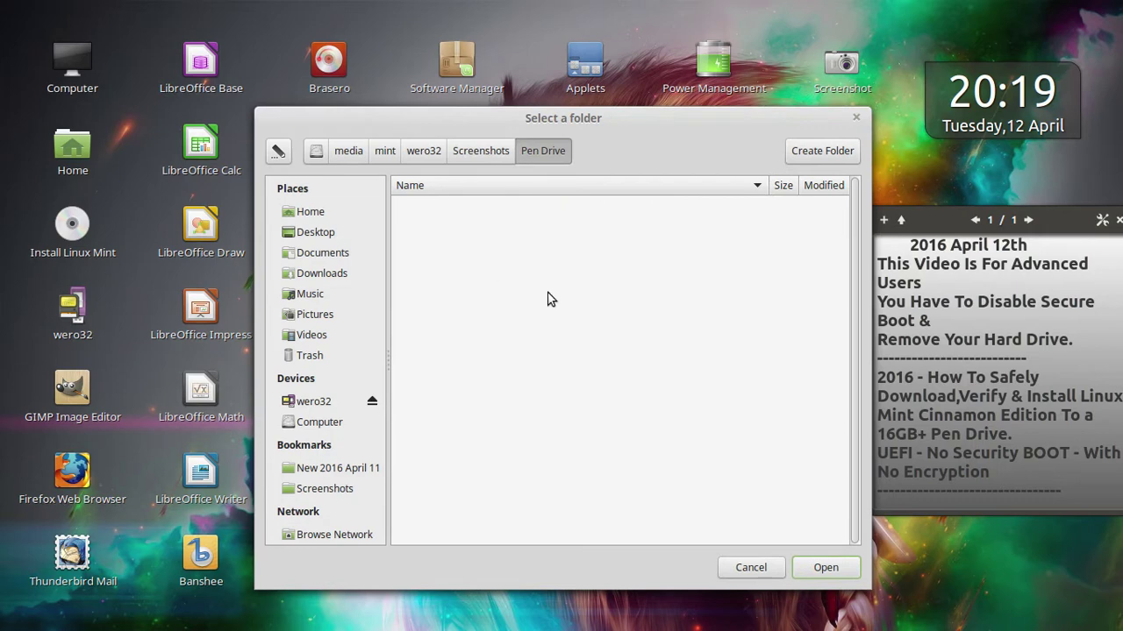
{"action": "left_click", "coordinate": [823, 568]}
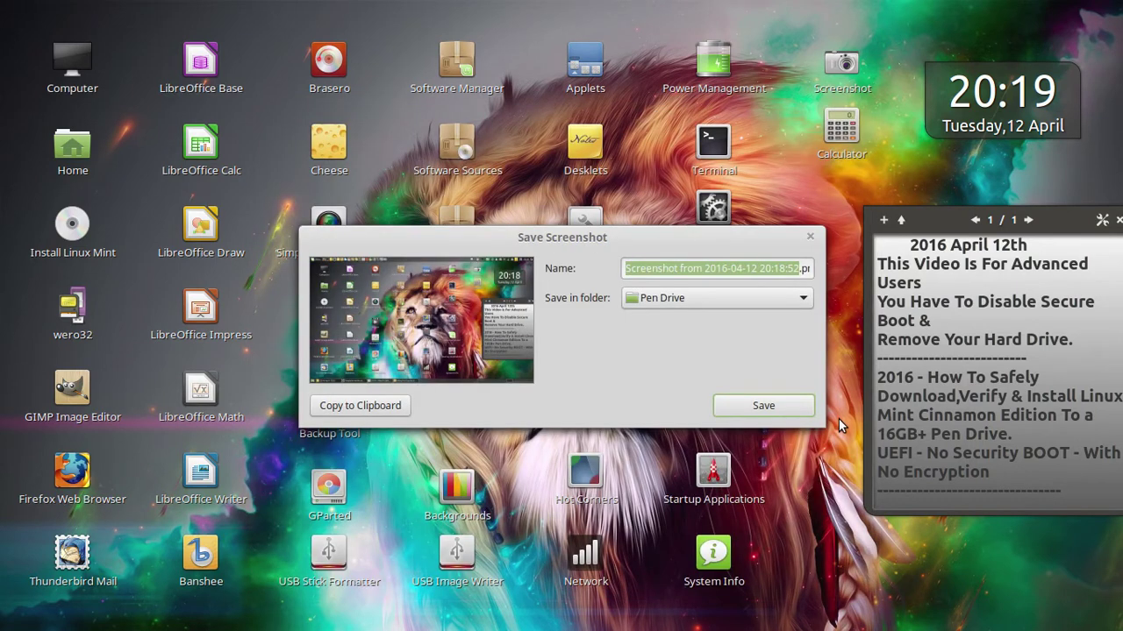
{"action": "left_click", "coordinate": [810, 416]}
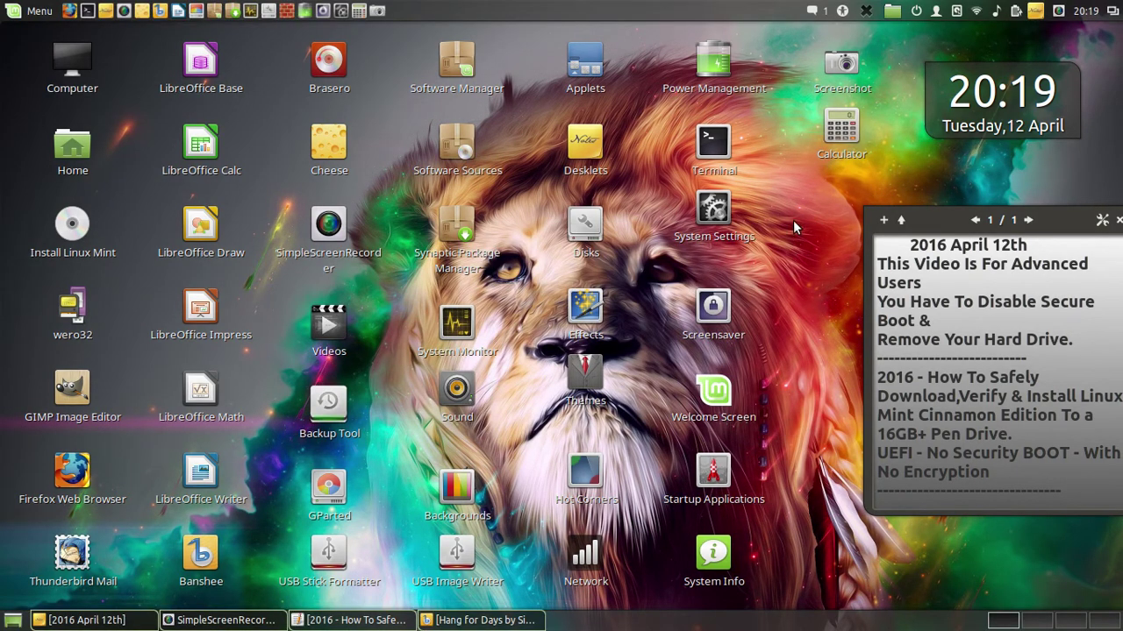
- Open GParted, refresh its devices, check which drives the device list offers and close the program
{"action": "double_click", "coordinate": [329, 488]}
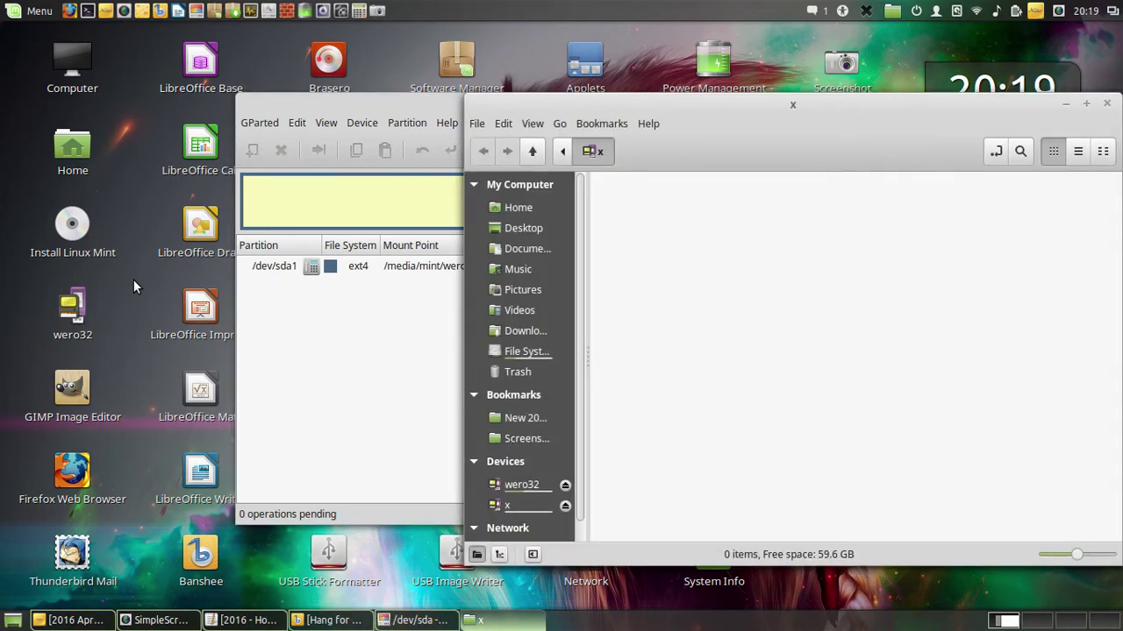
{"action": "left_click_drag", "start_coordinate": [681, 121], "coordinate": [497, 105]}
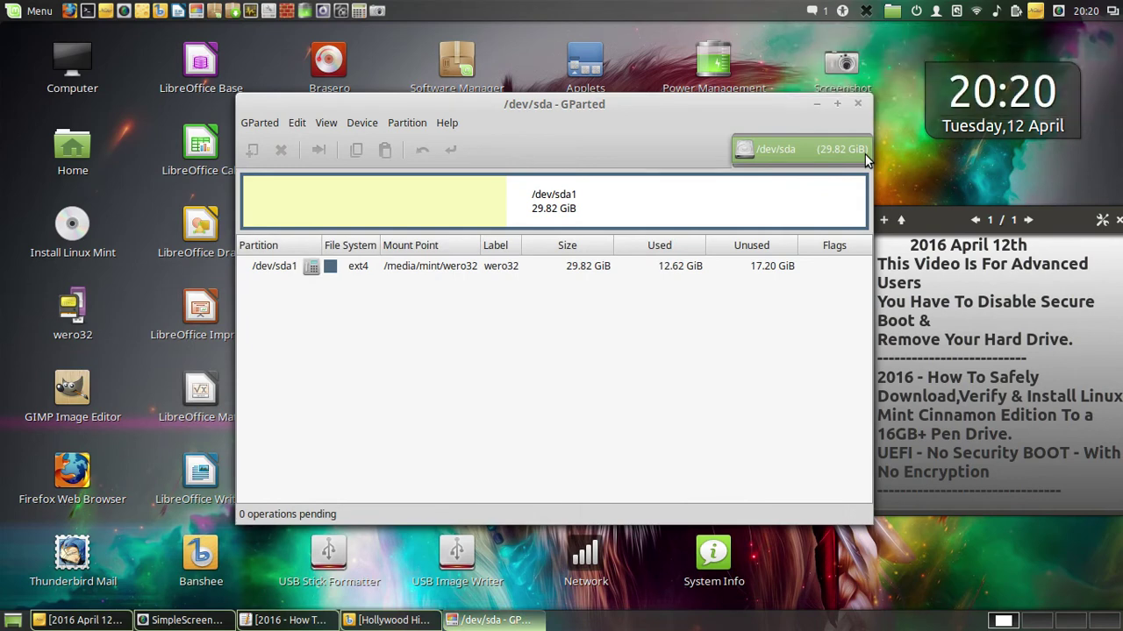
{"action": "left_click", "coordinate": [260, 123]}
{"action": "left_click", "coordinate": [271, 145]}
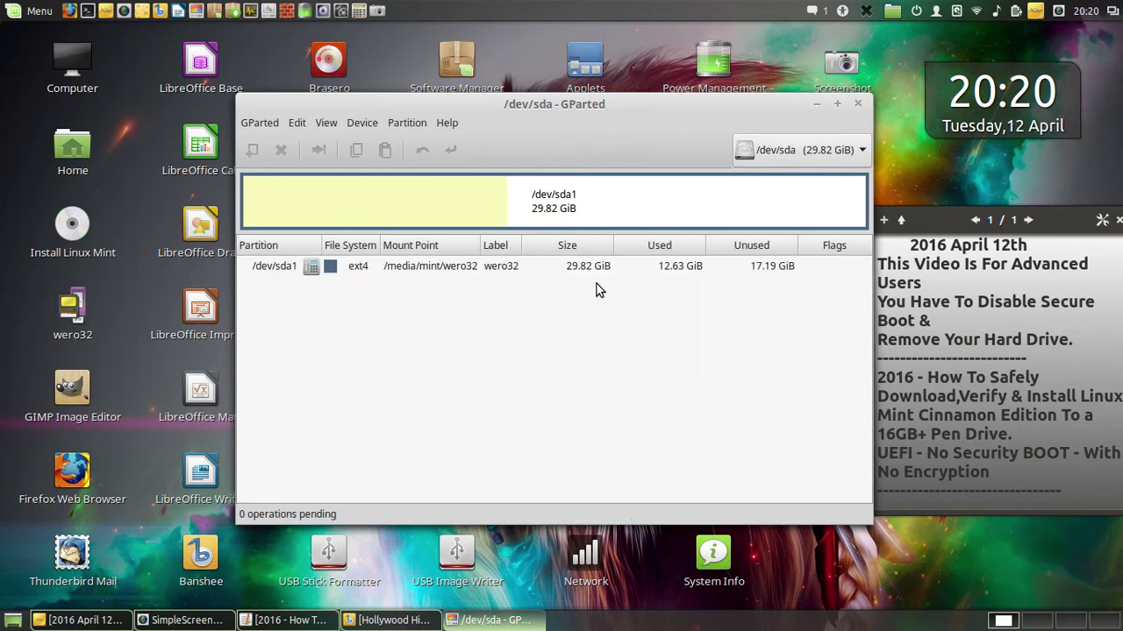
{"action": "left_click", "coordinate": [859, 152]}
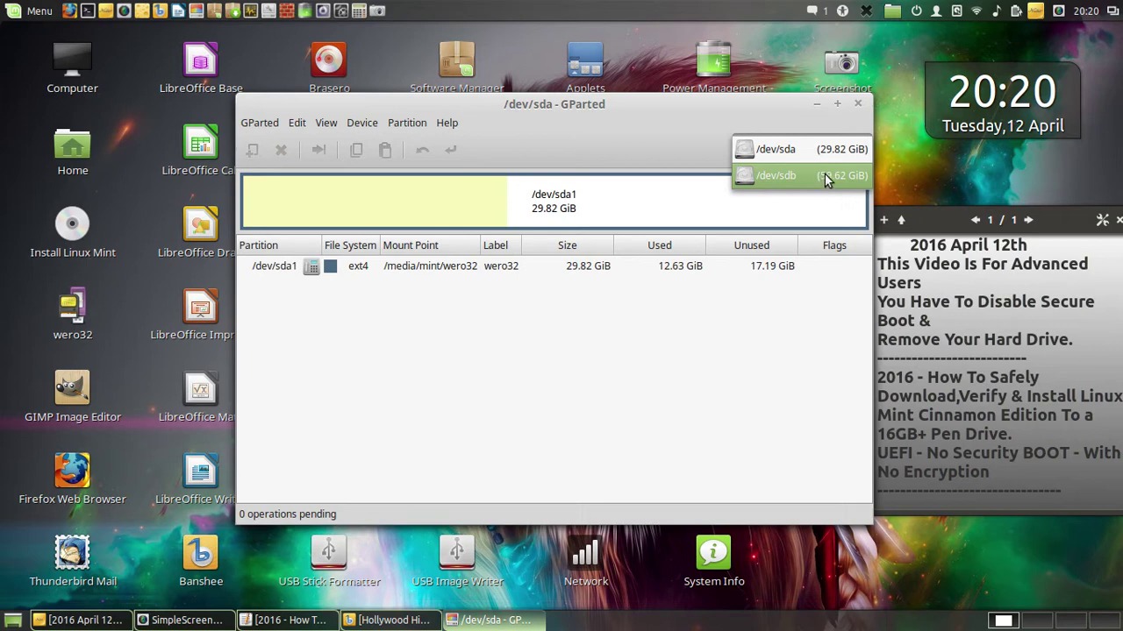
{"action": "left_click", "coordinate": [859, 105]}
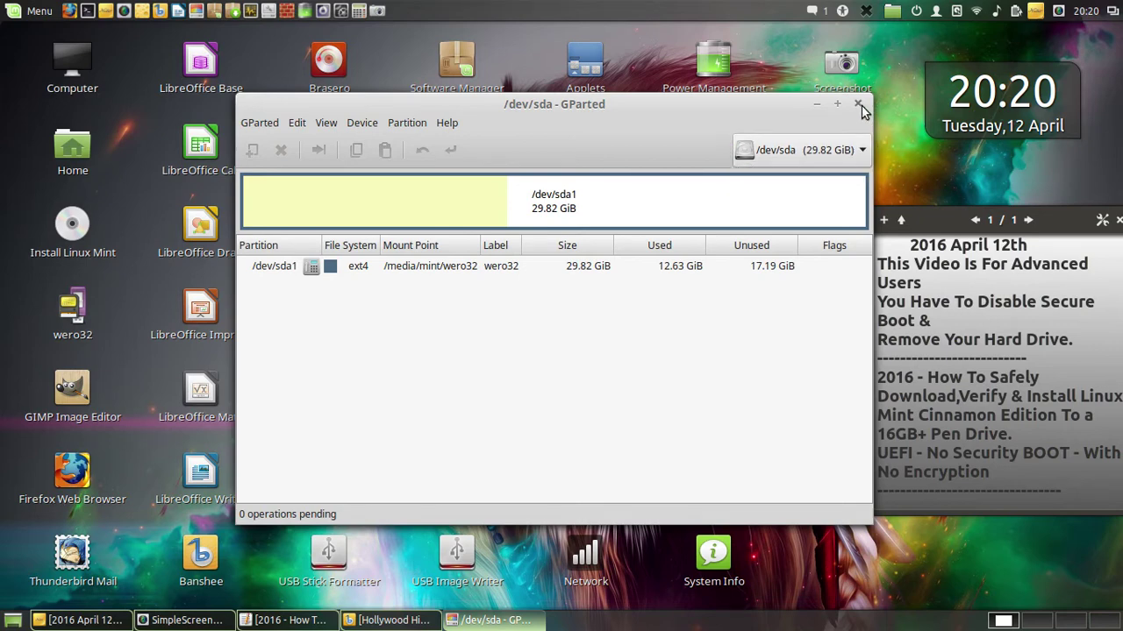
{"action": "left_click", "coordinate": [858, 104]}
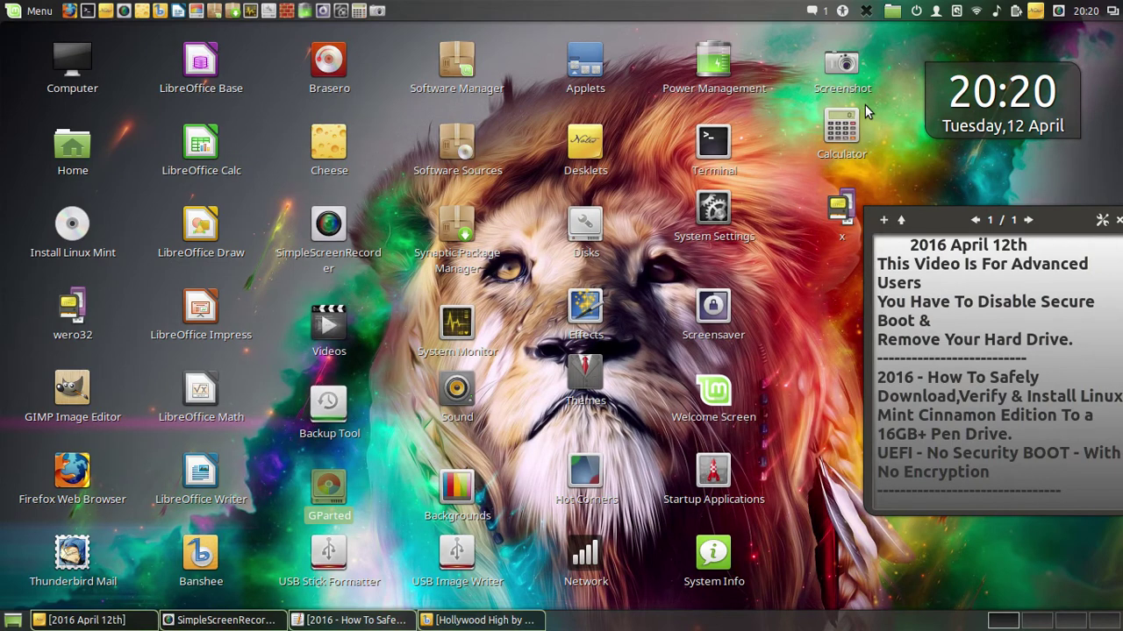
- Launch the Linux Mint installer and save a whole-screen capture of its Welcome page as 1.png in the Pen Drive folder
{"action": "left_click", "coordinate": [75, 226]}
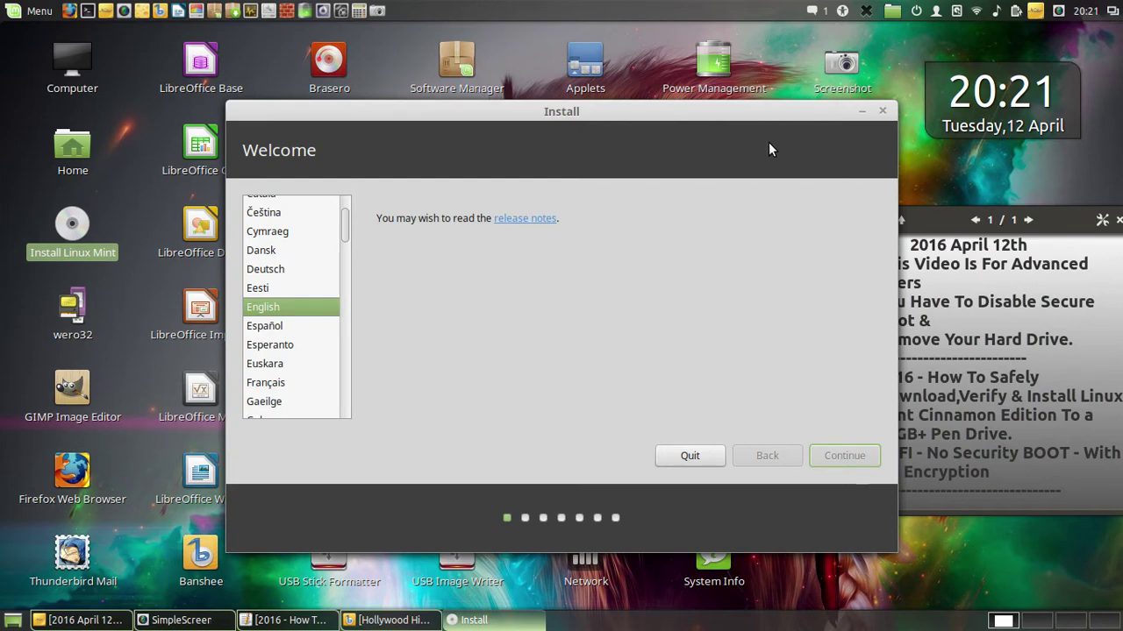
{"action": "left_click_drag", "start_coordinate": [577, 111], "coordinate": [529, 105]}
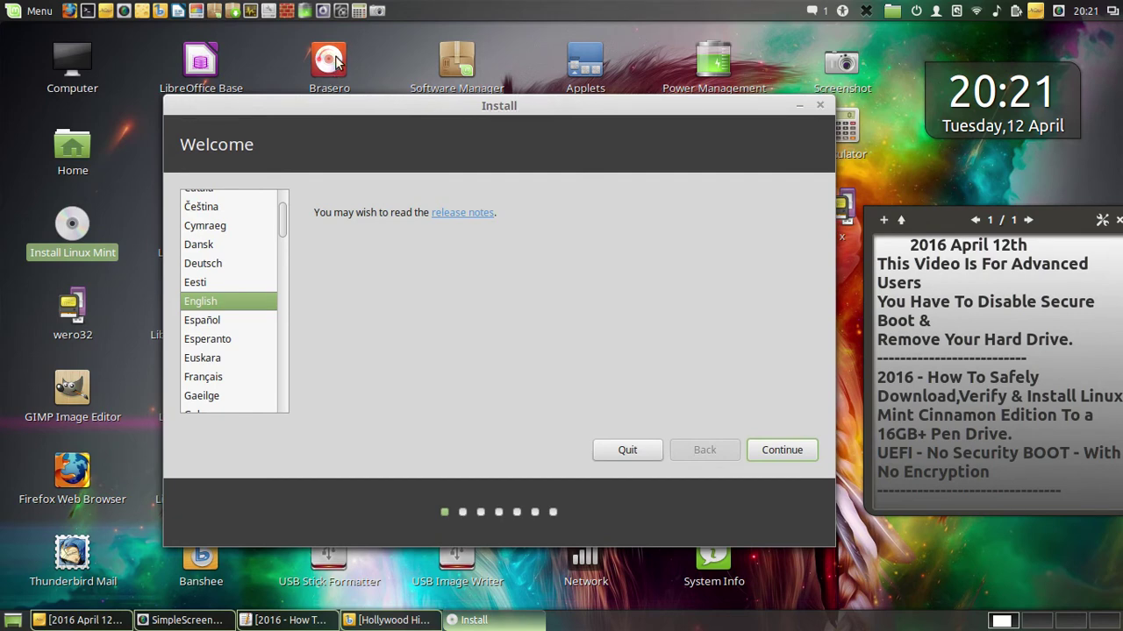
{"action": "left_click", "coordinate": [377, 11]}
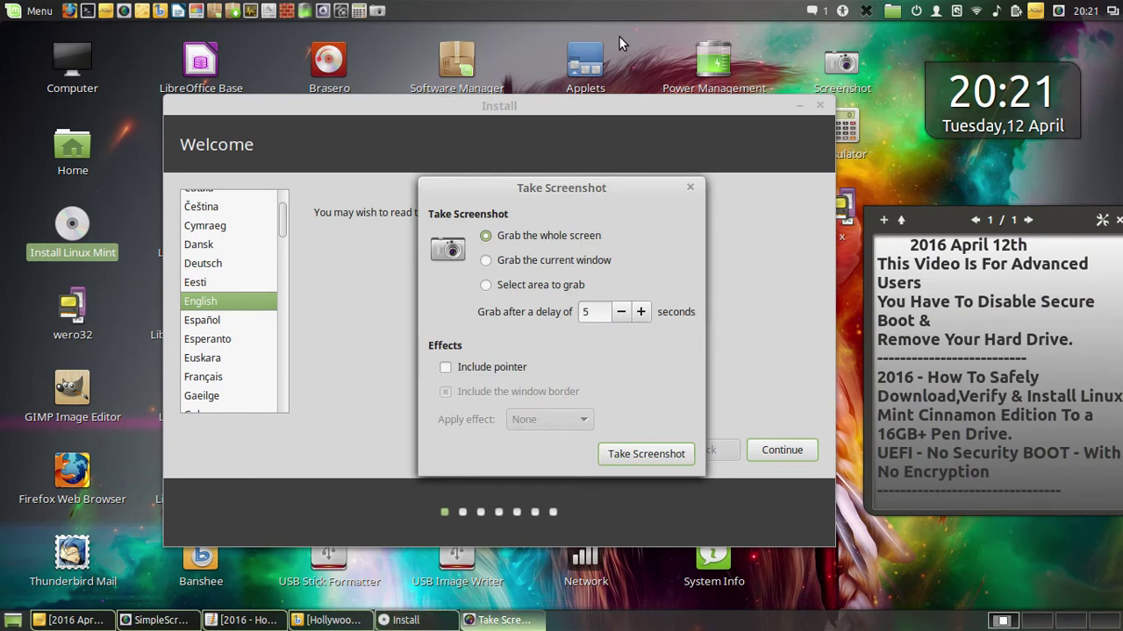
{"action": "left_click", "coordinate": [652, 453]}
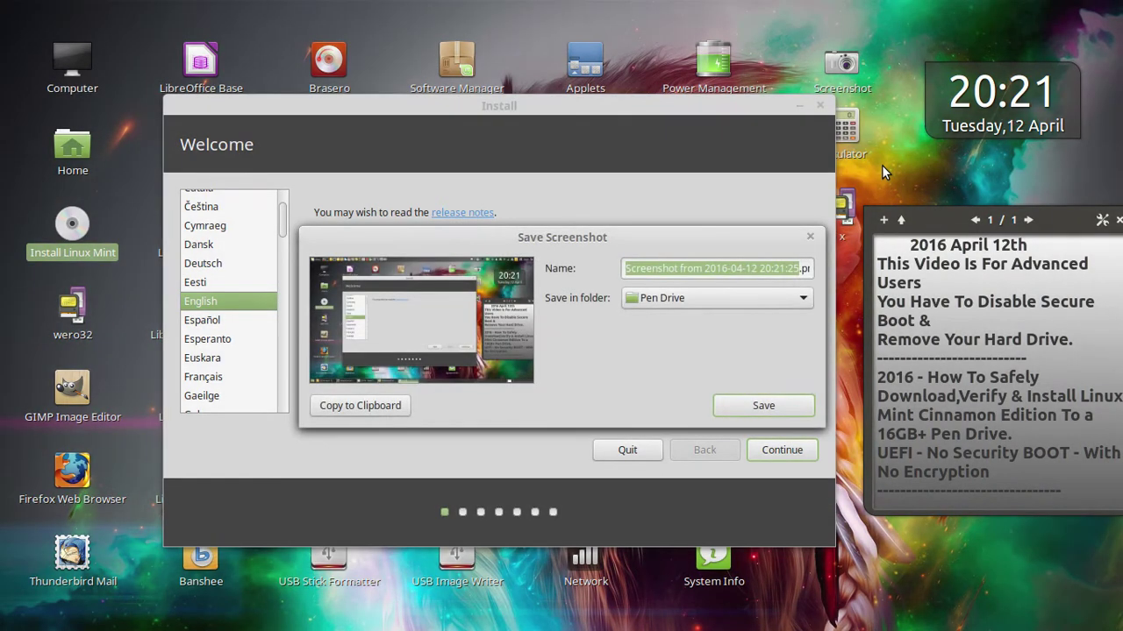
{"action": "type", "text": "1"}
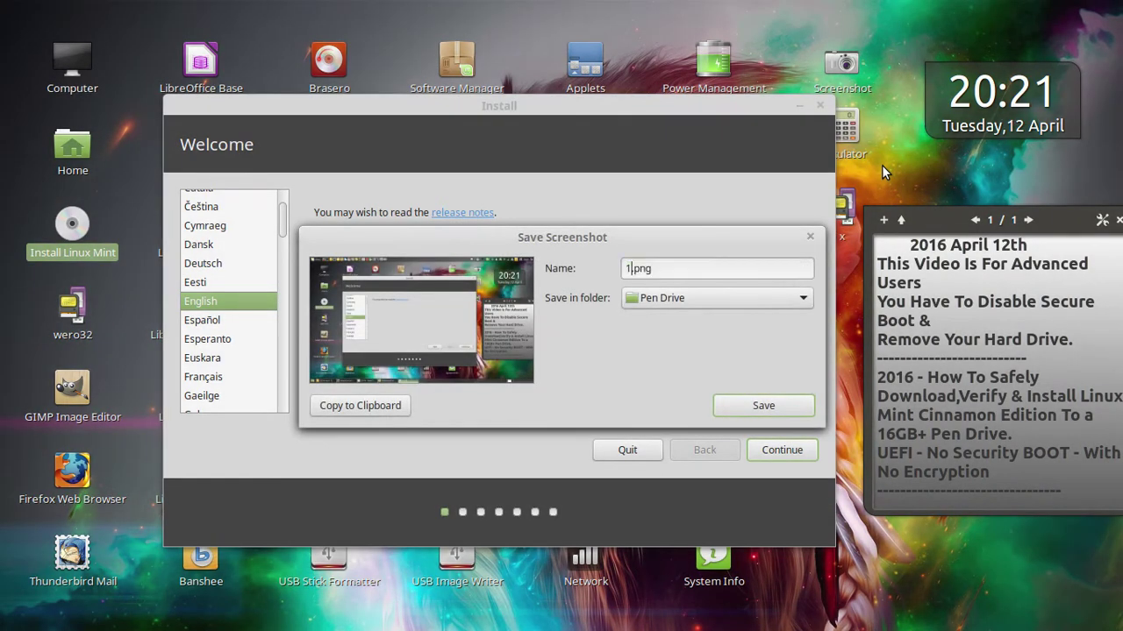
{"action": "left_click", "coordinate": [804, 410]}
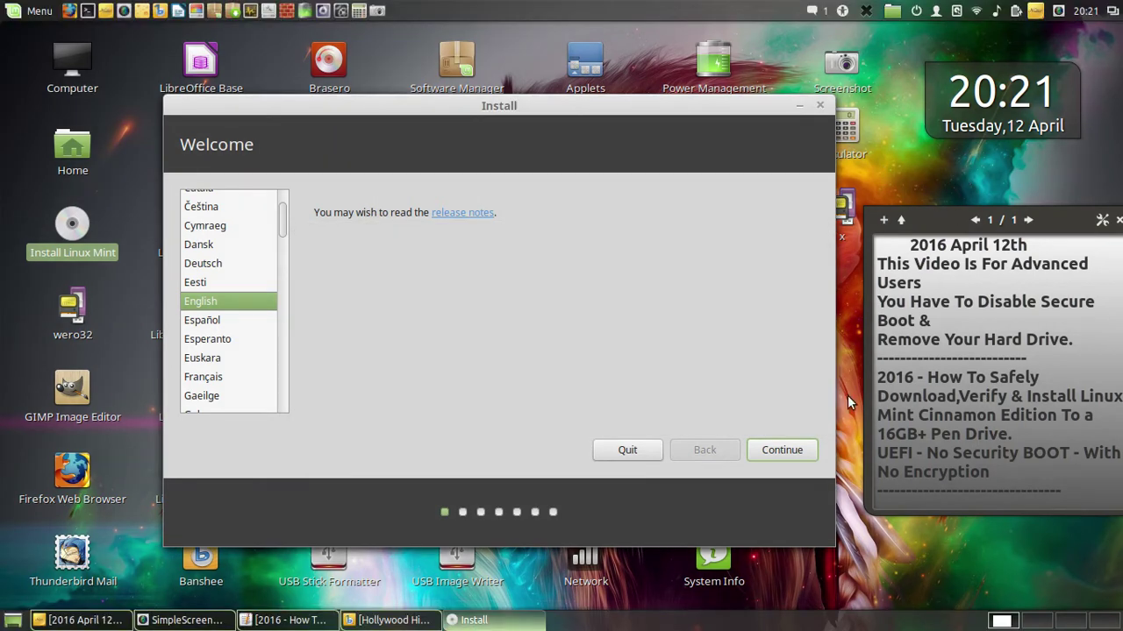
- View the installer's Preparing to install Linux Mint page, return to the Welcome page and request to quit the installation
{"action": "left_click", "coordinate": [809, 451]}
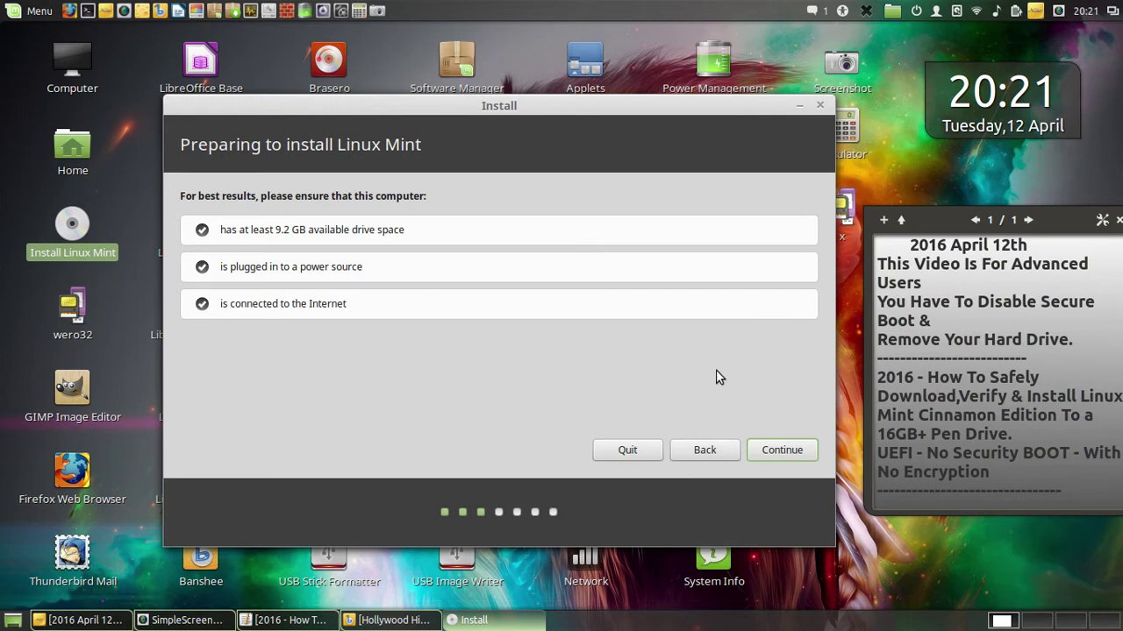
{"action": "left_click", "coordinate": [704, 450]}
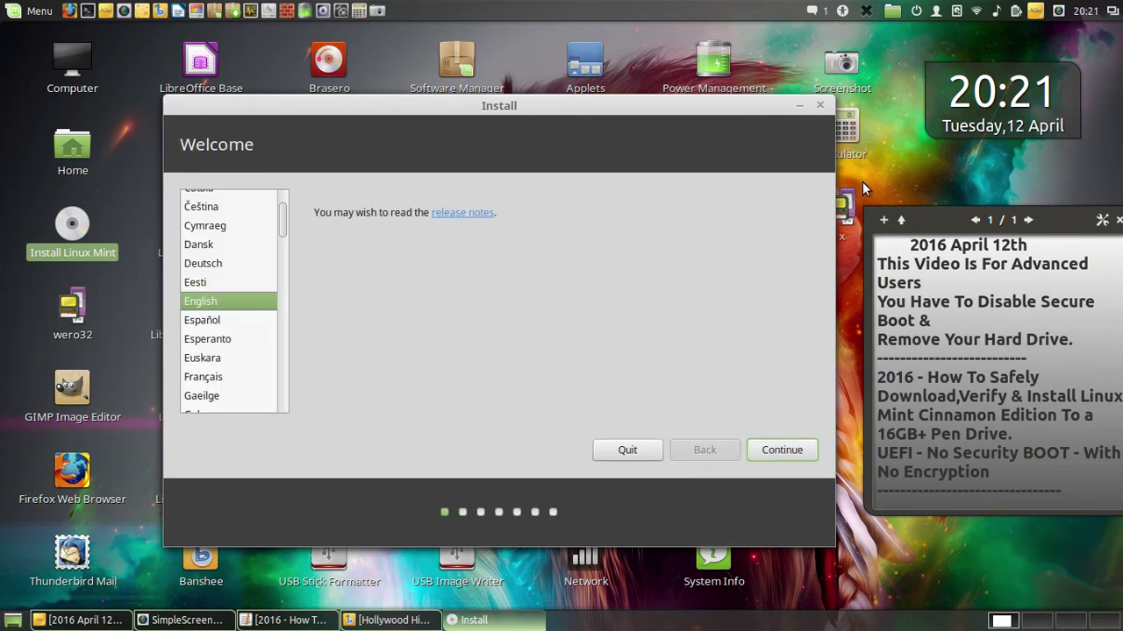
{"action": "left_click", "coordinate": [639, 451]}
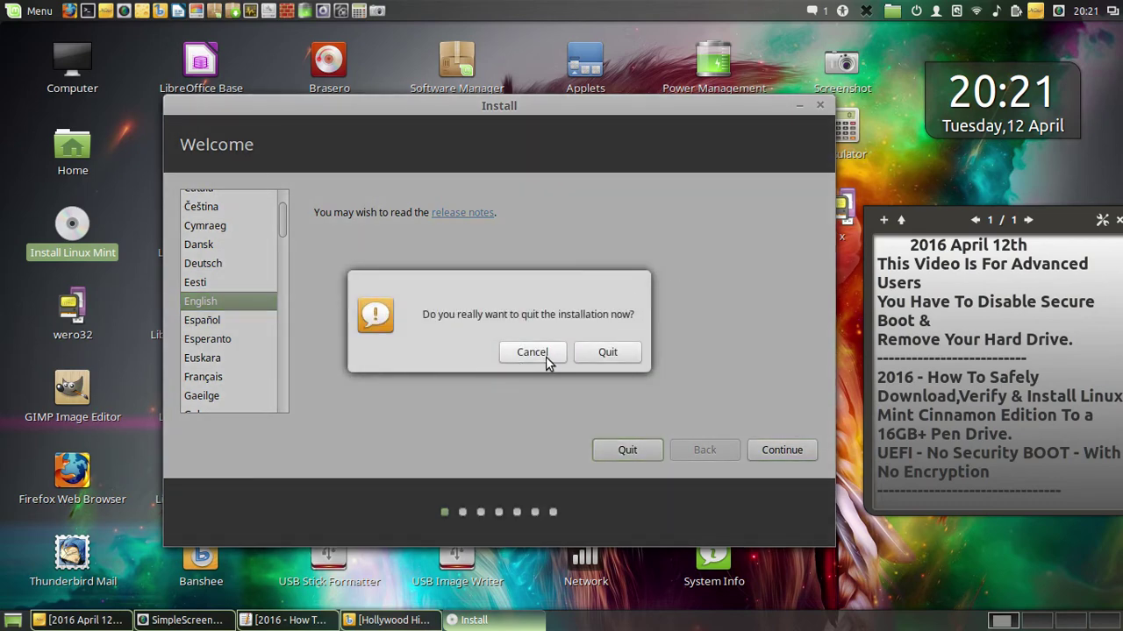
- Quit the Linux Mint installation and launch Firefox
{"action": "left_click", "coordinate": [607, 352]}
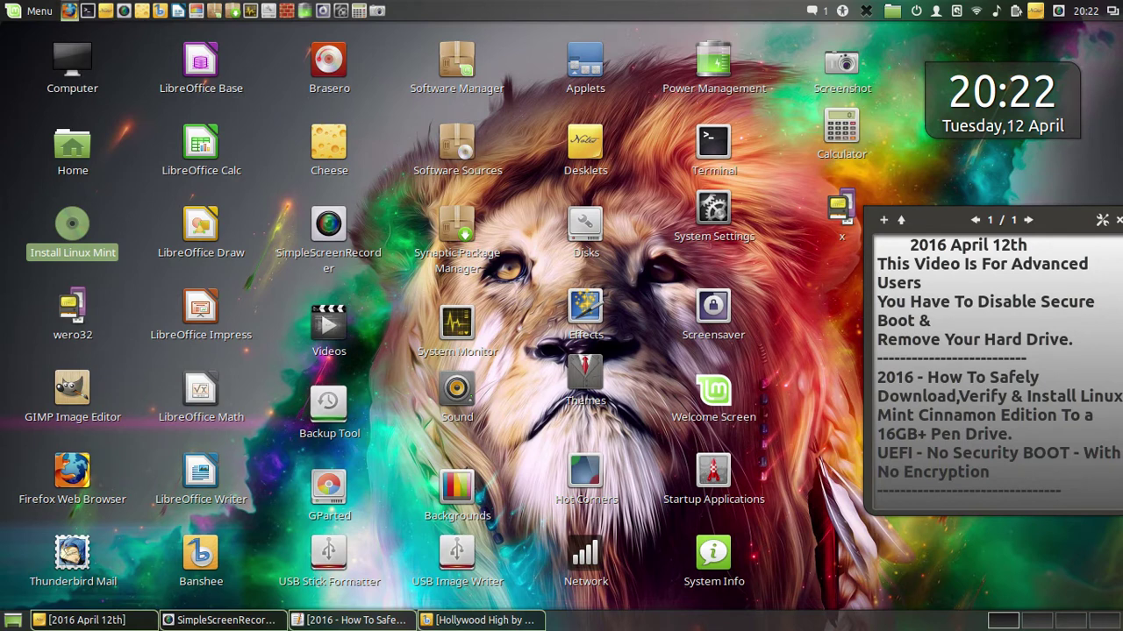
{"action": "left_click", "coordinate": [70, 11]}
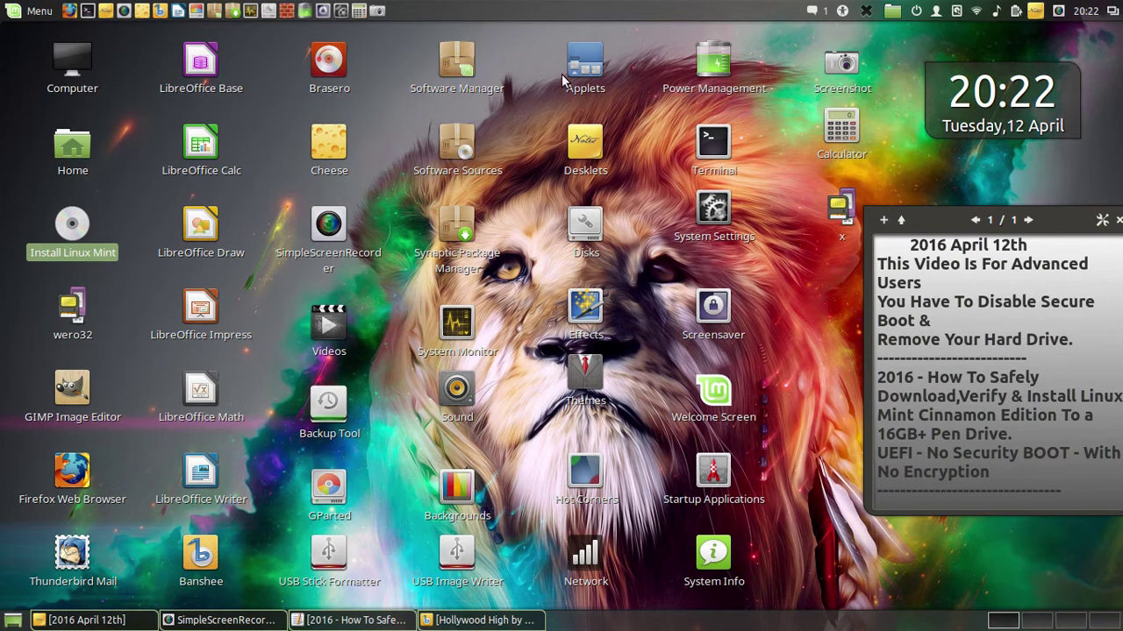
- Move the desktop note lower, resize the Firefox window to fit beside it, and dismiss the Reader View tip
{"action": "left_click_drag", "start_coordinate": [991, 235], "coordinate": [972, 261]}
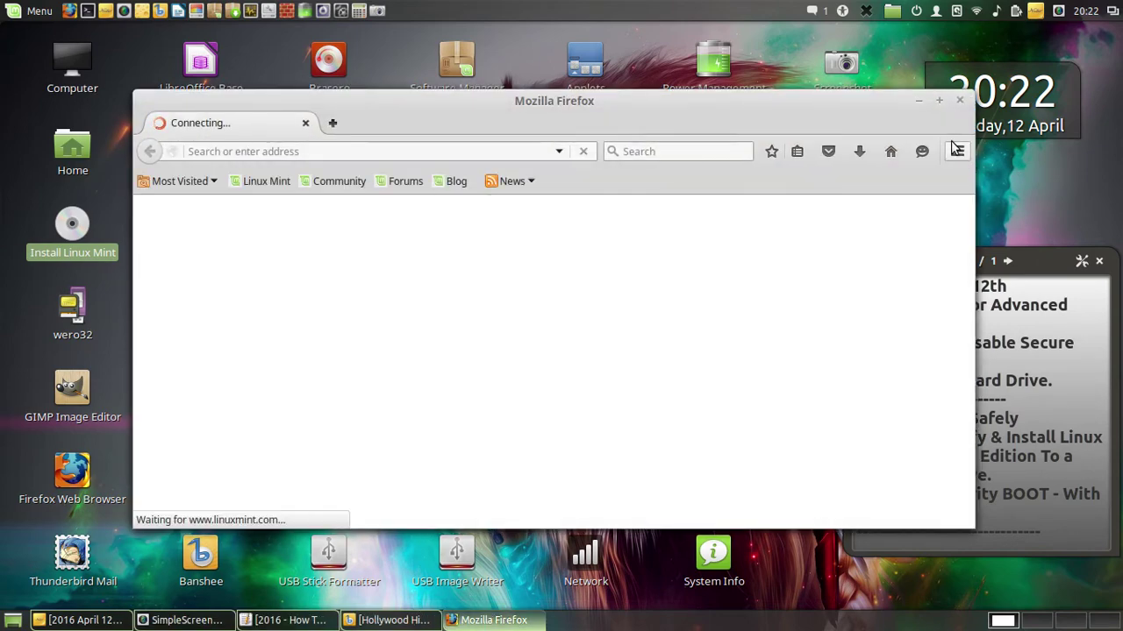
{"action": "left_click_drag", "start_coordinate": [963, 96], "coordinate": [824, 104]}
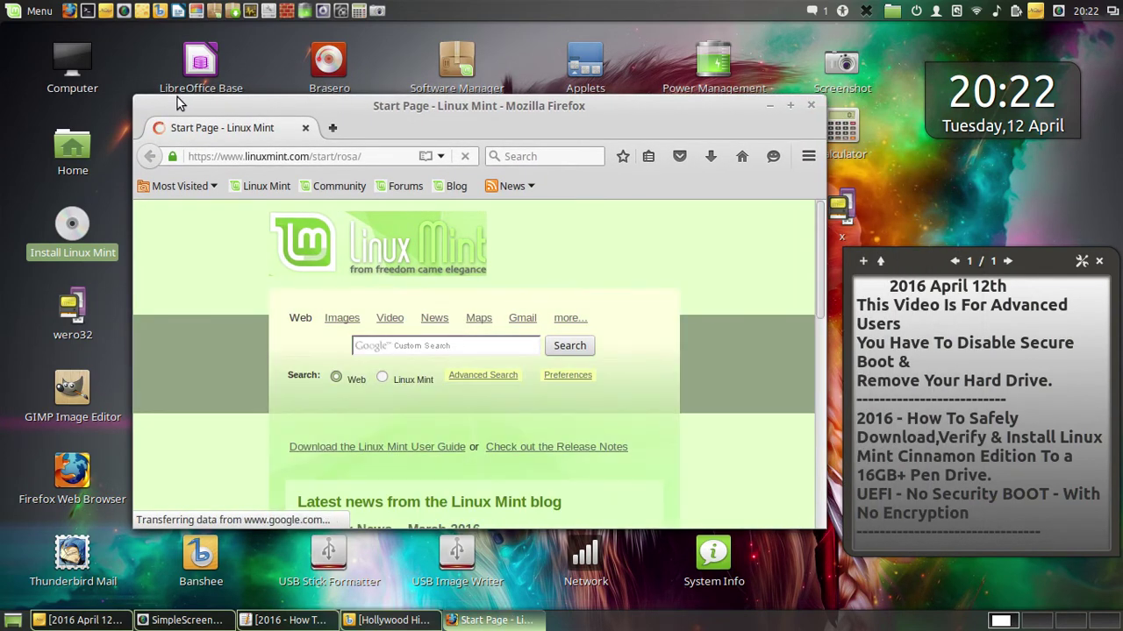
{"action": "left_click_drag", "start_coordinate": [140, 99], "coordinate": [30, 43]}
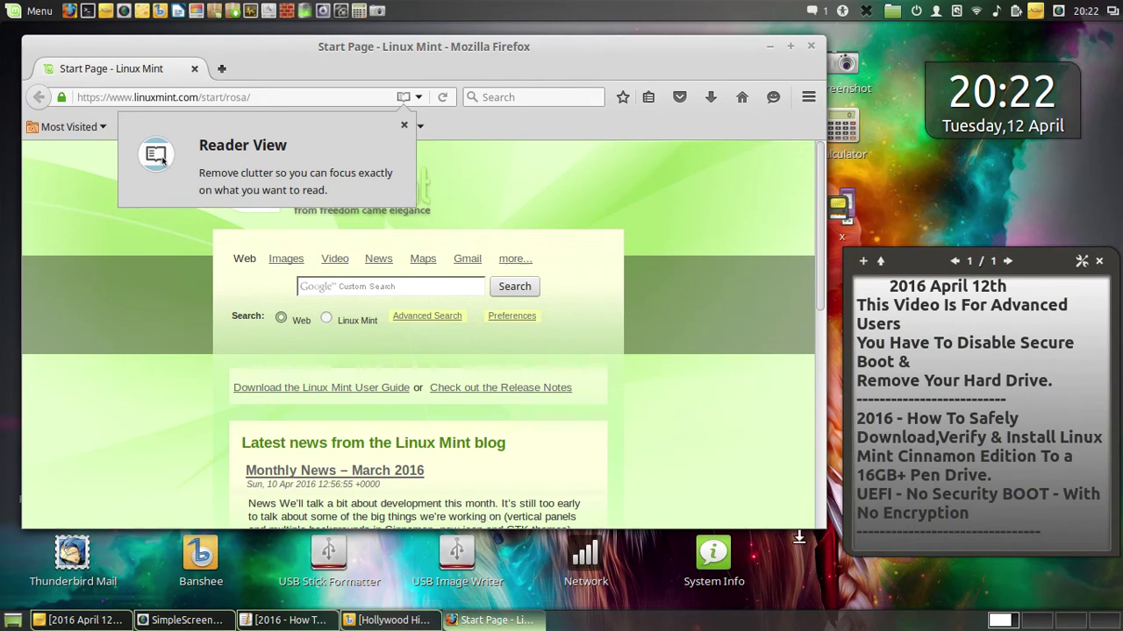
{"action": "left_click_drag", "start_coordinate": [801, 524], "coordinate": [791, 579]}
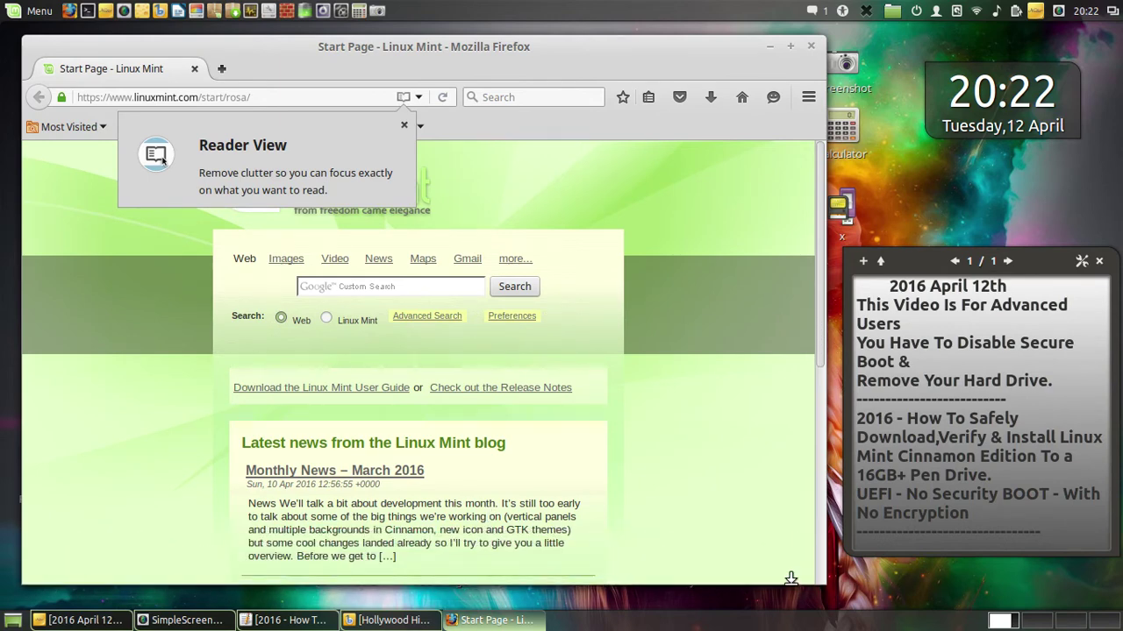
{"action": "left_click", "coordinate": [430, 171]}
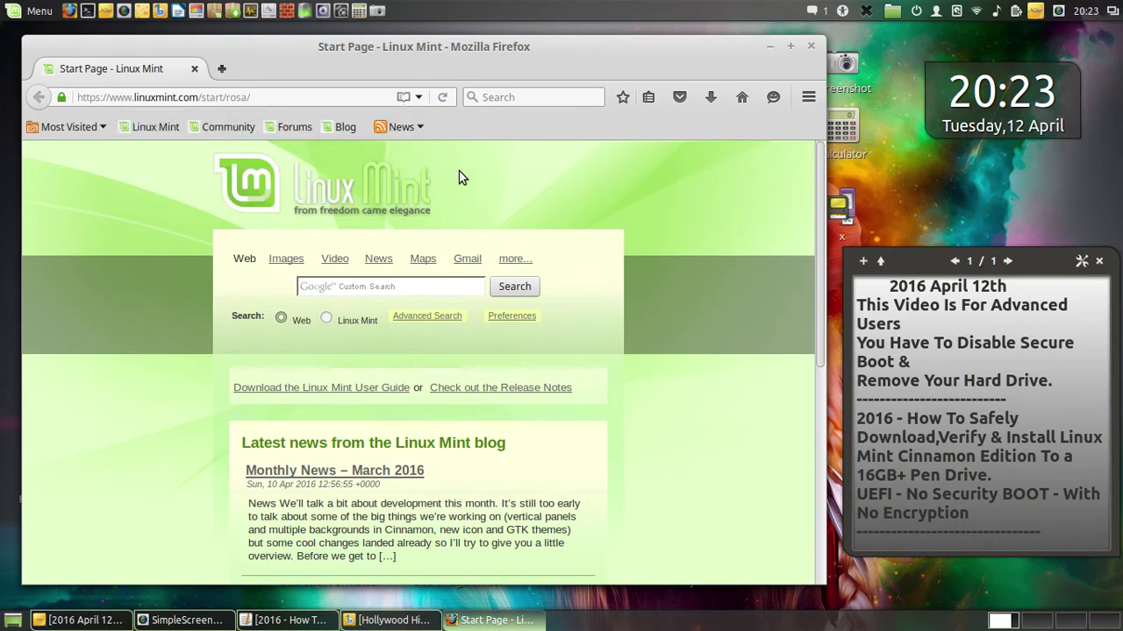
- Open Firefox's Add-ons Manager and maximize the browser window, dismissing the music player that gets in front
{"action": "left_click", "coordinate": [808, 98]}
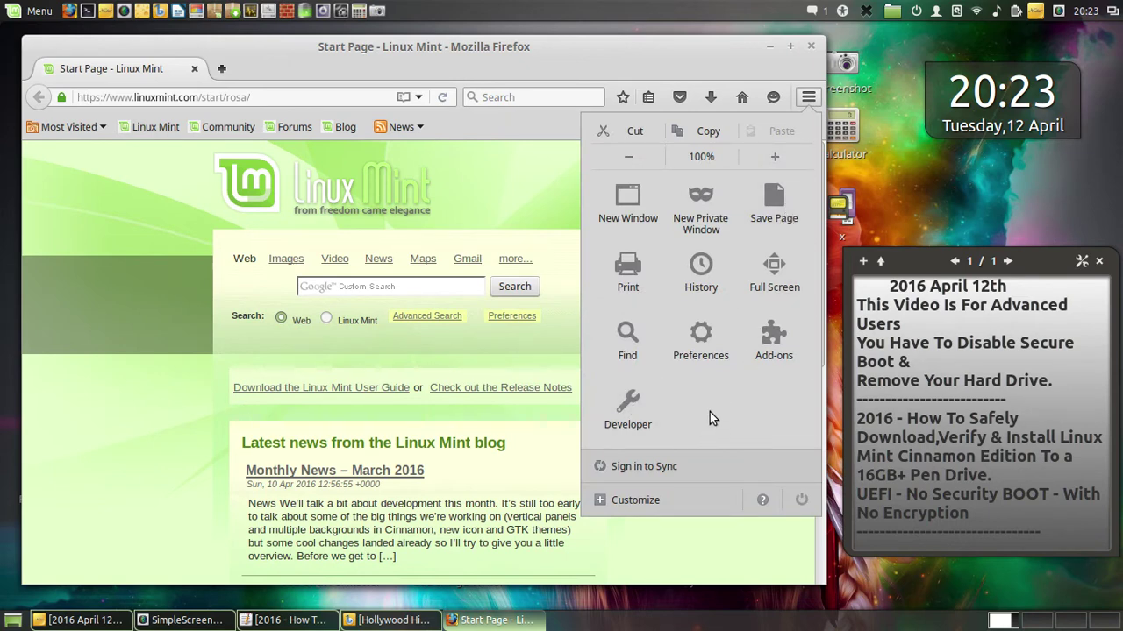
{"action": "left_click", "coordinate": [774, 342]}
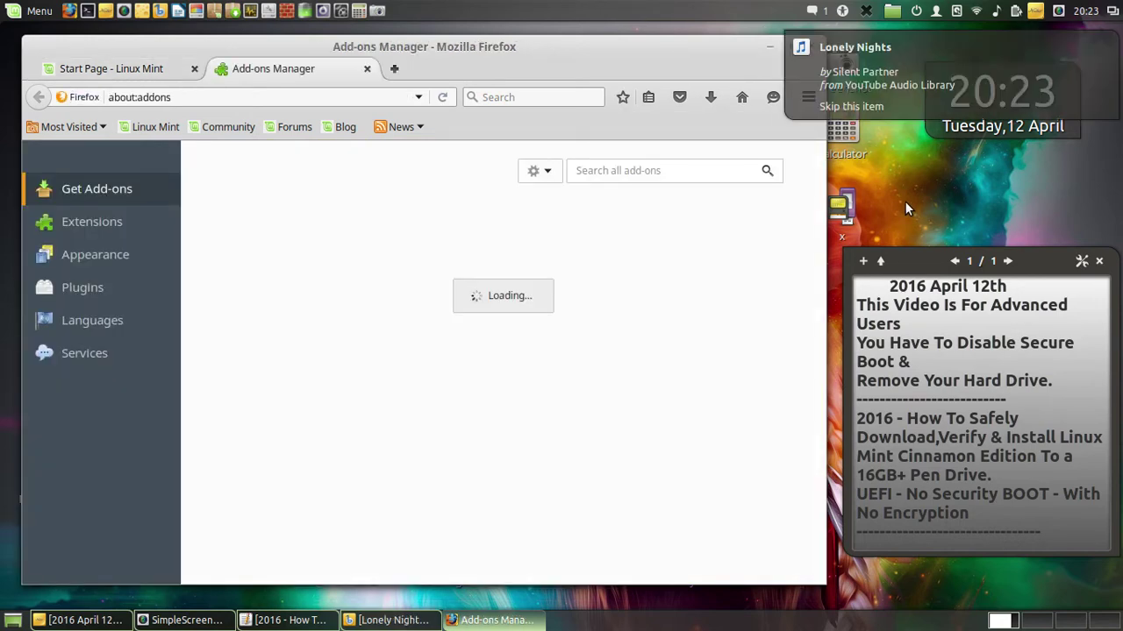
{"action": "left_click", "coordinate": [801, 49]}
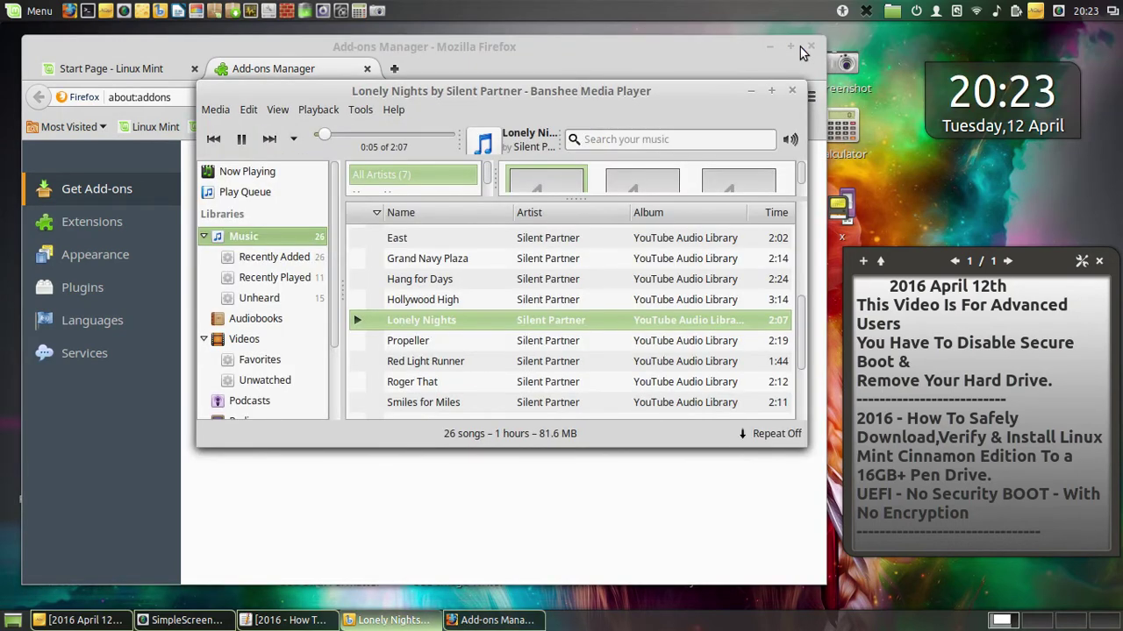
{"action": "left_click", "coordinate": [645, 536]}
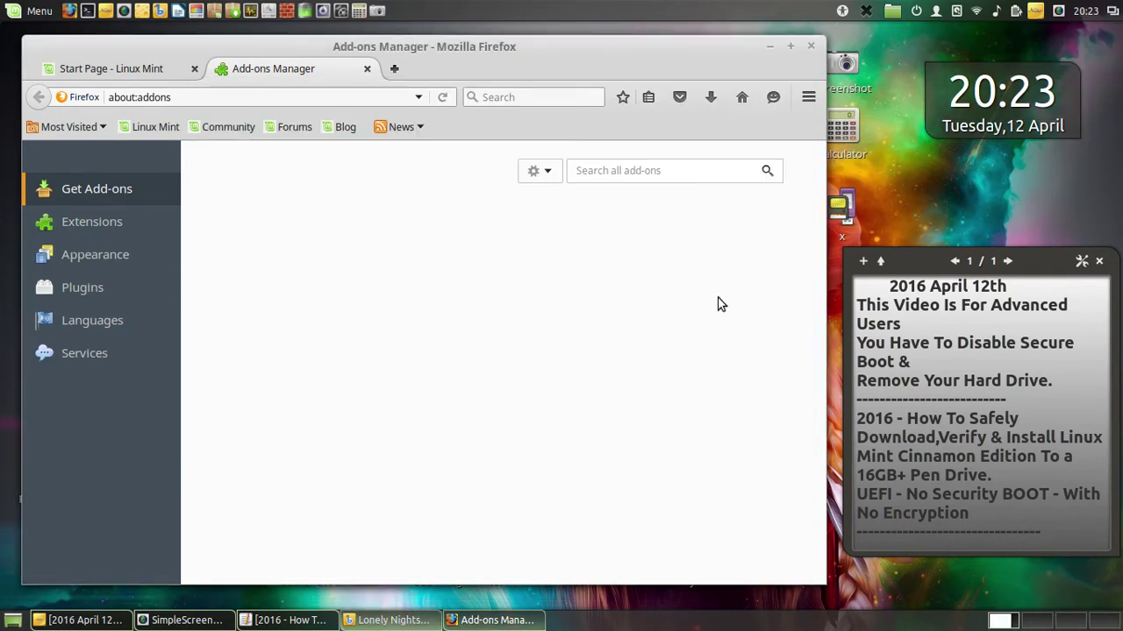
{"action": "left_click", "coordinate": [790, 46]}
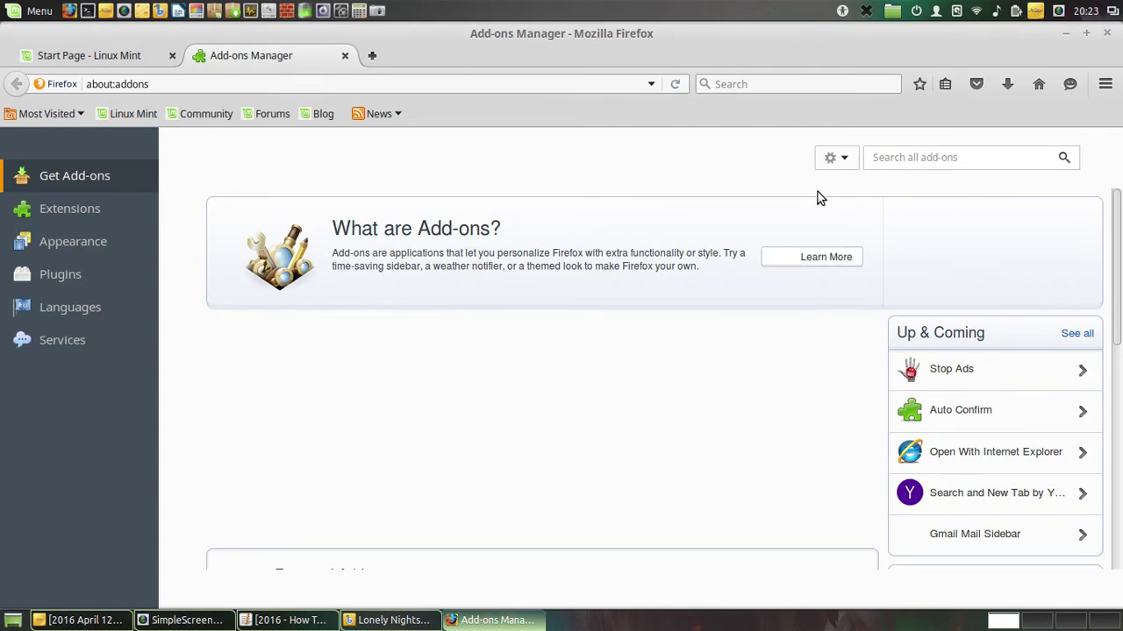
- Open the Mozilla add-ons site from the Up & Coming list and install Adblock Plus from the Most Popular extensions
{"action": "left_click", "coordinate": [1077, 333]}
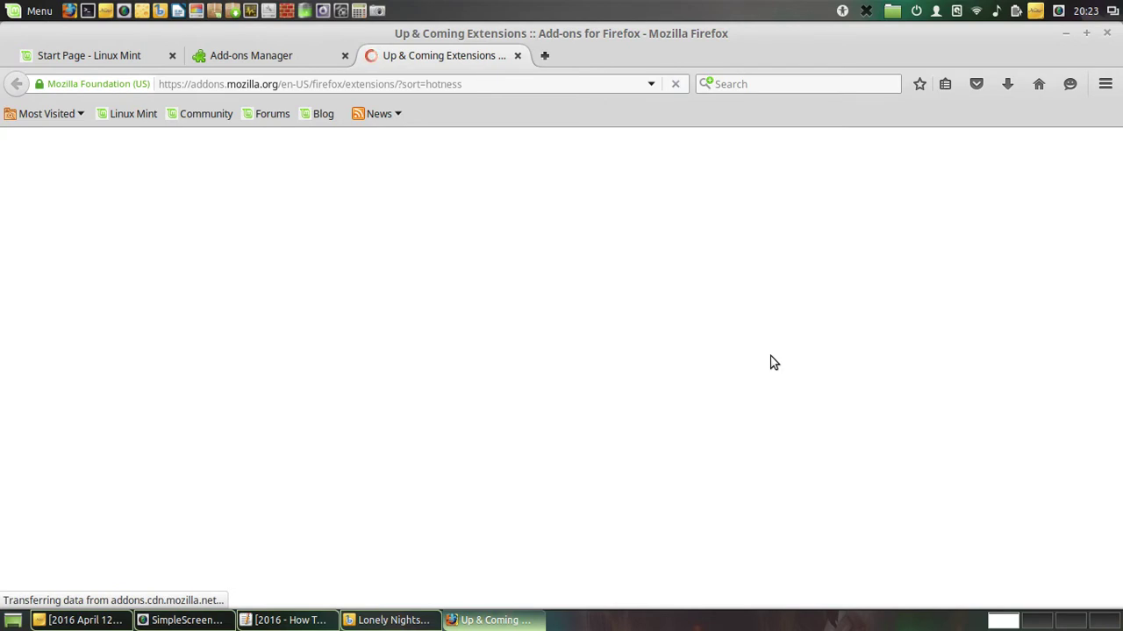
{"action": "left_click", "coordinate": [345, 55]}
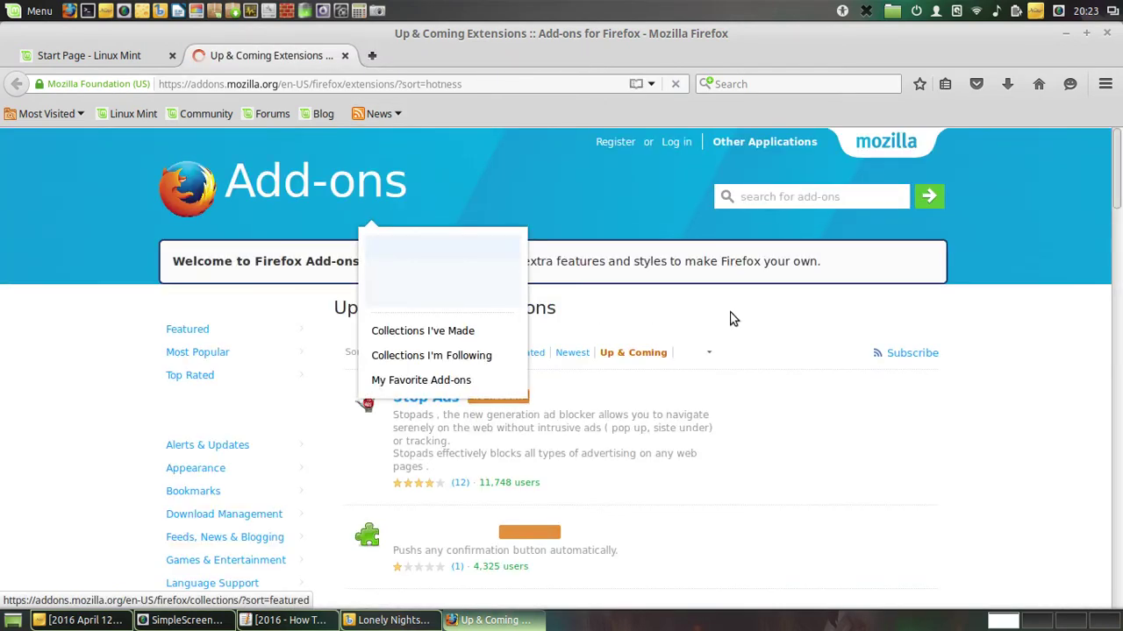
{"action": "left_click", "coordinate": [201, 352]}
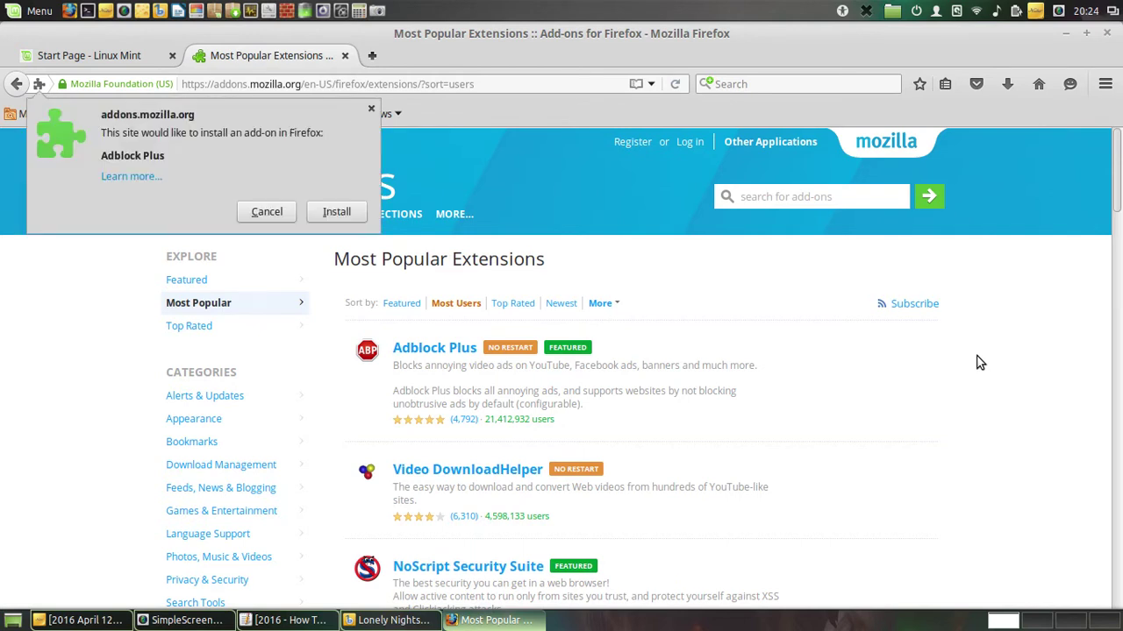
{"action": "left_click", "coordinate": [333, 212]}
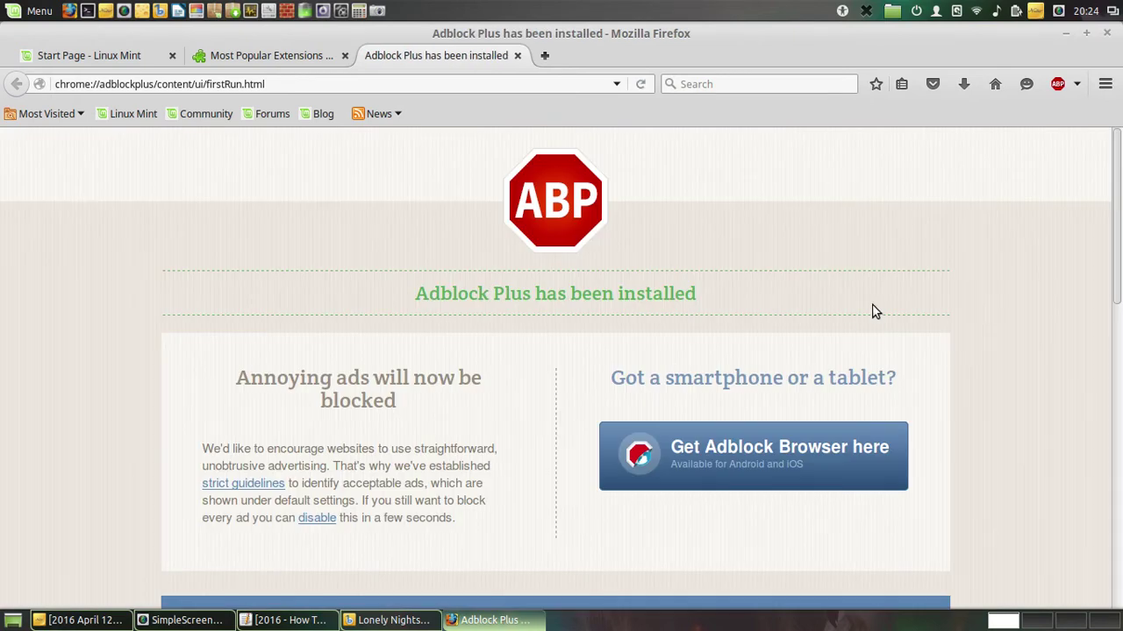
- Enable Malware Blocking, Remove Social Media Buttons and Disable Tracking for Adblock Plus, and close its first-run page
{"action": "scroll", "coordinate": [873, 312], "scroll_direction": "down", "scroll_amount": 10}
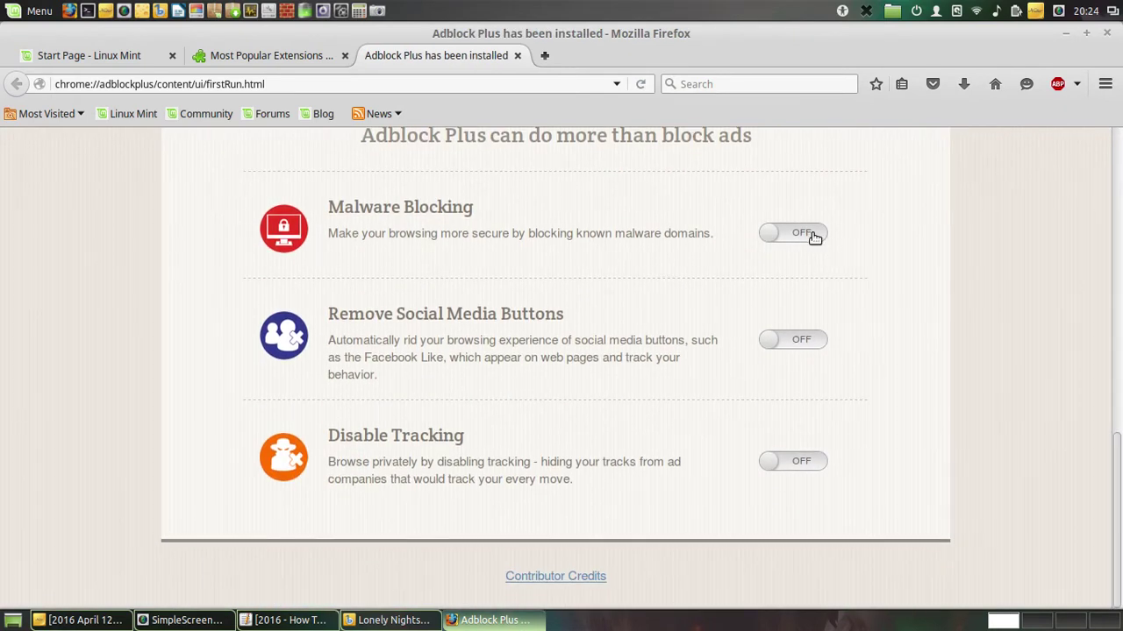
{"action": "left_click", "coordinate": [814, 237]}
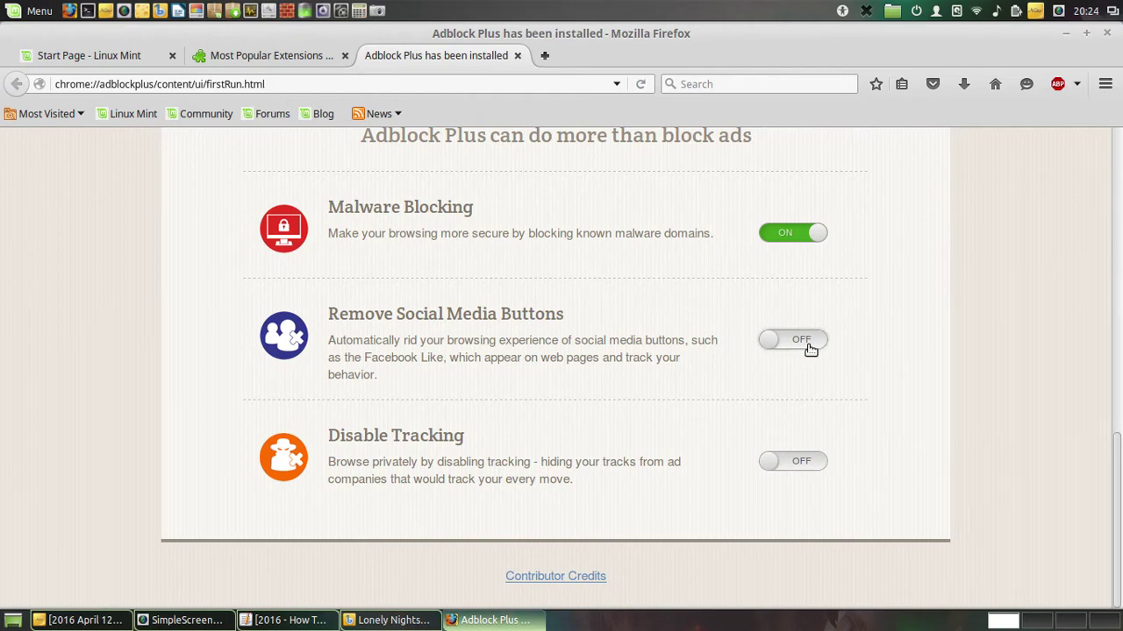
{"action": "left_click", "coordinate": [812, 349]}
{"action": "left_click", "coordinate": [802, 458]}
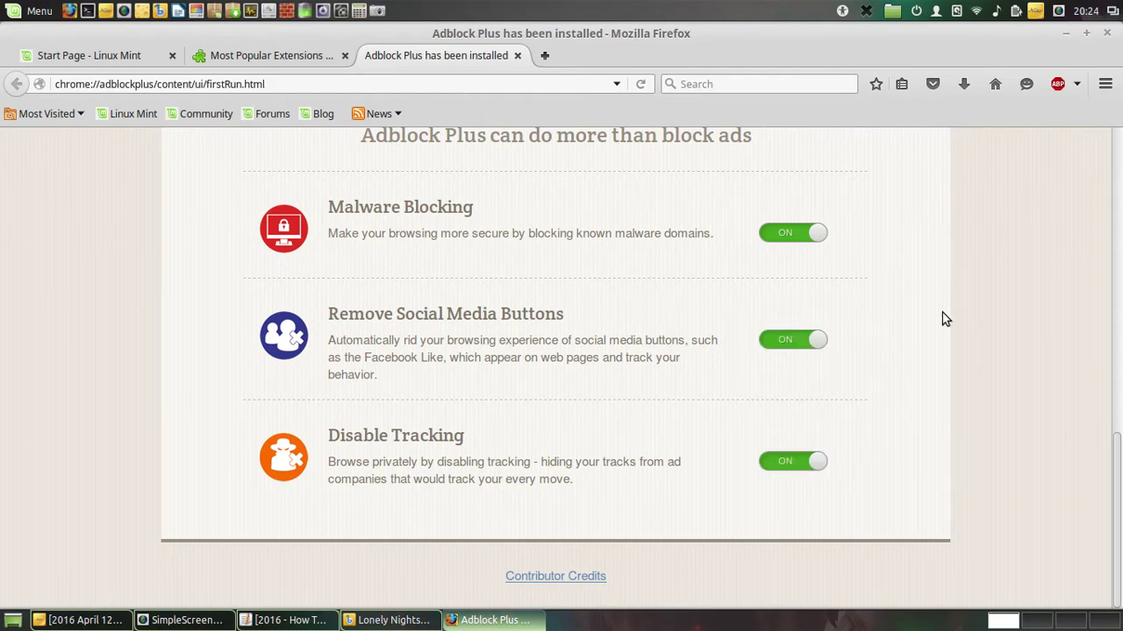
{"action": "left_click", "coordinate": [516, 56]}
- Install NoScript Security Suite from the Most Popular extensions and dismiss the restart prompt
{"action": "scroll", "coordinate": [628, 290], "scroll_direction": "down", "scroll_amount": 5}
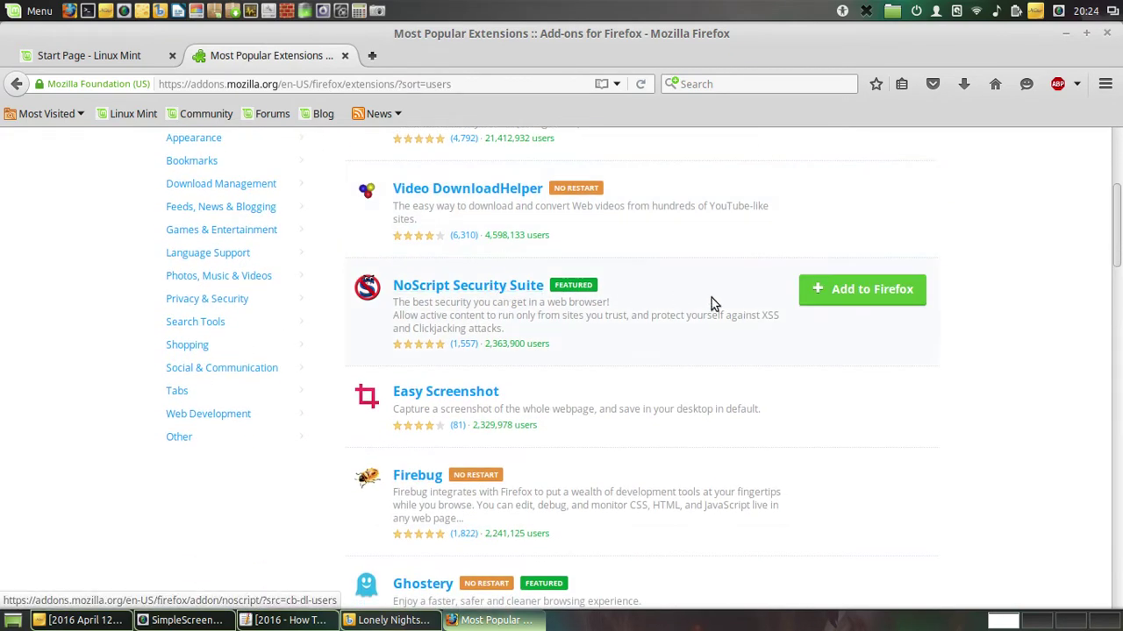
{"action": "left_click", "coordinate": [892, 294]}
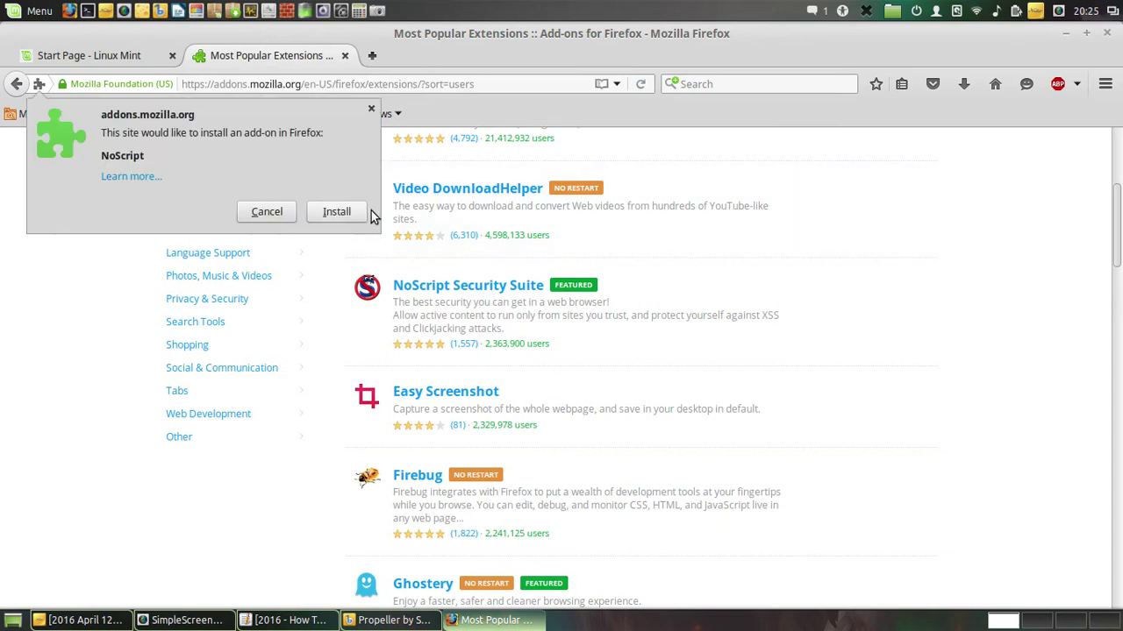
{"action": "left_click", "coordinate": [361, 213]}
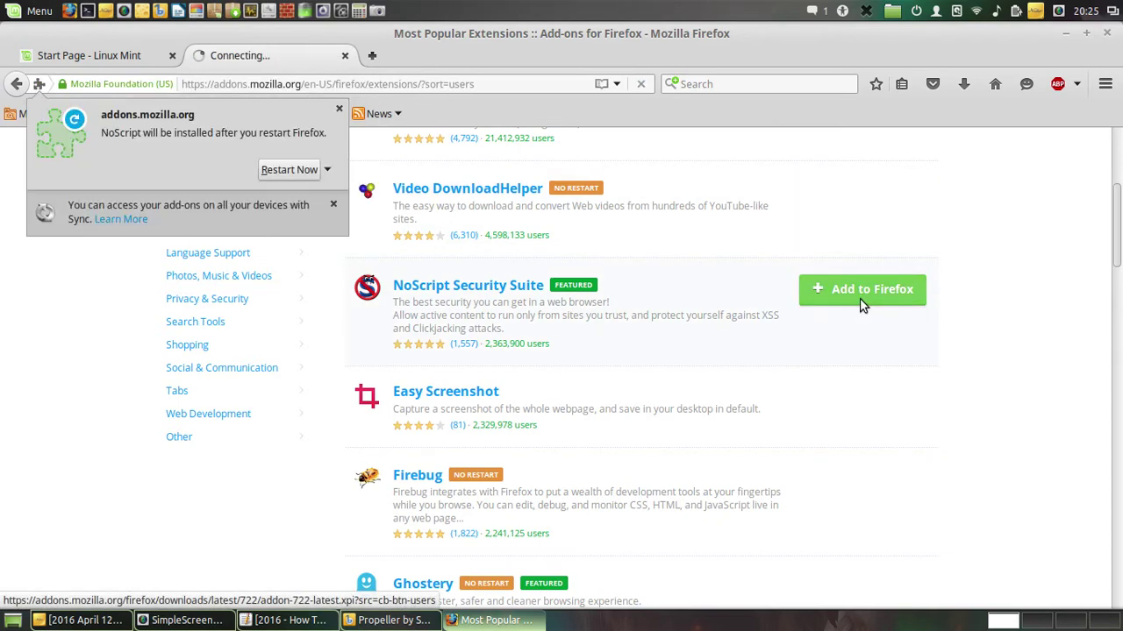
{"action": "left_click", "coordinate": [703, 95]}
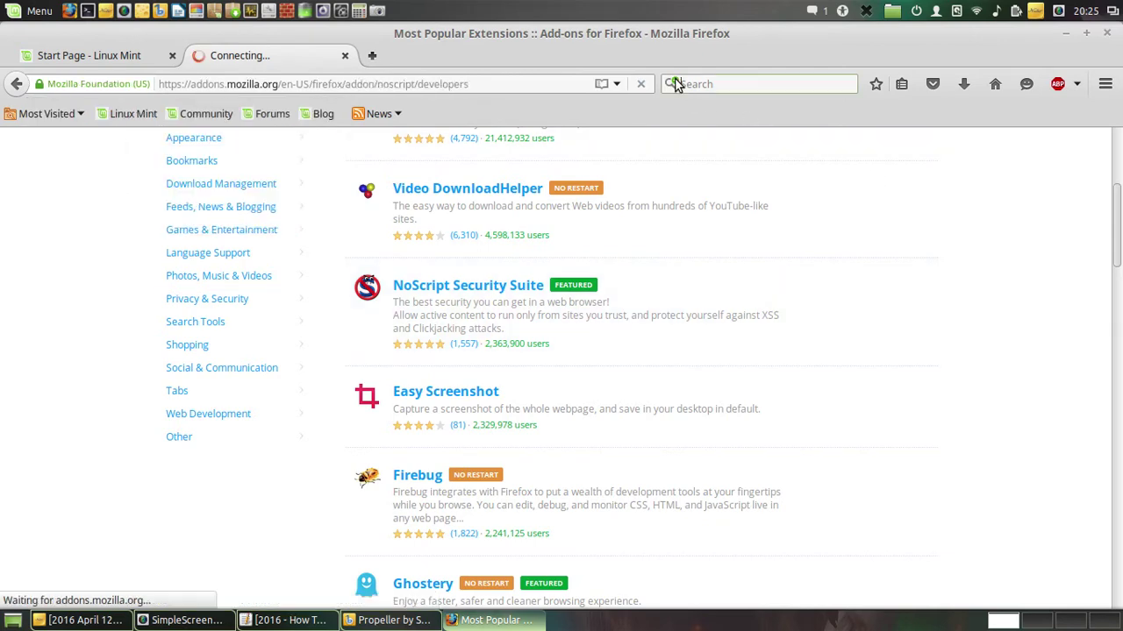
{"action": "left_click", "coordinate": [675, 83]}
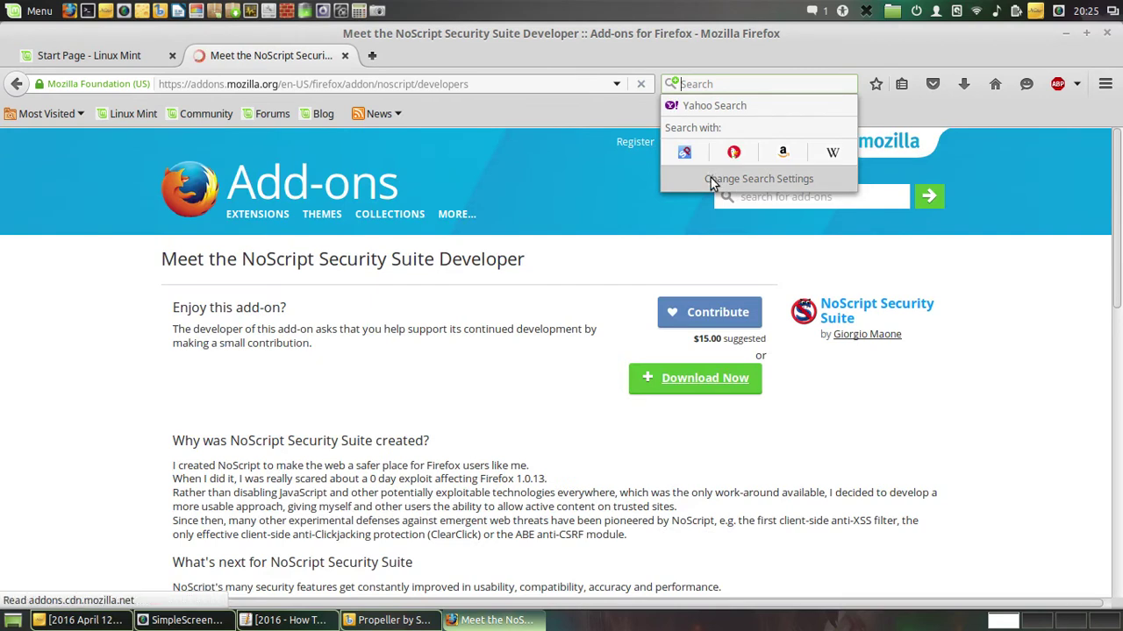
{"action": "left_click", "coordinate": [675, 83]}
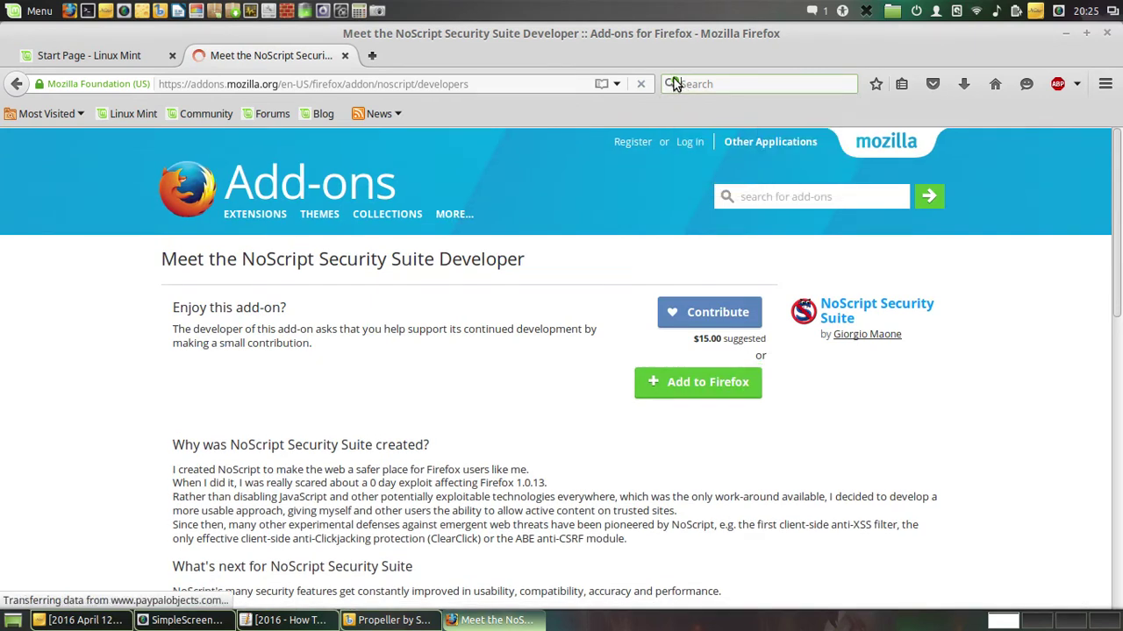
{"action": "left_click", "coordinate": [675, 83]}
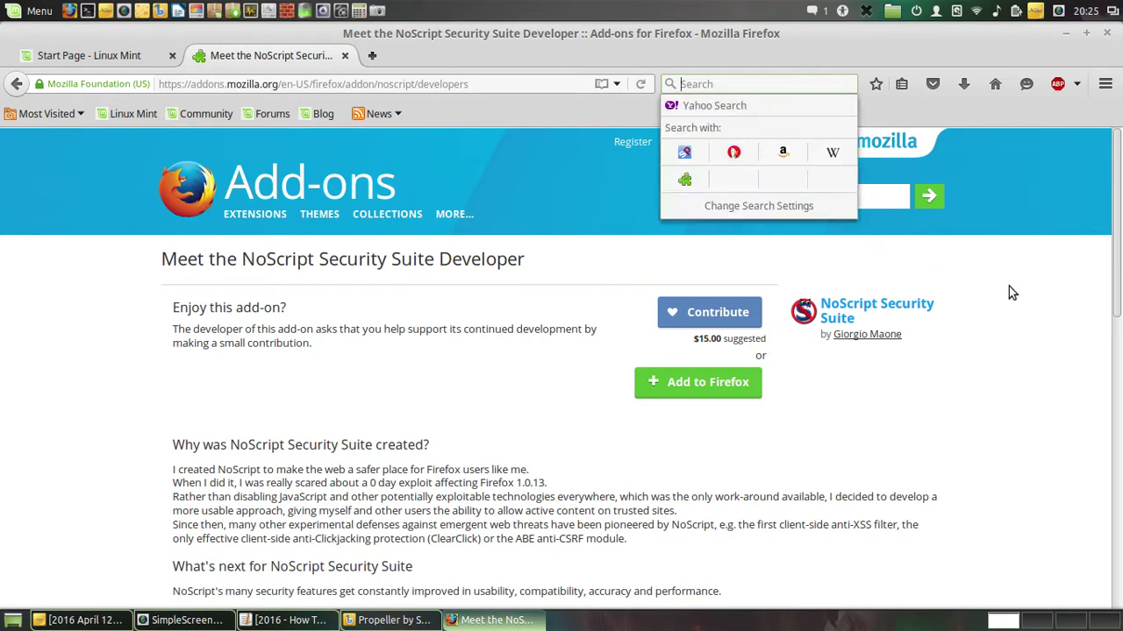
{"action": "left_click", "coordinate": [1075, 347]}
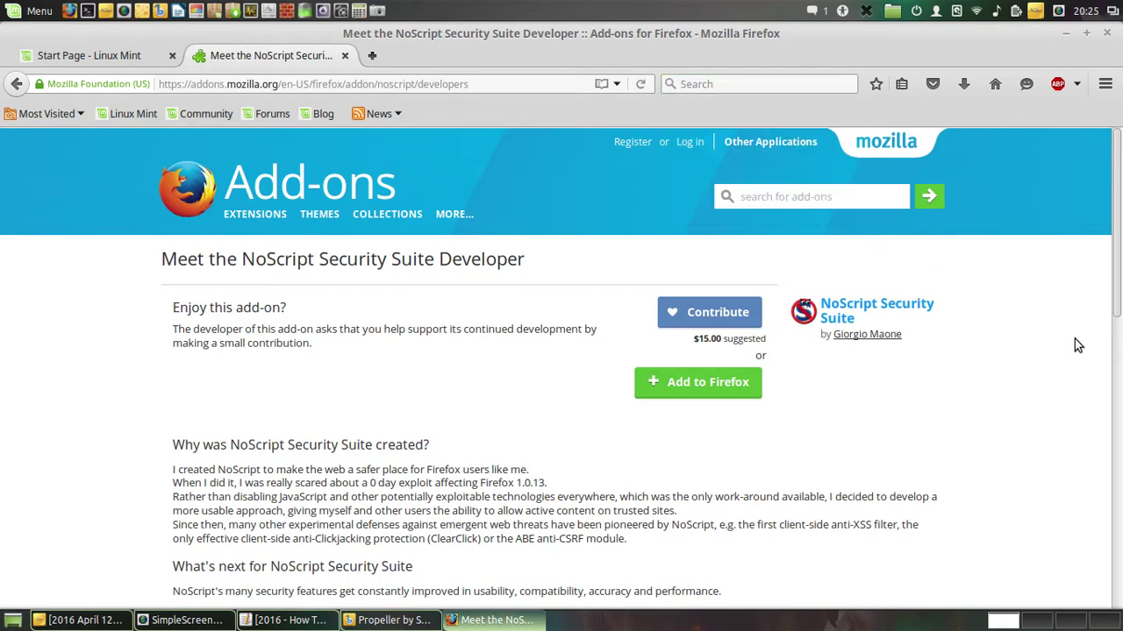
{"action": "scroll", "coordinate": [1077, 345], "scroll_direction": "down", "scroll_amount": 5}
{"action": "scroll", "coordinate": [1077, 346], "scroll_direction": "up", "scroll_amount": 5}
- Return to the Most Popular extensions and install DownThemAll!
{"action": "left_click", "coordinate": [20, 85]}
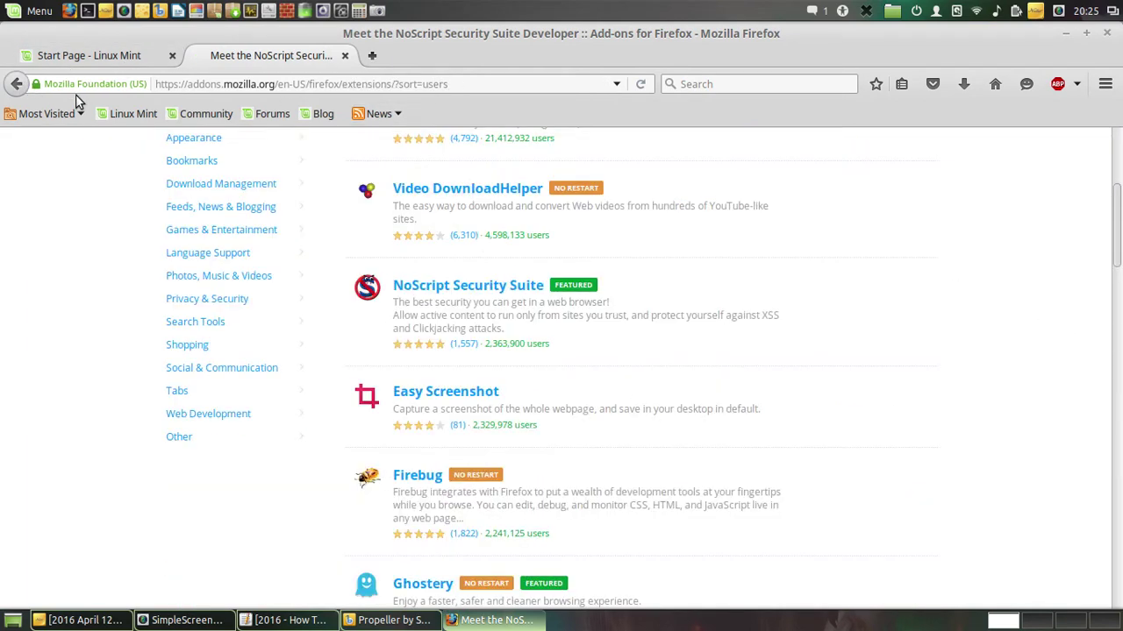
{"action": "scroll", "coordinate": [921, 326], "scroll_direction": "down", "scroll_amount": 7}
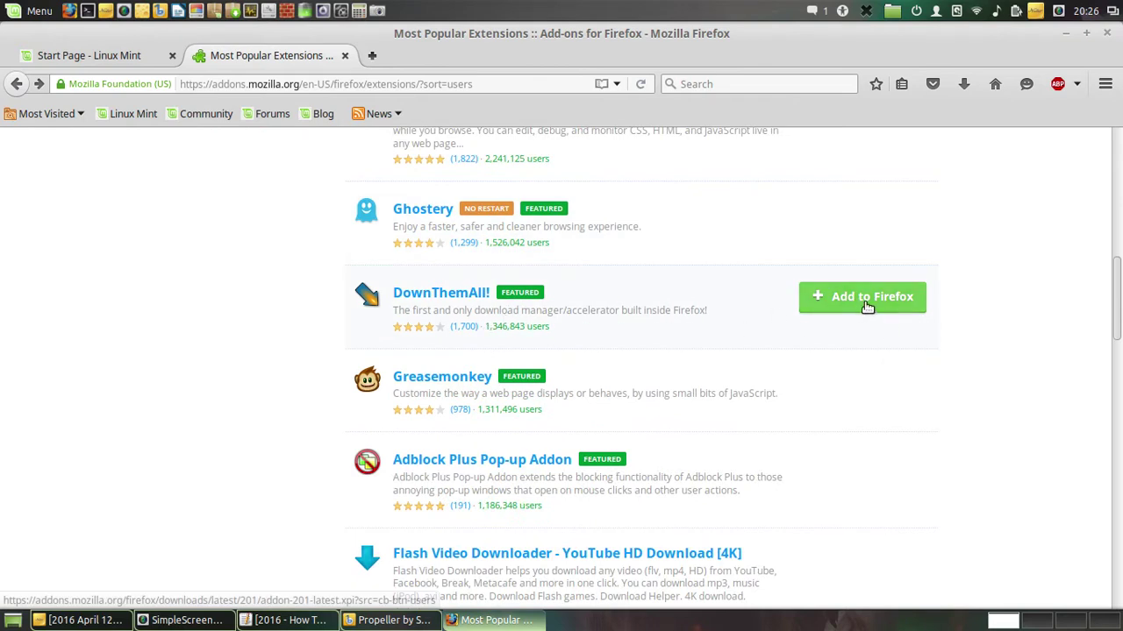
{"action": "left_click", "coordinate": [865, 303]}
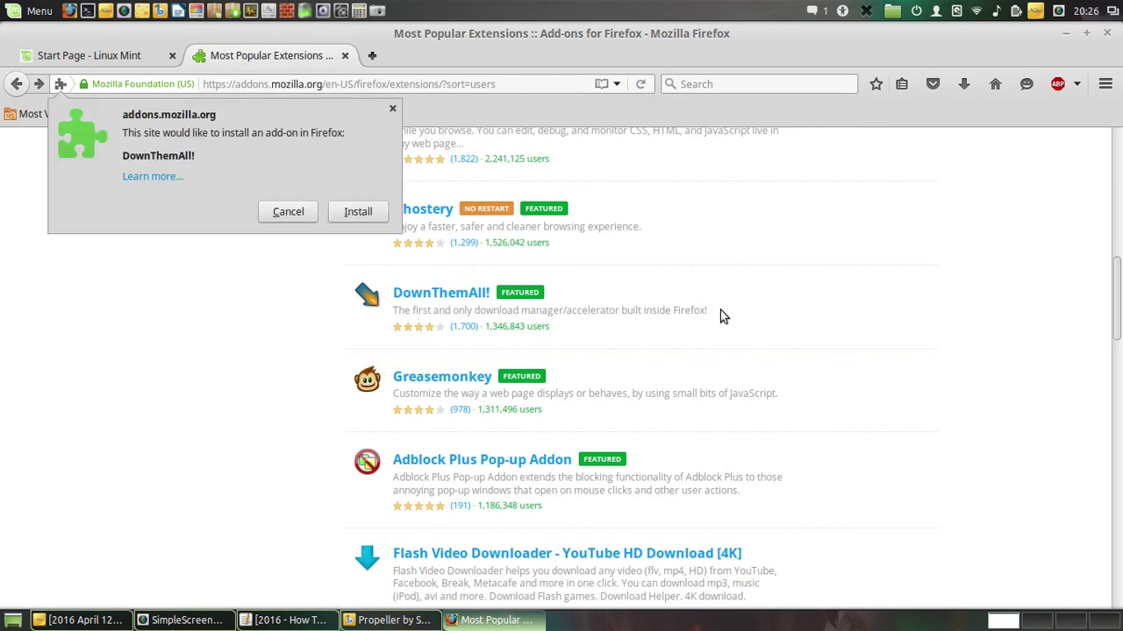
{"action": "left_click", "coordinate": [358, 212]}
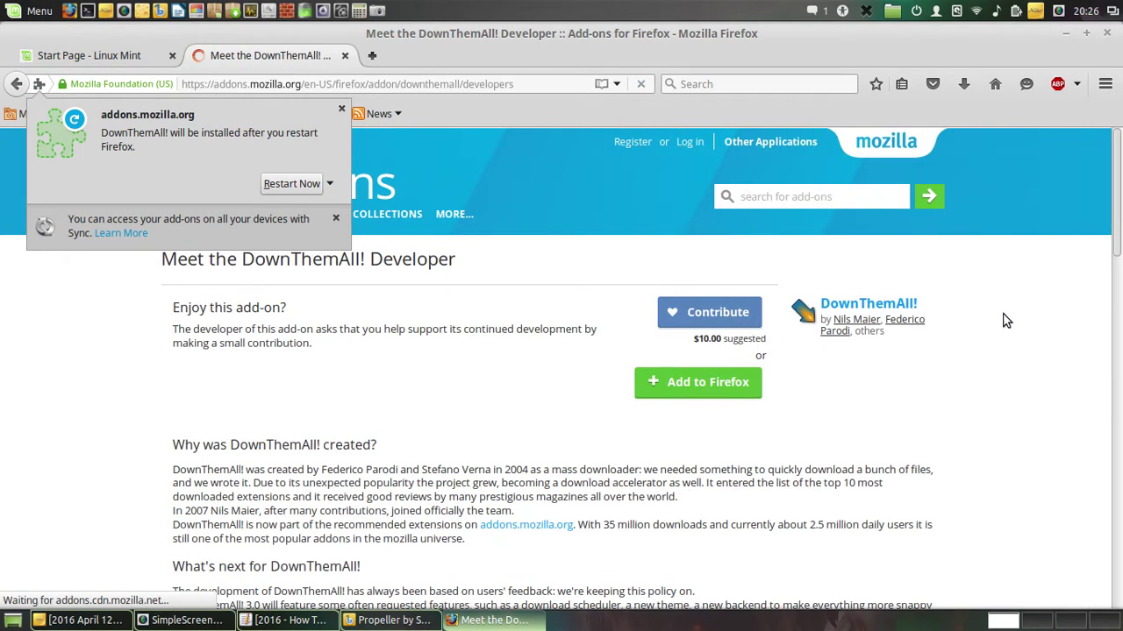
- Find HTTPS Everywhere on the Mozilla add-ons site, install it and restart Firefox to activate the new add-ons
{"action": "left_click", "coordinate": [820, 196]}
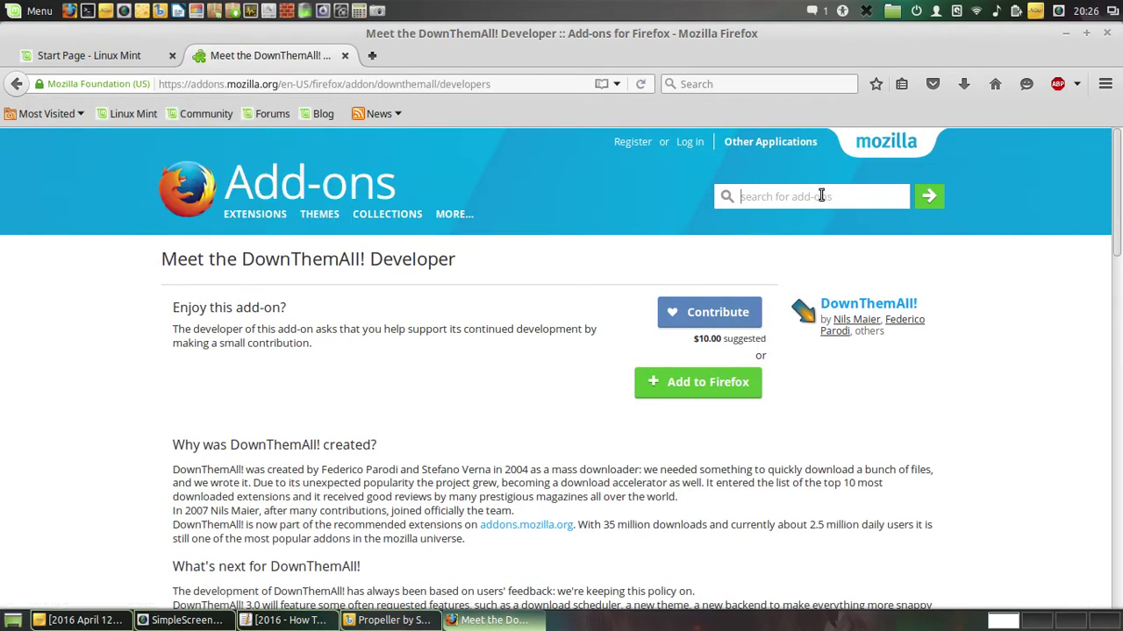
{"action": "type", "text": "HTTPS E"}
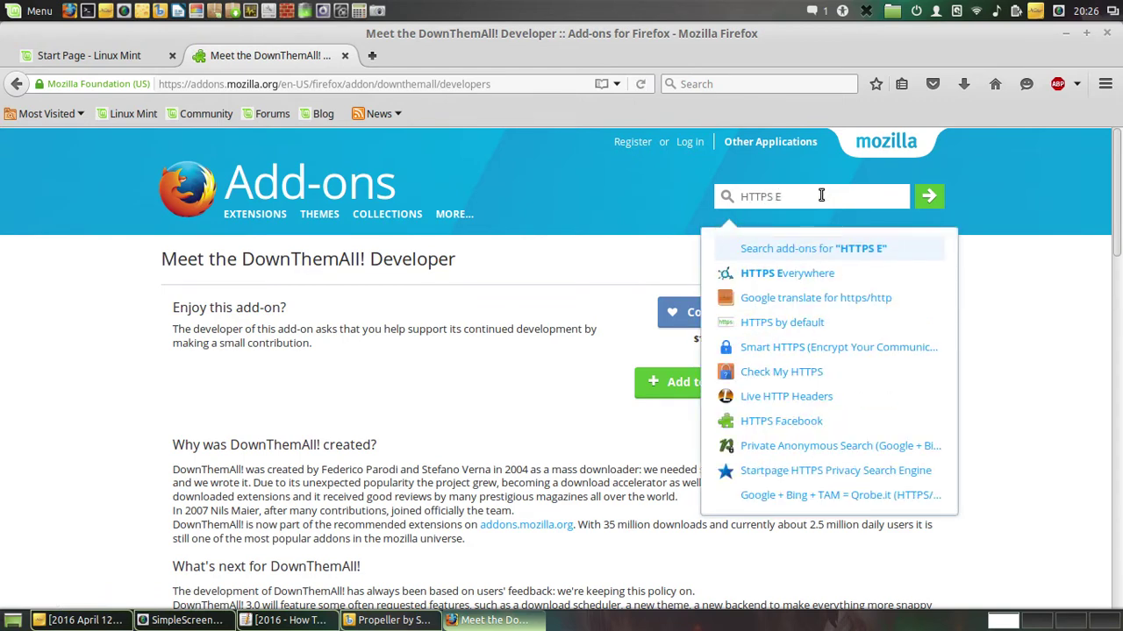
{"action": "left_click", "coordinate": [838, 281]}
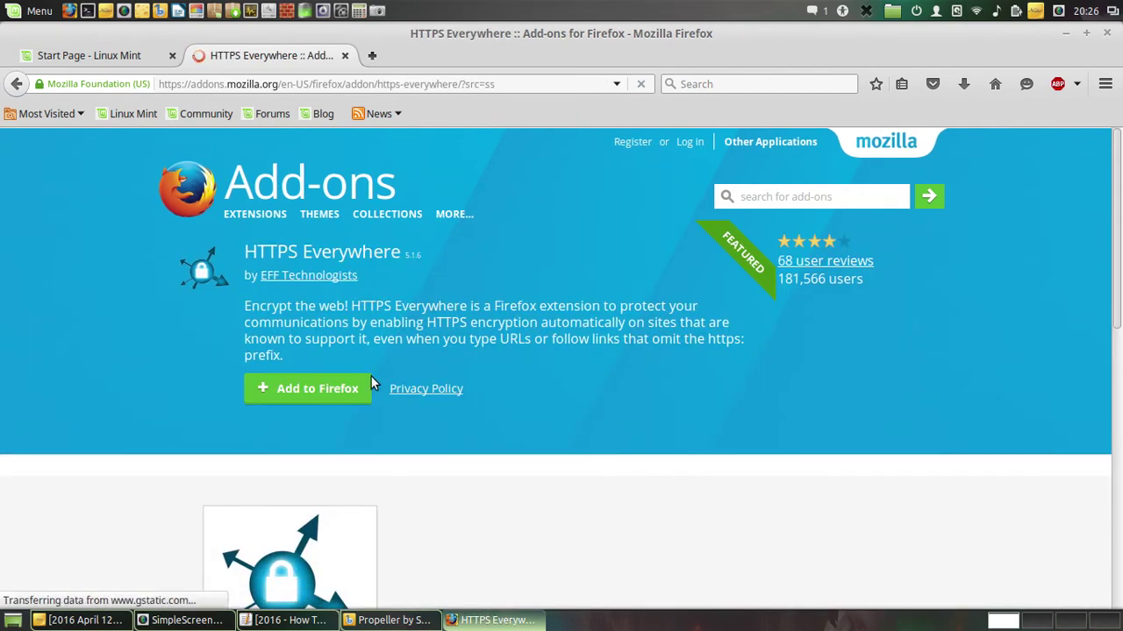
{"action": "left_click", "coordinate": [328, 391]}
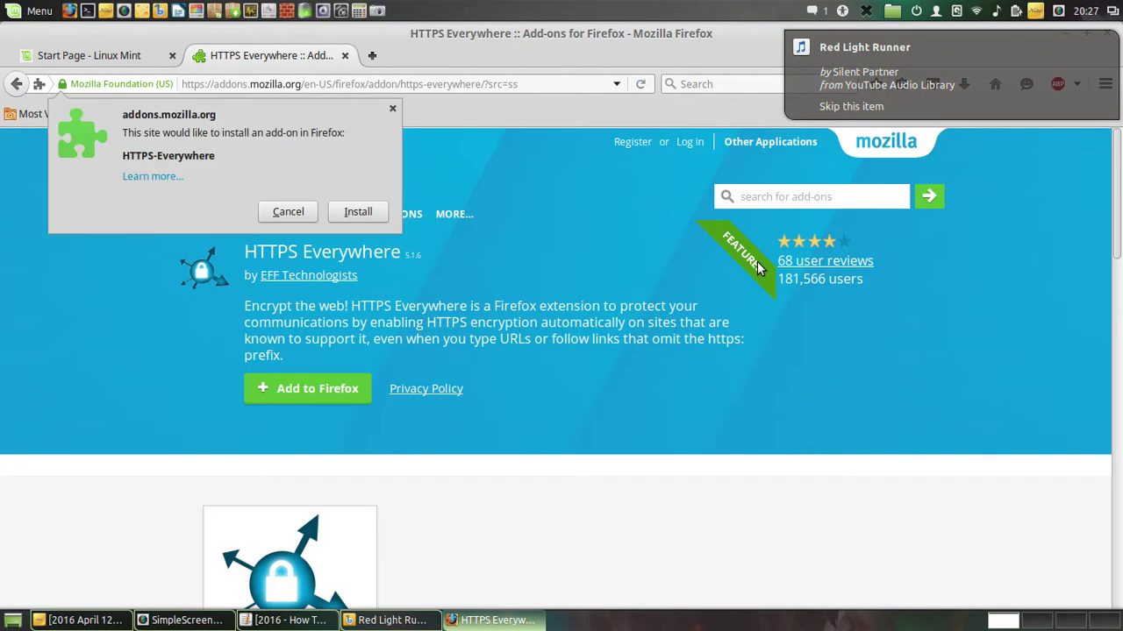
{"action": "left_click", "coordinate": [367, 214]}
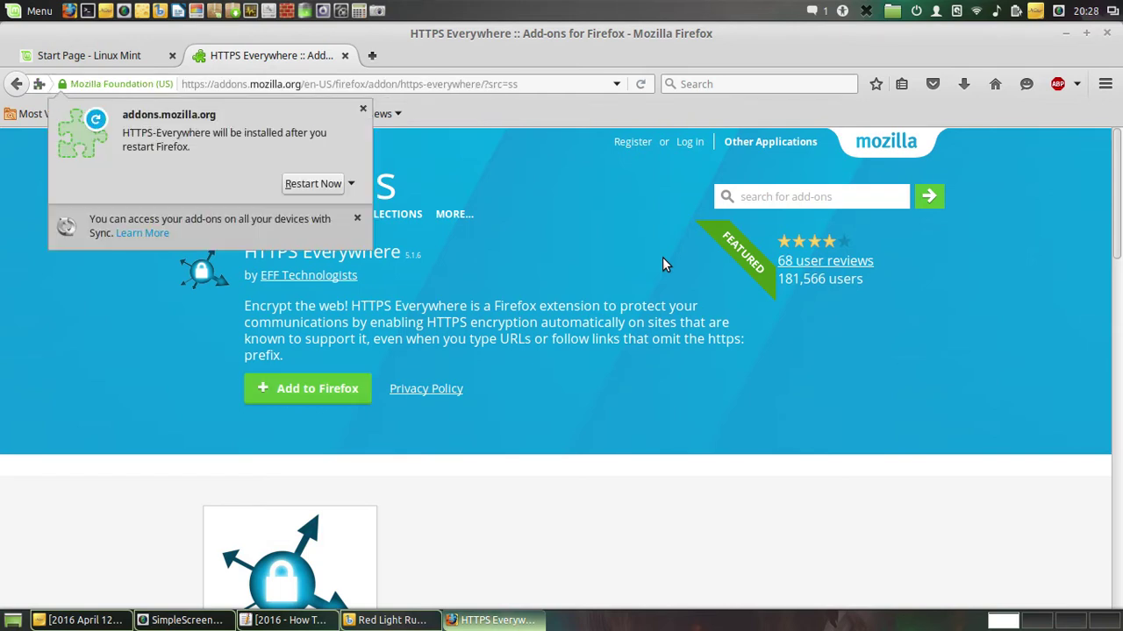
{"action": "left_click", "coordinate": [316, 186]}
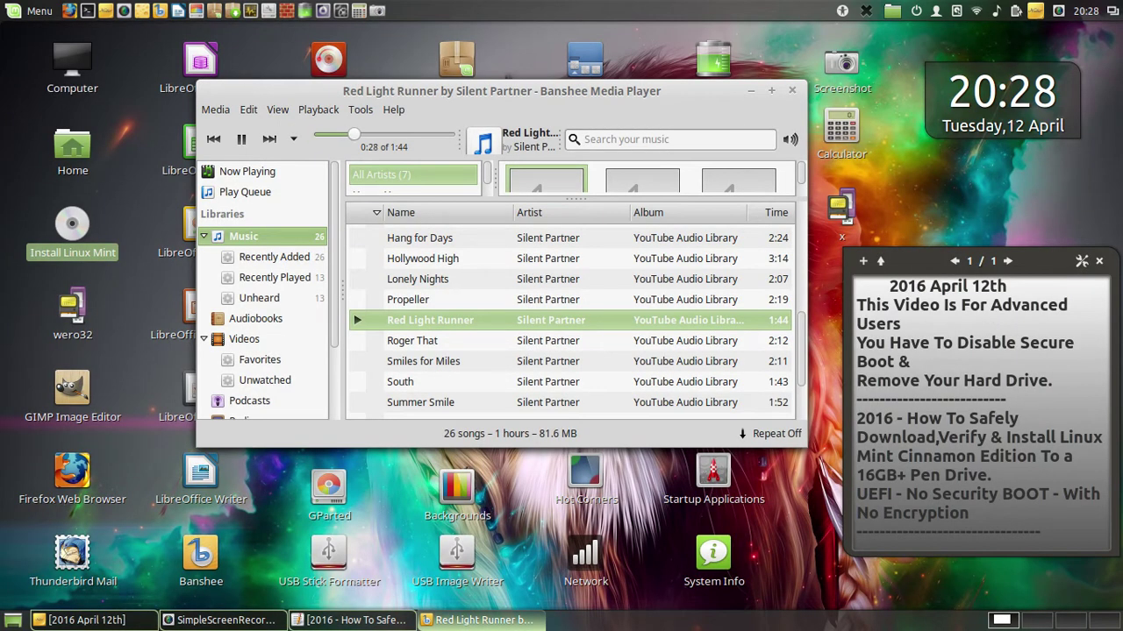
- Set the music player Banshee to Repeat All
{"action": "left_click", "coordinate": [772, 434]}
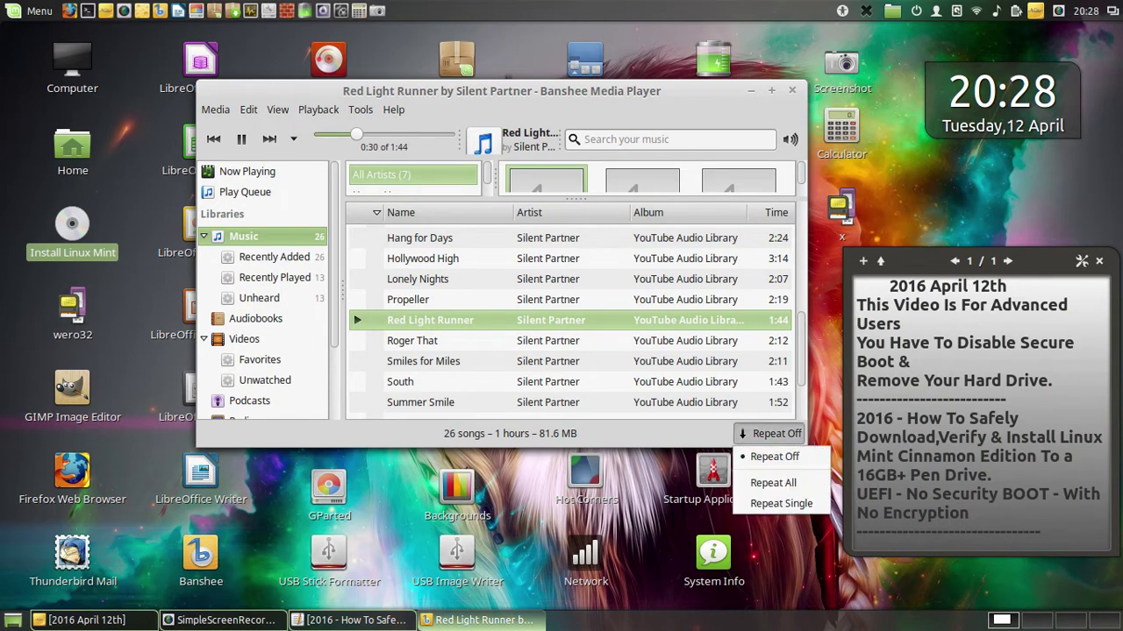
{"action": "left_click", "coordinate": [795, 483]}
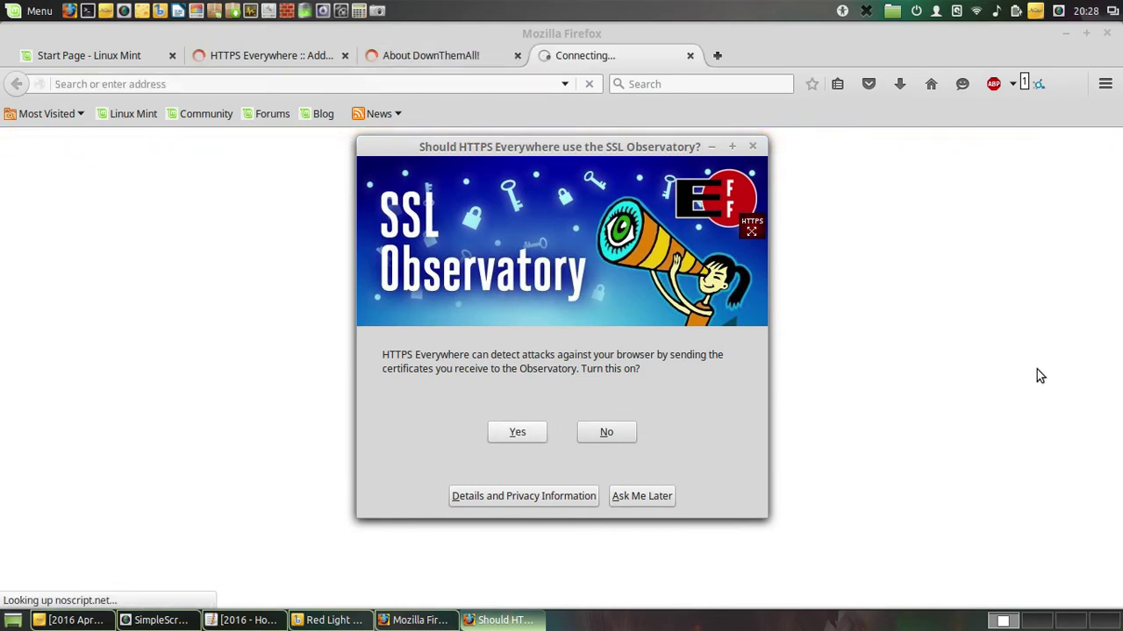
- Dismiss the SSL Observatory prompt without answering, then restore the maximized Firefox window and reposition it clear of the desktop note
{"action": "key", "text": "Escape"}
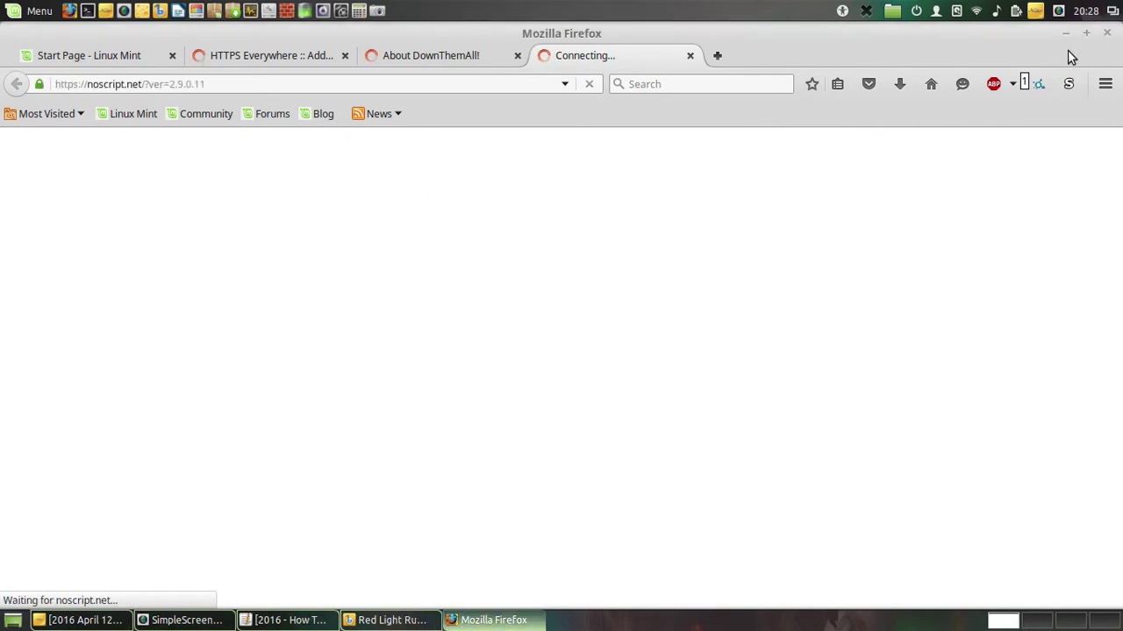
{"action": "left_click", "coordinate": [1087, 32]}
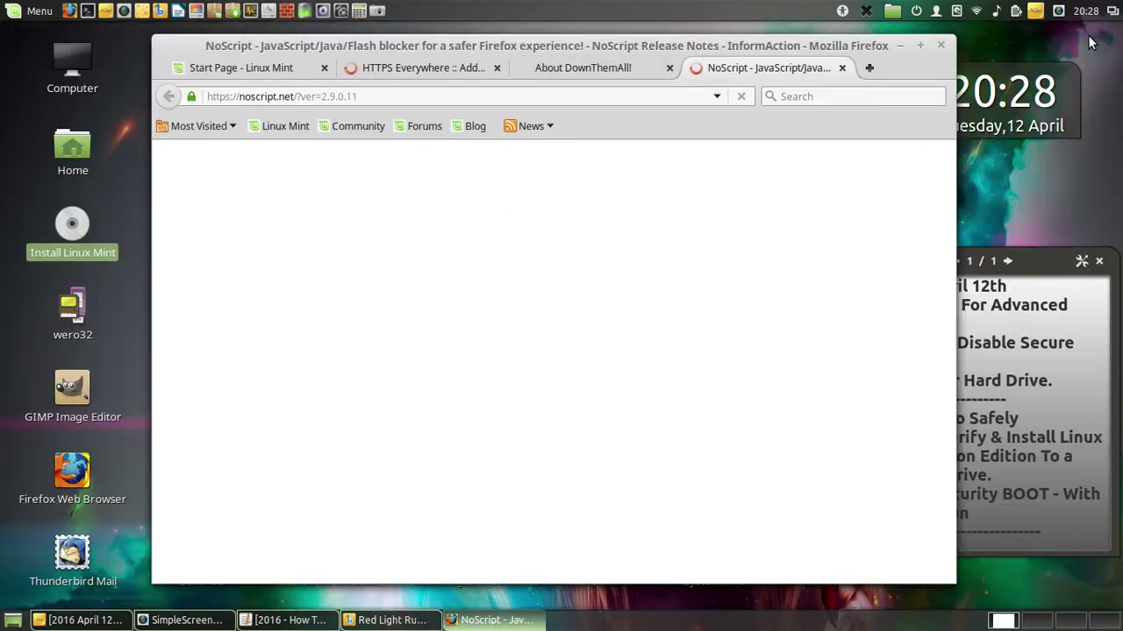
{"action": "left_click_drag", "start_coordinate": [613, 47], "coordinate": [522, 61]}
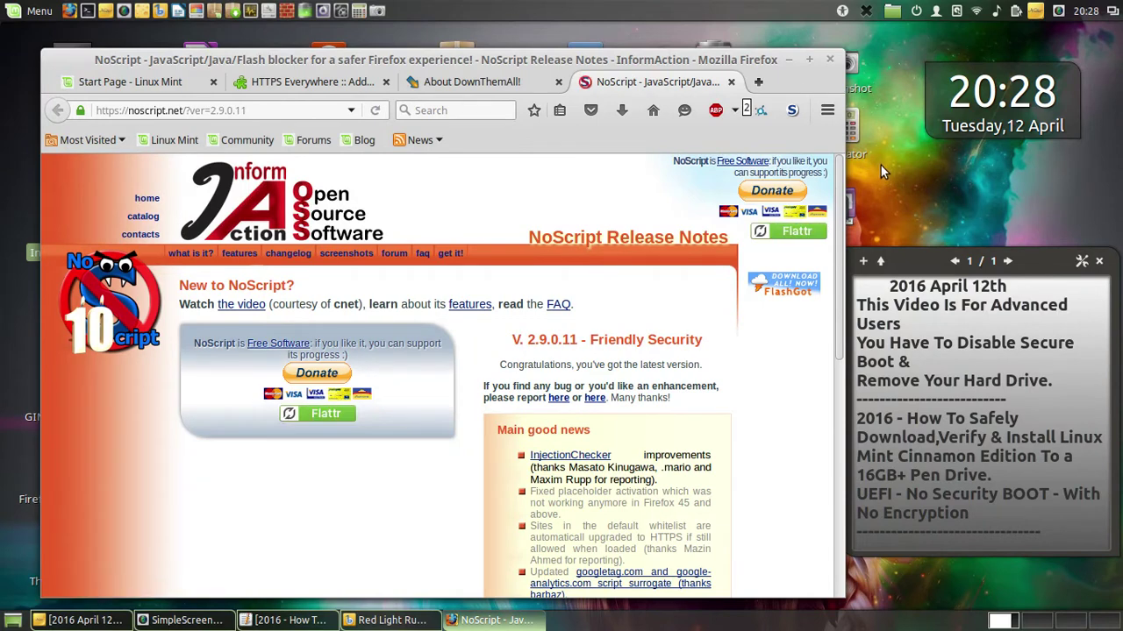
- Open Hot Corners in System Settings and enable the icon and hover activation for the upper-left corner's Show all workspaces action
{"action": "right_click", "coordinate": [699, 7]}
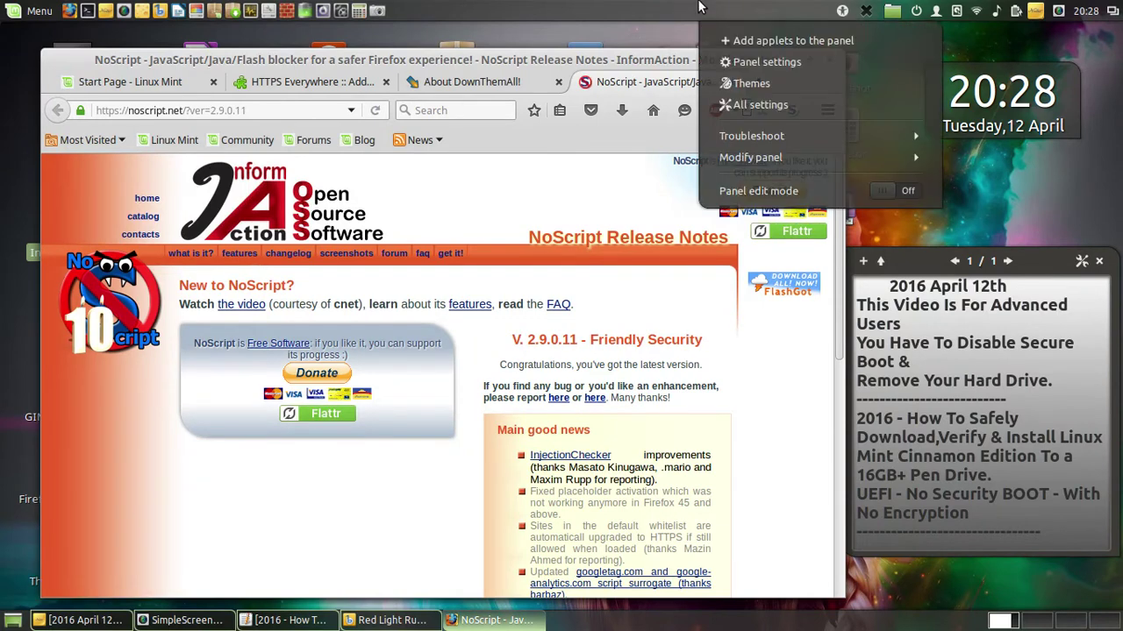
{"action": "left_click", "coordinate": [752, 106]}
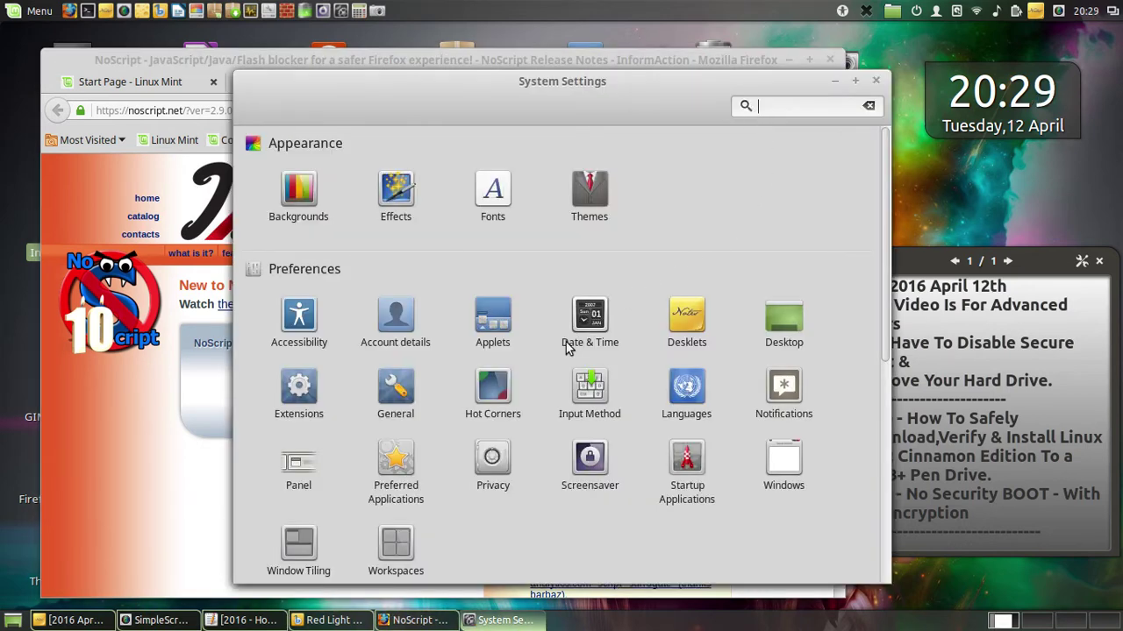
{"action": "left_click", "coordinate": [498, 392]}
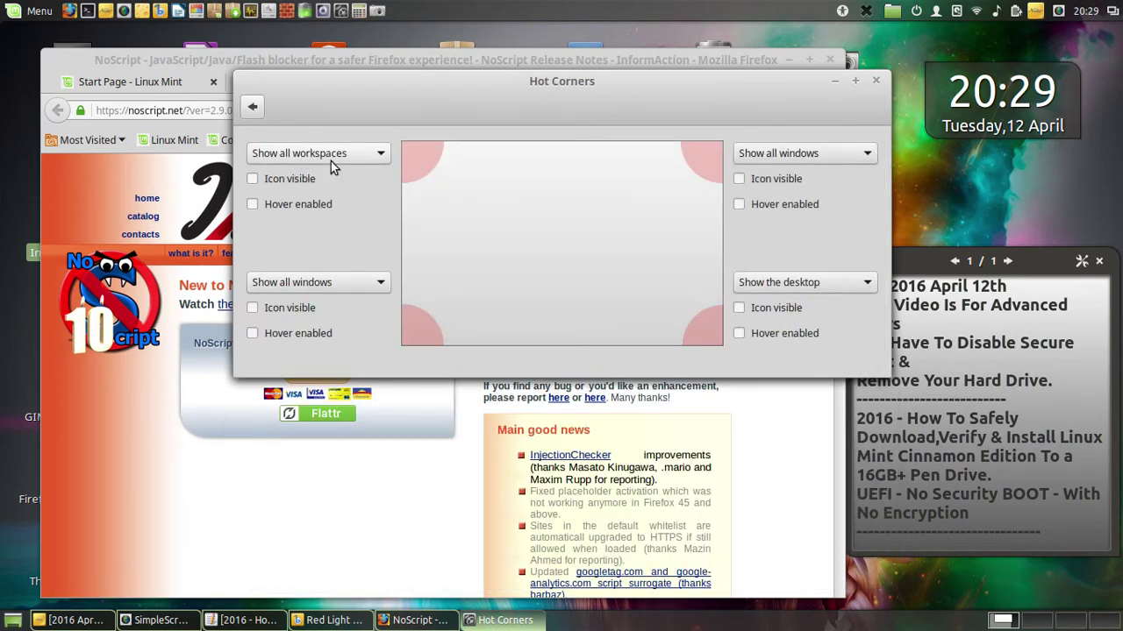
{"action": "left_click", "coordinate": [252, 180]}
{"action": "left_click", "coordinate": [252, 203]}
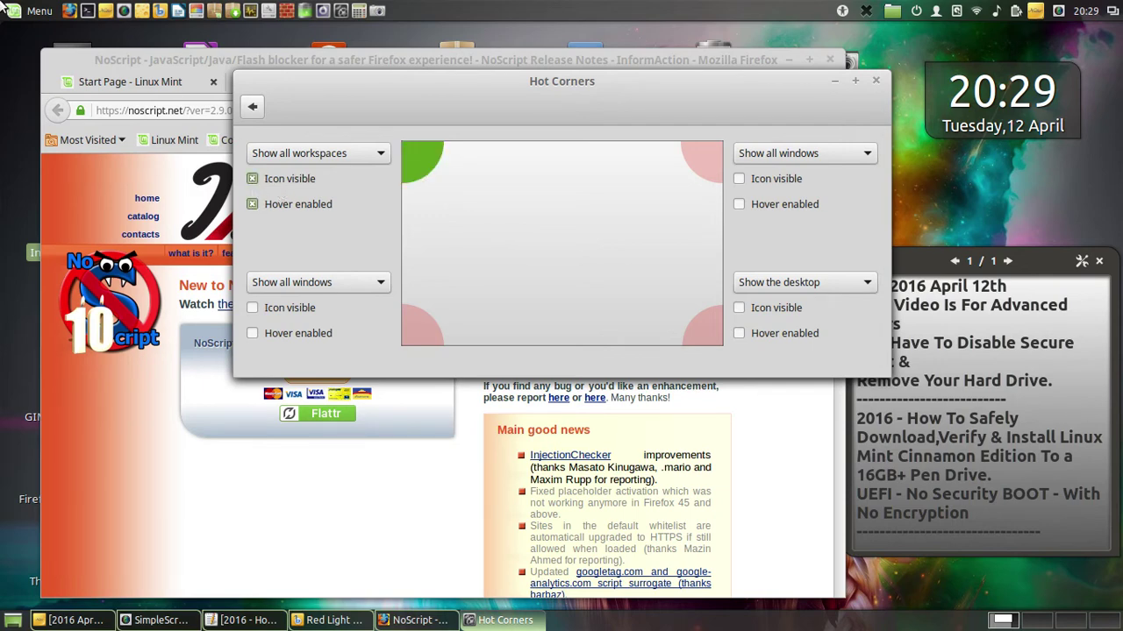
- In the workspace overview, move SimpleScreenRecorder to Workspace 4 and Banshee to Workspace 3, and return to the Hot Corners window
{"action": "mouse_move", "coordinate": [2, 4]}
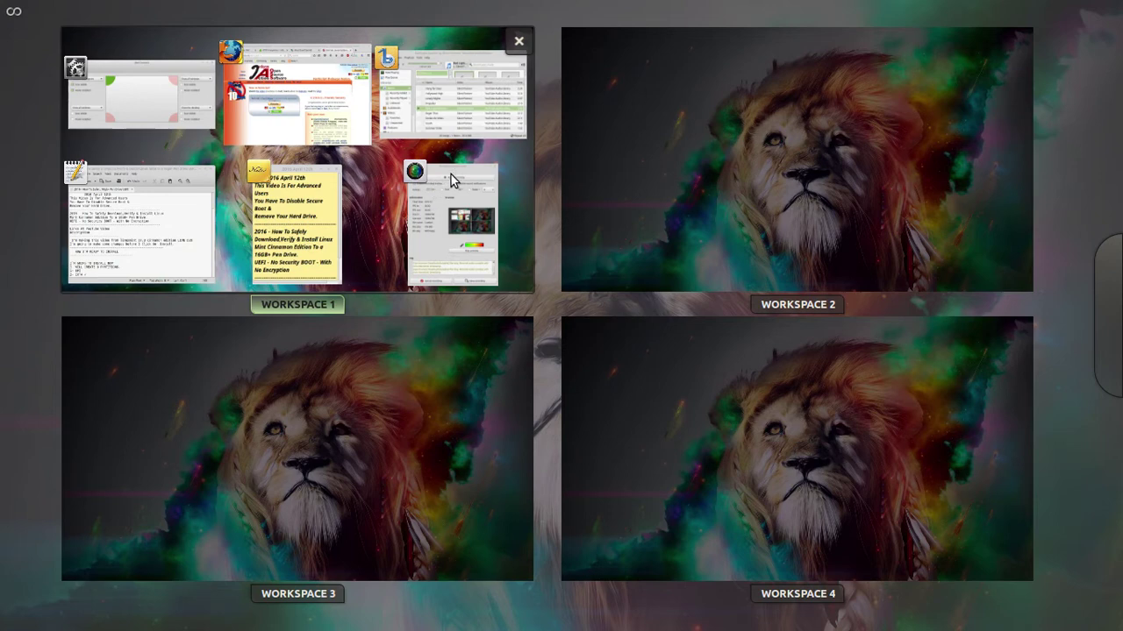
{"action": "left_click_drag", "start_coordinate": [456, 191], "coordinate": [638, 384]}
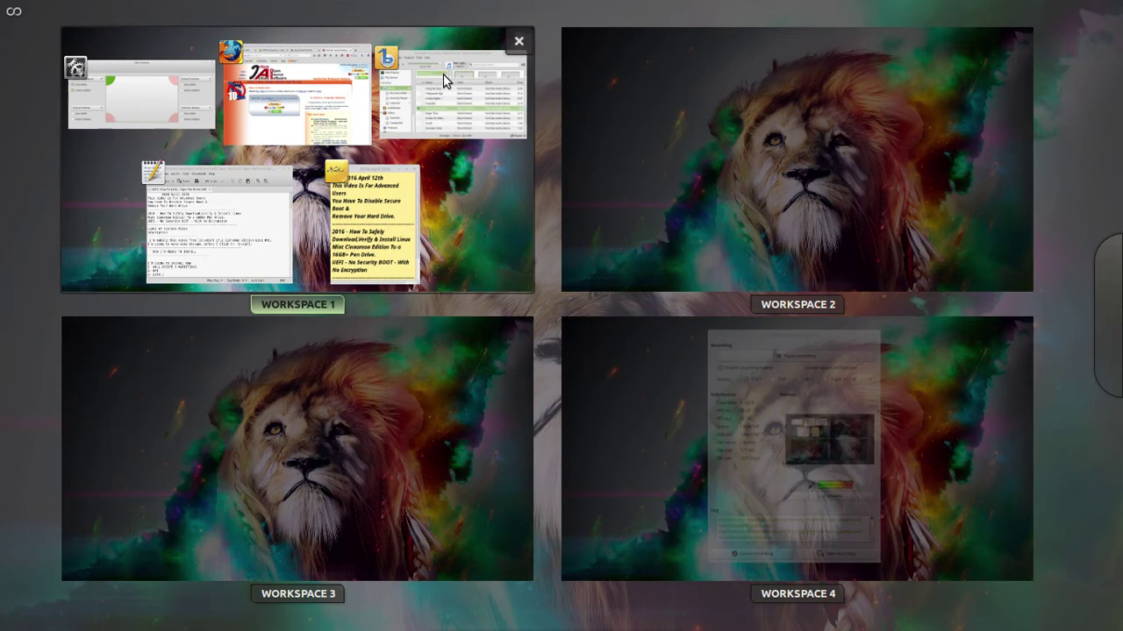
{"action": "left_click_drag", "start_coordinate": [451, 95], "coordinate": [313, 553]}
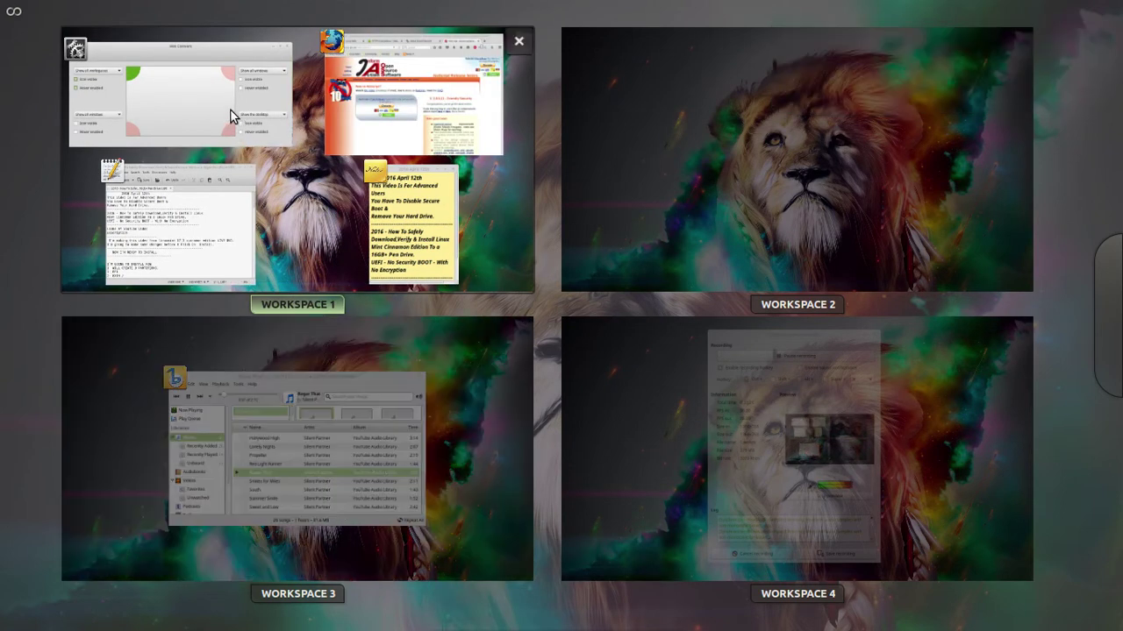
{"action": "left_click", "coordinate": [232, 117]}
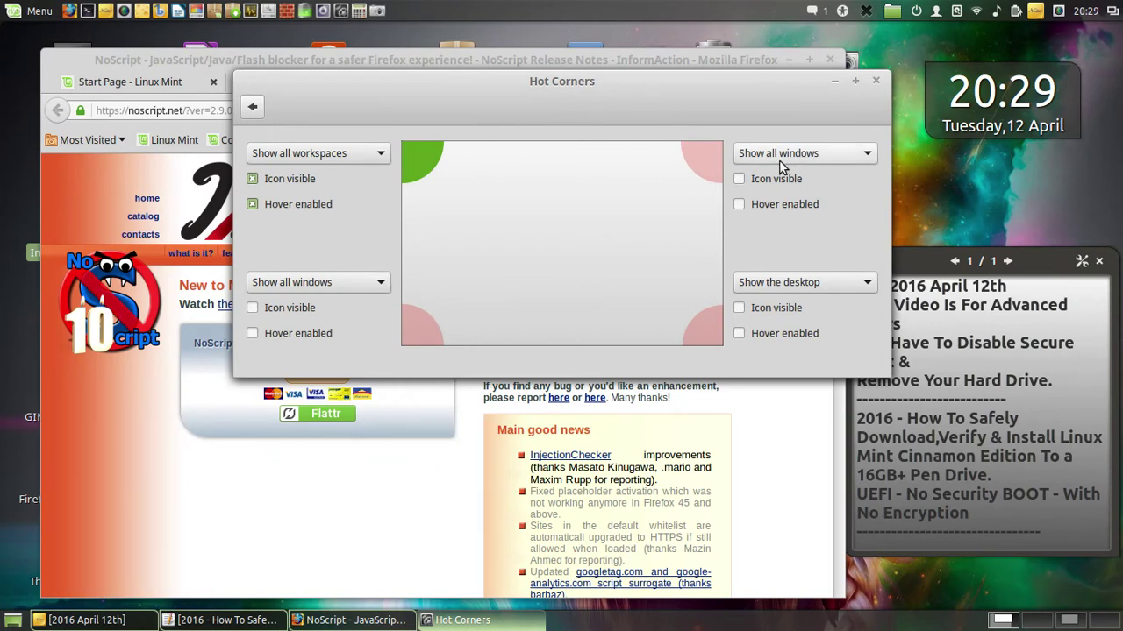
- Enable the icon and hover activation for the upper-right corner's Show all windows action, try it out and close Hot Corners
{"action": "left_click", "coordinate": [738, 178]}
{"action": "left_click", "coordinate": [738, 203]}
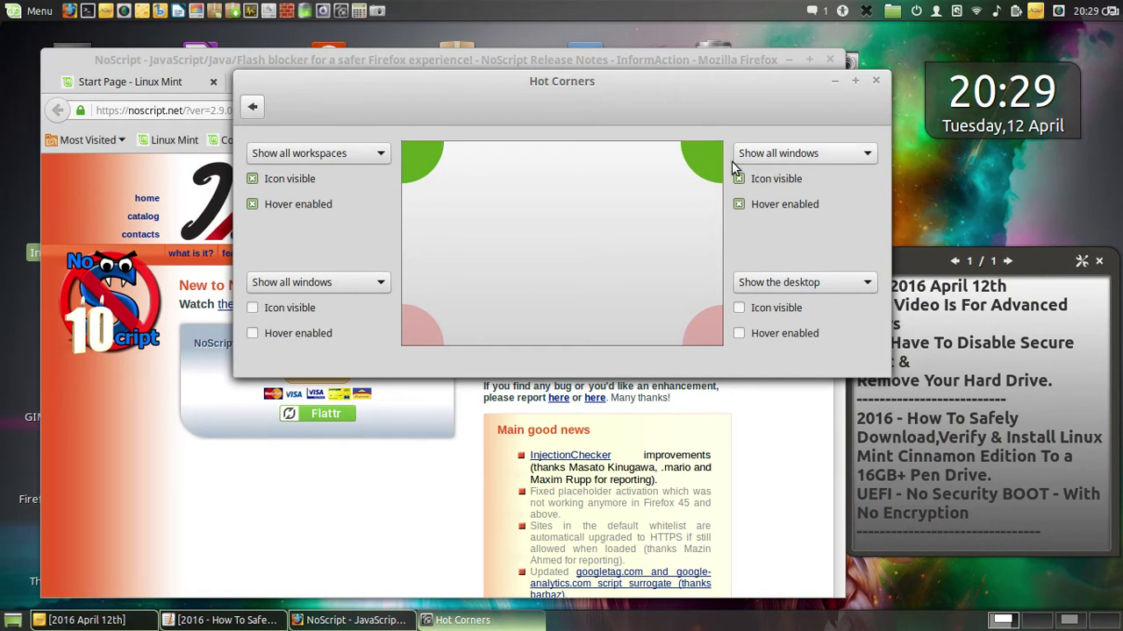
{"action": "mouse_move", "coordinate": [1121, 2]}
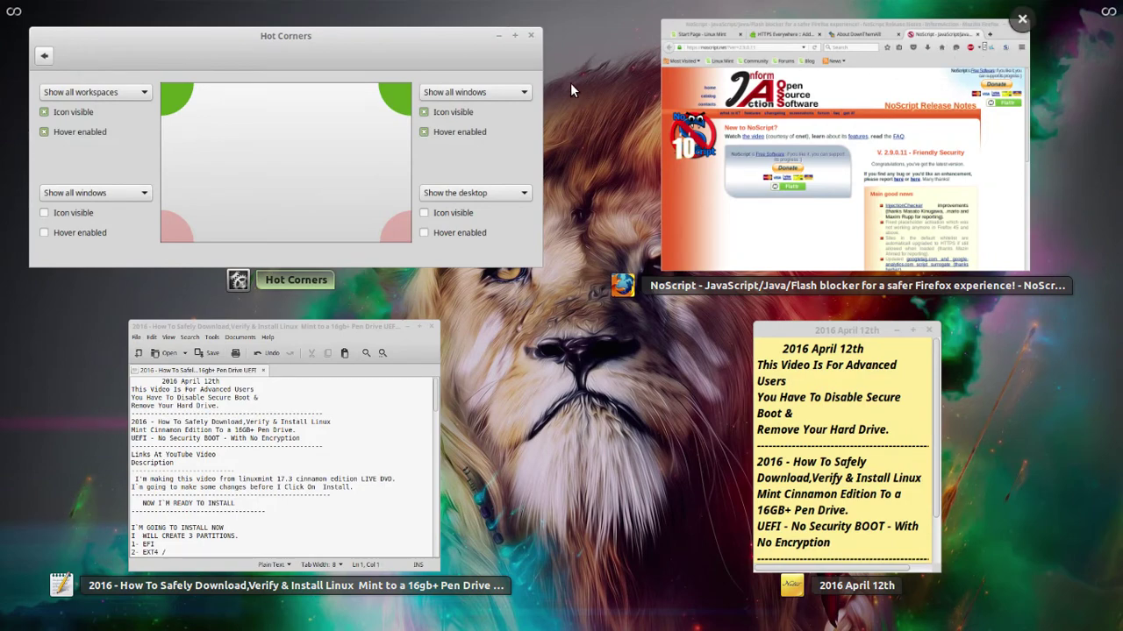
{"action": "left_click", "coordinate": [435, 69]}
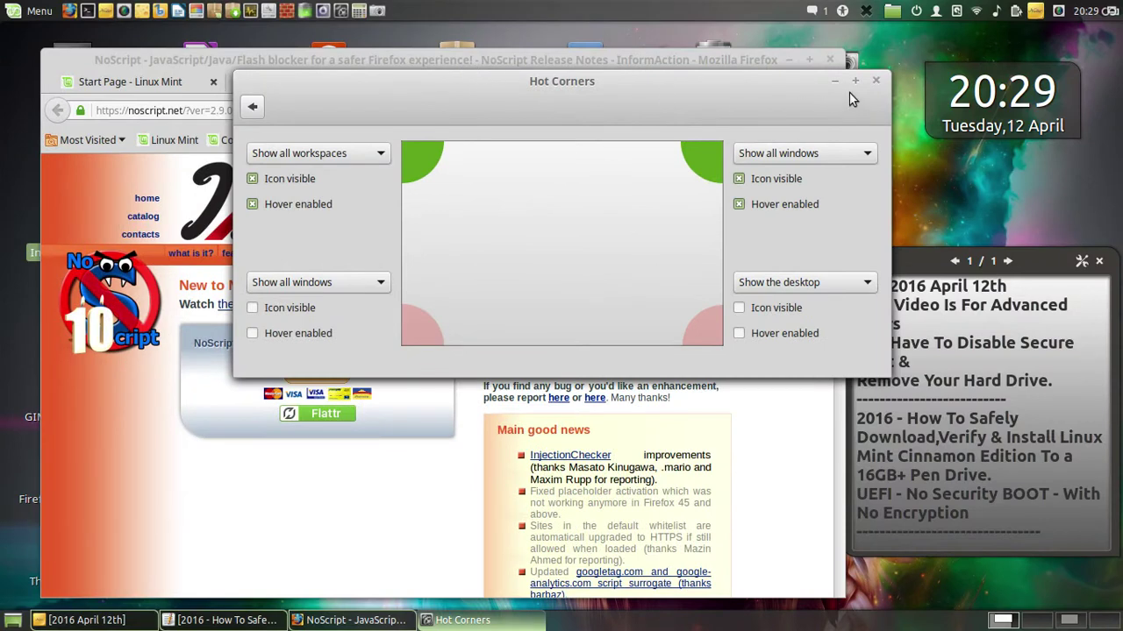
{"action": "left_click", "coordinate": [878, 83]}
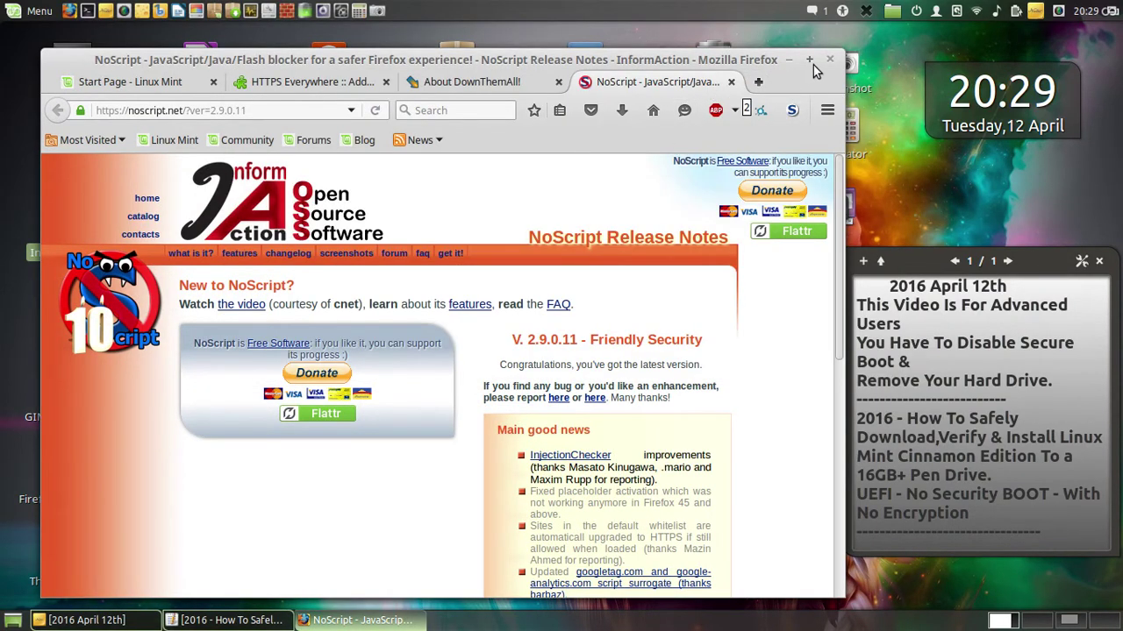
- Close the NoScript and DownThemAll! welcome pages in Firefox and have NoScript allow everything on the HTTPS Everywhere page
{"action": "left_click", "coordinate": [733, 82]}
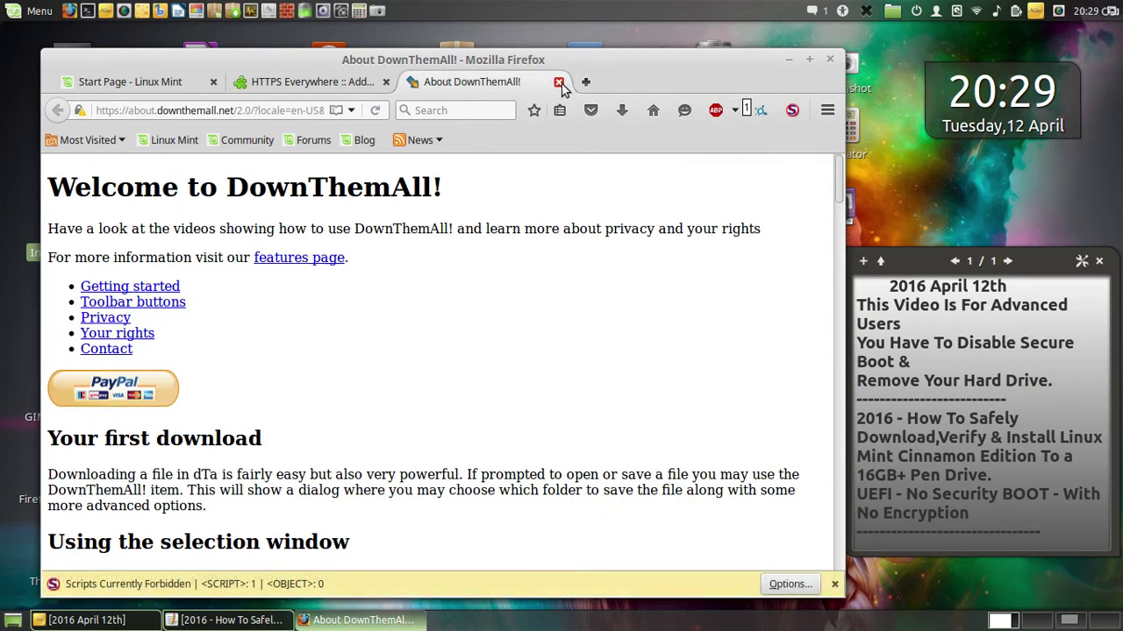
{"action": "left_click", "coordinate": [558, 82]}
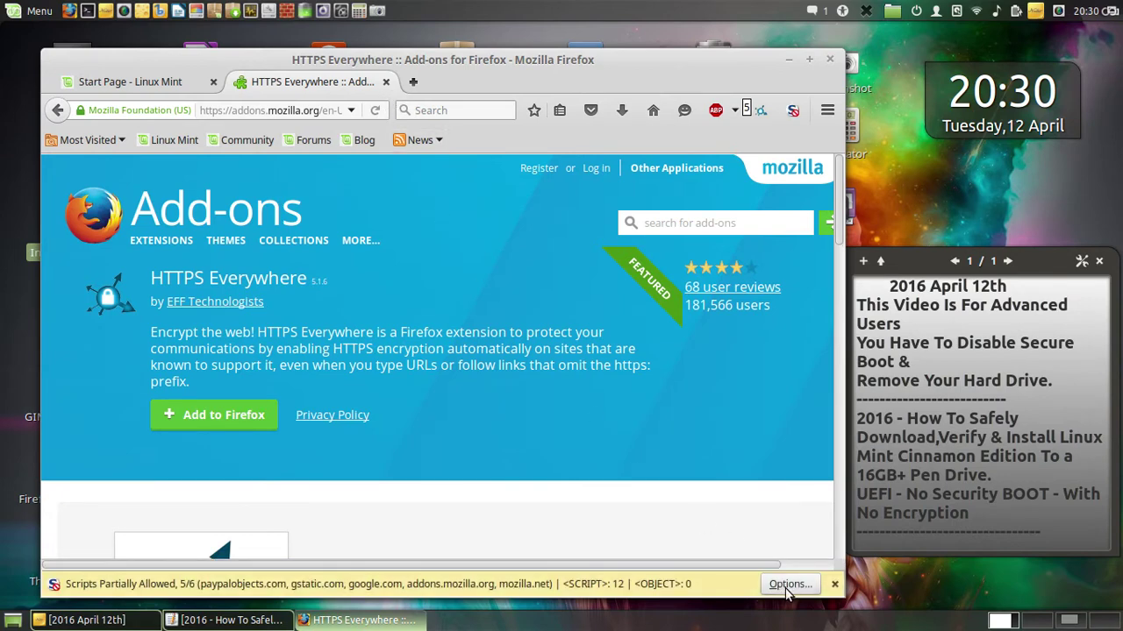
{"action": "left_click", "coordinate": [788, 585]}
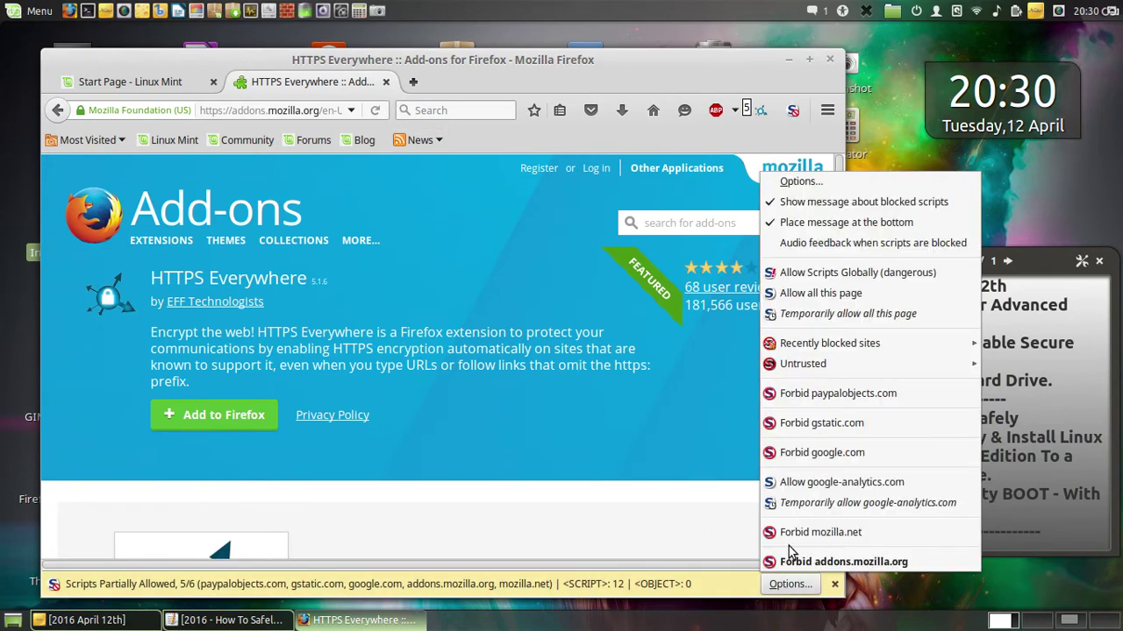
{"action": "left_click", "coordinate": [825, 300]}
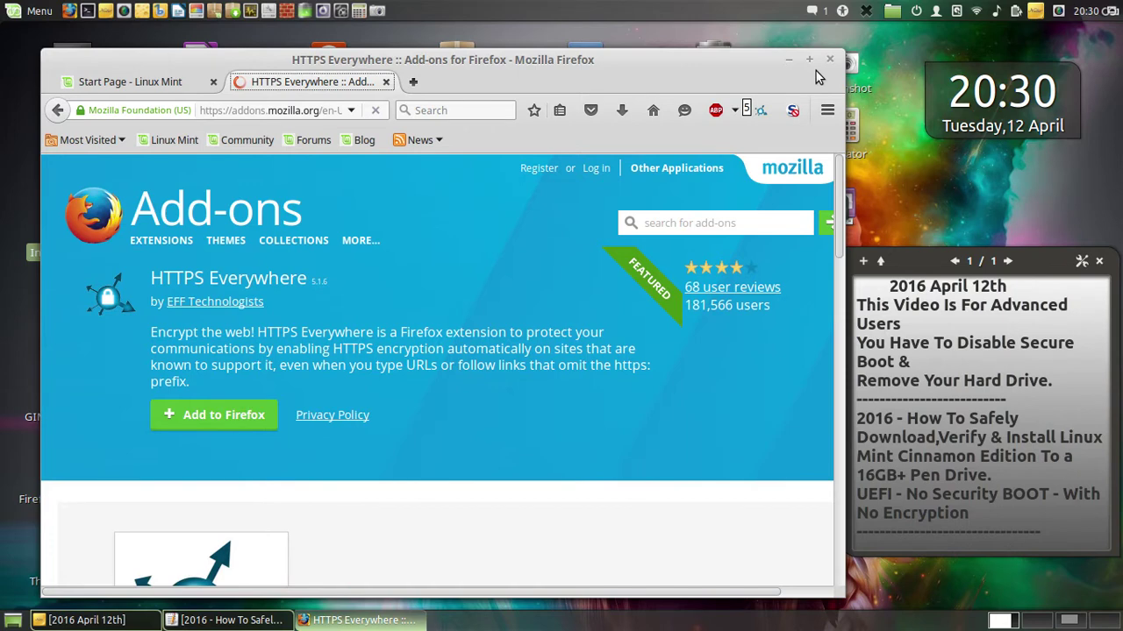
{"action": "left_click_drag", "start_coordinate": [750, 65], "coordinate": [736, 60]}
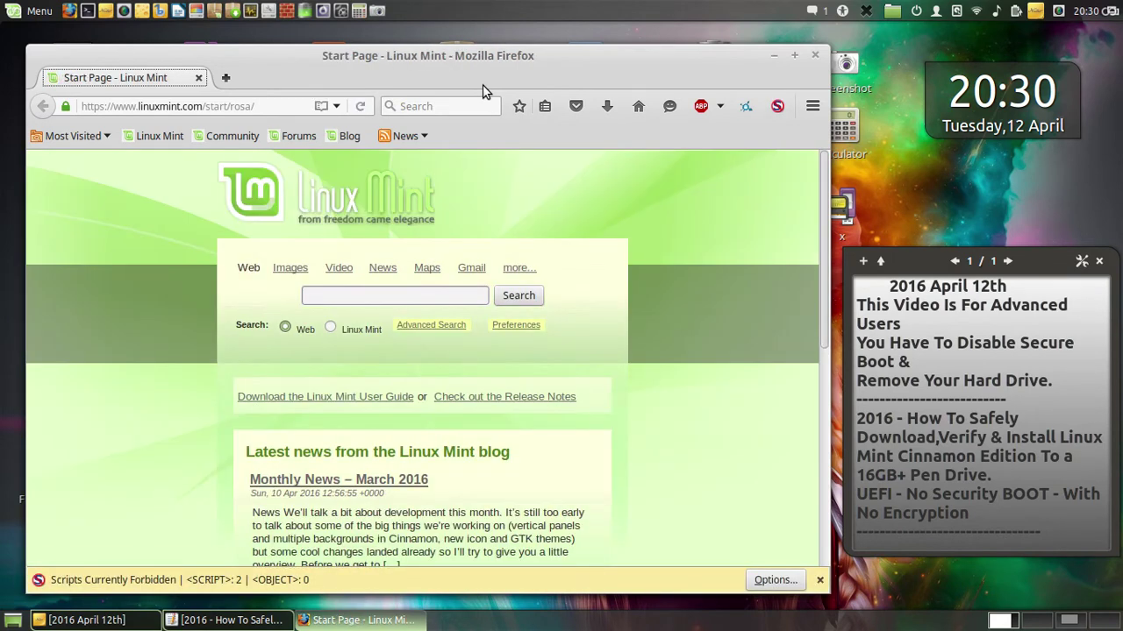
- Permanently allow linuxmint.com in NoScript, open the Linux Mint main page from the bookmarks and dismiss its blocked-scripts notice
{"action": "left_click", "coordinate": [766, 581]}
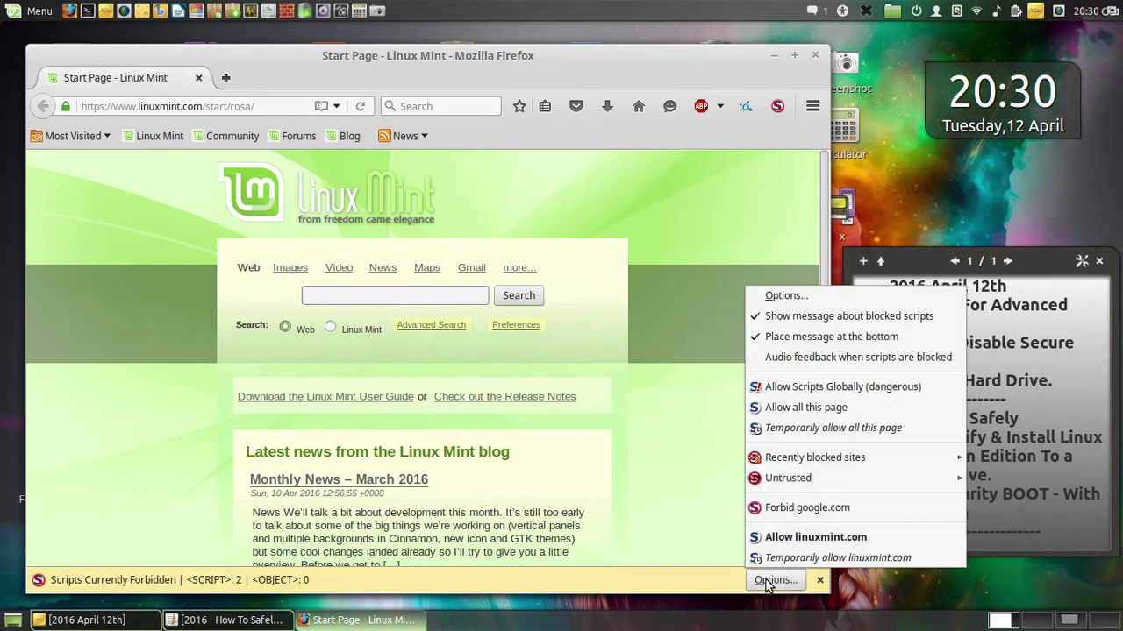
{"action": "left_click", "coordinate": [795, 545]}
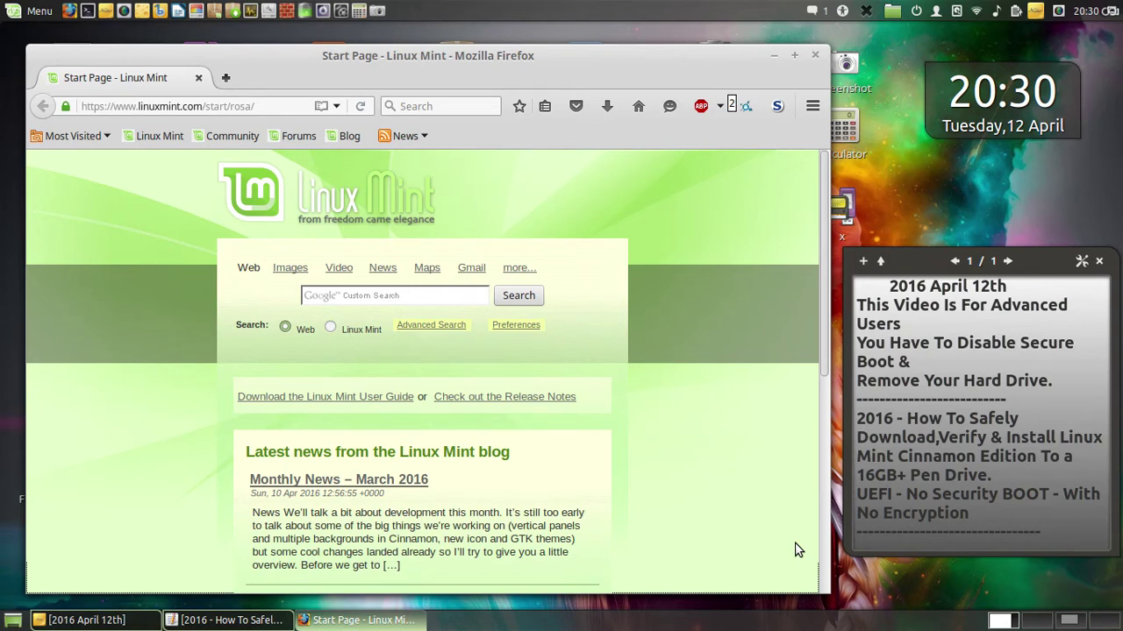
{"action": "left_click", "coordinate": [159, 137]}
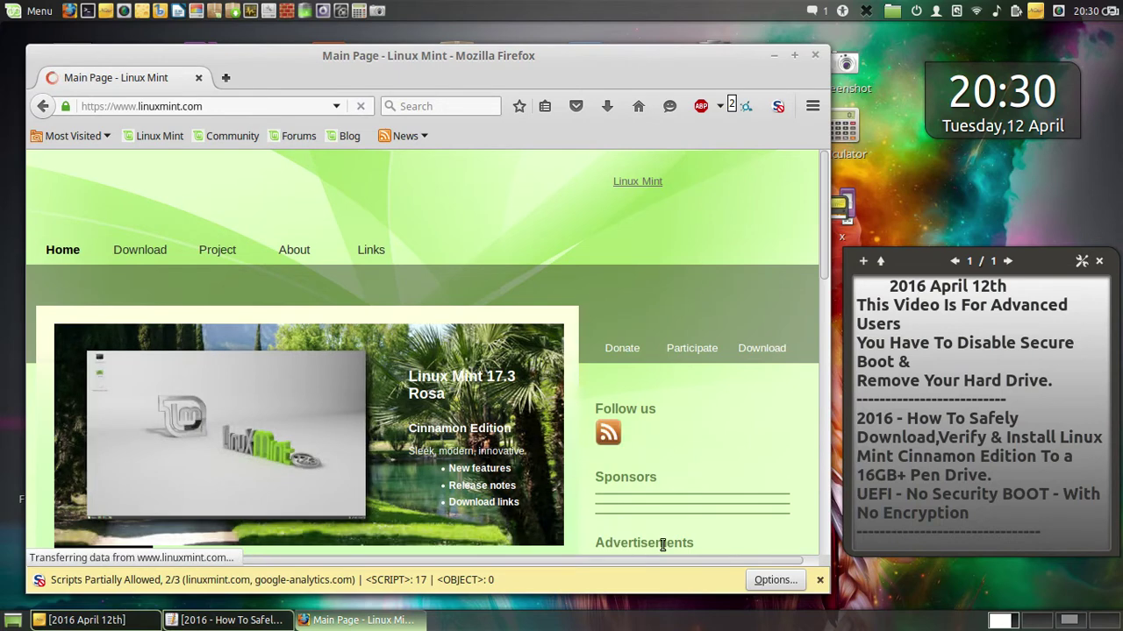
{"action": "left_click", "coordinate": [821, 579]}
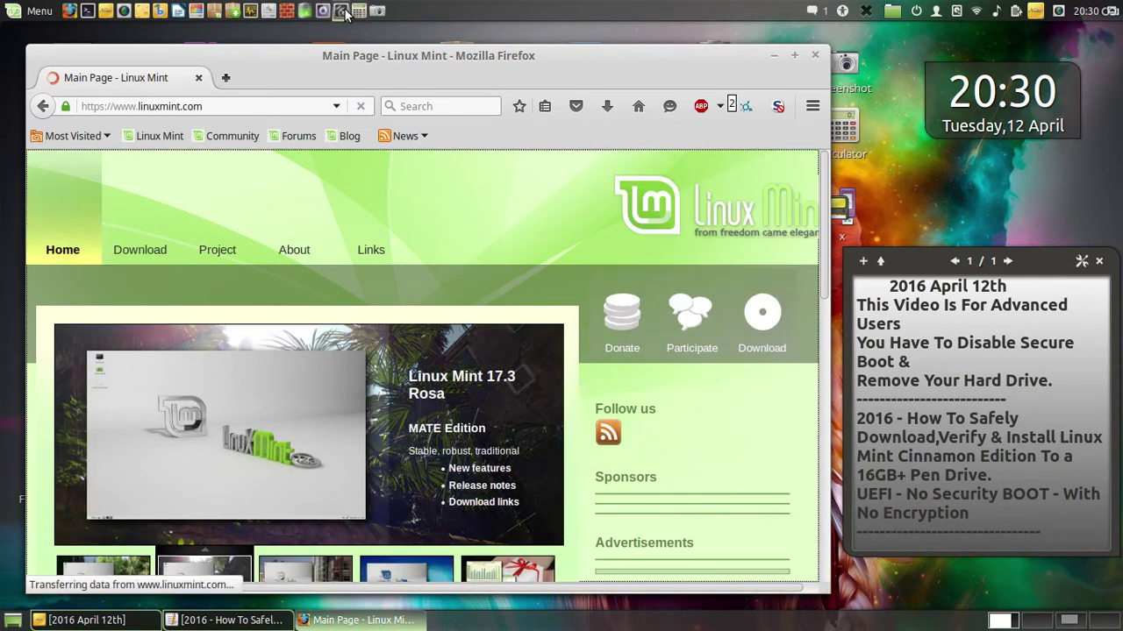
- Take a screenshot of the whole screen and save it in the Pen Drive folder under the suggested name
{"action": "left_click", "coordinate": [380, 11]}
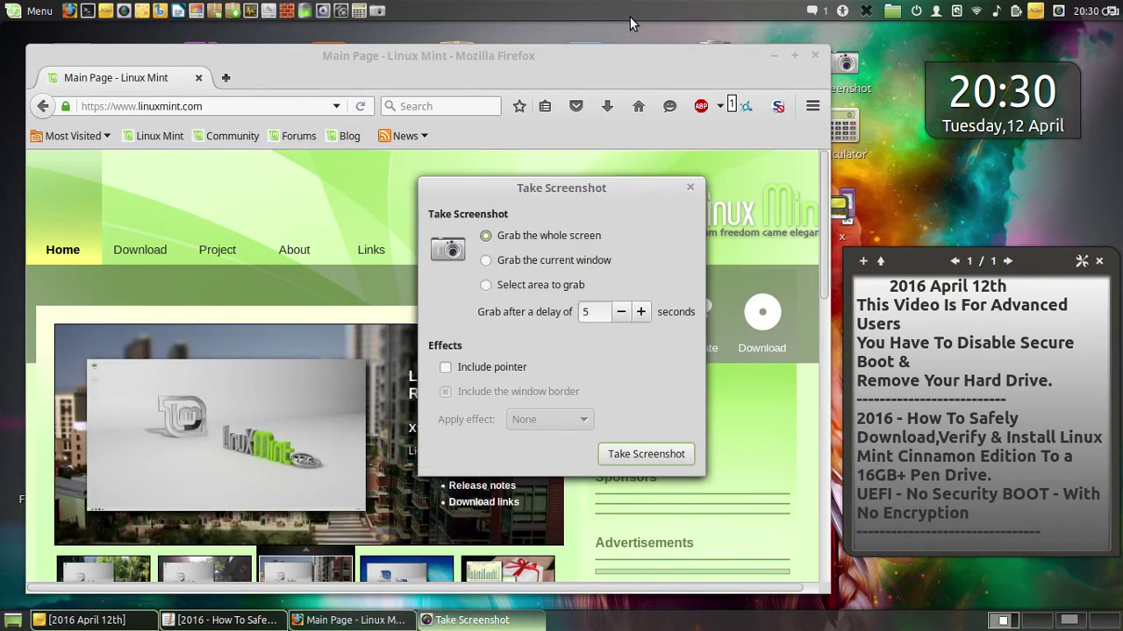
{"action": "left_click", "coordinate": [646, 454]}
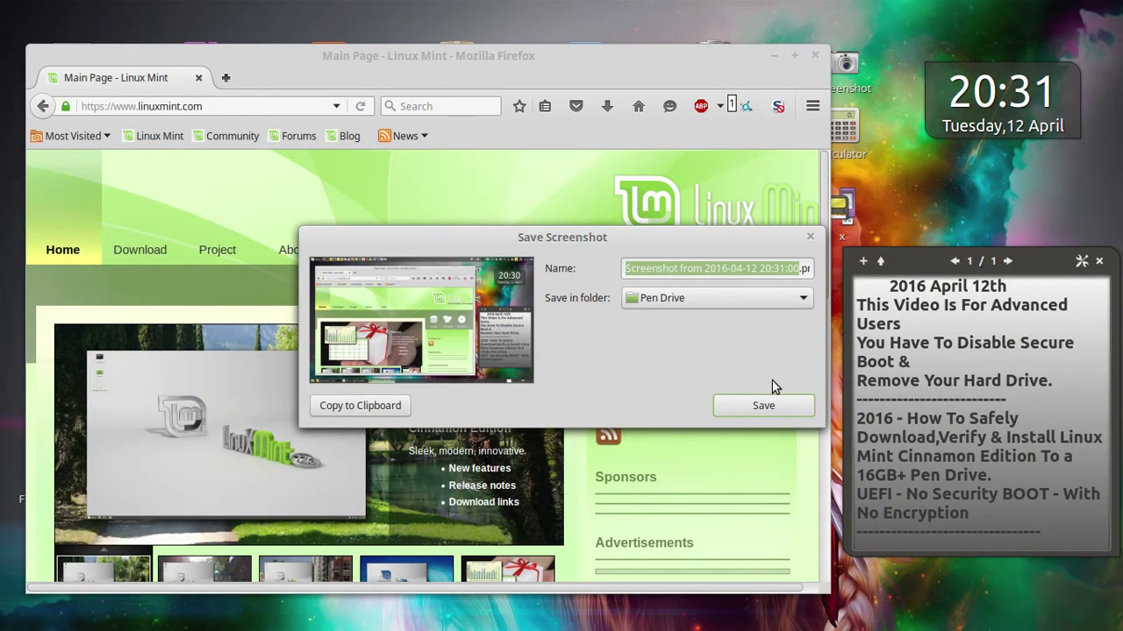
{"action": "left_click", "coordinate": [765, 406]}
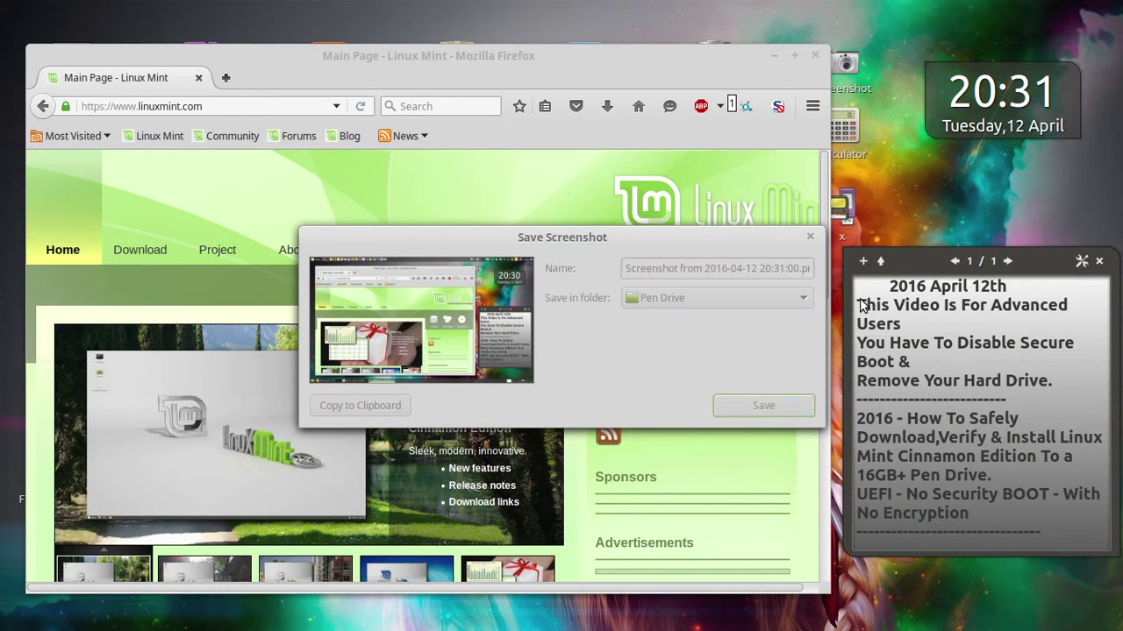
- Take a whole-screen screenshot showing the edition thumbnails on the Linux Mint main page and save it in the Pen Drive folder
{"action": "scroll", "coordinate": [764, 329], "scroll_direction": "down", "scroll_amount": 3}
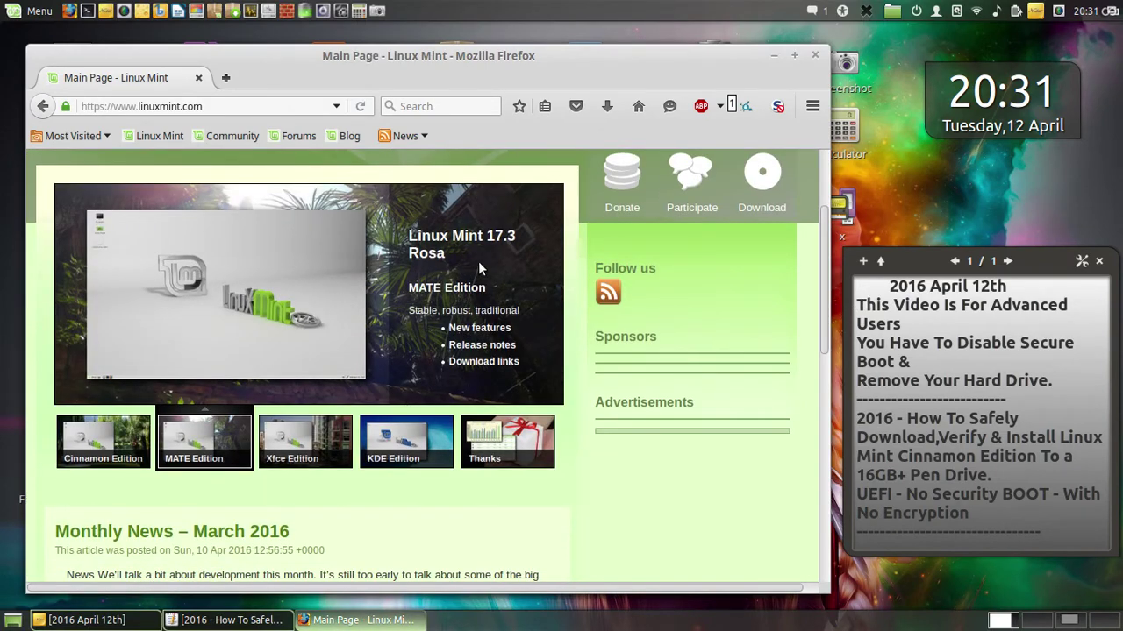
{"action": "left_click", "coordinate": [305, 15]}
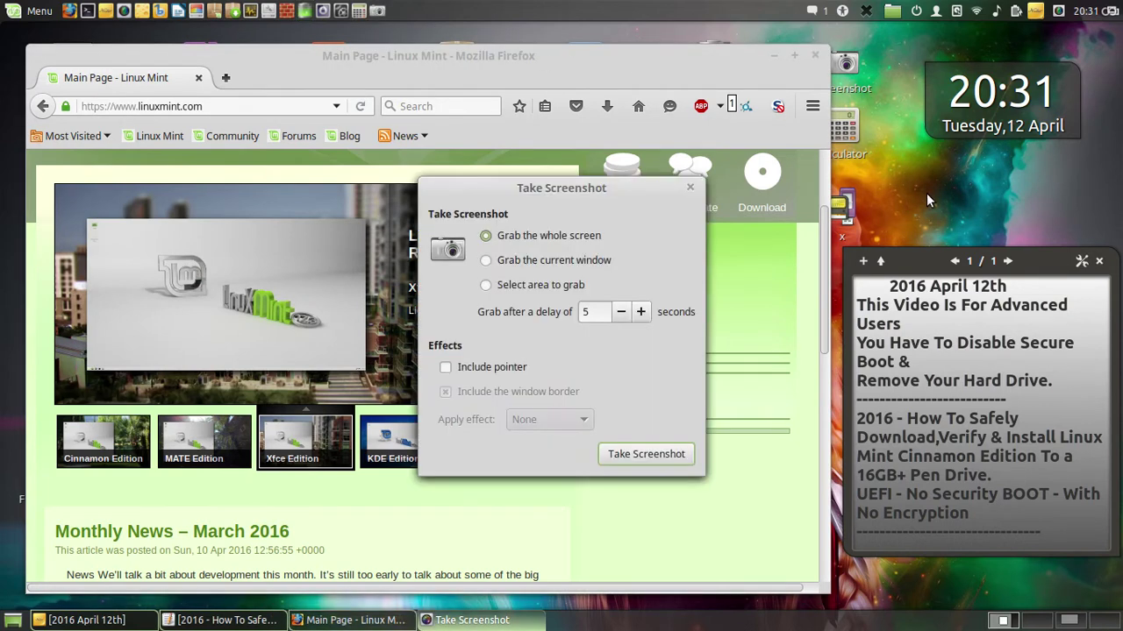
{"action": "left_click", "coordinate": [658, 452]}
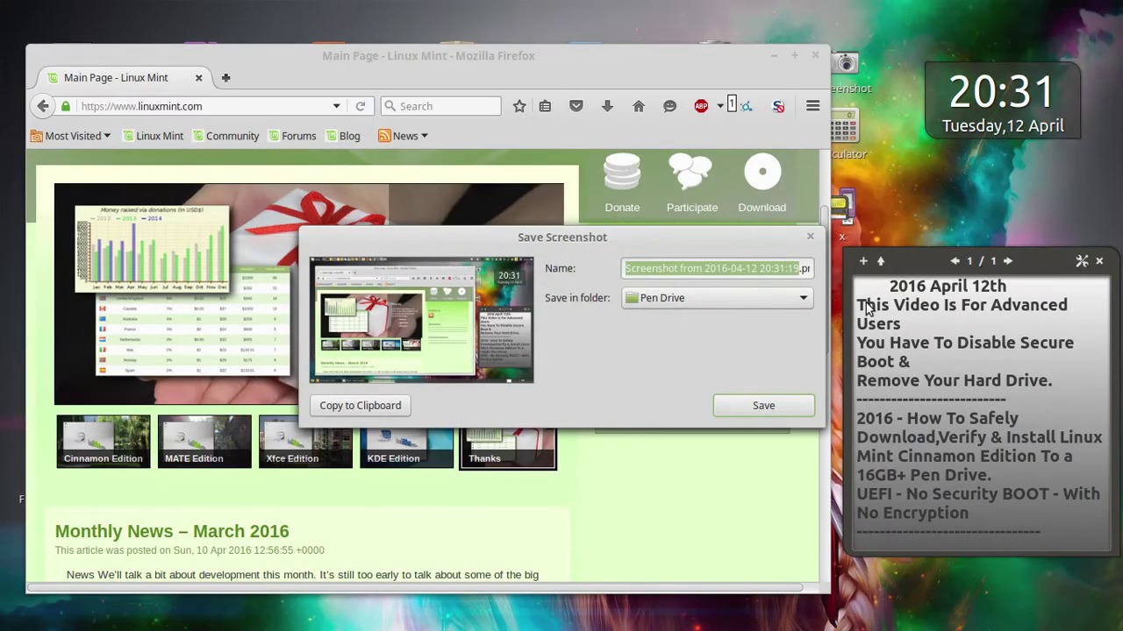
{"action": "left_click", "coordinate": [795, 408]}
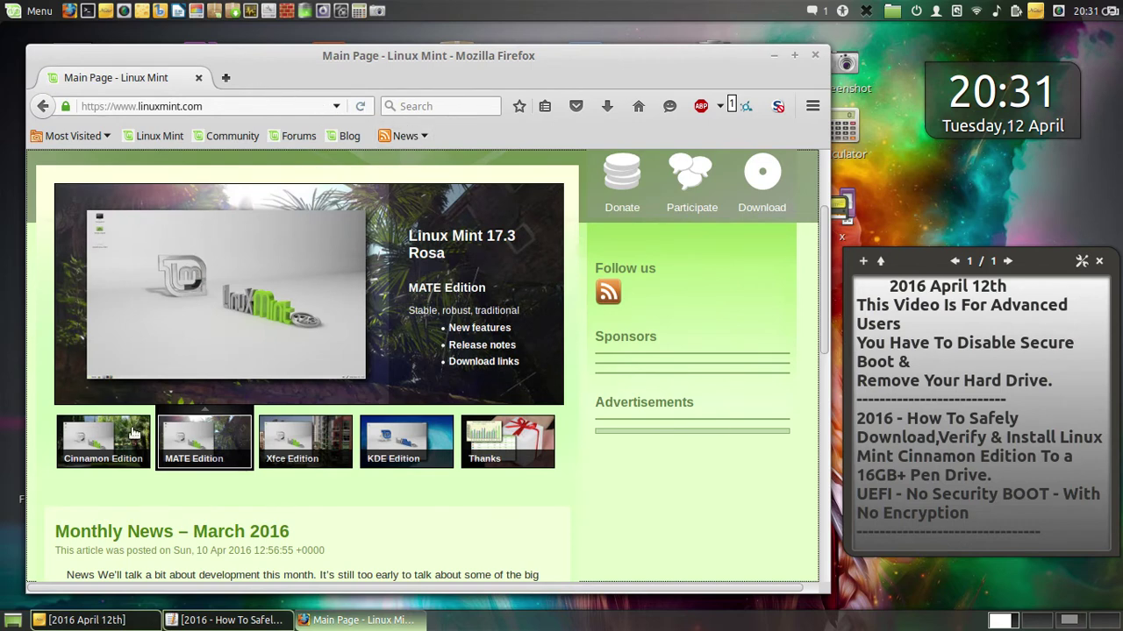
- Open the Cinnamon Edition release announcement, go to its system requirements and dismiss the NoScript notice
{"action": "left_click", "coordinate": [85, 455]}
{"action": "left_click", "coordinate": [85, 455]}
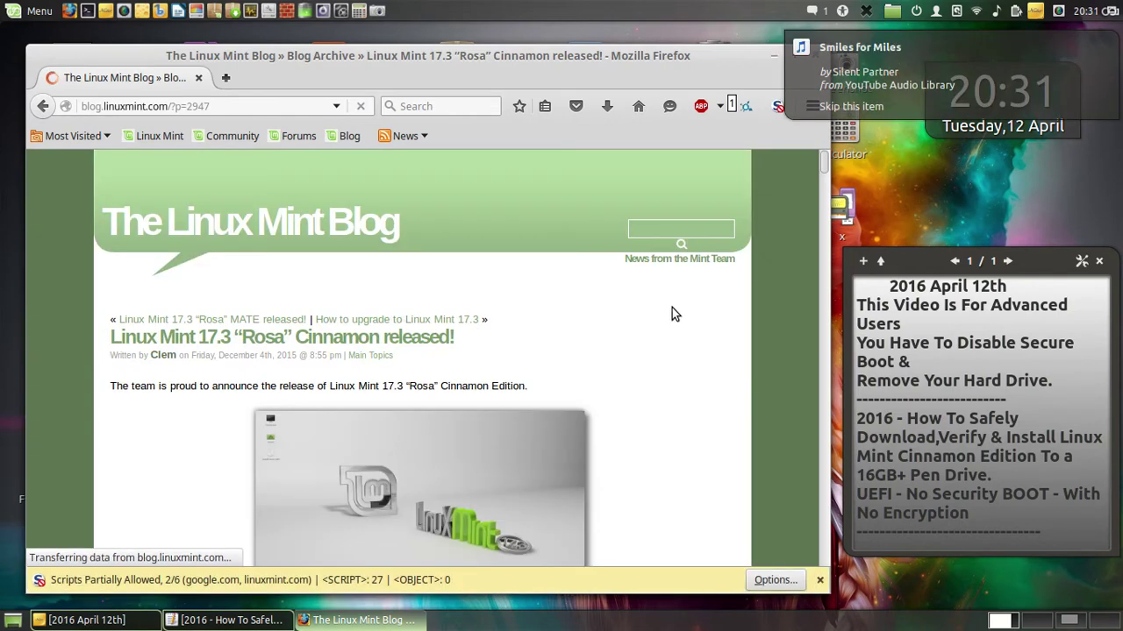
{"action": "scroll", "coordinate": [671, 308], "scroll_direction": "down", "scroll_amount": 10}
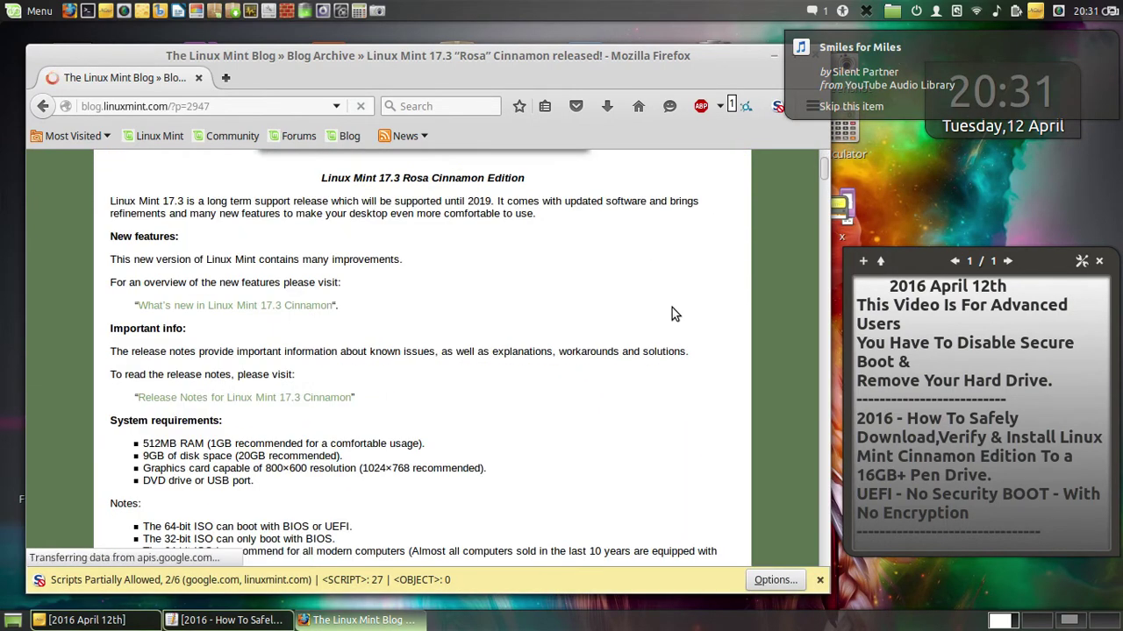
{"action": "scroll", "coordinate": [672, 308], "scroll_direction": "down", "scroll_amount": 3}
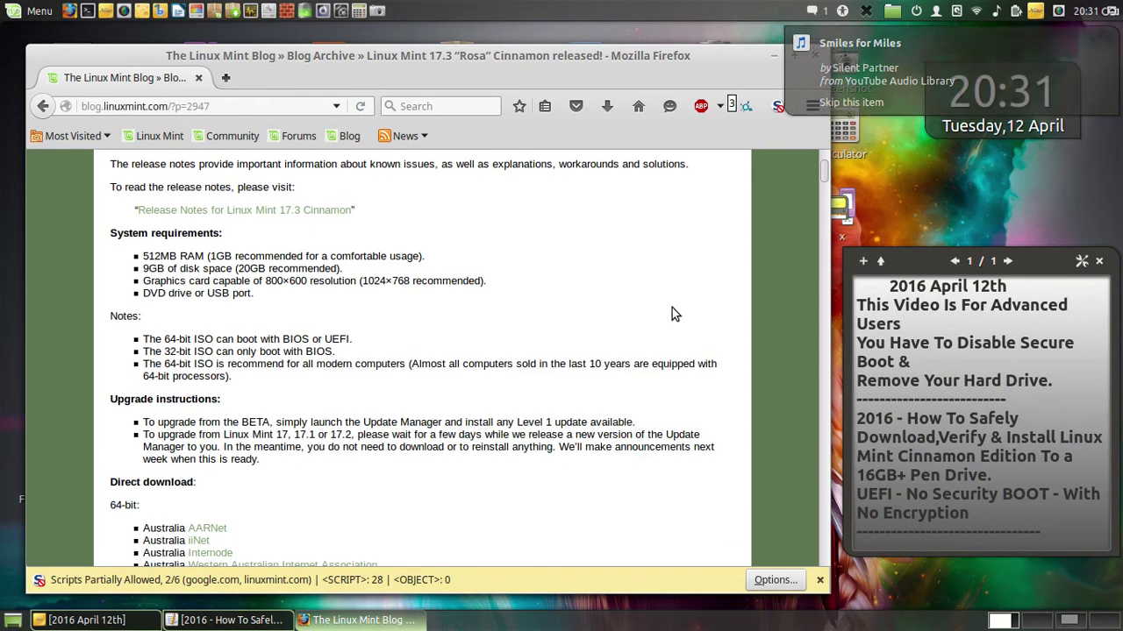
{"action": "left_click", "coordinate": [819, 581]}
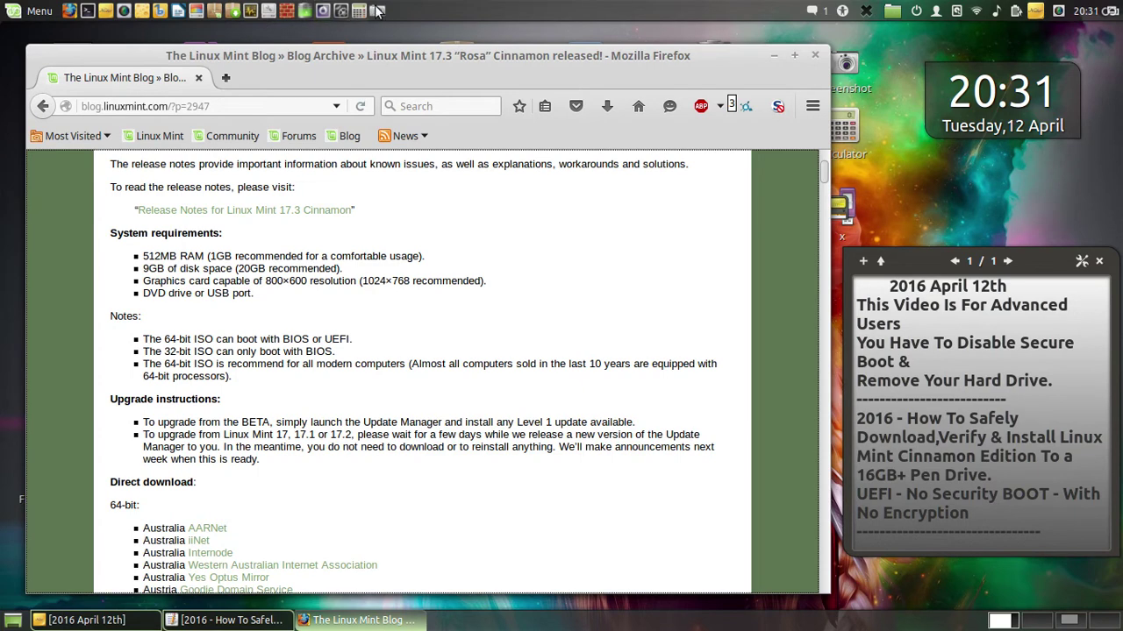
- Capture the whole screen with the system requirements and upgrade instructions in view, saving the image in the Pen Drive folder
{"action": "double_click", "coordinate": [845, 70]}
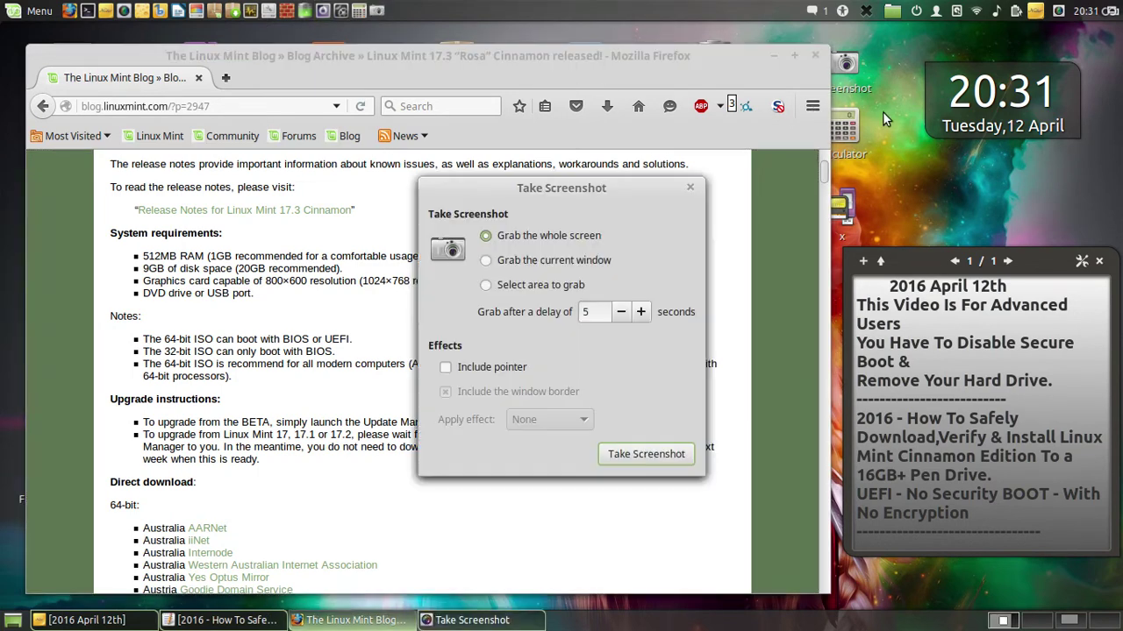
{"action": "left_click", "coordinate": [677, 455]}
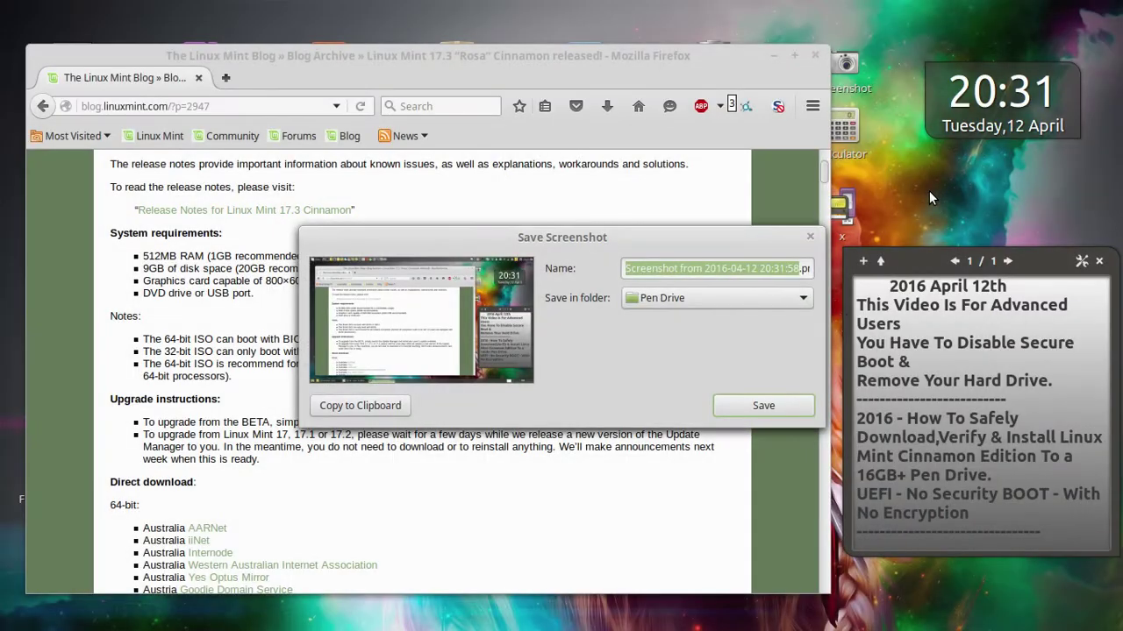
{"action": "left_click", "coordinate": [782, 401]}
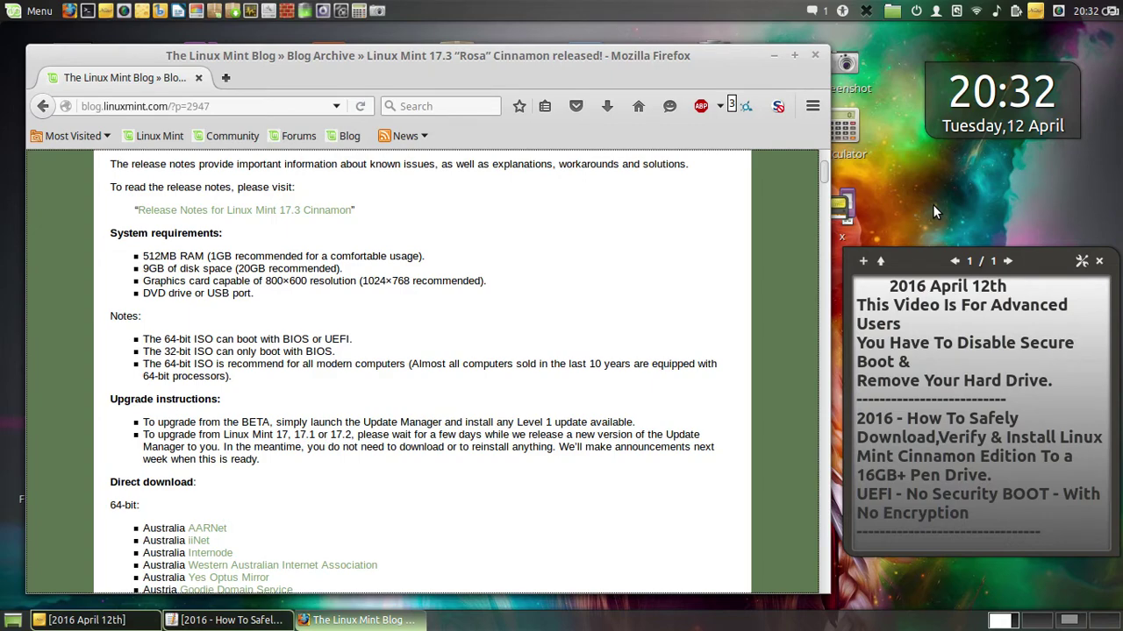
- Go past the download mirrors to the ISO signatures and alternative downloads, and save a whole-screen screenshot of them in the Pen Drive folder
{"action": "scroll", "coordinate": [725, 301], "scroll_direction": "down", "scroll_amount": 9}
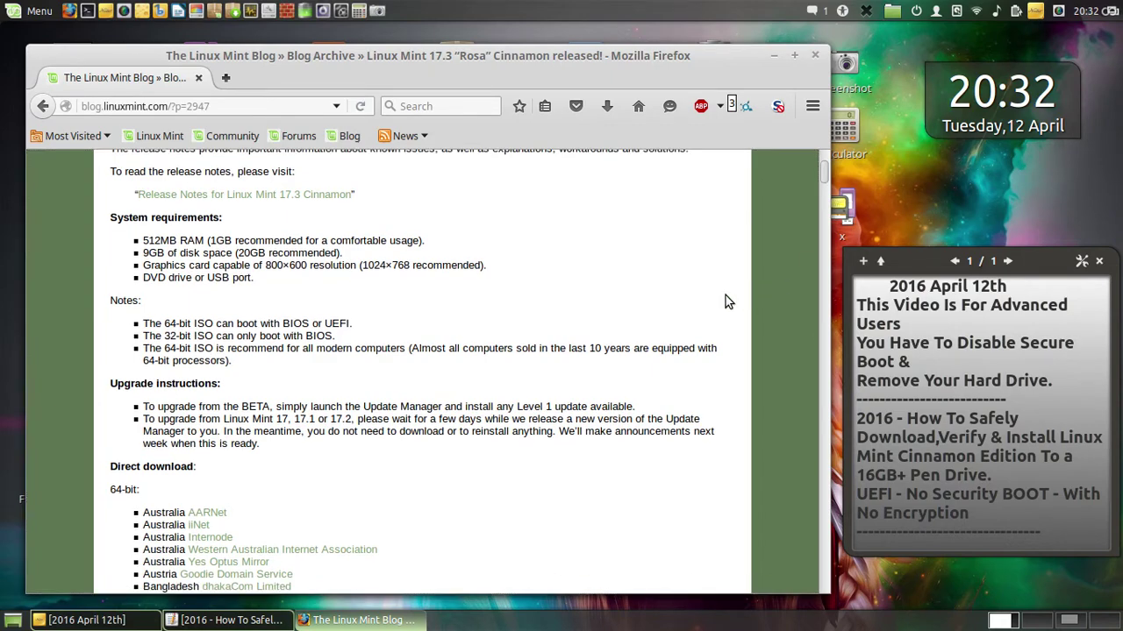
{"action": "scroll", "coordinate": [725, 300], "scroll_direction": "down", "scroll_amount": 15}
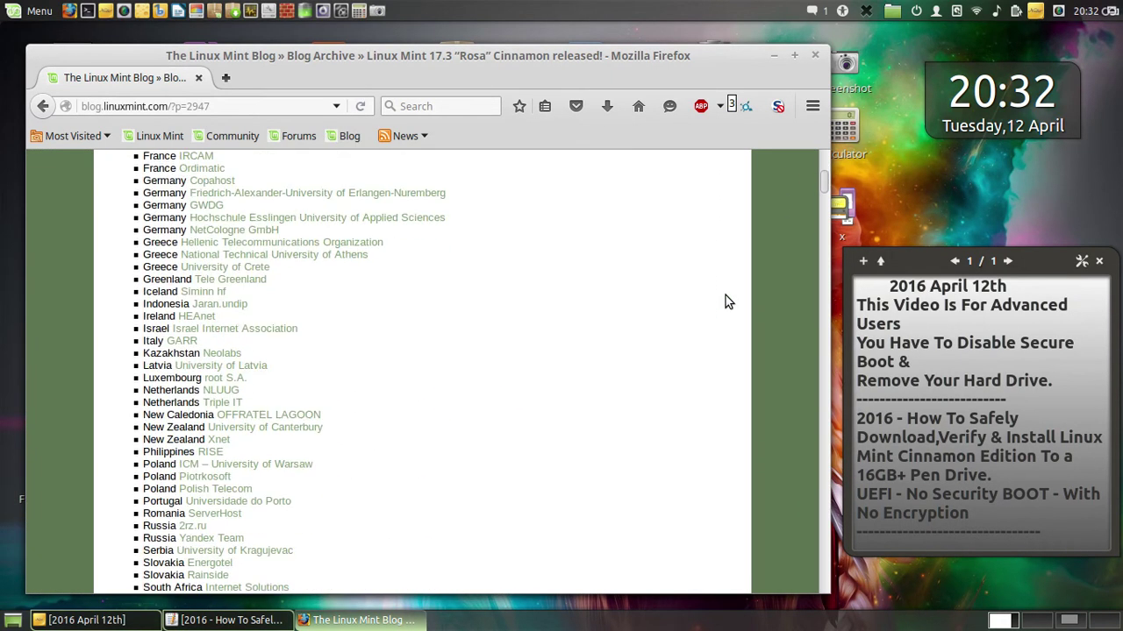
{"action": "scroll", "coordinate": [726, 298], "scroll_direction": "down", "scroll_amount": 14}
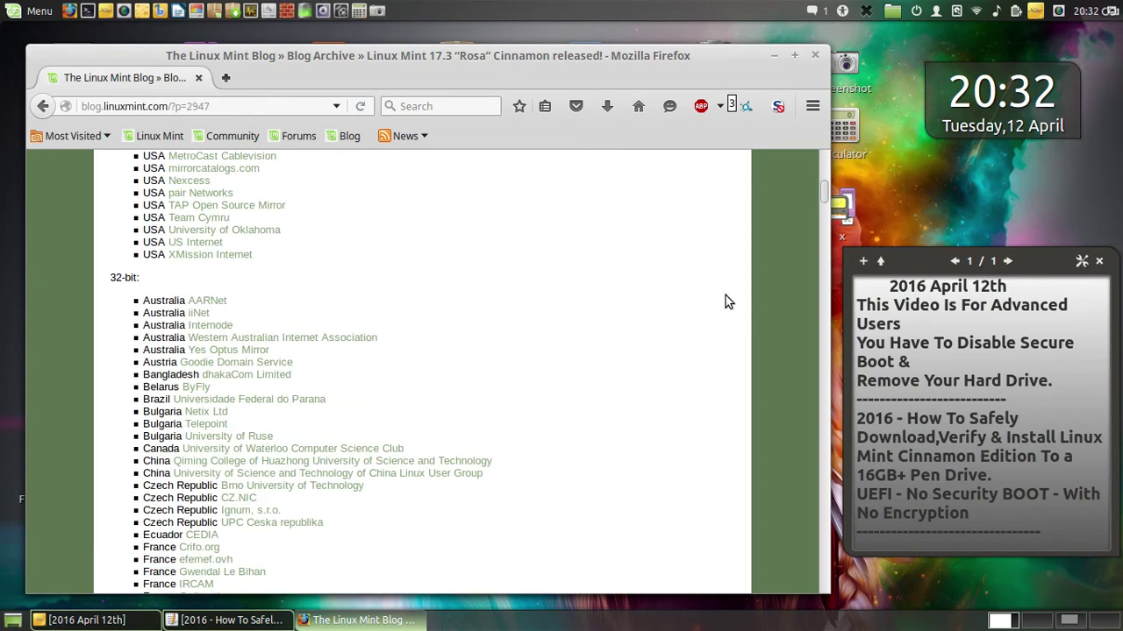
{"action": "scroll", "coordinate": [725, 301], "scroll_direction": "down", "scroll_amount": 12}
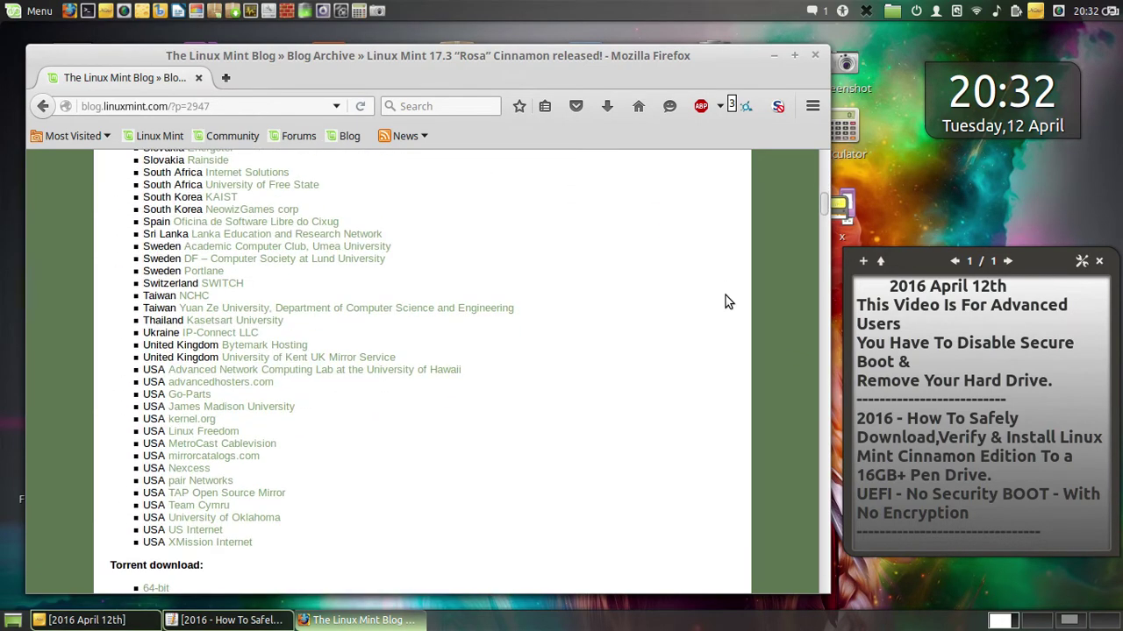
{"action": "scroll", "coordinate": [725, 300], "scroll_direction": "down", "scroll_amount": 2}
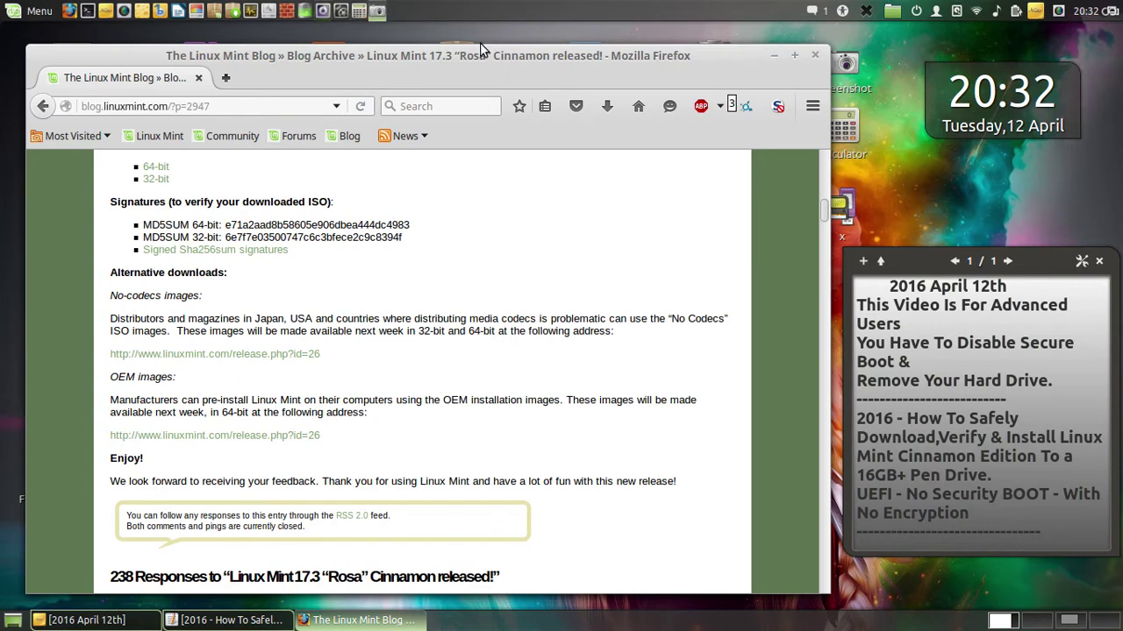
{"action": "left_click", "coordinate": [916, 164]}
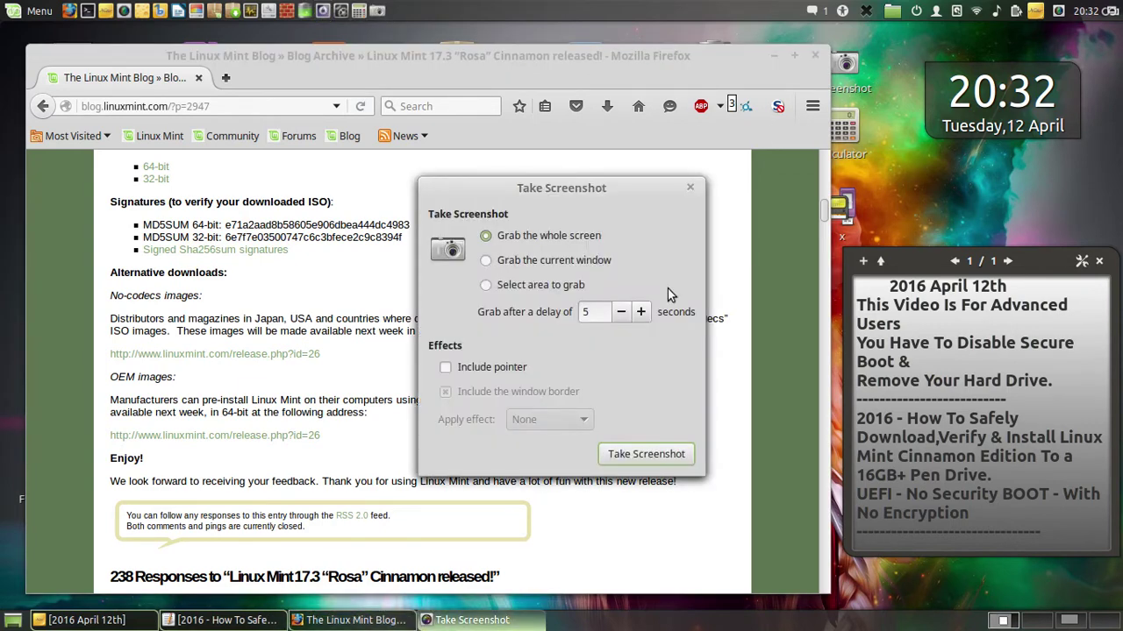
{"action": "left_click", "coordinate": [653, 451]}
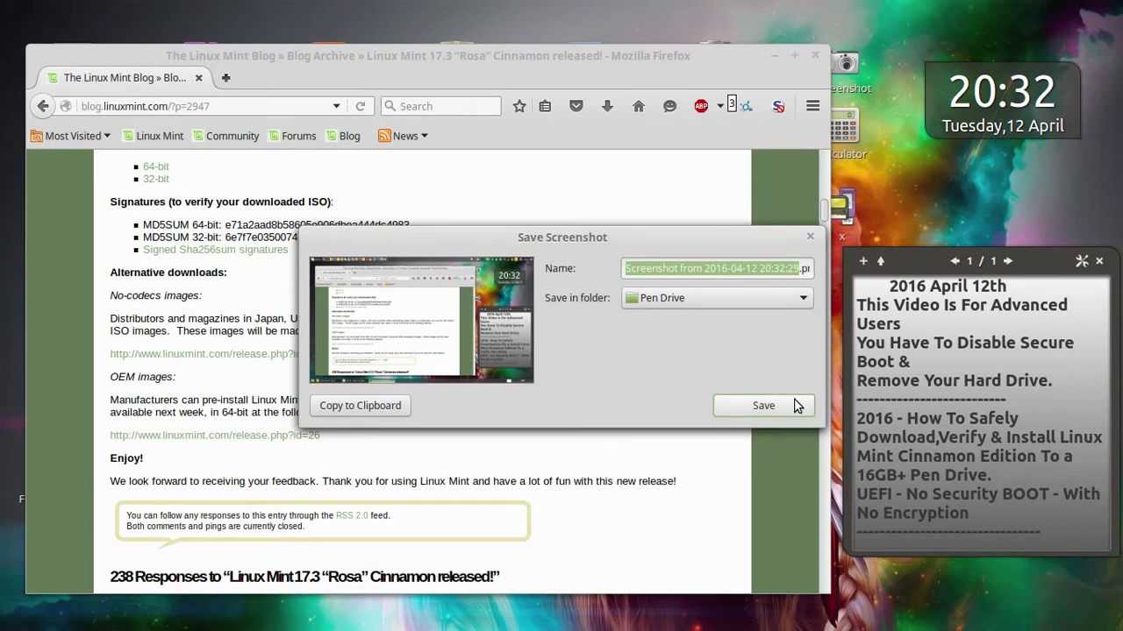
{"action": "left_click", "coordinate": [795, 405]}
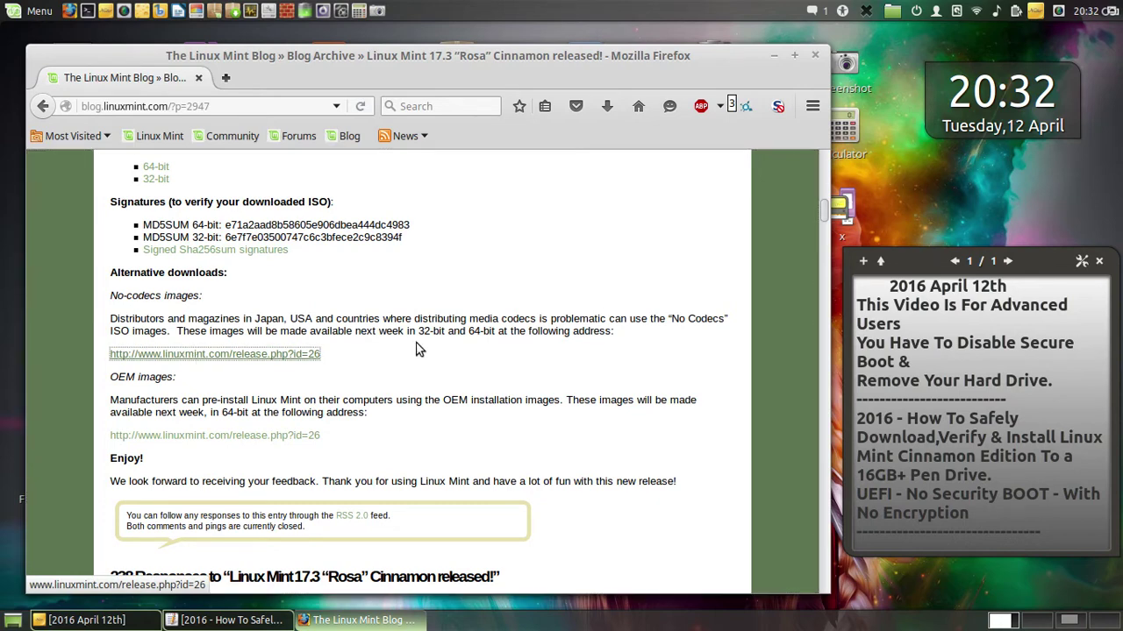
- Open the No-codecs images release link and save a whole-screen screenshot of the Linux Mint 17.3 editions table in the Pen Drive folder
{"action": "left_click", "coordinate": [198, 356]}
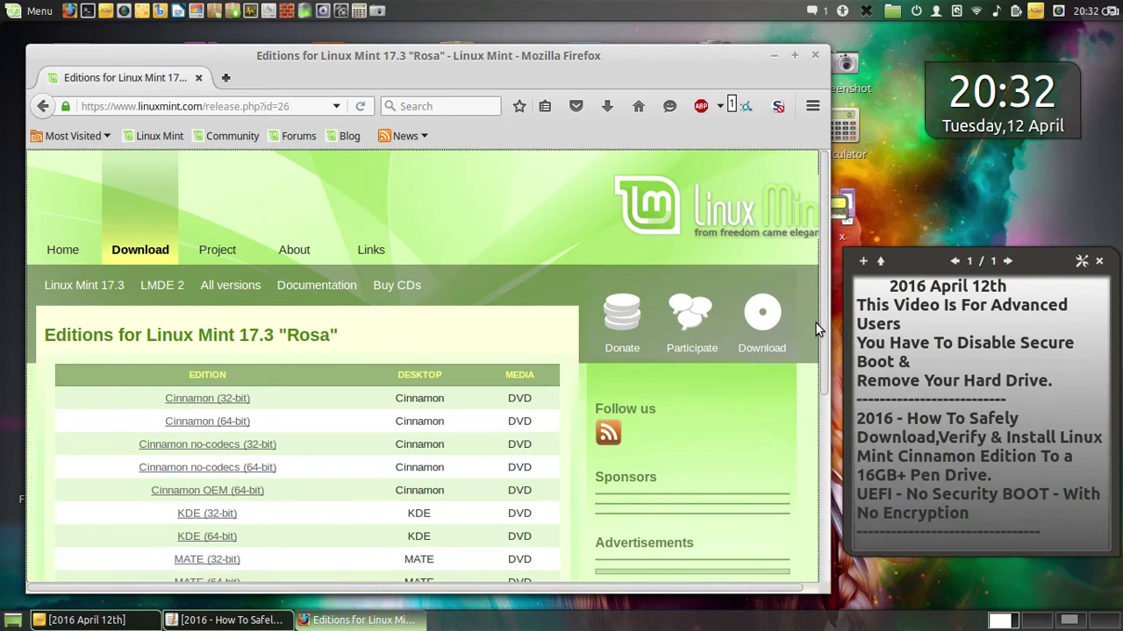
{"action": "scroll", "coordinate": [820, 310], "scroll_direction": "down", "scroll_amount": 1}
{"action": "scroll", "coordinate": [821, 315], "scroll_direction": "down", "scroll_amount": 1}
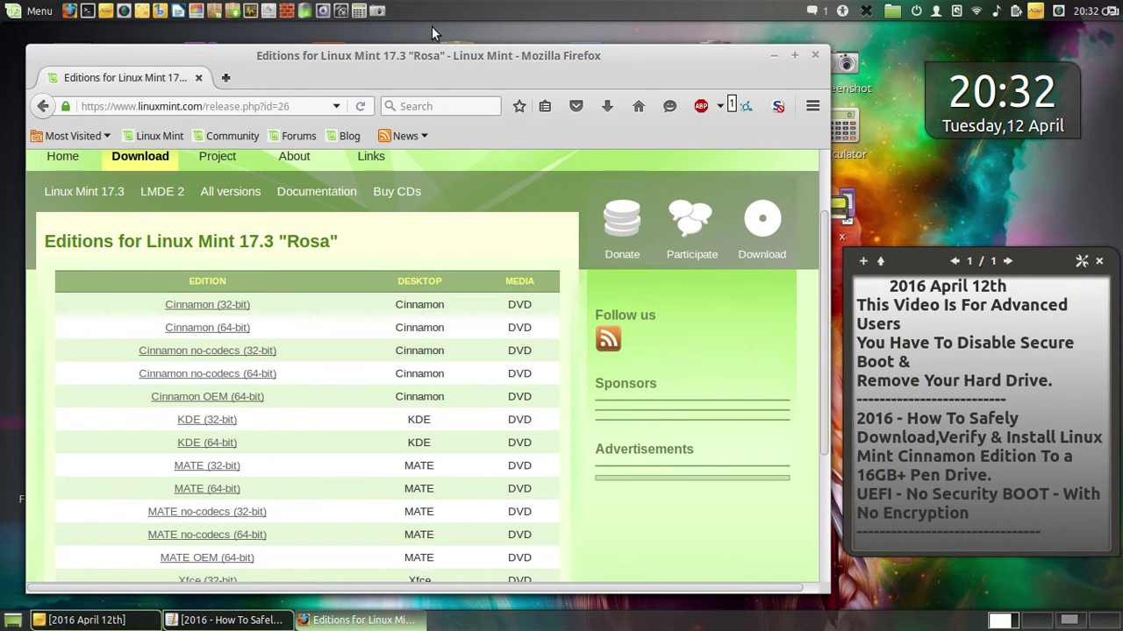
{"action": "left_click", "coordinate": [376, 13]}
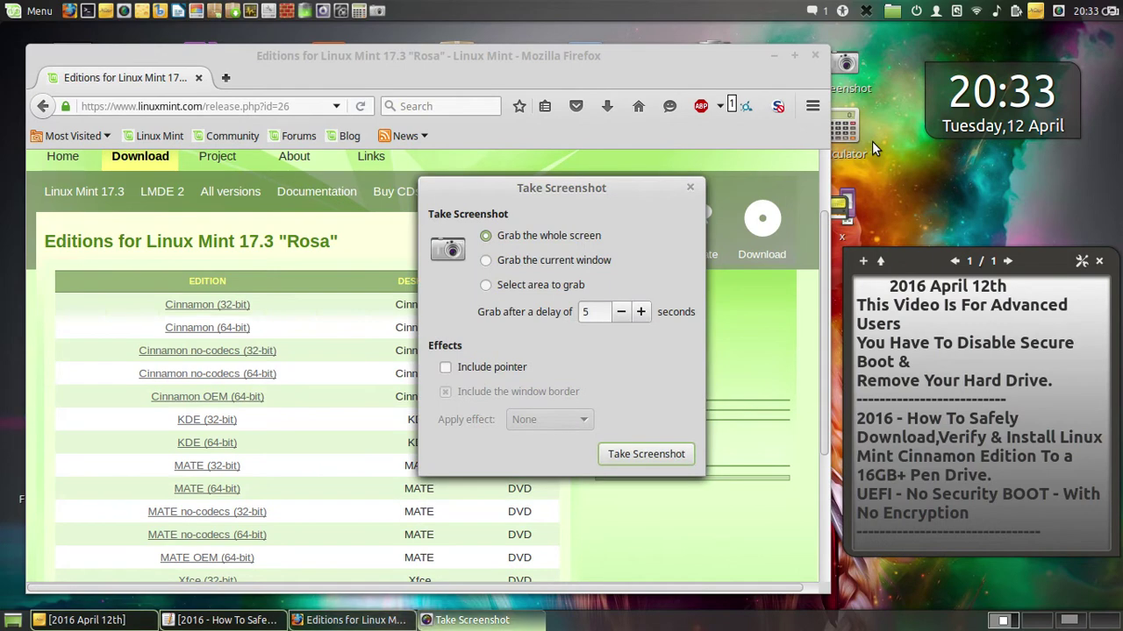
{"action": "left_click", "coordinate": [646, 454]}
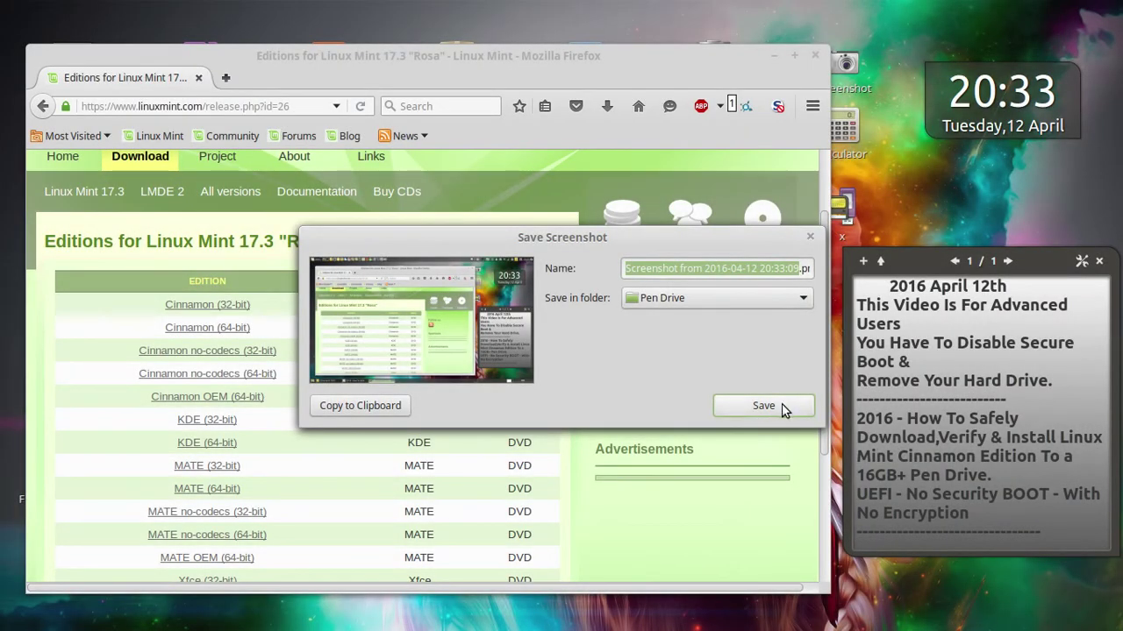
{"action": "left_click", "coordinate": [782, 405]}
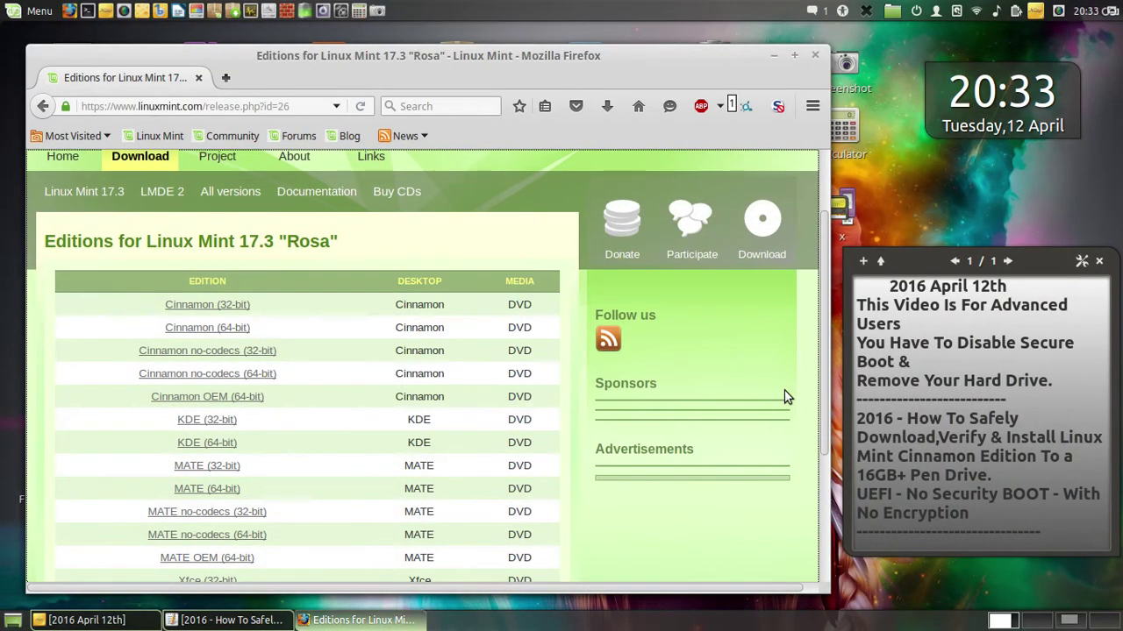
- Bring the complete editions table into view, down to Xfce (64-bit), and save another whole-screen screenshot in the Pen Drive folder
{"action": "scroll", "coordinate": [785, 396], "scroll_direction": "down", "scroll_amount": 2}
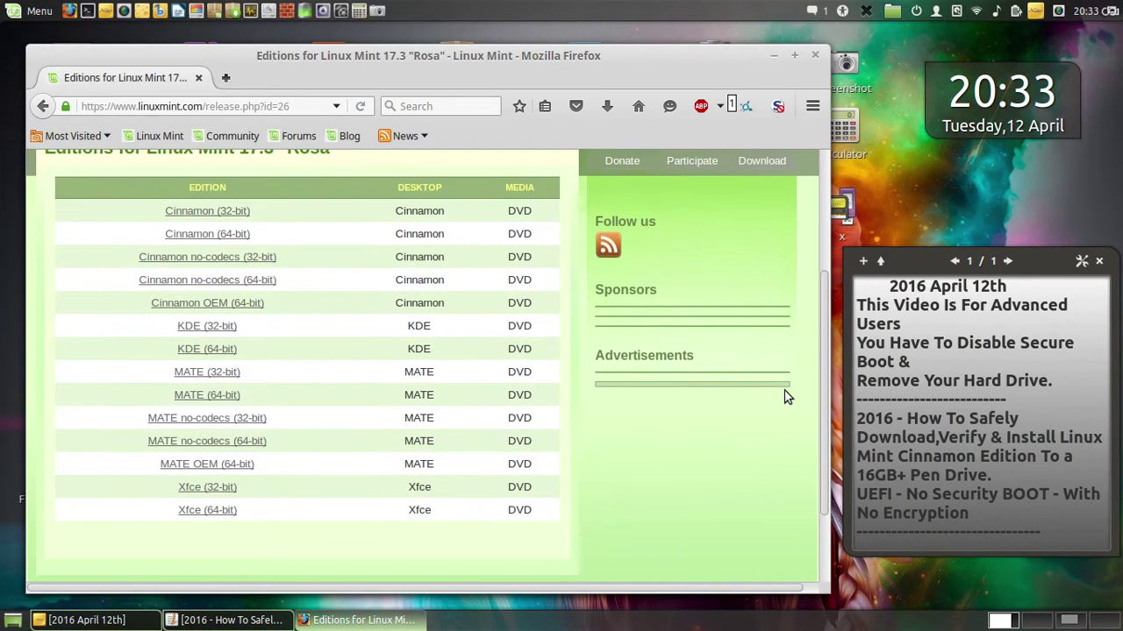
{"action": "scroll", "coordinate": [785, 396], "scroll_direction": "up", "scroll_amount": 1}
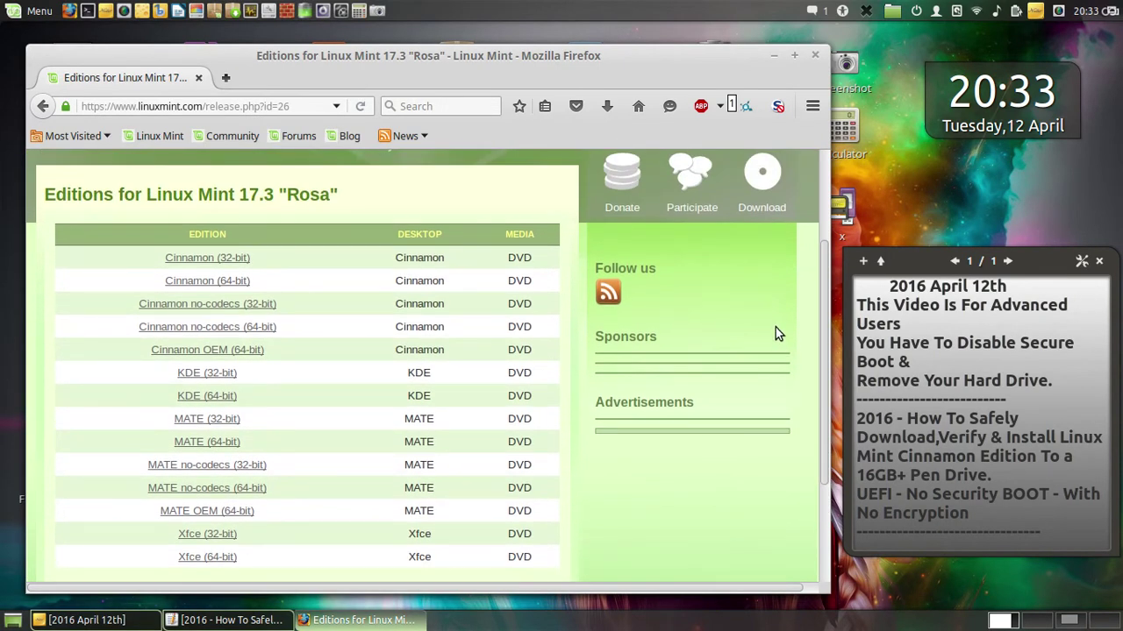
{"action": "left_click", "coordinate": [384, 12]}
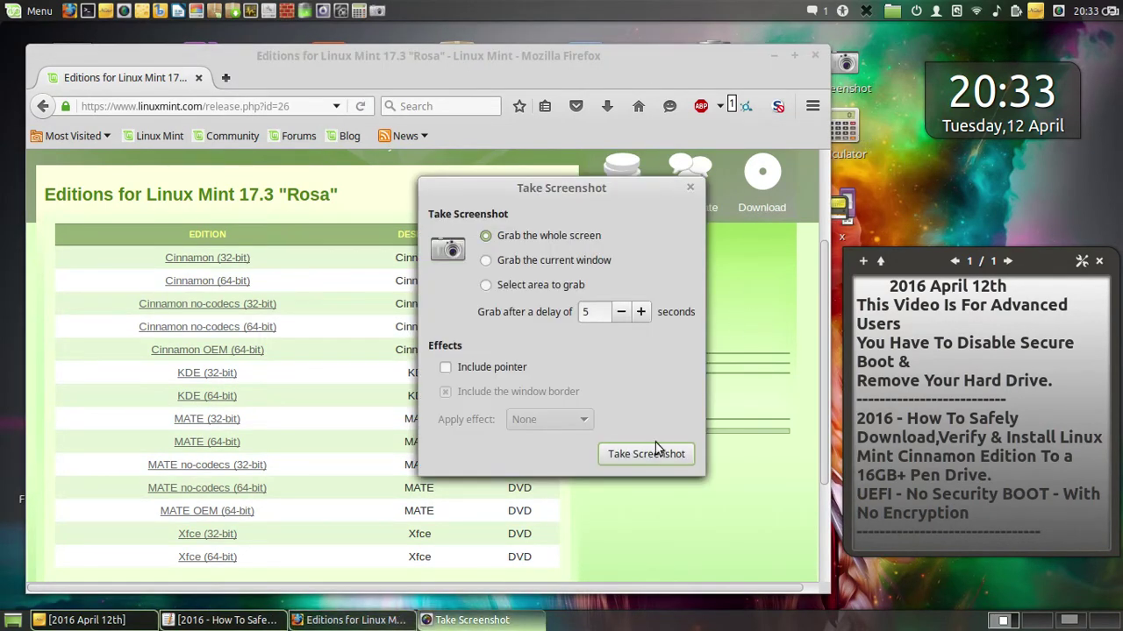
{"action": "left_click", "coordinate": [676, 448]}
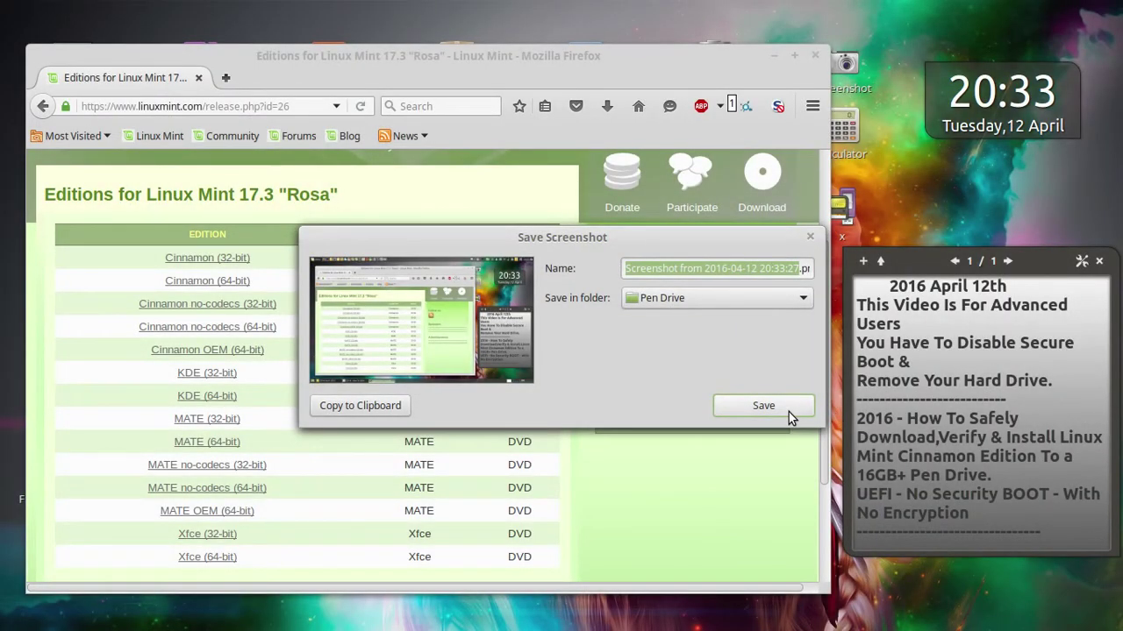
{"action": "left_click", "coordinate": [789, 411]}
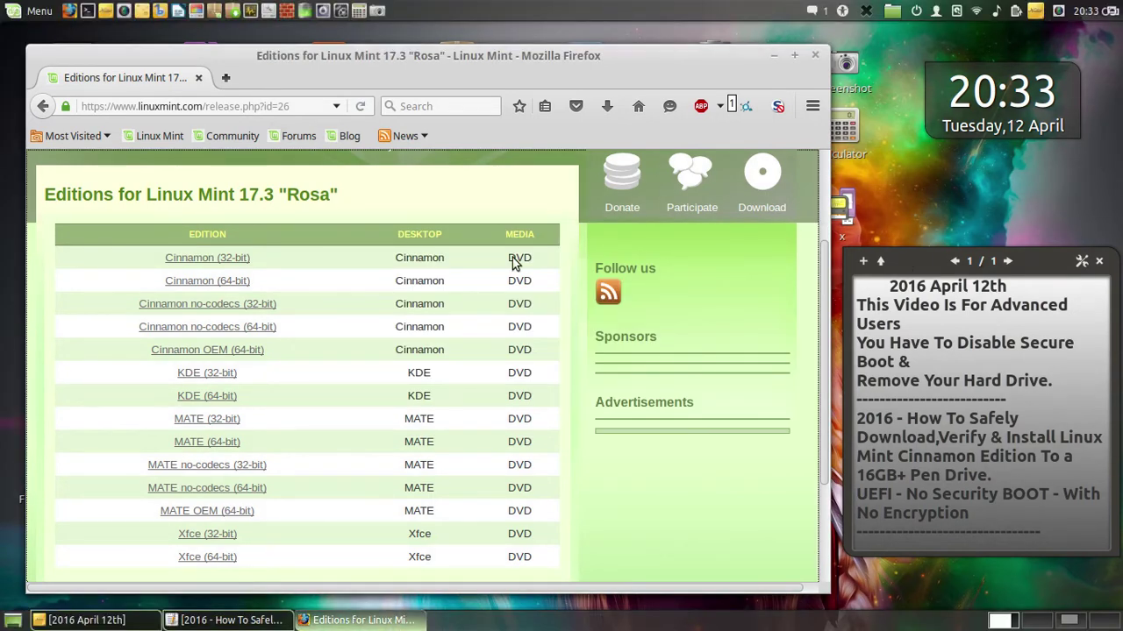
- Open the Cinnamon no-codecs (64-bit) edition page, show its information table and dismiss the NoScript notice
{"action": "left_click", "coordinate": [208, 332]}
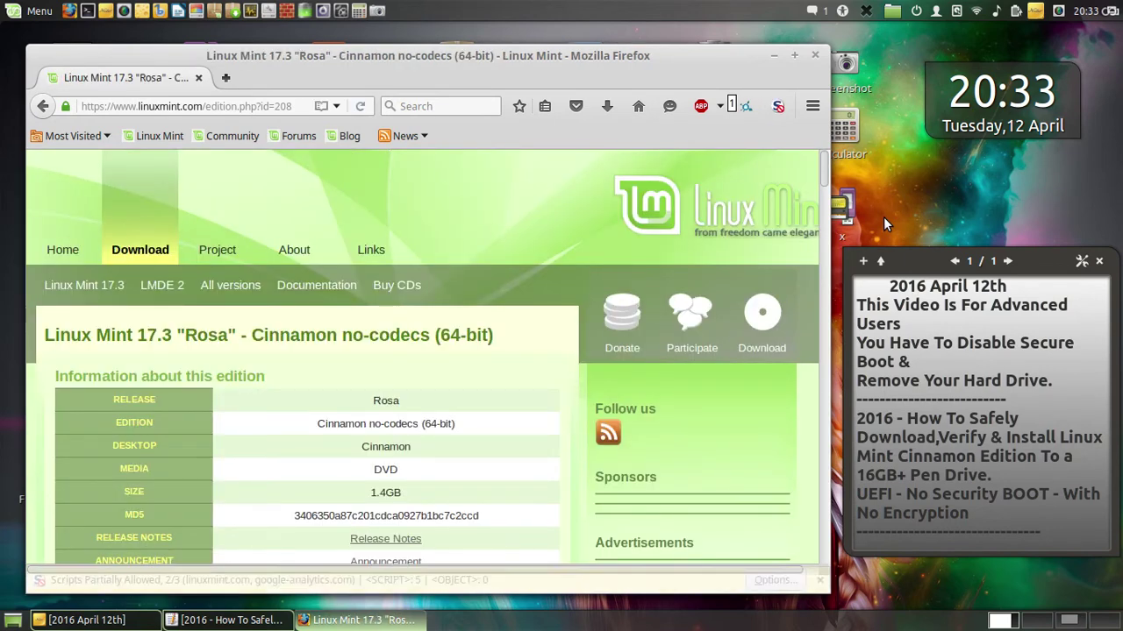
{"action": "scroll", "coordinate": [763, 319], "scroll_direction": "down", "scroll_amount": 3}
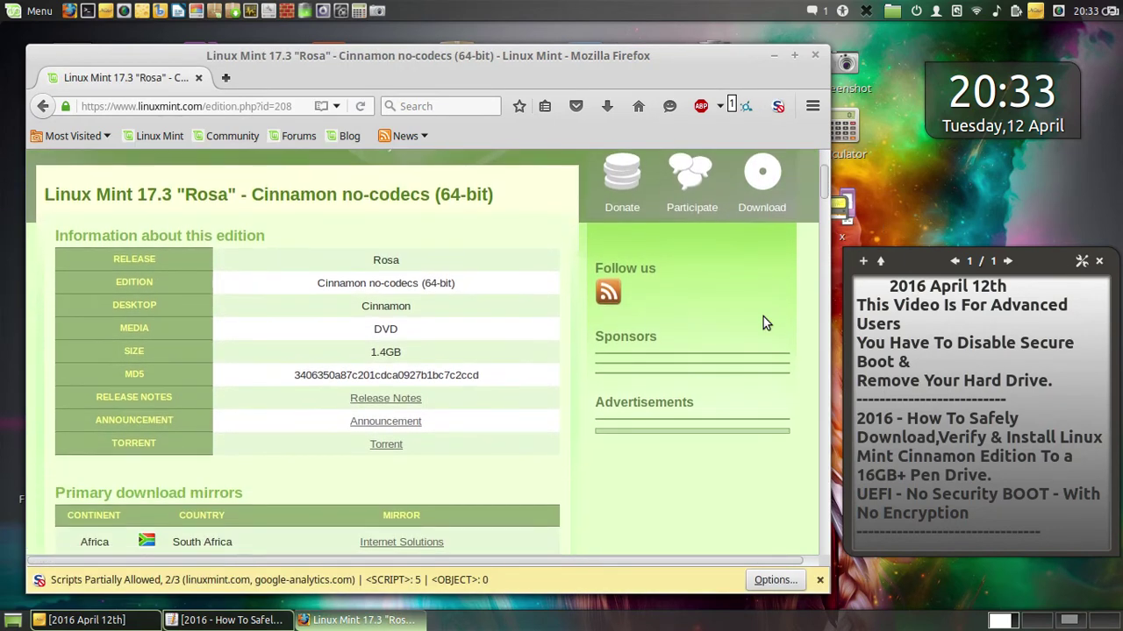
{"action": "scroll", "coordinate": [763, 322], "scroll_direction": "up", "scroll_amount": 1}
{"action": "scroll", "coordinate": [763, 323], "scroll_direction": "down", "scroll_amount": 2}
{"action": "left_click", "coordinate": [820, 581]}
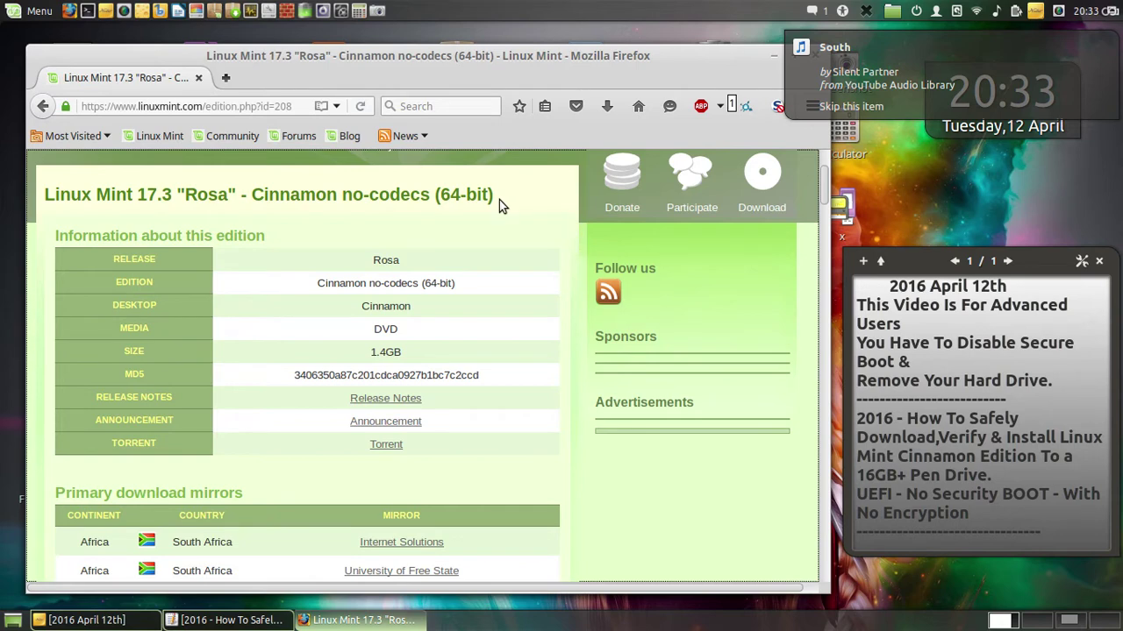
- Copy the page heading 'Linux Mint 17.3 "Rosa" - Cinnamon no-codecs (64-bit)'
{"action": "left_click_drag", "start_coordinate": [490, 200], "coordinate": [40, 194]}
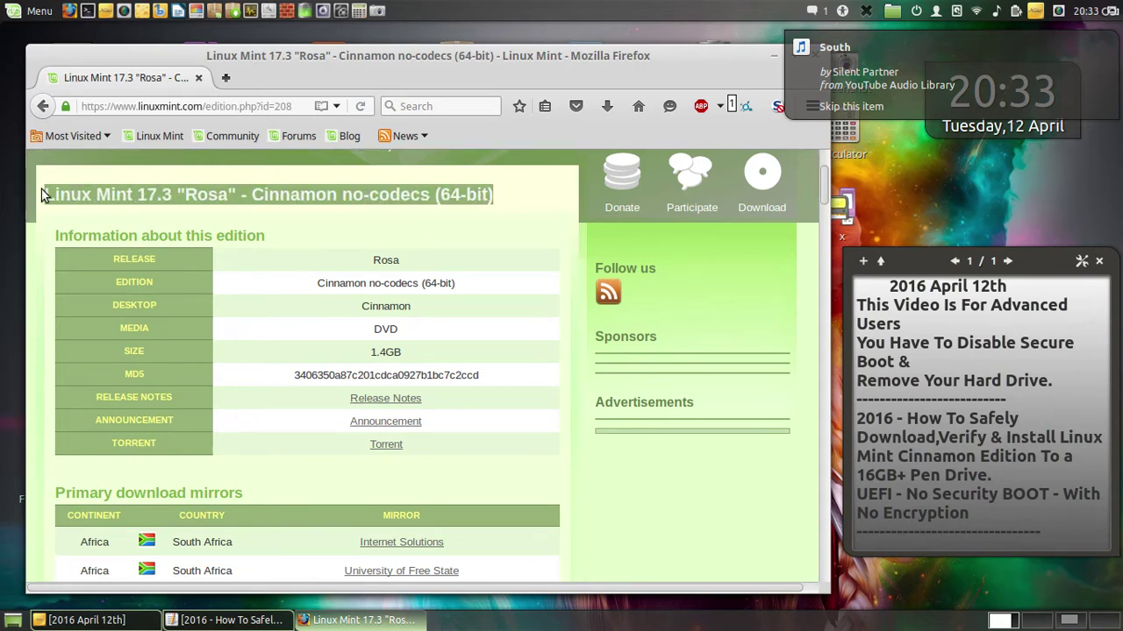
{"action": "right_click", "coordinate": [108, 191]}
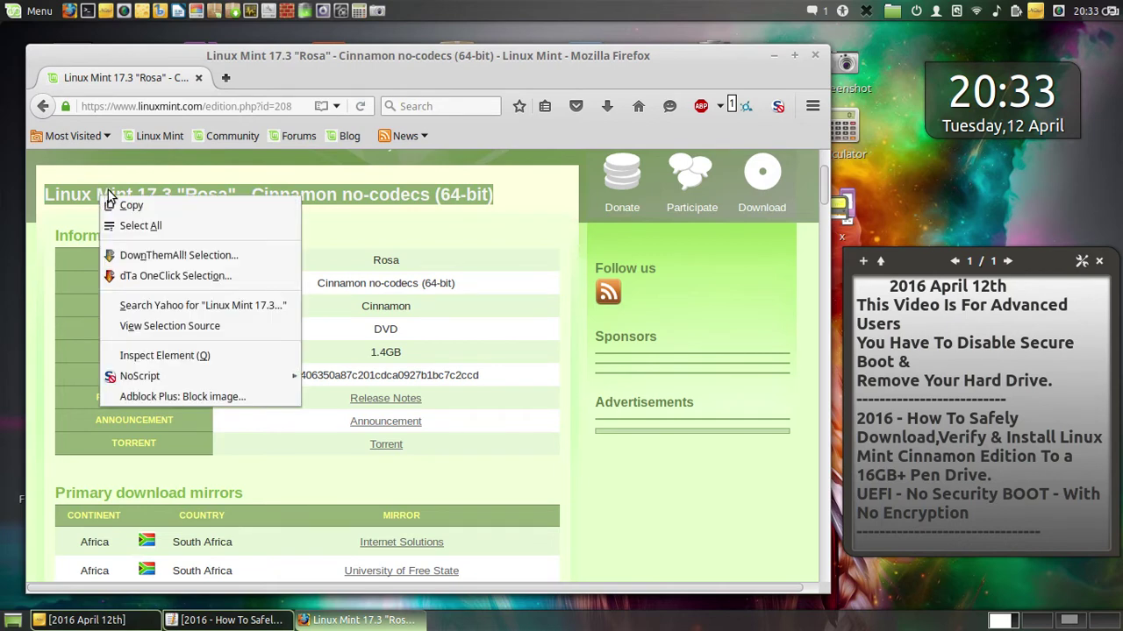
{"action": "left_click", "coordinate": [122, 204]}
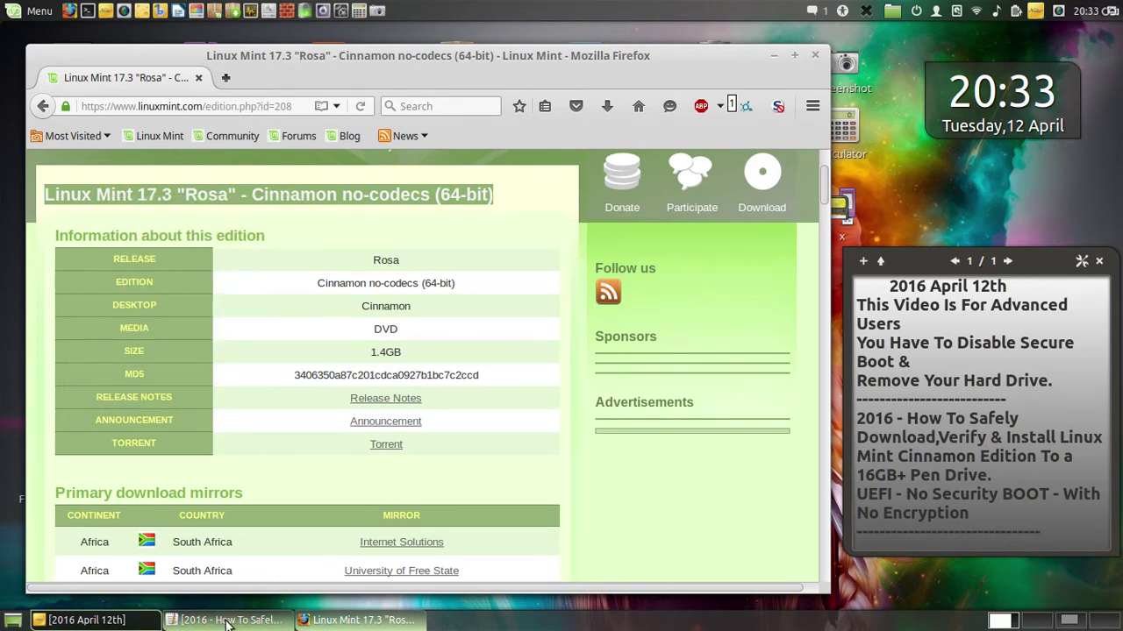
- Switch to the Pen Drive notes file, add a dashed divider line at its end and paste the copied edition heading below it
{"action": "left_click", "coordinate": [279, 621]}
{"action": "scroll", "coordinate": [440, 383], "scroll_direction": "down", "scroll_amount": 20}
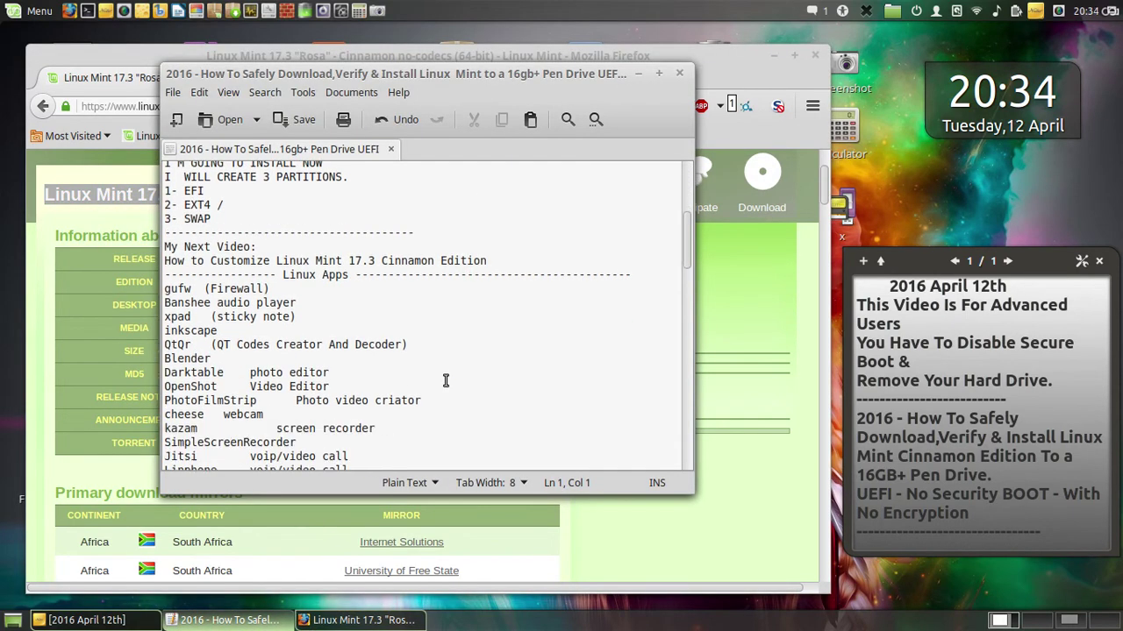
{"action": "scroll", "coordinate": [446, 380], "scroll_direction": "down", "scroll_amount": 7}
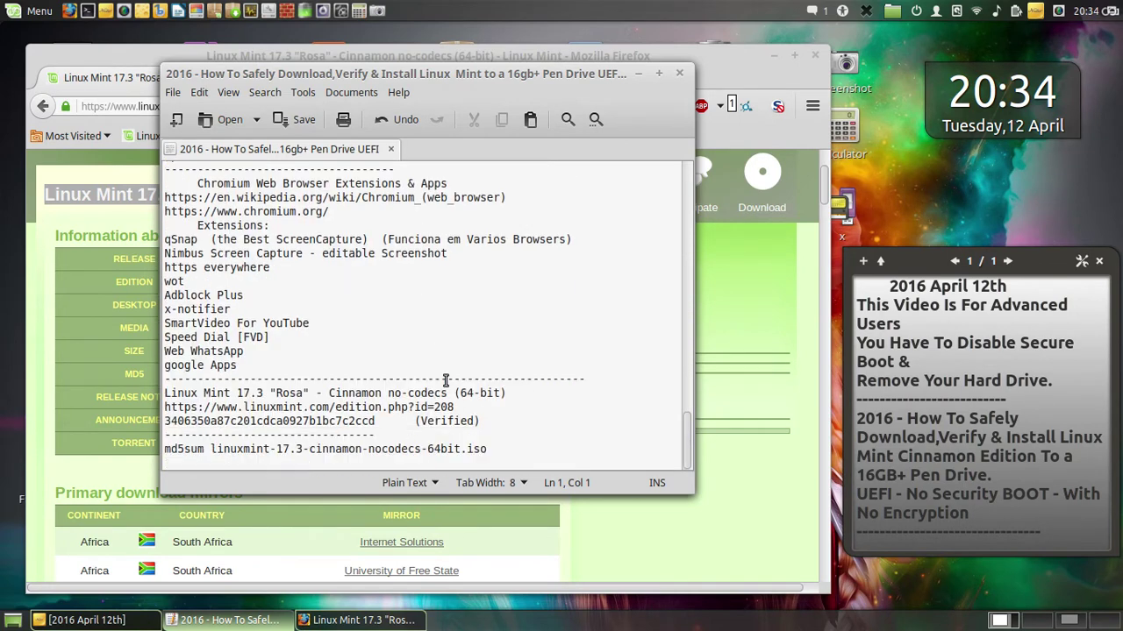
{"action": "left_click", "coordinate": [525, 450]}
{"action": "key", "text": "Return"}
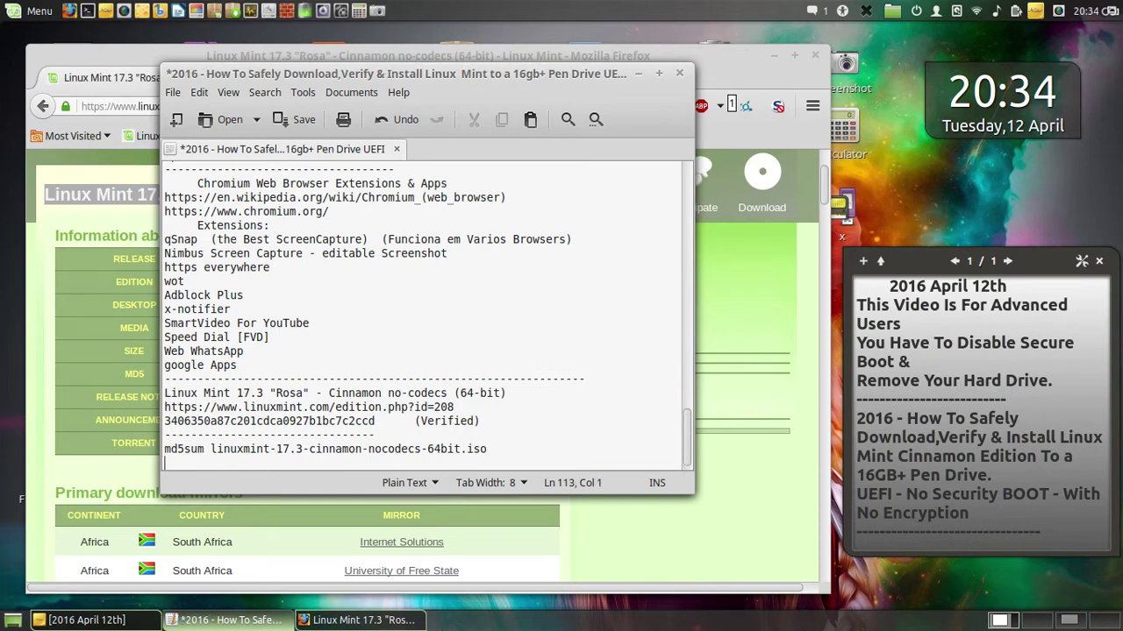
{"action": "type", "text": "------------------------------------"}
{"action": "key", "text": "Return"}
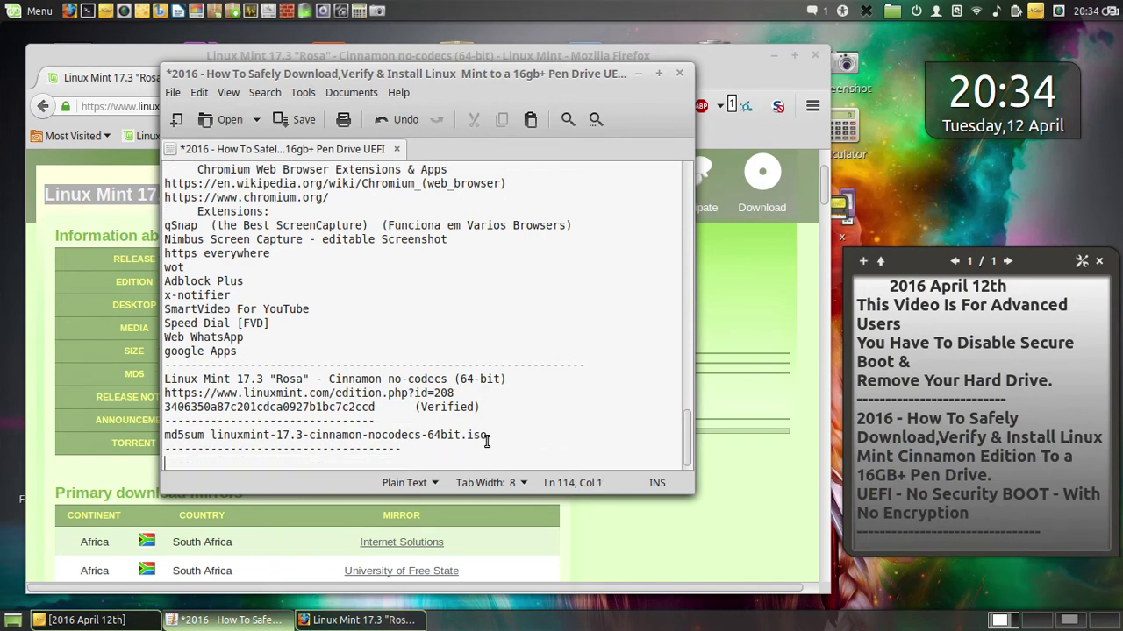
{"action": "right_click", "coordinate": [386, 456]}
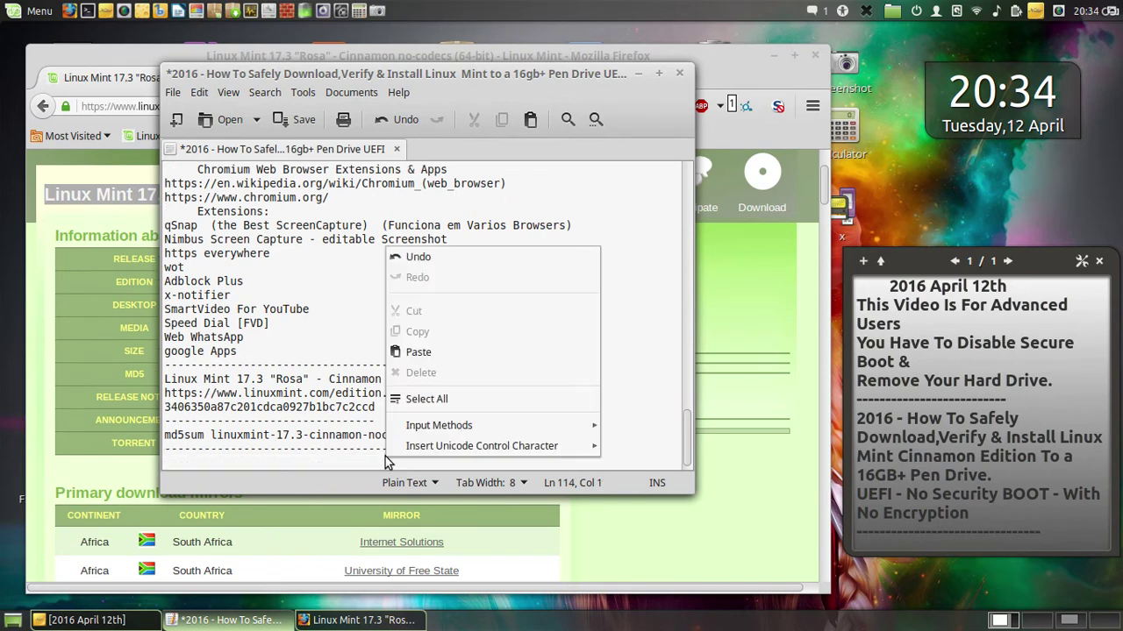
{"action": "left_click", "coordinate": [434, 352]}
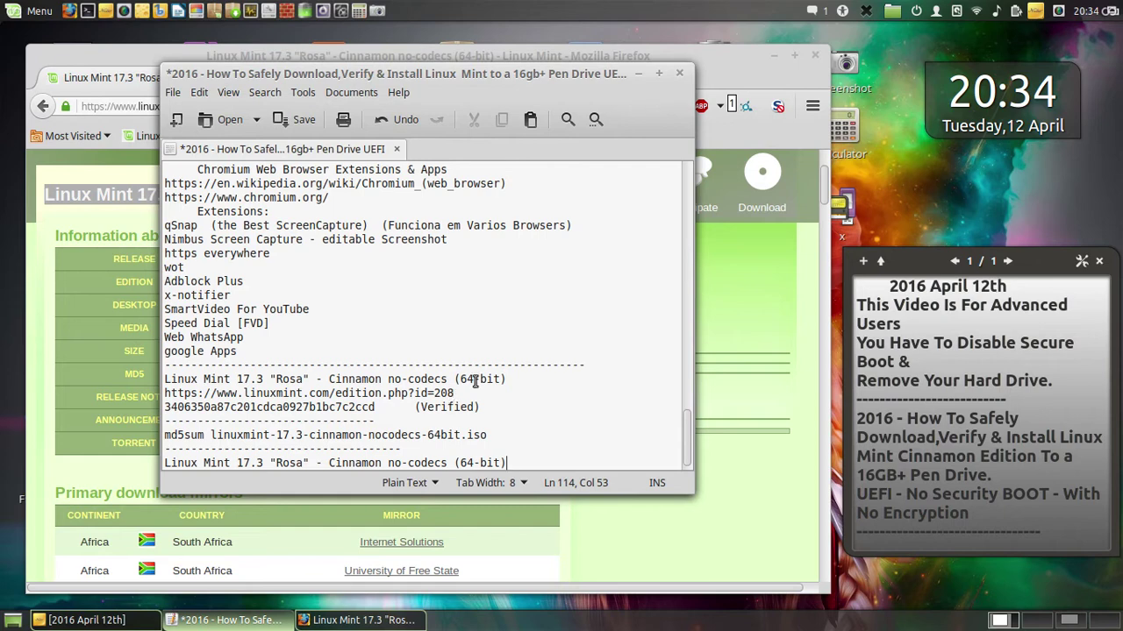
- Switch back to Firefox and copy the MD5 checksum from the edition's information table
{"action": "left_click", "coordinate": [45, 214]}
{"action": "scroll", "coordinate": [351, 309], "scroll_direction": "down", "scroll_amount": 2}
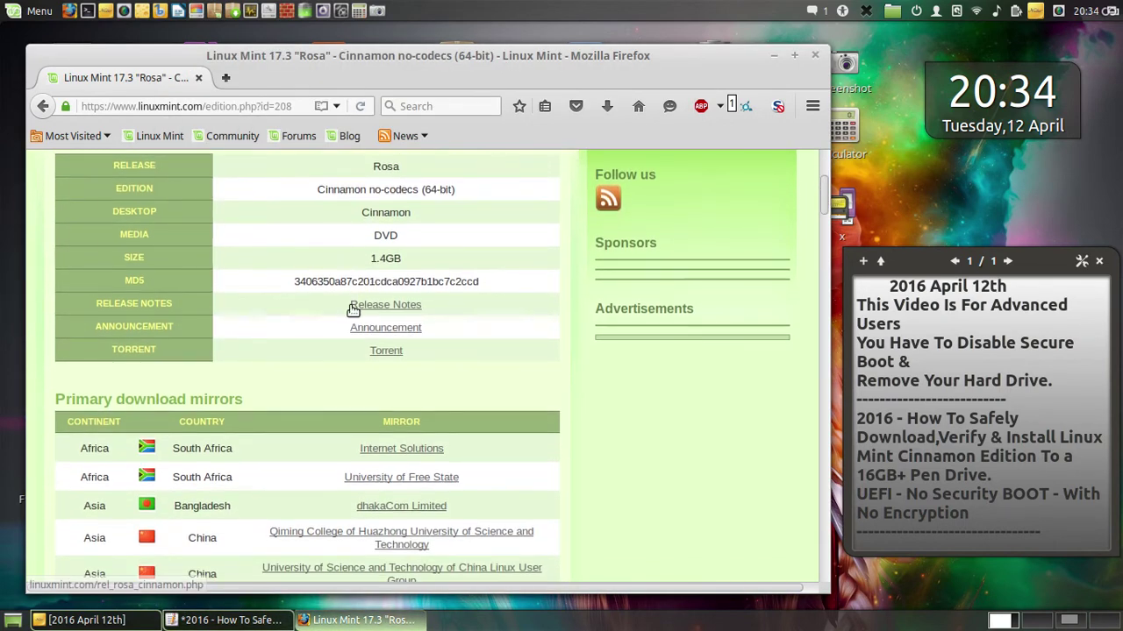
{"action": "scroll", "coordinate": [363, 306], "scroll_direction": "up", "scroll_amount": 1}
{"action": "scroll", "coordinate": [503, 331], "scroll_direction": "up", "scroll_amount": 1}
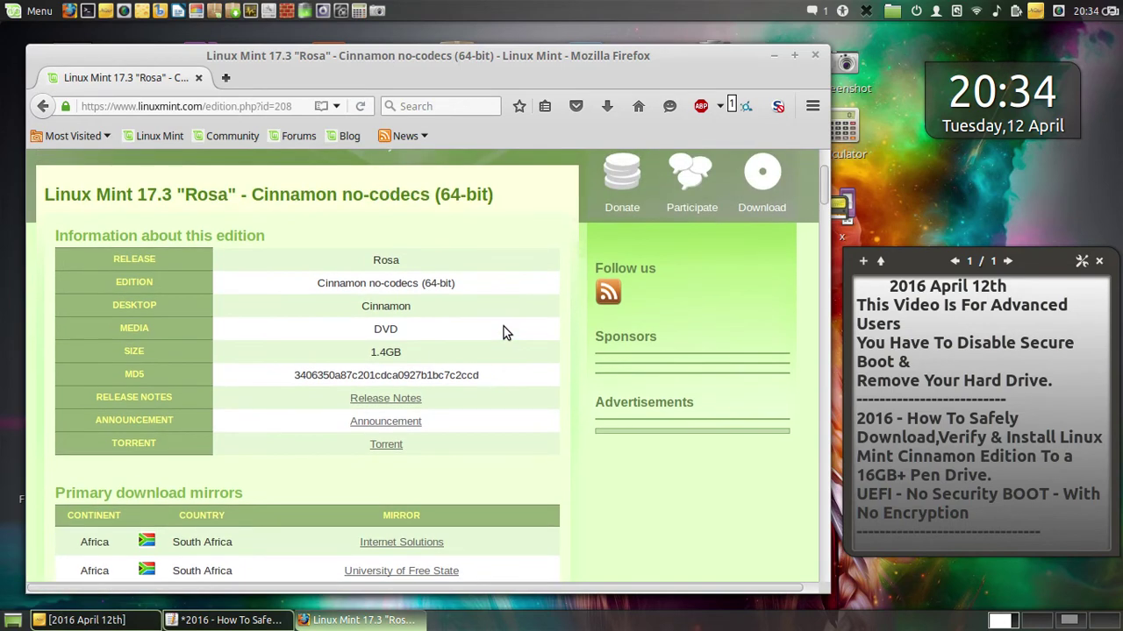
{"action": "left_click_drag", "start_coordinate": [477, 376], "coordinate": [359, 382]}
{"action": "left_click", "coordinate": [308, 381]}
{"action": "double_click", "coordinate": [317, 373]}
{"action": "right_click", "coordinate": [318, 371]}
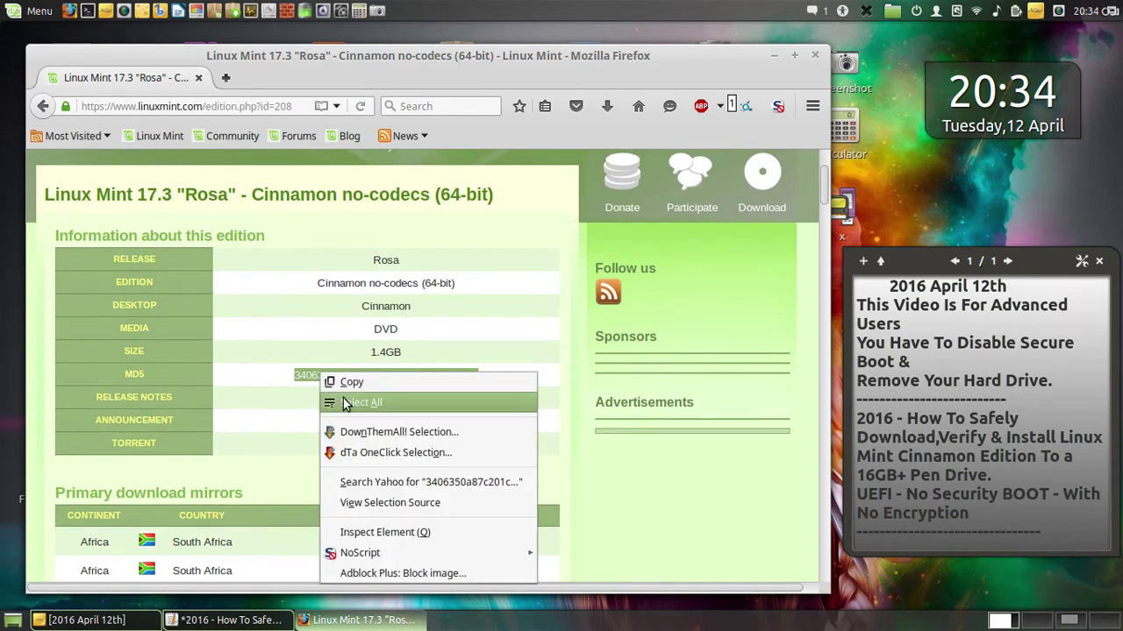
{"action": "left_click", "coordinate": [329, 383]}
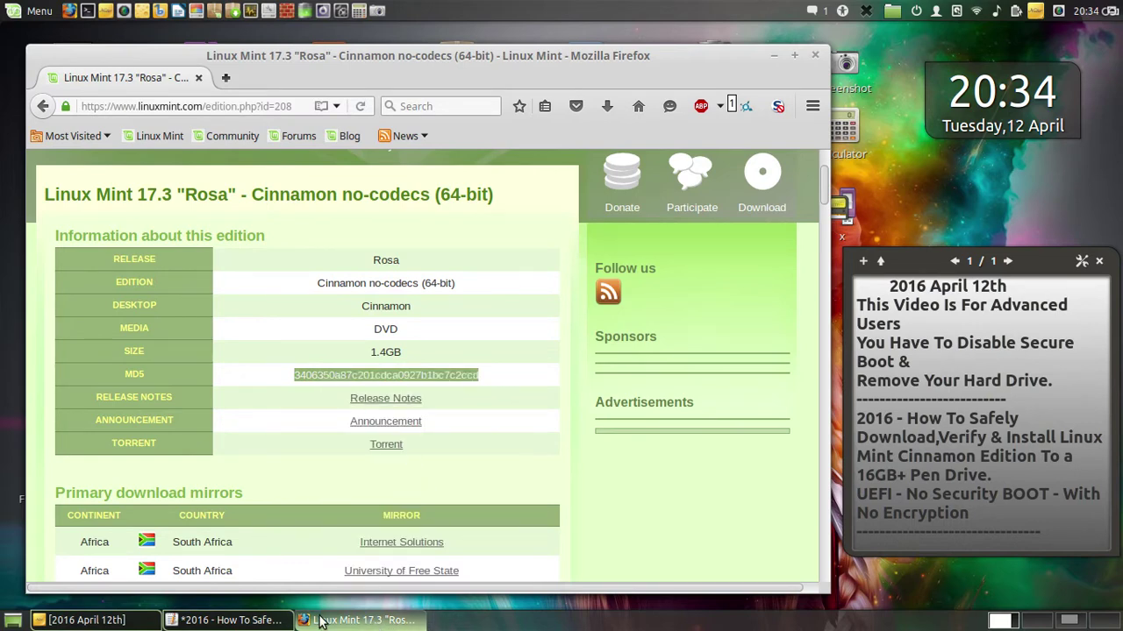
- Paste the MD5 checksum on a new line under the last edition heading in the notes file and save it
{"action": "left_click", "coordinate": [224, 620]}
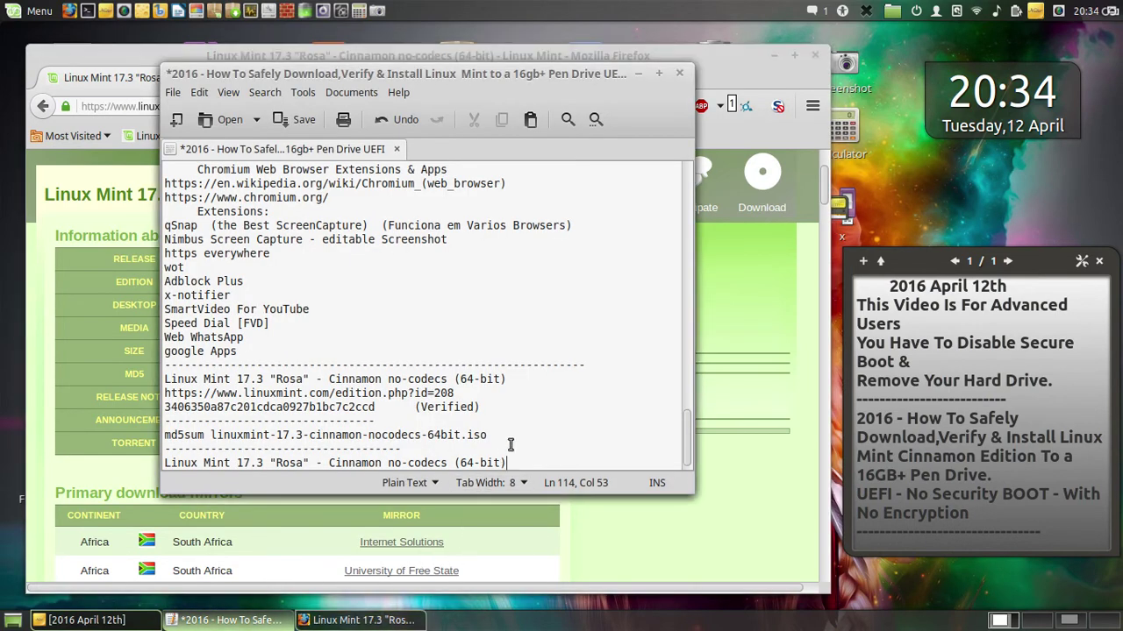
{"action": "scroll", "coordinate": [512, 436], "scroll_direction": "down", "scroll_amount": 1}
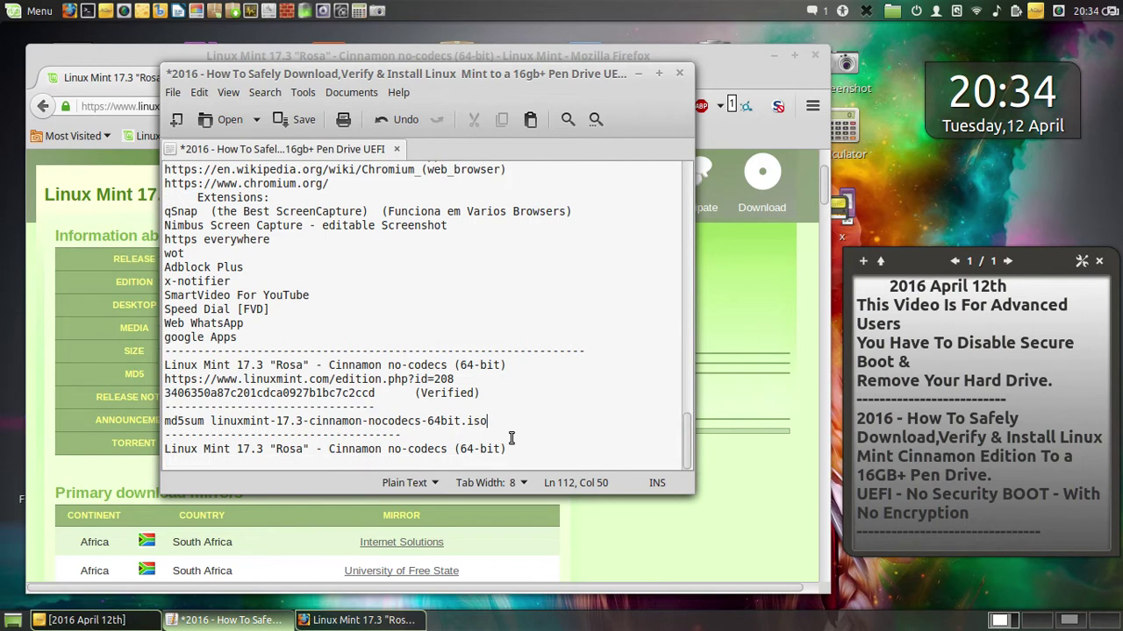
{"action": "key", "text": "Return"}
{"action": "right_click", "coordinate": [321, 462]}
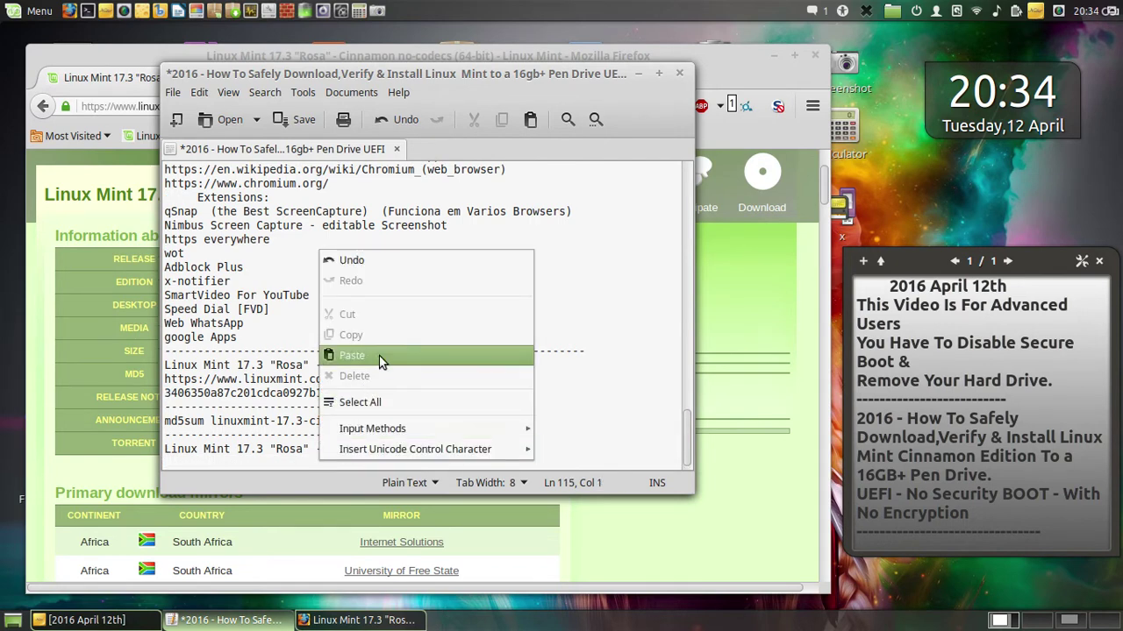
{"action": "left_click", "coordinate": [352, 355]}
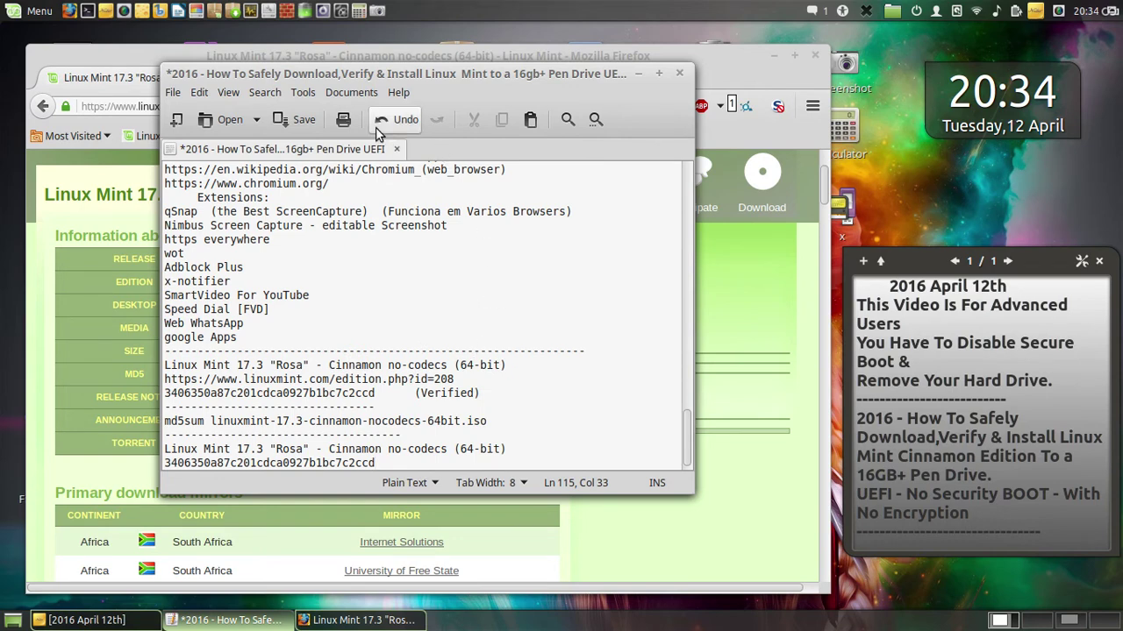
{"action": "left_click", "coordinate": [307, 127]}
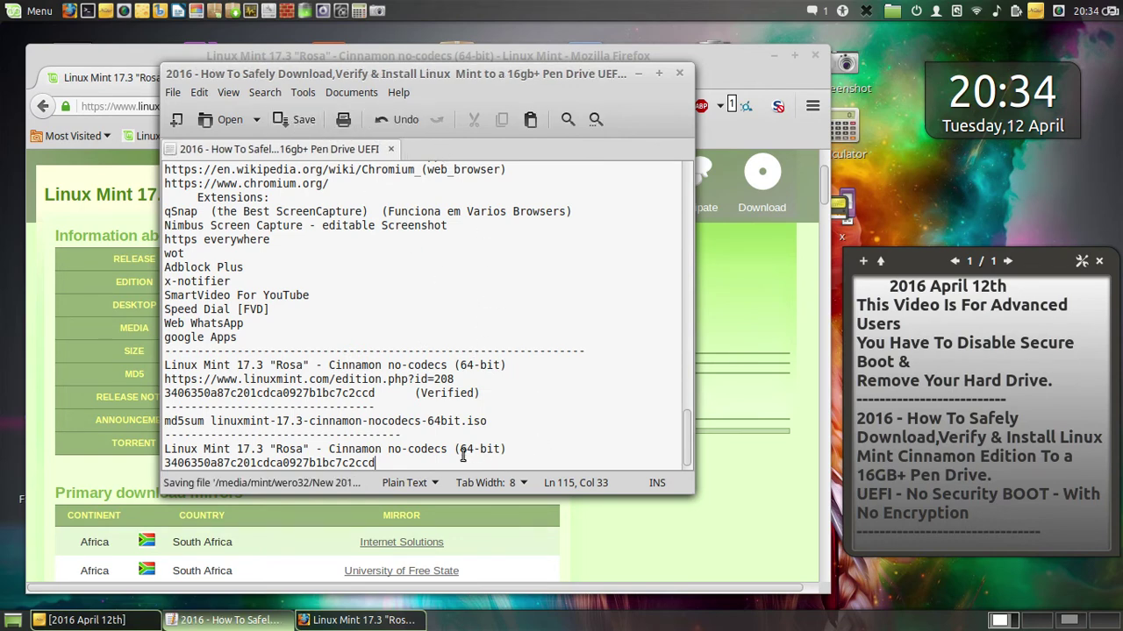
- Add a dashed divider line and an empty line below the pasted checksum, save the notes and minimise the text editor
{"action": "key", "text": "Return"}
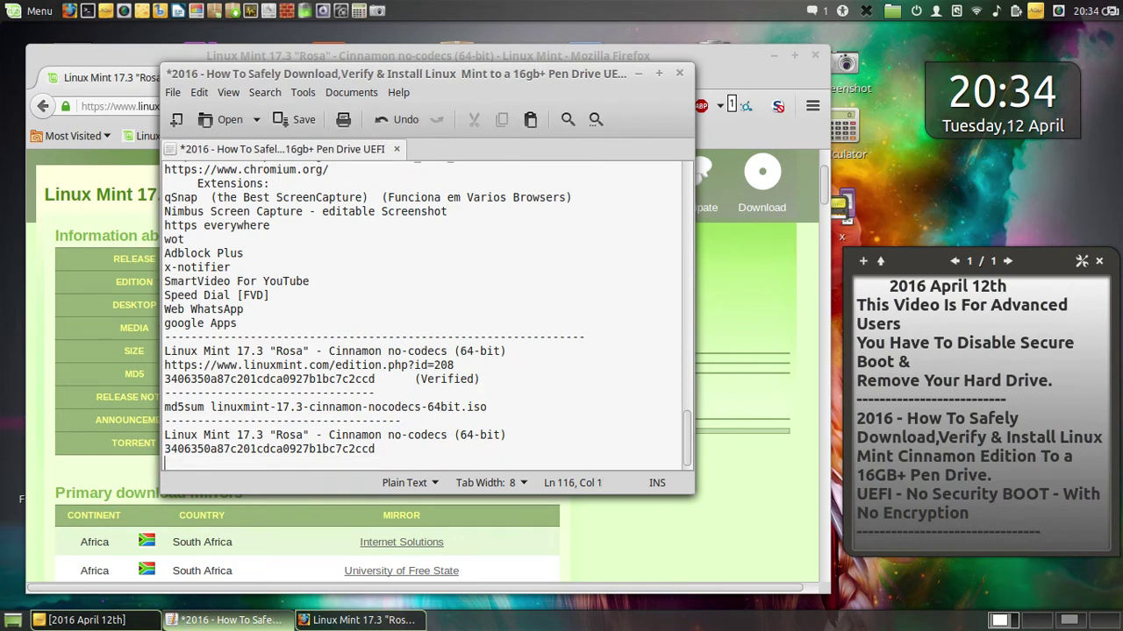
{"action": "type", "text": "-----------------------------------------------------"}
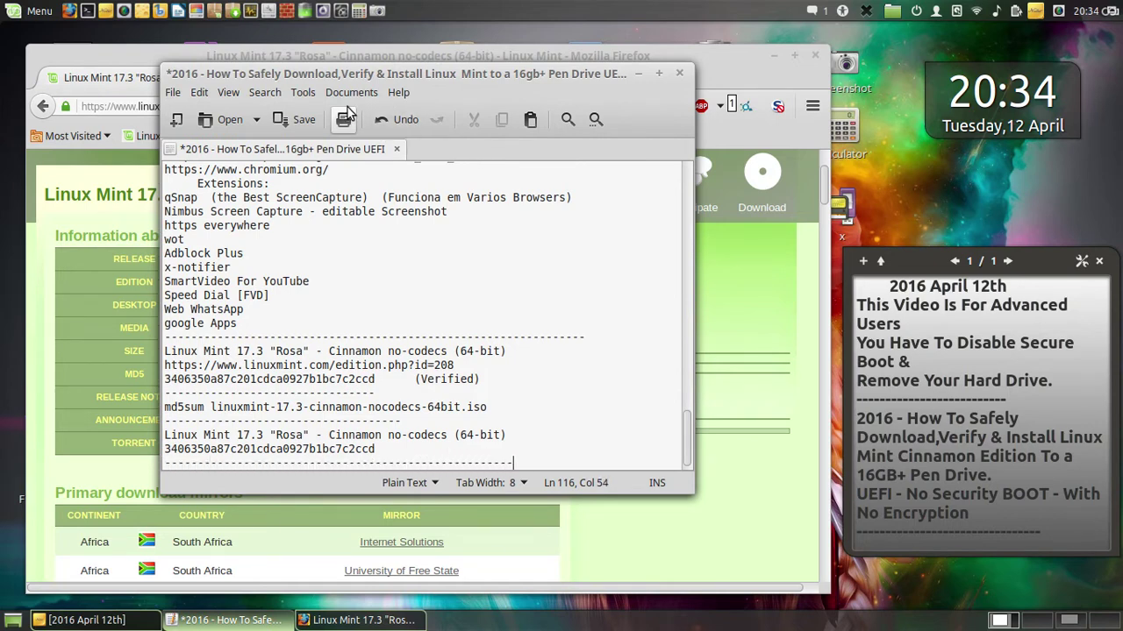
{"action": "left_click", "coordinate": [297, 119]}
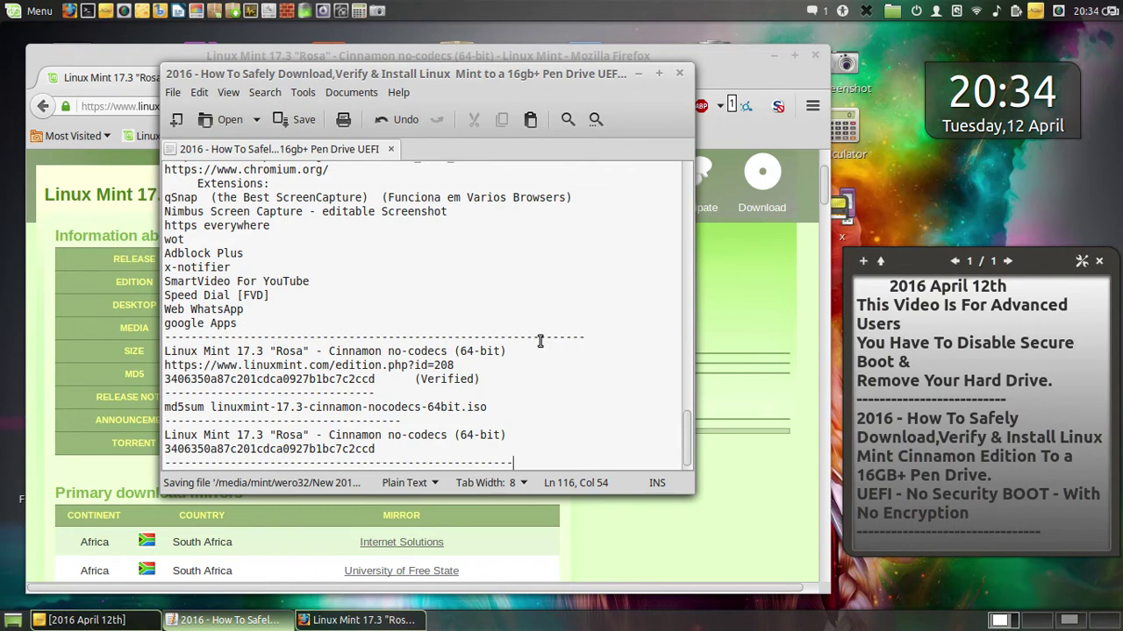
{"action": "key", "text": "Return"}
{"action": "left_click", "coordinate": [307, 126]}
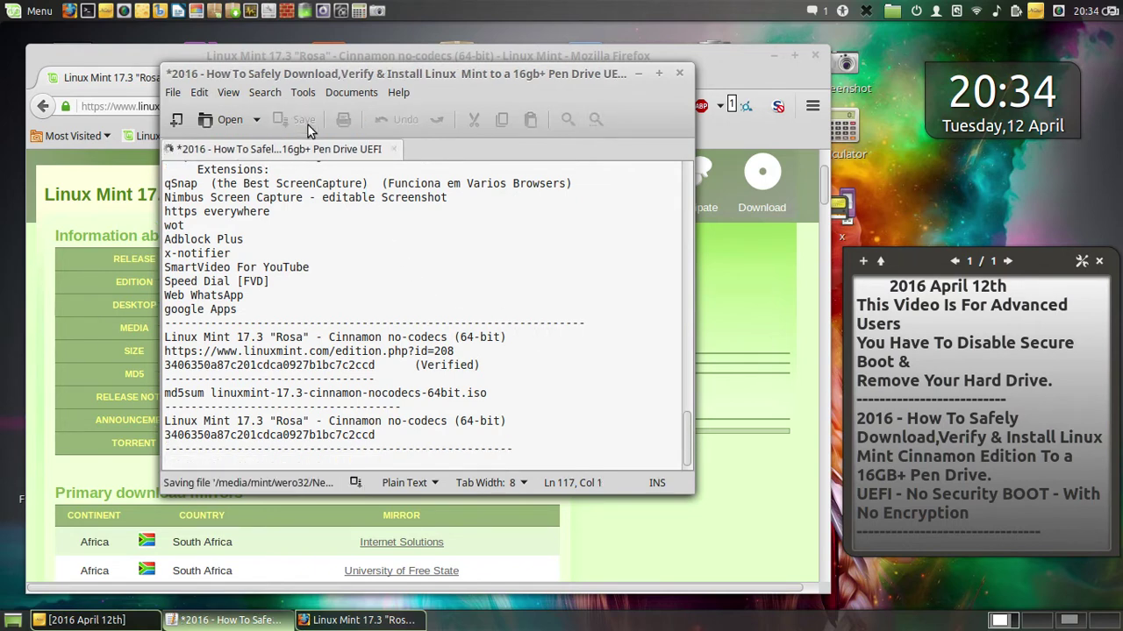
{"action": "left_click", "coordinate": [639, 76]}
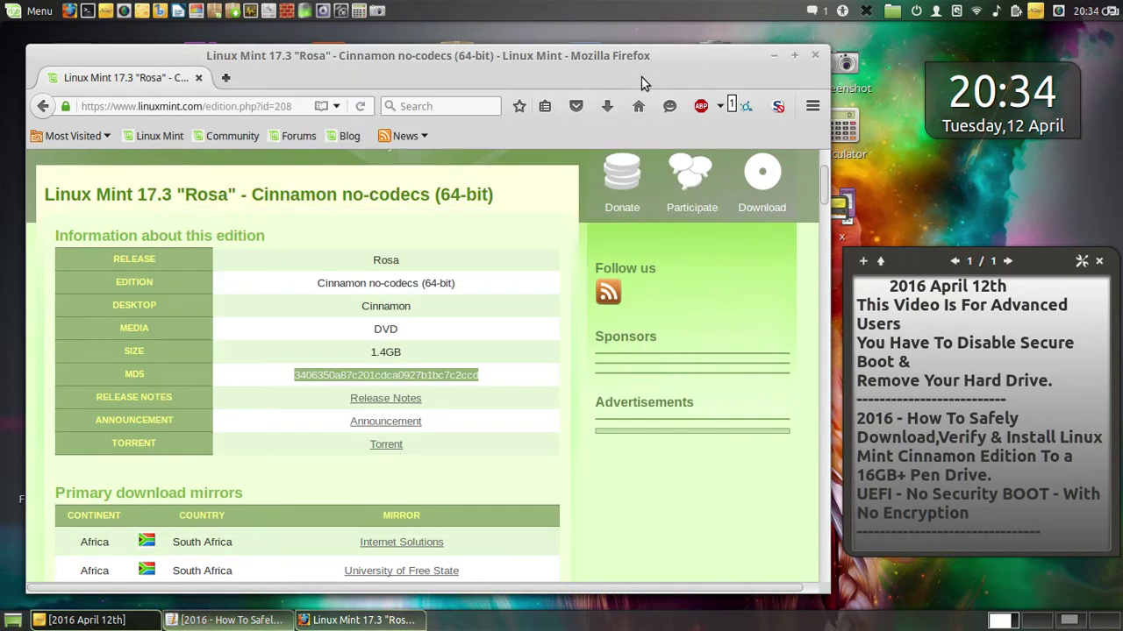
- Deselect the checksum on the edition page and save a whole-screen screenshot of it in the Pen Drive folder
{"action": "left_click", "coordinate": [546, 386]}
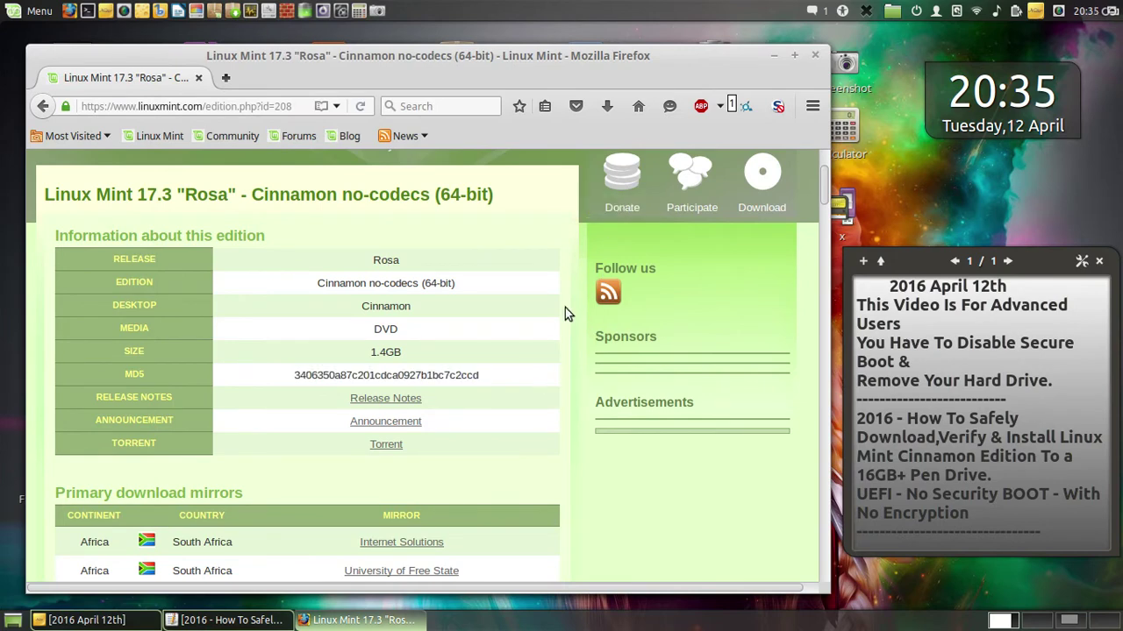
{"action": "left_click", "coordinate": [377, 10]}
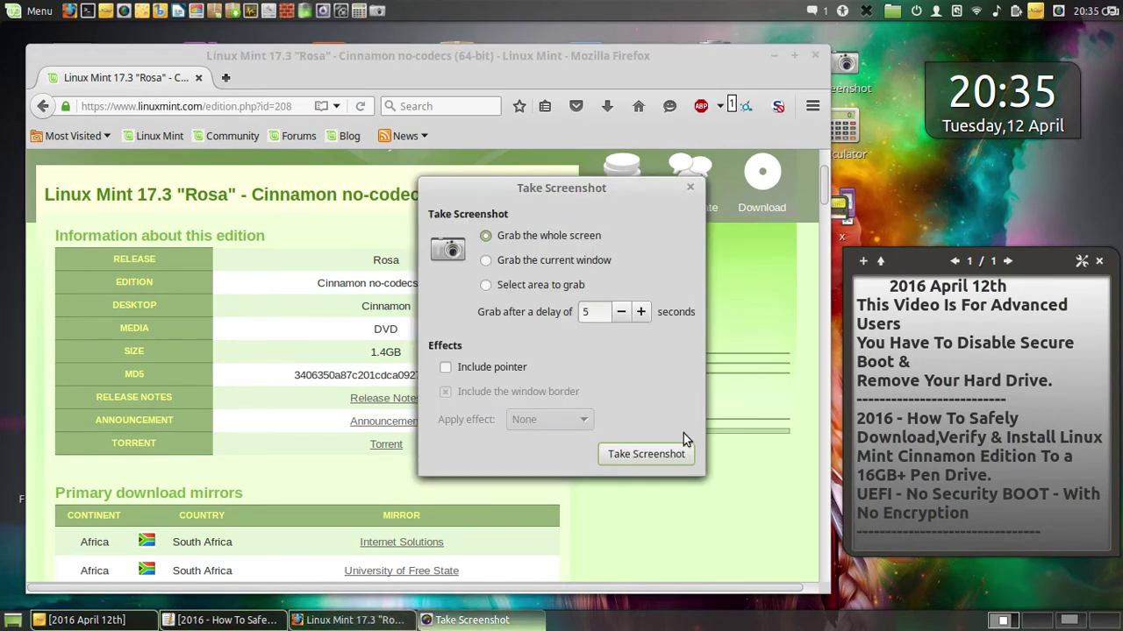
{"action": "left_click", "coordinate": [658, 454]}
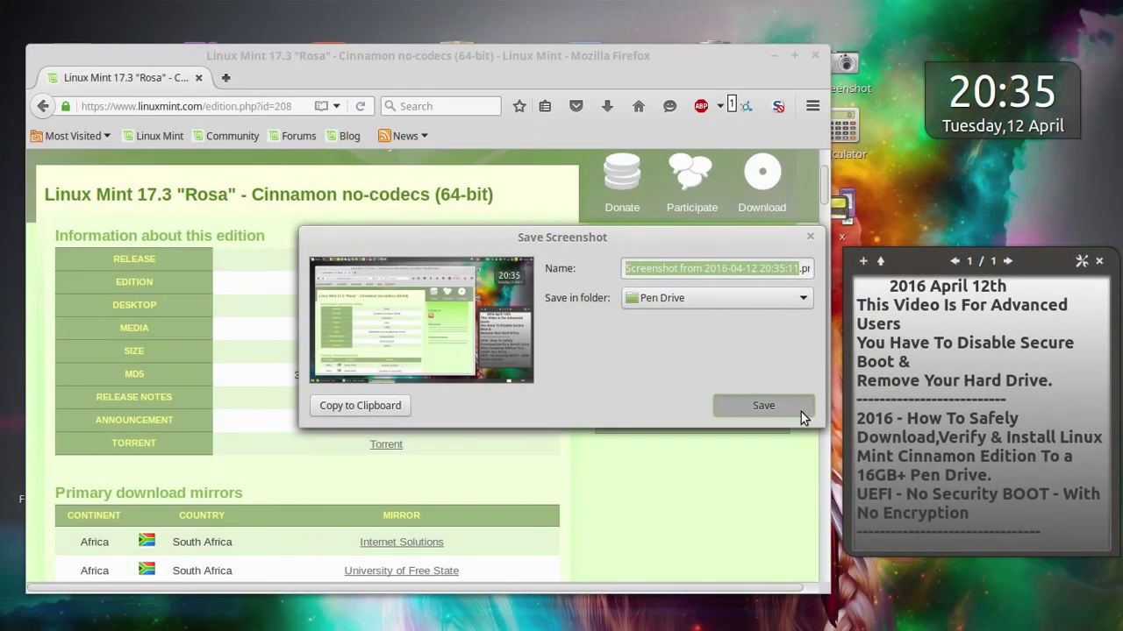
{"action": "left_click", "coordinate": [801, 413]}
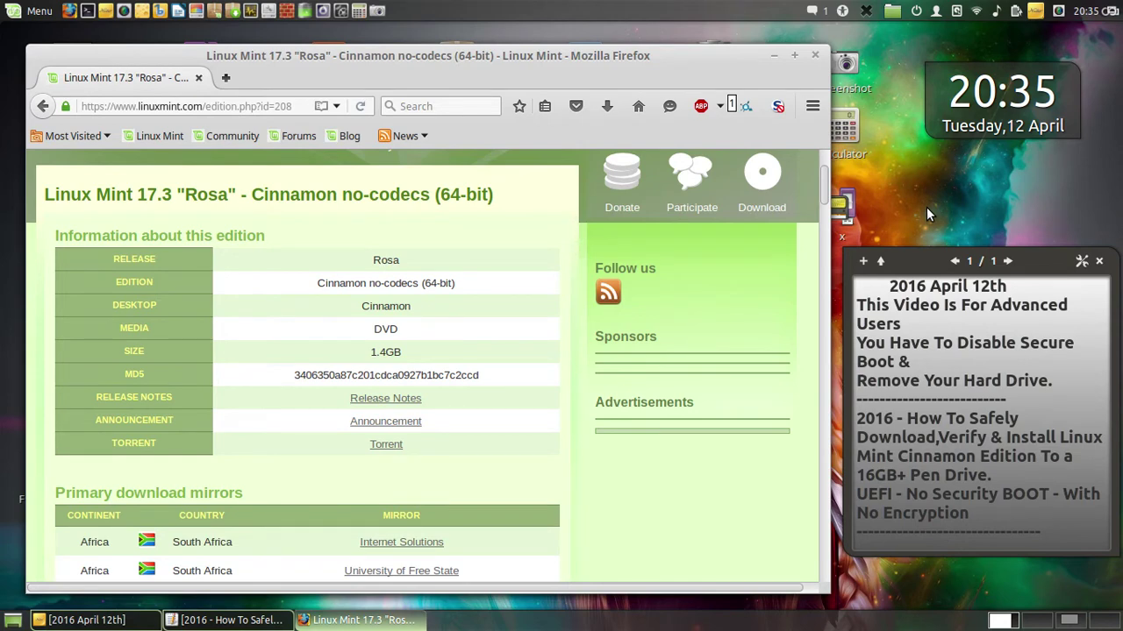
- Copy the MD5 checksum 3406350a87c201cdca0927b1bc7c2ccd from the edition's information table again
{"action": "left_click_drag", "start_coordinate": [491, 375], "coordinate": [372, 373]}
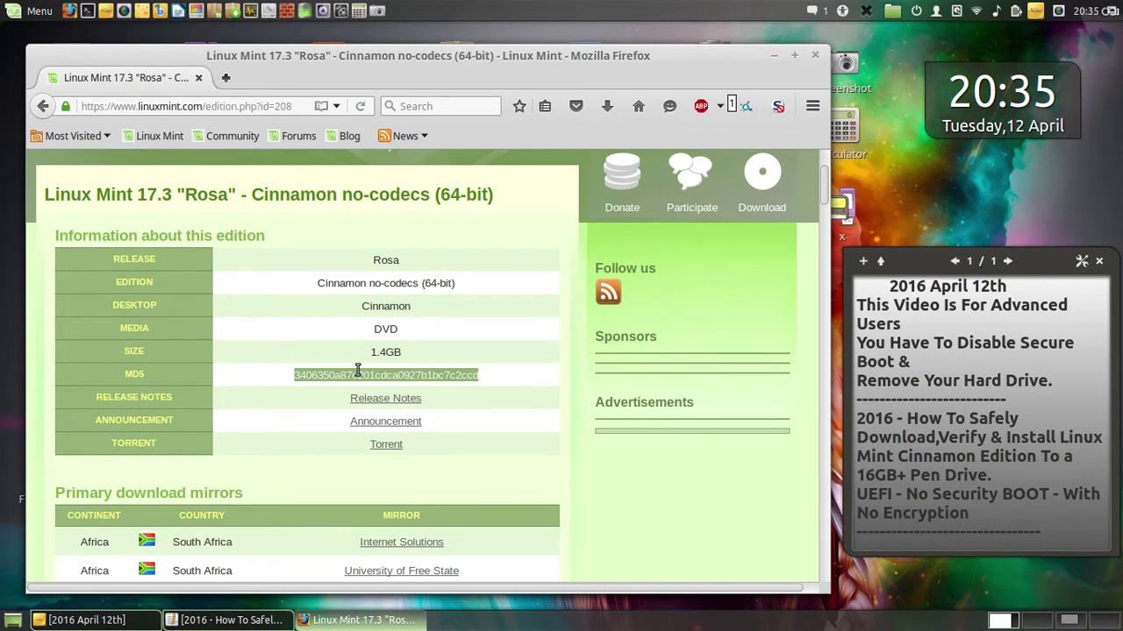
{"action": "right_click", "coordinate": [356, 373]}
{"action": "left_click", "coordinate": [371, 381]}
{"action": "left_click", "coordinate": [518, 402]}
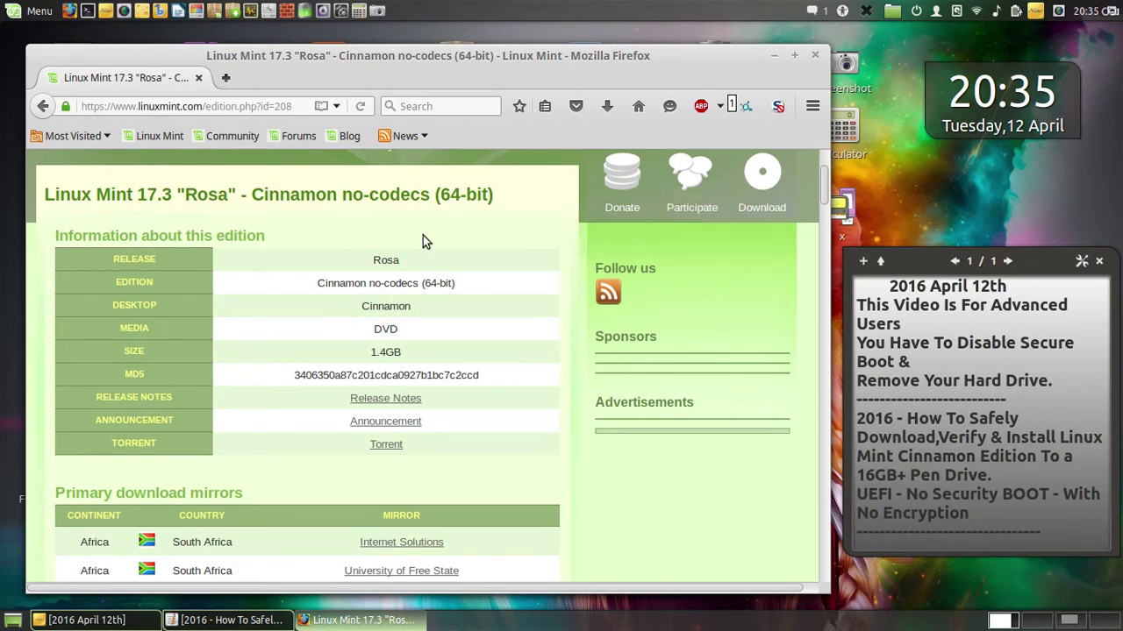
- Request linuxmint-17.3-cinnamon-nocodecs-64bit.iso from the HEAnet mirror in Ireland and hand it over to DownThemAll
{"action": "scroll", "coordinate": [347, 393], "scroll_direction": "down", "scroll_amount": 5}
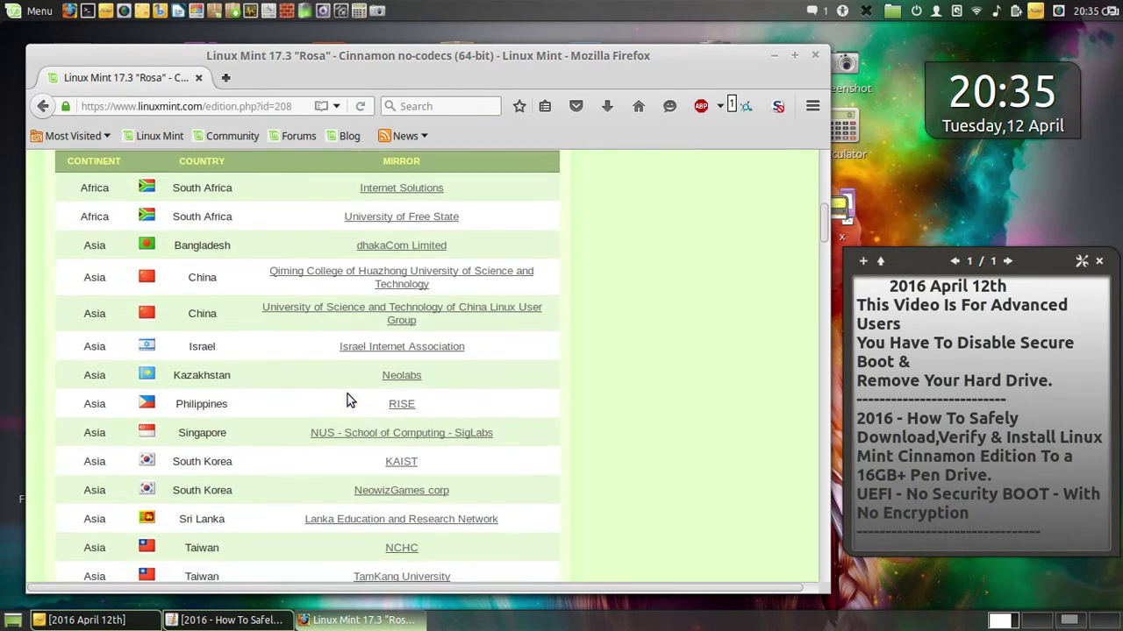
{"action": "scroll", "coordinate": [430, 384], "scroll_direction": "down", "scroll_amount": 5}
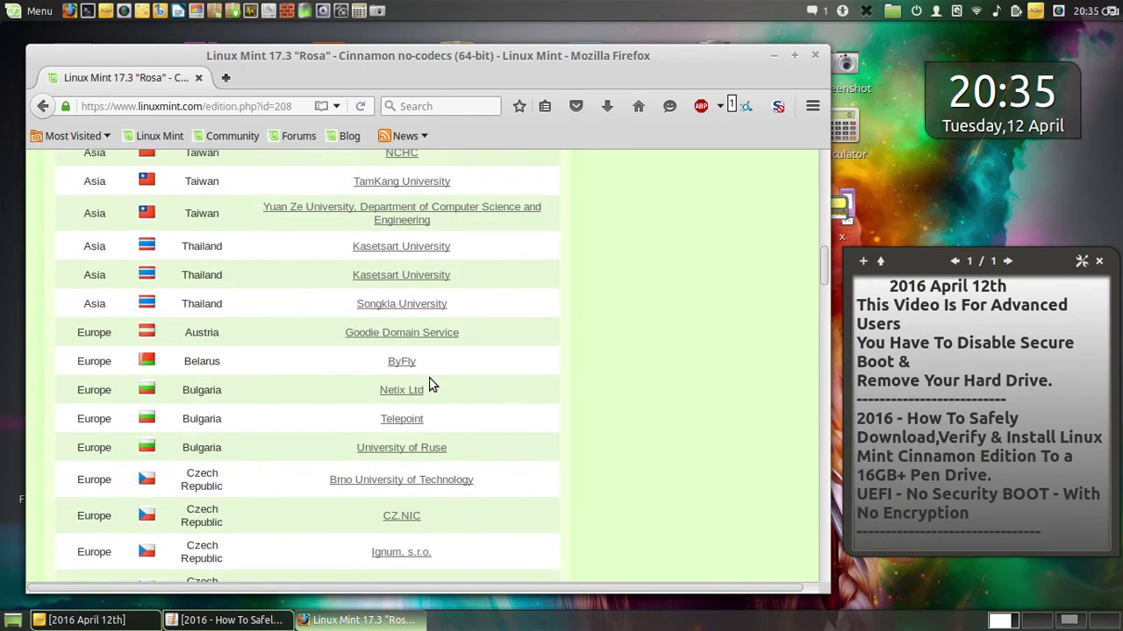
{"action": "scroll", "coordinate": [430, 384], "scroll_direction": "down", "scroll_amount": 5}
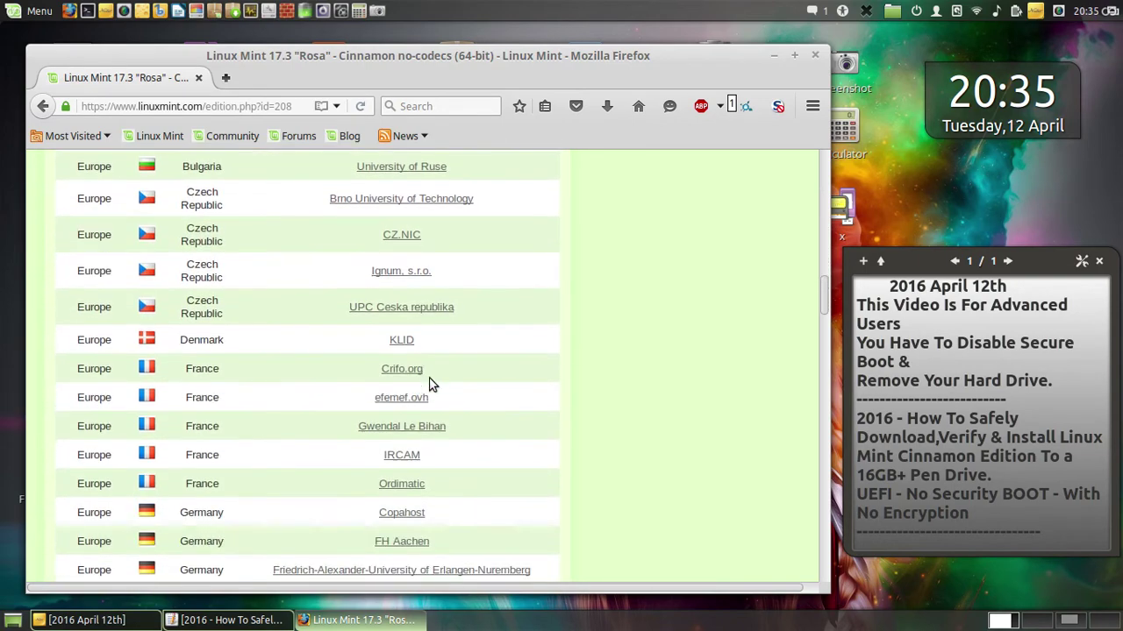
{"action": "scroll", "coordinate": [430, 384], "scroll_direction": "down", "scroll_amount": 5}
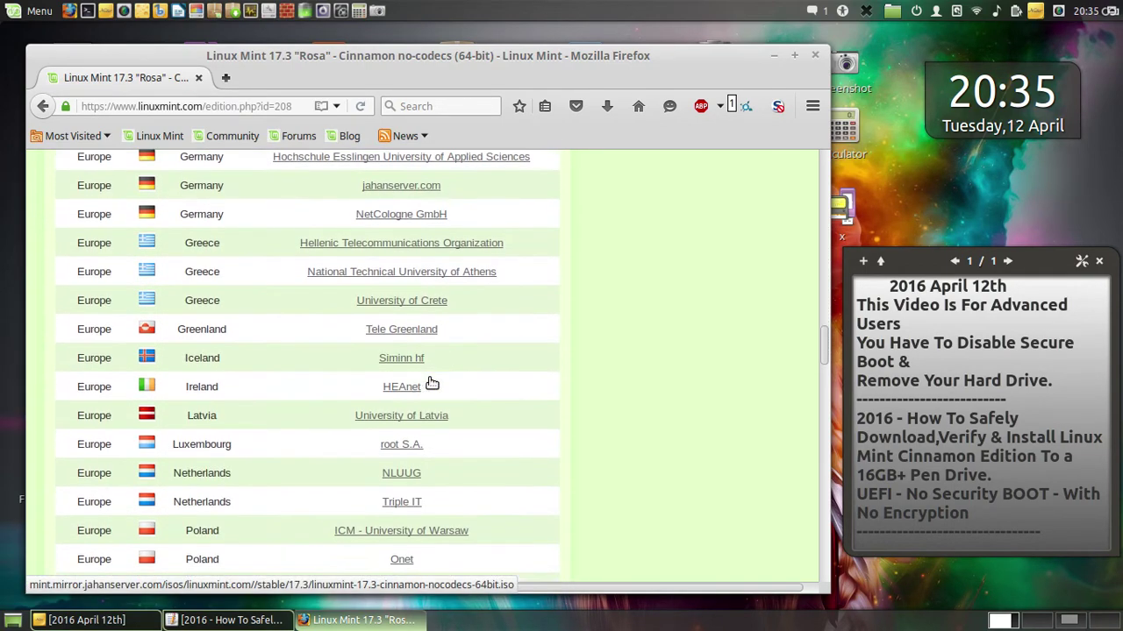
{"action": "left_click", "coordinate": [410, 343]}
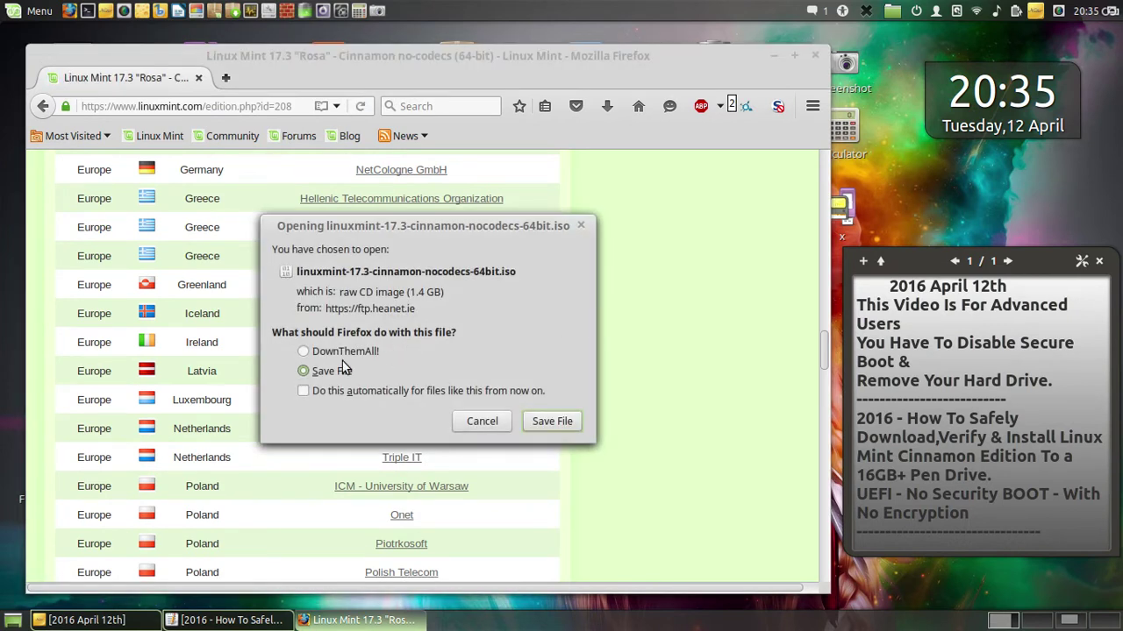
{"action": "left_click", "coordinate": [552, 422]}
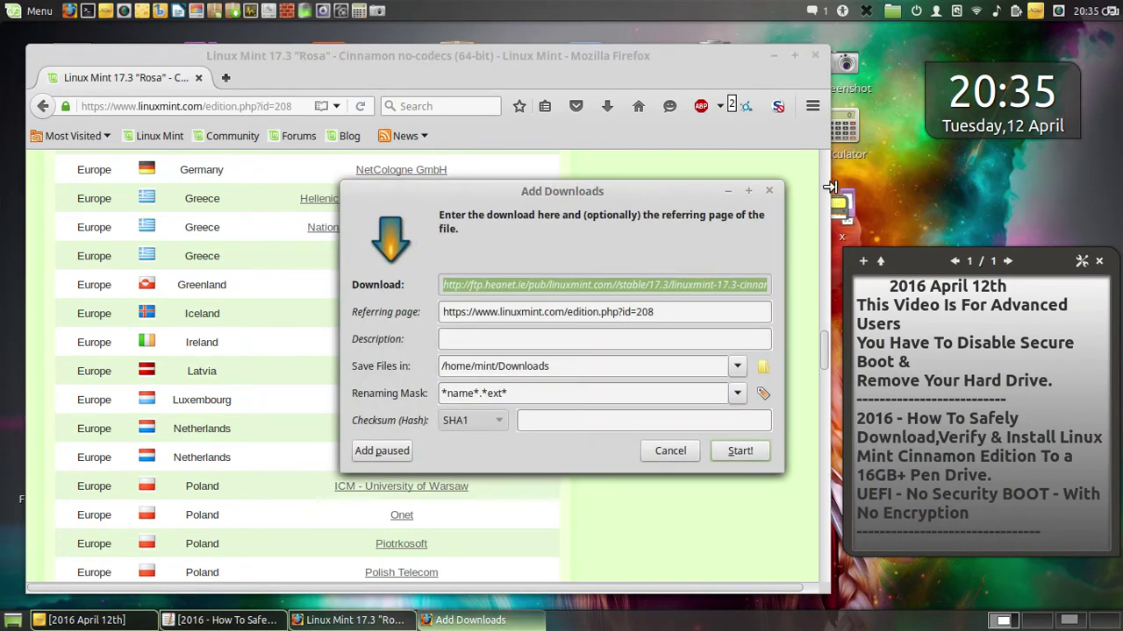
- Set the download's save location to the wero32 drive, /media/mint/wero32/
{"action": "left_click", "coordinate": [764, 367]}
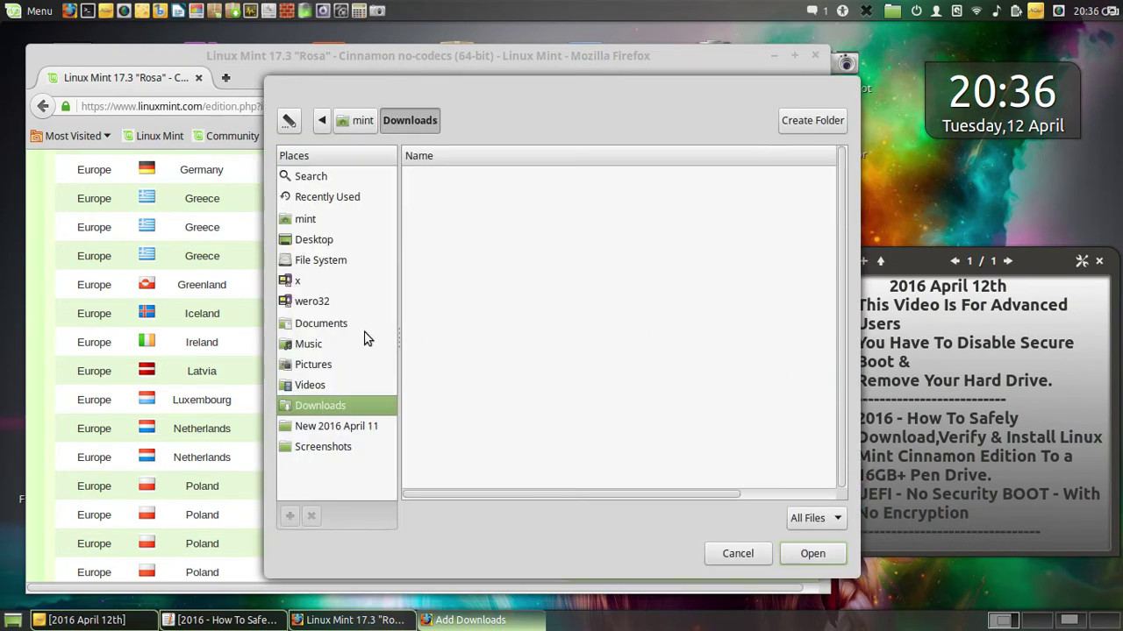
{"action": "left_click", "coordinate": [312, 301]}
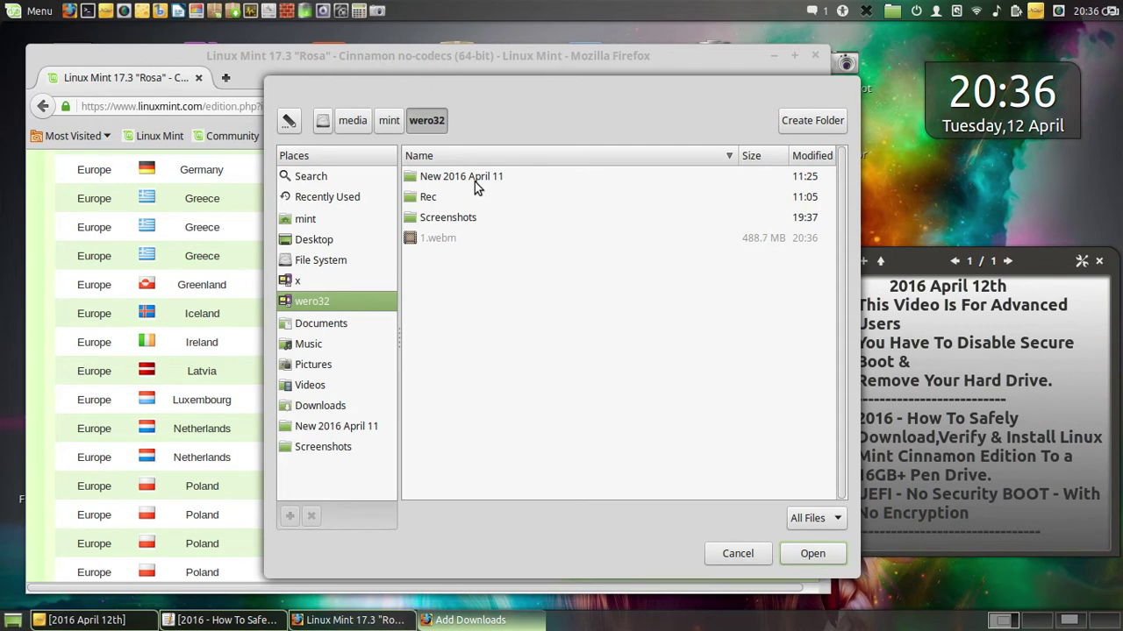
{"action": "double_click", "coordinate": [474, 181]}
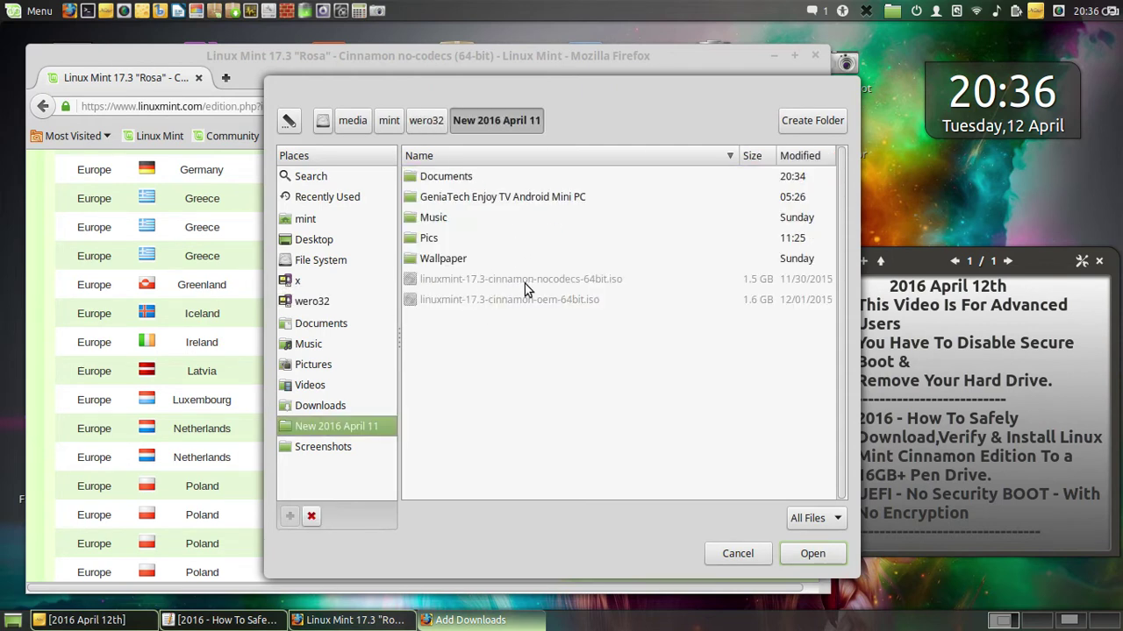
{"action": "left_click", "coordinate": [439, 126]}
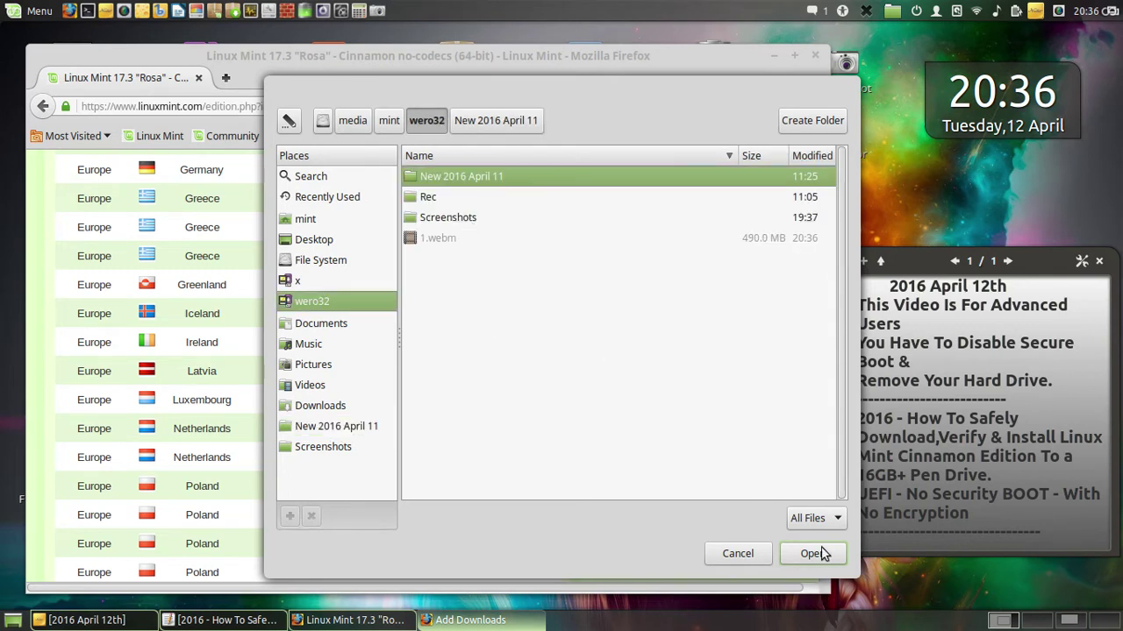
{"action": "left_click", "coordinate": [823, 120]}
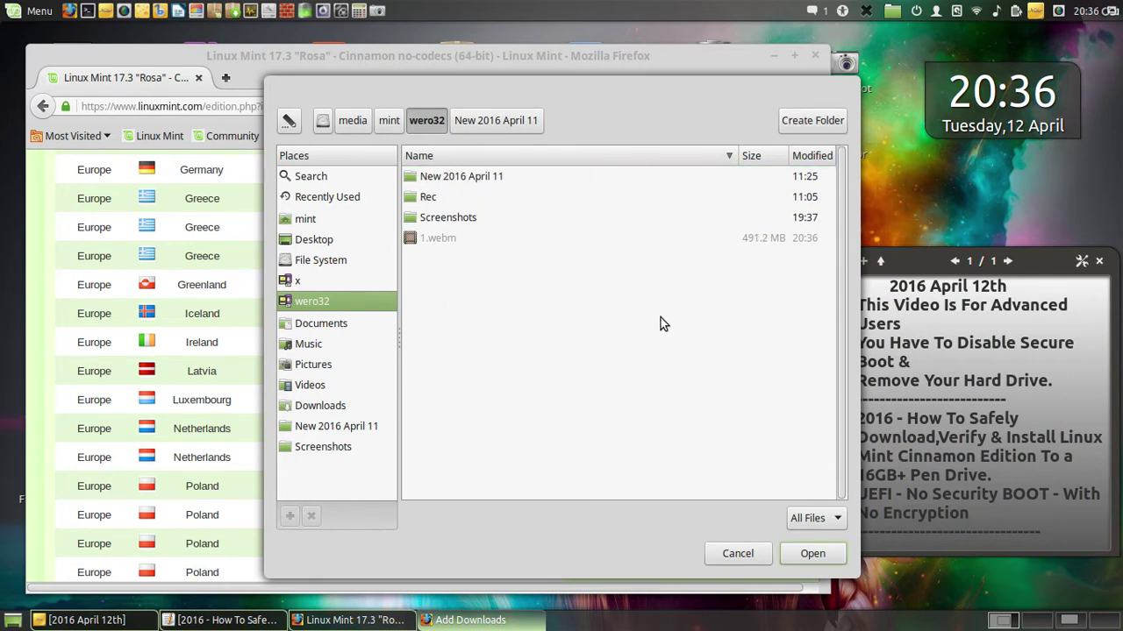
{"action": "left_click", "coordinate": [812, 553]}
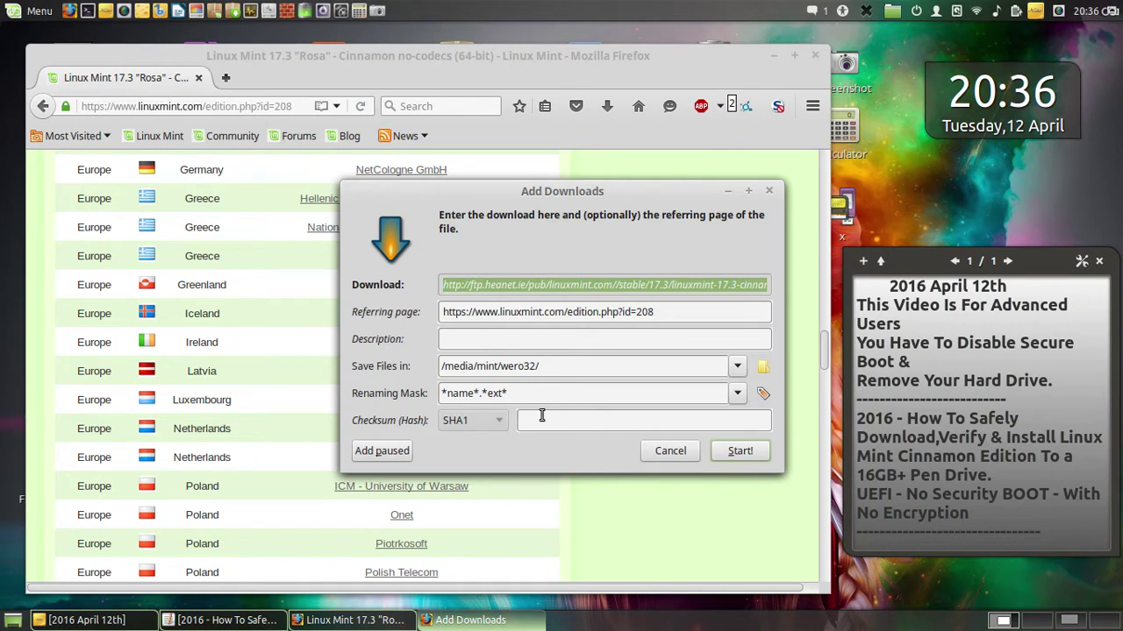
- Set the checksum type to MD5, paste the copied checksum 3406350a87c201cdca0927b1bc7c2ccd and start the download
{"action": "left_click", "coordinate": [501, 422]}
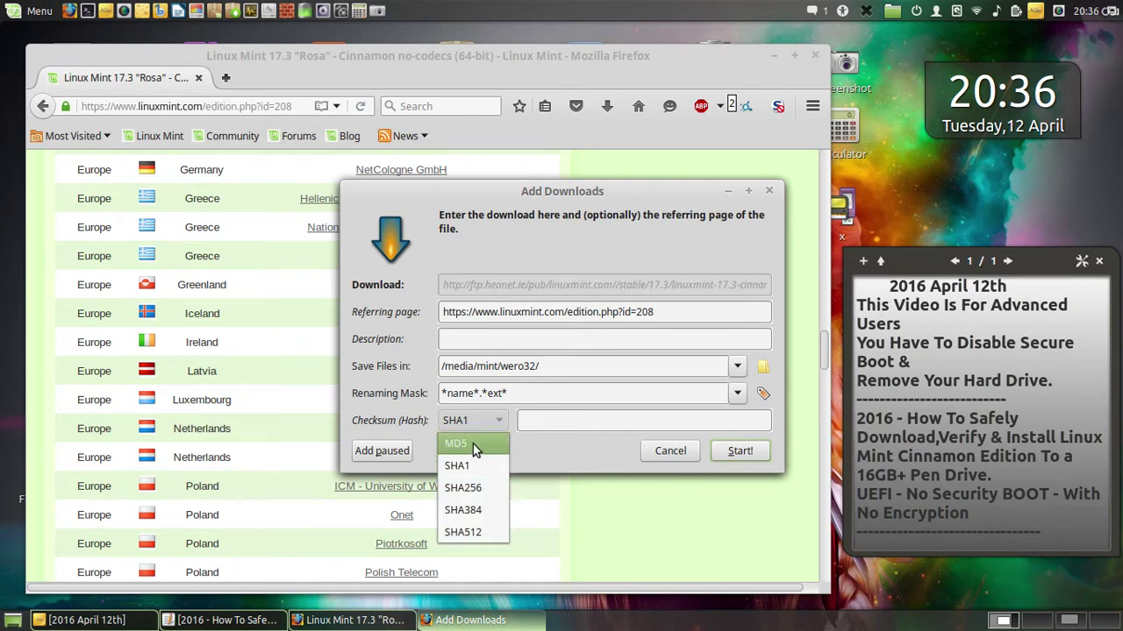
{"action": "left_click", "coordinate": [473, 444]}
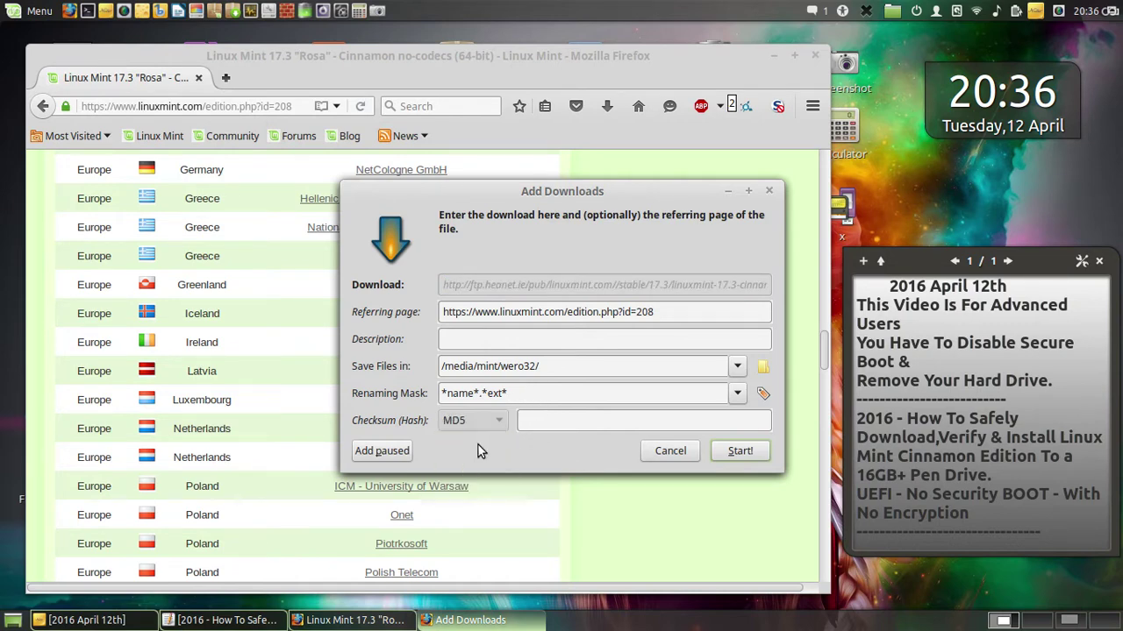
{"action": "right_click", "coordinate": [574, 426]}
{"action": "left_click", "coordinate": [606, 507]}
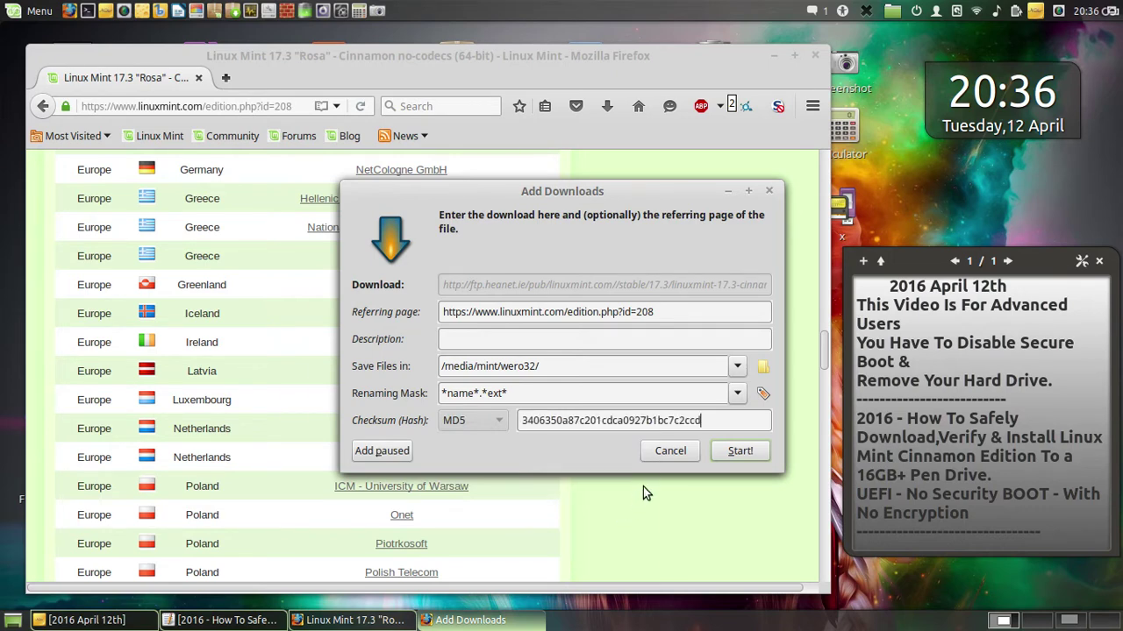
{"action": "left_click", "coordinate": [747, 453]}
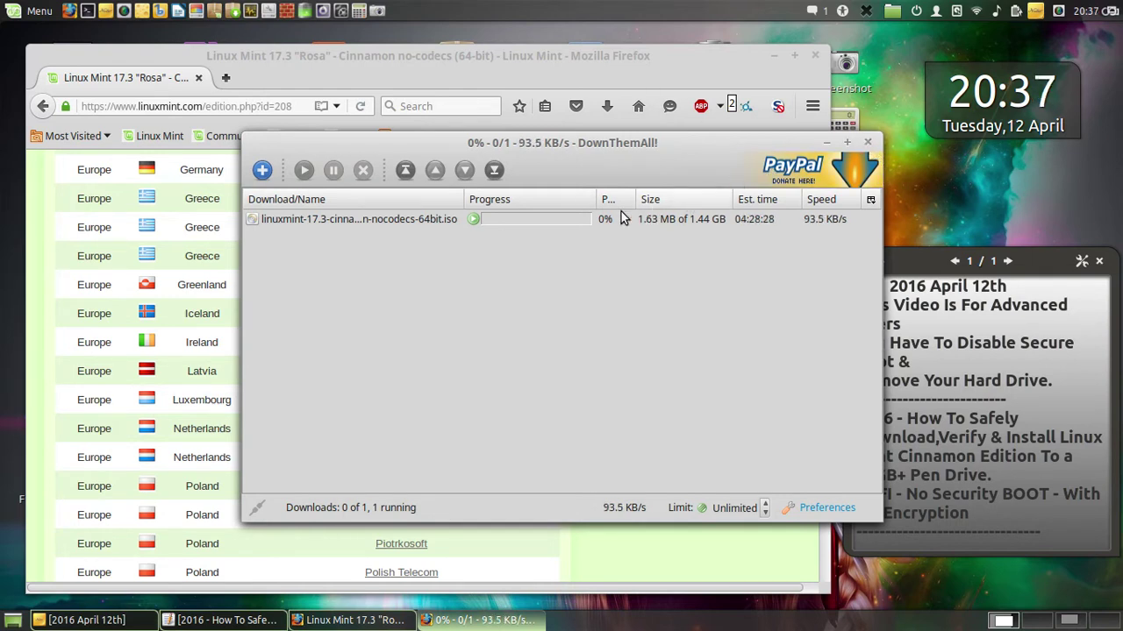
- Pause the linuxmint-17.3-cinnamon-nocodecs-64bit.iso download and close the download manager
{"action": "left_click", "coordinate": [579, 218]}
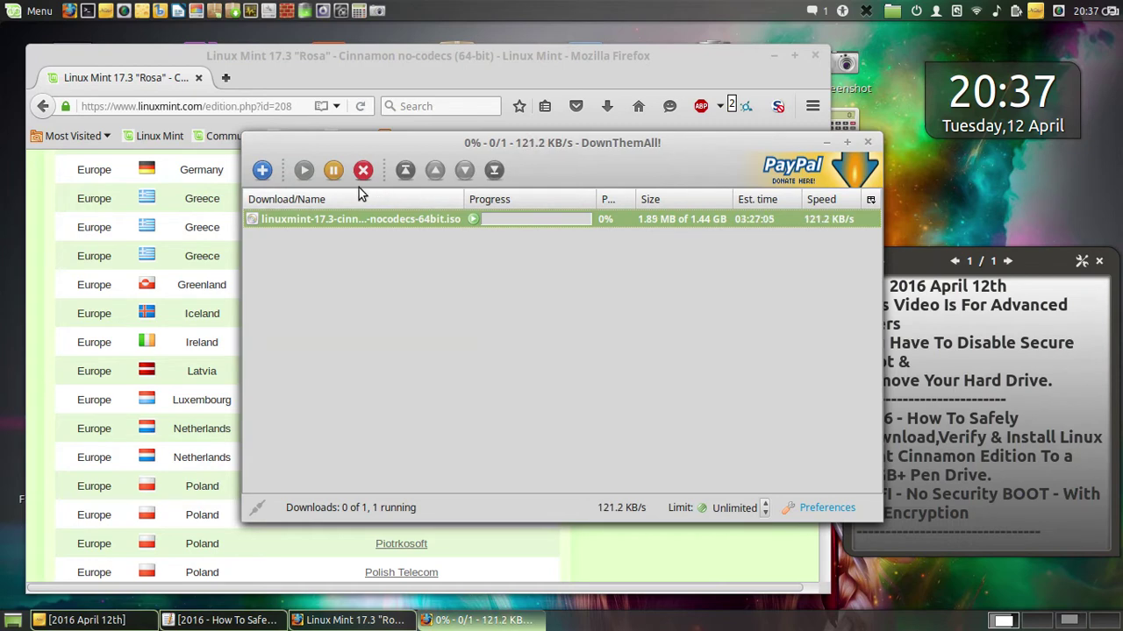
{"action": "left_click", "coordinate": [334, 171]}
{"action": "left_click", "coordinate": [867, 142]}
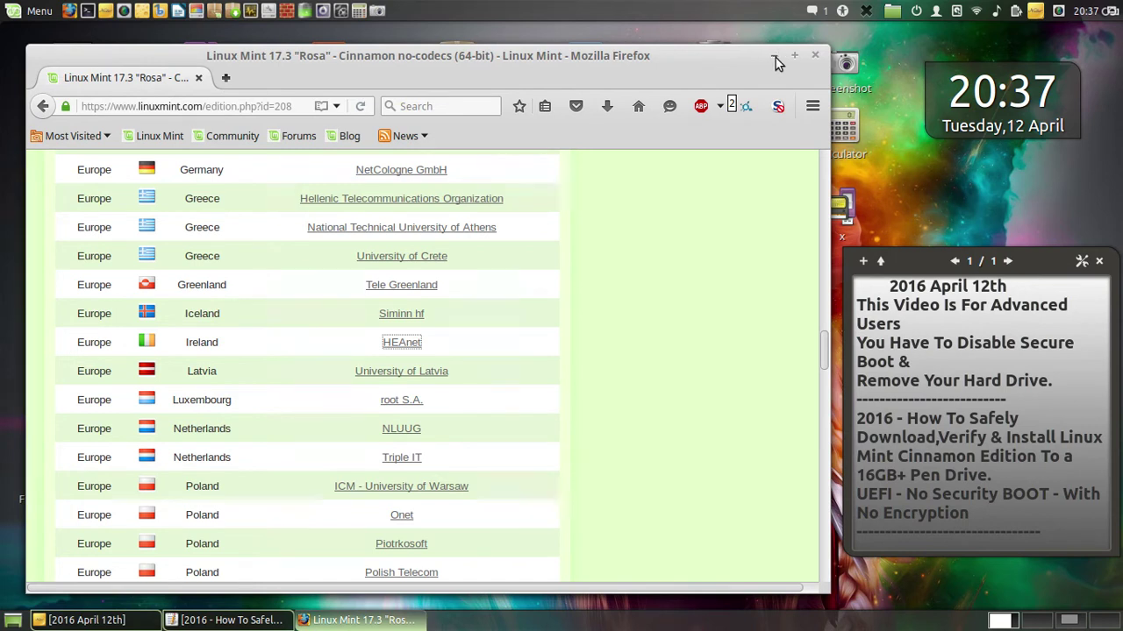
- Save a whole-screen screenshot of the download mirror list in the Pen Drive folder
{"action": "left_click", "coordinate": [846, 60]}
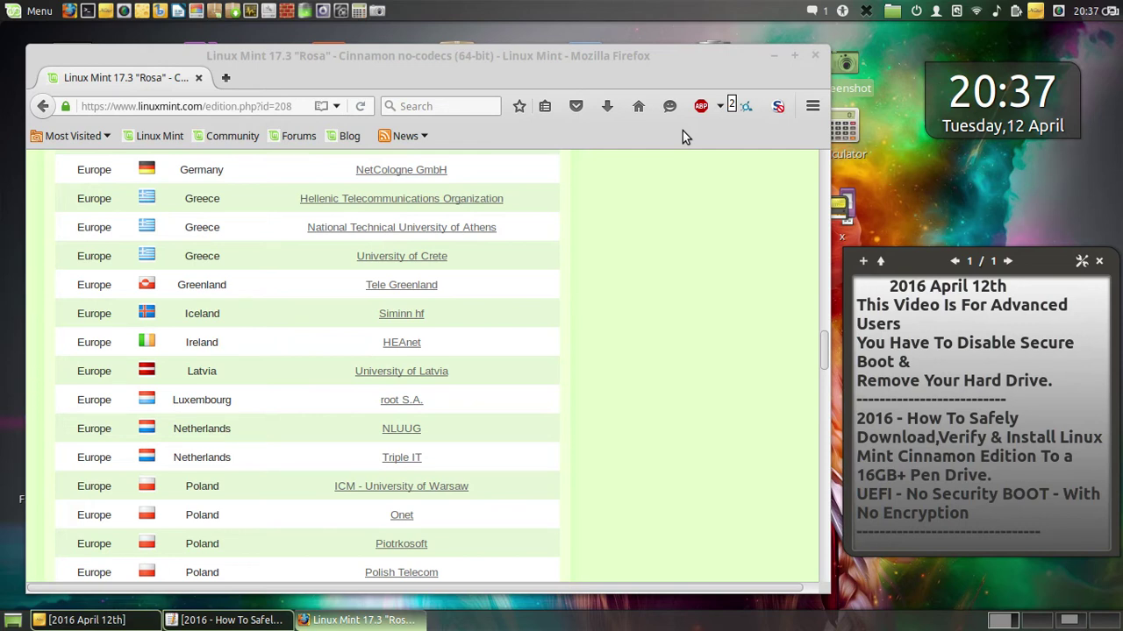
{"action": "left_click", "coordinate": [382, 15]}
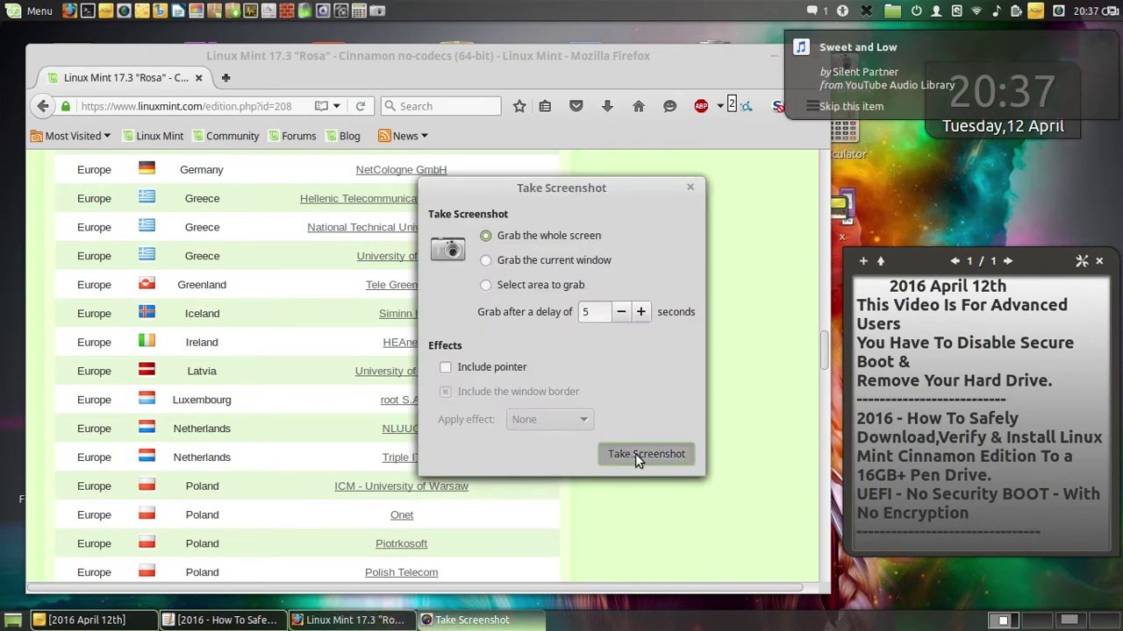
{"action": "left_click", "coordinate": [635, 453]}
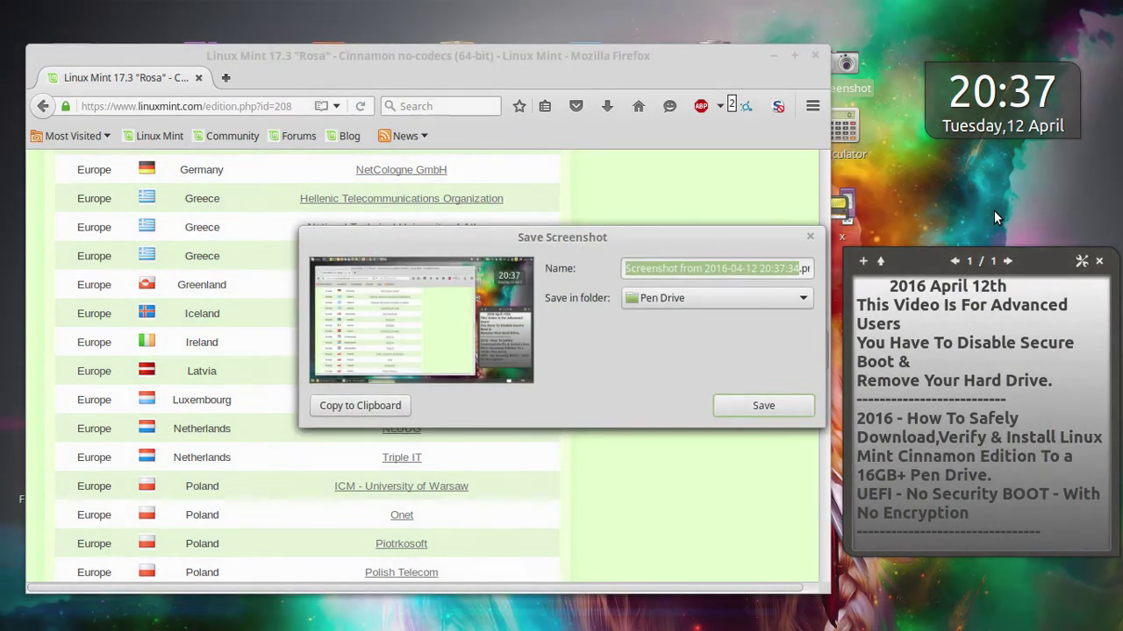
{"action": "left_click", "coordinate": [813, 403]}
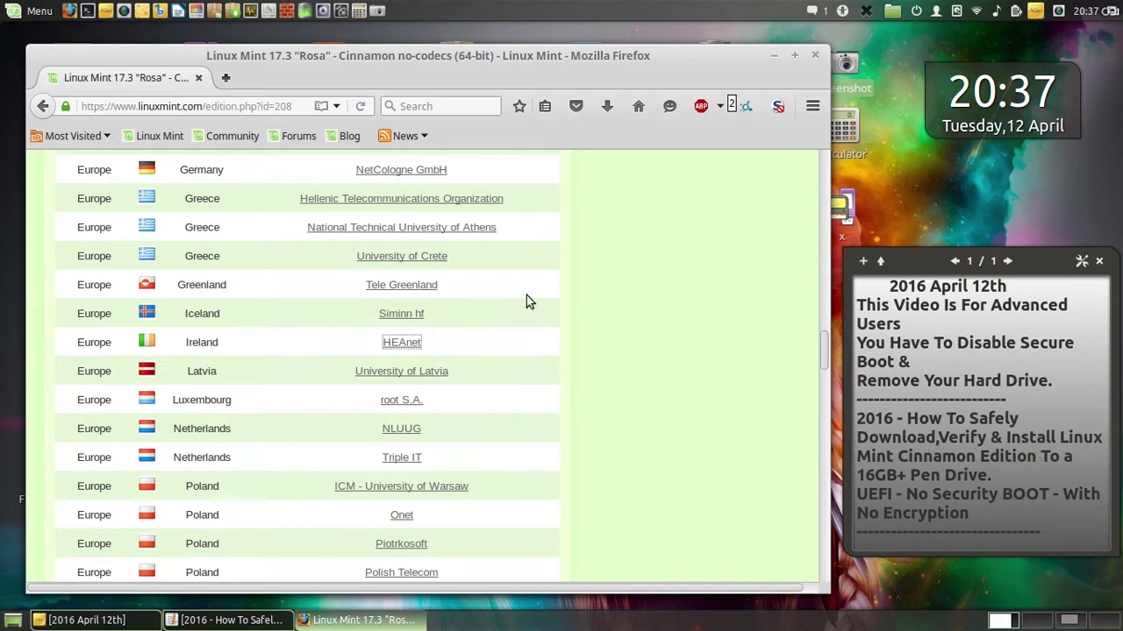
- Show the edition's information table and run an MD5 check on linuxmint-17.3-cinnamon-nocodecs-64bit.iso in the New 2016 April 11 folder on wero32
{"action": "scroll", "coordinate": [526, 295], "scroll_direction": "up", "scroll_amount": 10}
{"action": "scroll", "coordinate": [526, 295], "scroll_direction": "up", "scroll_amount": 10}
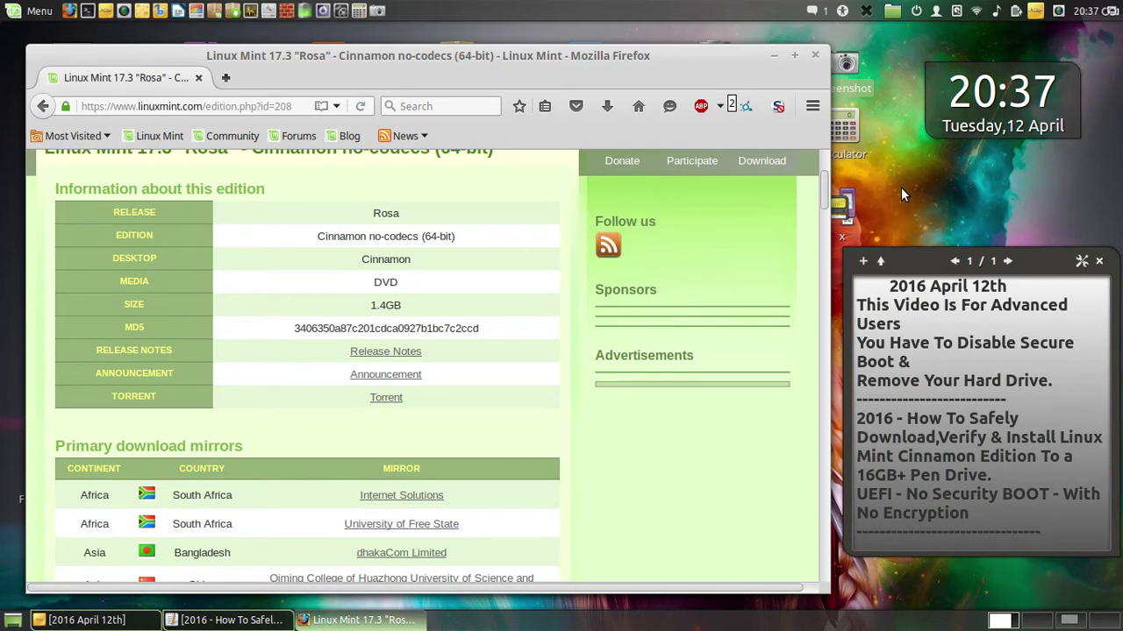
{"action": "left_click", "coordinate": [891, 12]}
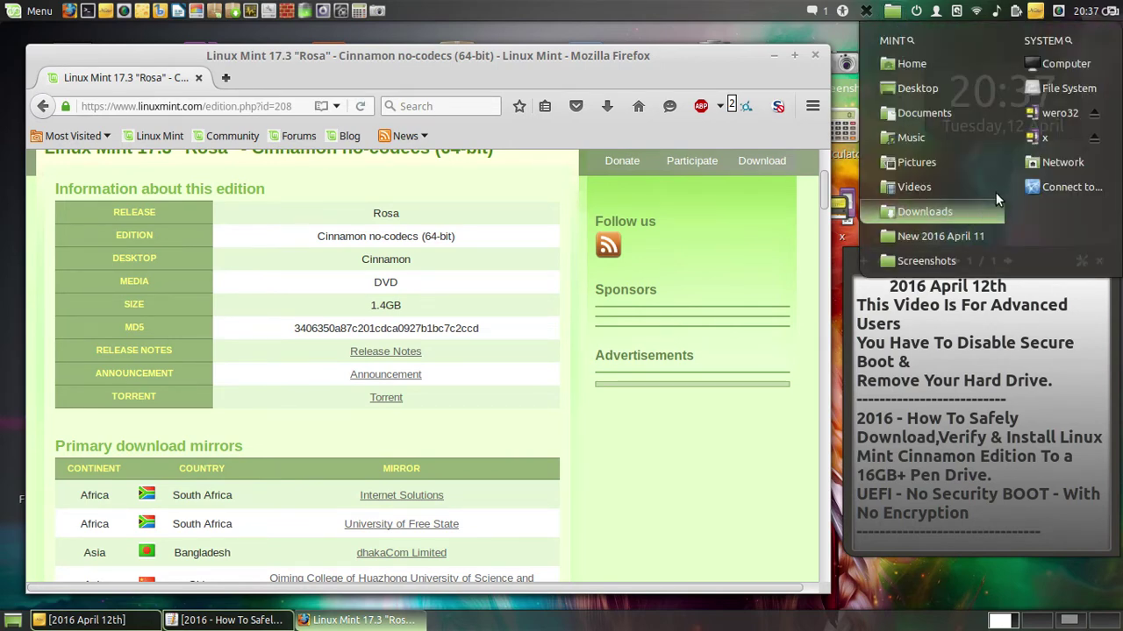
{"action": "left_click", "coordinate": [1058, 111]}
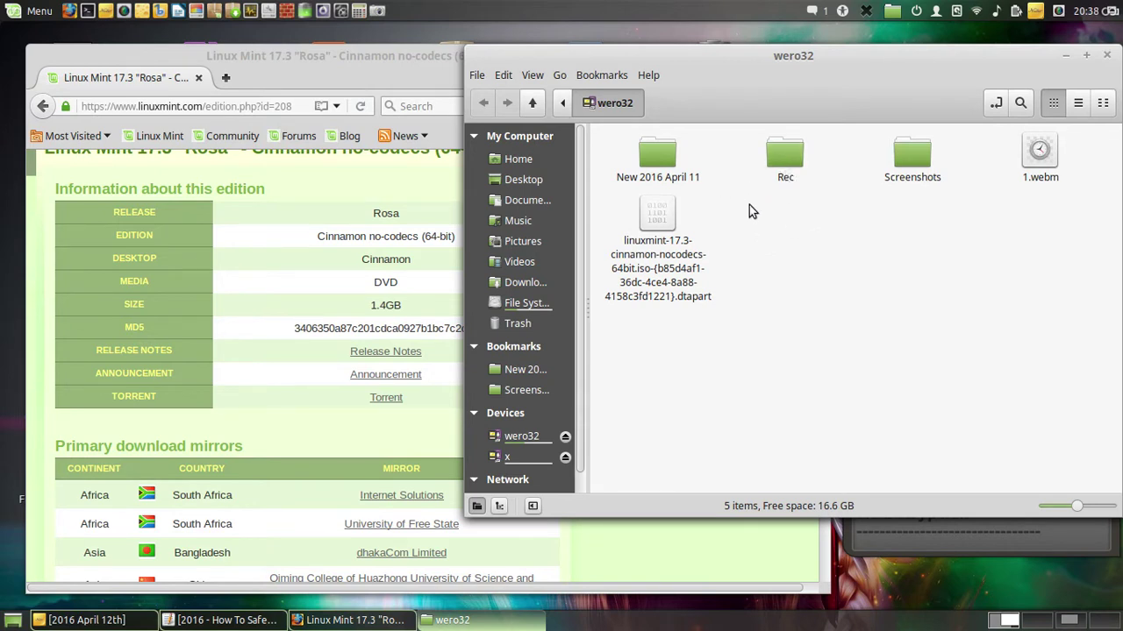
{"action": "double_click", "coordinate": [666, 167]}
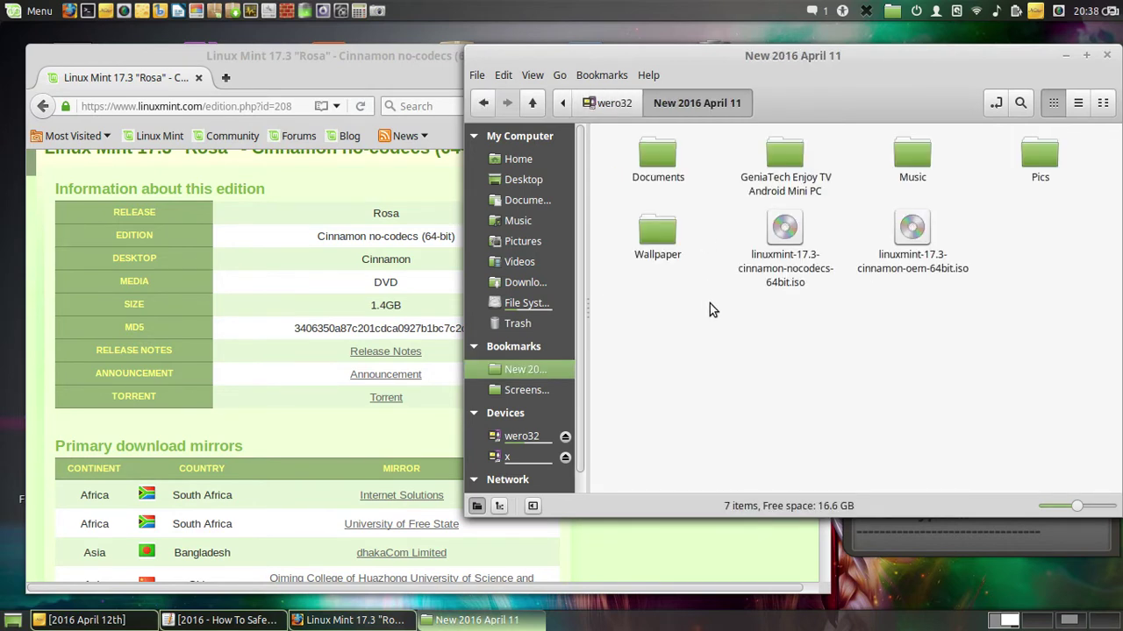
{"action": "left_click", "coordinate": [791, 236]}
{"action": "right_click", "coordinate": [789, 235]}
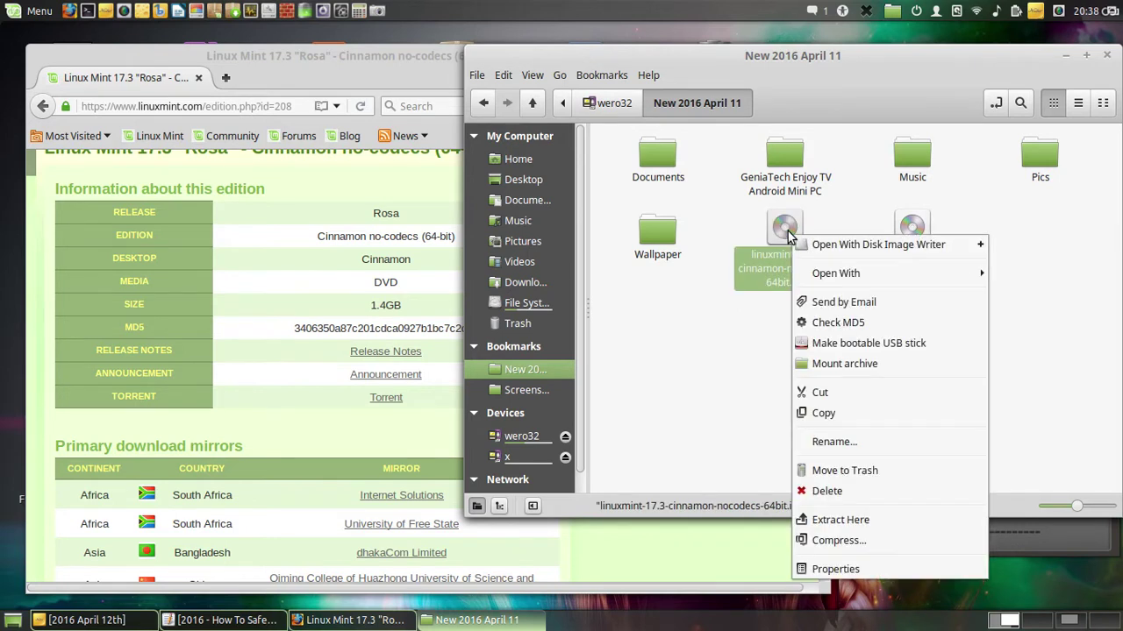
{"action": "left_click", "coordinate": [836, 324]}
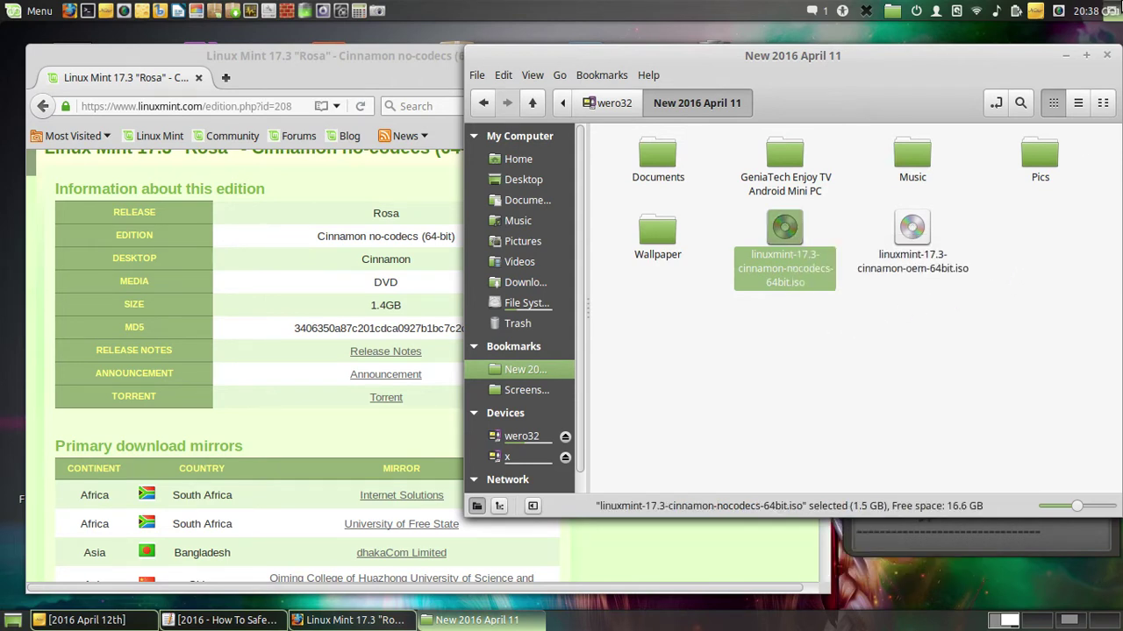
- Minimise the file manager and place the MD5 check result just below the checksum on the edition page to compare them
{"action": "mouse_move", "coordinate": [1122, 0]}
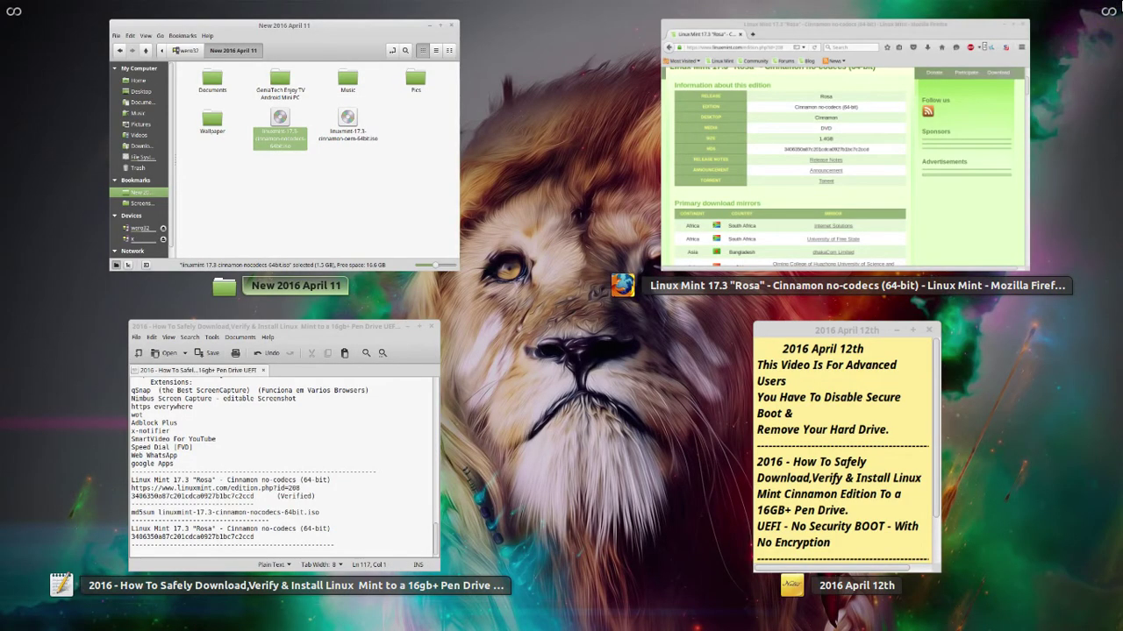
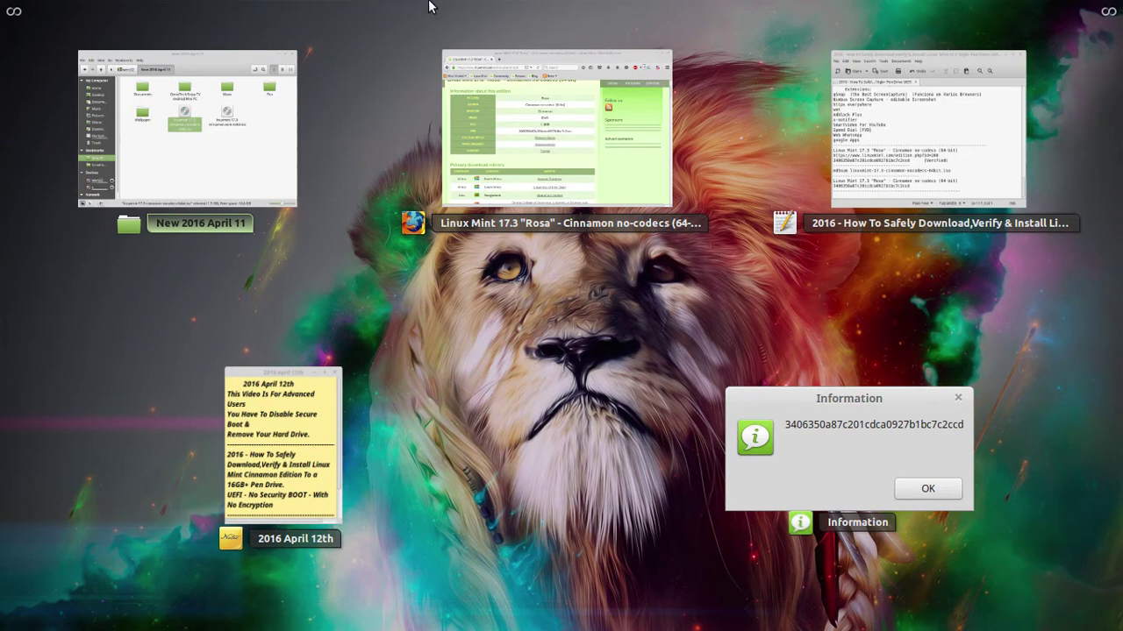
{"action": "left_click", "coordinate": [371, 248]}
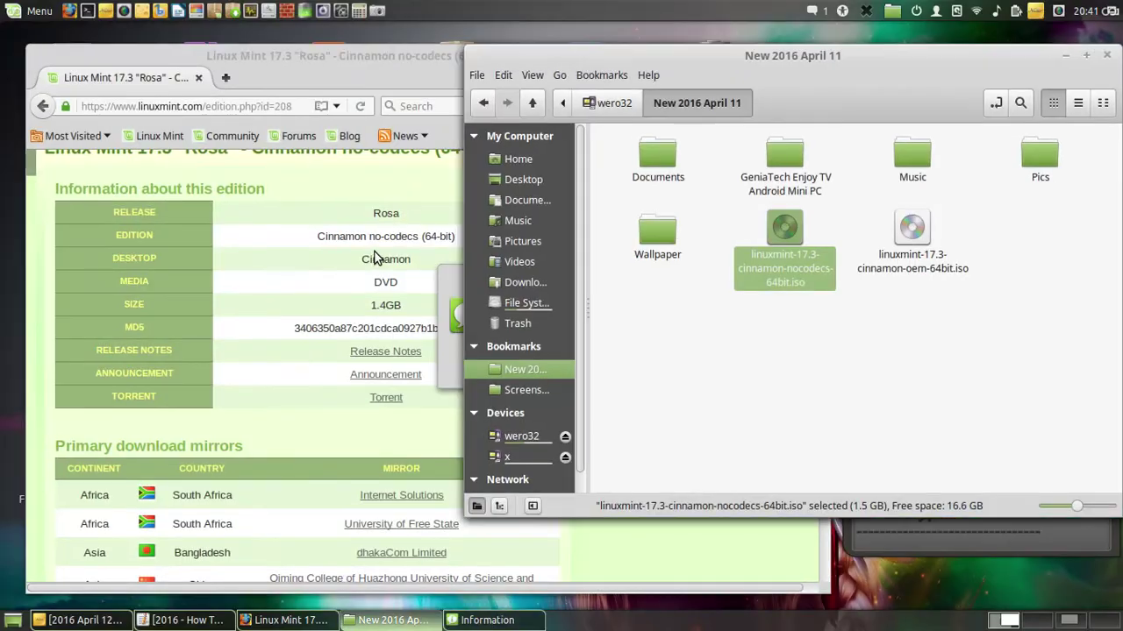
{"action": "left_click", "coordinate": [1065, 56]}
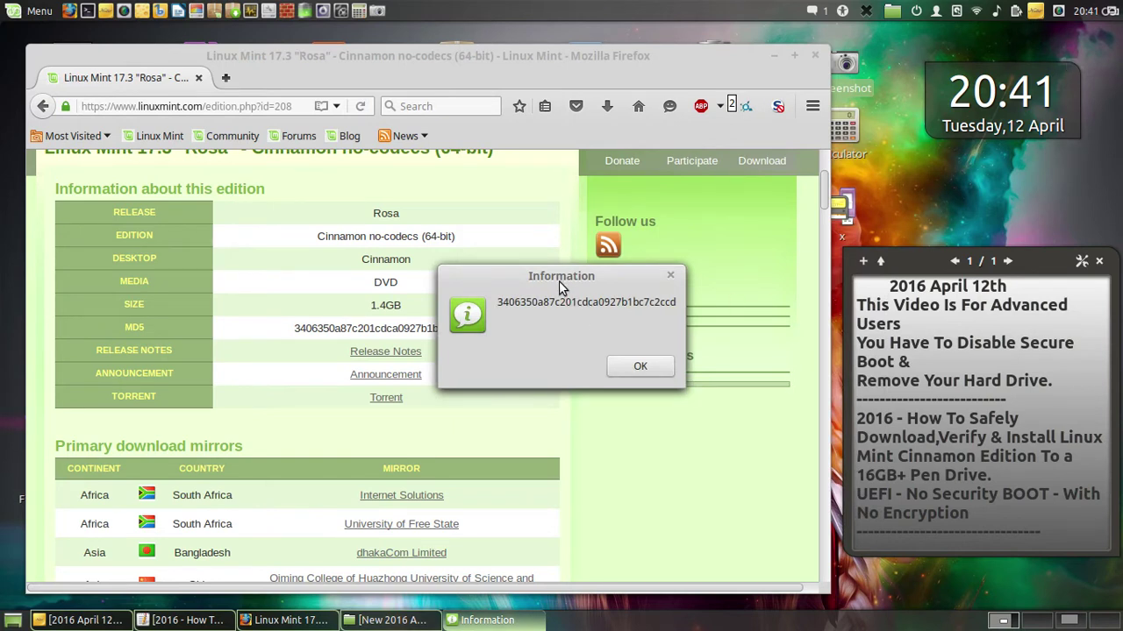
{"action": "left_click_drag", "start_coordinate": [559, 281], "coordinate": [374, 360]}
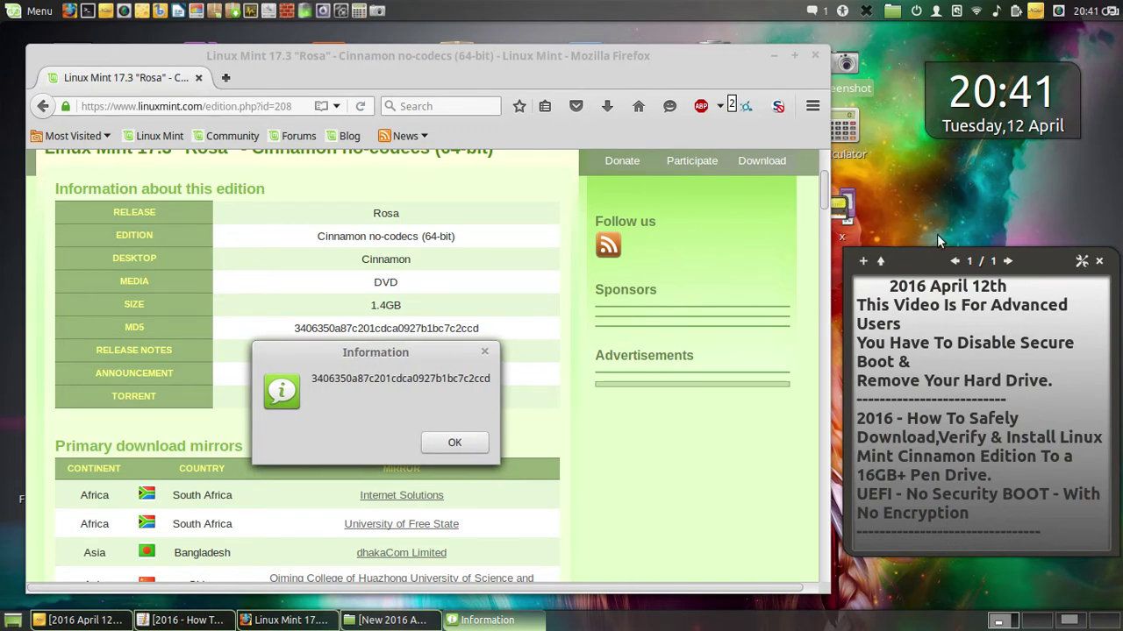
- Save a whole-screen screenshot of the MD5 check result beside the edition page's checksum in the Pen Drive folder
{"action": "left_click", "coordinate": [378, 11]}
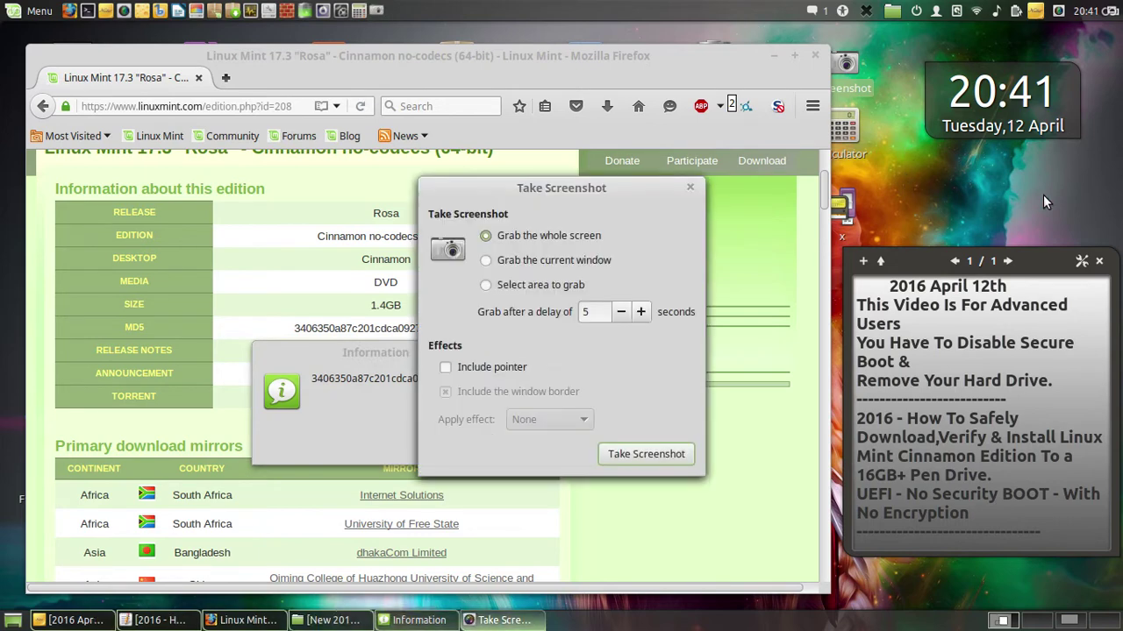
{"action": "left_click", "coordinate": [637, 456]}
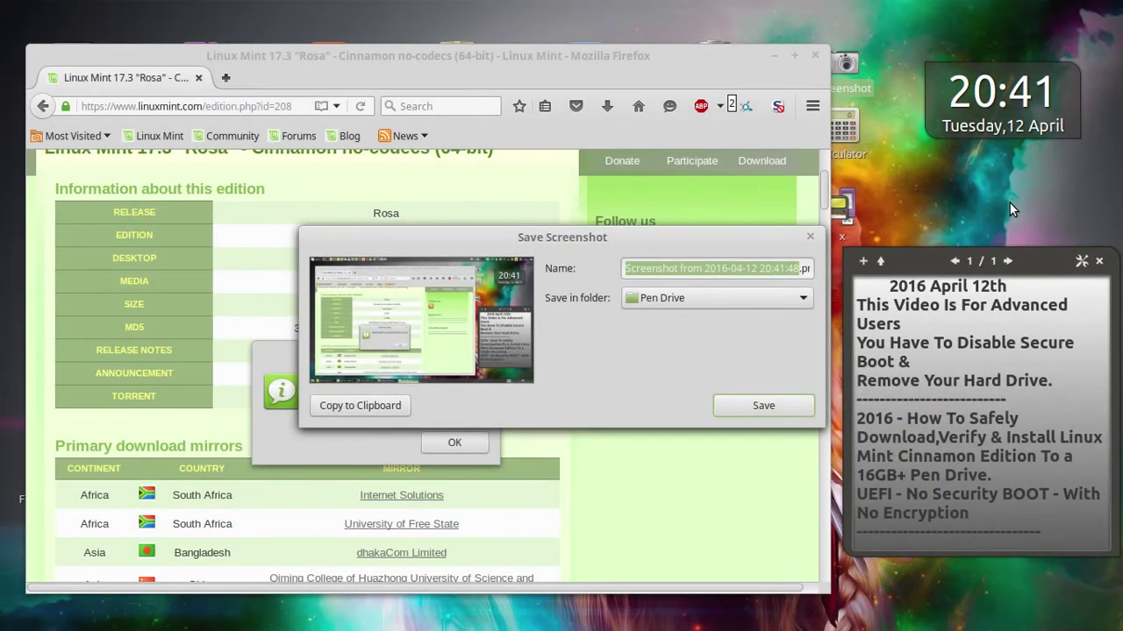
{"action": "left_click", "coordinate": [763, 405]}
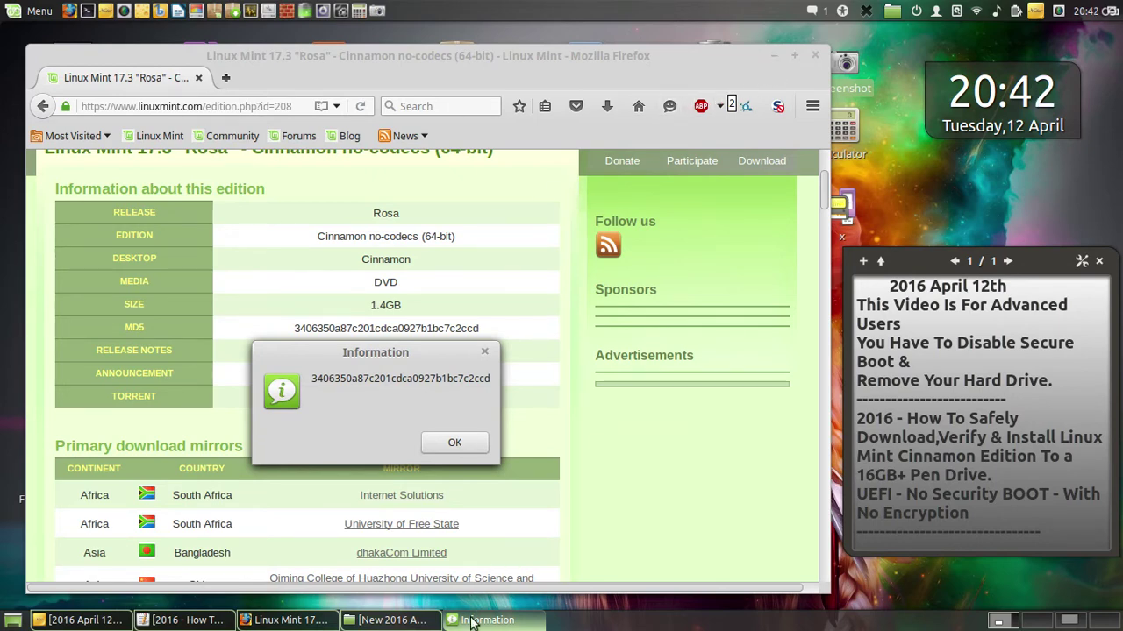
- Cut the ISO file name that follows md5sum in the pen drive notes document
{"action": "left_click", "coordinate": [393, 620]}
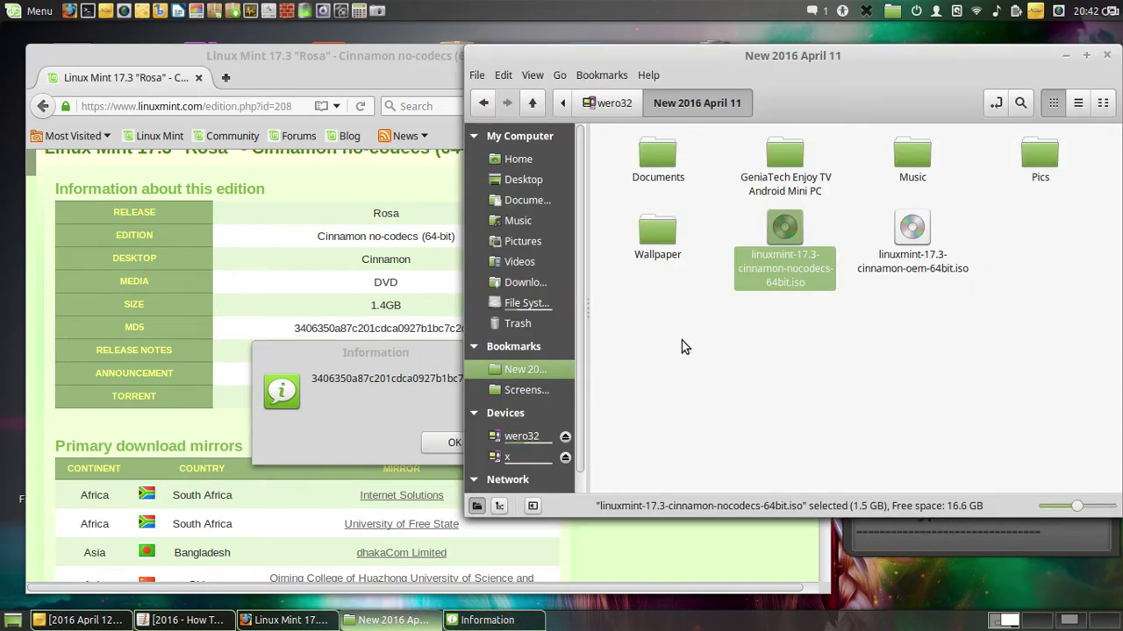
{"action": "left_click", "coordinate": [186, 620]}
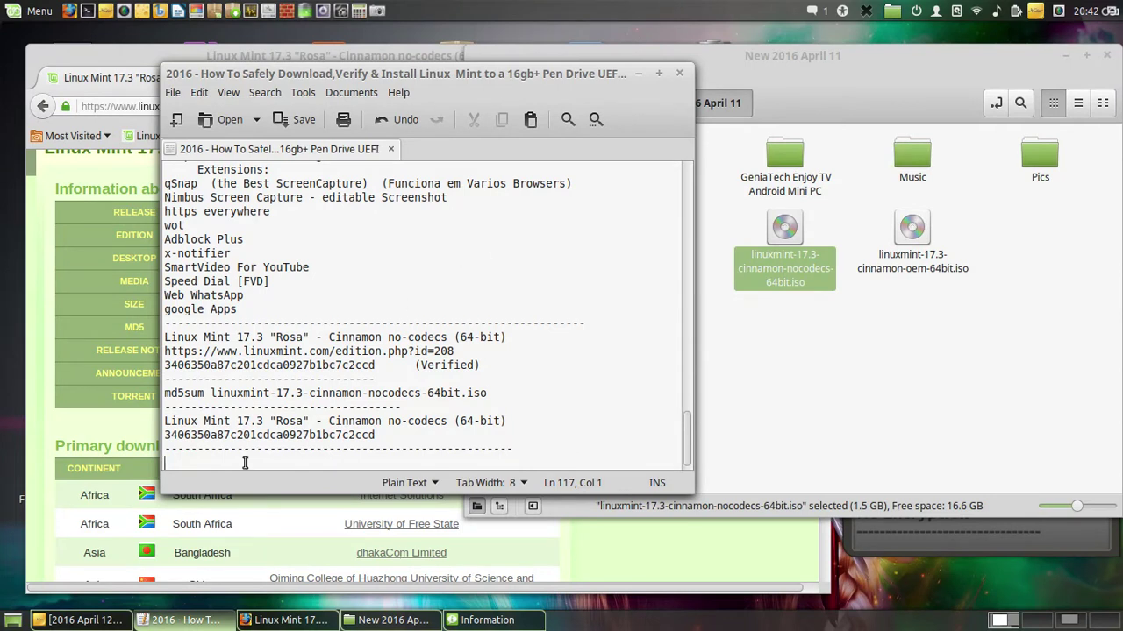
{"action": "left_click", "coordinate": [204, 392]}
{"action": "left_click_drag", "start_coordinate": [487, 393], "coordinate": [212, 392]}
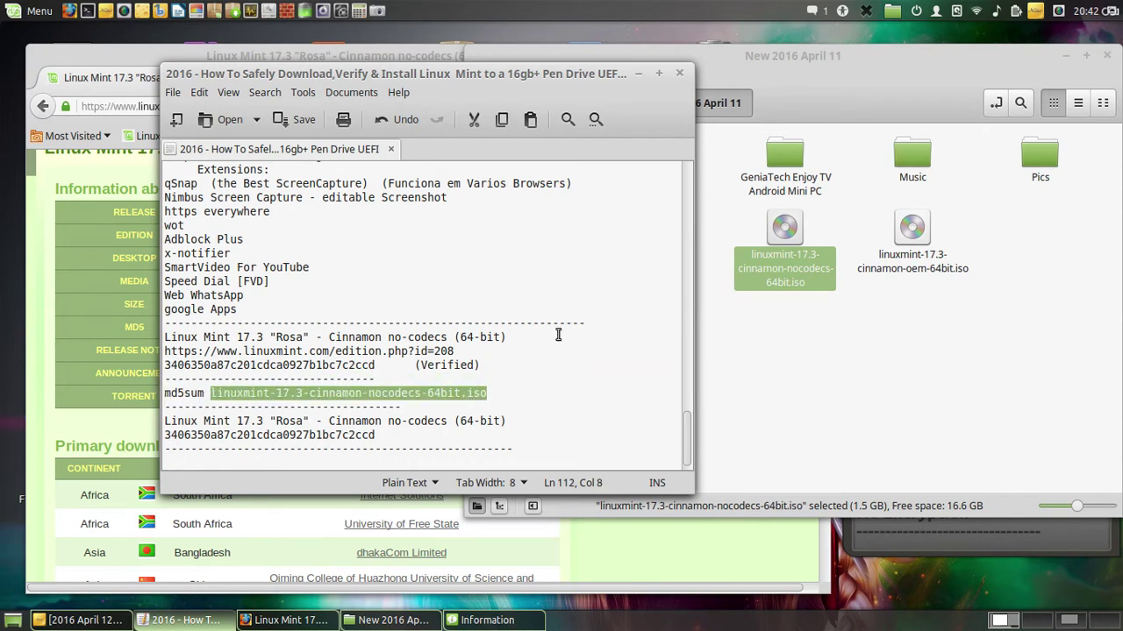
{"action": "key", "text": "ctrl+x"}
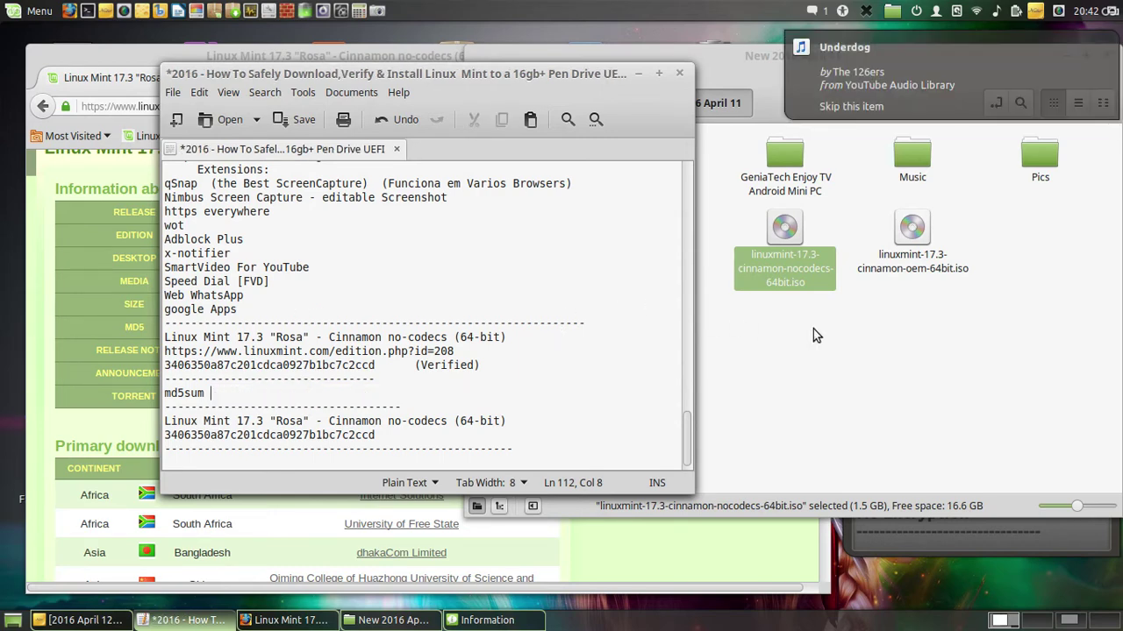
- Copy the full file name of linuxmint-17.3-cinnamon-nocodecs-64bit.iso from the New 2016 April 11 folder, leaving the file's name as it is
{"action": "left_click", "coordinate": [908, 382]}
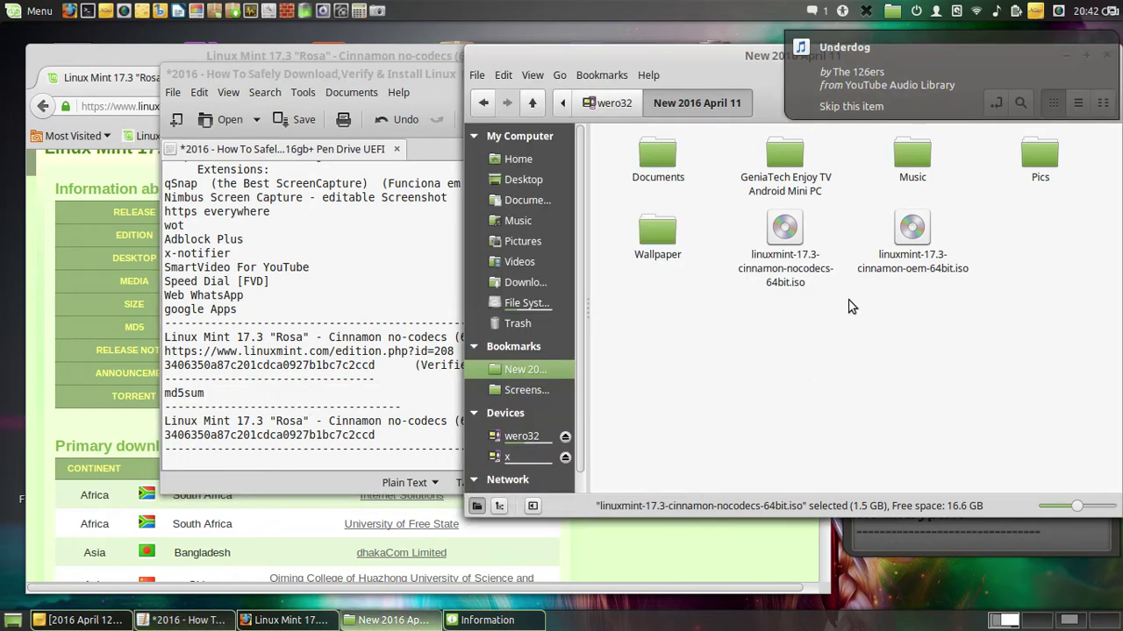
{"action": "right_click", "coordinate": [789, 231]}
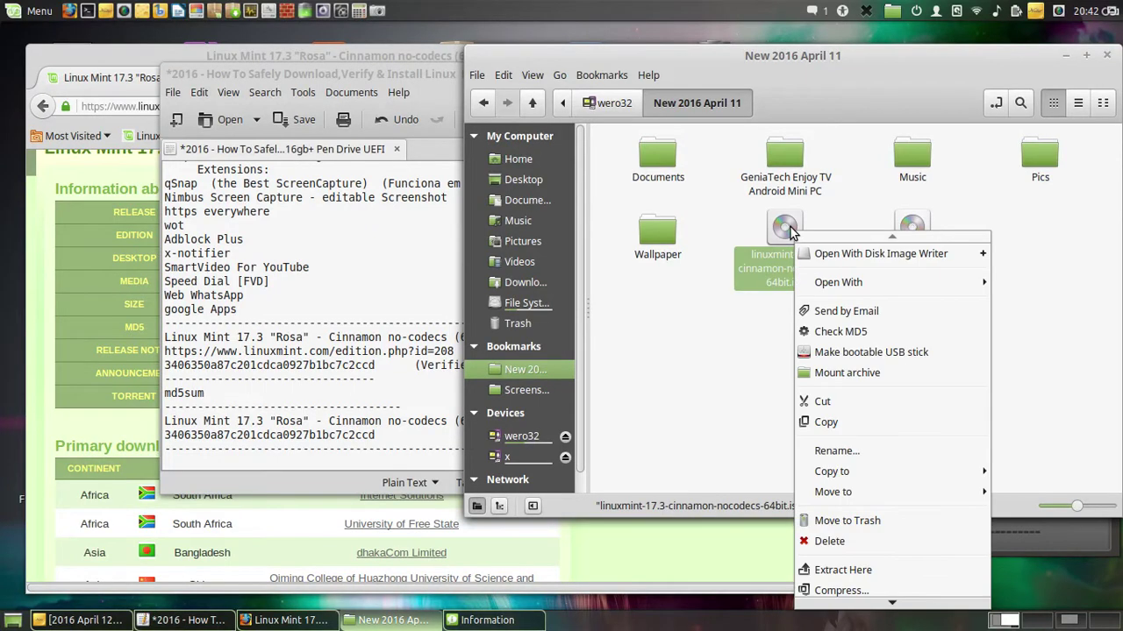
{"action": "left_click", "coordinate": [834, 436]}
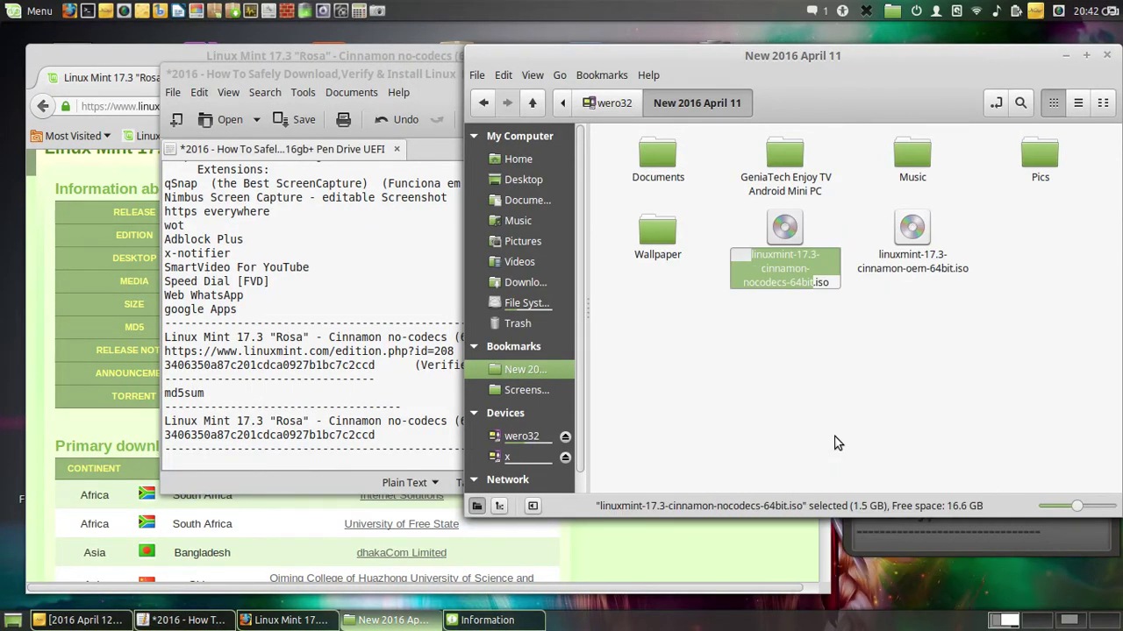
{"action": "left_click", "coordinate": [743, 277]}
{"action": "key", "text": "ctrl+a"}
{"action": "right_click", "coordinate": [783, 263]}
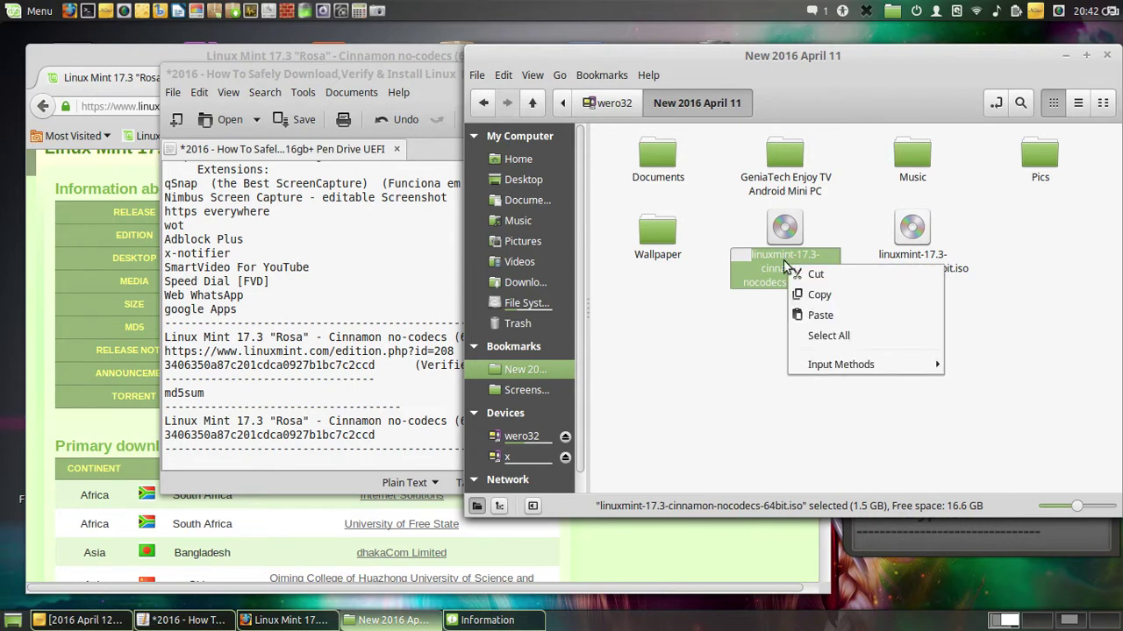
{"action": "left_click", "coordinate": [812, 296]}
{"action": "left_click", "coordinate": [646, 466]}
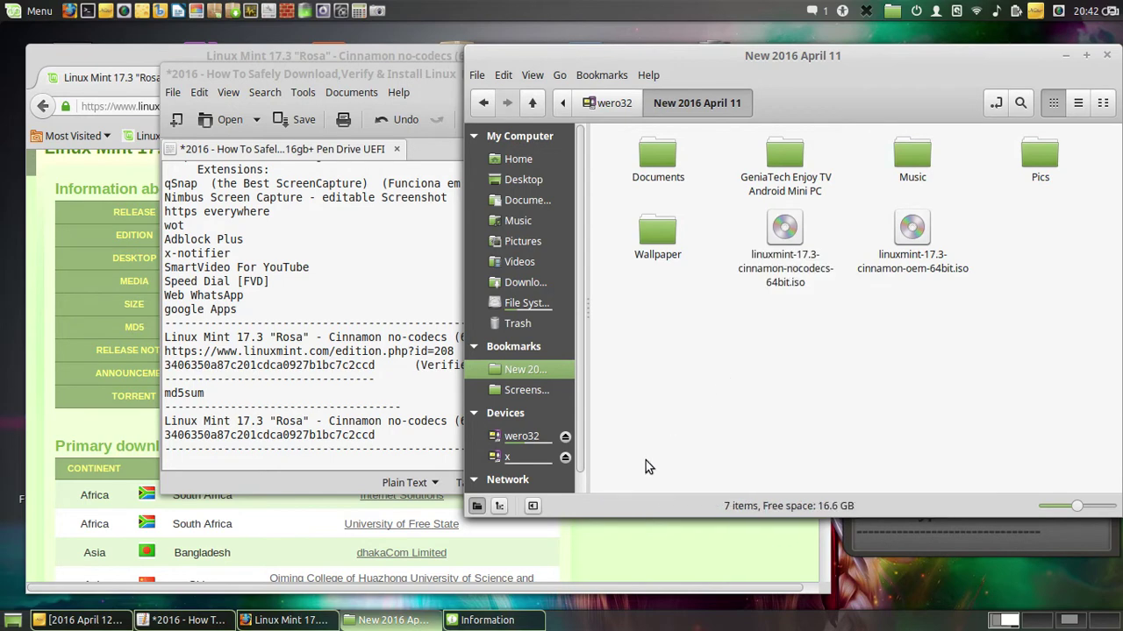
- Paste the copied ISO file name after md5sum in the notes document and save it
{"action": "left_click", "coordinate": [230, 621]}
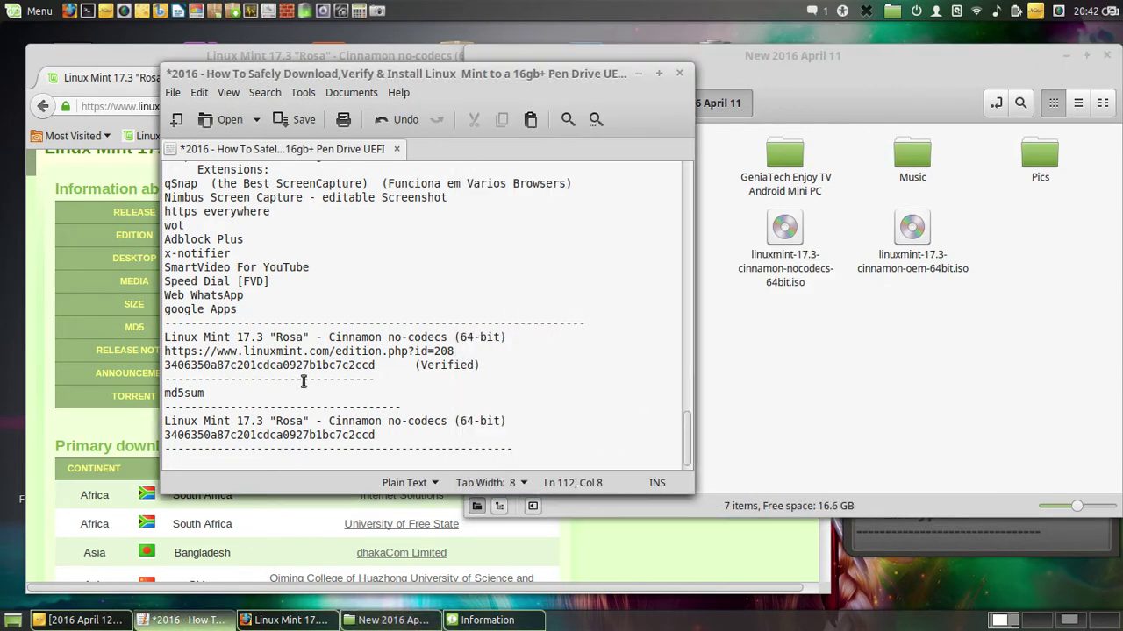
{"action": "right_click", "coordinate": [254, 396]}
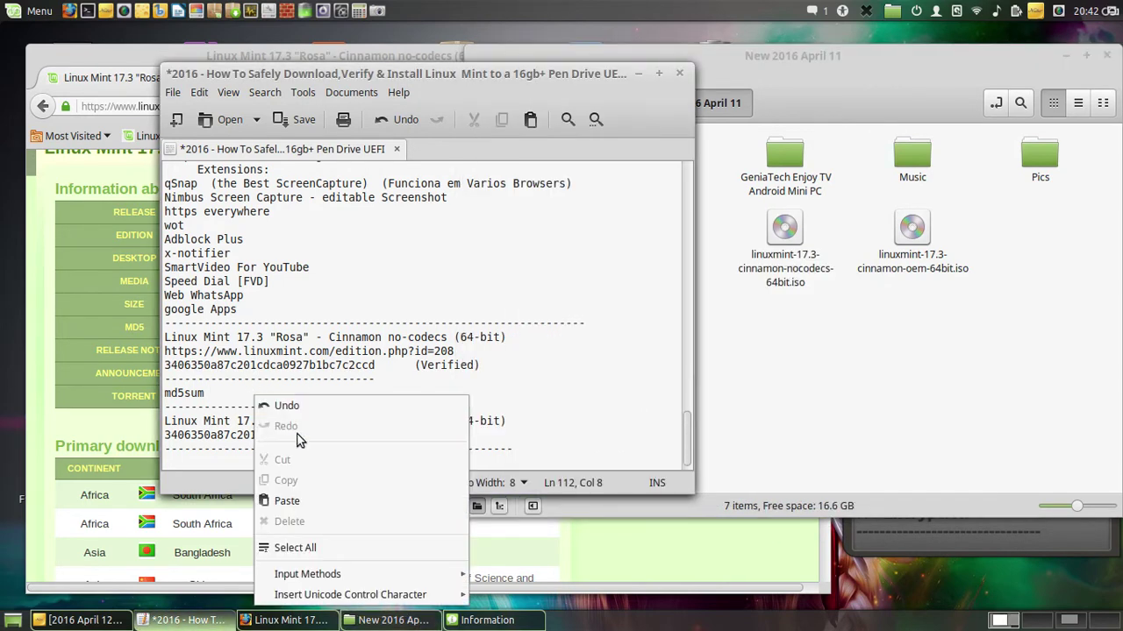
{"action": "left_click", "coordinate": [313, 499]}
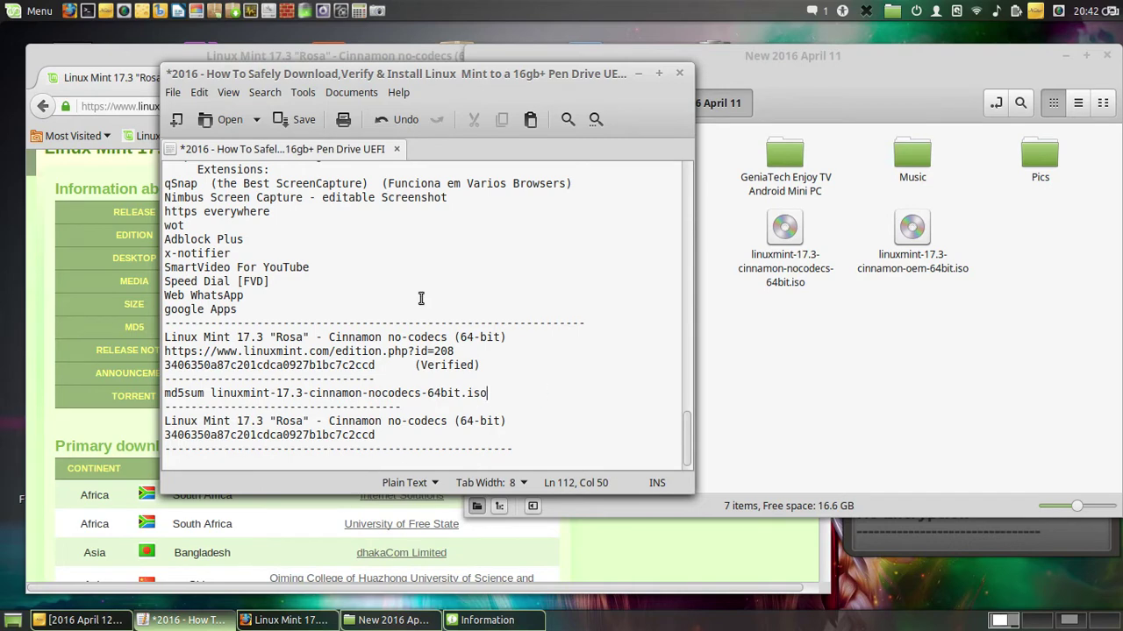
{"action": "left_click", "coordinate": [299, 119]}
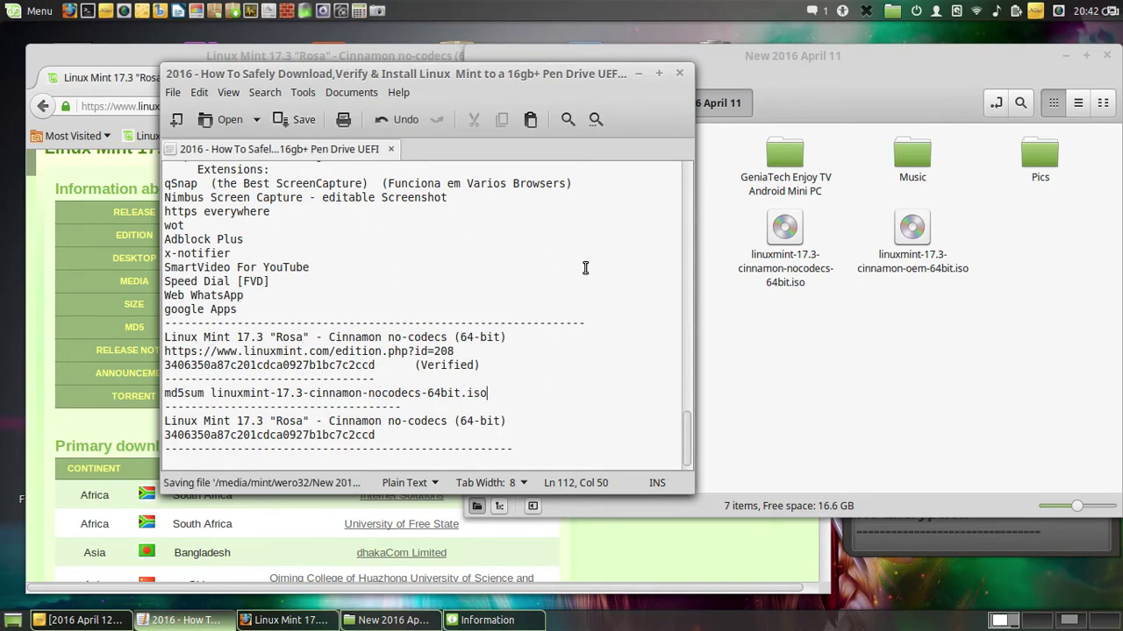
- Open a terminal in the New 2016 April 11 folder on wero32
{"action": "left_click", "coordinate": [838, 419]}
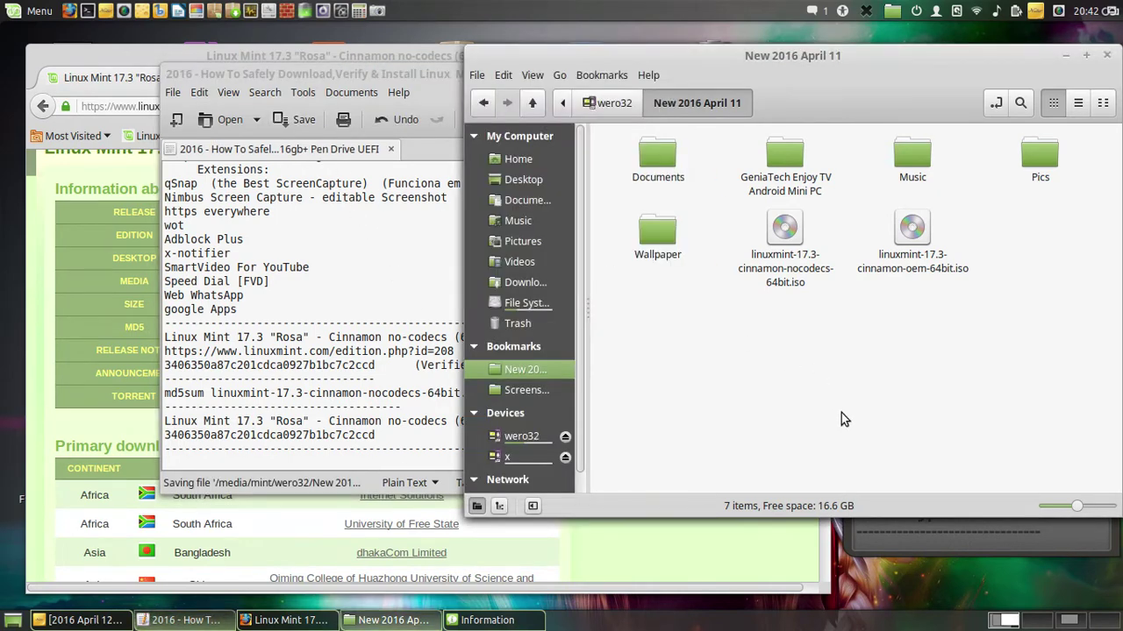
{"action": "left_click", "coordinate": [621, 105]}
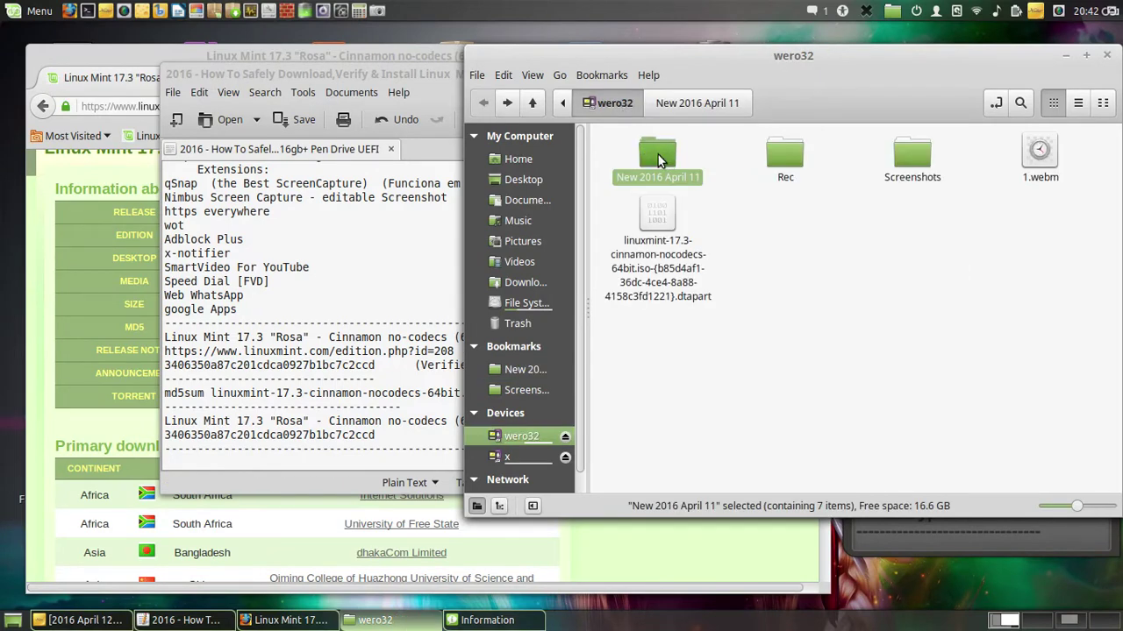
{"action": "right_click", "coordinate": [658, 154]}
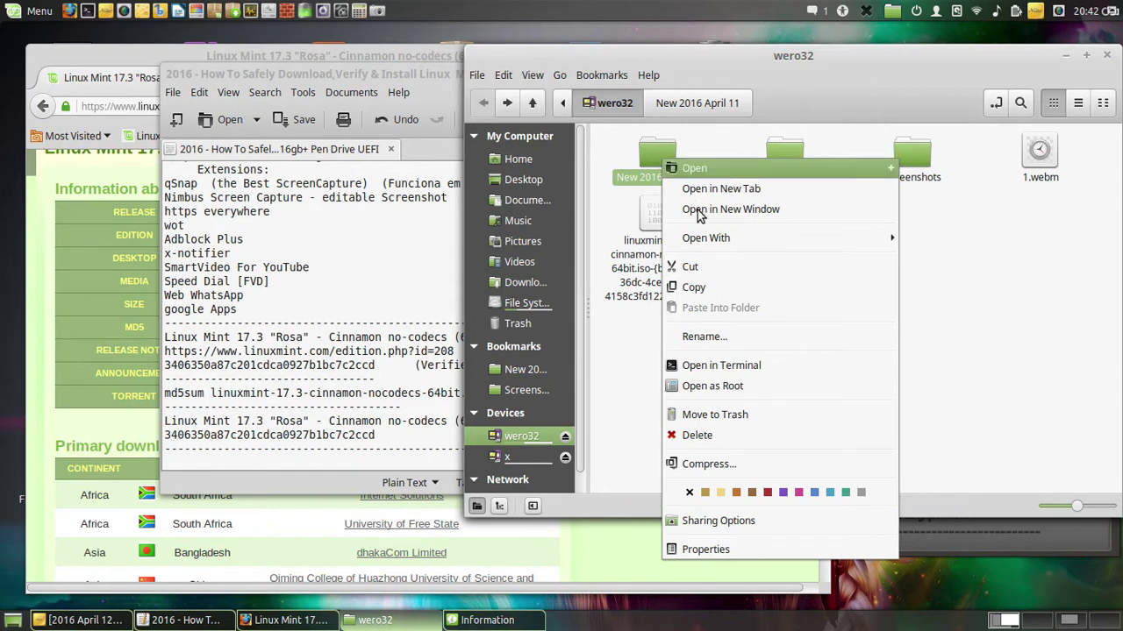
{"action": "left_click", "coordinate": [724, 364]}
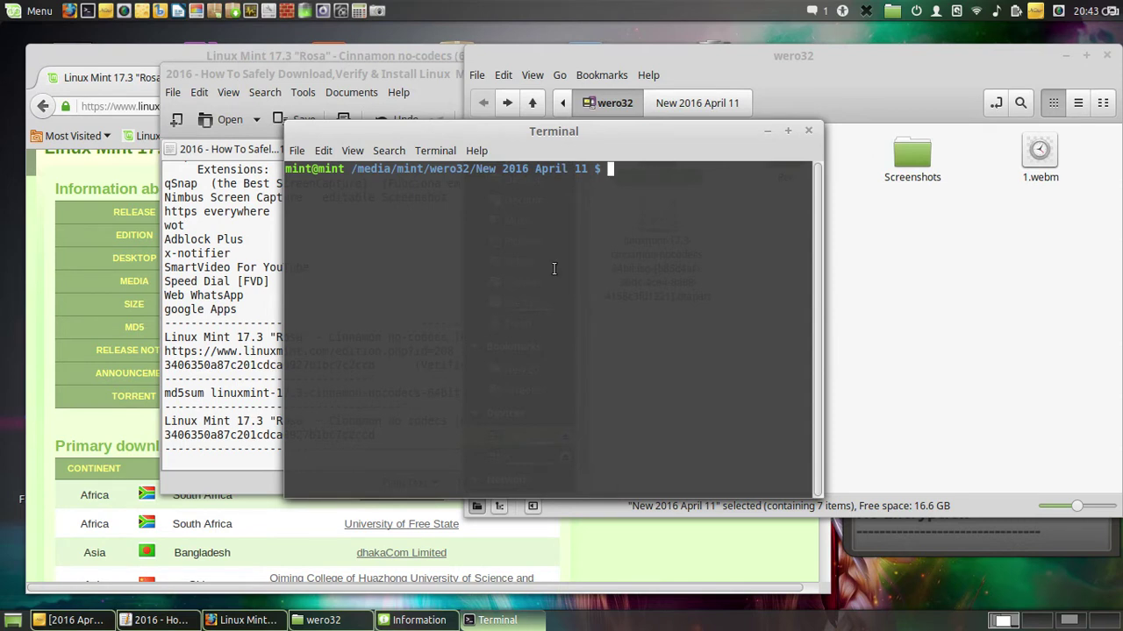
- Copy the md5sum linuxmint-17.3-cinnamon-nocodecs-64bit.iso command from the notes and run it in the terminal
{"action": "left_click", "coordinate": [224, 392]}
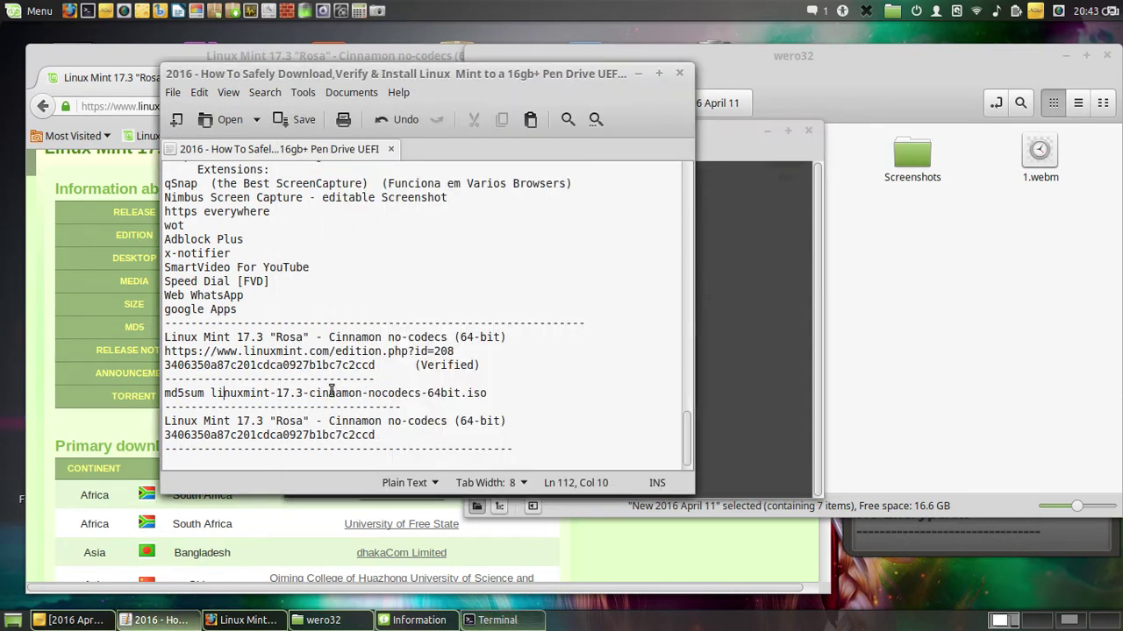
{"action": "left_click_drag", "start_coordinate": [512, 395], "coordinate": [166, 392]}
{"action": "right_click", "coordinate": [202, 394]}
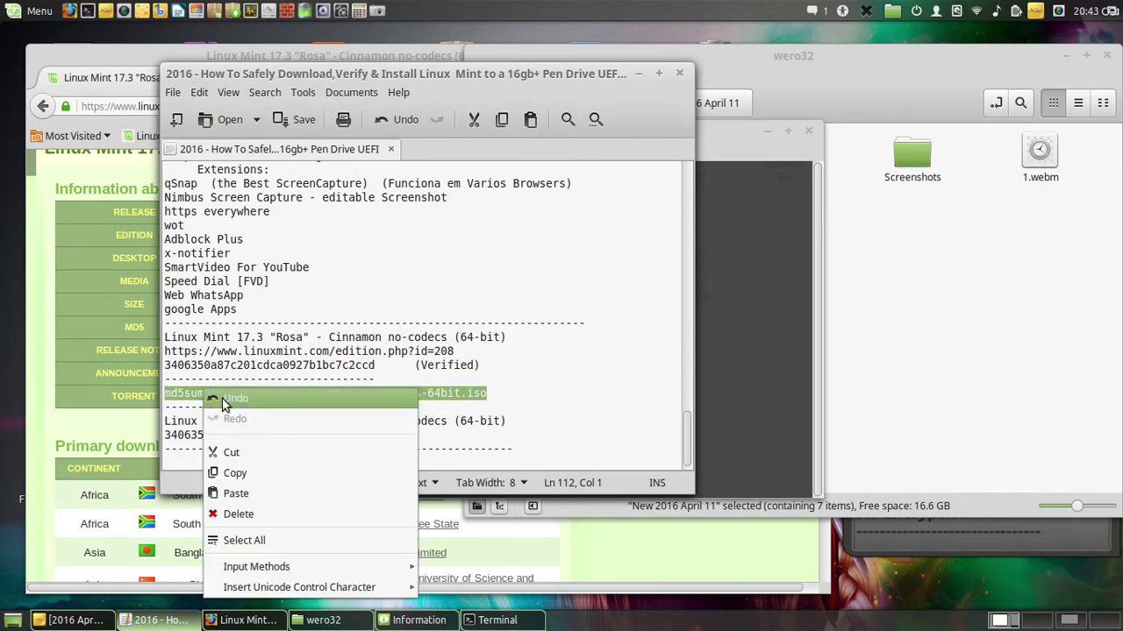
{"action": "left_click", "coordinate": [251, 471]}
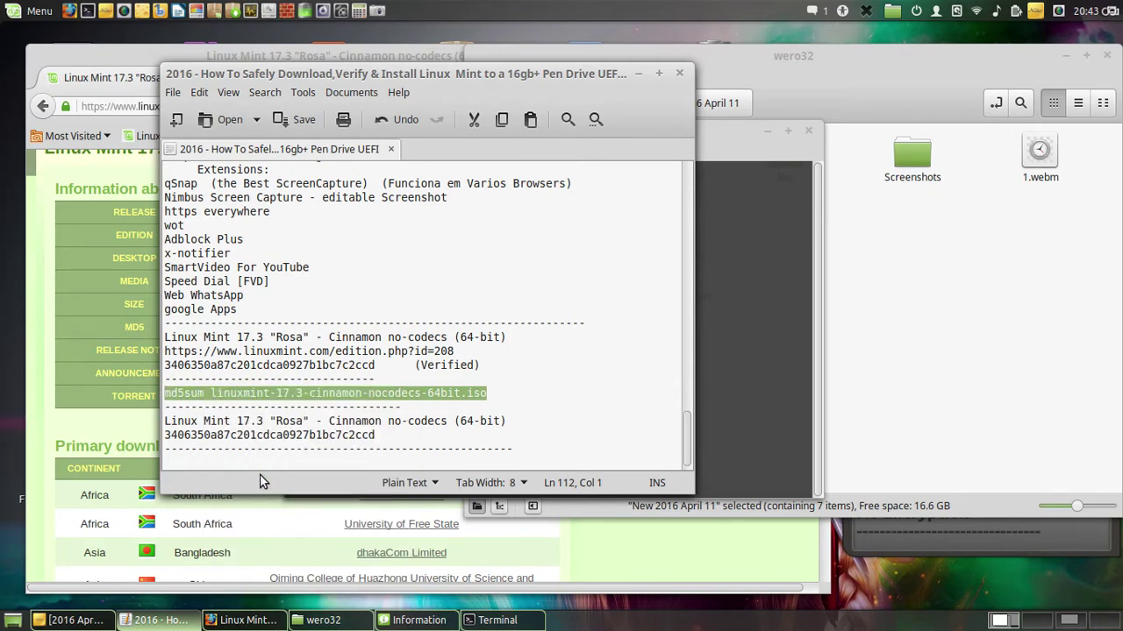
{"action": "left_click", "coordinate": [793, 330]}
{"action": "right_click", "coordinate": [689, 202]}
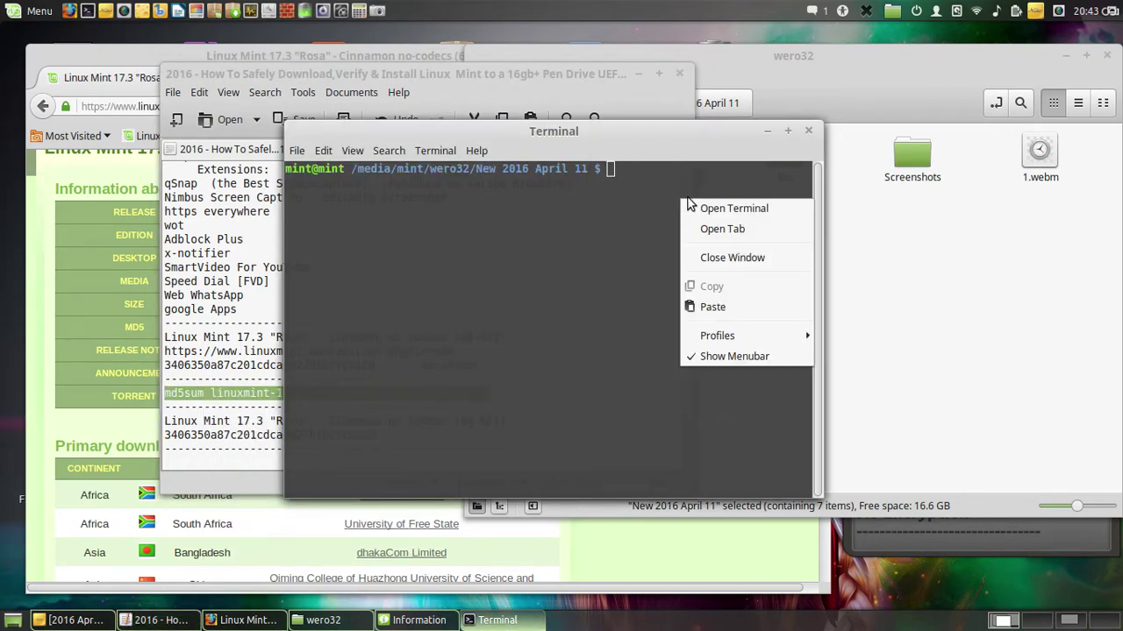
{"action": "left_click", "coordinate": [724, 306]}
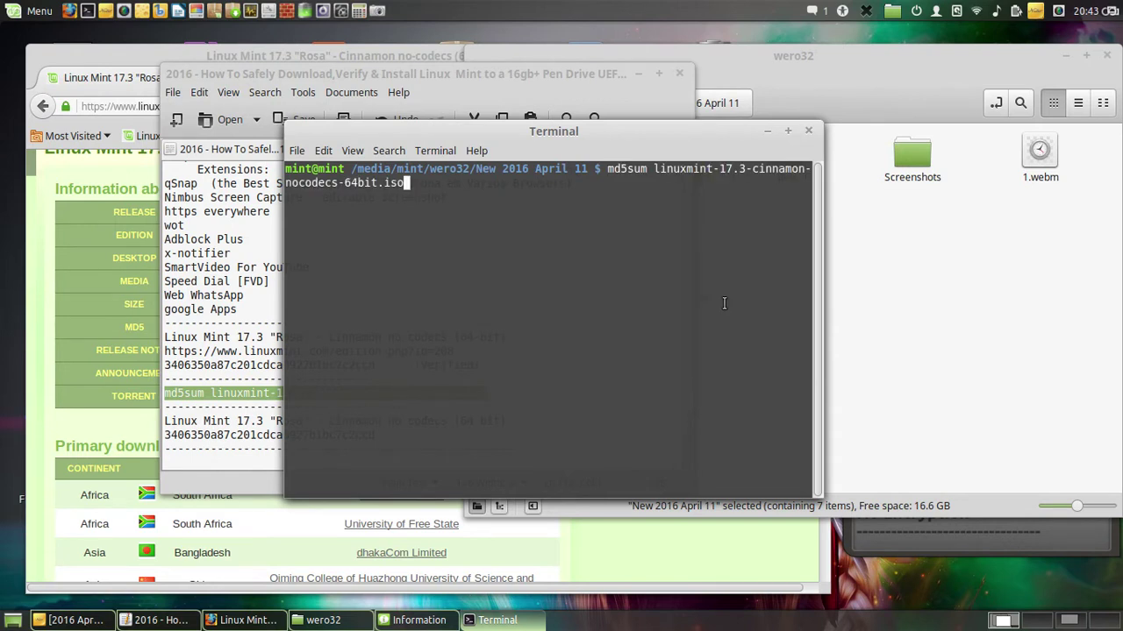
{"action": "key", "text": "Return"}
- Minimise the notes and file manager windows and place the terminal over the edition page and the MD5 check result
{"action": "key", "text": "ctrl+alt+Down"}
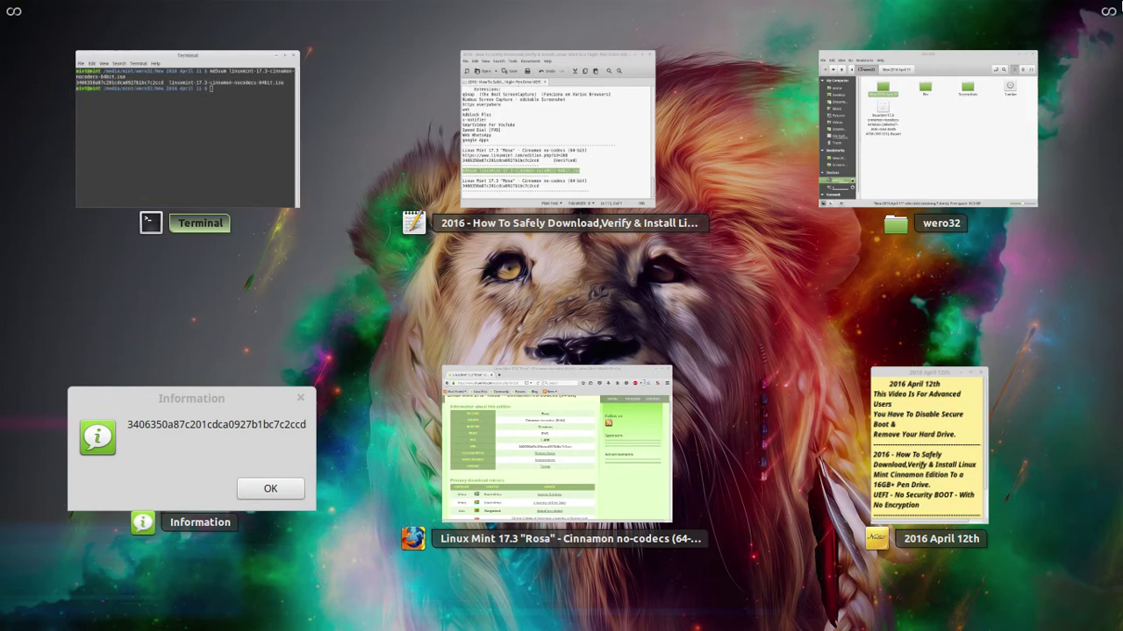
{"action": "left_click", "coordinate": [222, 146]}
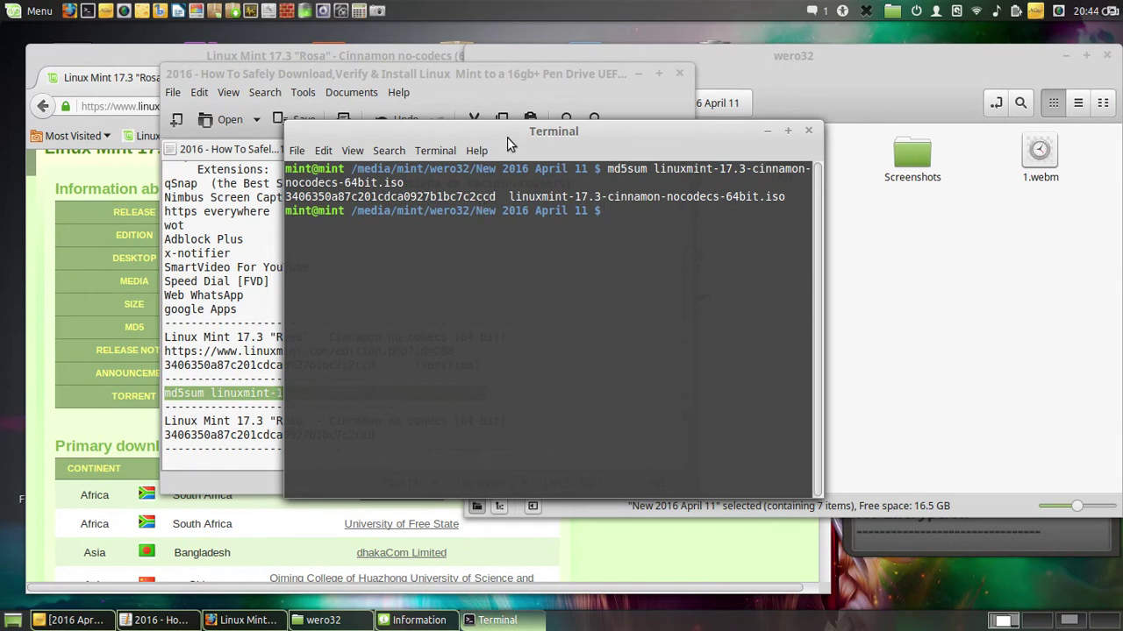
{"action": "left_click", "coordinate": [639, 72]}
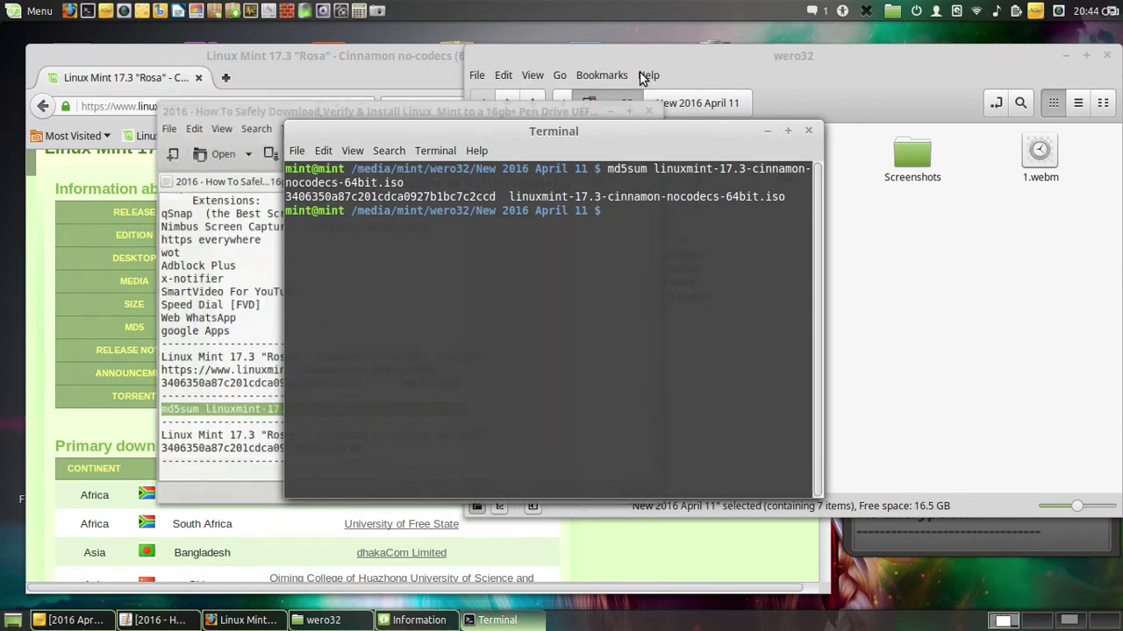
{"action": "left_click", "coordinate": [1068, 57]}
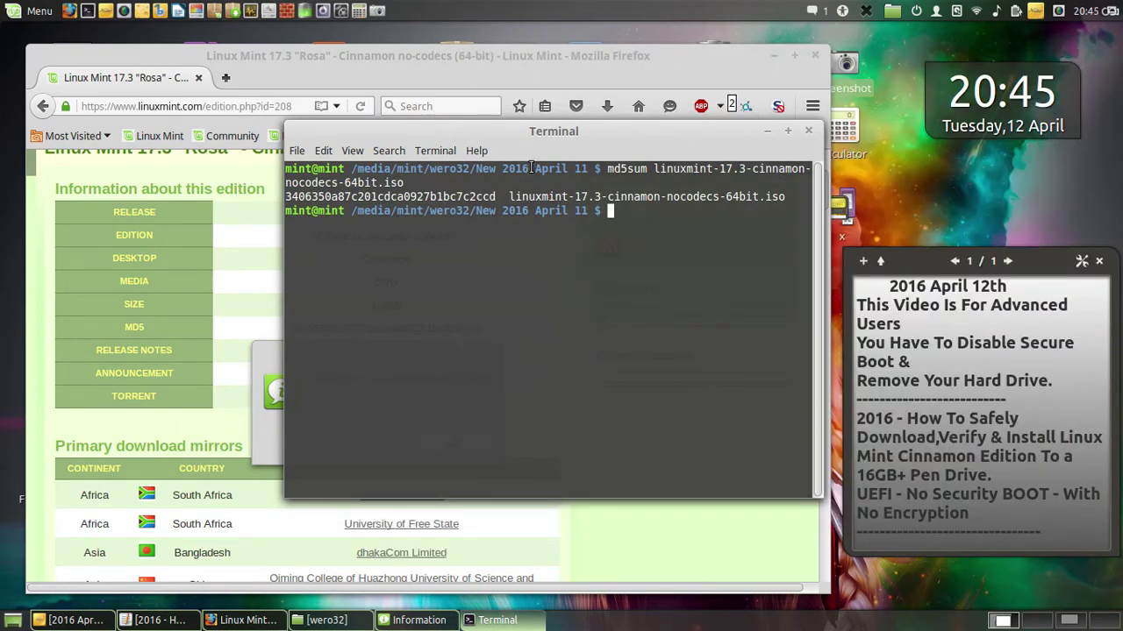
{"action": "left_click_drag", "start_coordinate": [528, 152], "coordinate": [448, 180]}
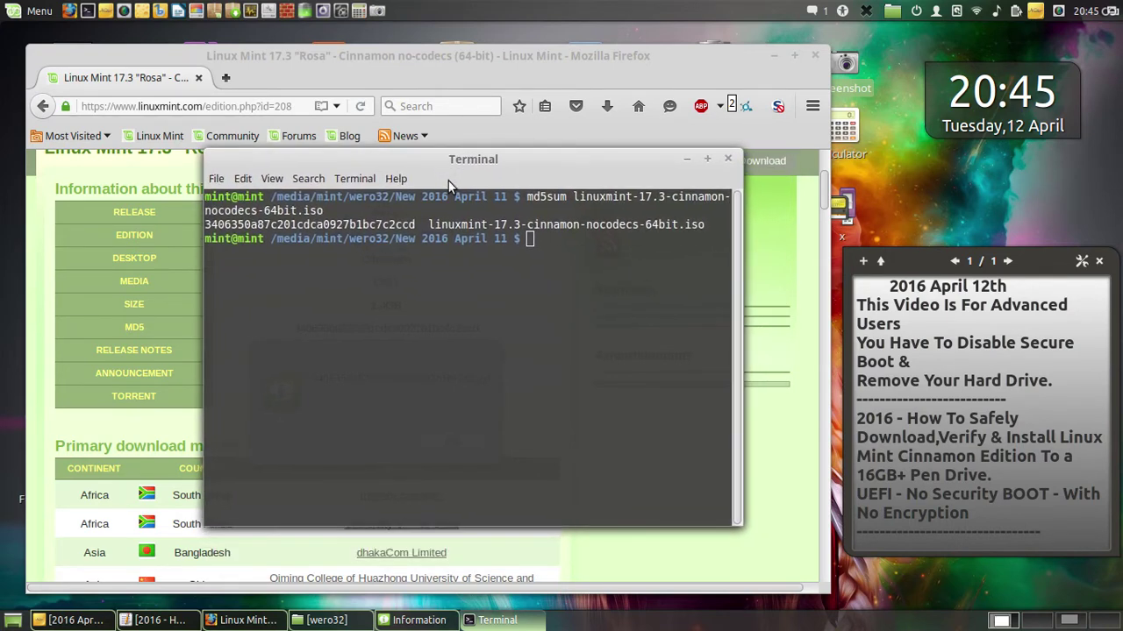
- Lower the shading of the transparent background in the terminal's Default profile to just under half, keeping the profile dialog clear of the checksums
{"action": "right_click", "coordinate": [673, 324]}
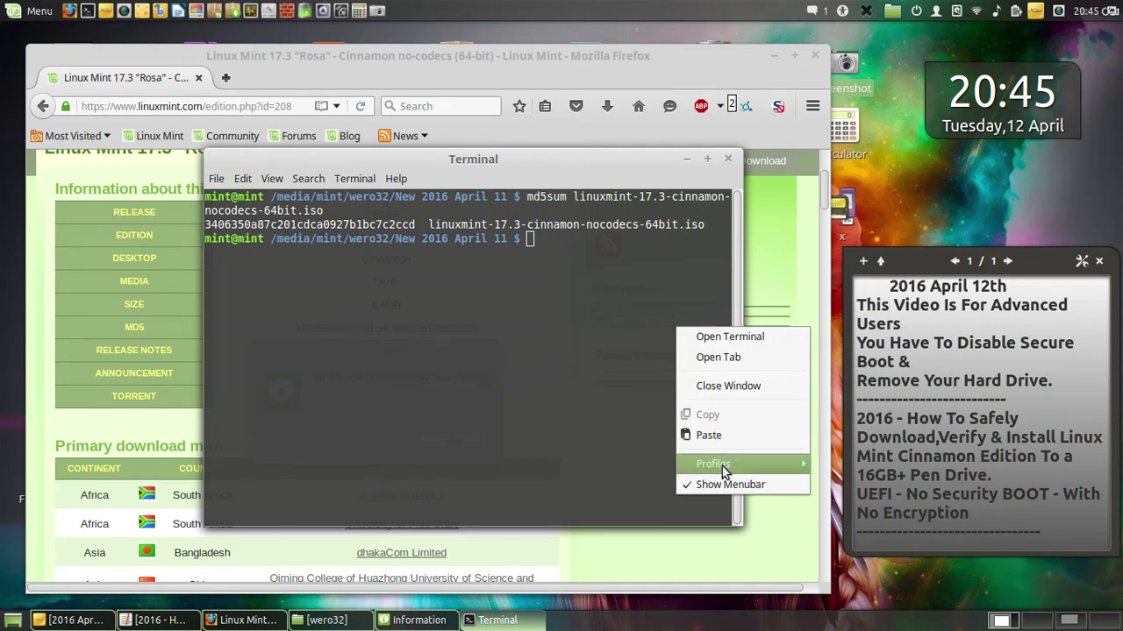
{"action": "mouse_move", "coordinate": [722, 465]}
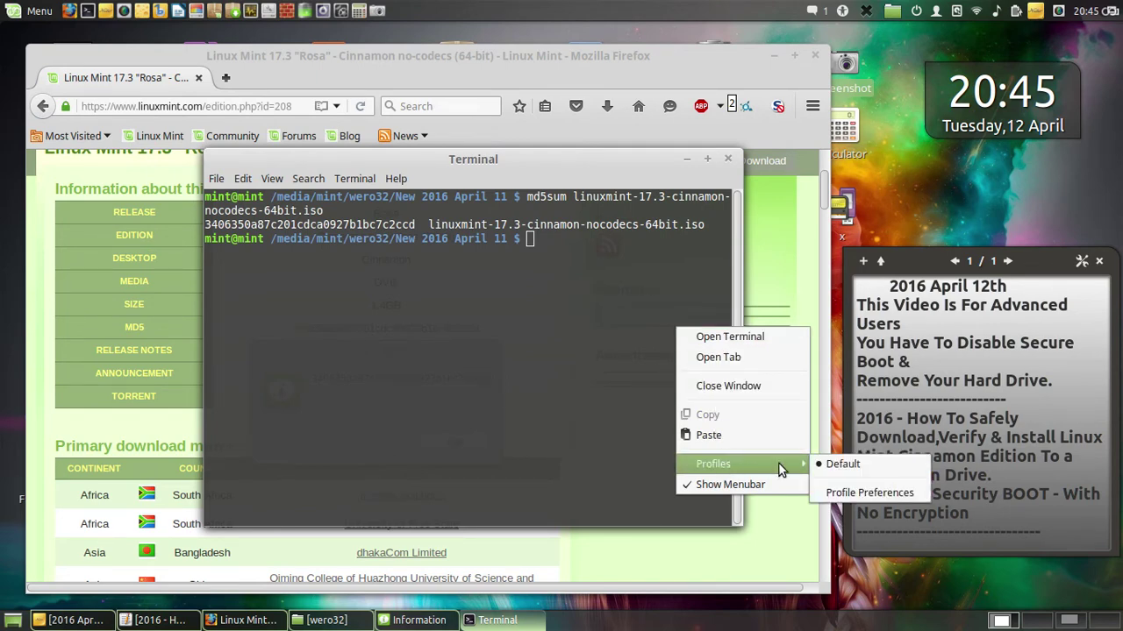
{"action": "left_click", "coordinate": [863, 490]}
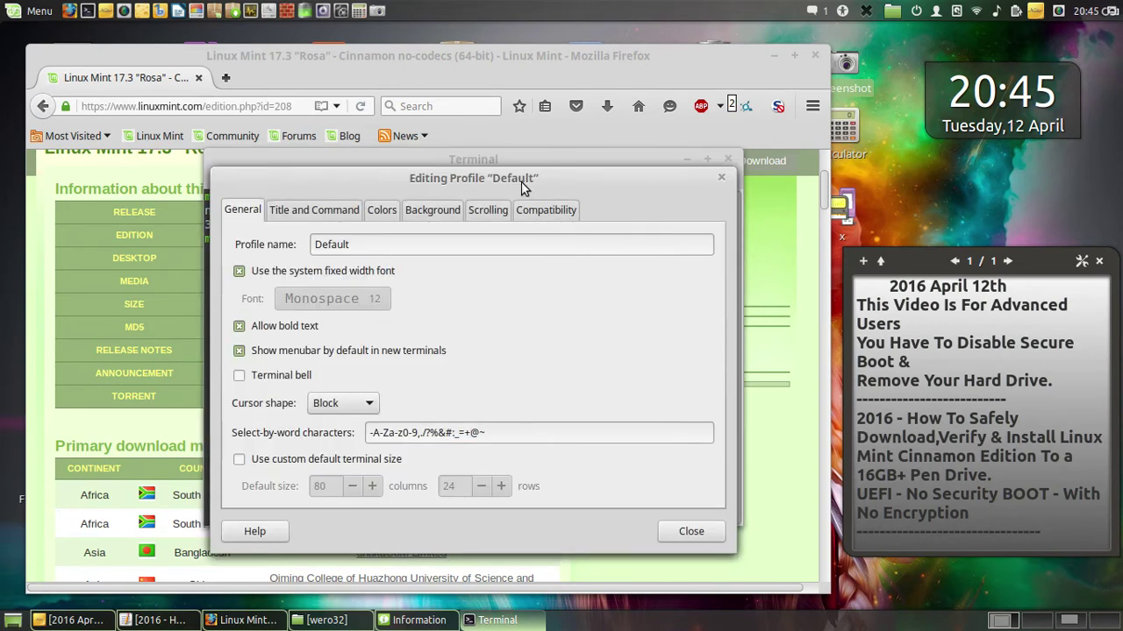
{"action": "left_click_drag", "start_coordinate": [524, 187], "coordinate": [972, 230]}
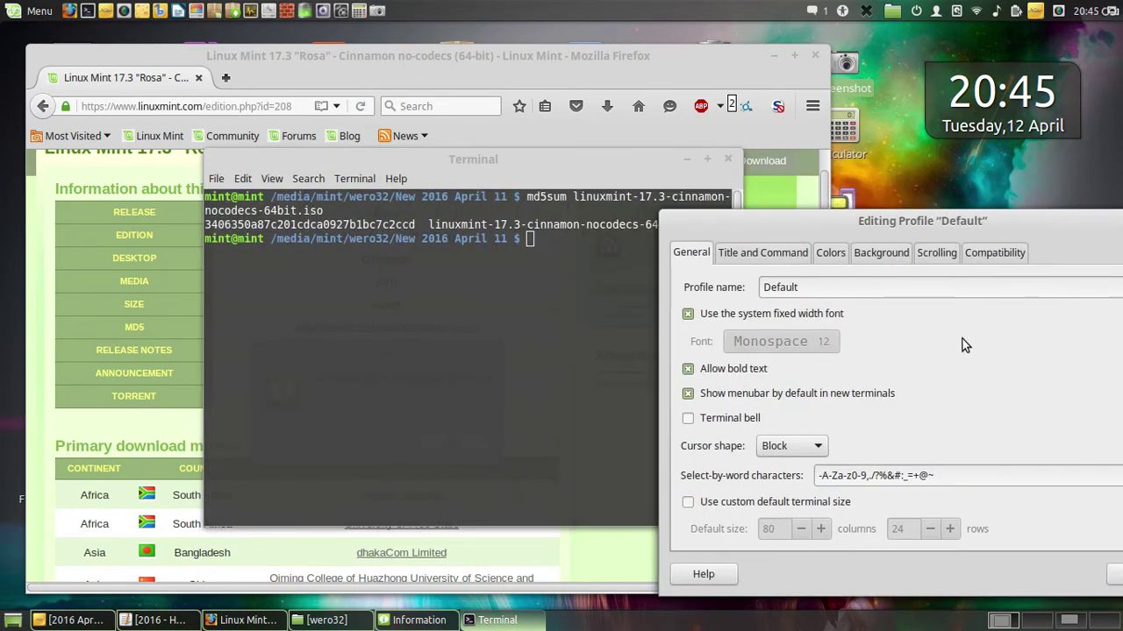
{"action": "left_click", "coordinate": [889, 256]}
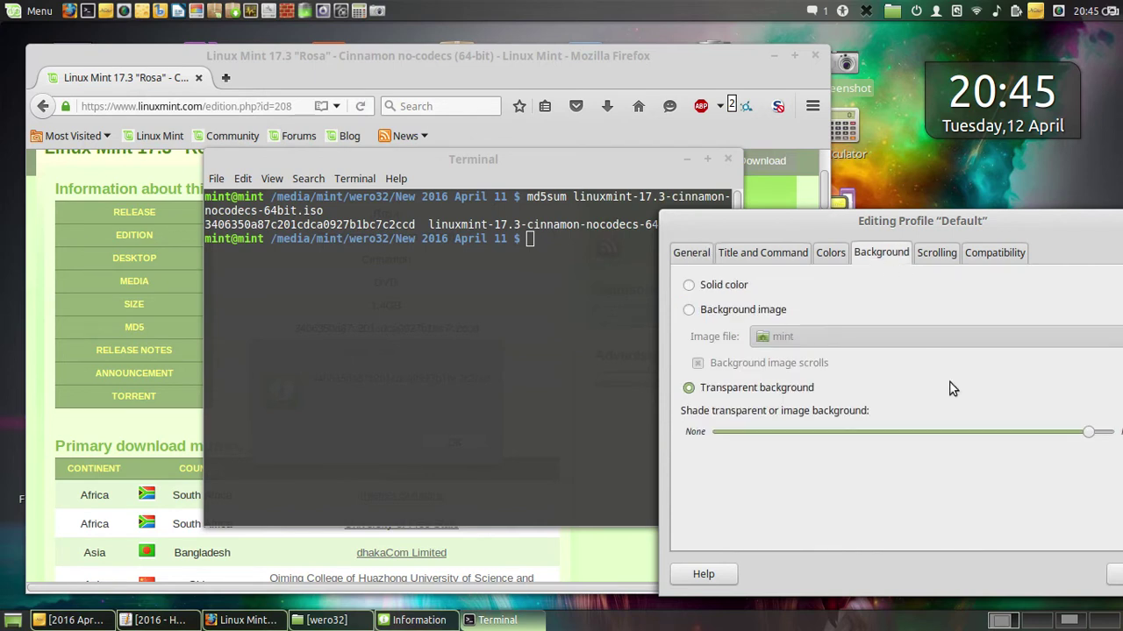
{"action": "left_click_drag", "start_coordinate": [1091, 434], "coordinate": [995, 432]}
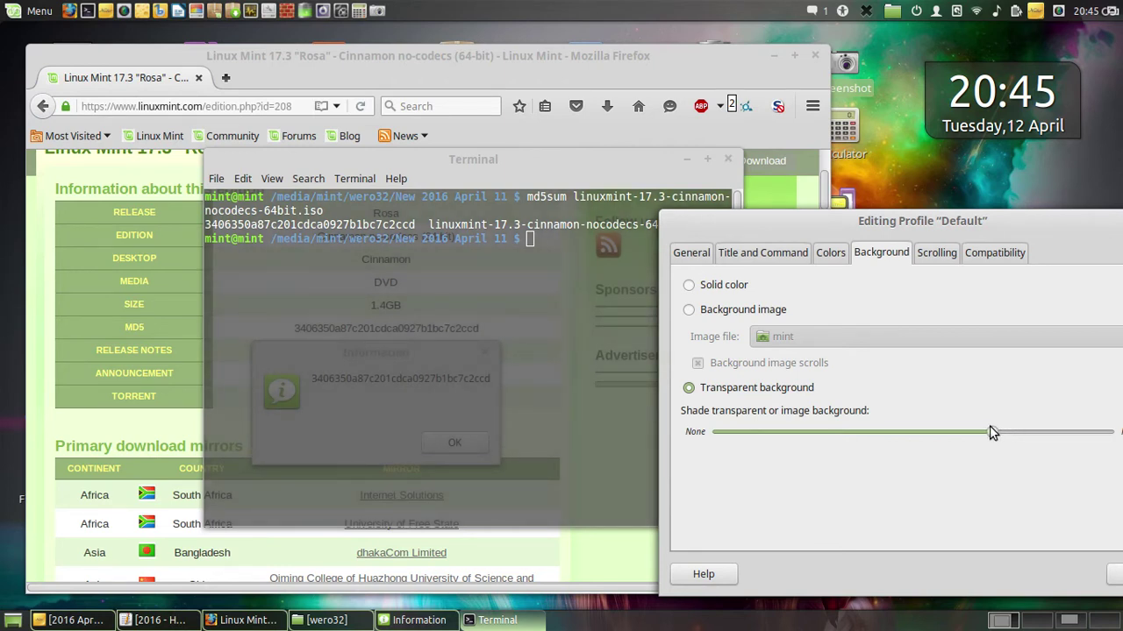
{"action": "left_click_drag", "start_coordinate": [1081, 233], "coordinate": [971, 367]}
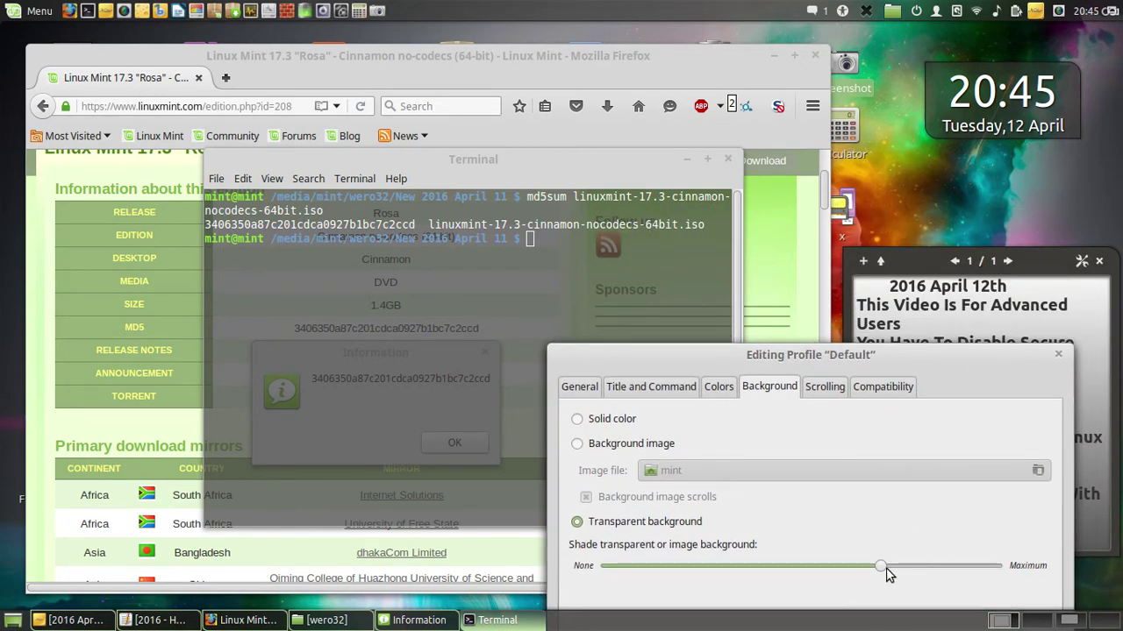
{"action": "left_click_drag", "start_coordinate": [885, 568], "coordinate": [786, 560]}
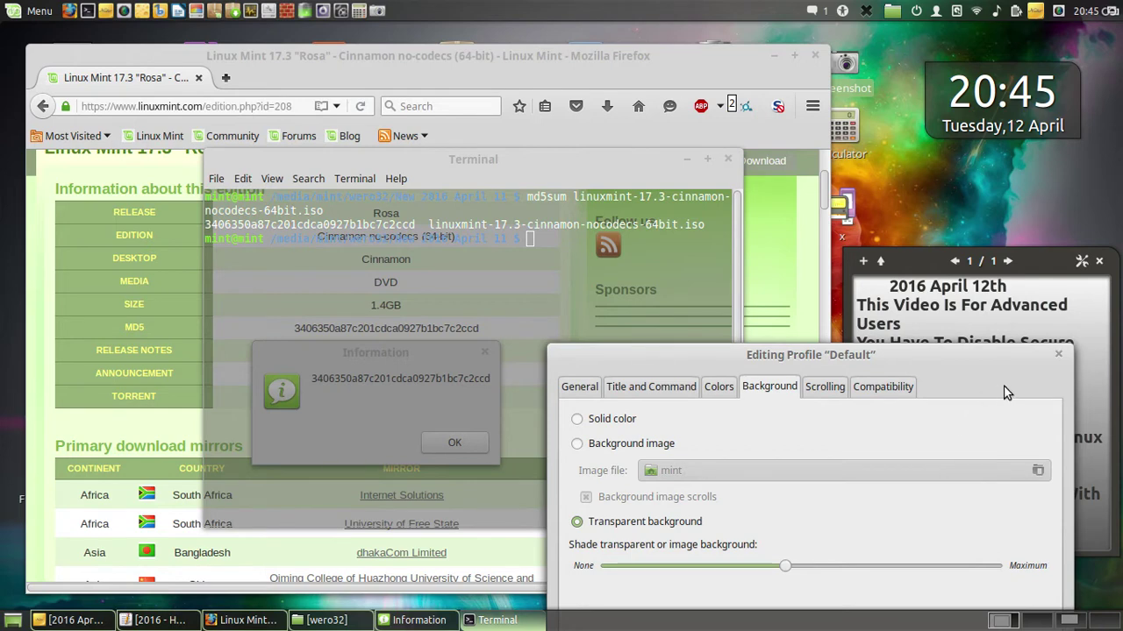
- Close the profile dialog, grab the whole screen after a 5-second delay and save the screenshot of the matching checksums in the Pen Drive folder
{"action": "left_click", "coordinate": [1058, 357]}
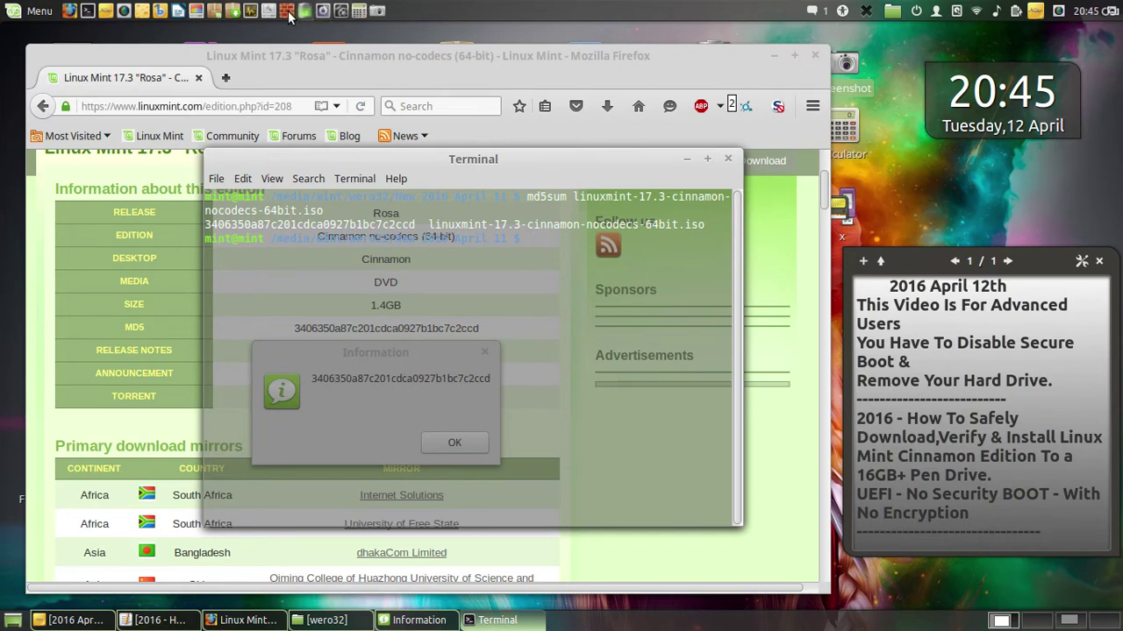
{"action": "left_click", "coordinate": [371, 15]}
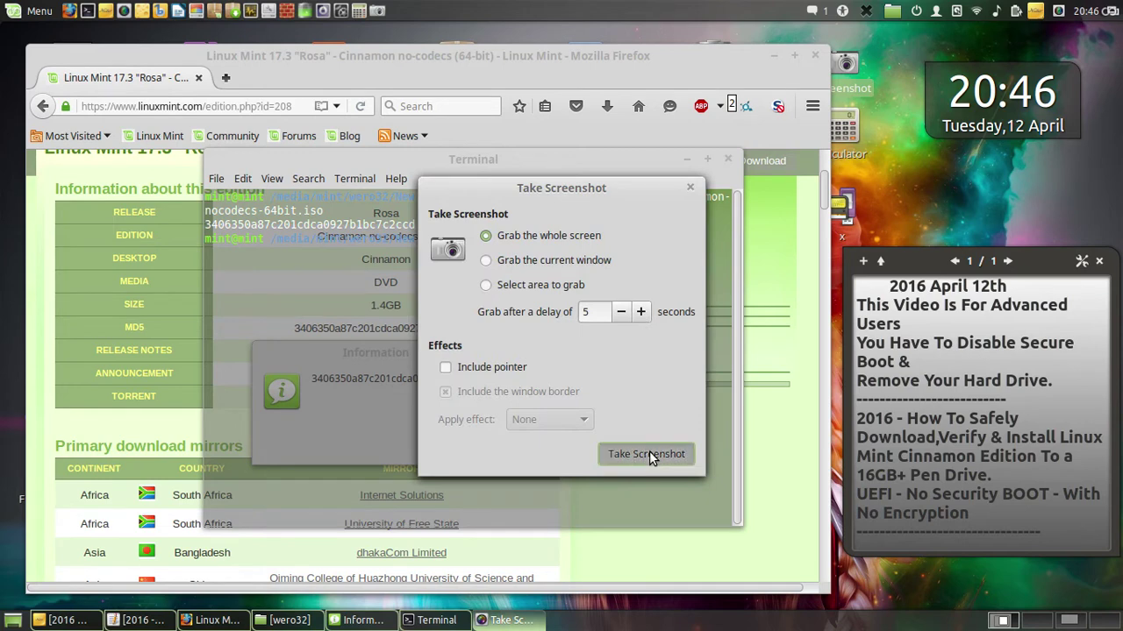
{"action": "left_click", "coordinate": [649, 451]}
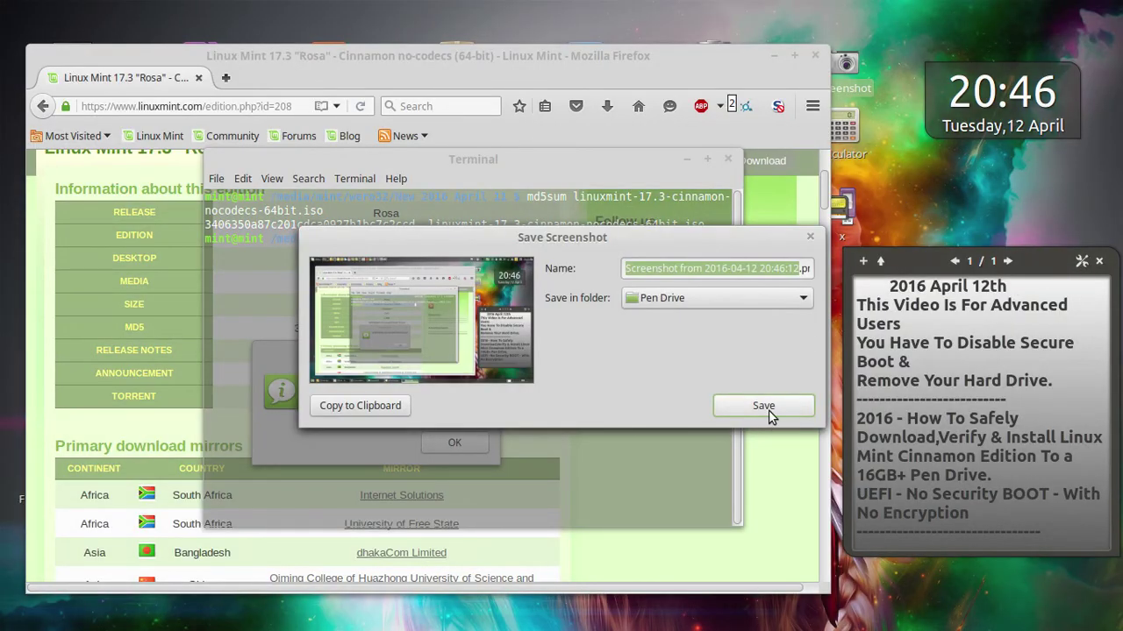
{"action": "left_click", "coordinate": [770, 412]}
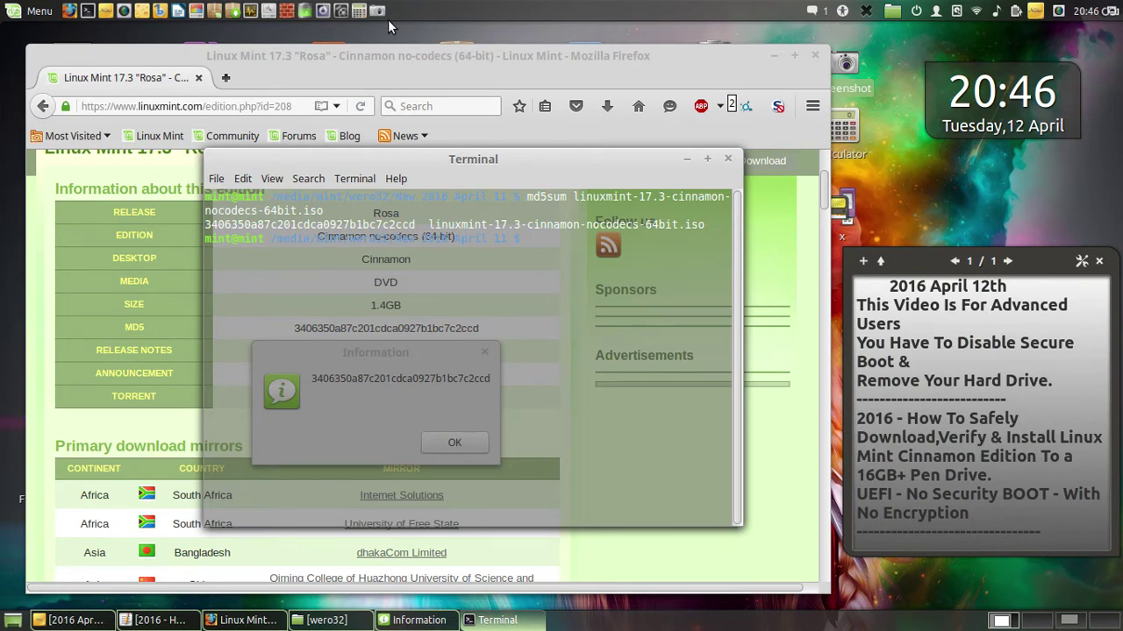
- Open a new tab in Firefox, acknowledge the New Tab update notice and allow the page's blocked scripts
{"action": "left_click", "coordinate": [564, 57]}
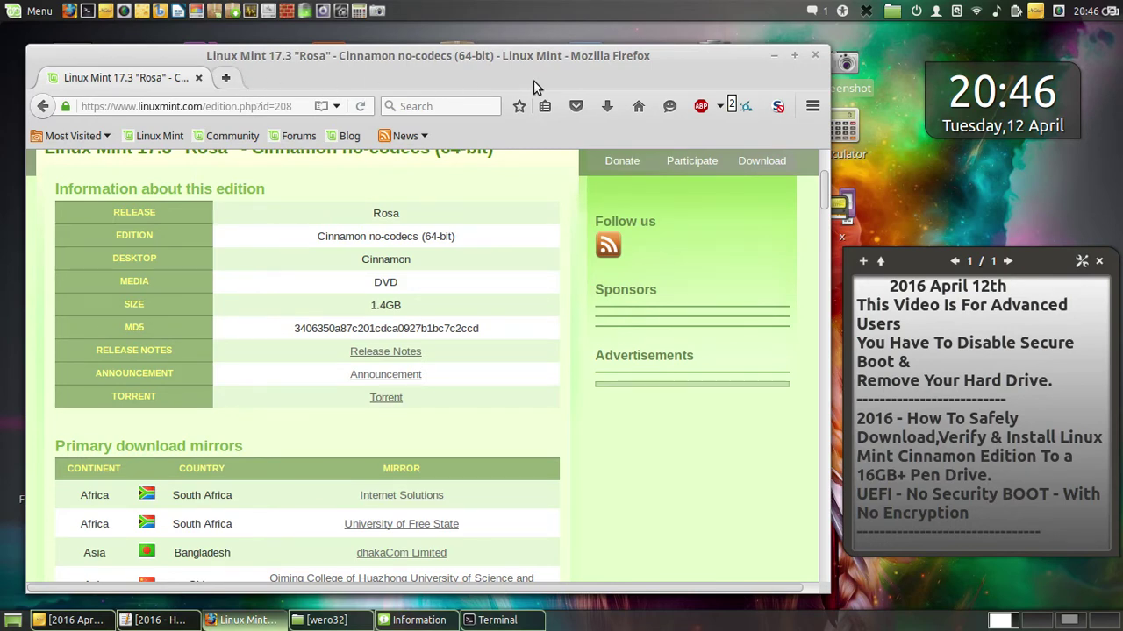
{"action": "key", "text": "ctrl+t"}
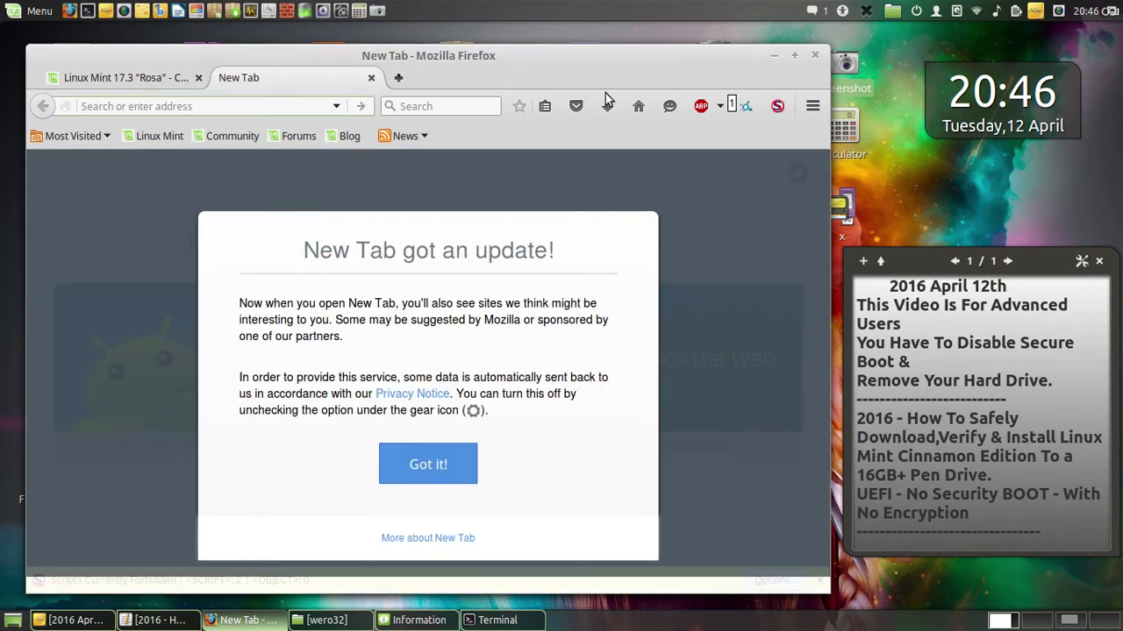
{"action": "left_click", "coordinate": [456, 459]}
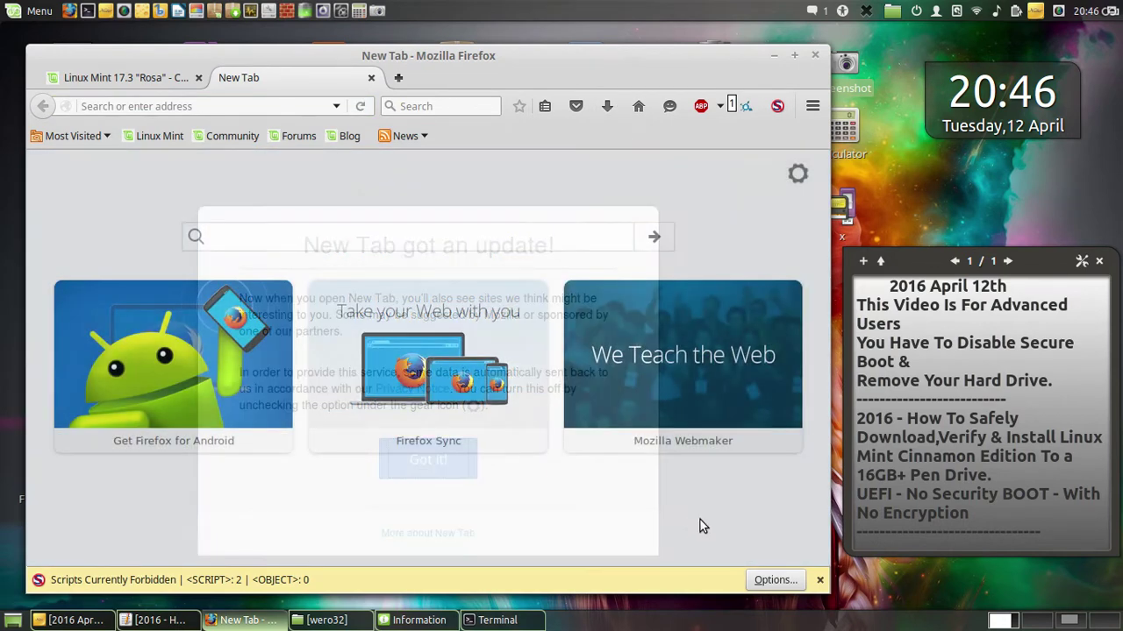
{"action": "left_click", "coordinate": [763, 577]}
{"action": "left_click", "coordinate": [783, 539]}
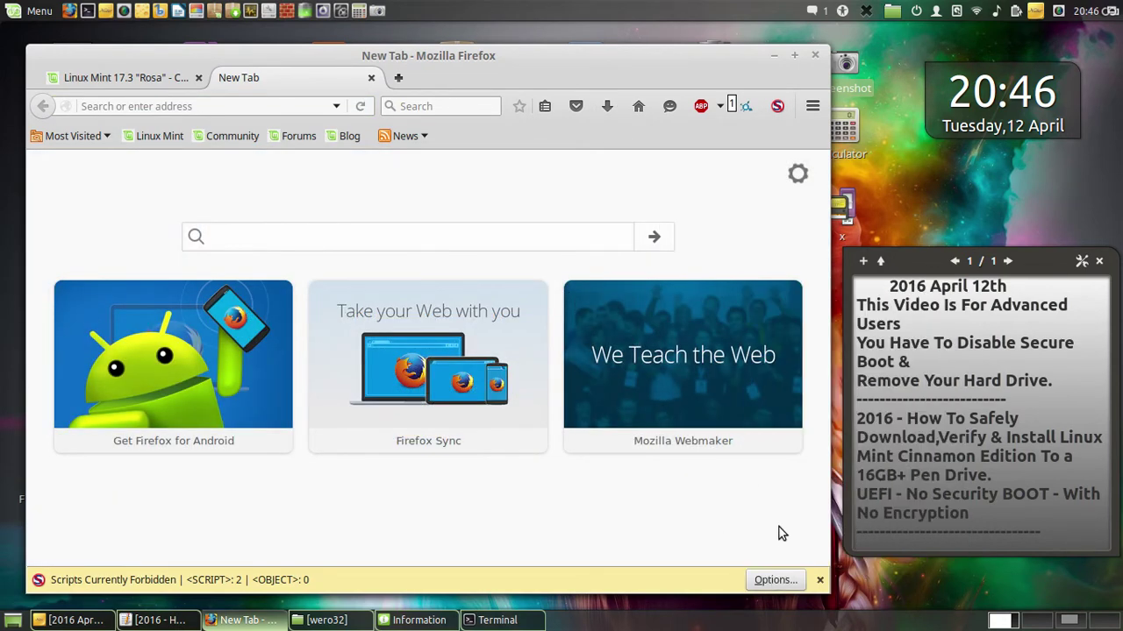
- Open Firefox's Add-ons Manager and maximise the browser window
{"action": "left_click", "coordinate": [810, 107]}
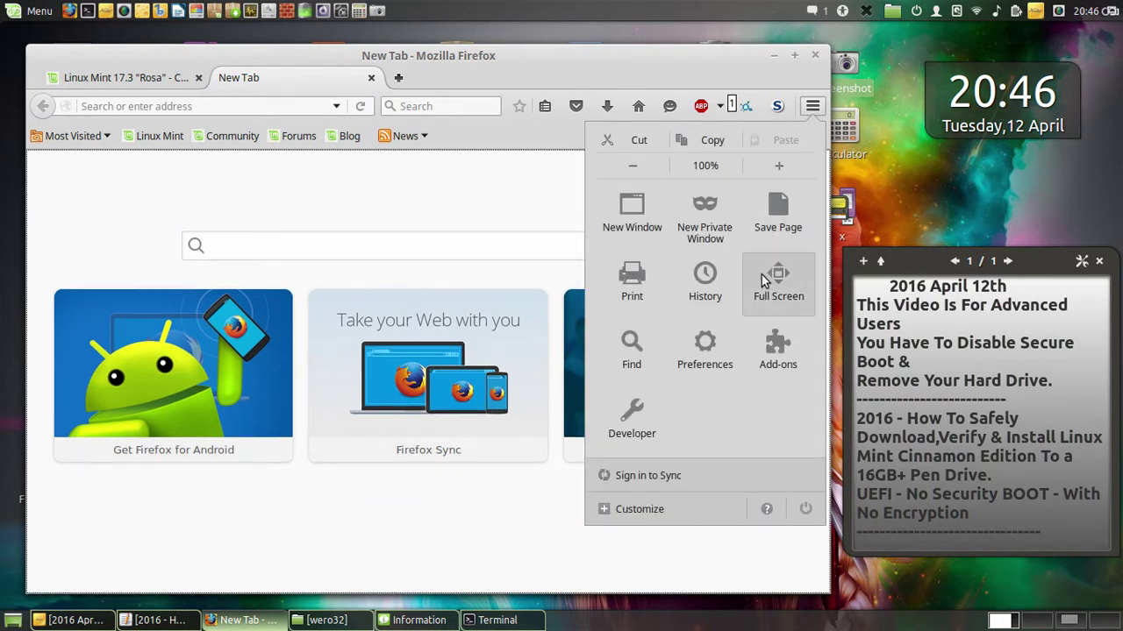
{"action": "left_click", "coordinate": [758, 347]}
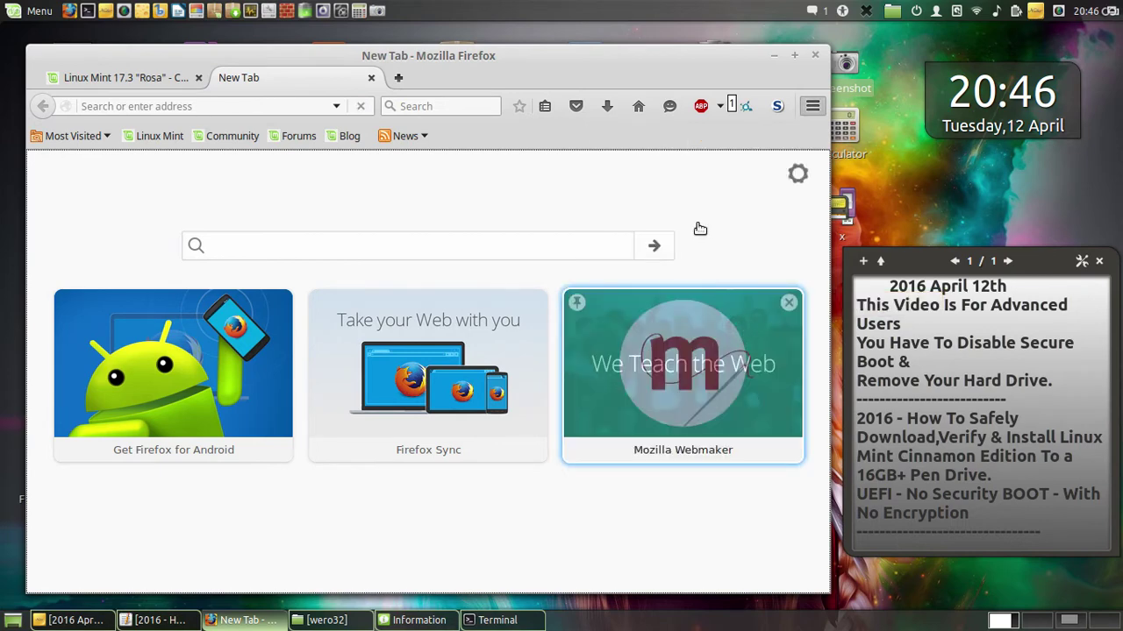
{"action": "left_click", "coordinate": [792, 57]}
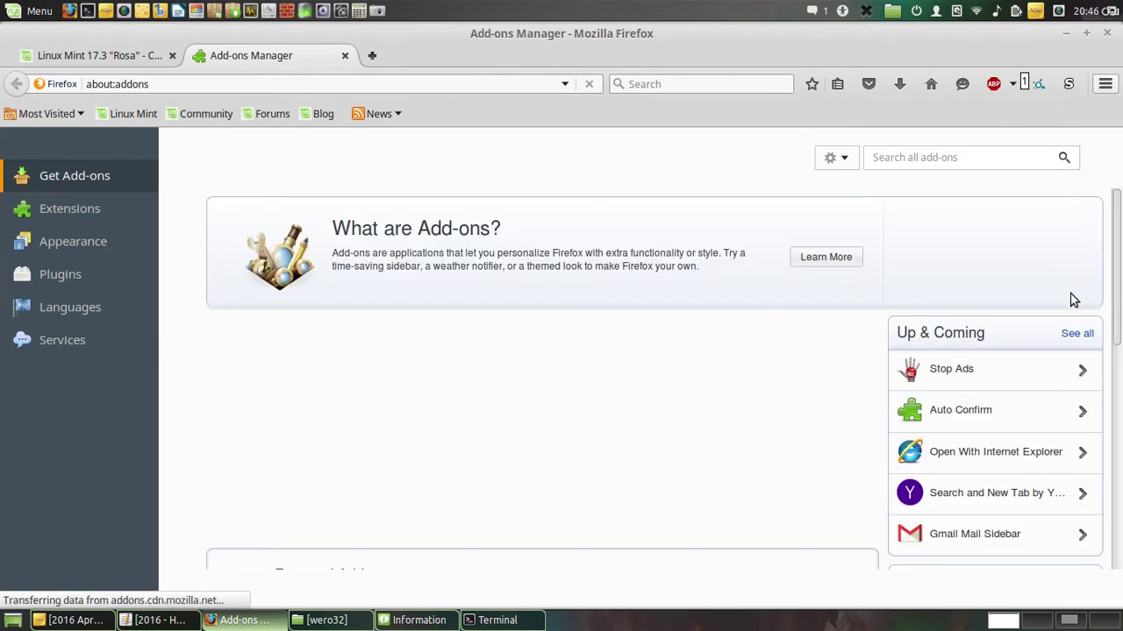
- Try to search all add-ons for DIAL in the Add-ons Manager
{"action": "left_click", "coordinate": [970, 158]}
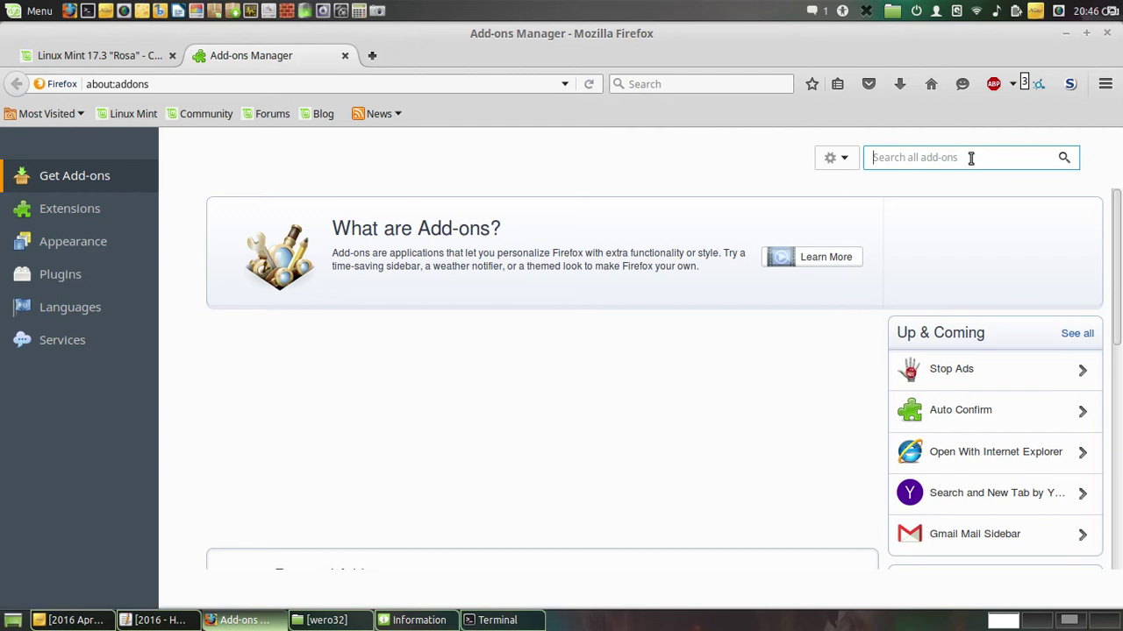
{"action": "type", "text": "F"}
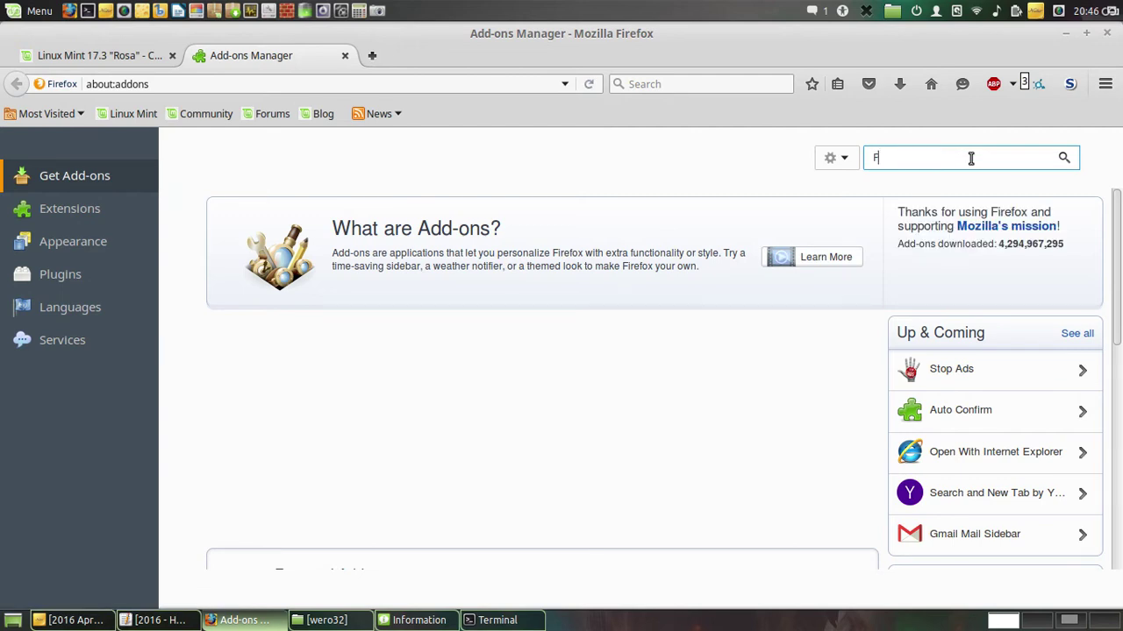
{"action": "type", "text": "V"}
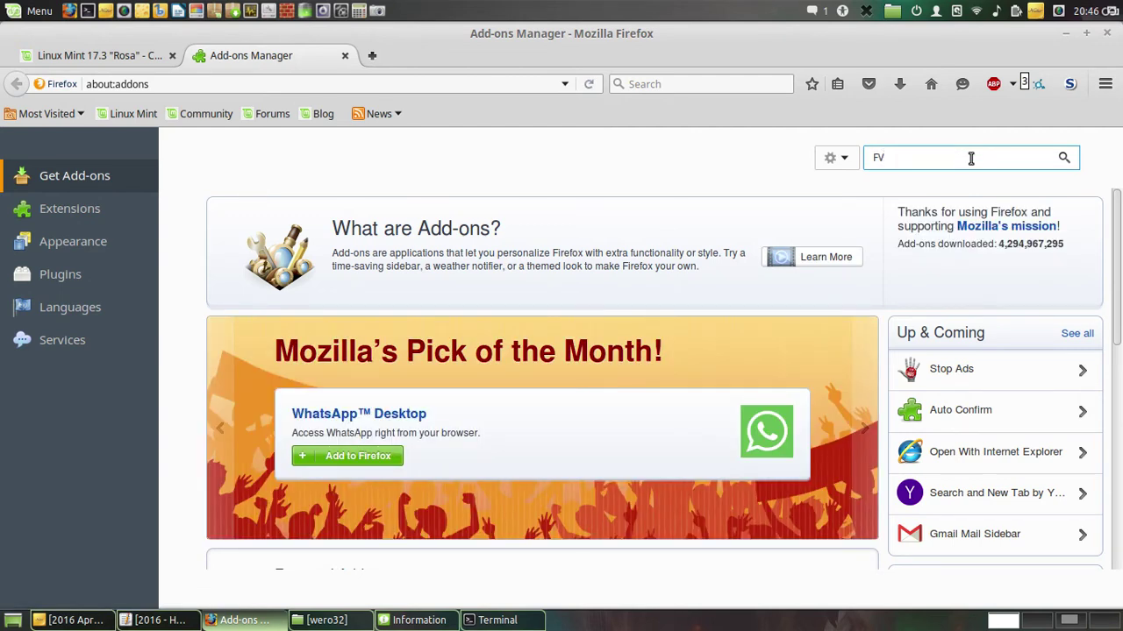
{"action": "type", "text": "W"}
{"action": "key", "text": "BackSpace"}
{"action": "key", "text": "BackSpace"}
{"action": "key", "text": "BackSpace"}
{"action": "type", "text": "DIAL"}
- Open the full Up & Coming extensions list and search the Mozilla add-ons site for DIAL
{"action": "left_click", "coordinate": [1085, 333]}
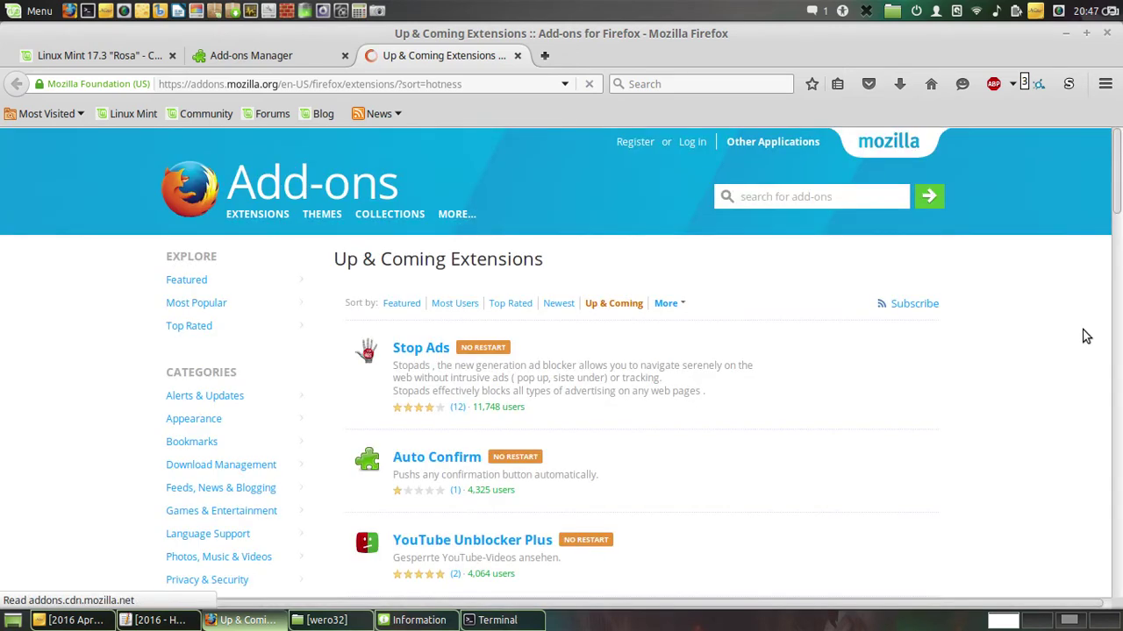
{"action": "left_click", "coordinate": [873, 197]}
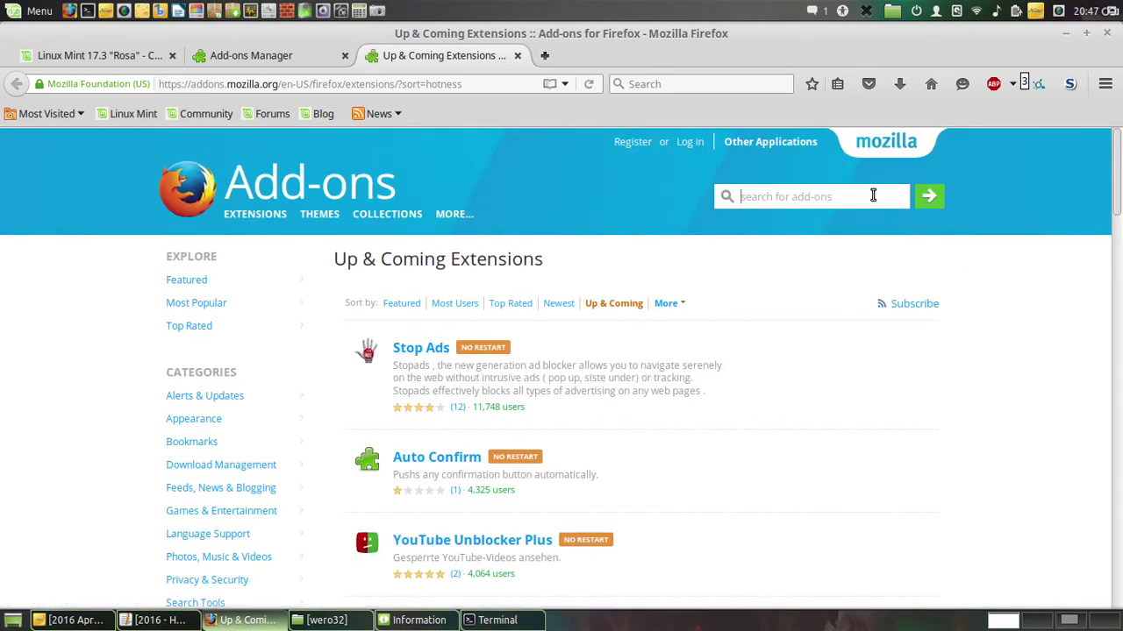
{"action": "type", "text": "DIAL"}
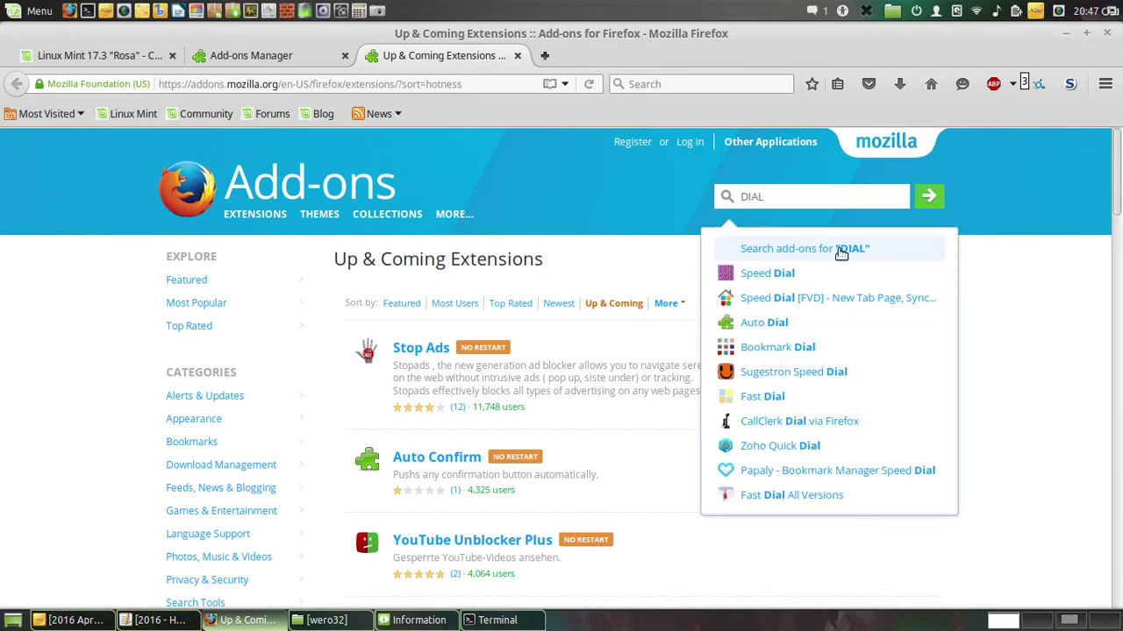
- Install the Speed Dial [FVD] - New Tab Page, Sync... add-on from its page and restart Firefox
{"action": "left_click", "coordinate": [793, 302]}
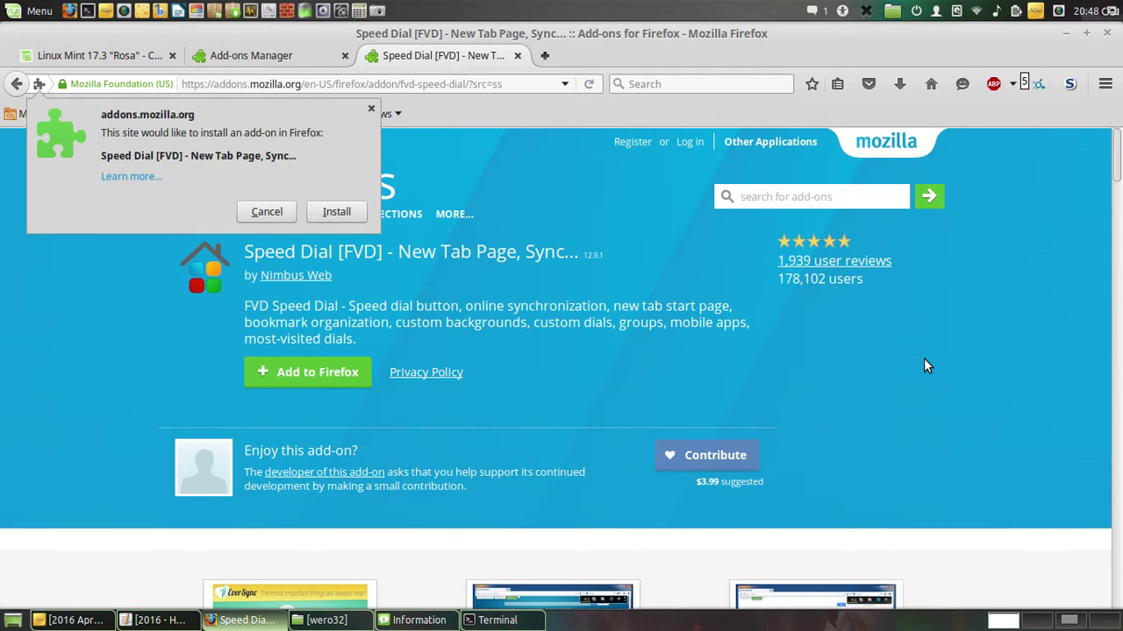
{"action": "left_click", "coordinate": [328, 210]}
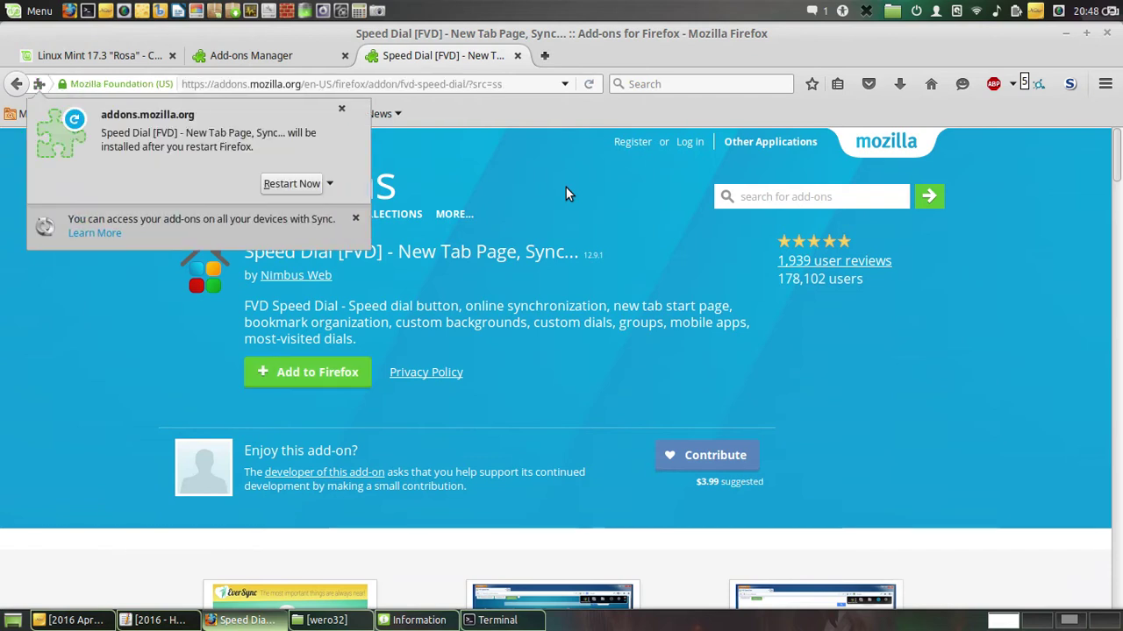
{"action": "left_click", "coordinate": [282, 184]}
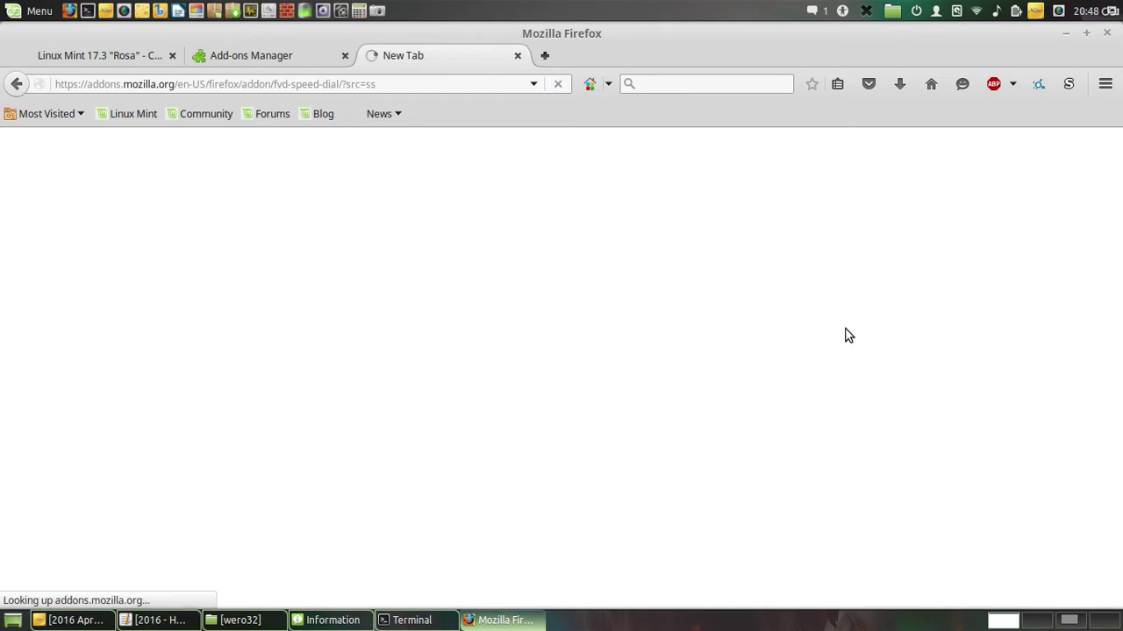
- Minimise the browser, grab the whole screen after a 5-second delay and save the screenshot of both MD5 results in the Pen Drive folder
{"action": "left_click", "coordinate": [1066, 32]}
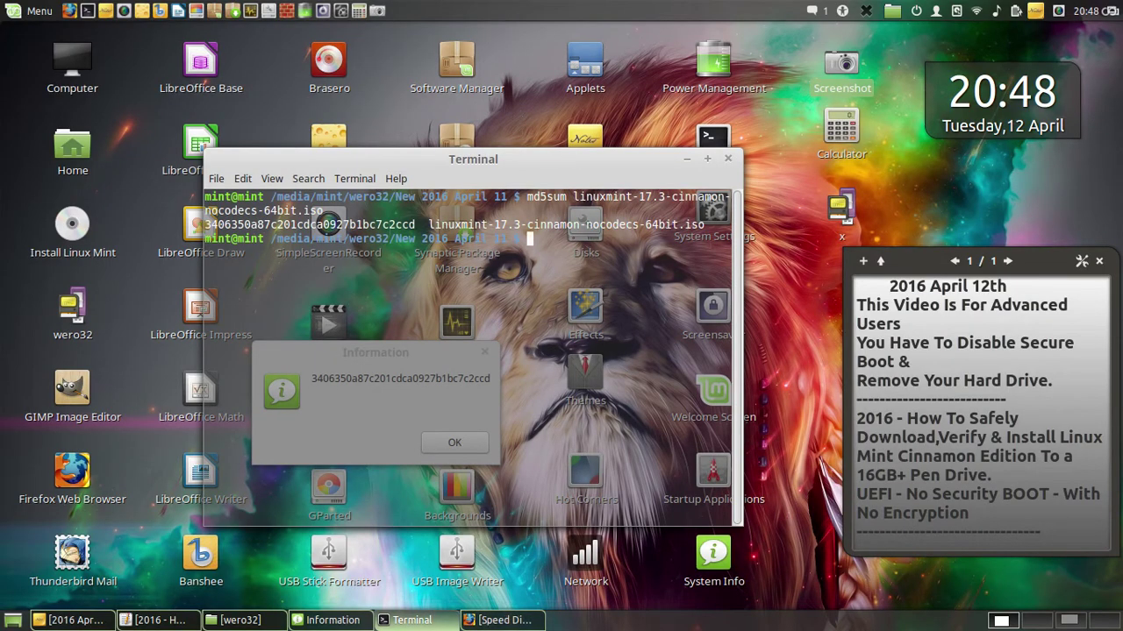
{"action": "left_click", "coordinate": [615, 37]}
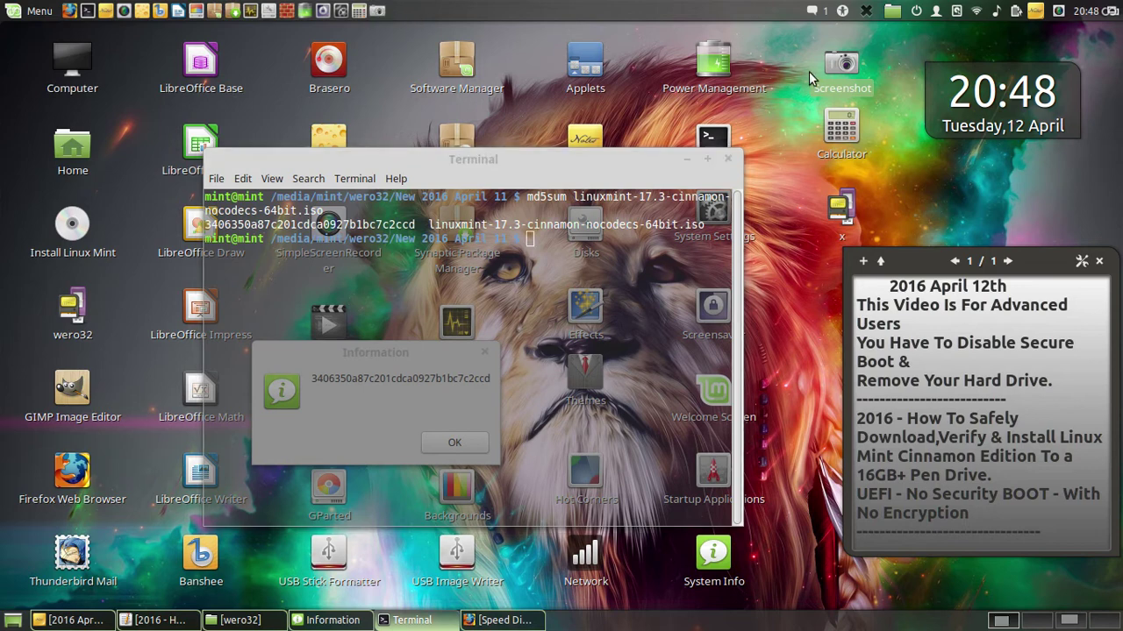
{"action": "double_click", "coordinate": [875, 88]}
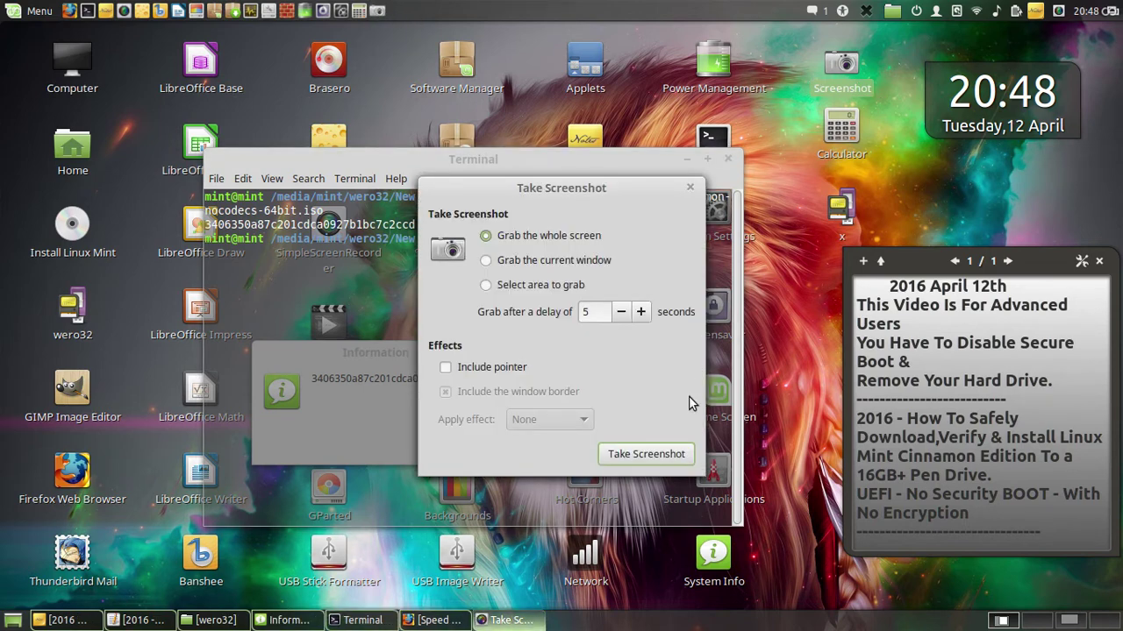
{"action": "left_click", "coordinate": [646, 454]}
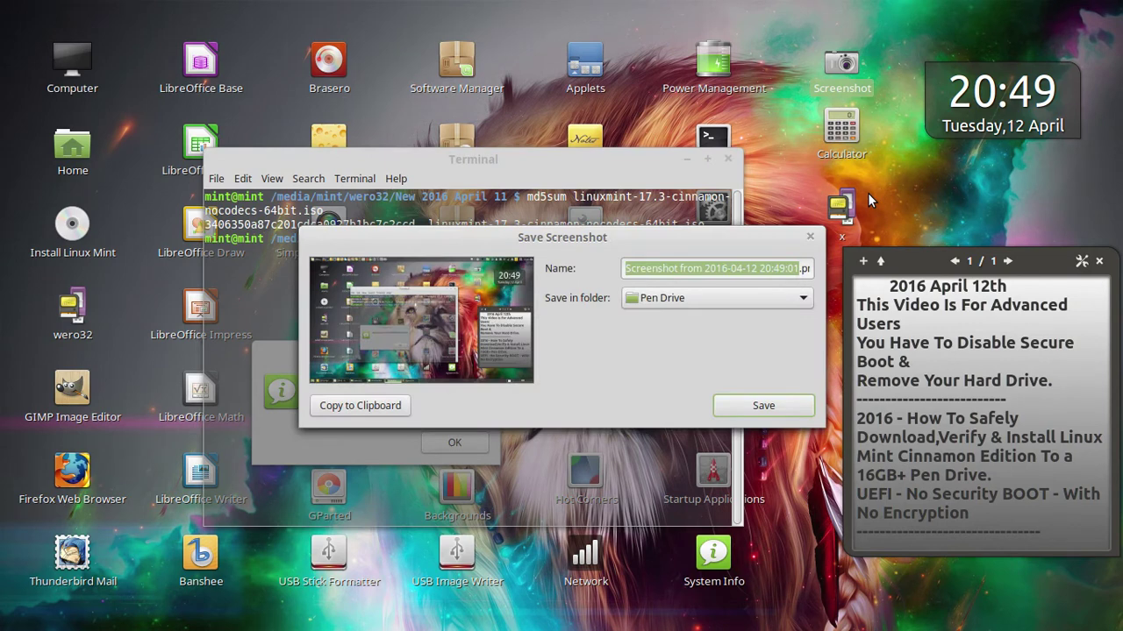
{"action": "left_click", "coordinate": [771, 408]}
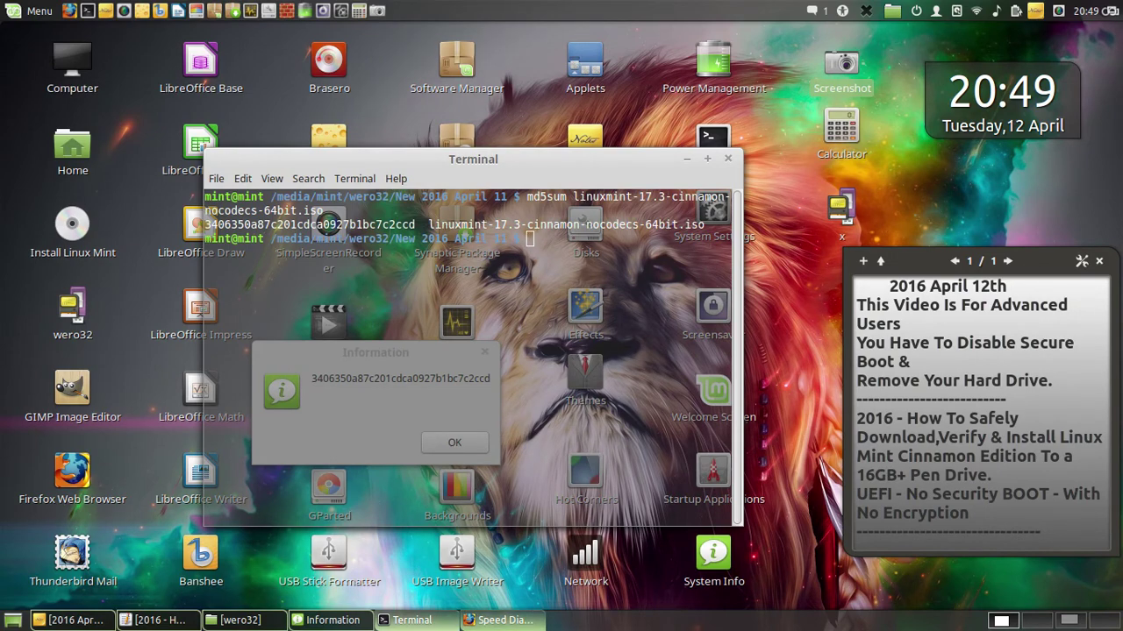
- Return to Firefox, close the add-on's page and open the FVD Speed Dial page
{"action": "left_click", "coordinate": [505, 621]}
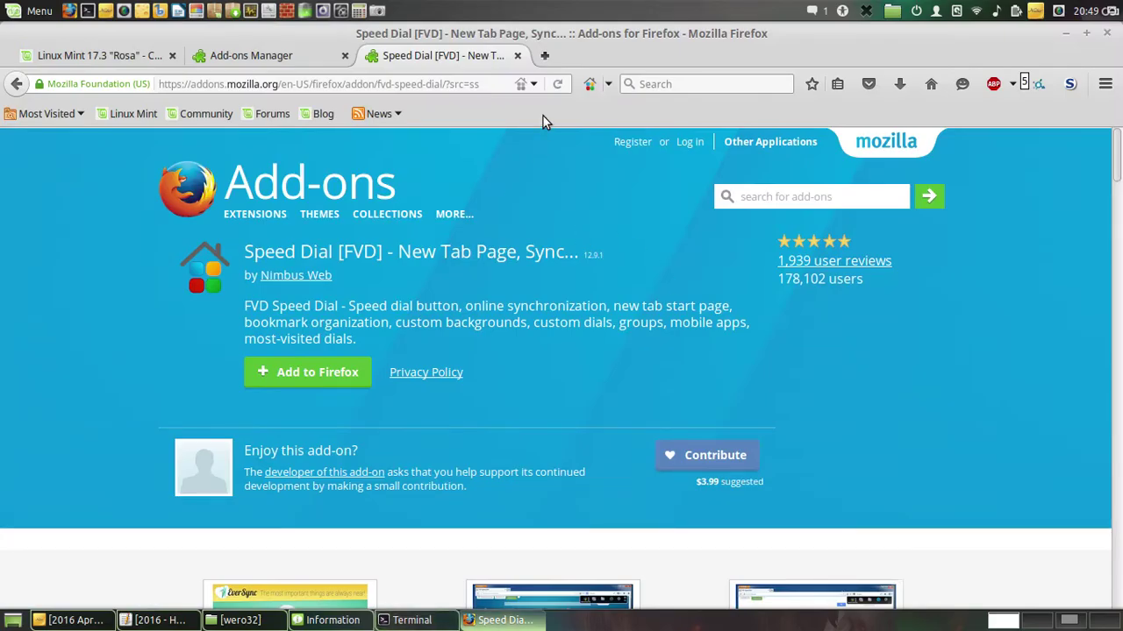
{"action": "left_click", "coordinate": [517, 55]}
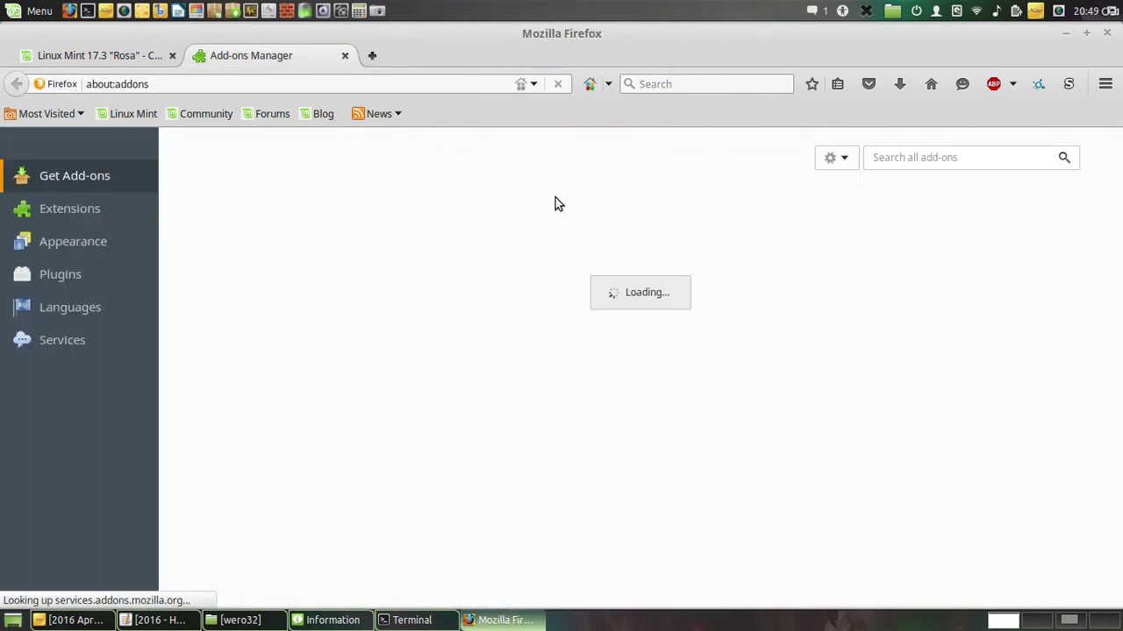
{"action": "left_click", "coordinate": [590, 85]}
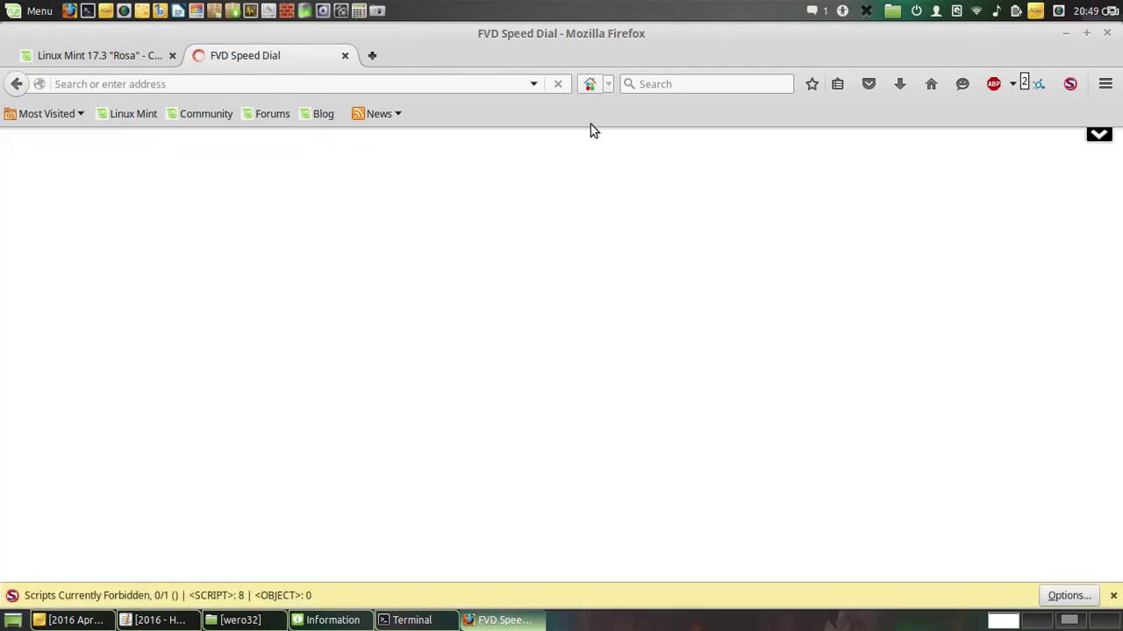
- Allow all scripts on the FVD Speed Dial page and acknowledge the note about disabling it in new tabs
{"action": "left_click", "coordinate": [1061, 598]}
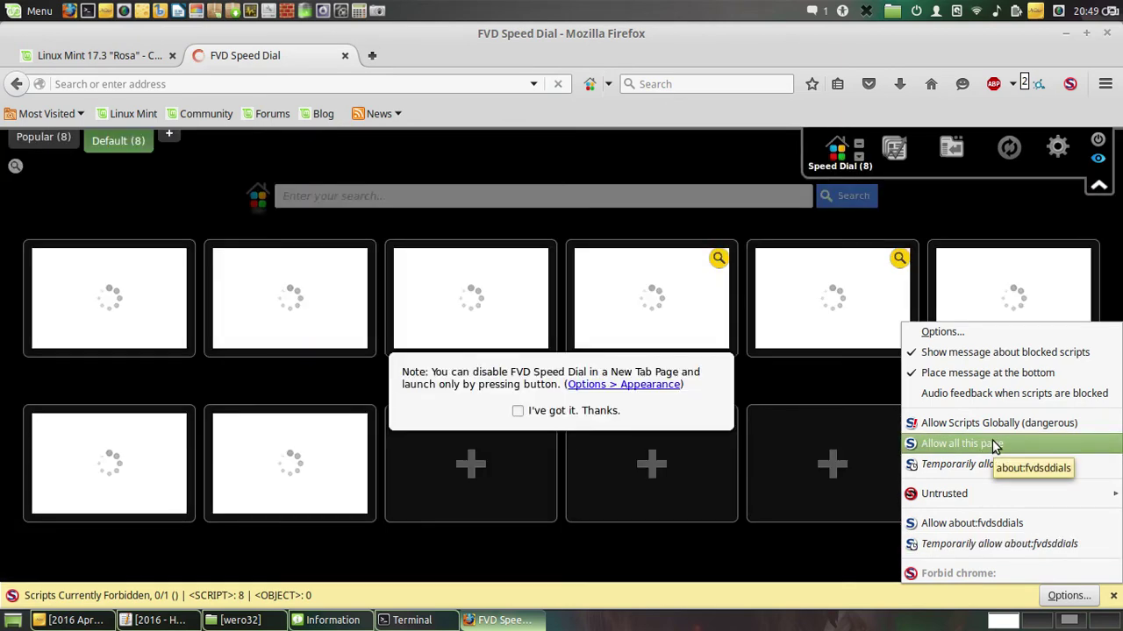
{"action": "left_click", "coordinate": [949, 455]}
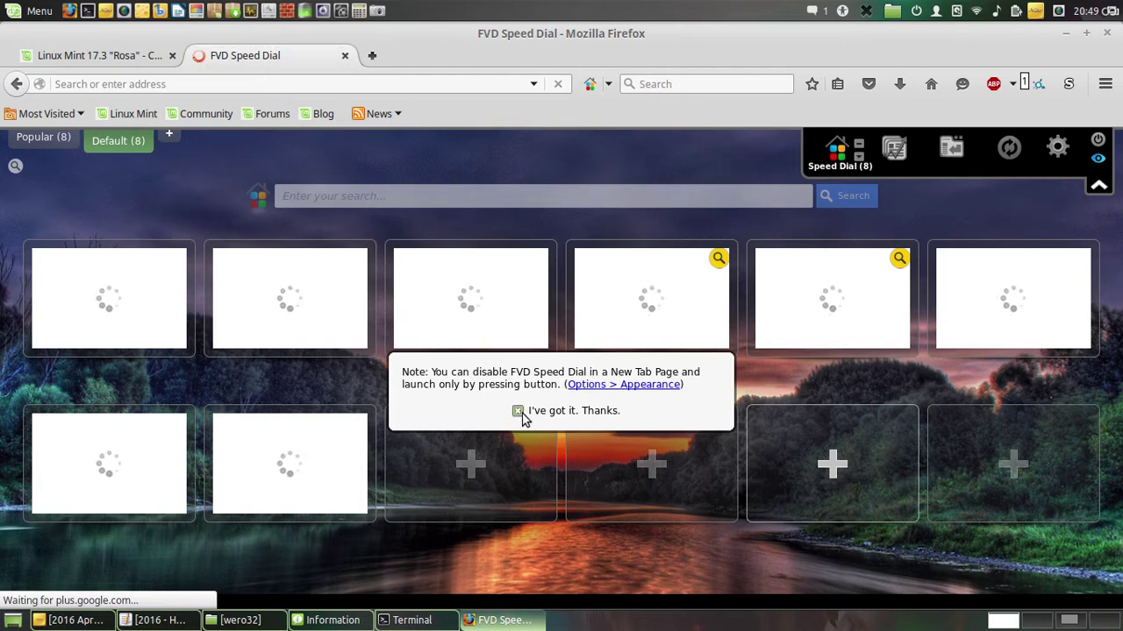
{"action": "left_click", "coordinate": [1096, 184]}
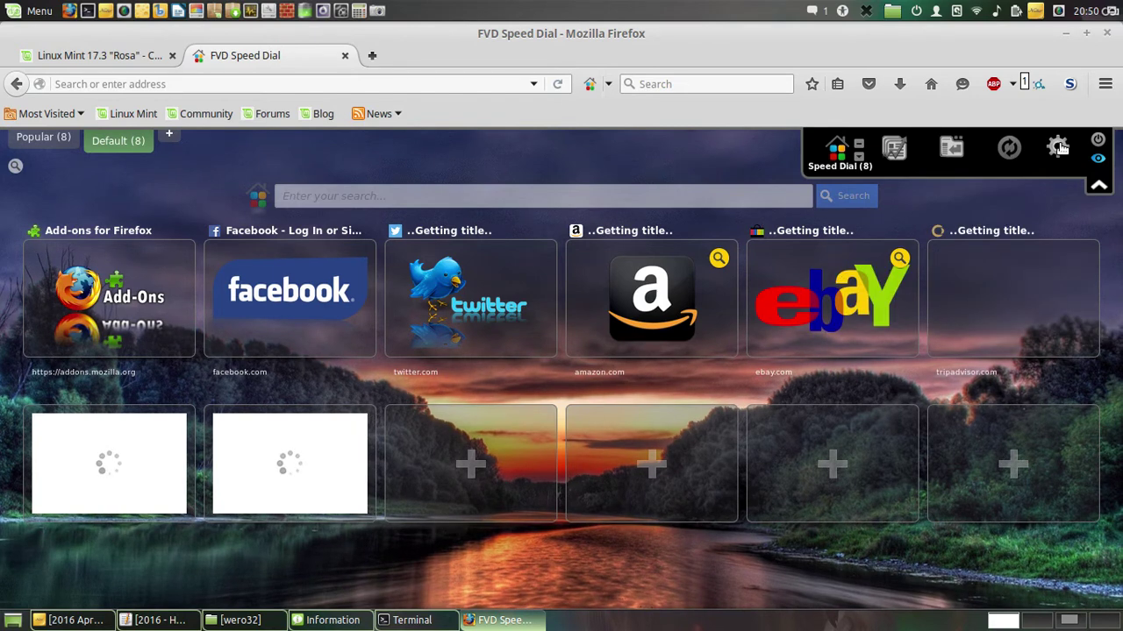
- Start a backup import in the Speed Dial settings and choose the exported dials file from New 2016 April 11/Documents on wero32
{"action": "left_click", "coordinate": [1058, 148]}
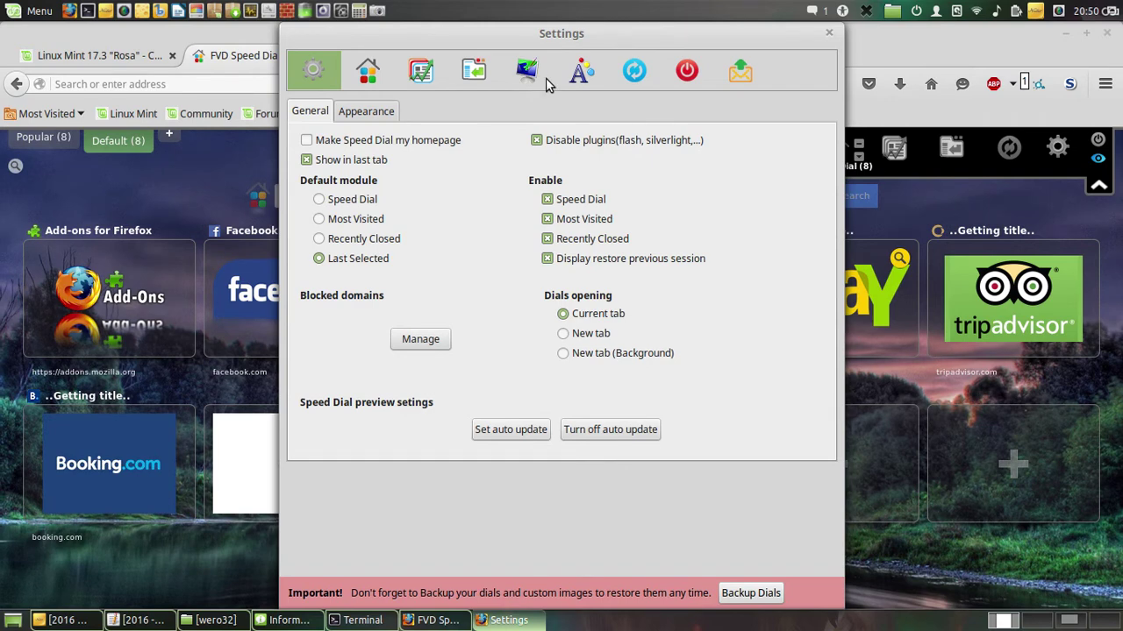
{"action": "left_click", "coordinate": [633, 88]}
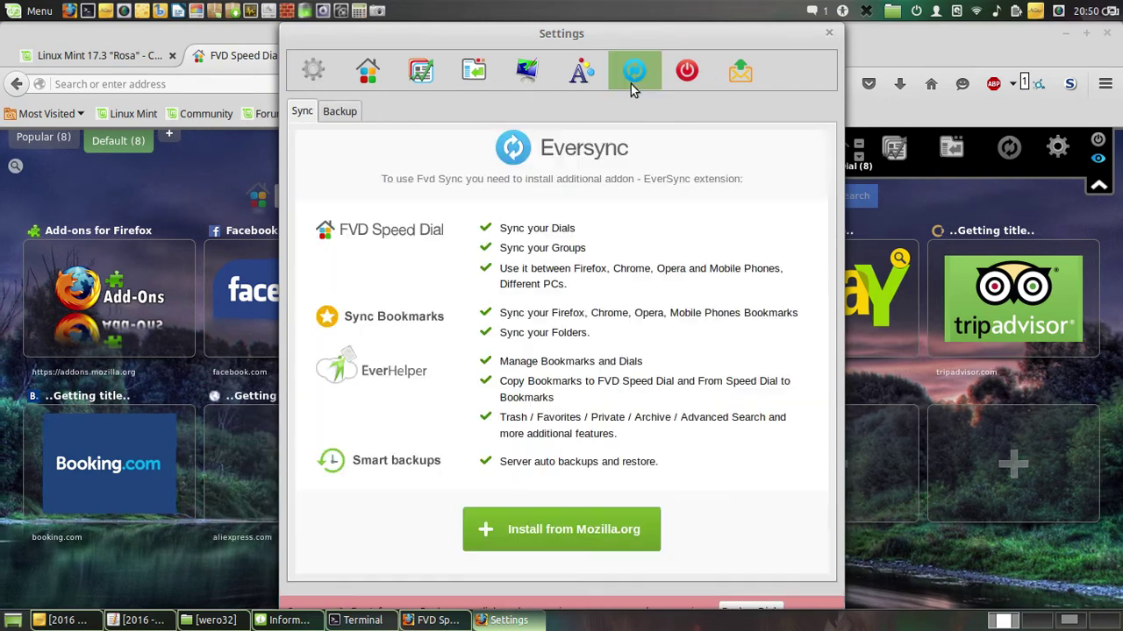
{"action": "left_click", "coordinate": [340, 112]}
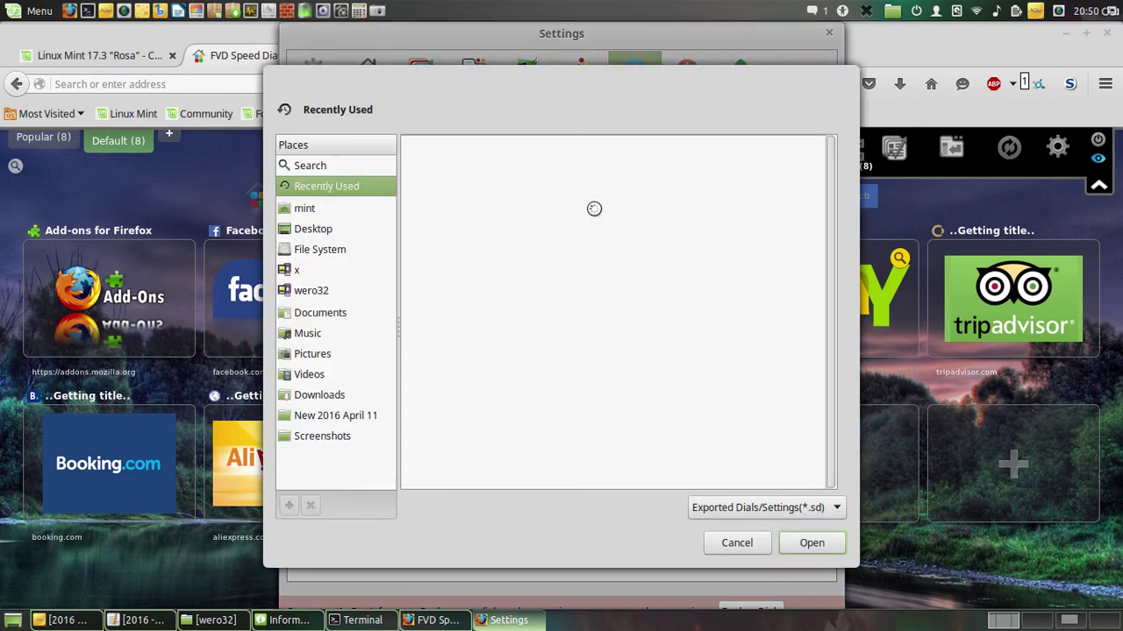
{"action": "left_click", "coordinate": [314, 291]}
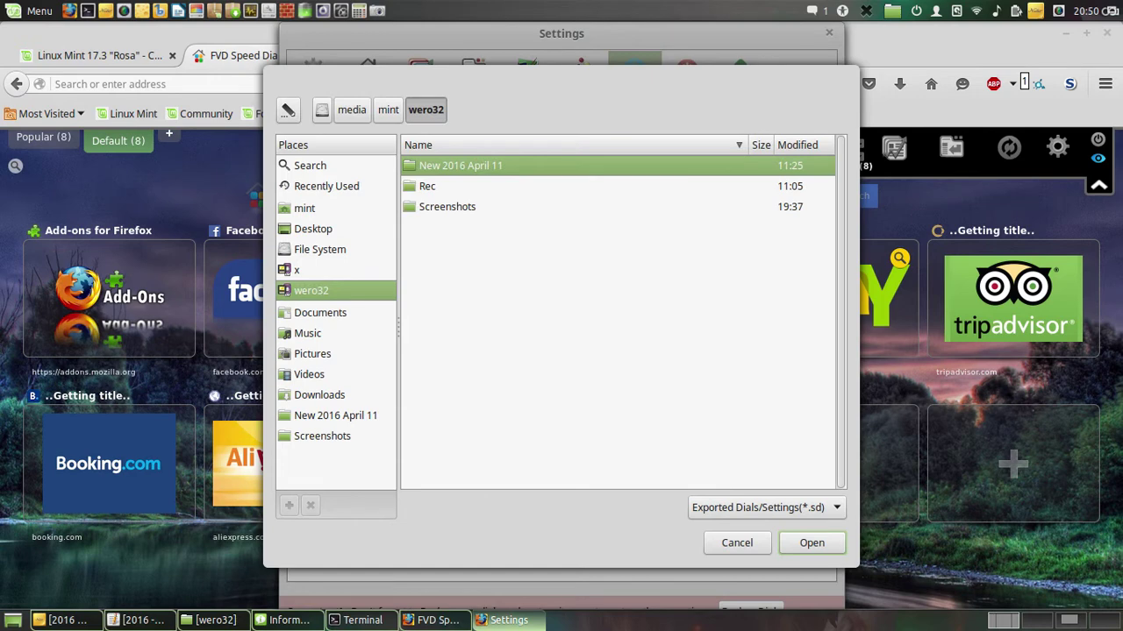
{"action": "key", "text": "Return"}
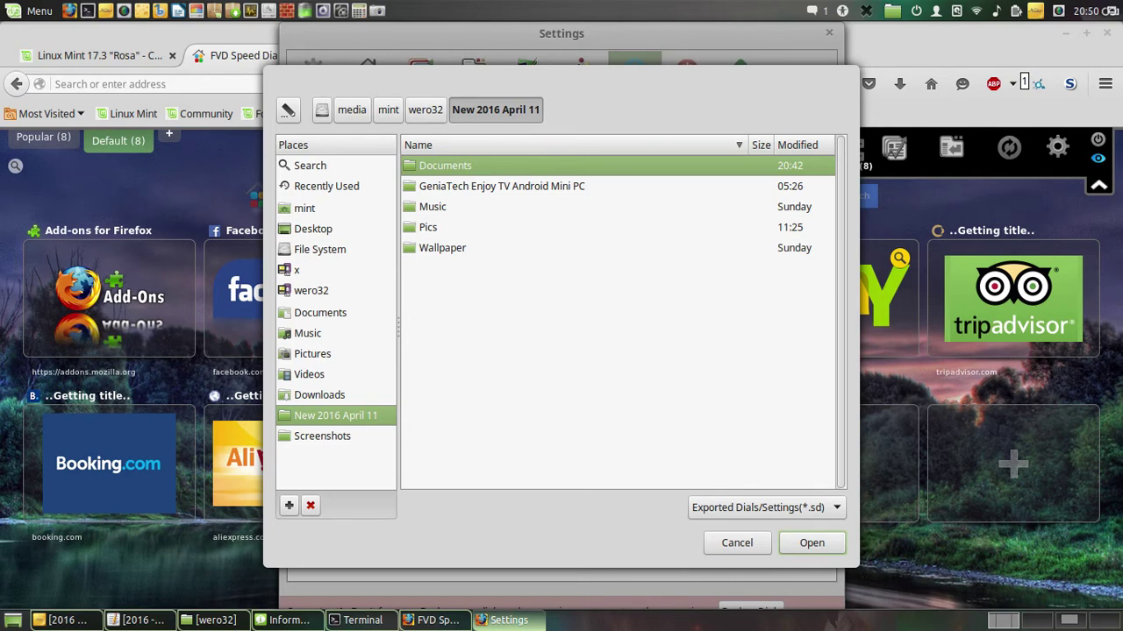
{"action": "key", "text": "Return"}
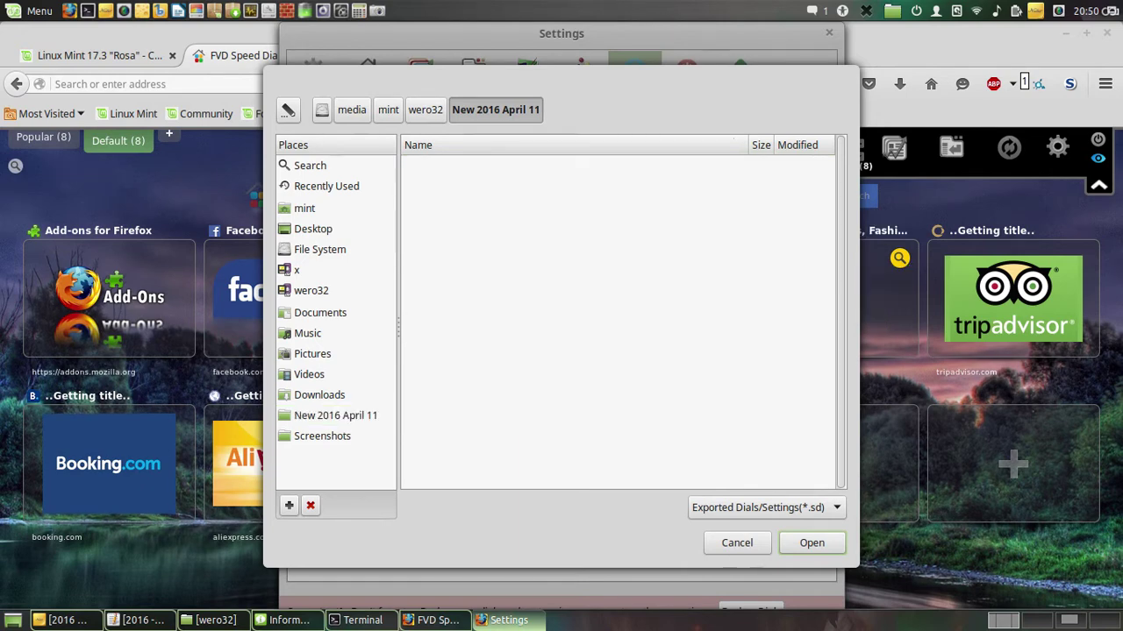
{"action": "key", "text": "Return"}
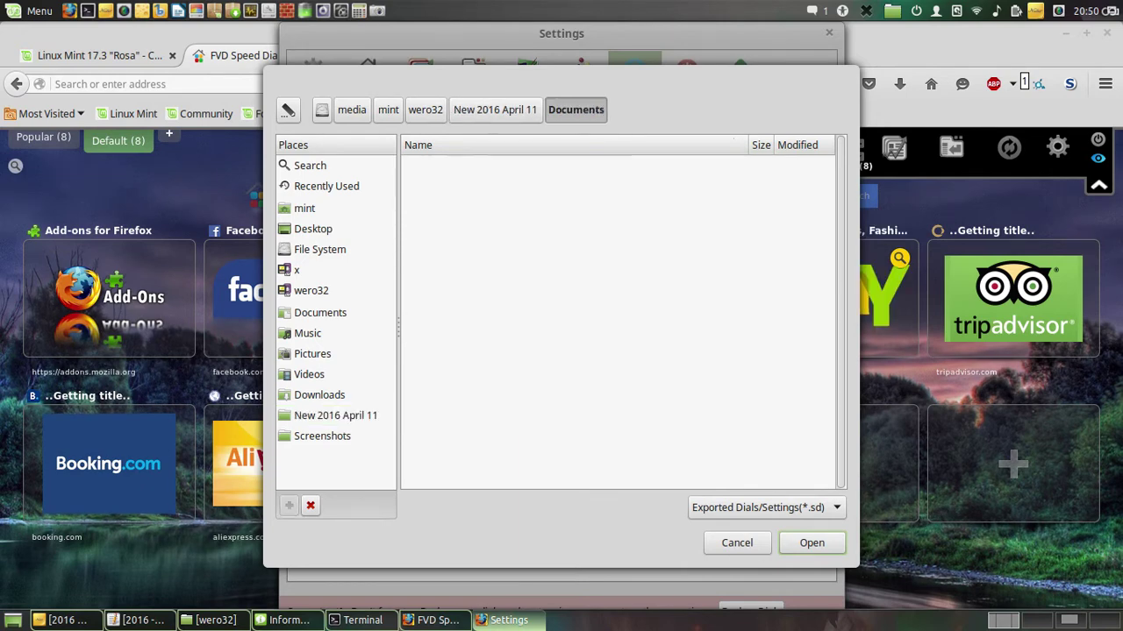
{"action": "key", "text": "Return"}
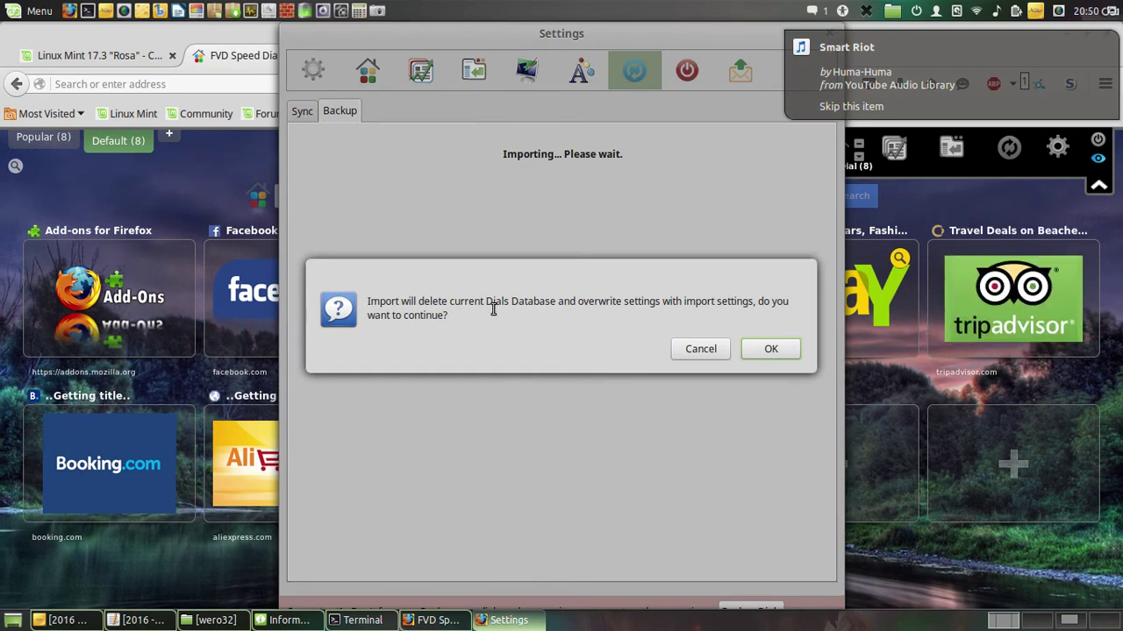
- Agree to overwrite the current dials database and settings with the import, acknowledge its completion and close the settings
{"action": "left_click", "coordinate": [745, 355]}
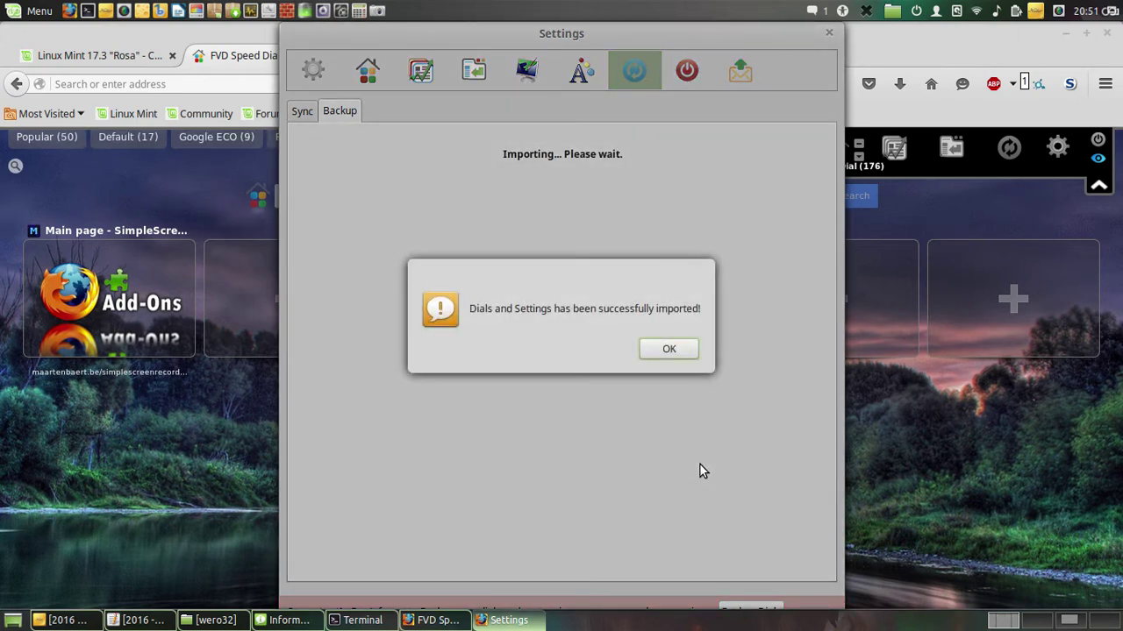
{"action": "left_click", "coordinate": [682, 353]}
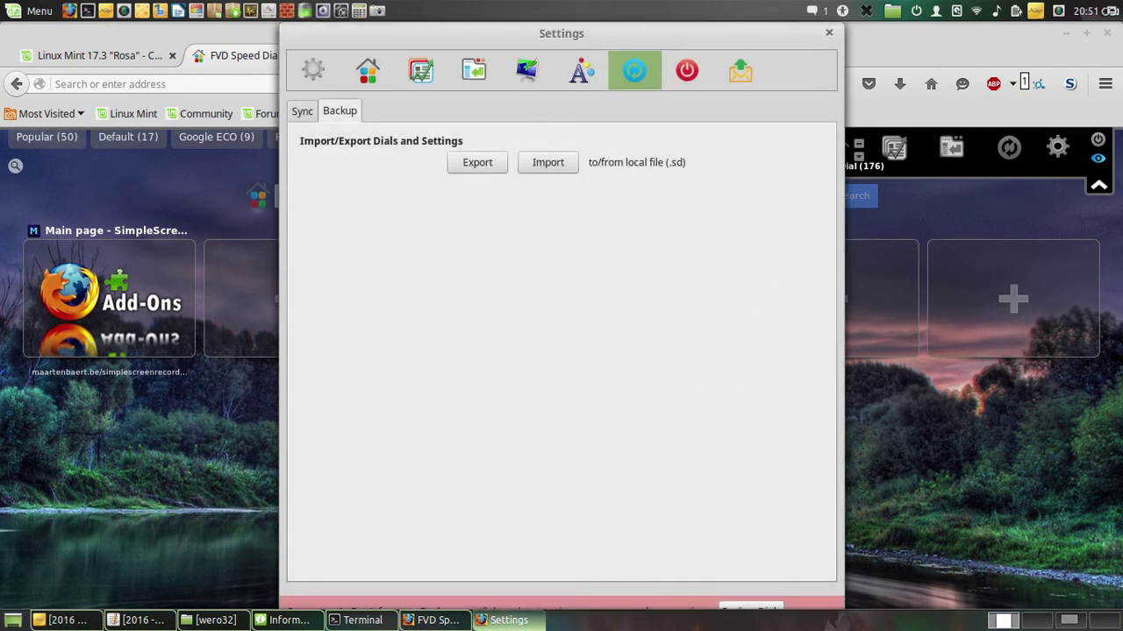
{"action": "key", "text": "Escape"}
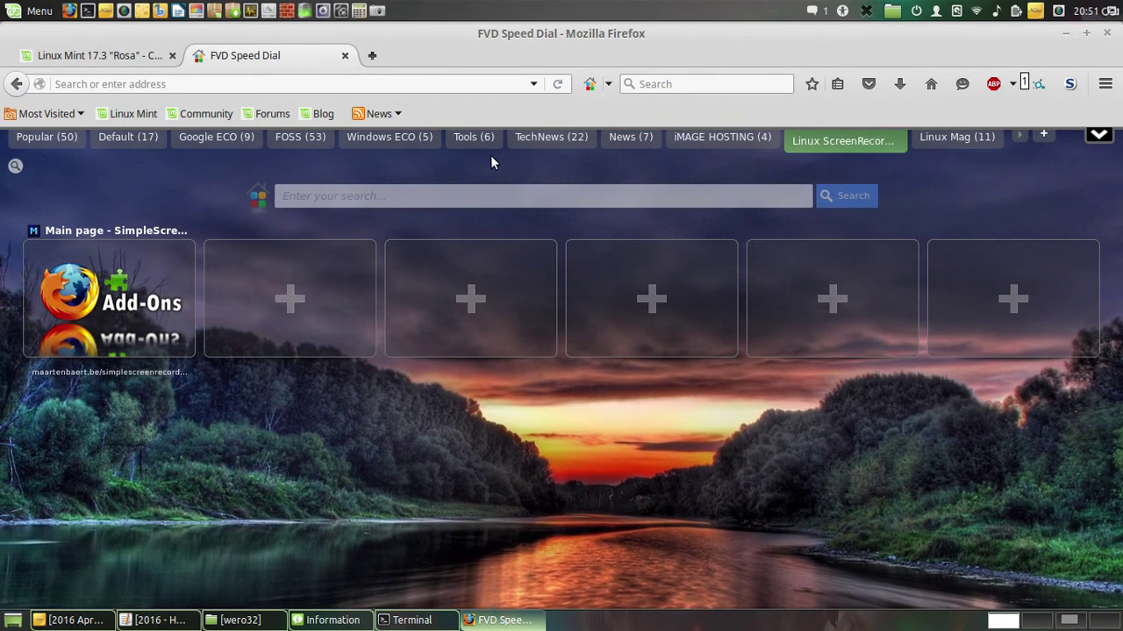
- Open the MD5 File calculator from the Tools dial group and allow all scripts on its page
{"action": "left_click", "coordinate": [1018, 138]}
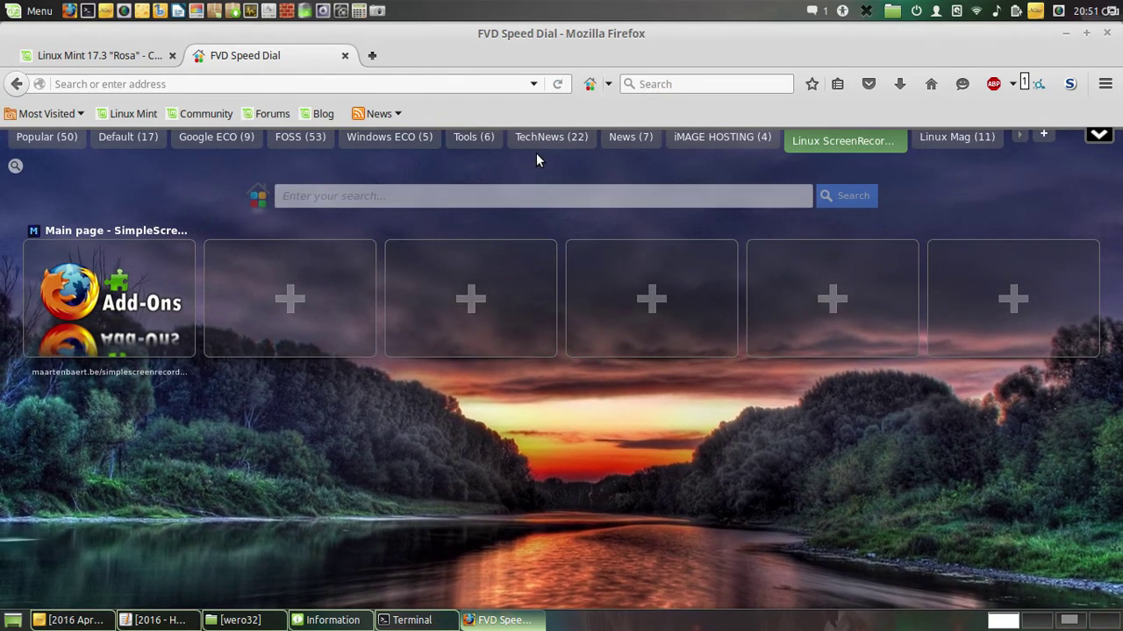
{"action": "left_click", "coordinate": [477, 143]}
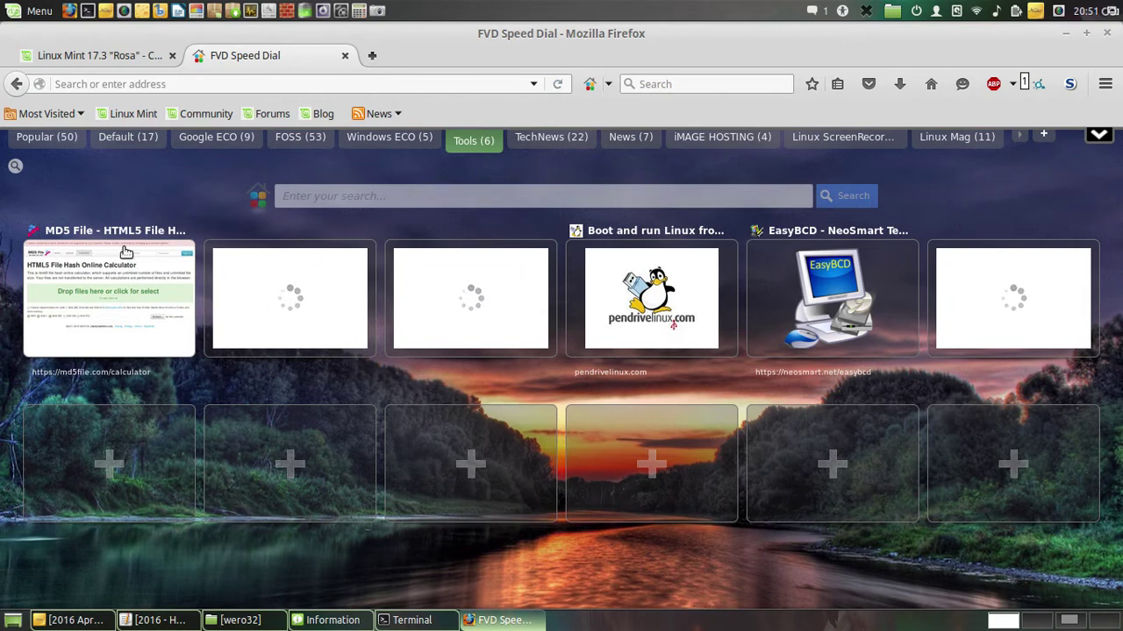
{"action": "mouse_move", "coordinate": [109, 295]}
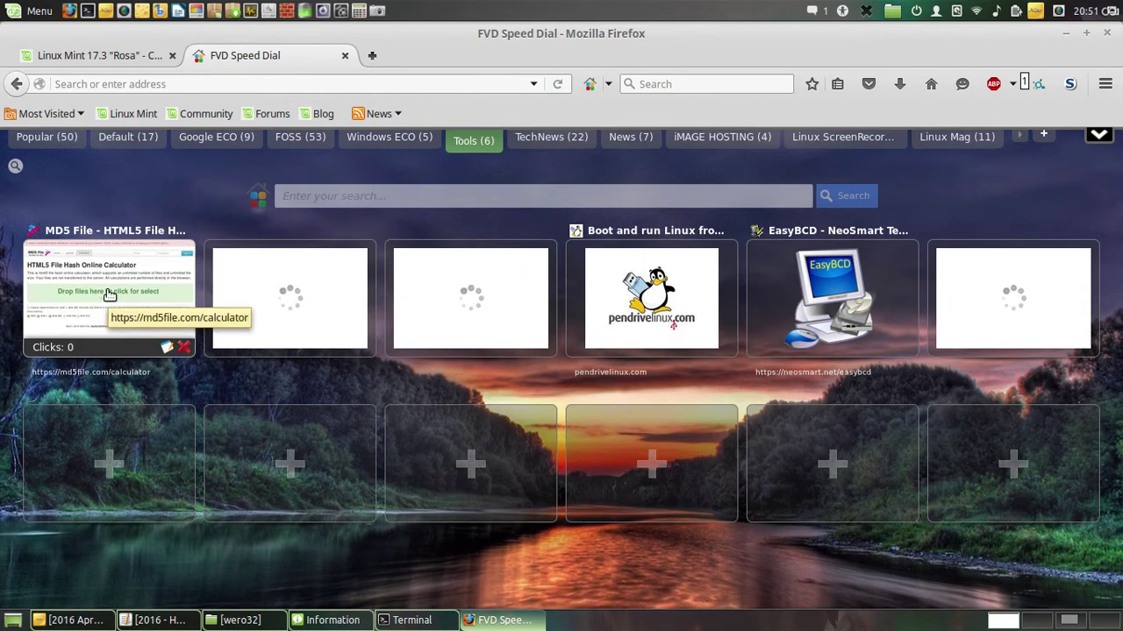
{"action": "left_click", "coordinate": [109, 296]}
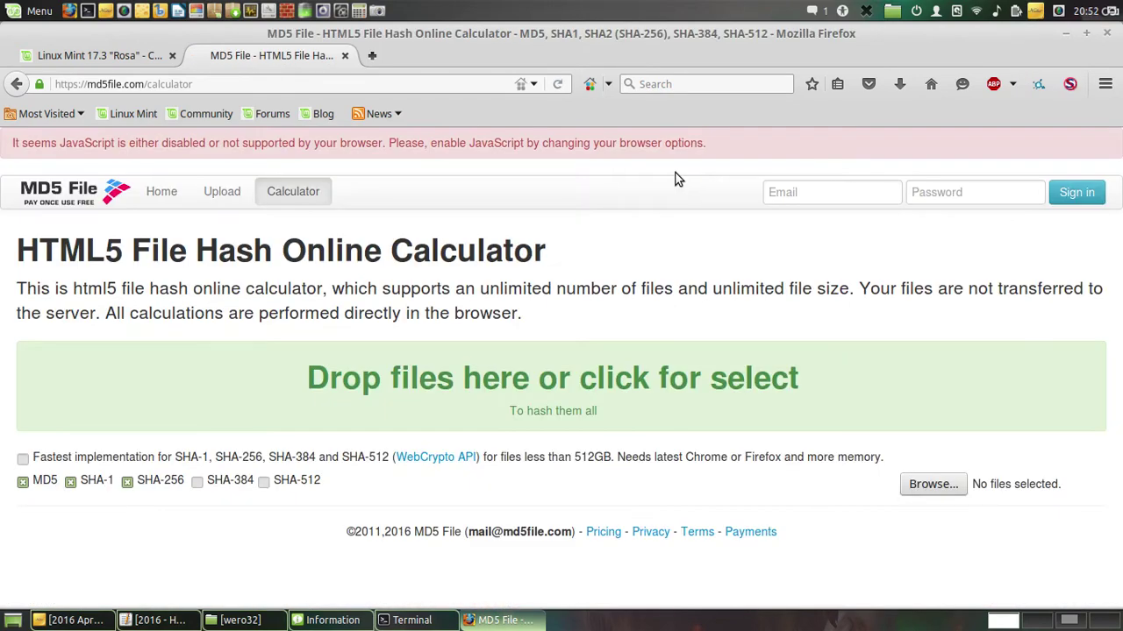
{"action": "left_click", "coordinate": [1067, 596]}
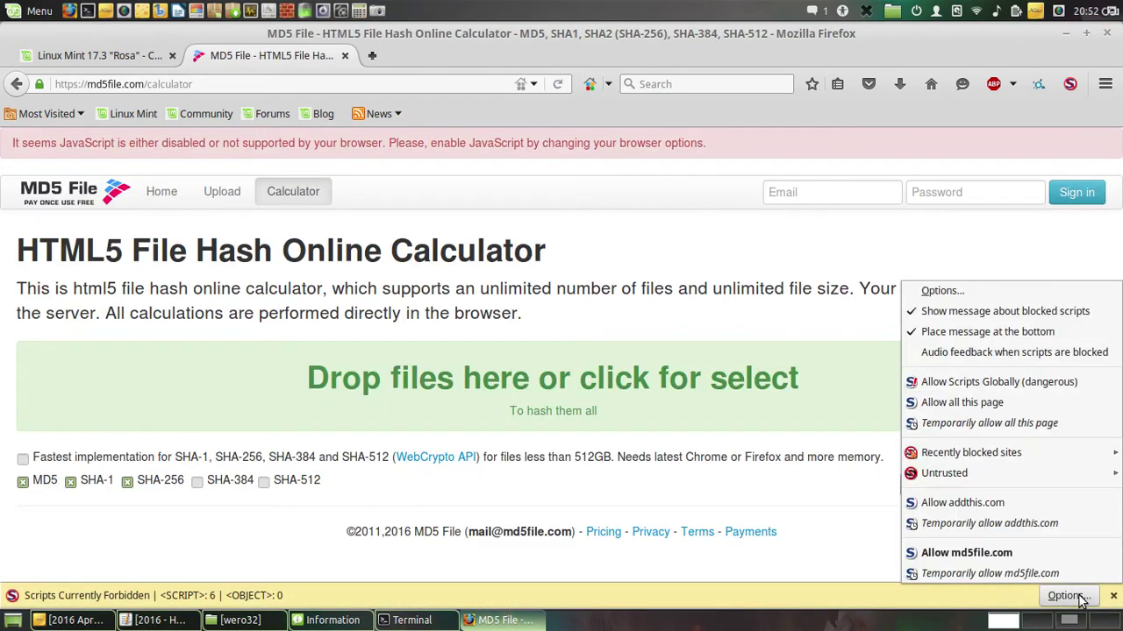
{"action": "left_click", "coordinate": [987, 399]}
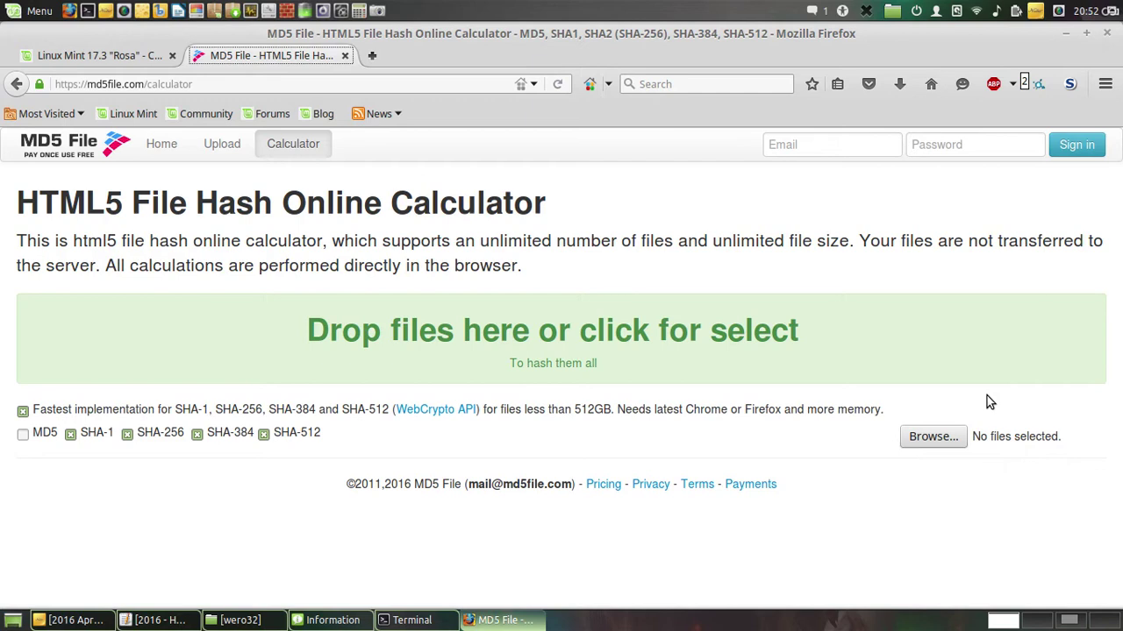
- Enable the MD5 hash and disable SHA-1, SHA-256, SHA-384 and SHA-512 in the calculator
{"action": "left_click", "coordinate": [22, 438]}
{"action": "left_click", "coordinate": [72, 438]}
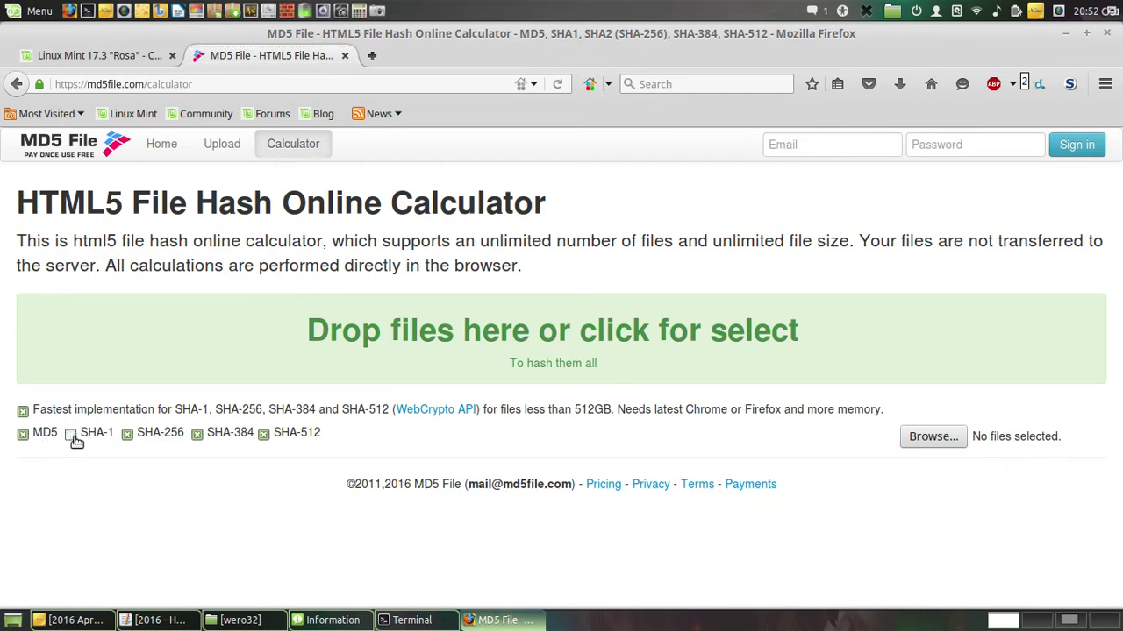
{"action": "left_click", "coordinate": [128, 436]}
{"action": "left_click", "coordinate": [198, 436]}
{"action": "left_click", "coordinate": [263, 435]}
- Load linuxmint-17.3-cinnamon-nocodecs-64bit.iso from the New 2016 April 11 folder into the hash calculator and minimise the file manager
{"action": "left_click", "coordinate": [238, 621]}
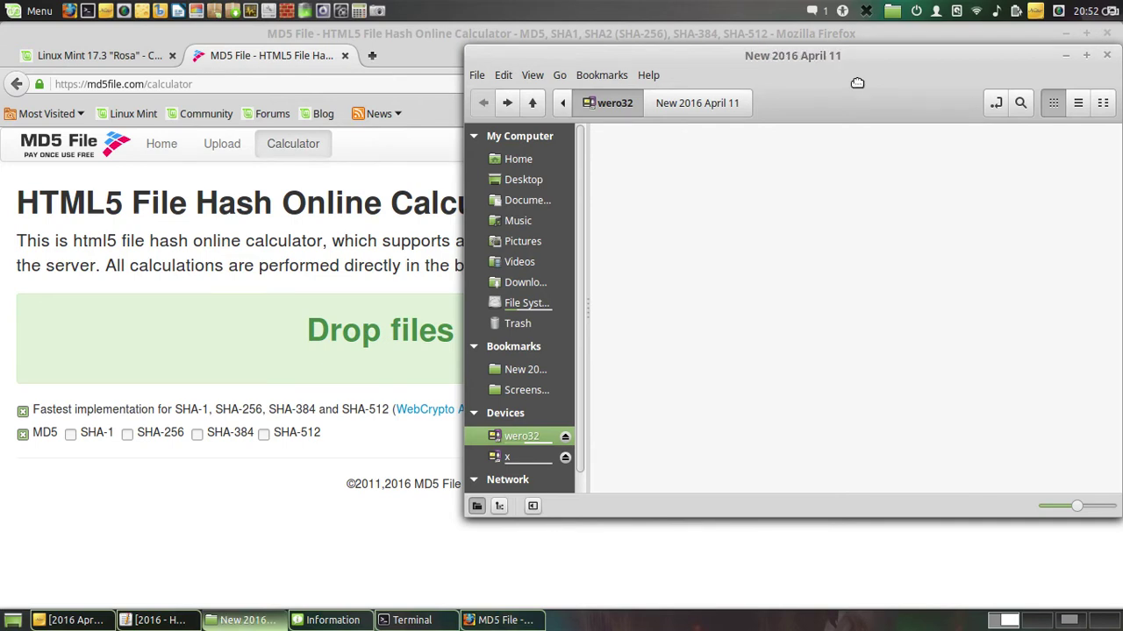
{"action": "left_click_drag", "start_coordinate": [855, 82], "coordinate": [930, 97]}
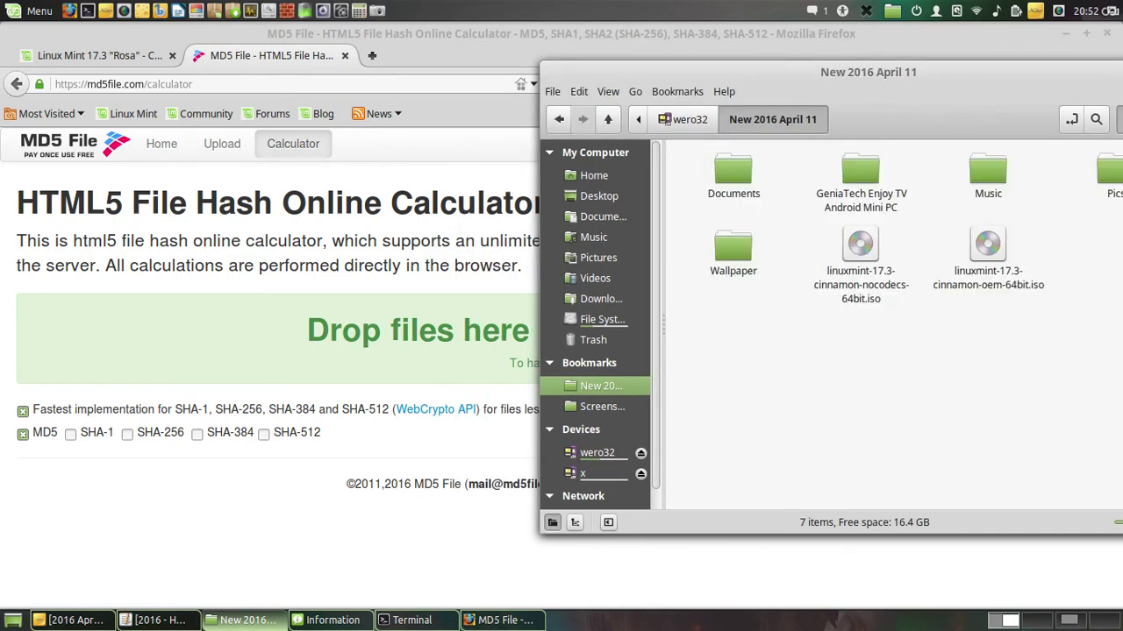
{"action": "left_click_drag", "start_coordinate": [860, 250], "coordinate": [305, 344]}
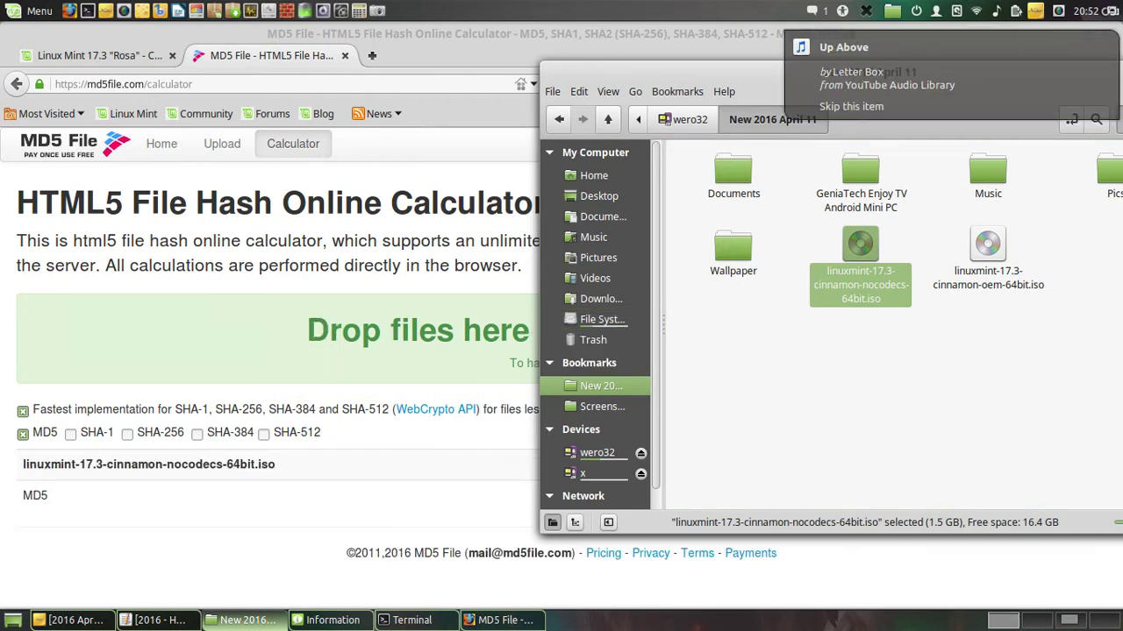
{"action": "left_click_drag", "start_coordinate": [741, 72], "coordinate": [301, 114]}
{"action": "left_click", "coordinate": [701, 113]}
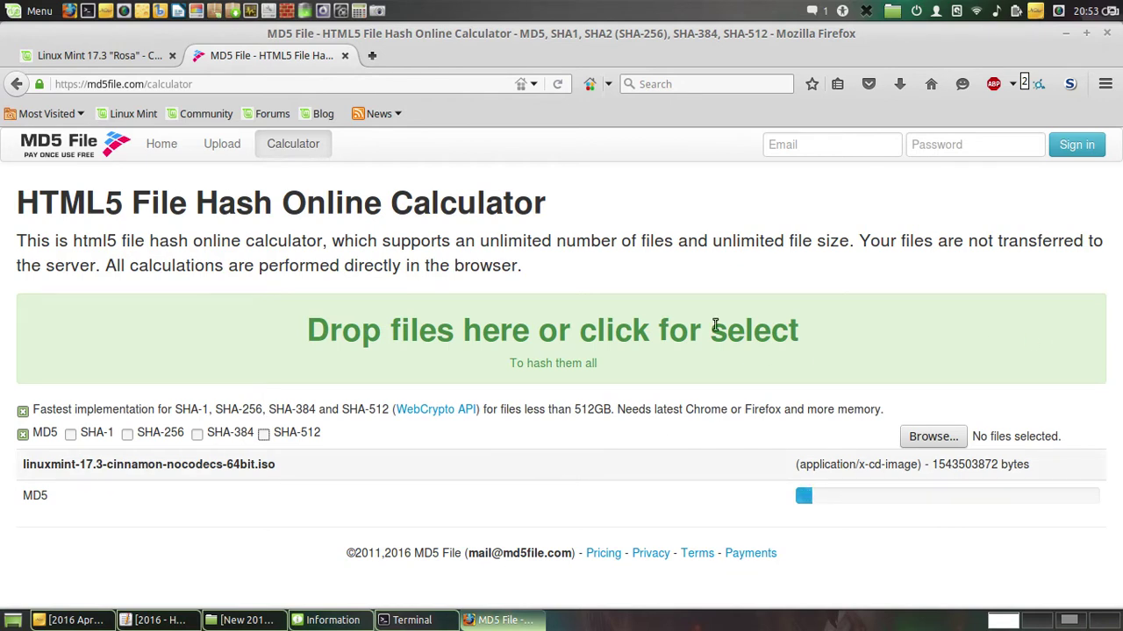
- Bring the Terminal with the md5sum result in front of the calculator and shorten its window to uncover the hash progress
{"action": "key", "text": "ctrl+alt+Down"}
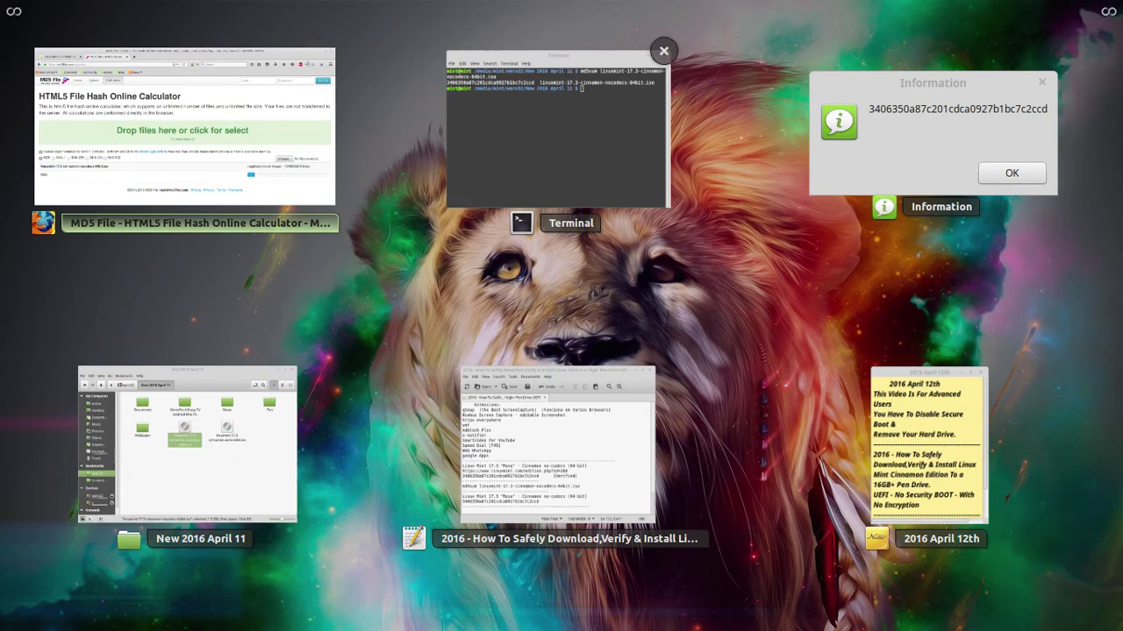
{"action": "left_click", "coordinate": [605, 179]}
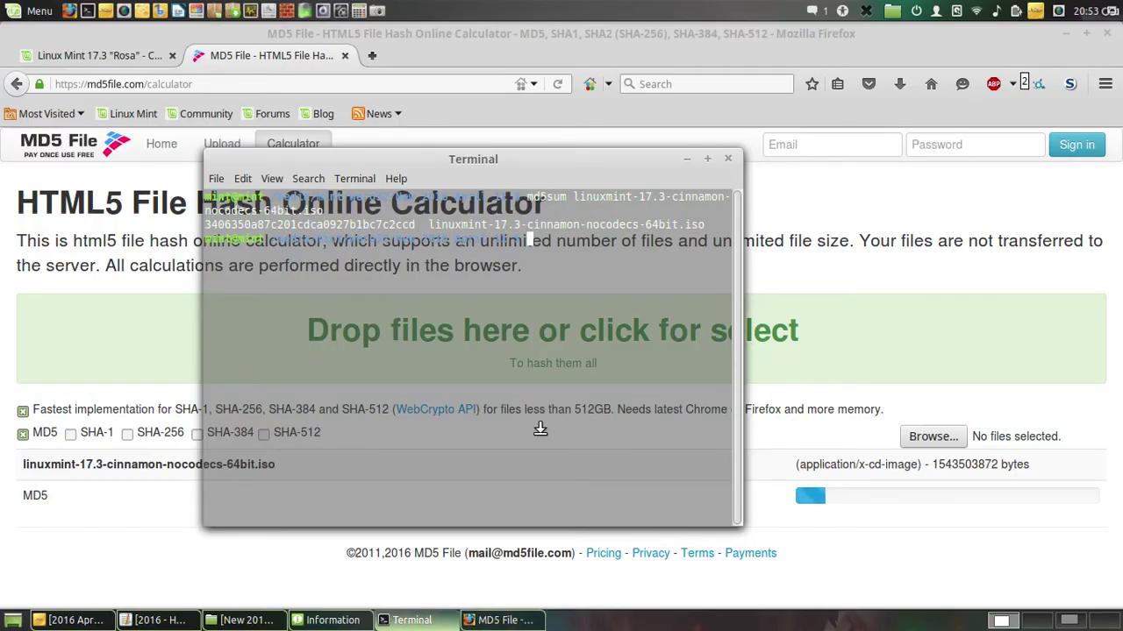
{"action": "left_click_drag", "start_coordinate": [542, 326], "coordinate": [542, 315]}
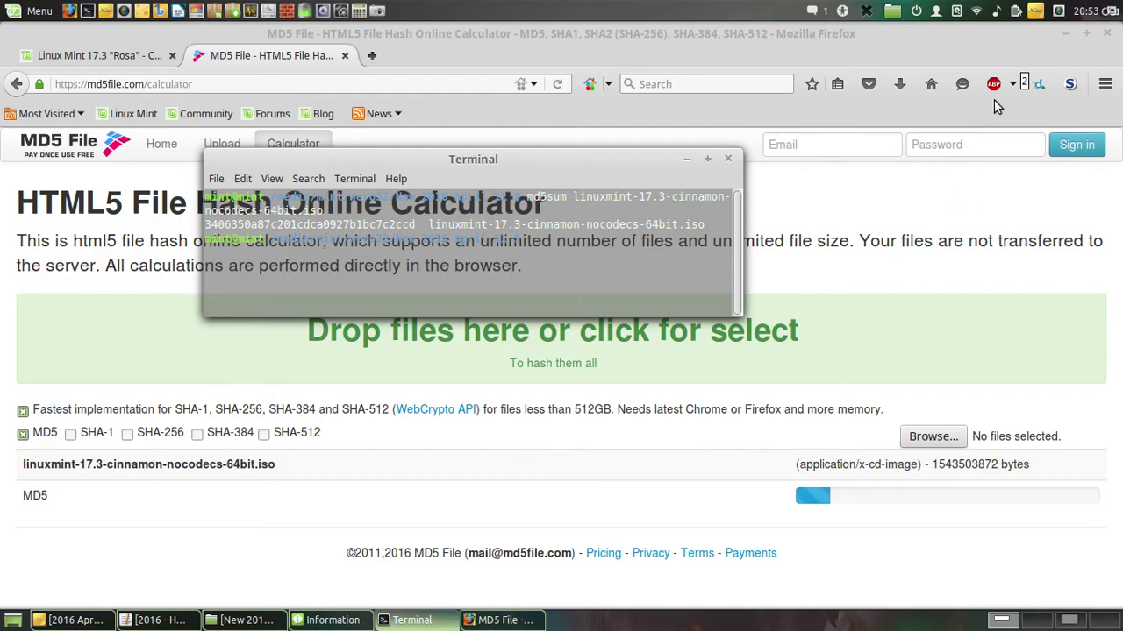
- Return to the Firefox window and copy the MD5 File calculator's web address
{"action": "mouse_move", "coordinate": [1122, 0]}
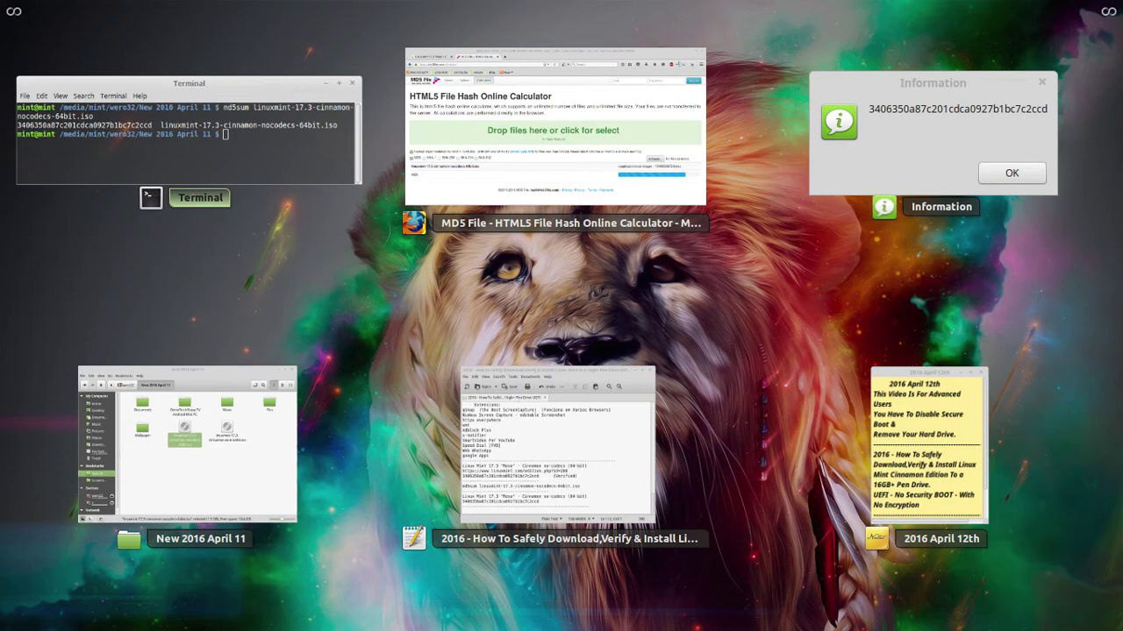
{"action": "left_click", "coordinate": [562, 131]}
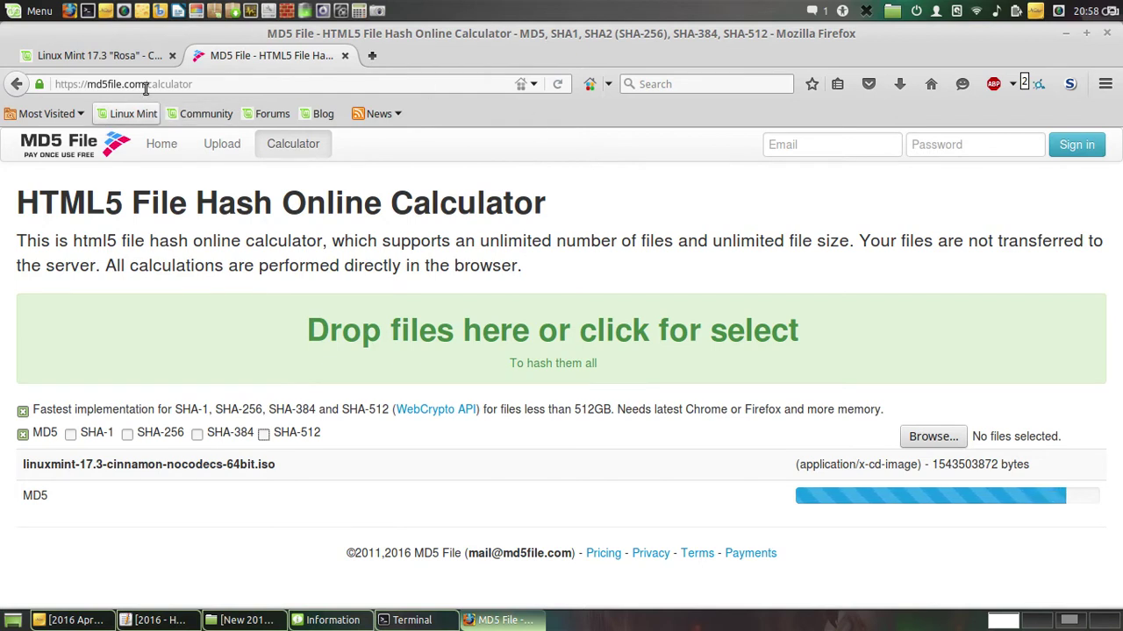
{"action": "left_click", "coordinate": [192, 84]}
{"action": "triple_click", "coordinate": [61, 84]}
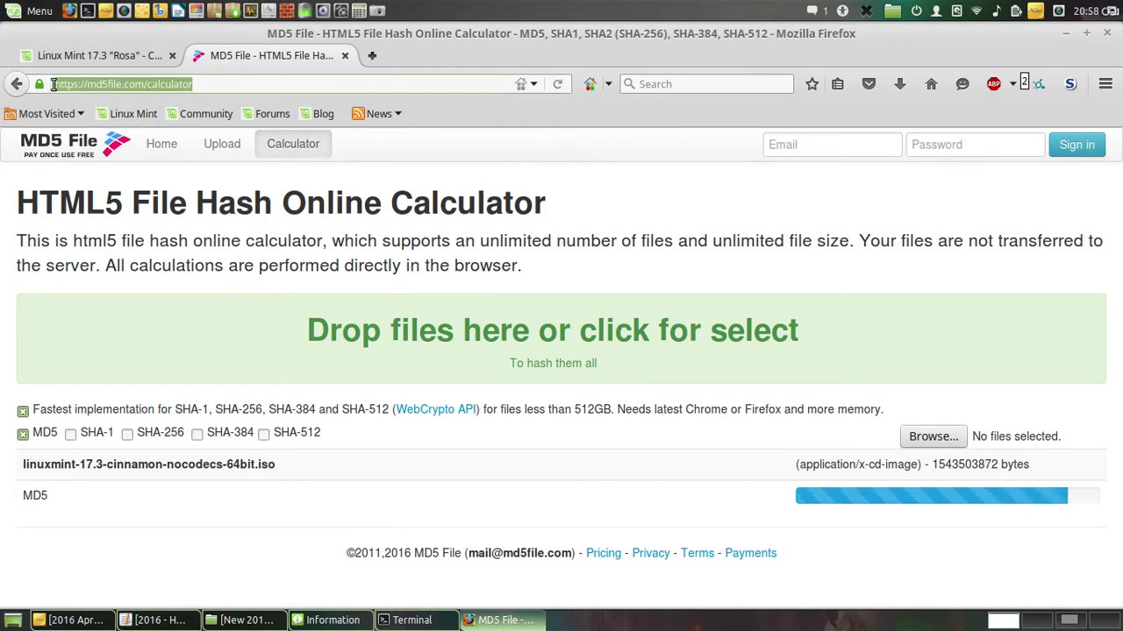
{"action": "right_click", "coordinate": [104, 82]}
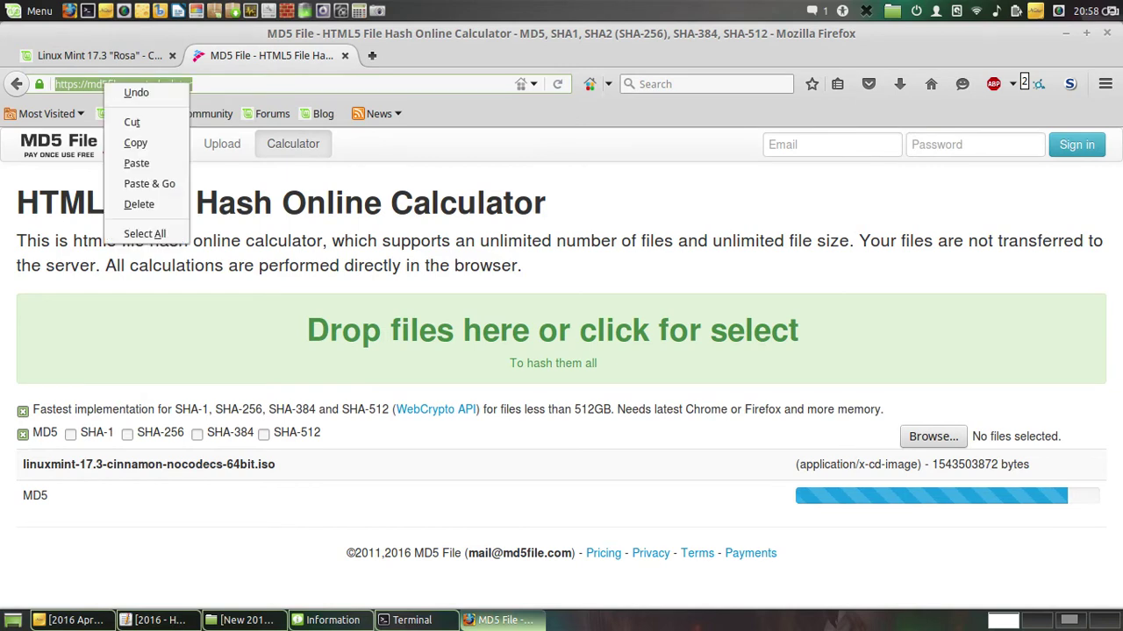
{"action": "left_click", "coordinate": [141, 144]}
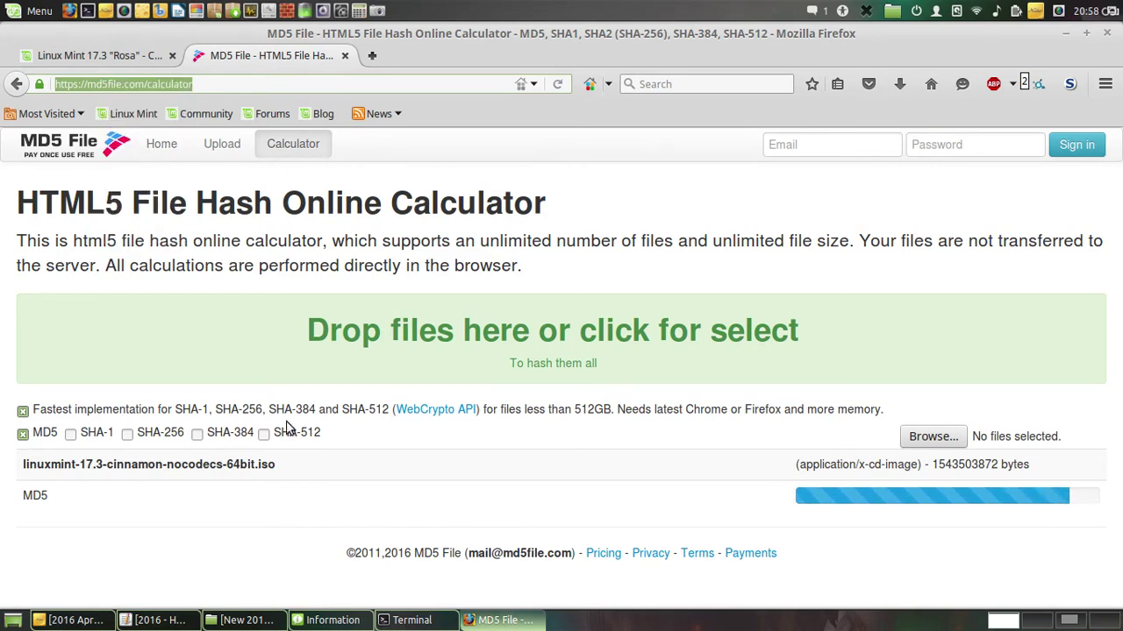
{"action": "key", "text": "alt+Tab"}
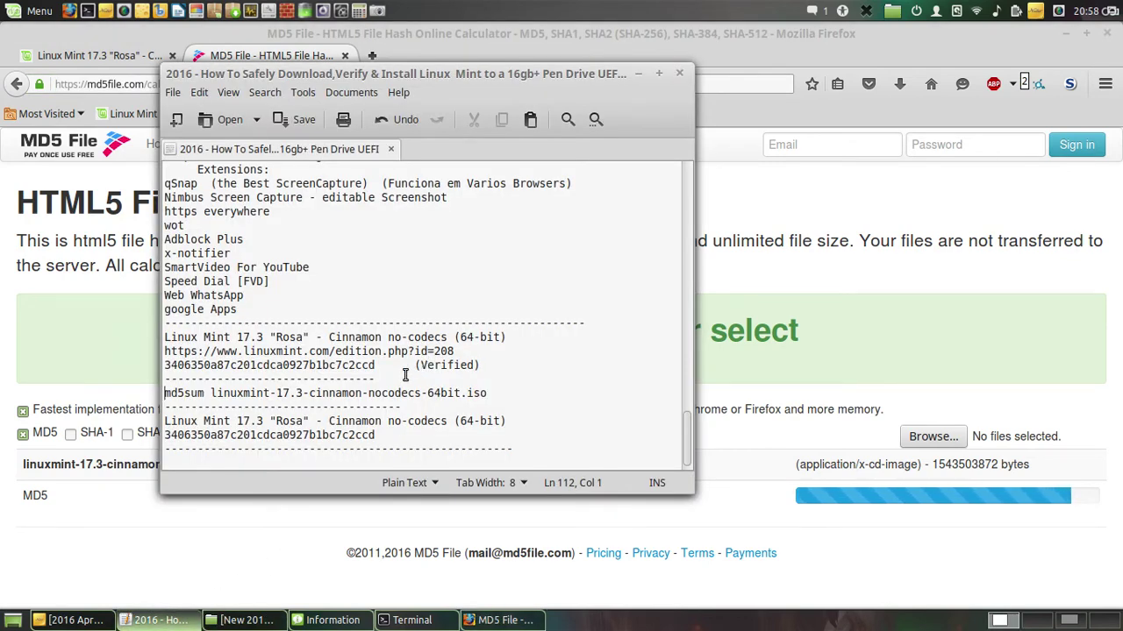
{"action": "left_click", "coordinate": [475, 352]}
{"action": "key", "text": "Return"}
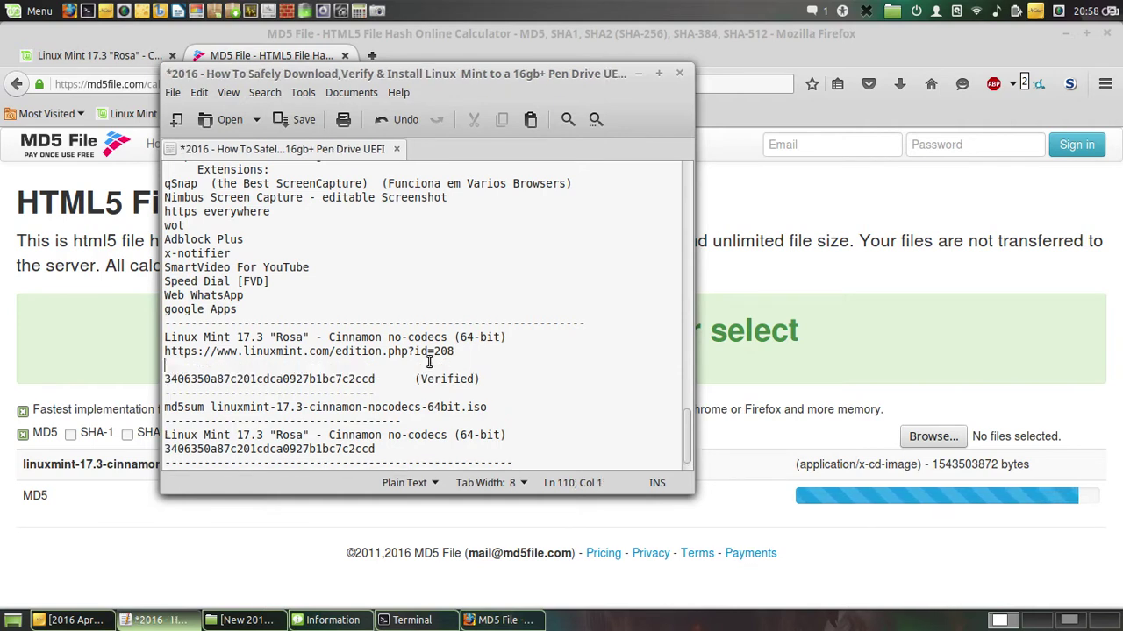
{"action": "right_click", "coordinate": [260, 366]}
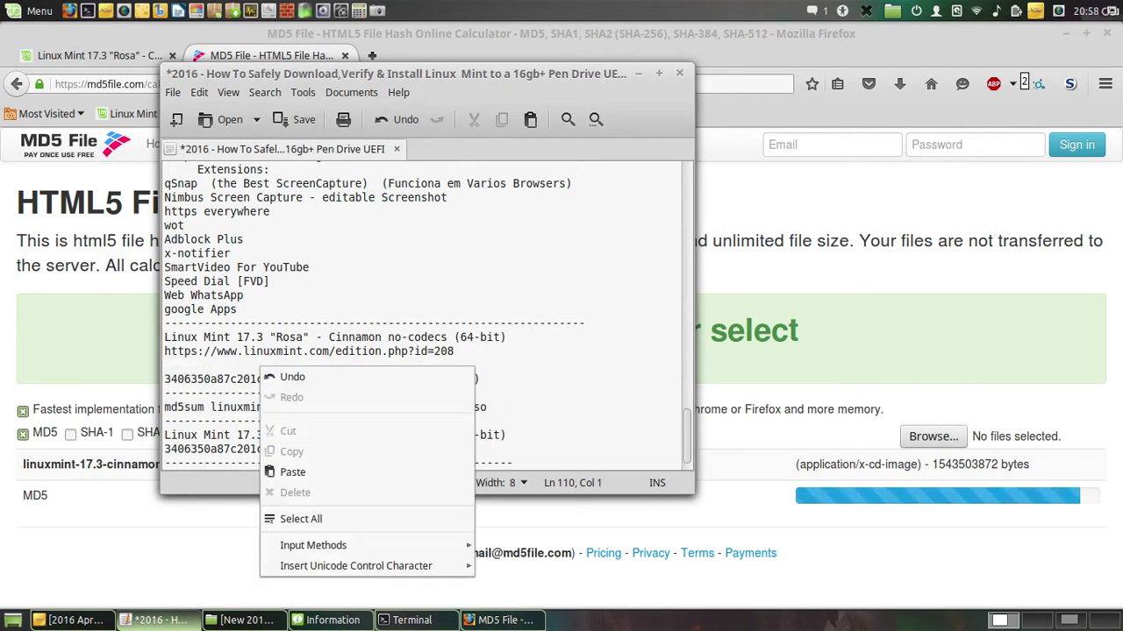
{"action": "left_click", "coordinate": [347, 470]}
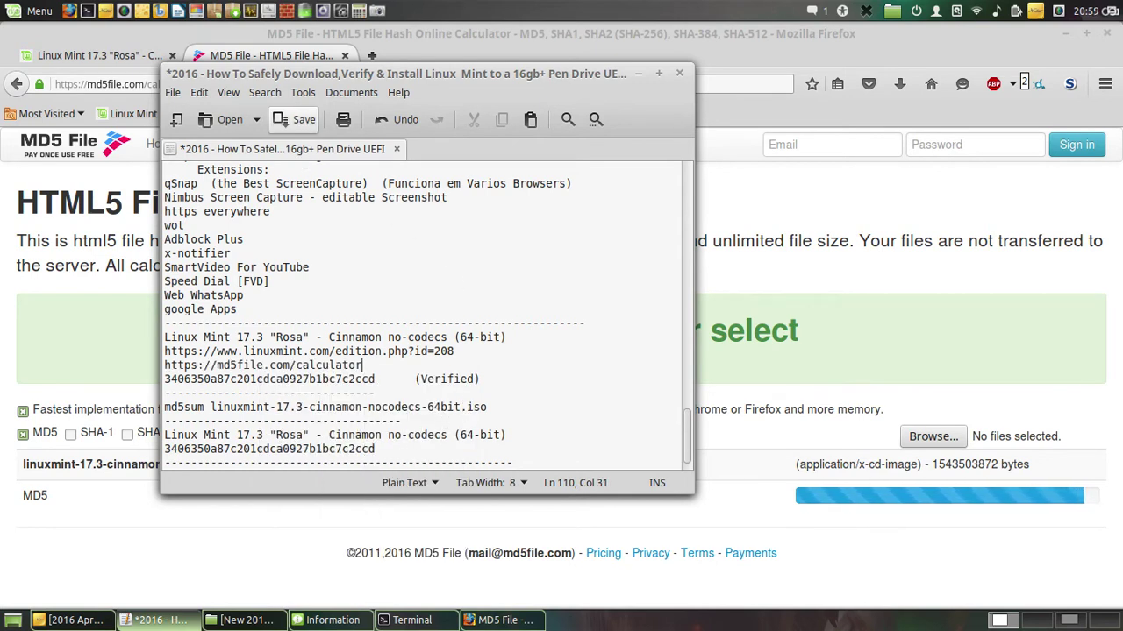
{"action": "left_click", "coordinate": [297, 120]}
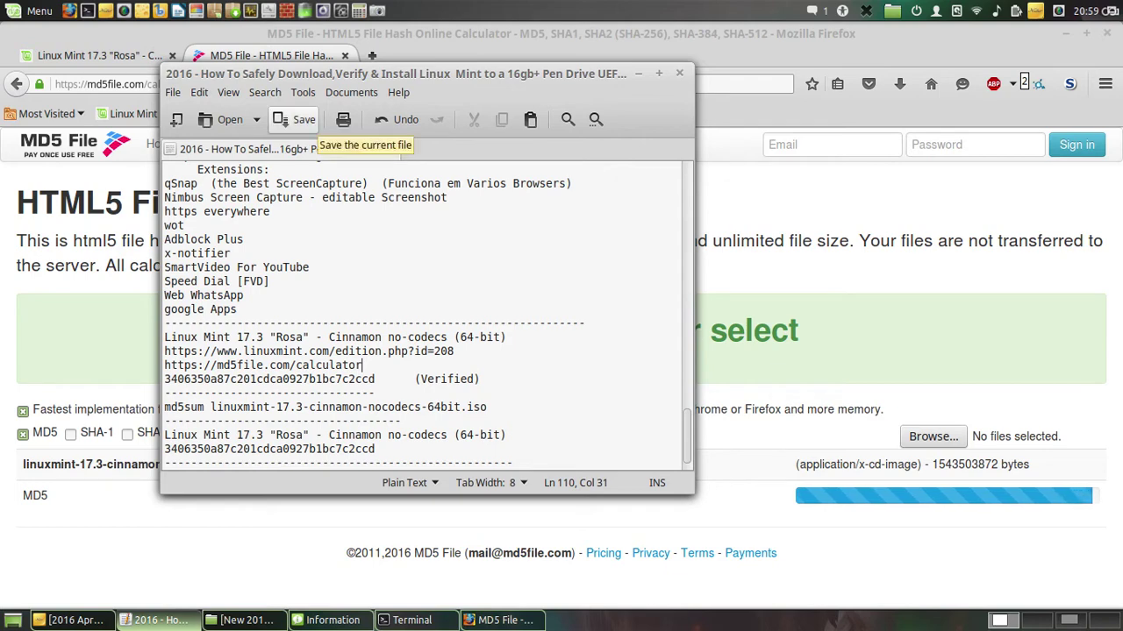
- Save and minimise the notes, then place the Terminal with the md5sum result beside the online calculator's MD5 result
{"action": "left_click", "coordinate": [299, 120]}
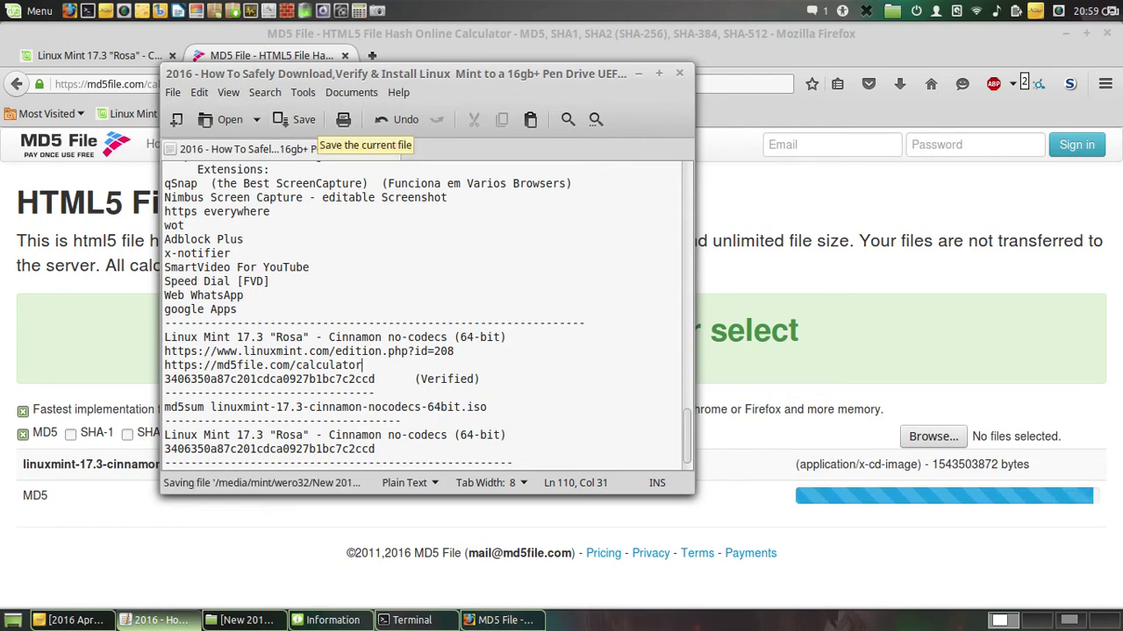
{"action": "left_click", "coordinate": [636, 74]}
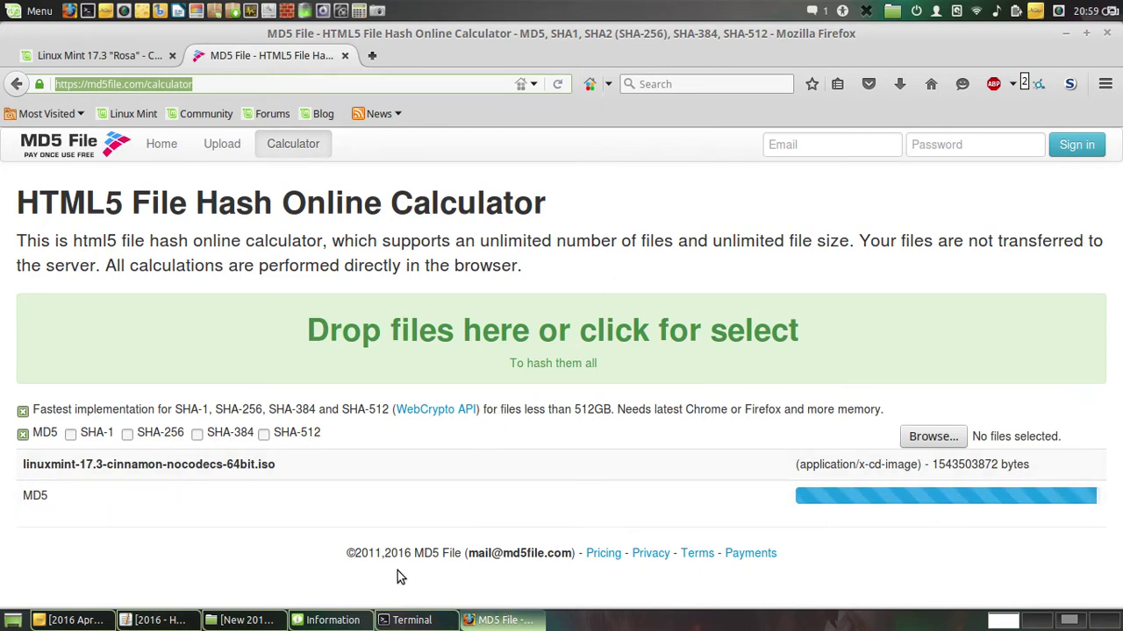
{"action": "left_click", "coordinate": [411, 620]}
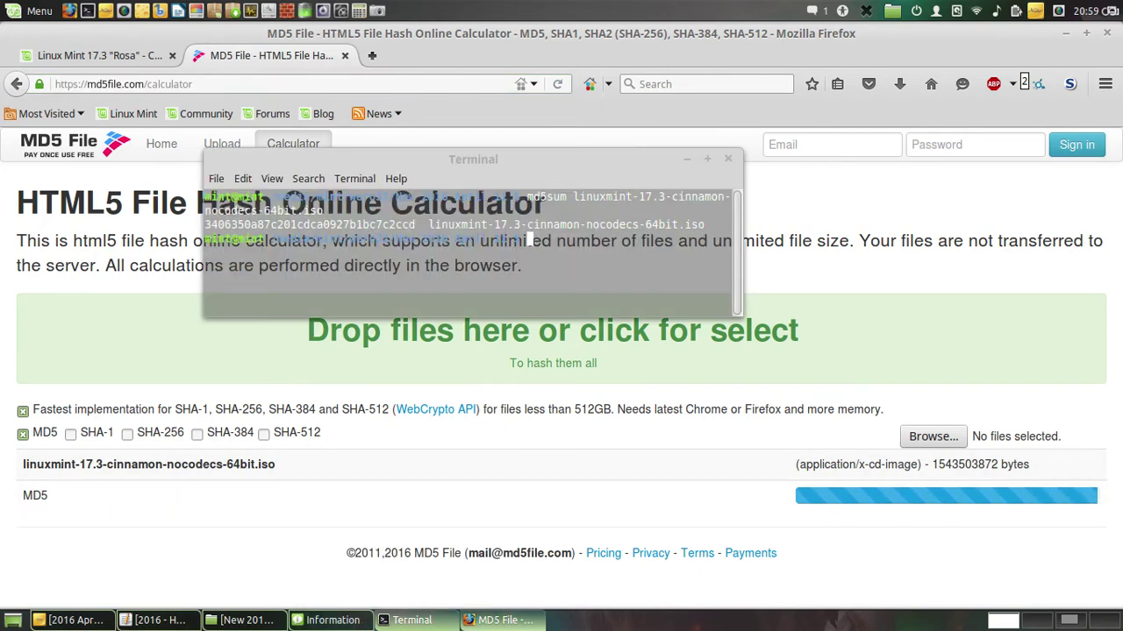
{"action": "left_click_drag", "start_coordinate": [510, 176], "coordinate": [885, 404]}
{"action": "left_click_drag", "start_coordinate": [885, 404], "coordinate": [820, 413]}
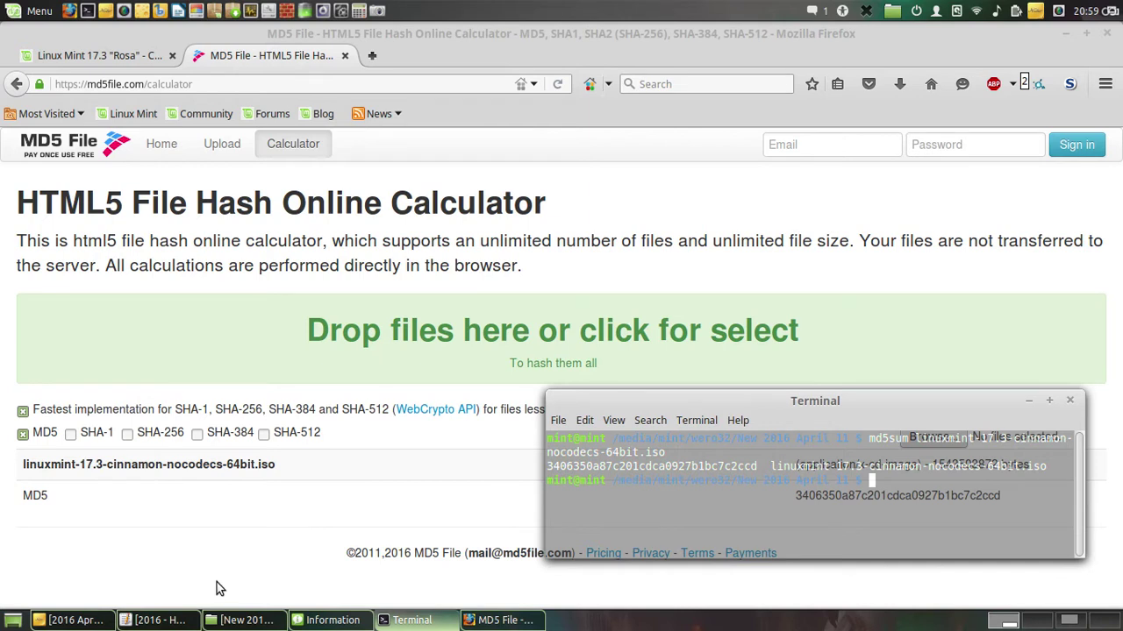
- Bring up the Information dialog containing the MD5 hash, place it just above the Terminal and clear its text selection
{"action": "left_click", "coordinate": [332, 620]}
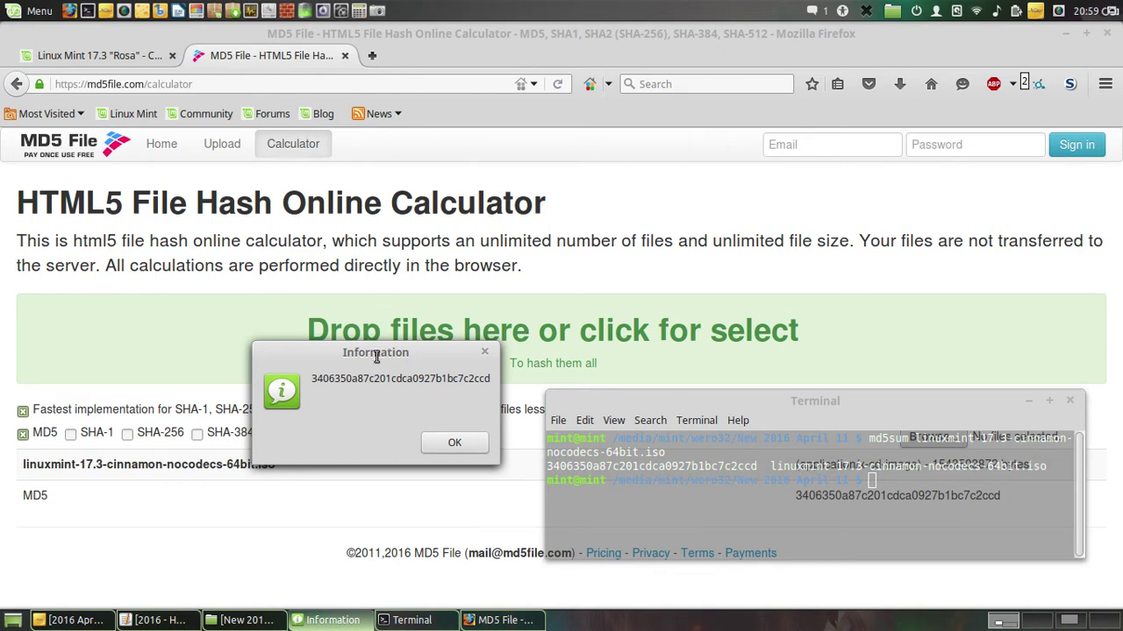
{"action": "left_click_drag", "start_coordinate": [376, 355], "coordinate": [470, 310]}
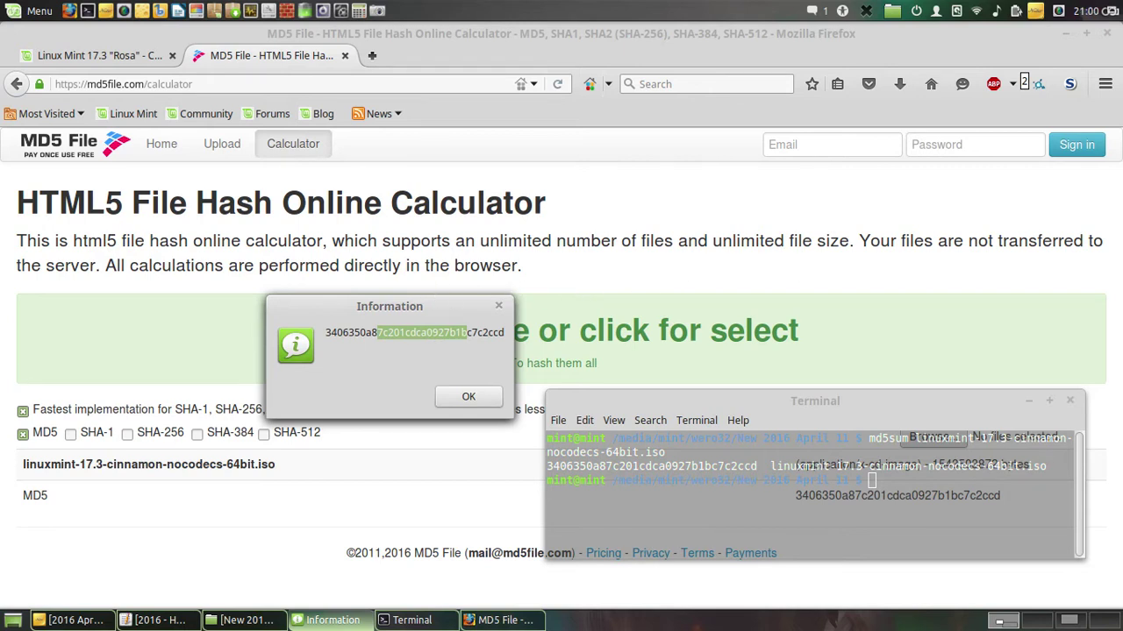
{"action": "left_click_drag", "start_coordinate": [400, 309], "coordinate": [979, 269]}
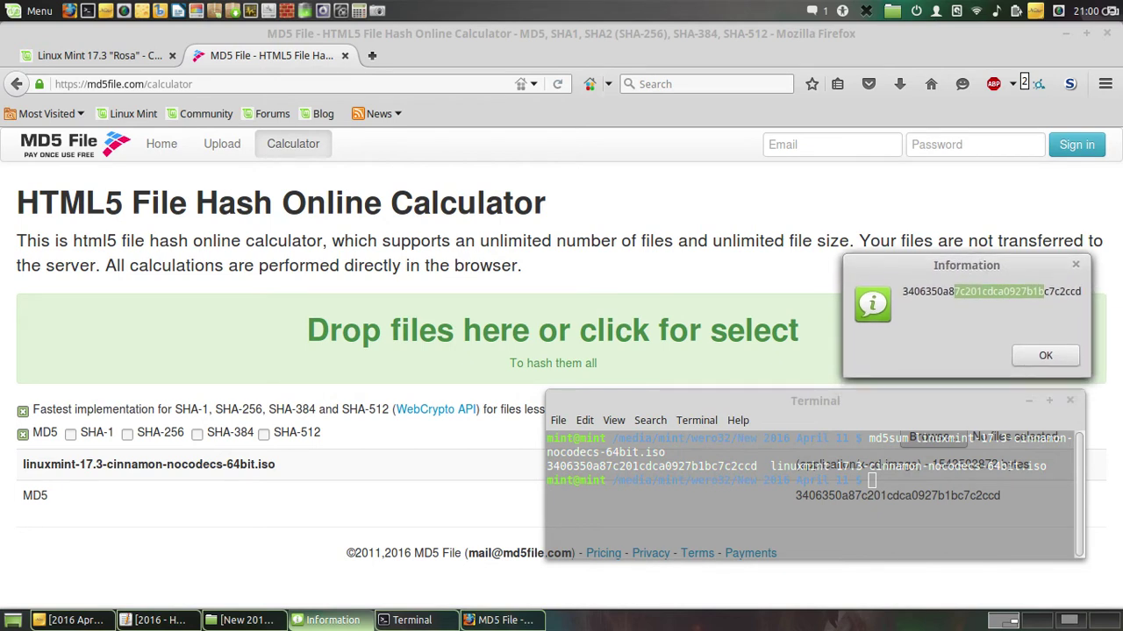
{"action": "left_click", "coordinate": [964, 320]}
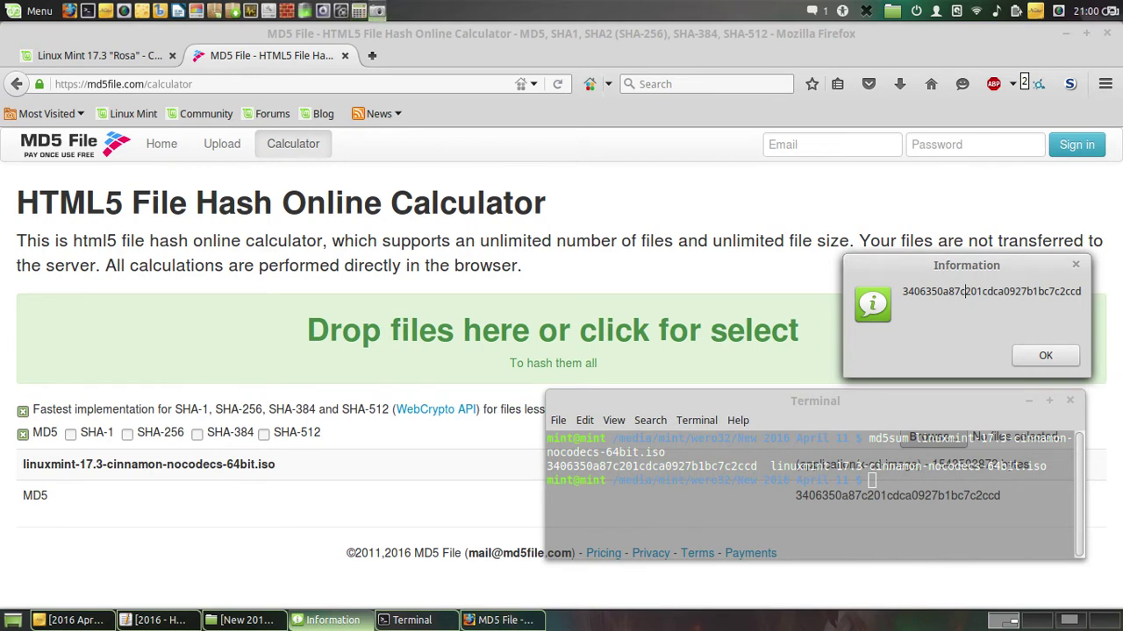
- Take a whole-screen screenshot with a 5-second delay and save it as "ALL MD5 HASH.png" in the Pen Drive folder
{"action": "left_click", "coordinate": [377, 11]}
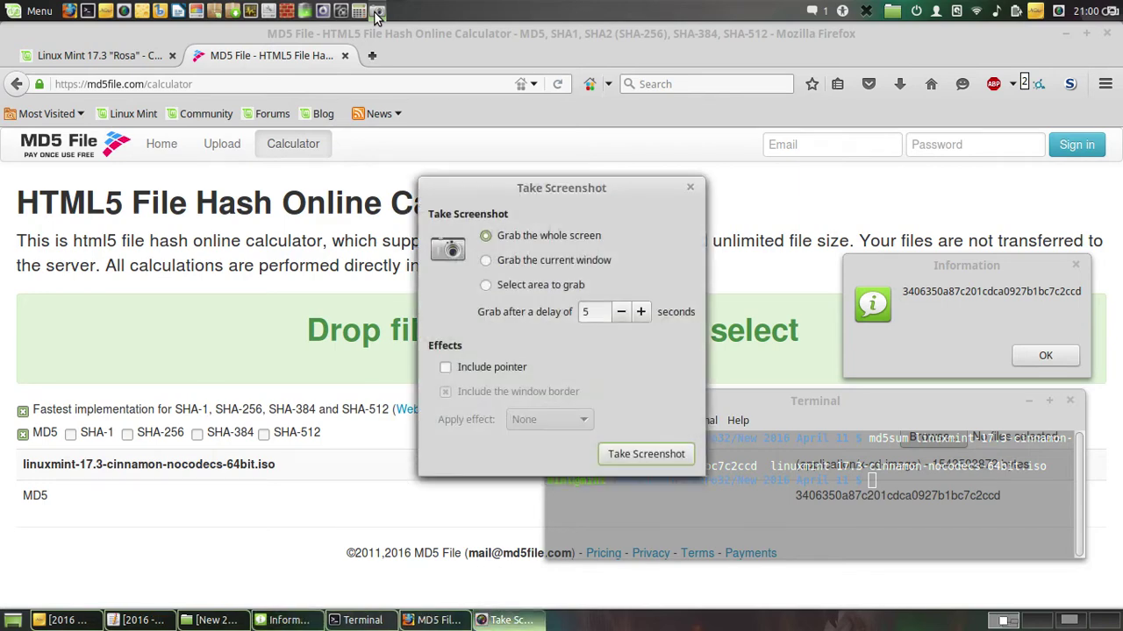
{"action": "left_click", "coordinate": [648, 453]}
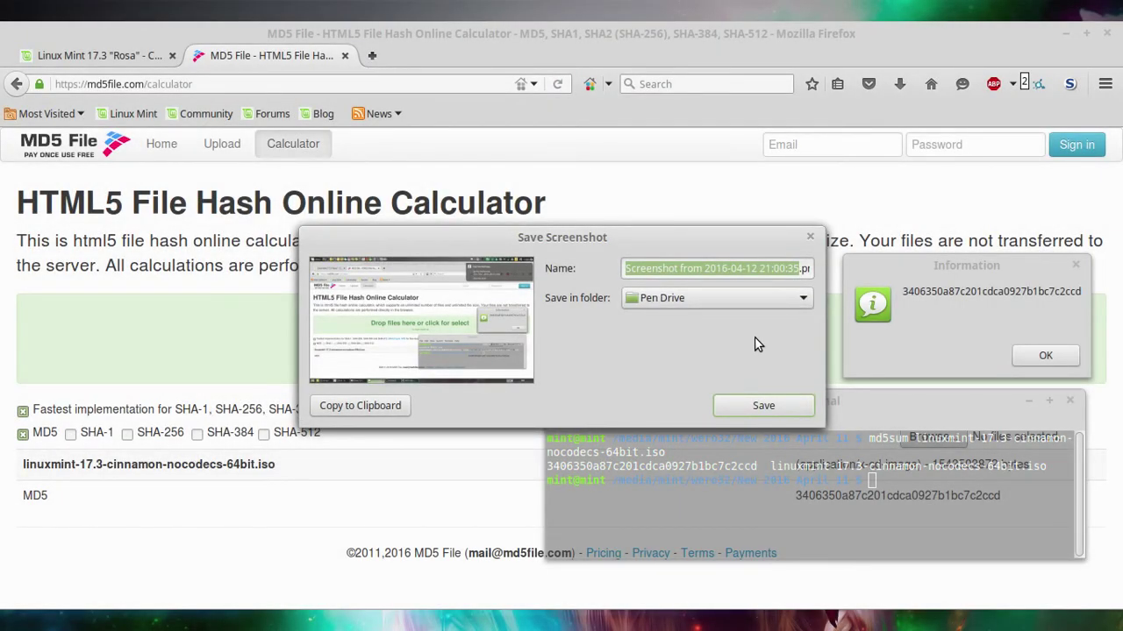
{"action": "type", "text": "ALL"}
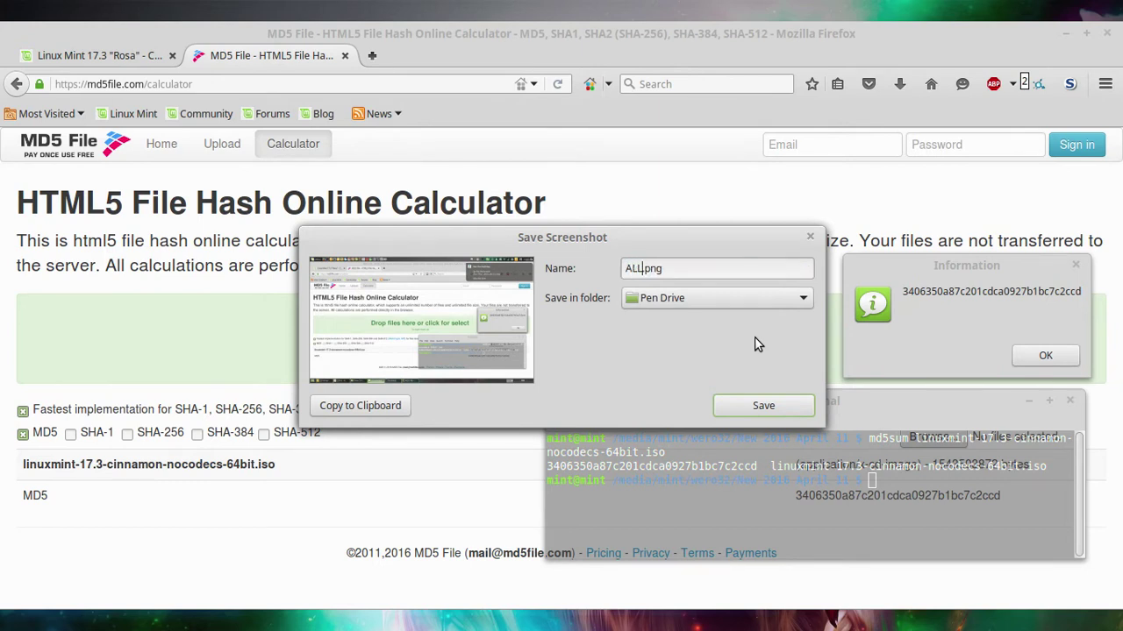
{"action": "type", "text": " MD5 HASH"}
{"action": "left_click", "coordinate": [774, 407]}
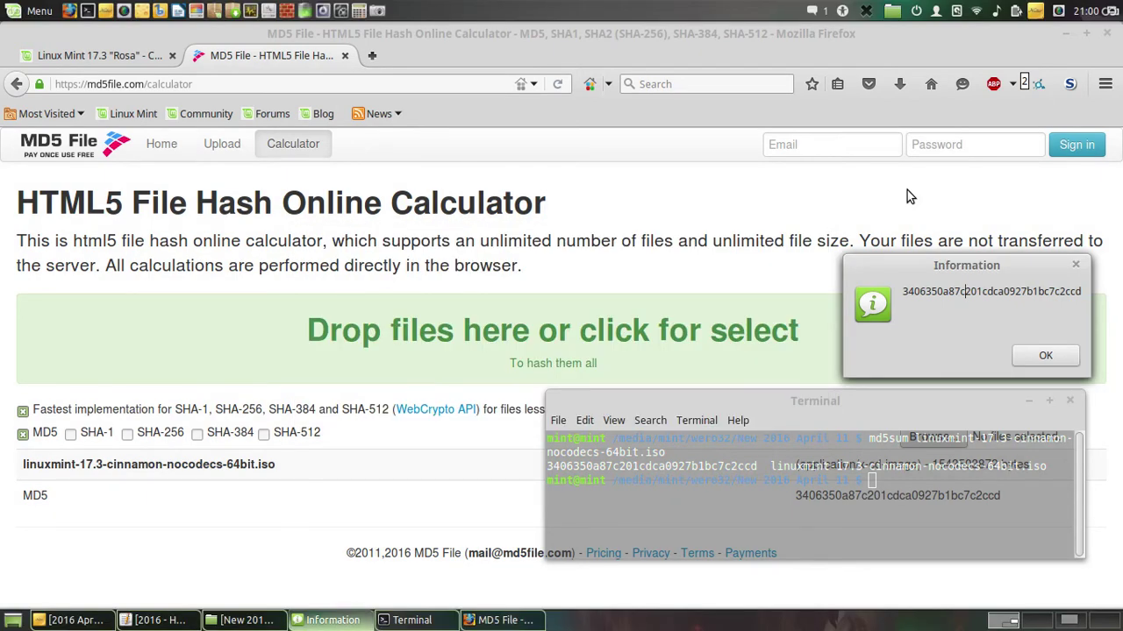
- Un-maximise the Firefox window and group the Terminal and Information dialog over it so all three MD5 hashes are close together
{"action": "key", "text": "super+Down"}
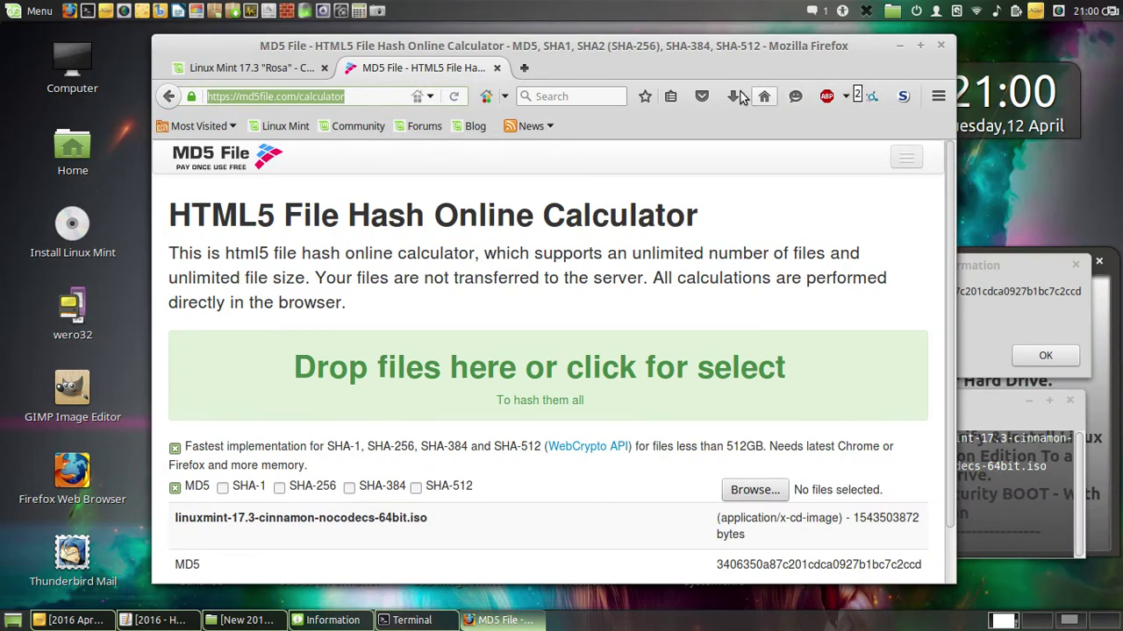
{"action": "left_click_drag", "start_coordinate": [632, 50], "coordinate": [501, 52]}
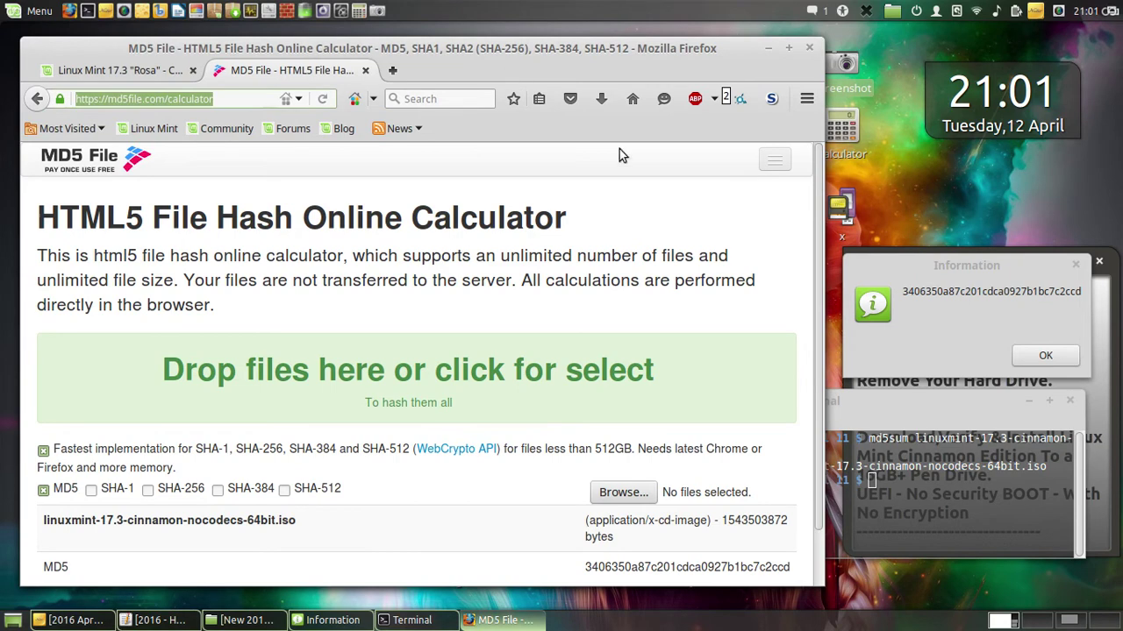
{"action": "left_click_drag", "start_coordinate": [901, 405], "coordinate": [631, 418]}
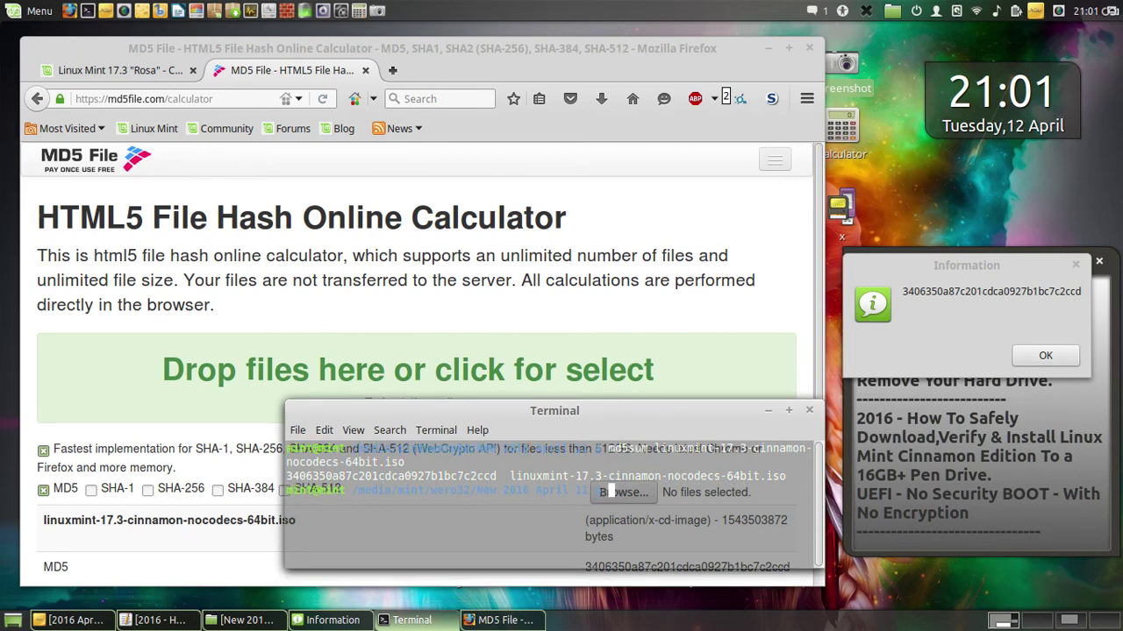
{"action": "left_click_drag", "start_coordinate": [628, 410], "coordinate": [645, 445]}
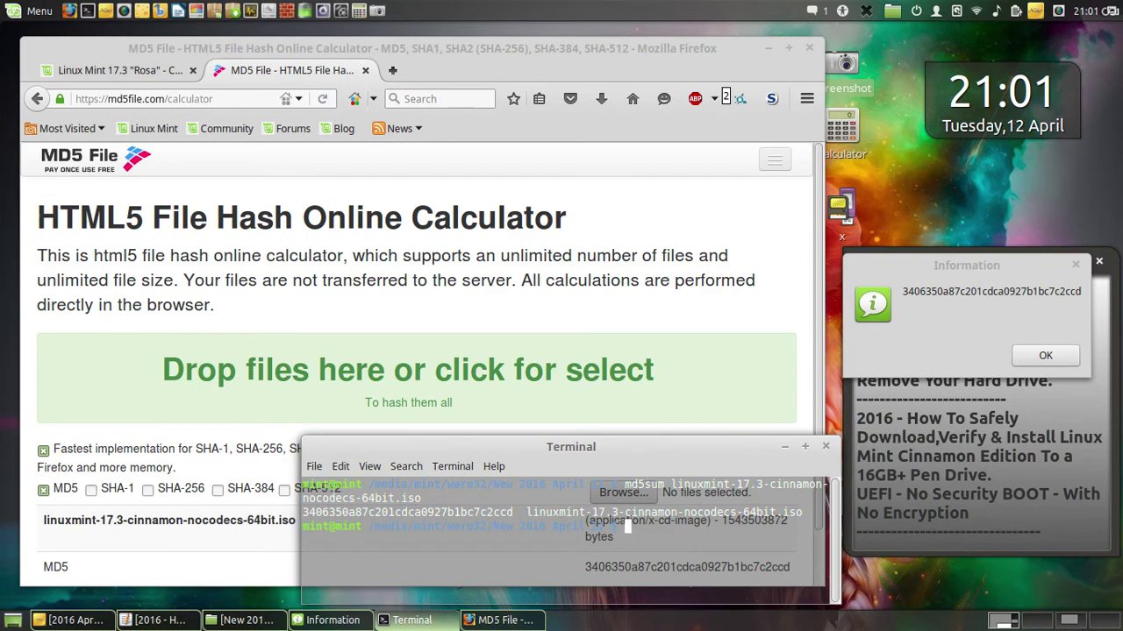
{"action": "left_click_drag", "start_coordinate": [933, 266], "coordinate": [650, 311]}
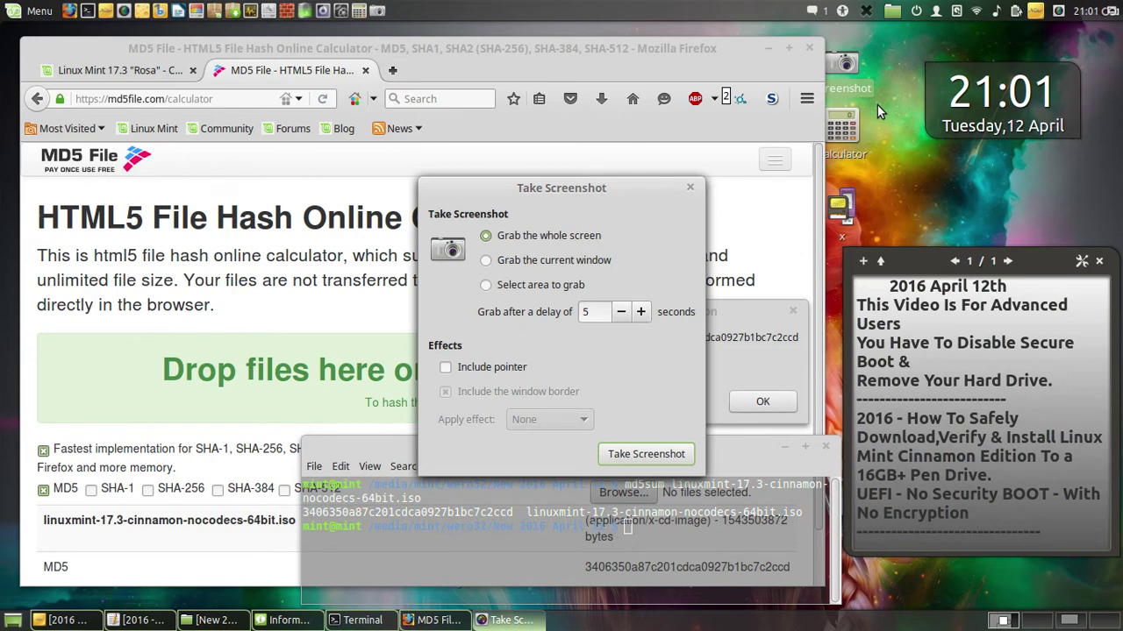
- Take a whole-screen screenshot of the three grouped hash windows and save it in the Pen Drive folder
{"action": "left_click", "coordinate": [699, 453]}
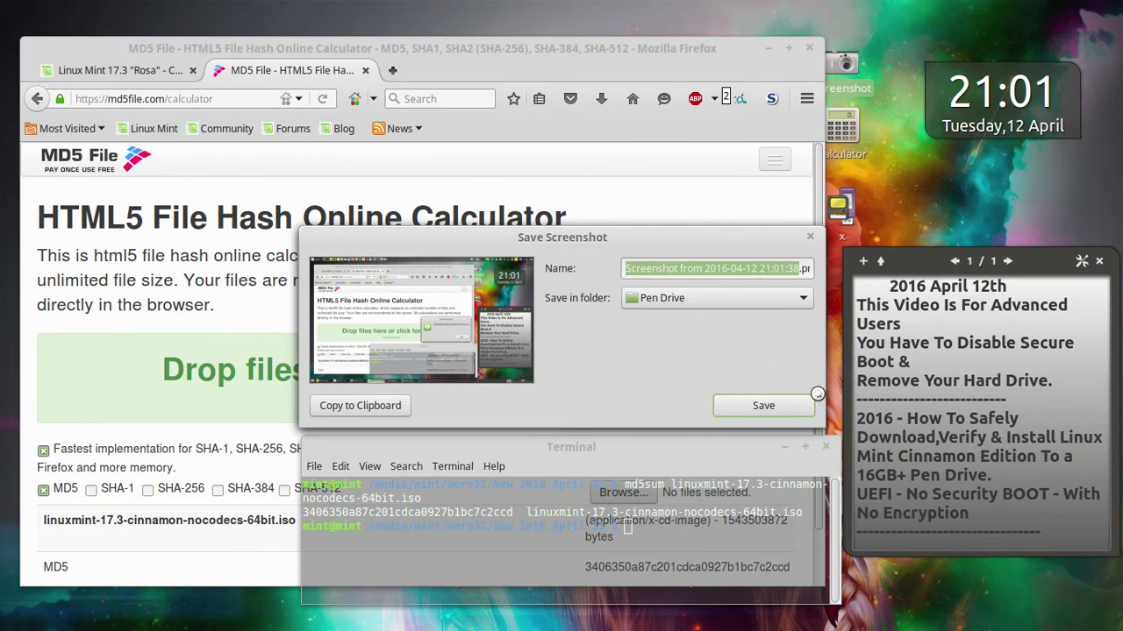
{"action": "key", "text": "Return"}
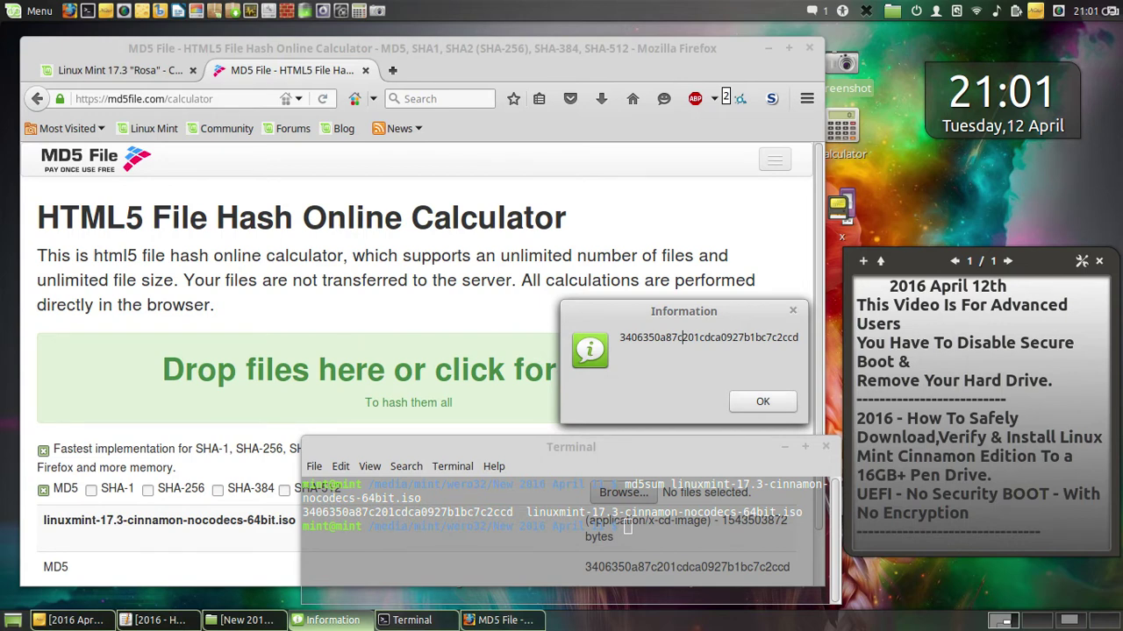
- Dismiss the Information dialog, then close Firefox with both its tabs and the Terminal
{"action": "key", "text": "Tab"}
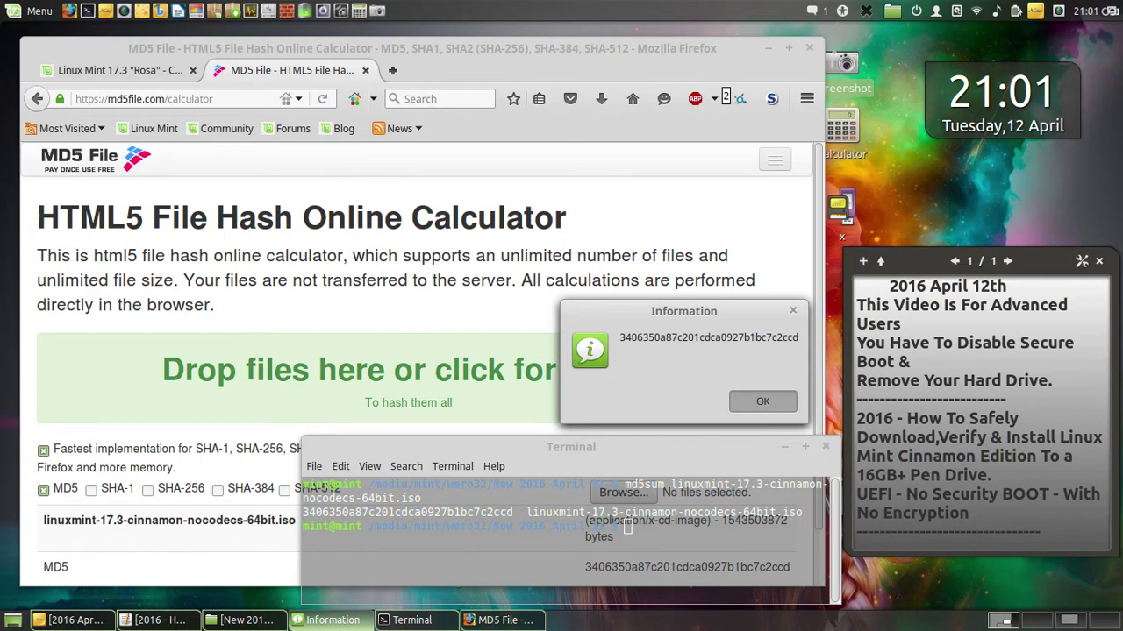
{"action": "key", "text": "Return"}
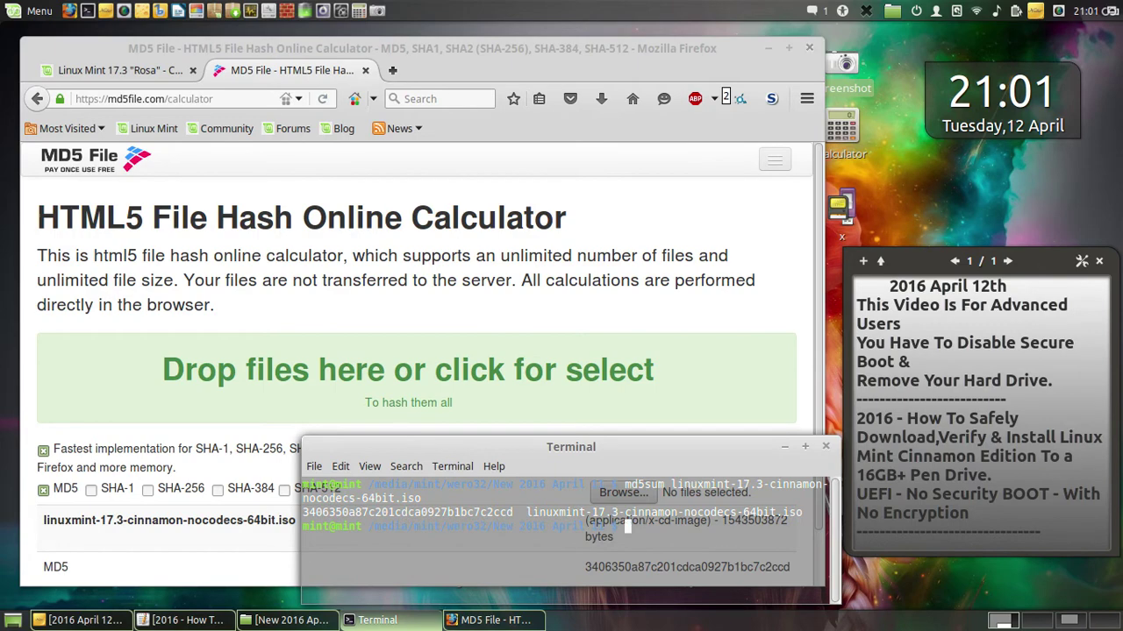
{"action": "left_click", "coordinate": [809, 304]}
{"action": "key", "text": "alt+F4"}
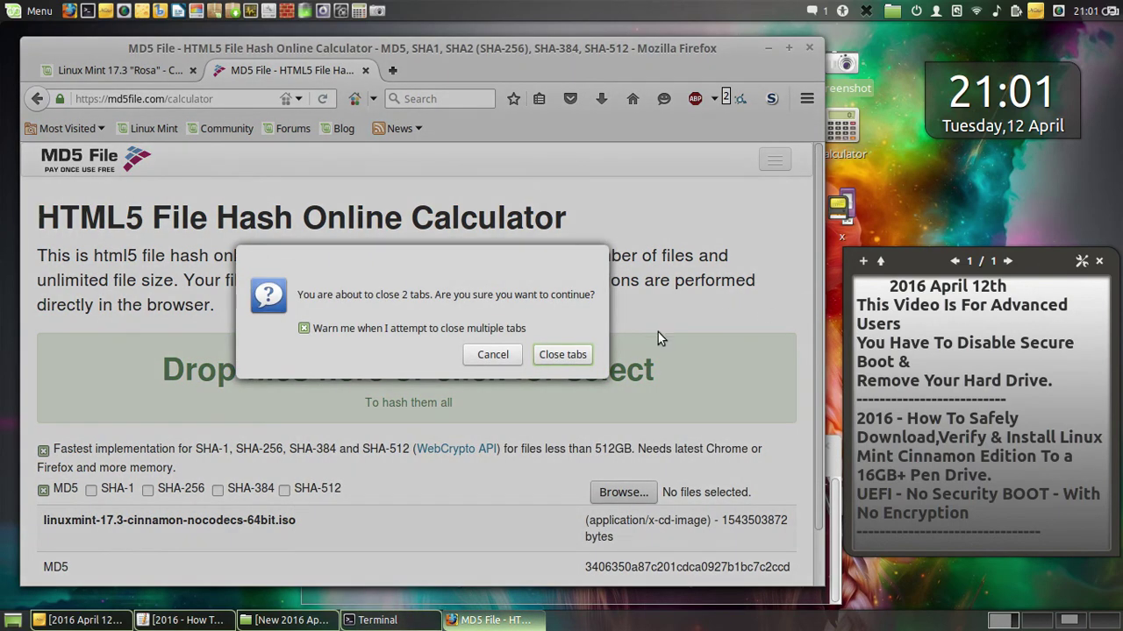
{"action": "left_click", "coordinate": [562, 354]}
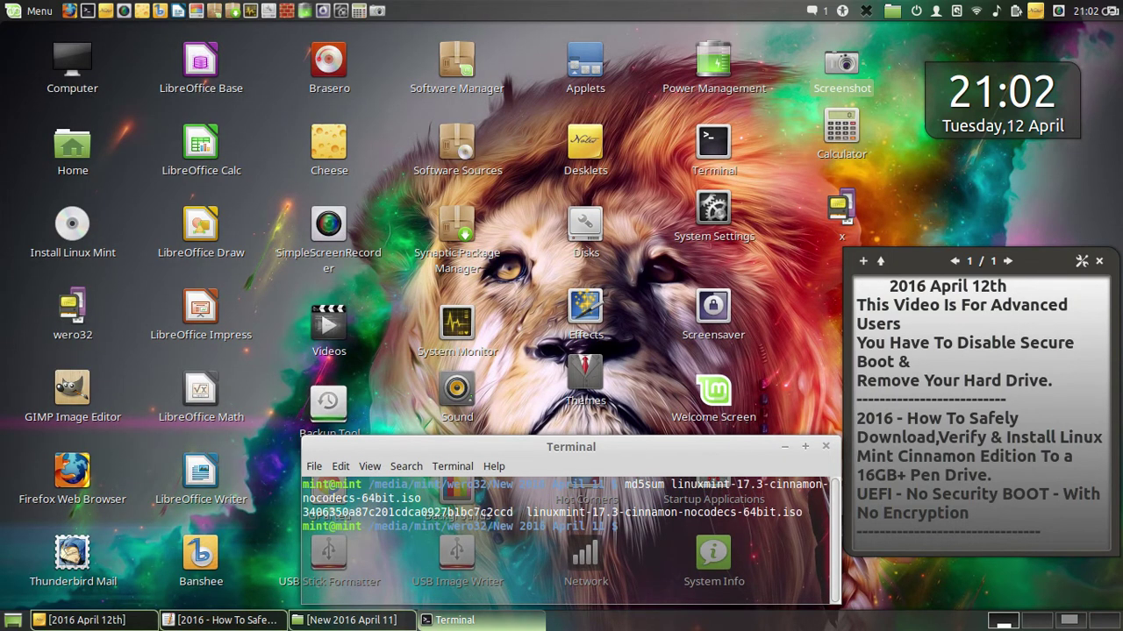
{"action": "key", "text": "alt+F4"}
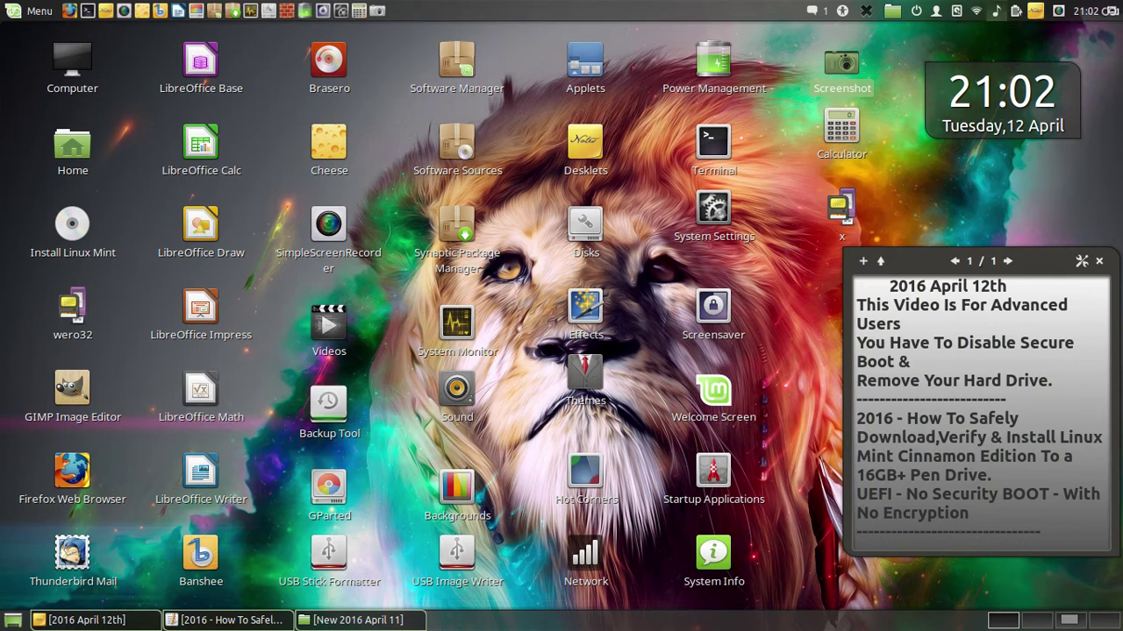
{"action": "left_click", "coordinate": [1059, 11]}
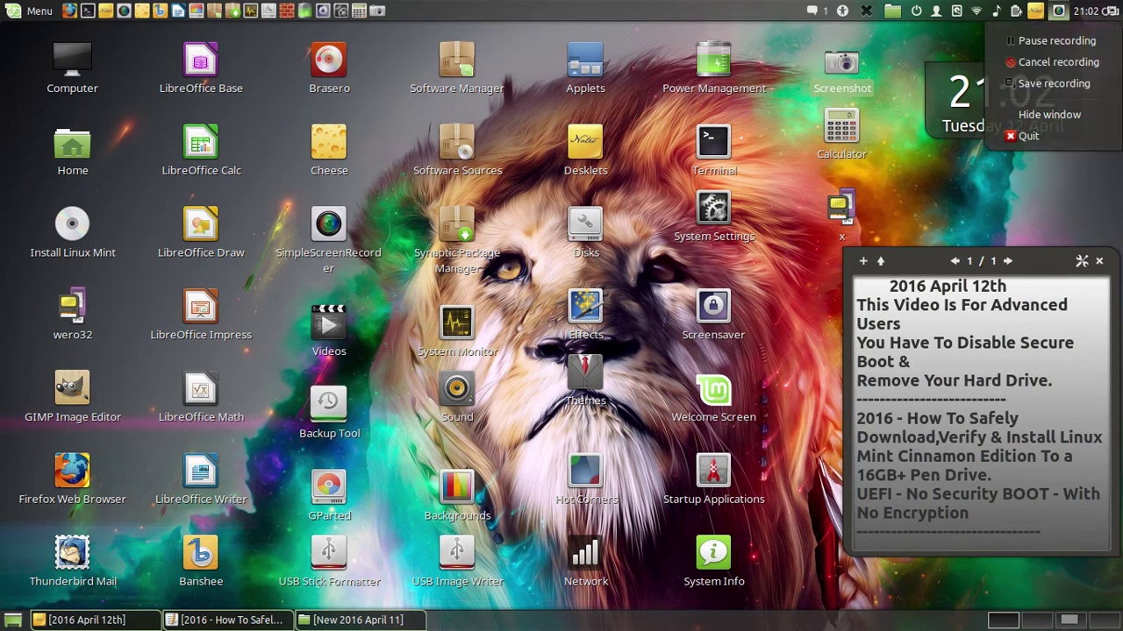
{"action": "left_click", "coordinate": [1053, 40]}
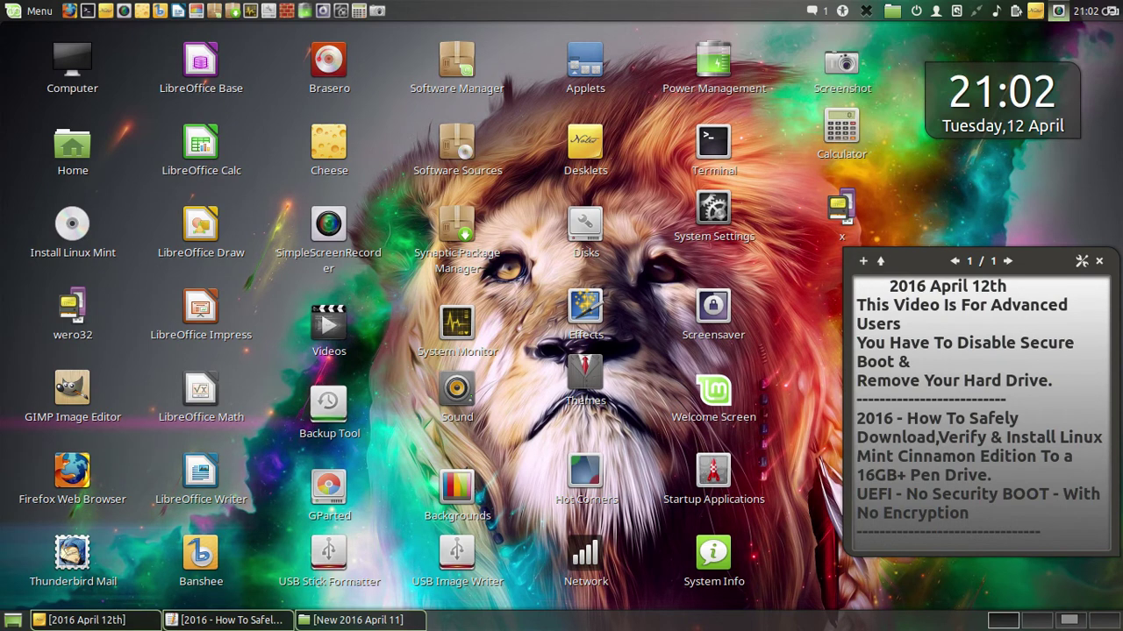
{"action": "right_click", "coordinate": [1059, 10]}
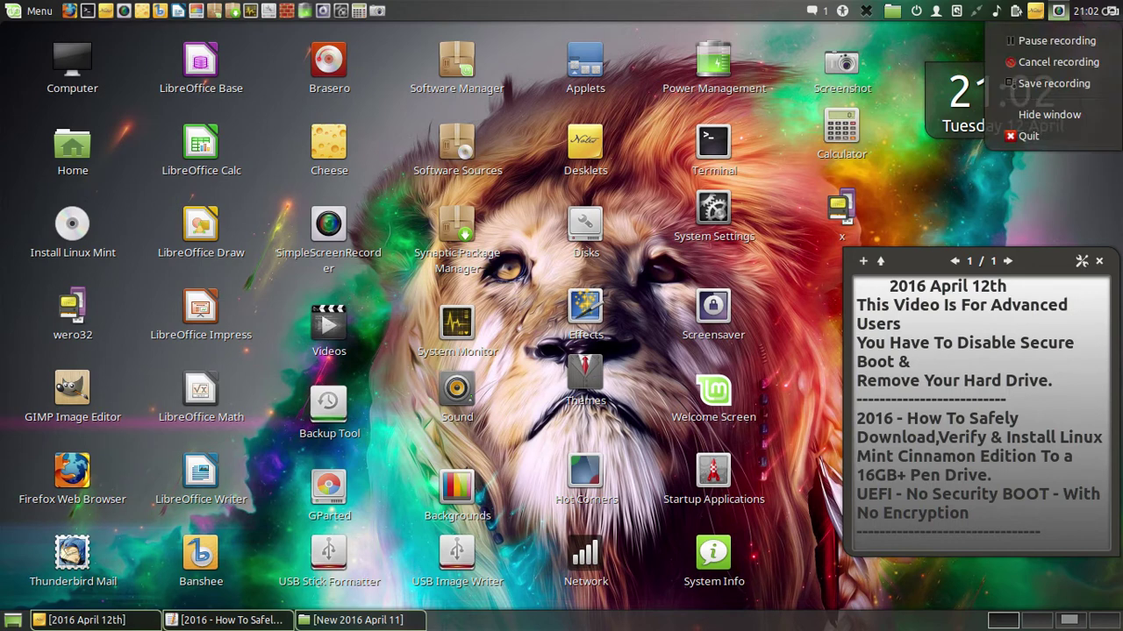
{"action": "key", "text": "Escape"}
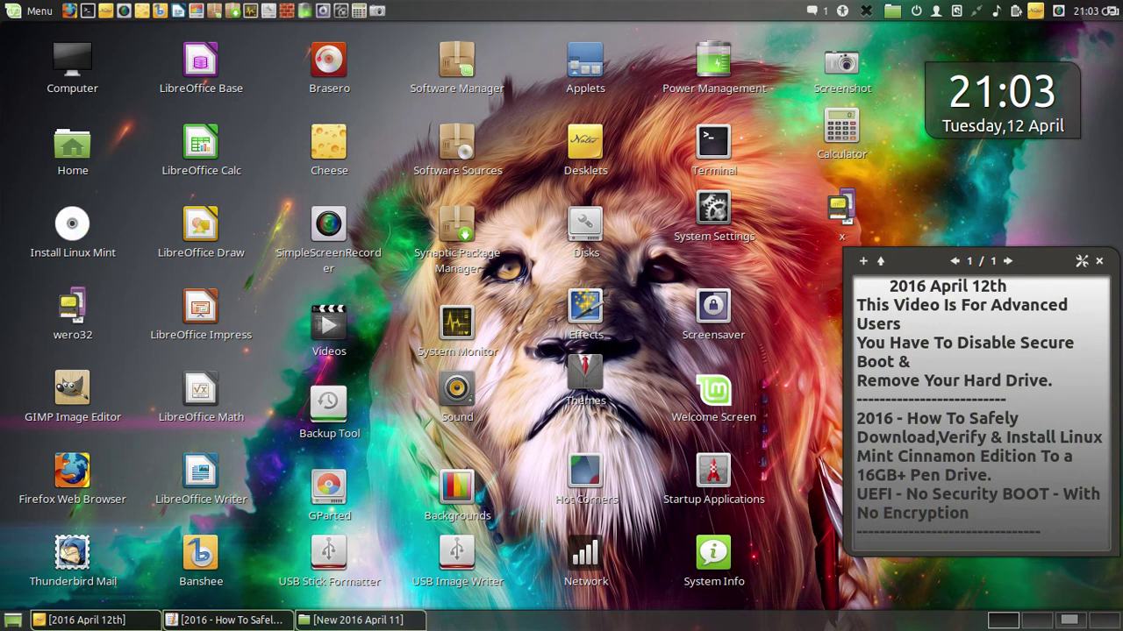
- Launch the Linux Mint installer and save a whole-screen screenshot of its Welcome page as A1.png in the Pen Drive folder
{"action": "left_click", "coordinate": [72, 230]}
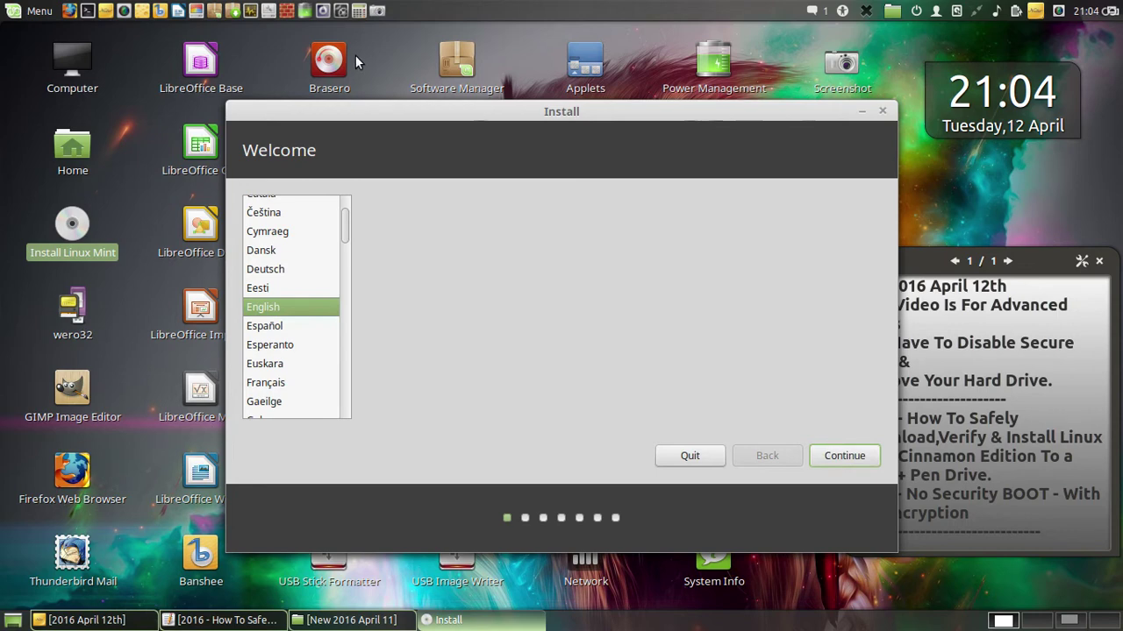
{"action": "left_click_drag", "start_coordinate": [441, 109], "coordinate": [351, 102]}
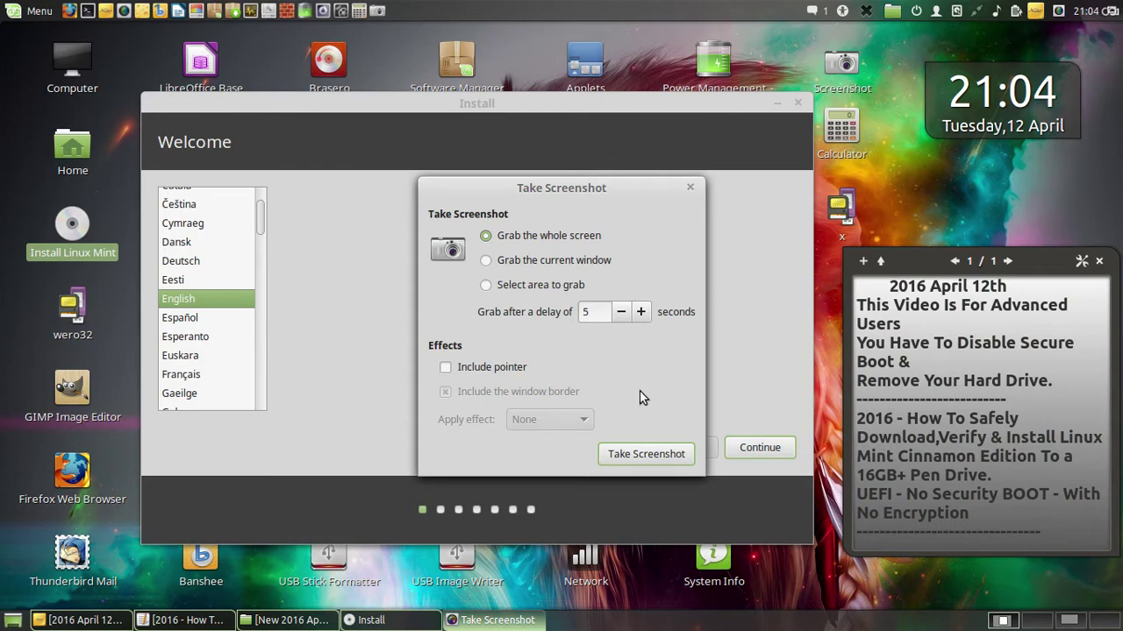
{"action": "left_click", "coordinate": [644, 453]}
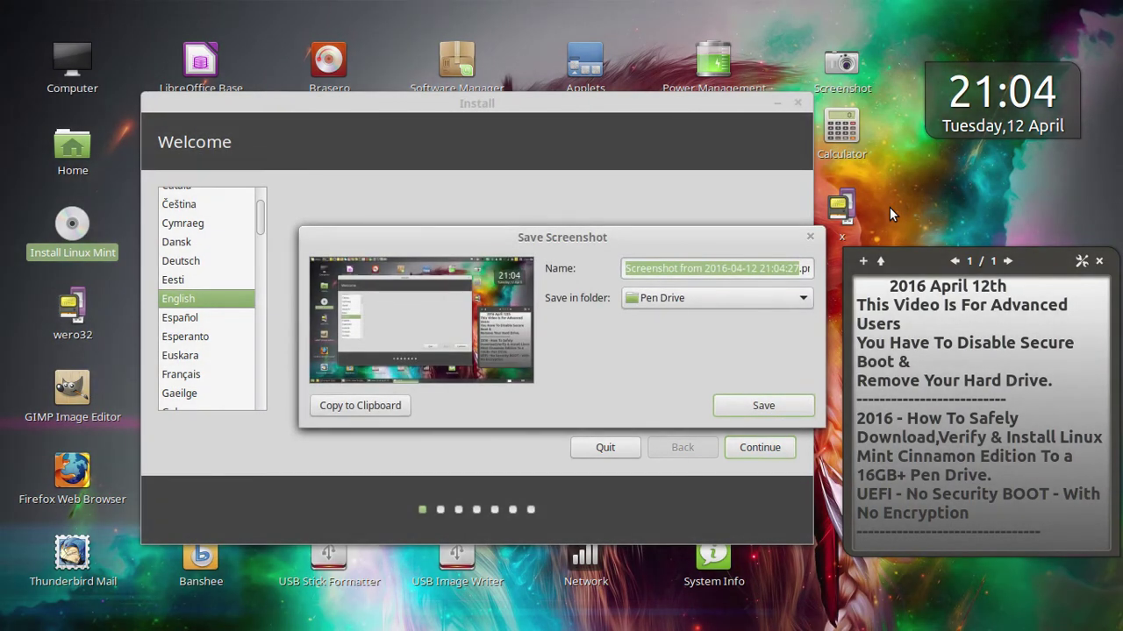
{"action": "type", "text": "A"}
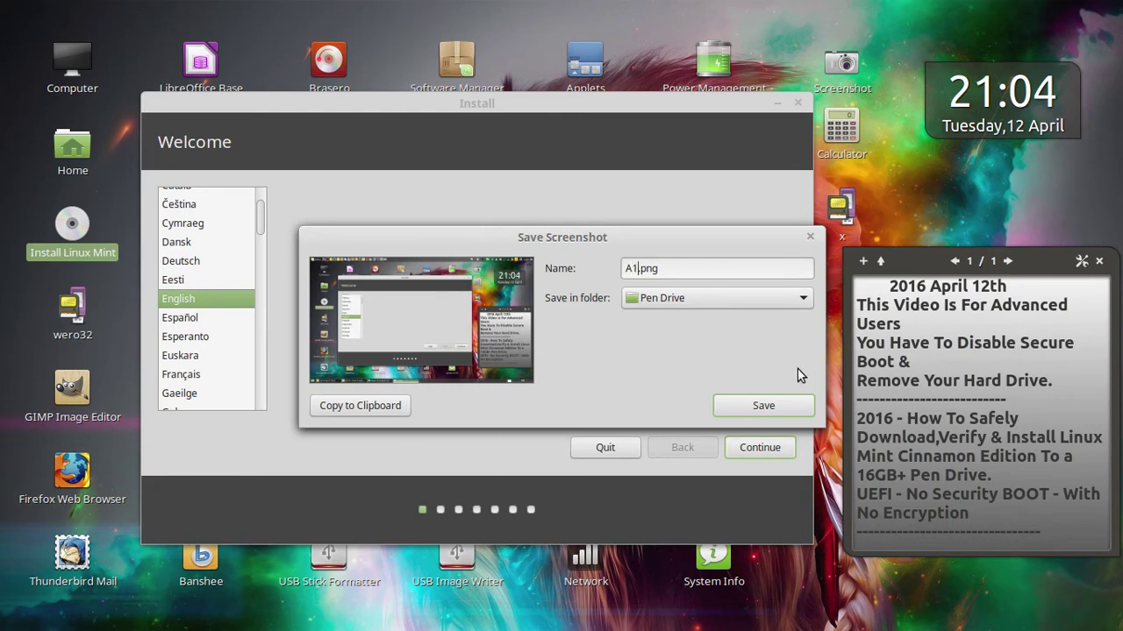
{"action": "type", "text": "1"}
{"action": "left_click", "coordinate": [776, 405]}
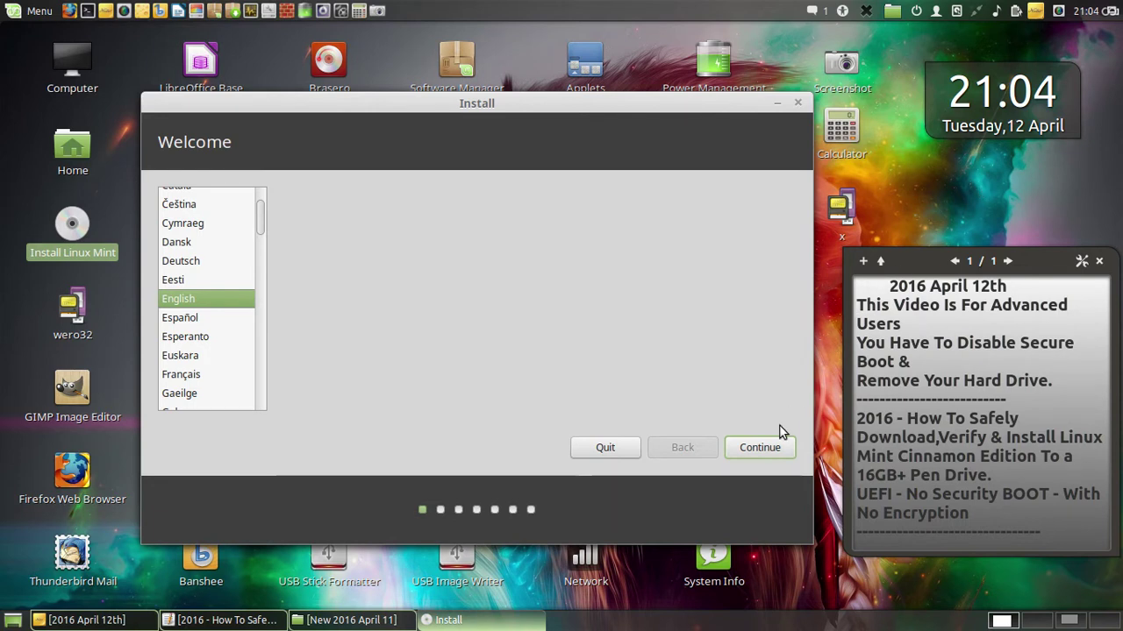
- Continue the installation in English without connecting to a wi-fi network, up to the page on preparing to install
{"action": "left_click", "coordinate": [769, 448]}
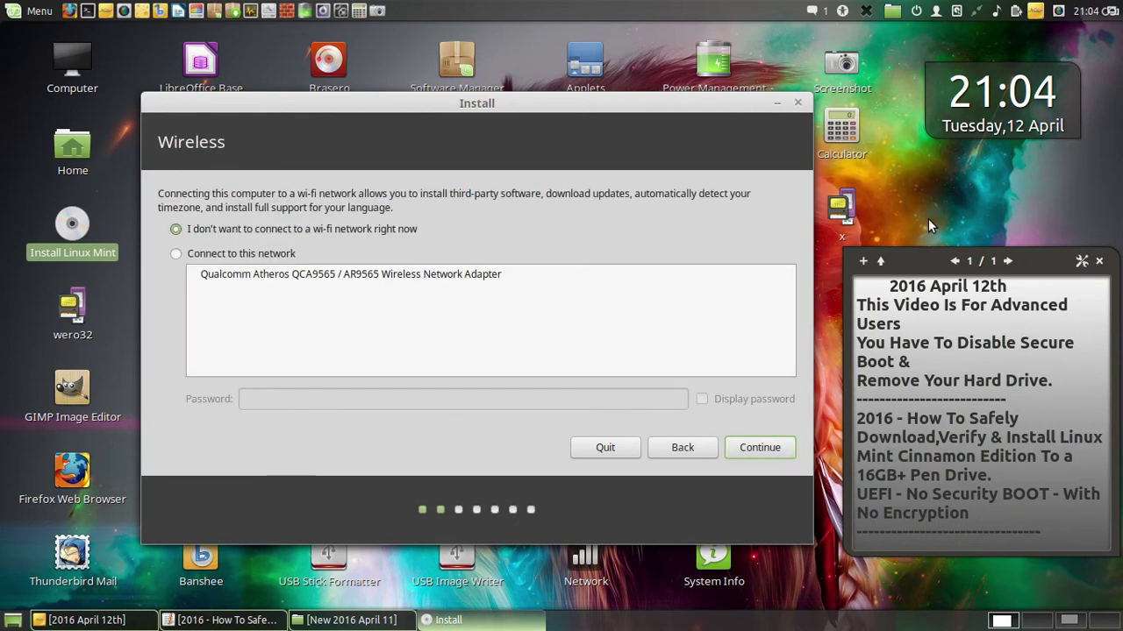
{"action": "left_click", "coordinate": [767, 451]}
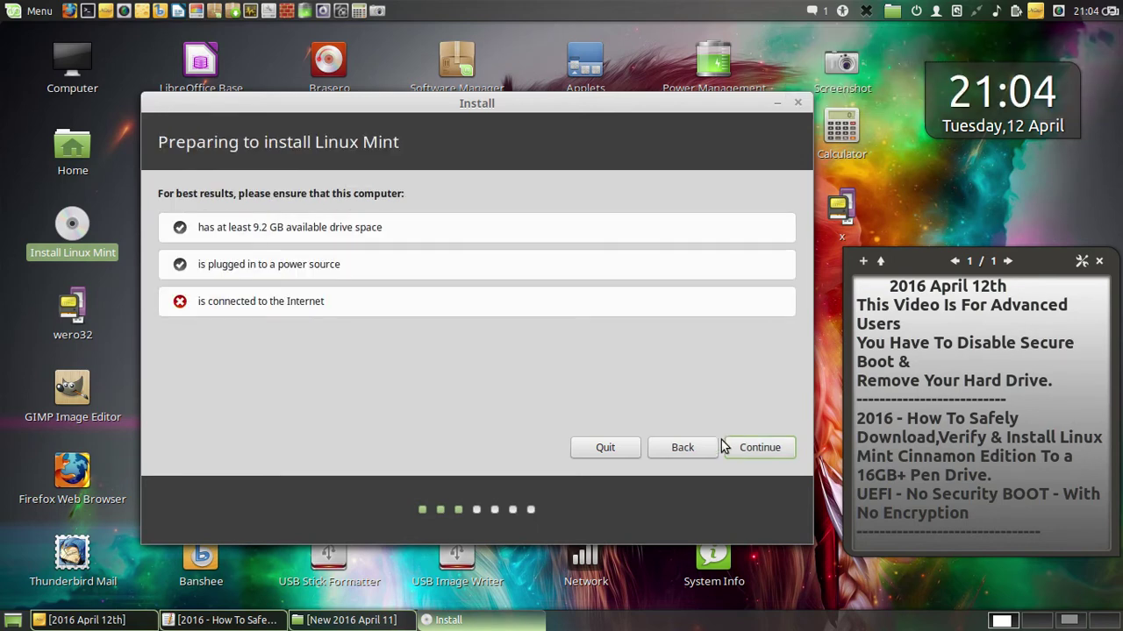
- Return to the installer's Wireless page and save a whole-screen screenshot of it as A2.png in the Pen Drive folder
{"action": "left_click", "coordinate": [704, 450]}
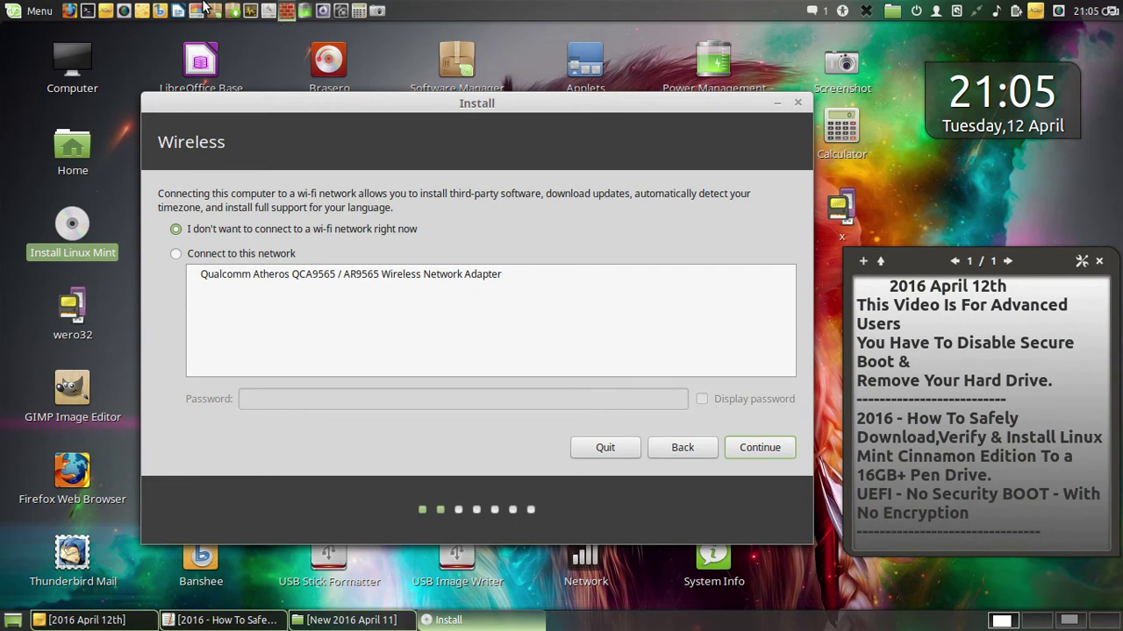
{"action": "left_click", "coordinate": [377, 11]}
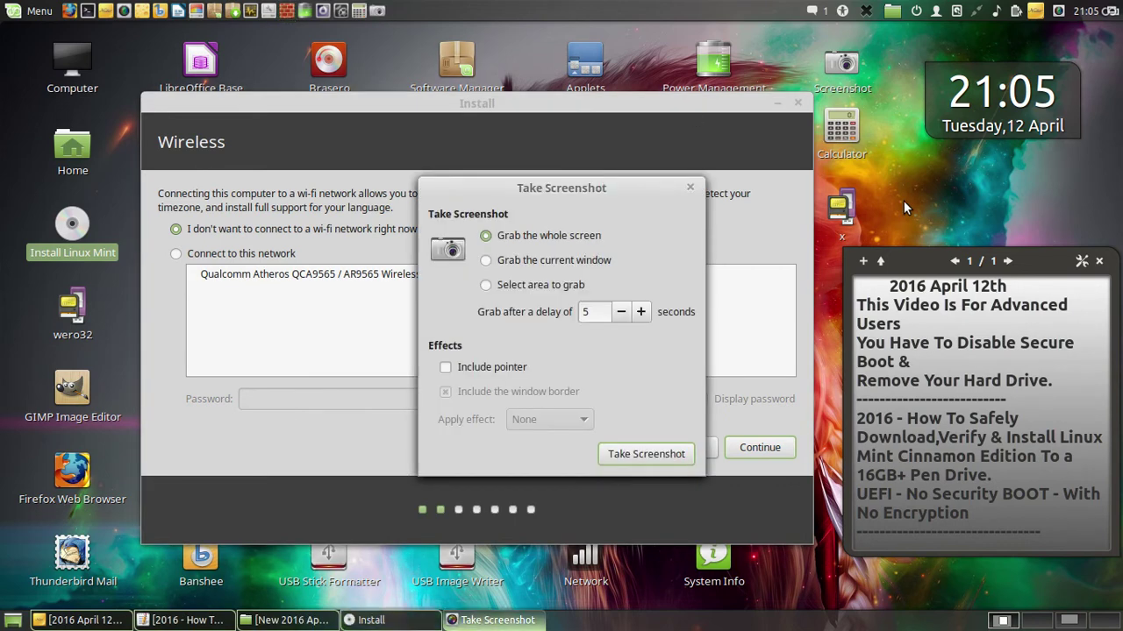
{"action": "left_click", "coordinate": [689, 456]}
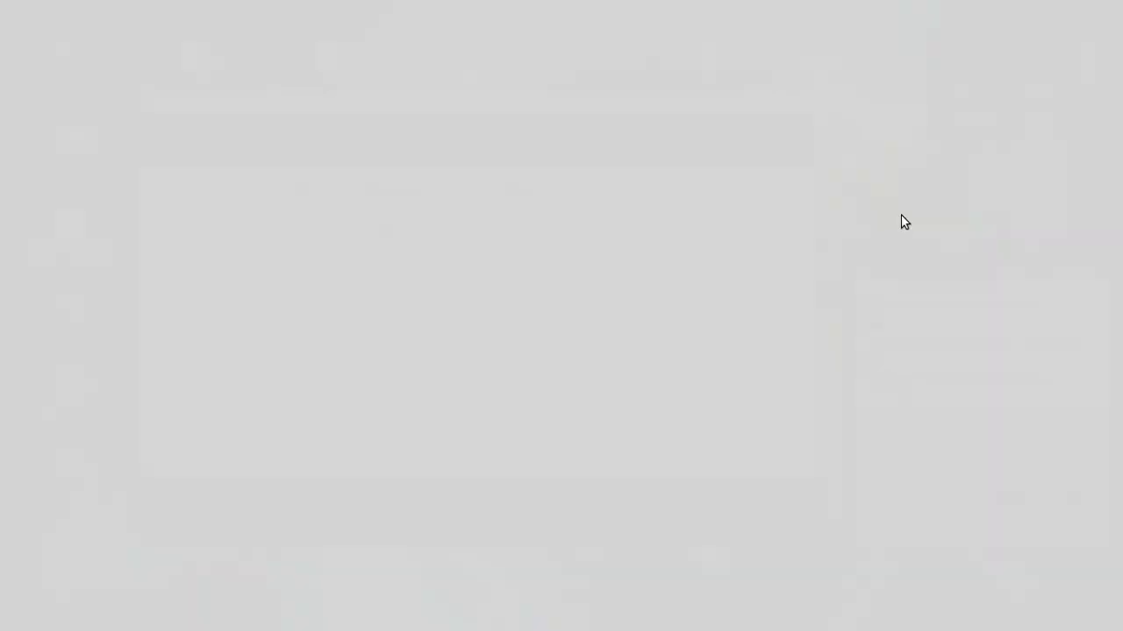
{"action": "type", "text": "A2"}
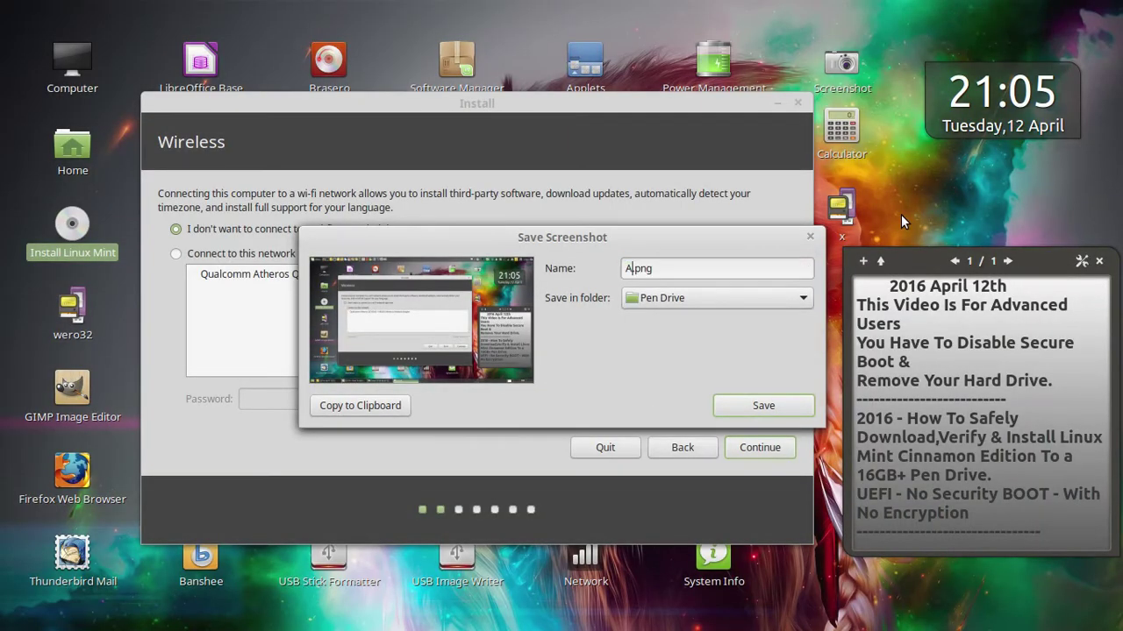
{"action": "left_click", "coordinate": [793, 410]}
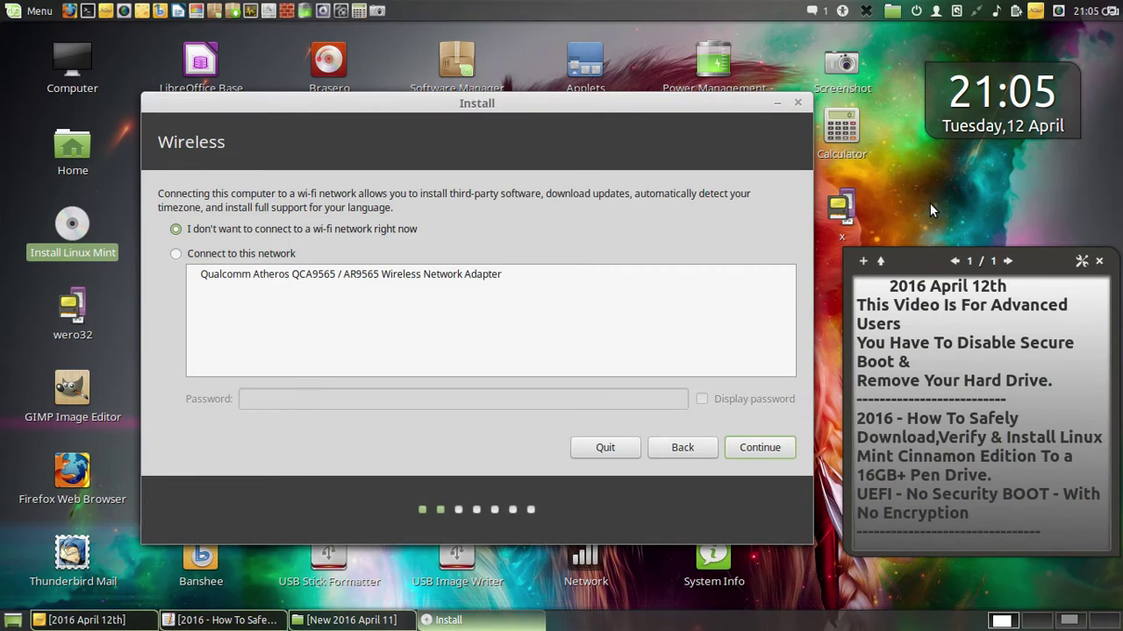
- Continue to the page on preparing to install and save a whole-screen screenshot of it as A3.png in the Pen Drive folder
{"action": "left_click", "coordinate": [749, 448]}
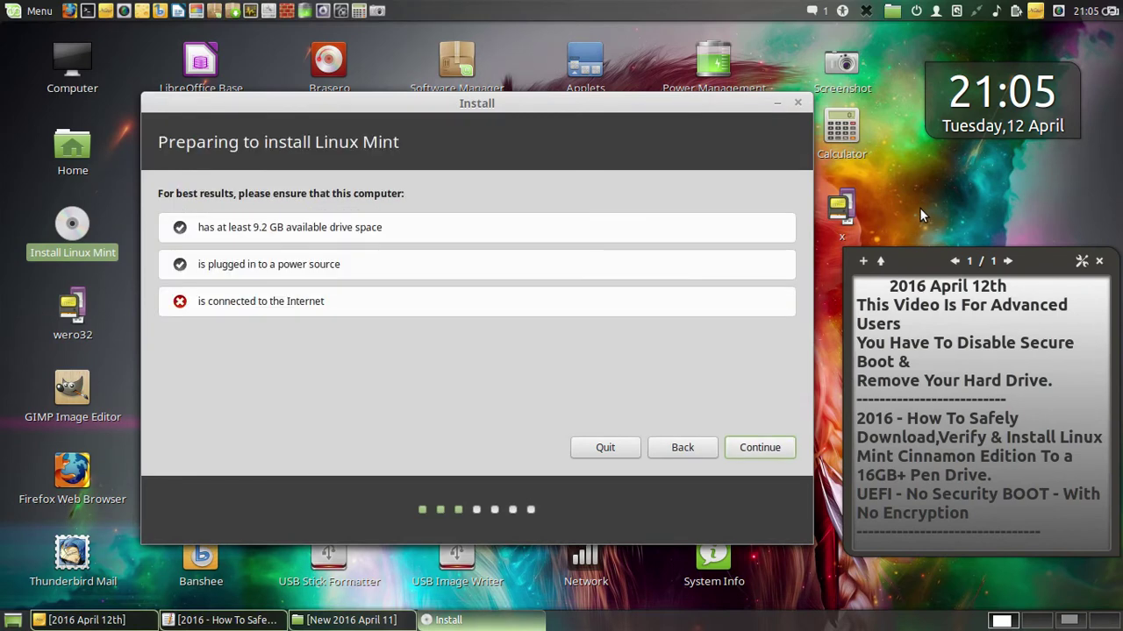
{"action": "left_click", "coordinate": [376, 11]}
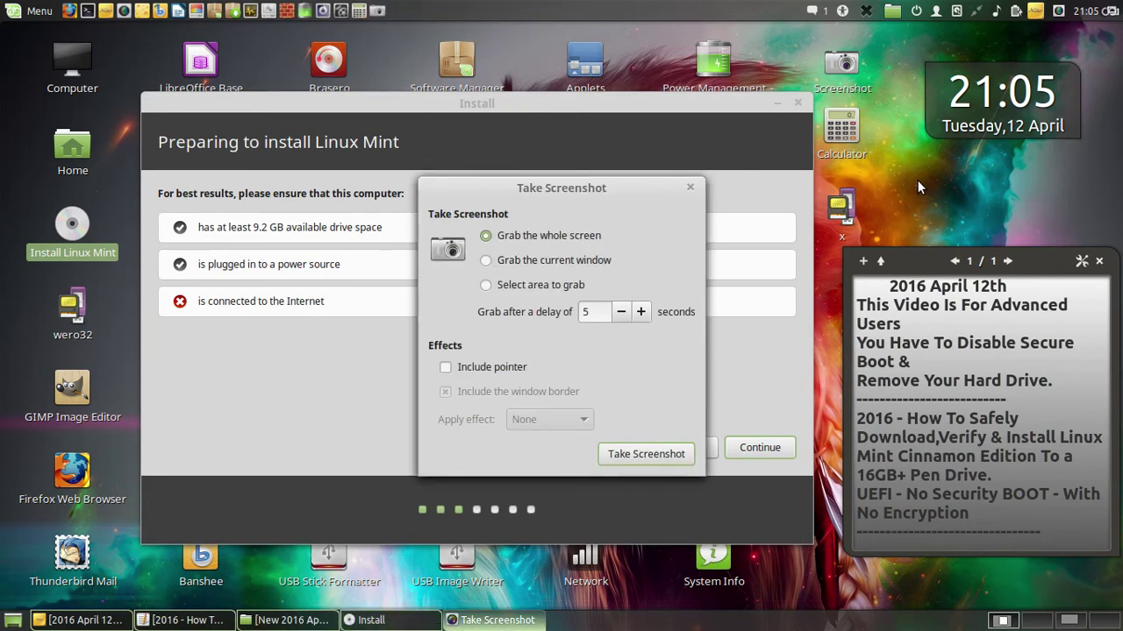
{"action": "left_click", "coordinate": [669, 454]}
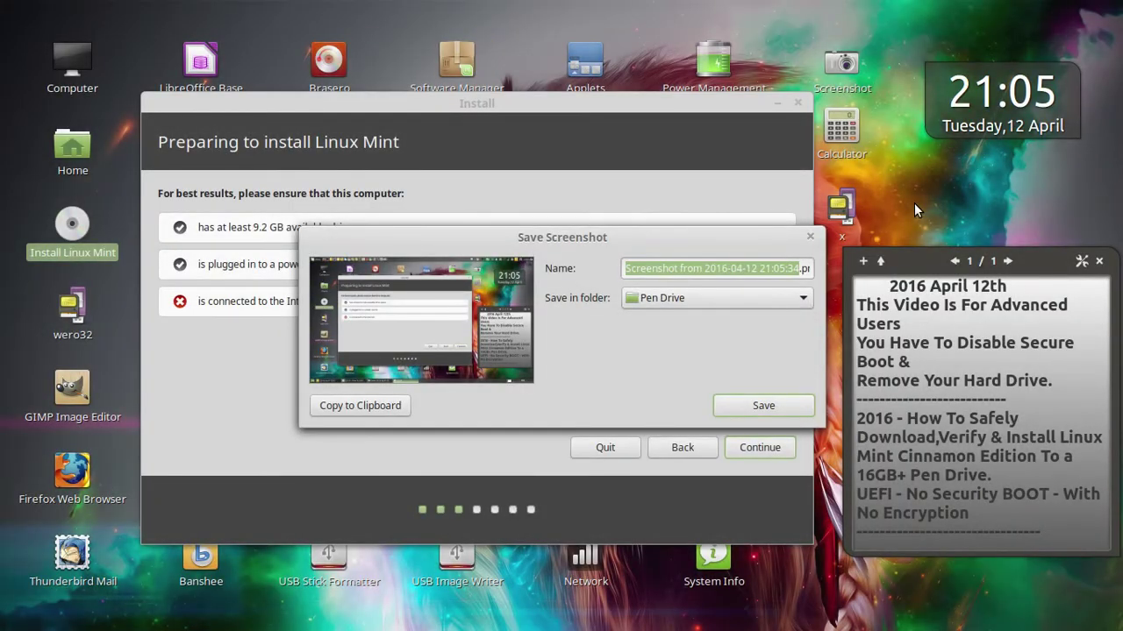
{"action": "type", "text": "A3"}
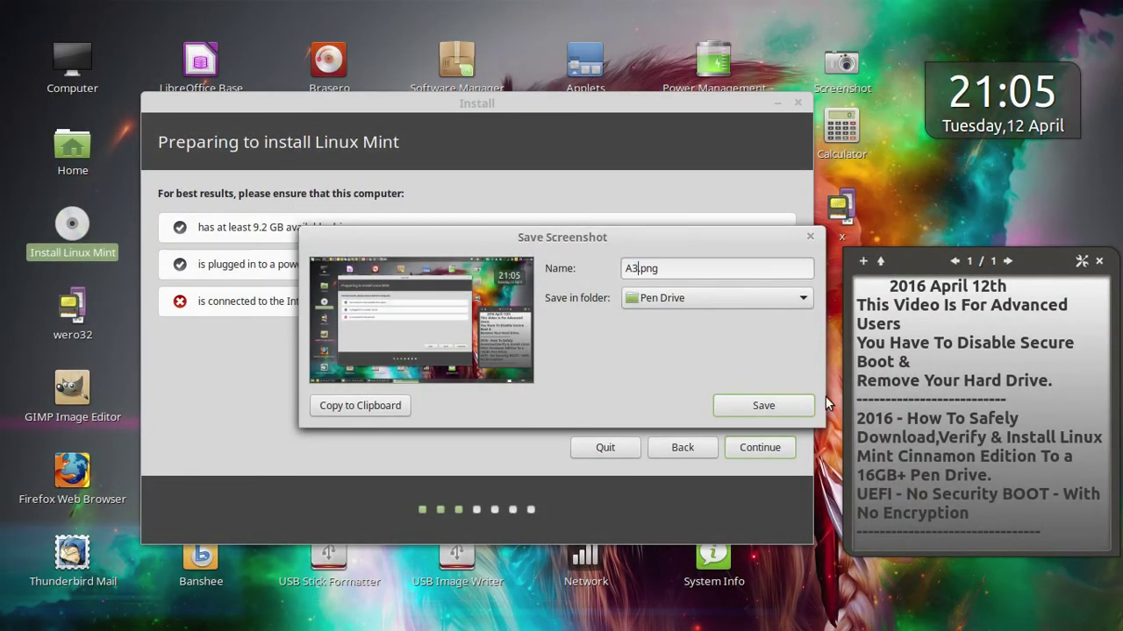
{"action": "left_click", "coordinate": [763, 406]}
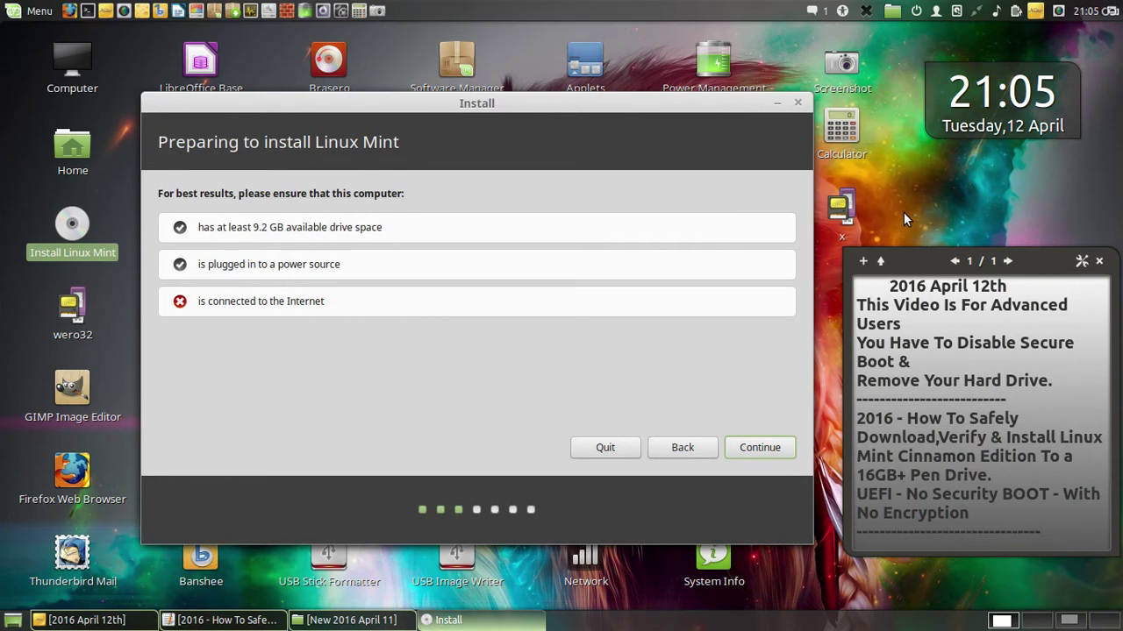
- Continue, save a whole-screen screenshot of the mounted-partitions question as A4.png in the Pen Drive folder, and agree to unmount the partitions
{"action": "left_click", "coordinate": [762, 447]}
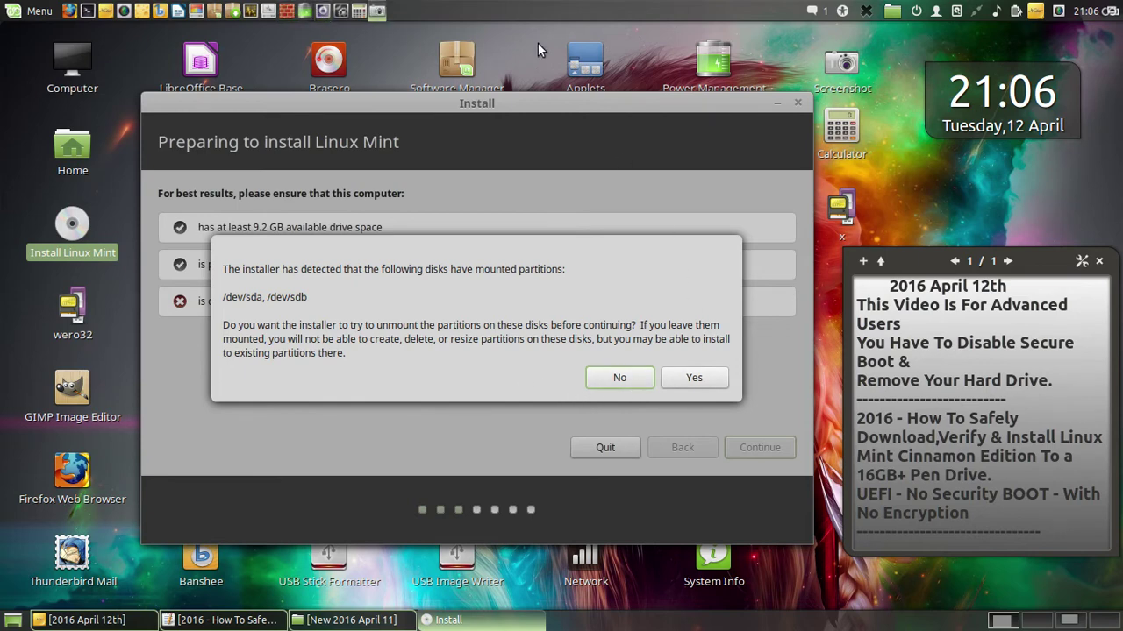
{"action": "left_click", "coordinate": [884, 139]}
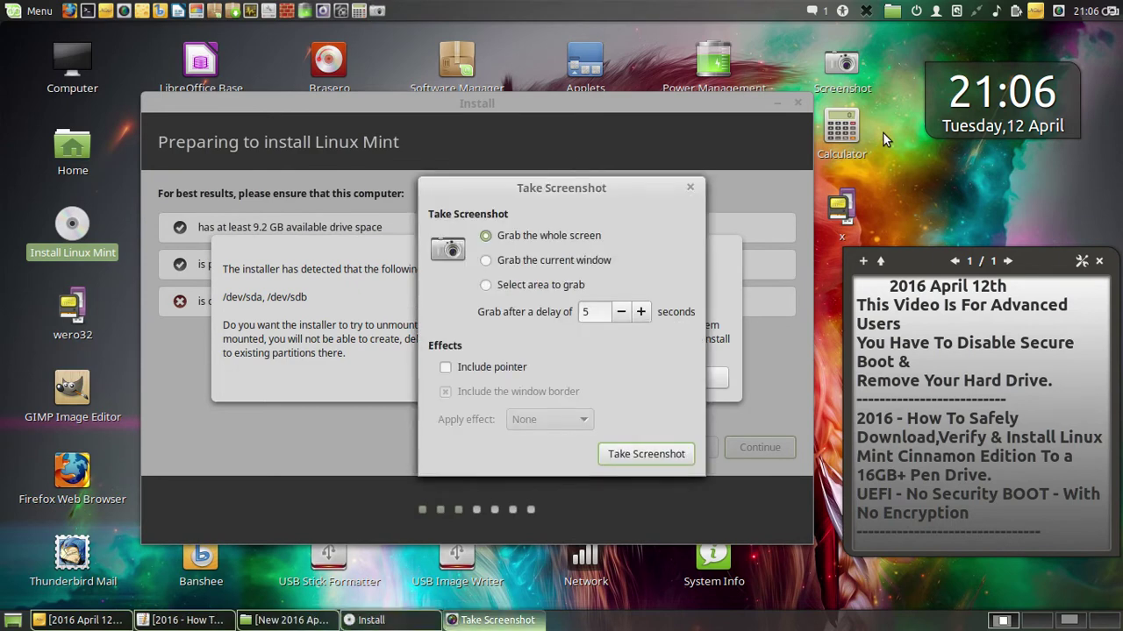
{"action": "left_click", "coordinate": [637, 457]}
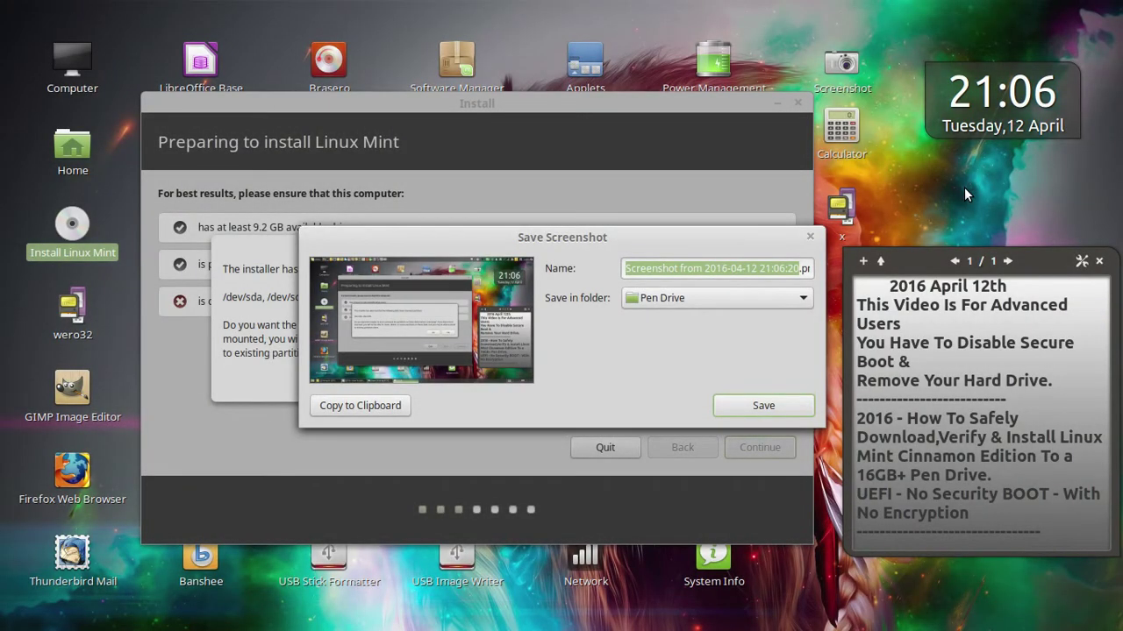
{"action": "type", "text": "A4"}
{"action": "left_click", "coordinate": [799, 405]}
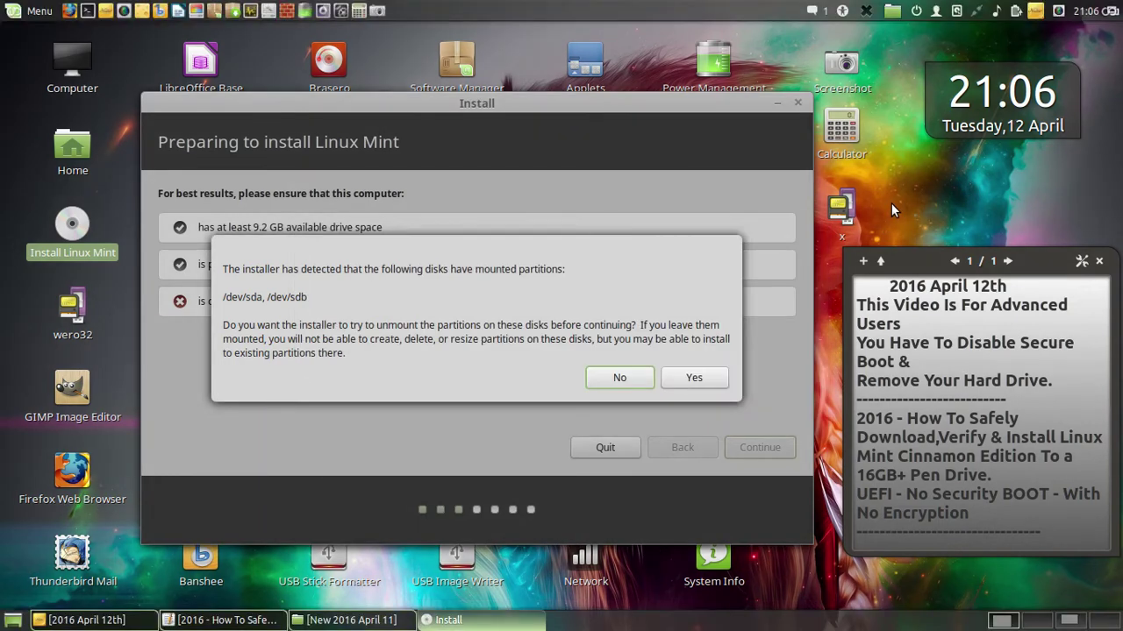
{"action": "left_click", "coordinate": [704, 383]}
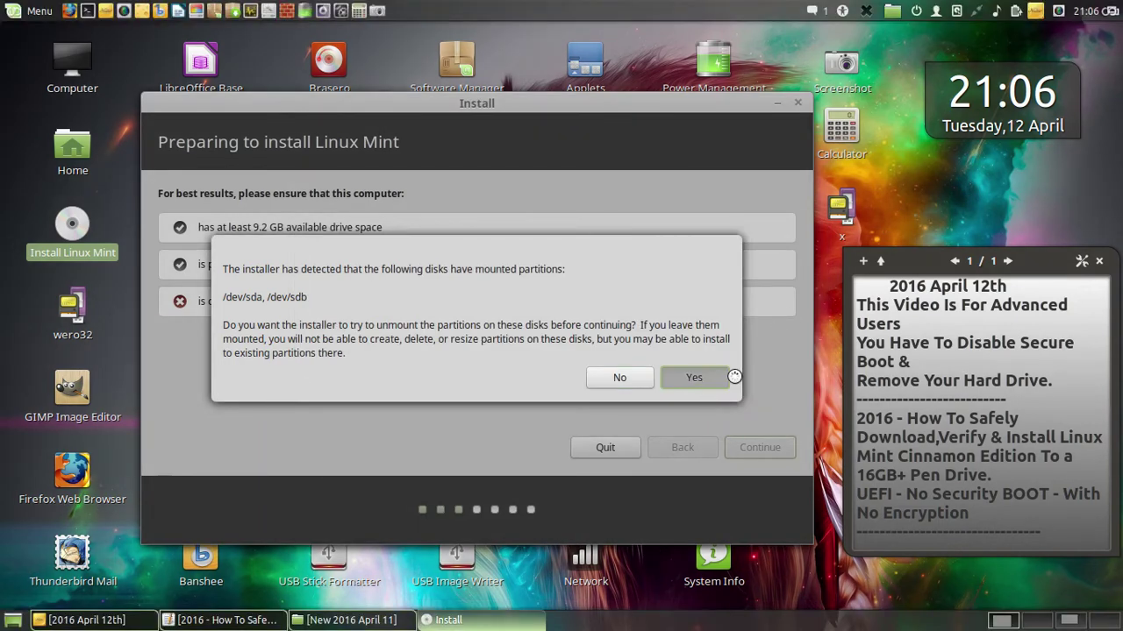
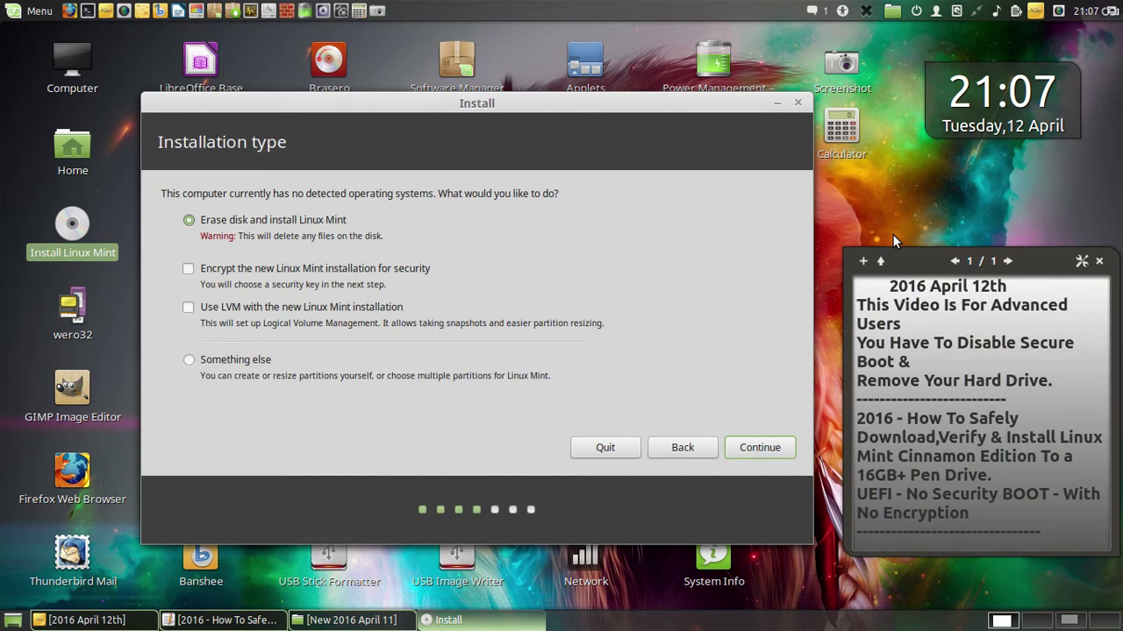
- Choose Something else as the installation type and save a whole-screen screenshot of the page as A5.png in the Pen Drive folder
{"action": "left_click", "coordinate": [188, 361]}
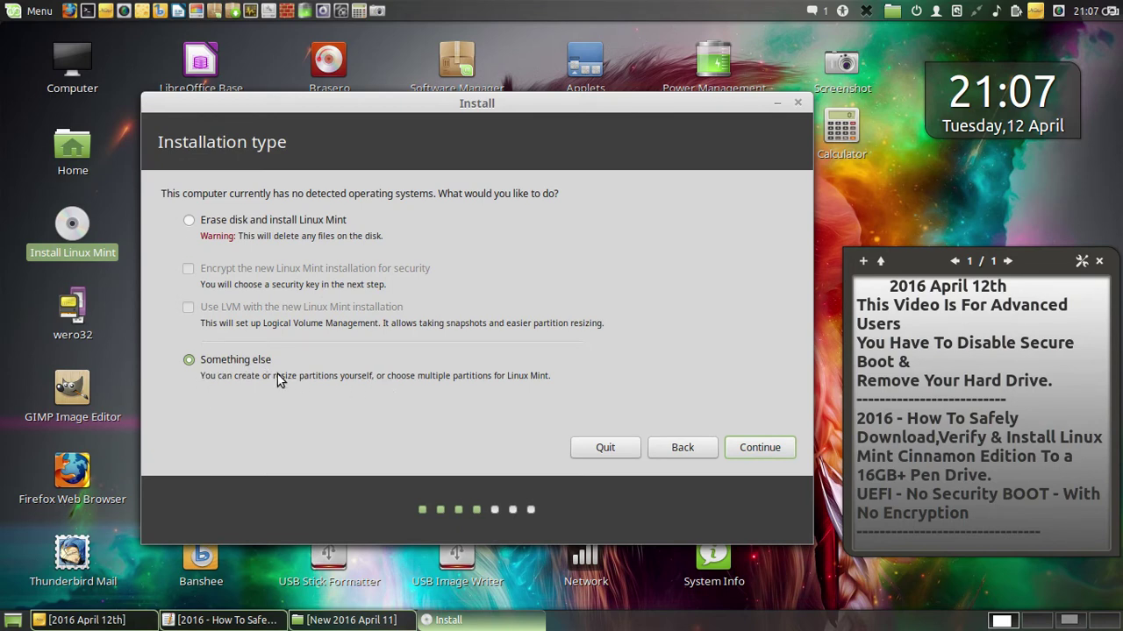
{"action": "left_click", "coordinate": [379, 11]}
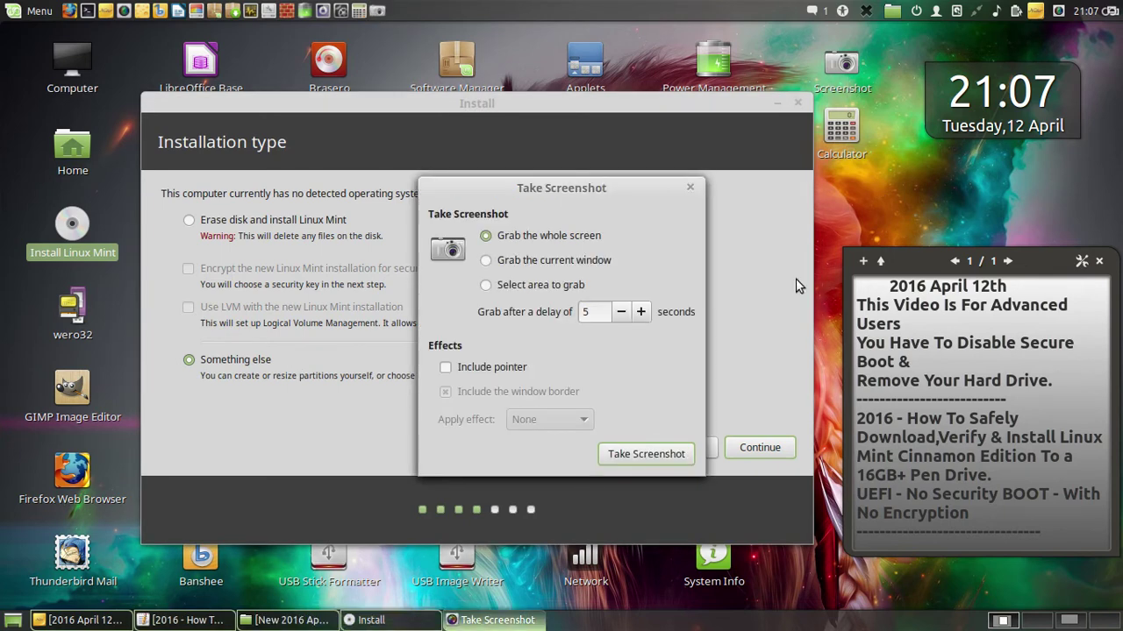
{"action": "left_click", "coordinate": [646, 454]}
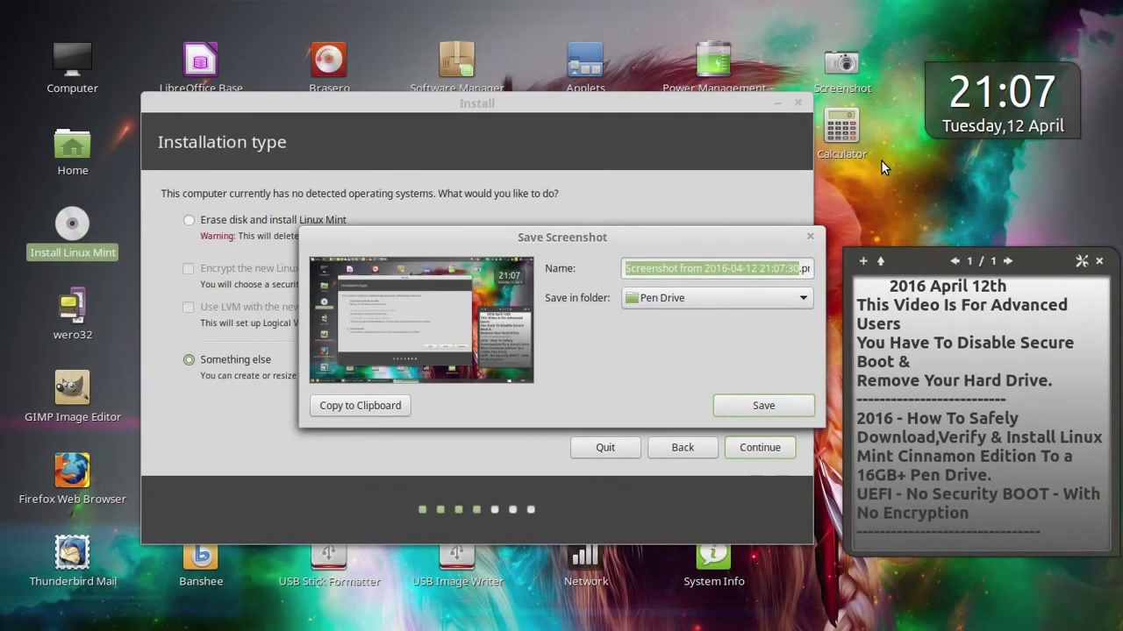
{"action": "type", "text": "A"}
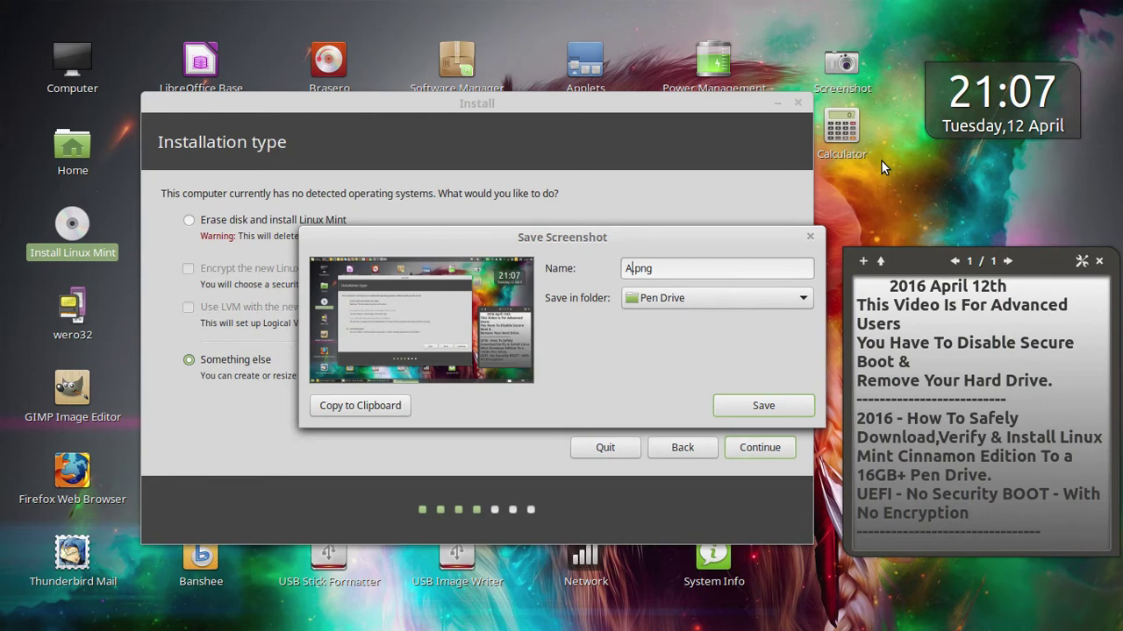
{"action": "type", "text": "5"}
{"action": "left_click", "coordinate": [781, 409]}
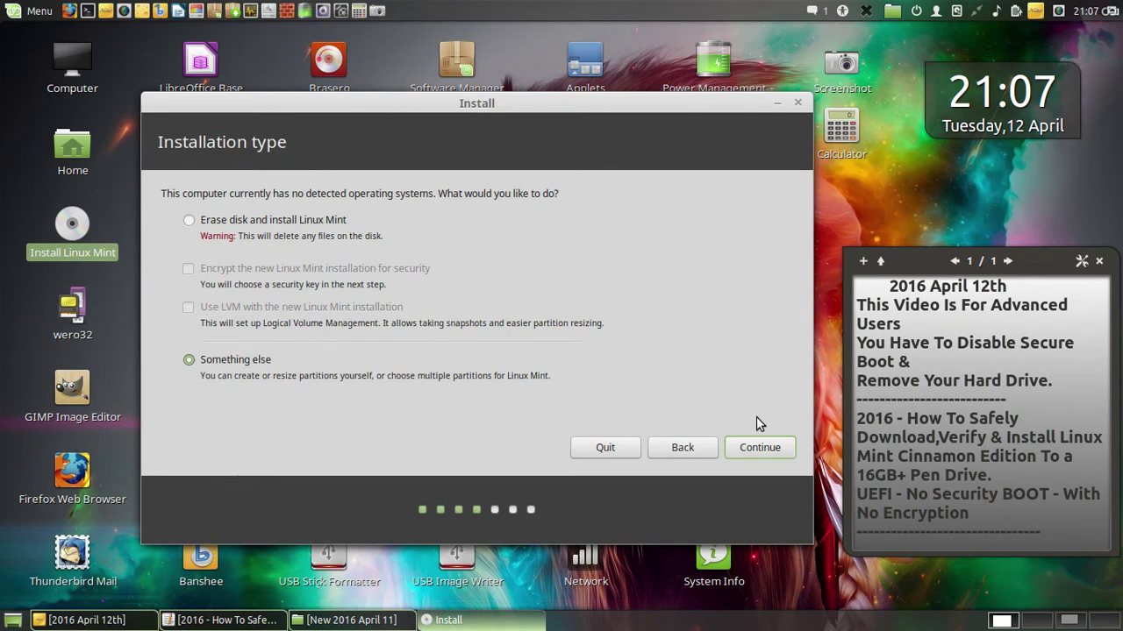
- Continue to manual partitioning, select the /dev/sdb1 partition, and set the boot loader device to /dev/sdb SanDisk Cruzer Blade (64.0 GB)
{"action": "left_click", "coordinate": [765, 449]}
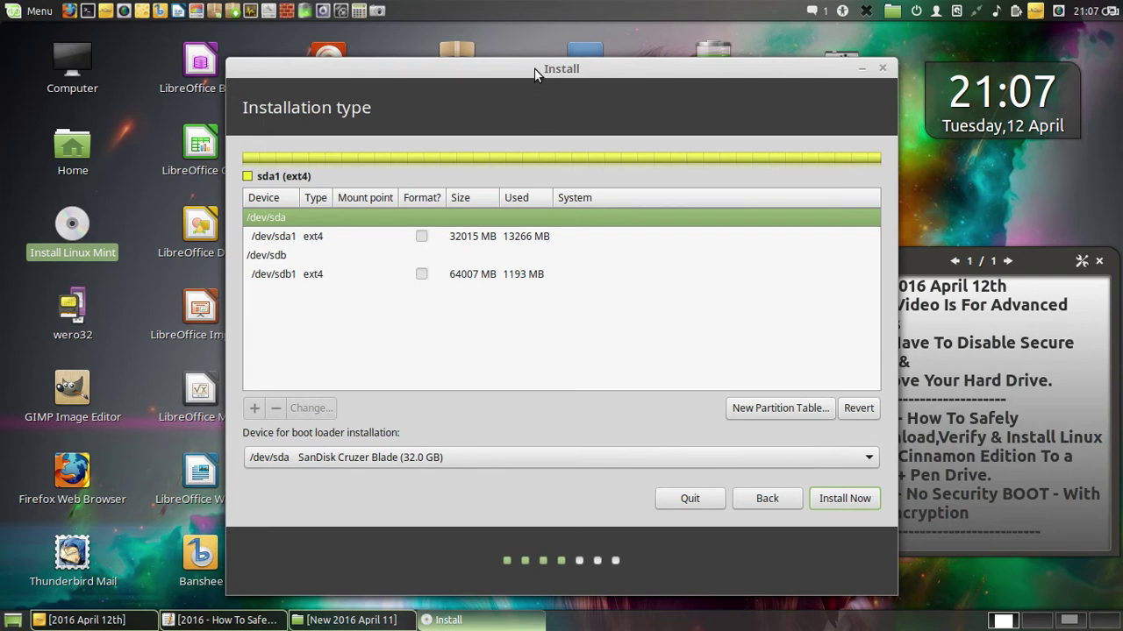
{"action": "left_click_drag", "start_coordinate": [534, 69], "coordinate": [396, 49]}
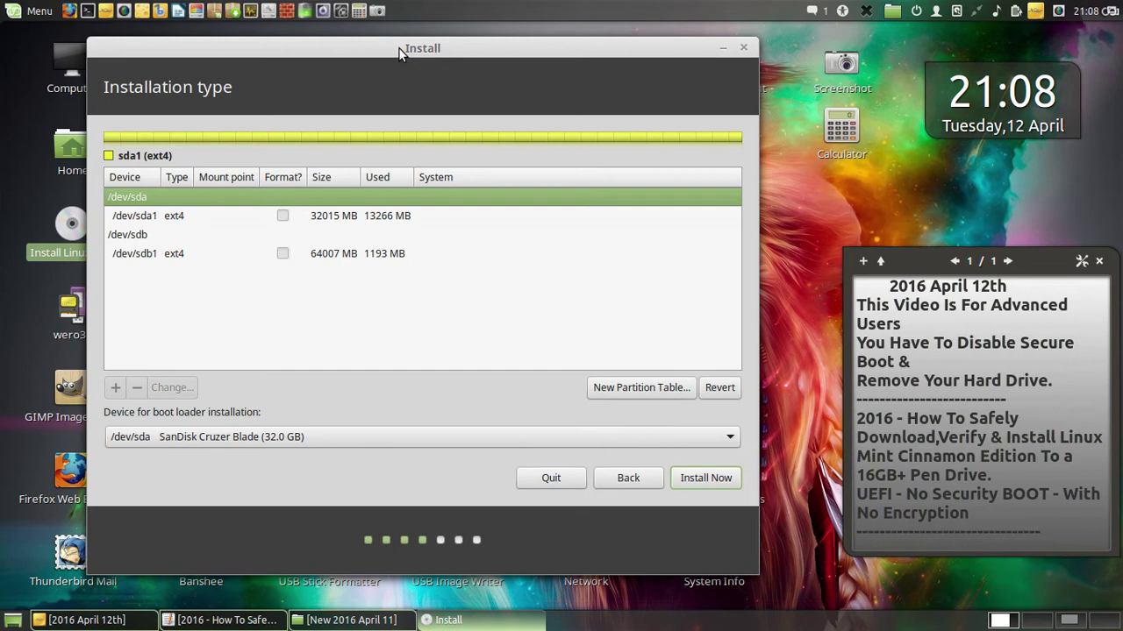
{"action": "left_click", "coordinate": [145, 235]}
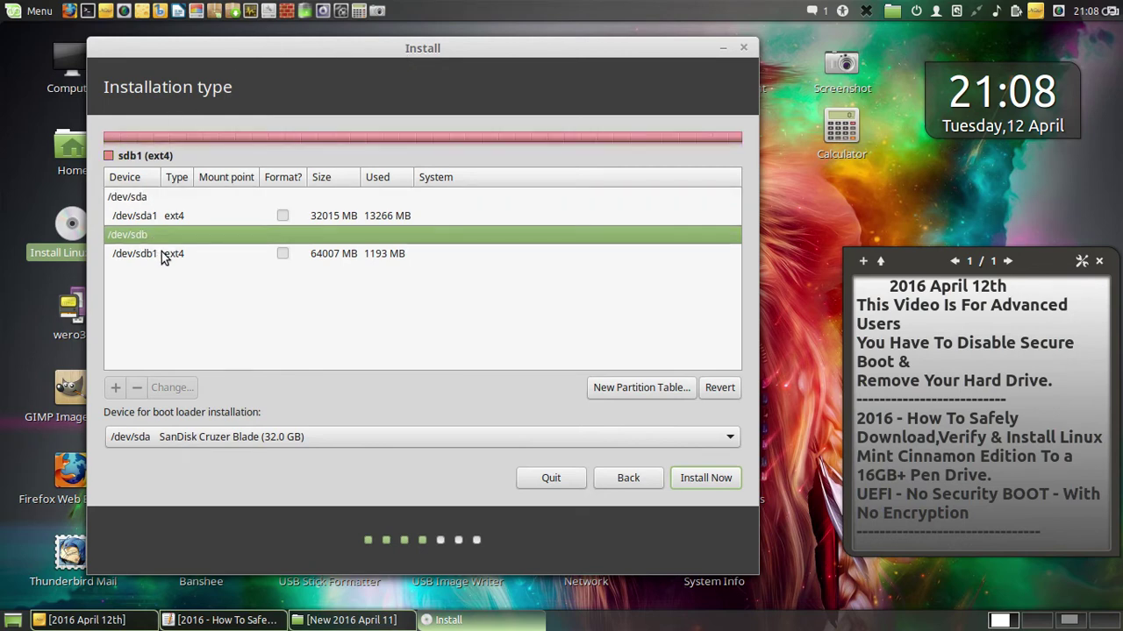
{"action": "left_click", "coordinate": [162, 253]}
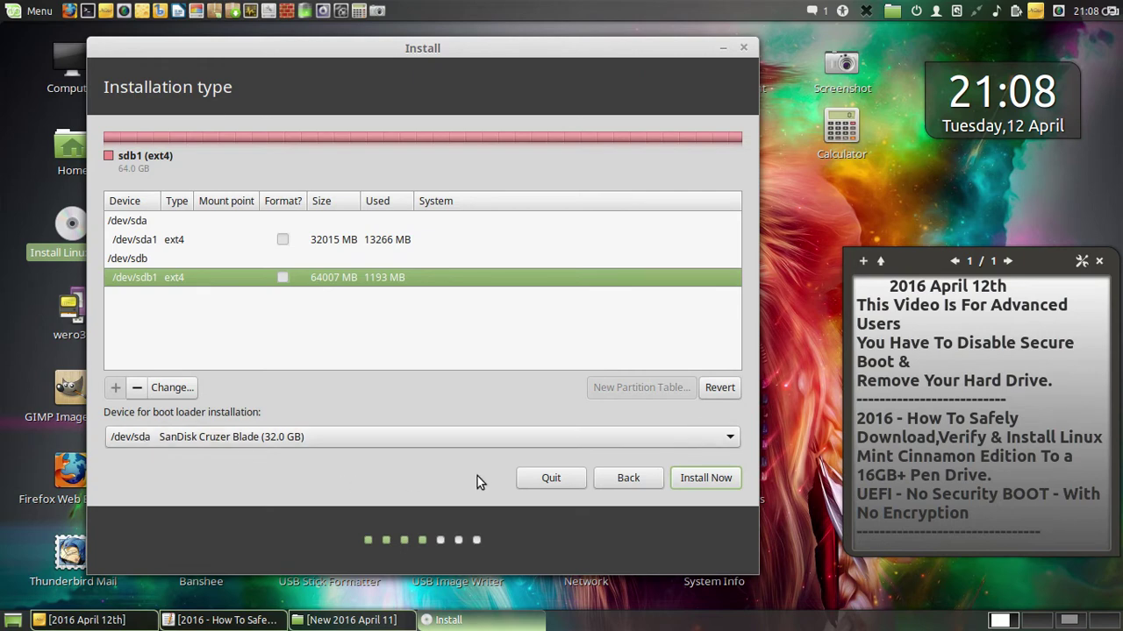
{"action": "left_click", "coordinate": [731, 439]}
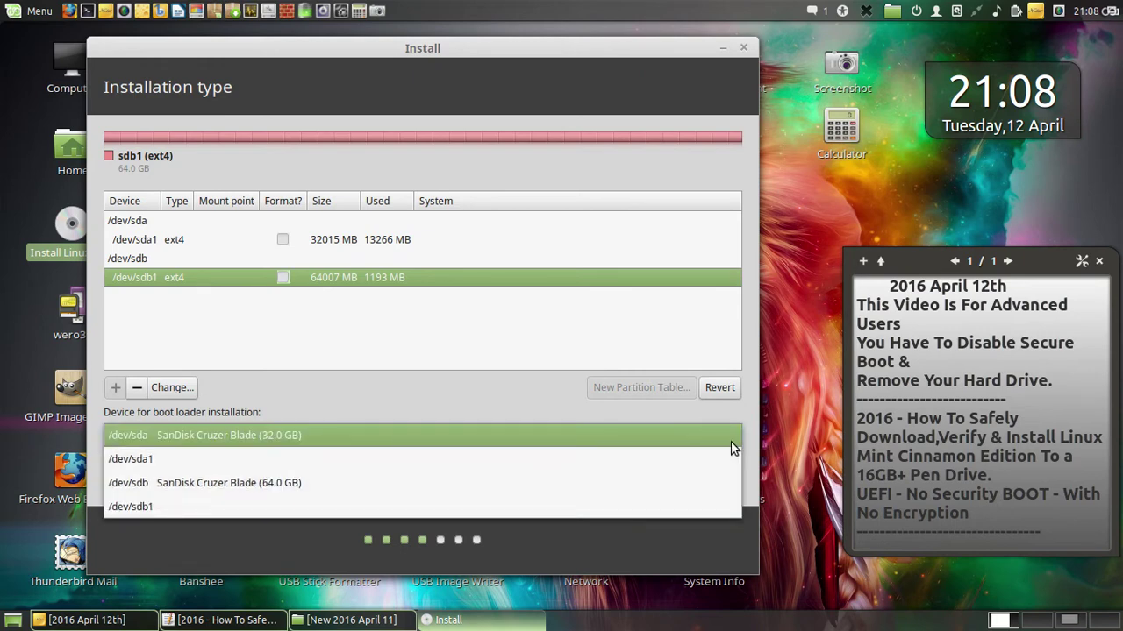
{"action": "left_click", "coordinate": [655, 472]}
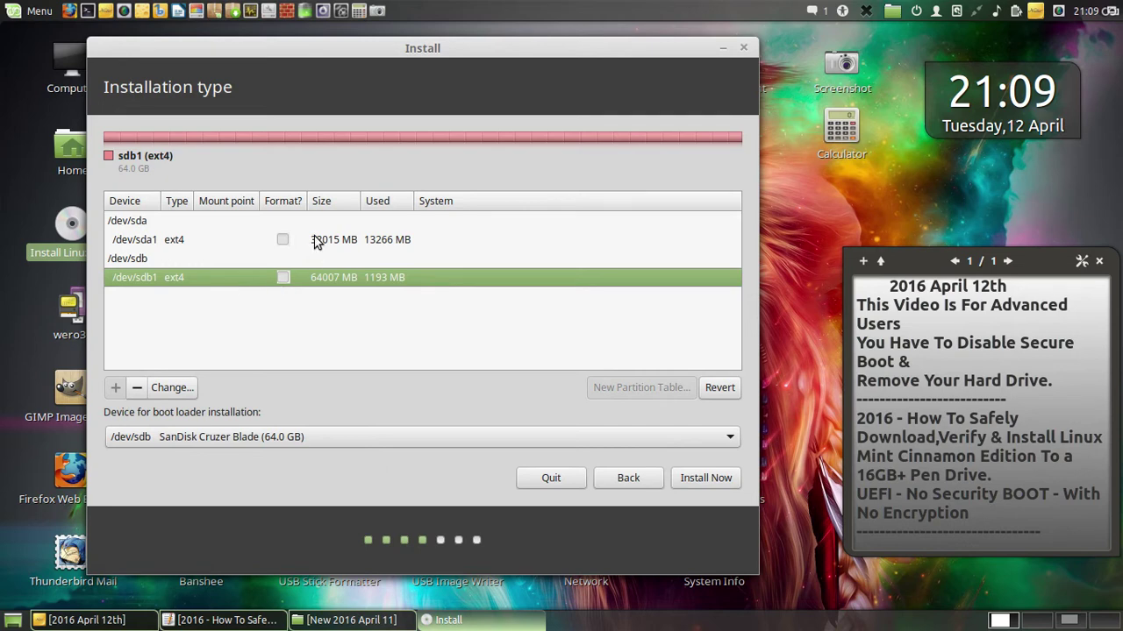
- Capture the whole screen showing the installer's partition list and save it as A6.png in the Pen Drive folder
{"action": "left_click", "coordinate": [383, 11]}
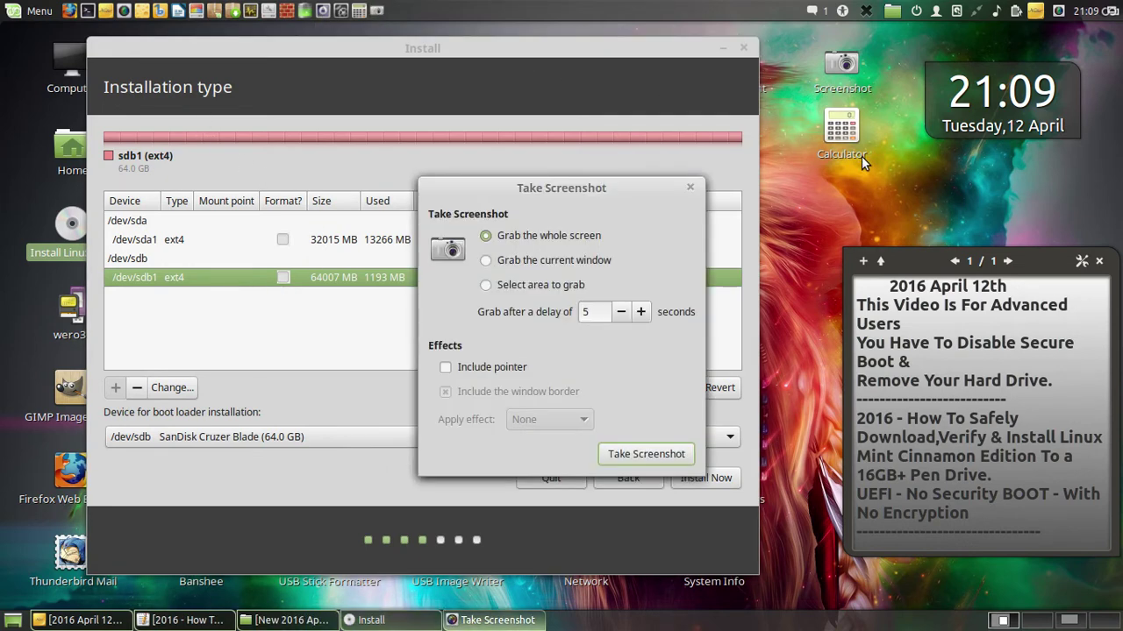
{"action": "left_click", "coordinate": [647, 454]}
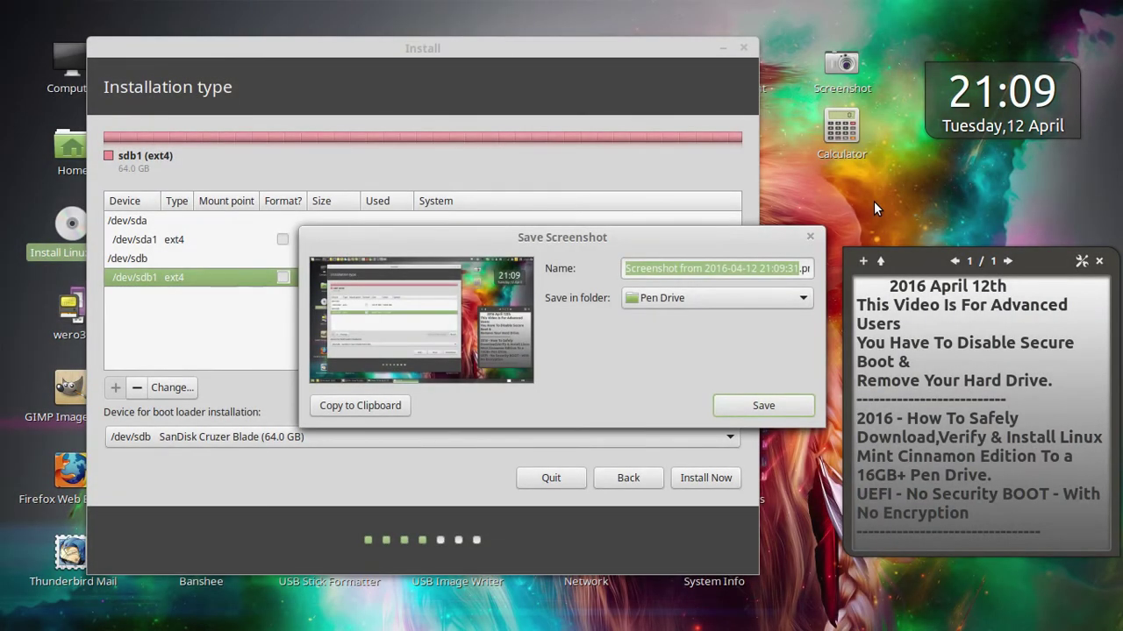
{"action": "type", "text": "A6"}
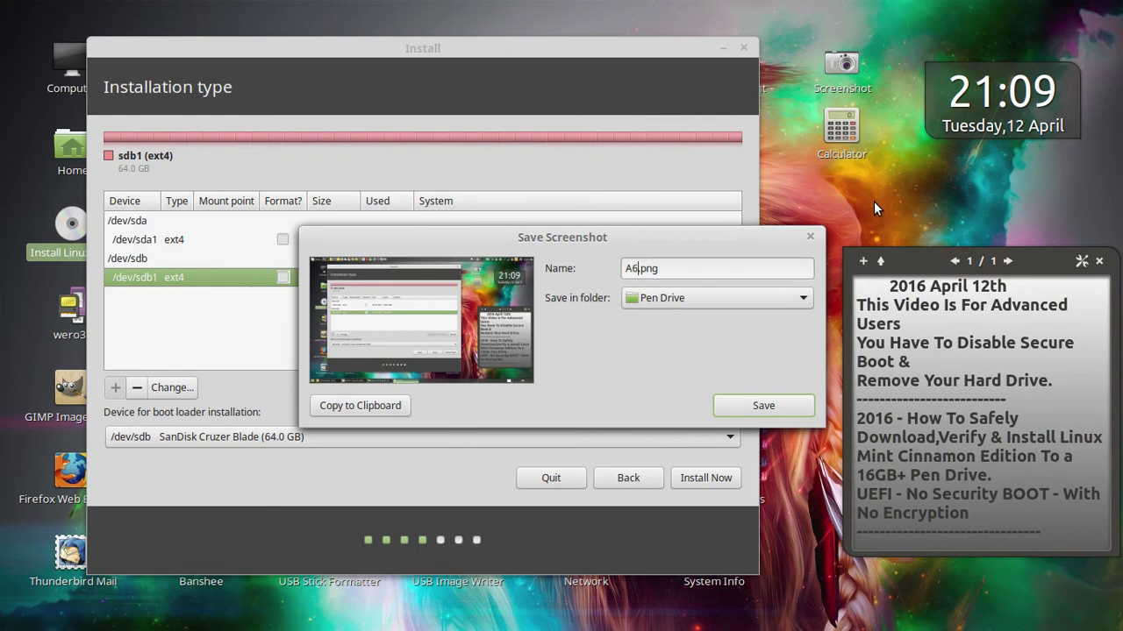
{"action": "left_click", "coordinate": [791, 401]}
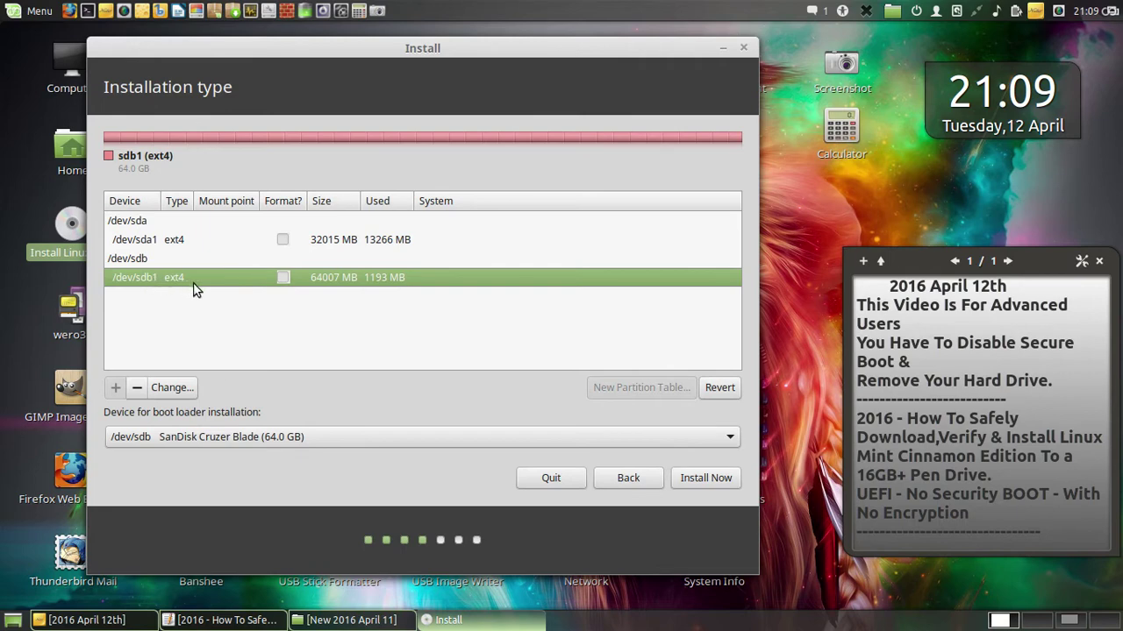
- Delete the /dev/sdb1 partition and select the free space under /dev/sdb
{"action": "left_click", "coordinate": [136, 388]}
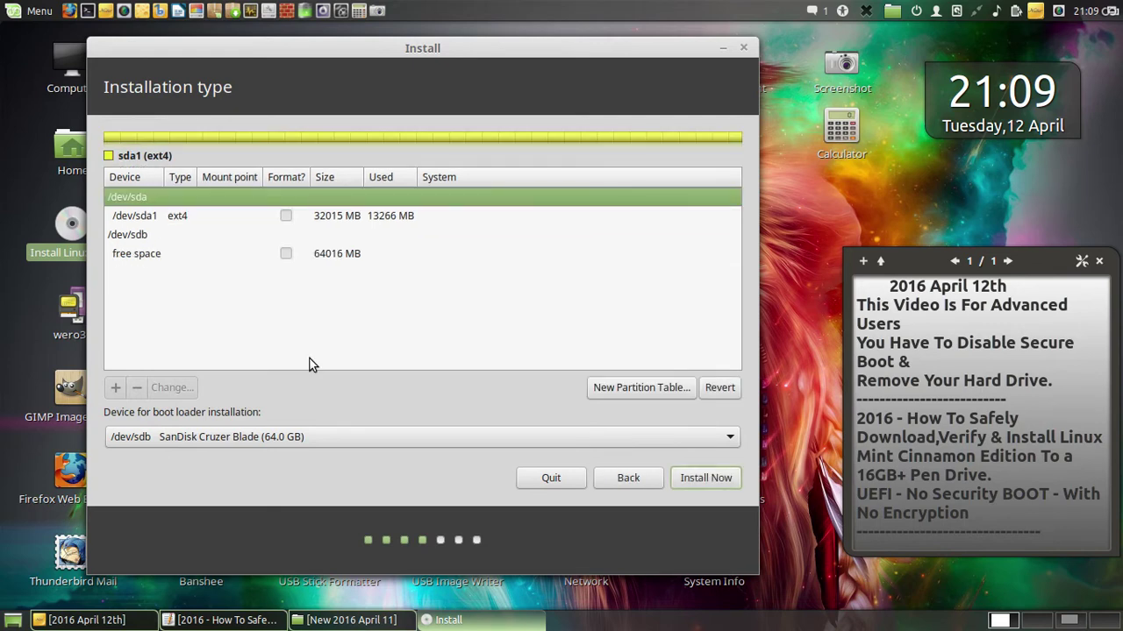
{"action": "left_click", "coordinate": [144, 255]}
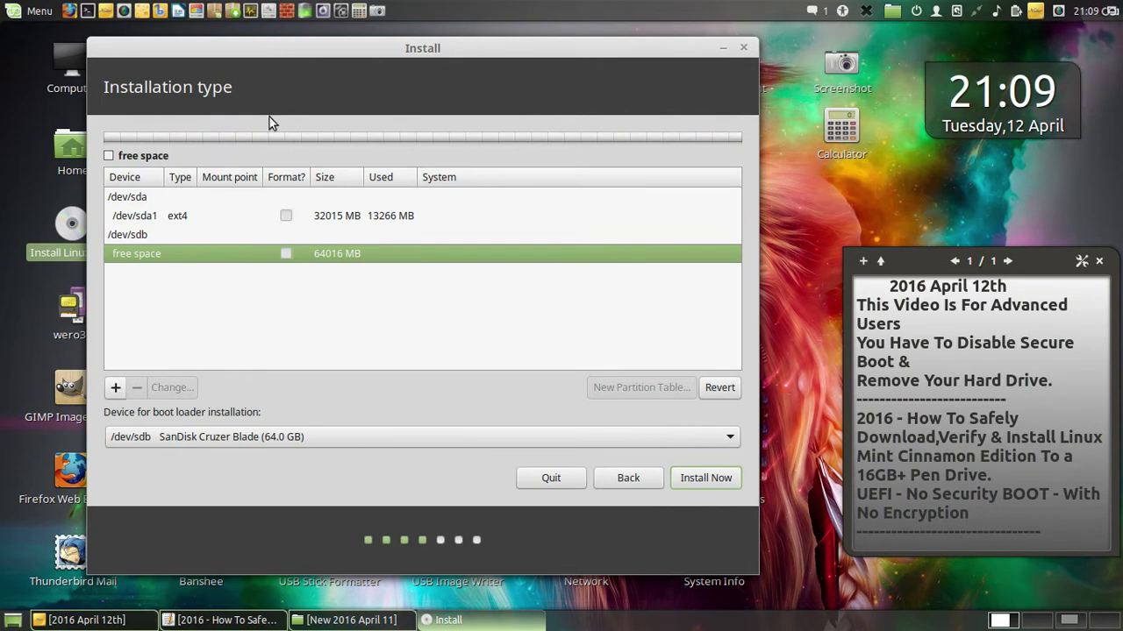
- Capture the whole screen with the /dev/sdb free space selected and save it as A7.png in the Pen Drive folder
{"action": "left_click", "coordinate": [377, 11]}
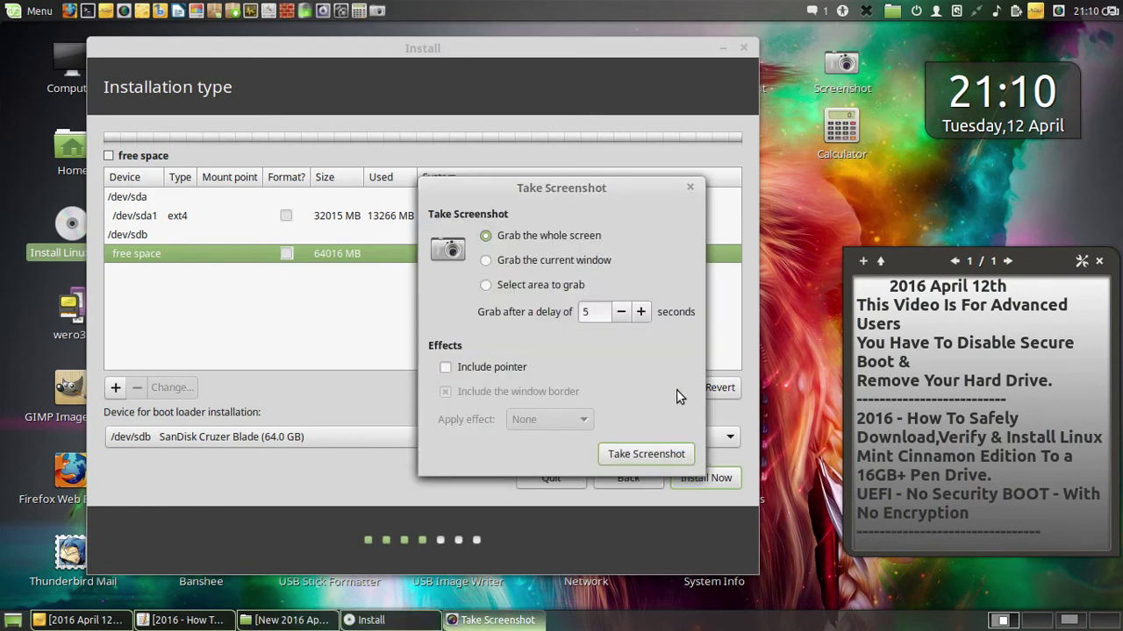
{"action": "left_click", "coordinate": [665, 453]}
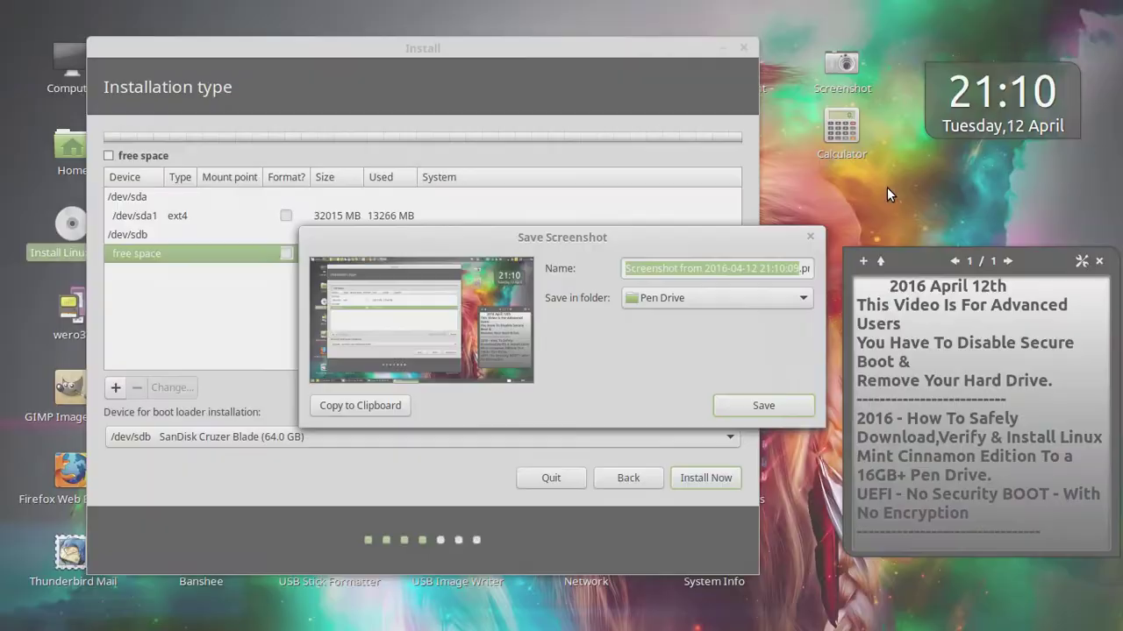
{"action": "type", "text": "A"}
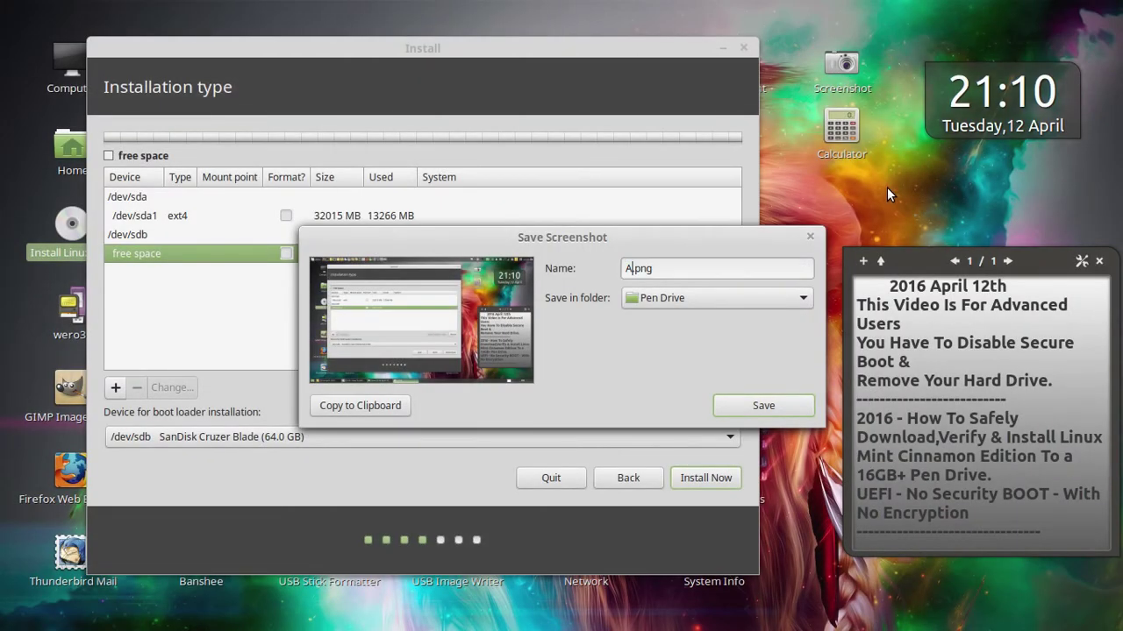
{"action": "type", "text": "7"}
{"action": "left_click", "coordinate": [780, 407]}
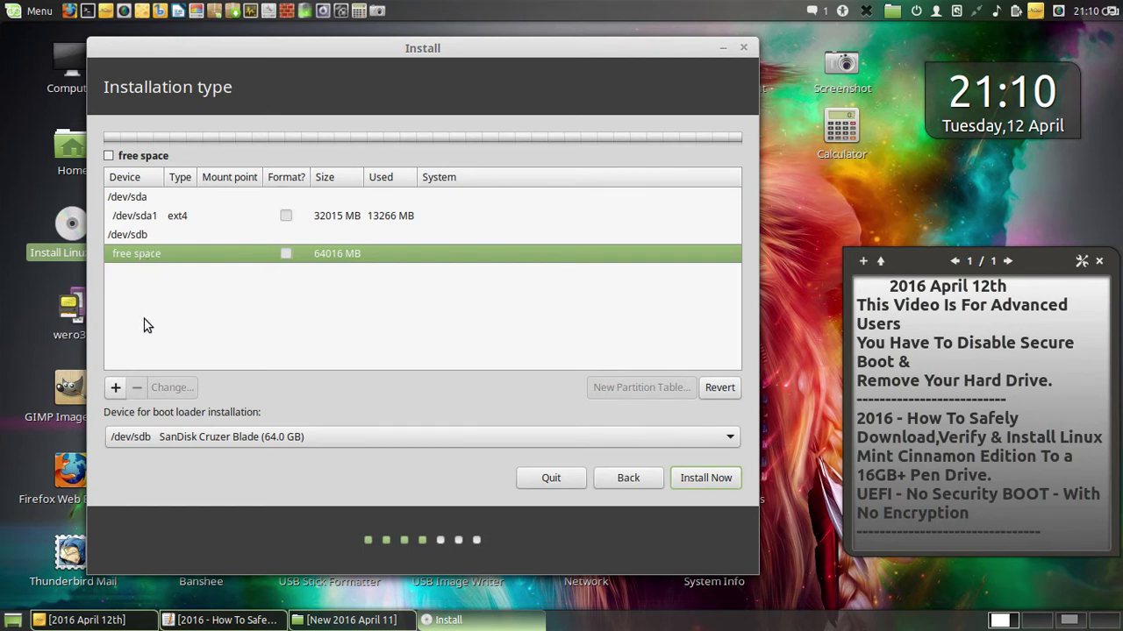
- Set up a new 100 MB primary partition in the /dev/sdb free space, used as an EFI boot partition
{"action": "left_click", "coordinate": [115, 388]}
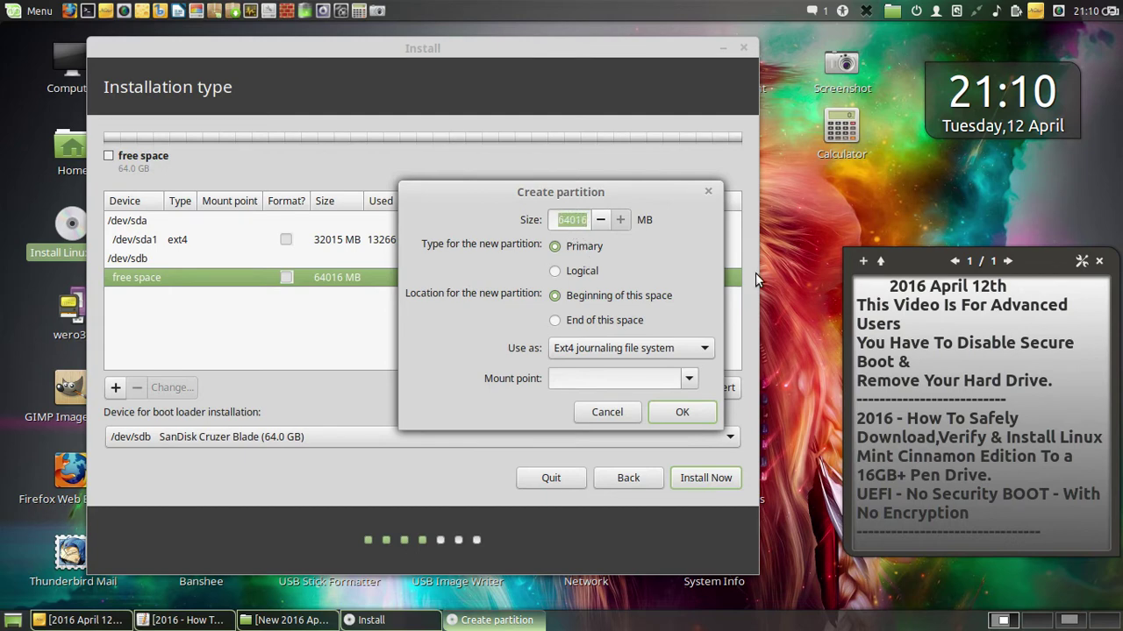
{"action": "key", "text": "Home"}
{"action": "type", "text": "1000"}
{"action": "key", "text": "Right"}
{"action": "key", "text": "Right"}
{"action": "key", "text": "Right"}
{"action": "key", "text": "Right"}
{"action": "key", "text": "BackSpace"}
{"action": "key", "text": "BackSpace"}
{"action": "key", "text": "BackSpace"}
{"action": "key", "text": "BackSpace"}
{"action": "key", "text": "BackSpace"}
{"action": "key", "text": "BackSpace"}
{"action": "key", "text": "BackSpace"}
{"action": "key", "text": "BackSpace"}
{"action": "type", "text": "100"}
{"action": "left_click", "coordinate": [709, 349]}
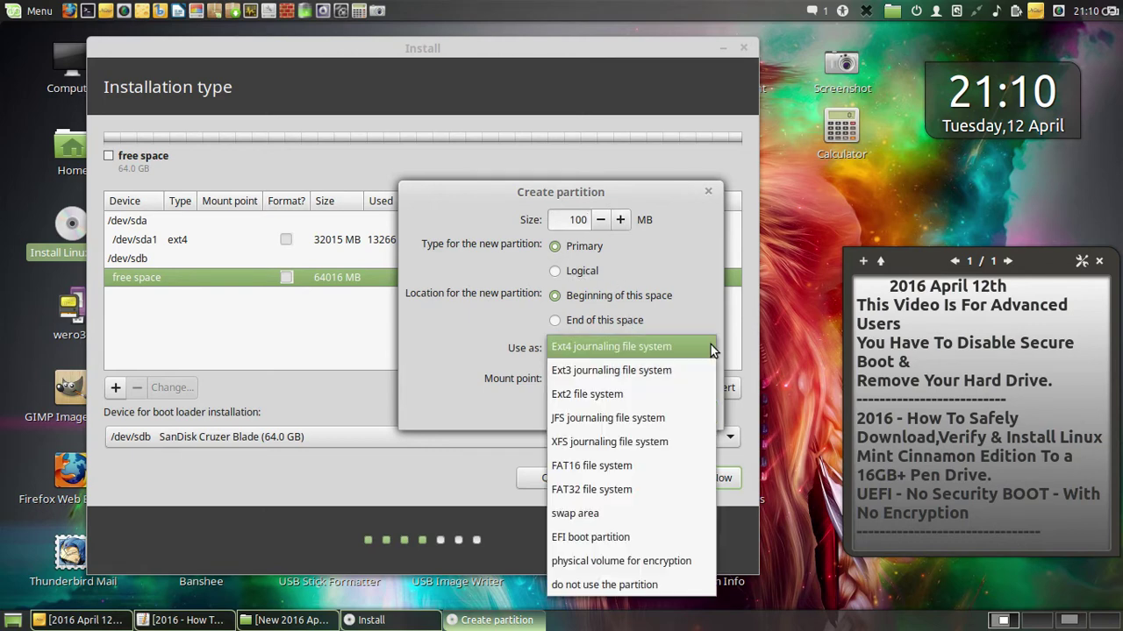
{"action": "left_click", "coordinate": [619, 537]}
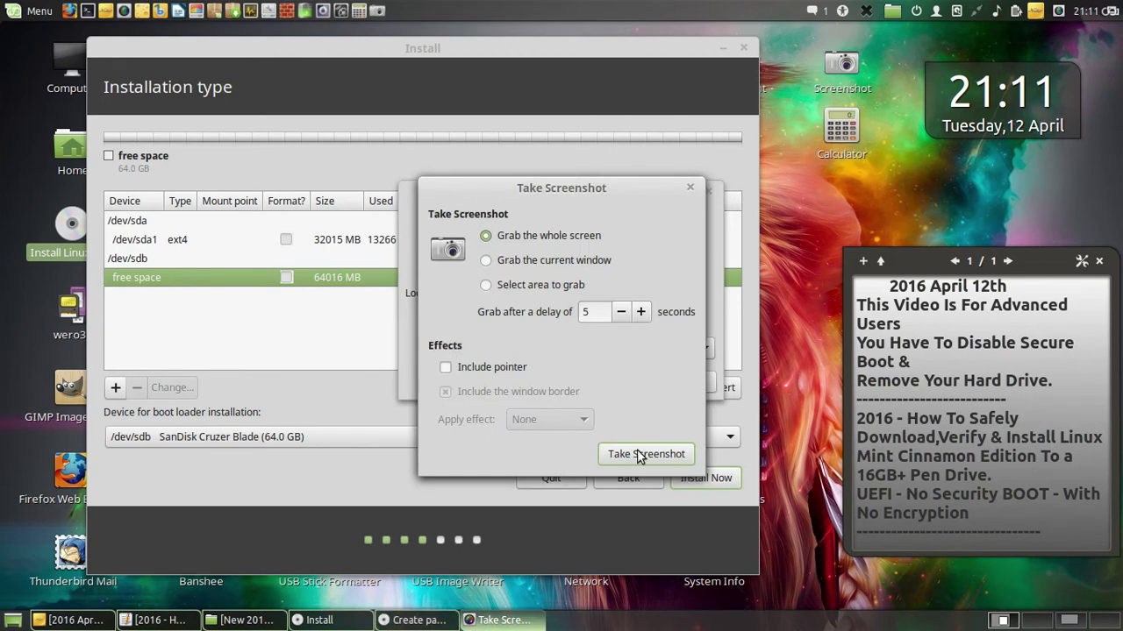
- Capture the whole screen showing the EFI partition settings and save it as A8.png in the Pen Drive folder
{"action": "left_click", "coordinate": [674, 461]}
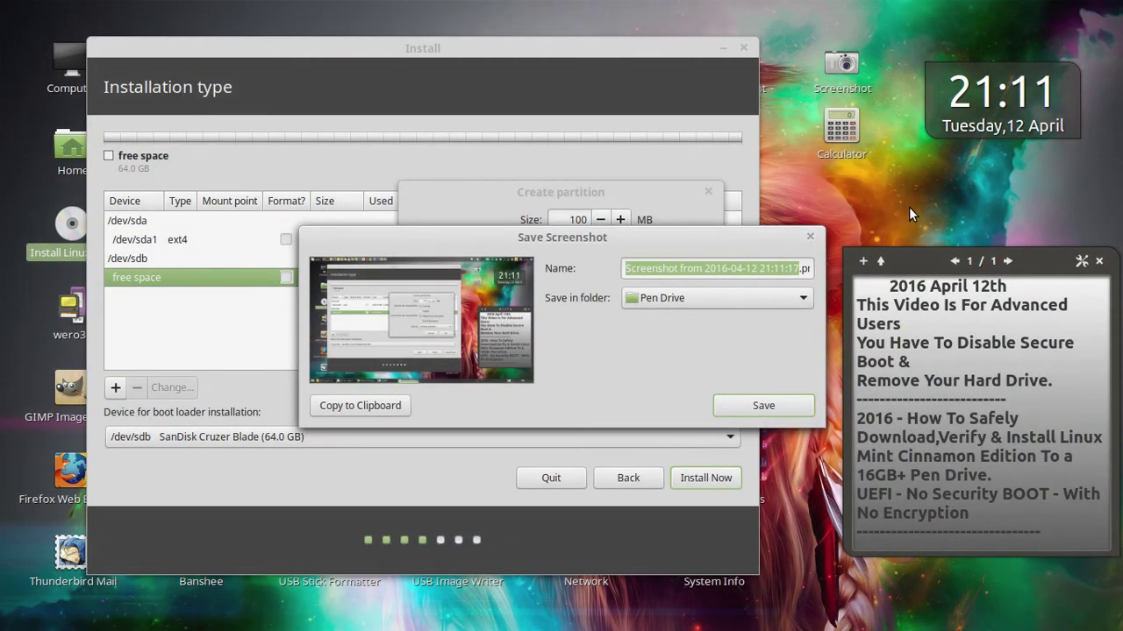
{"action": "type", "text": "A8.png"}
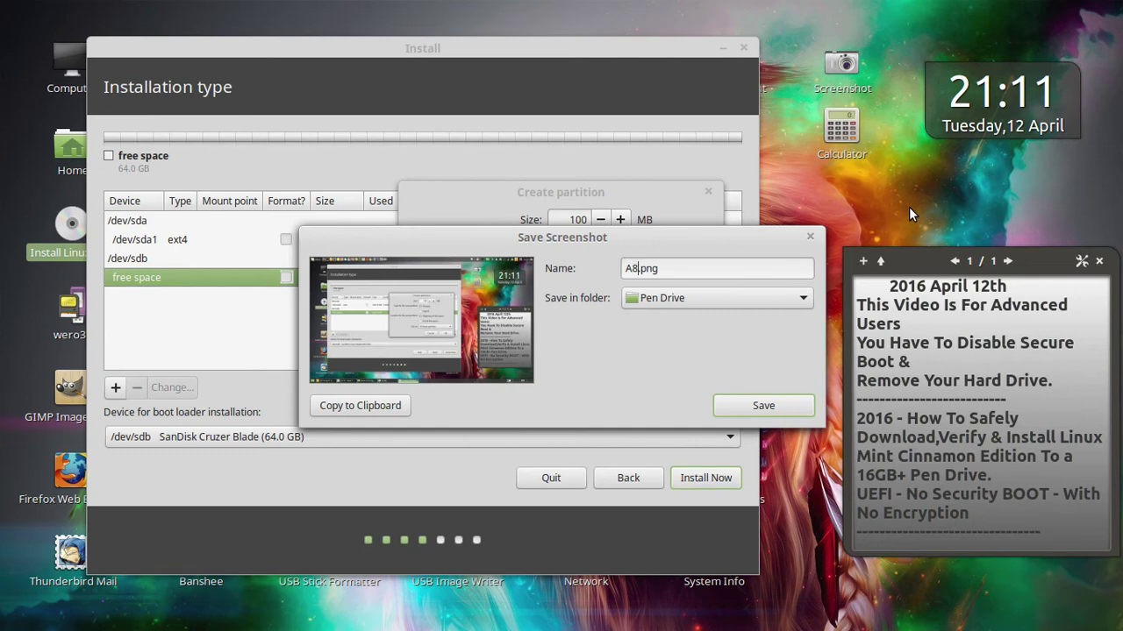
{"action": "left_click", "coordinate": [787, 407]}
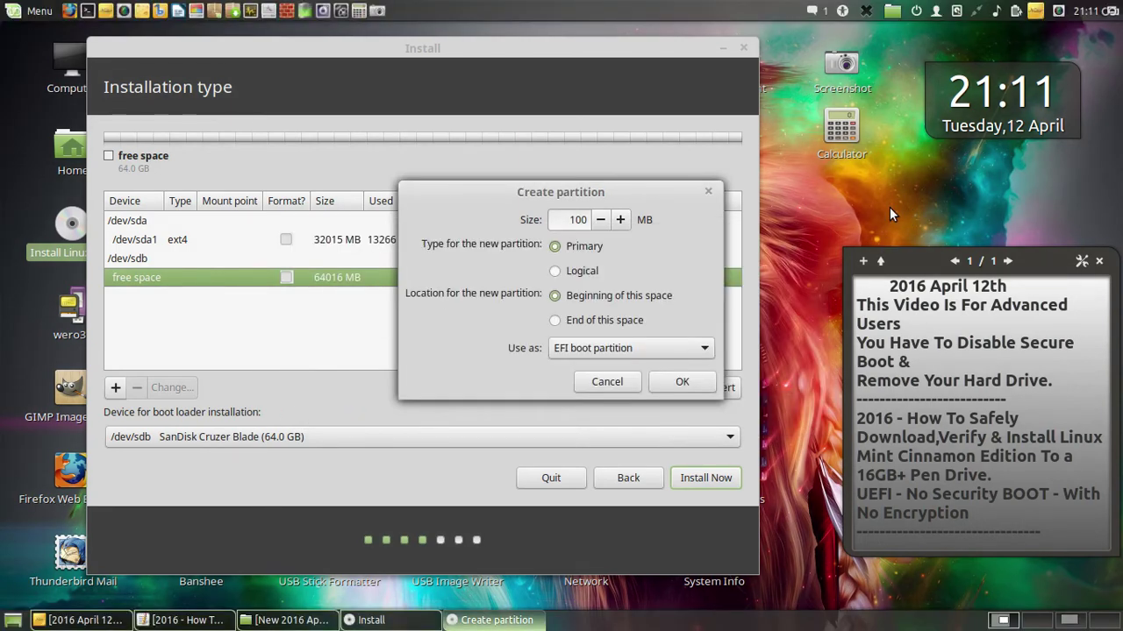
- Create the configured EFI boot partition and select the remaining free space under /dev/sdb
{"action": "left_click", "coordinate": [683, 382]}
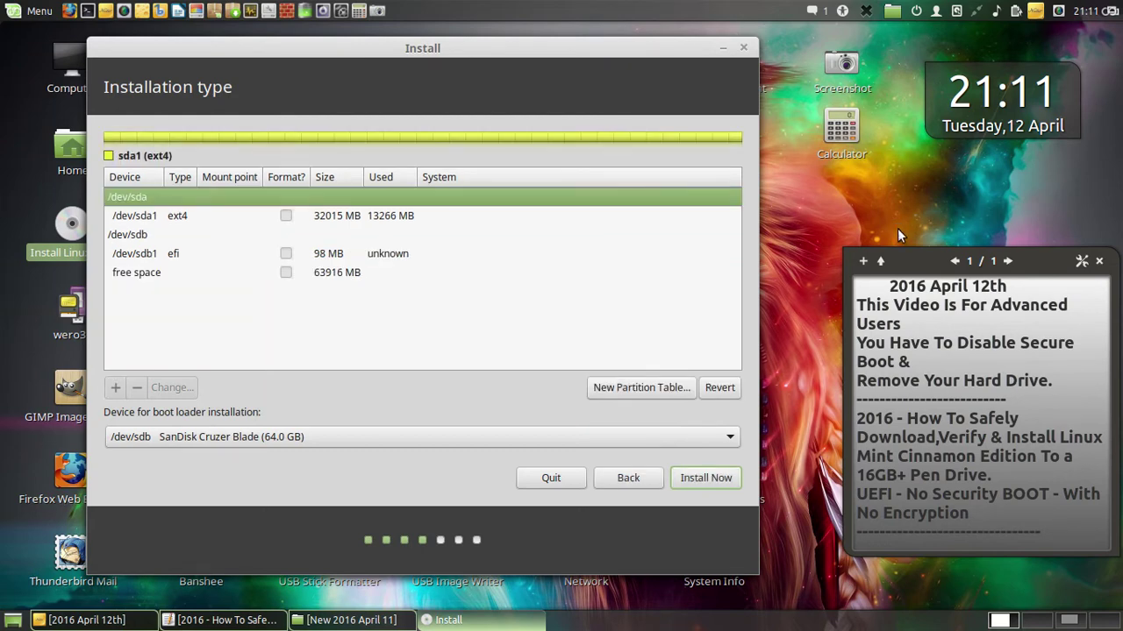
{"action": "left_click", "coordinate": [164, 277]}
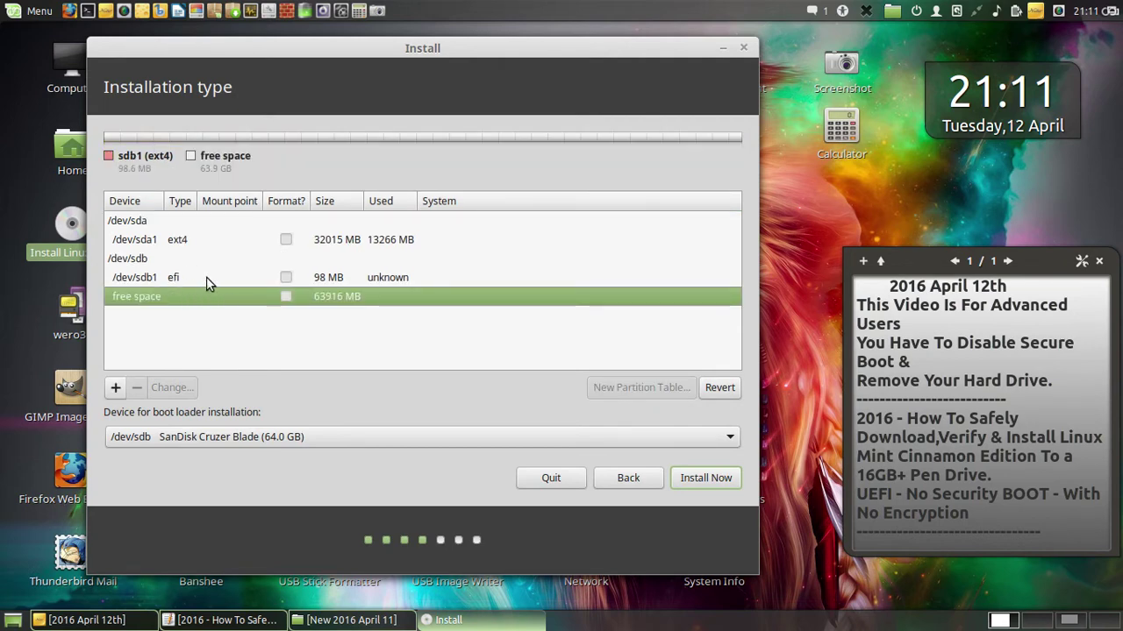
- Capture the whole screen showing the partition list with the EFI partition and save it as A9.png in the Pen Drive folder
{"action": "left_click", "coordinate": [379, 11]}
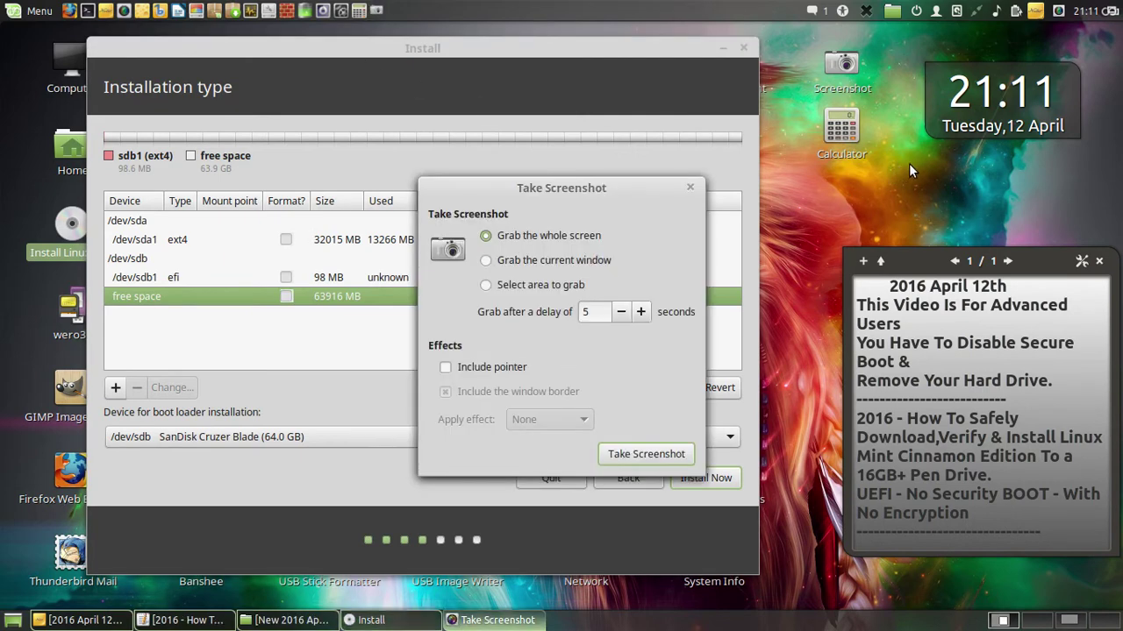
{"action": "left_click", "coordinate": [664, 456]}
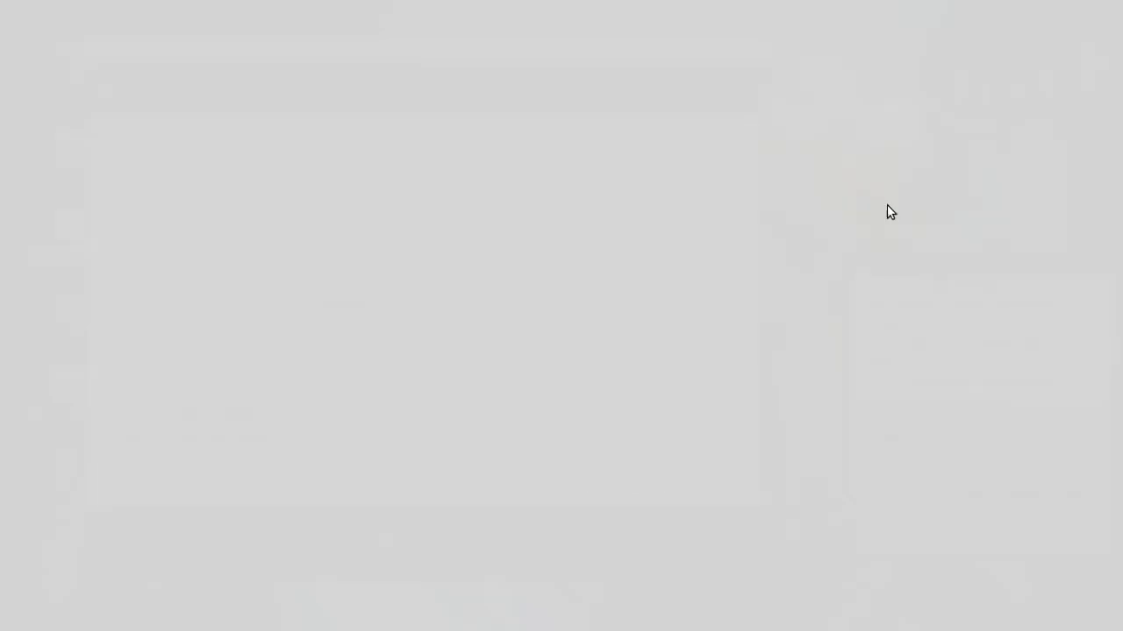
{"action": "type", "text": "A9"}
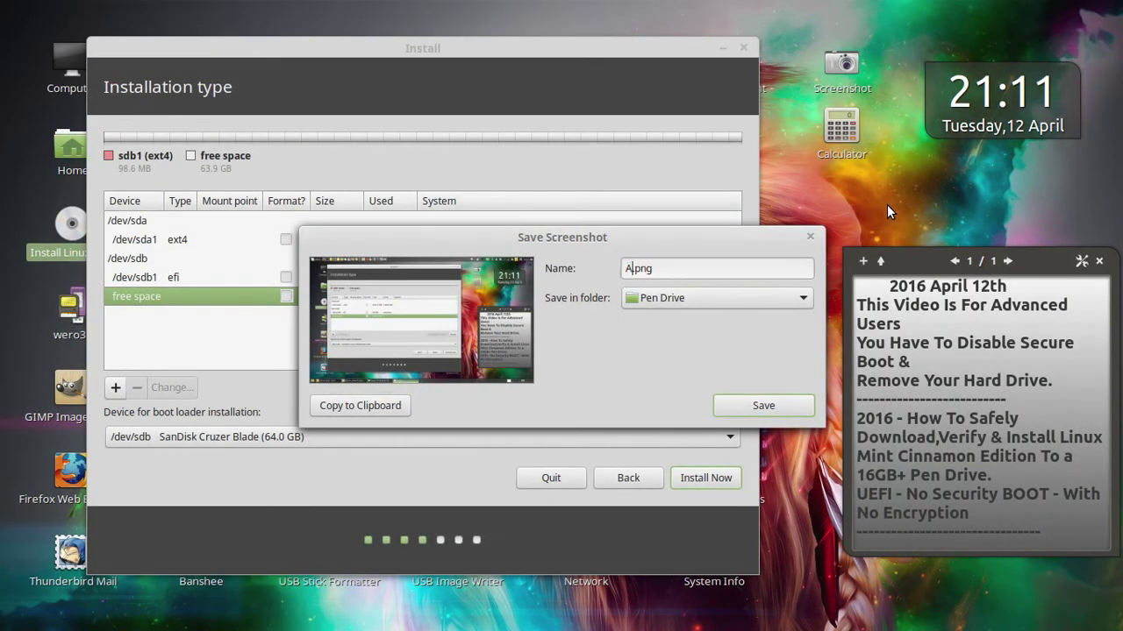
{"action": "left_click", "coordinate": [792, 404]}
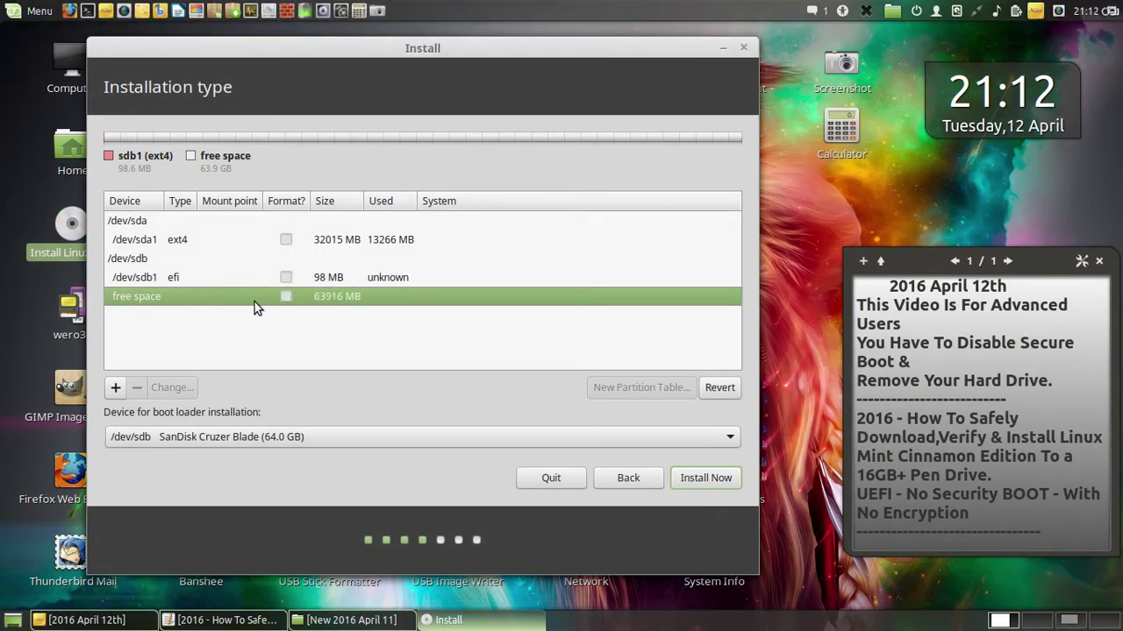
- Set up a 60917 MB primary Ext4 partition in the /dev/sdb free space with mount point /
{"action": "left_click", "coordinate": [115, 391]}
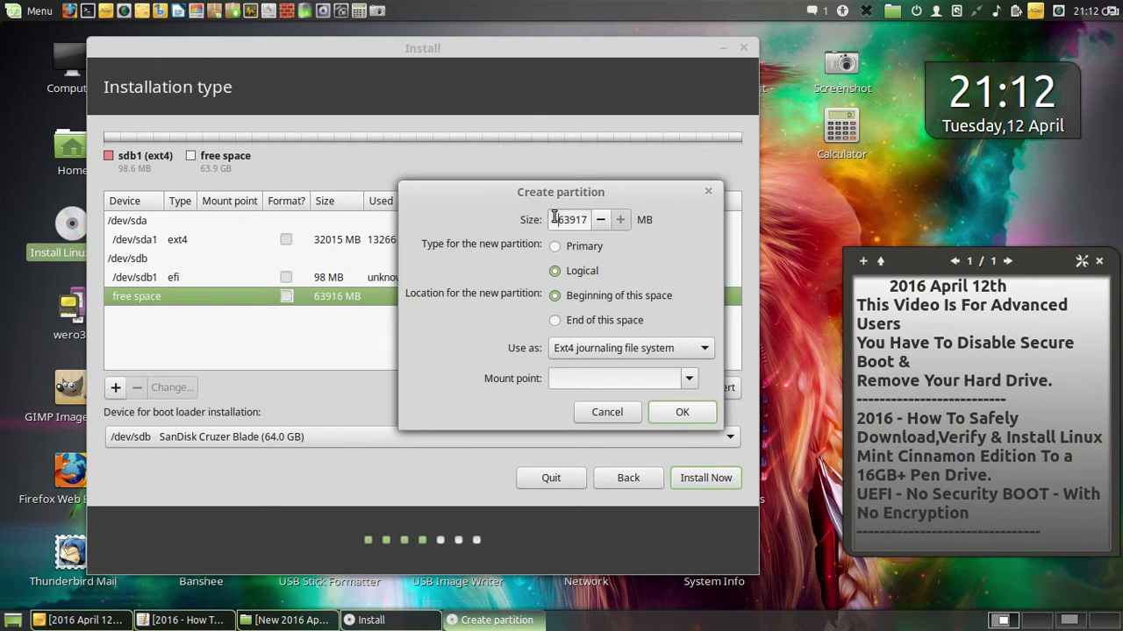
{"action": "left_click_drag", "start_coordinate": [554, 219], "coordinate": [597, 220]}
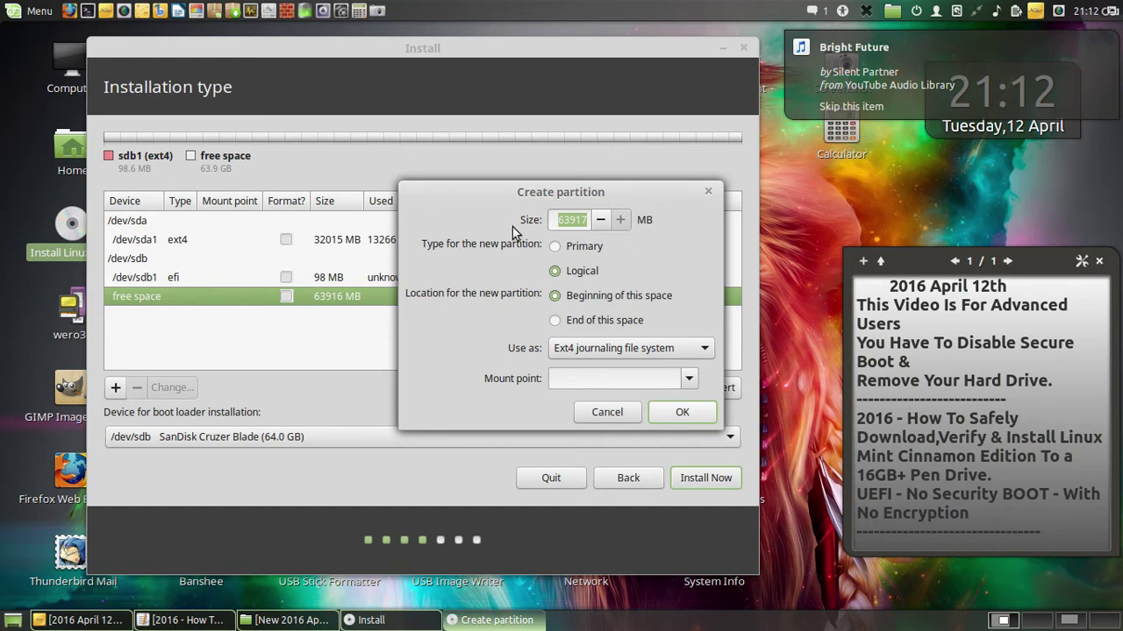
{"action": "left_click", "coordinate": [574, 220]}
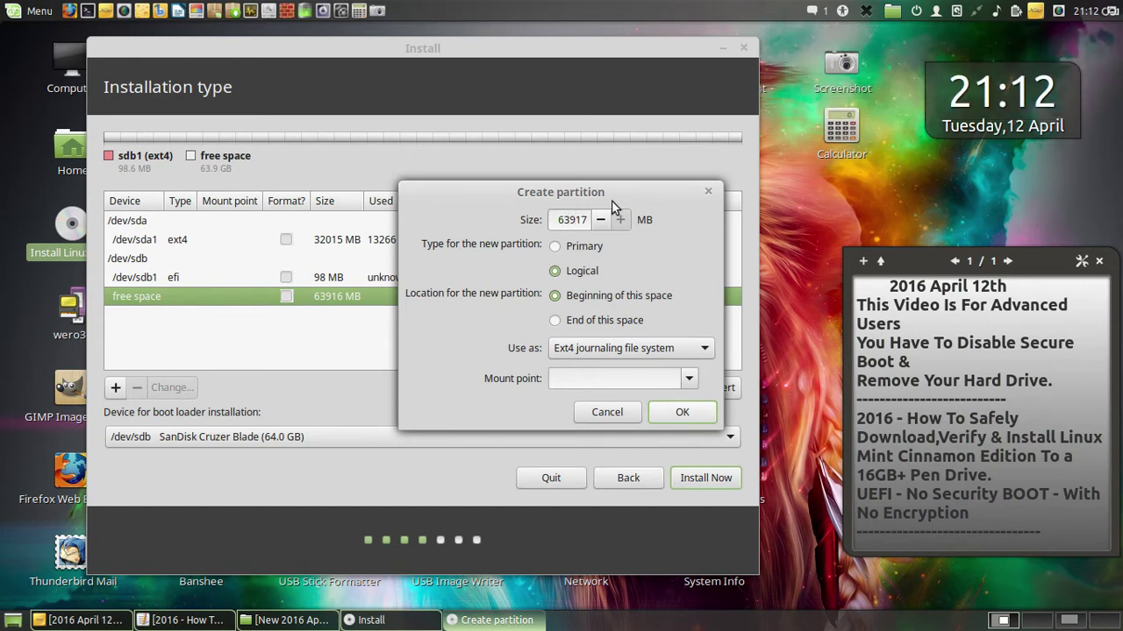
{"action": "key", "text": "BackSpace"}
{"action": "type", "text": "0"}
{"action": "left_click", "coordinate": [555, 247]}
{"action": "left_click", "coordinate": [688, 378]}
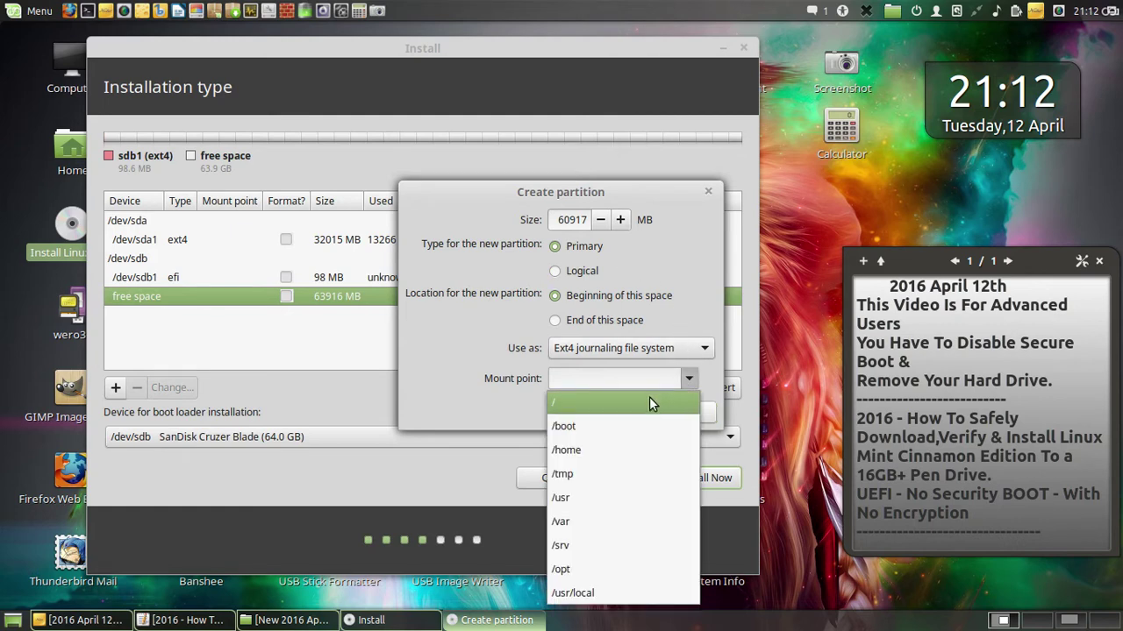
{"action": "left_click", "coordinate": [650, 399]}
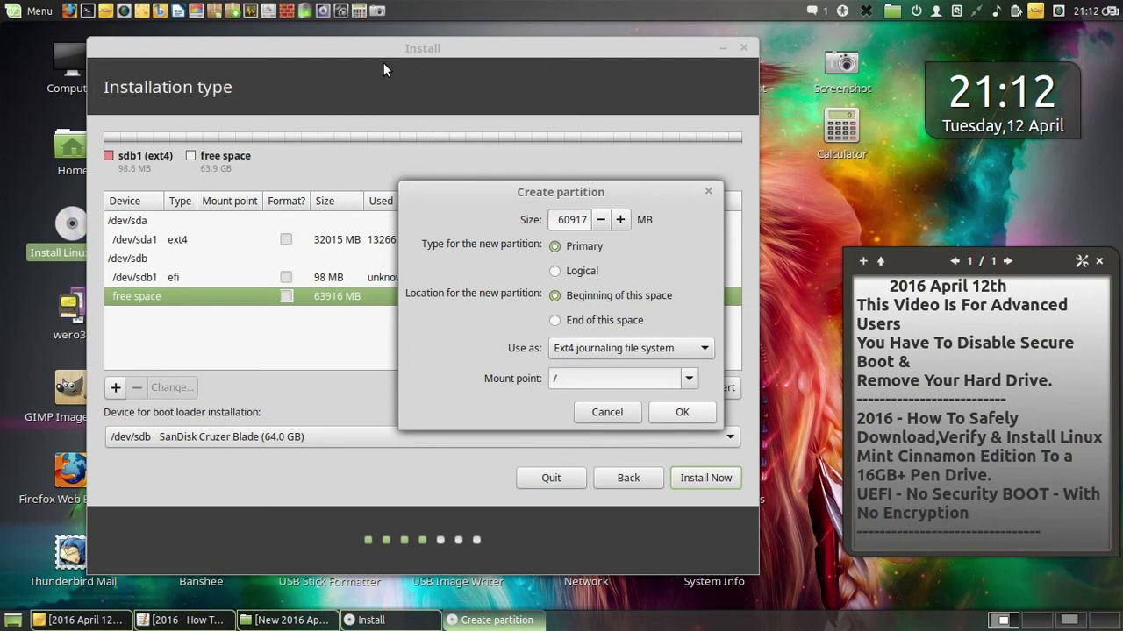
- Capture the whole screen showing the root partition settings and save it as A10.png in the Pen Drive folder
{"action": "left_click", "coordinate": [379, 14]}
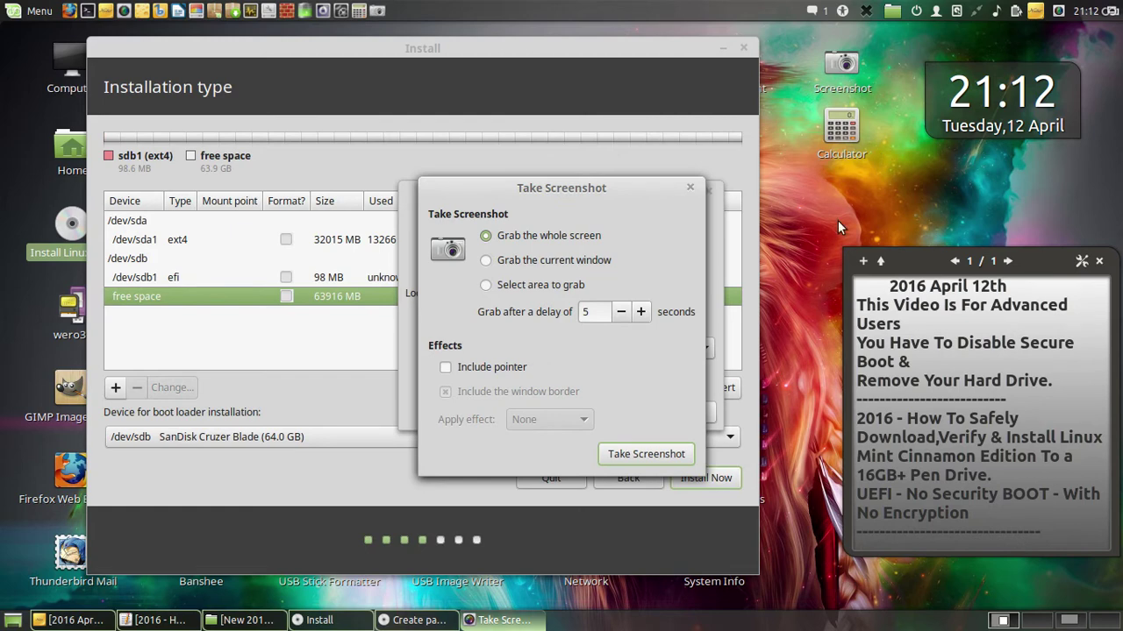
{"action": "left_click", "coordinate": [649, 454]}
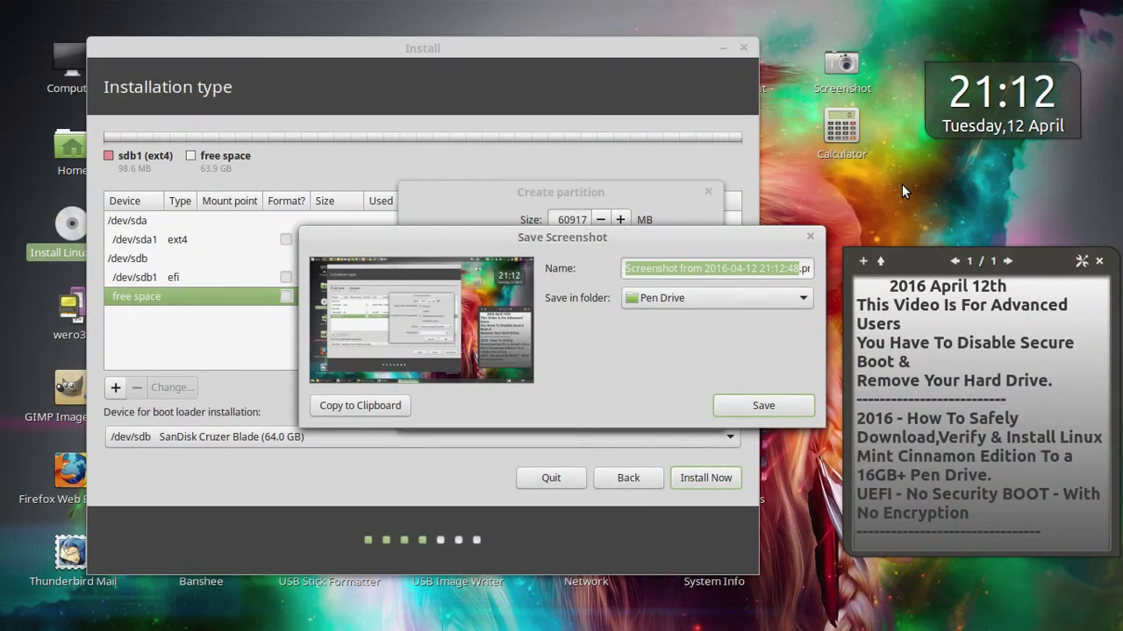
{"action": "type", "text": "A10"}
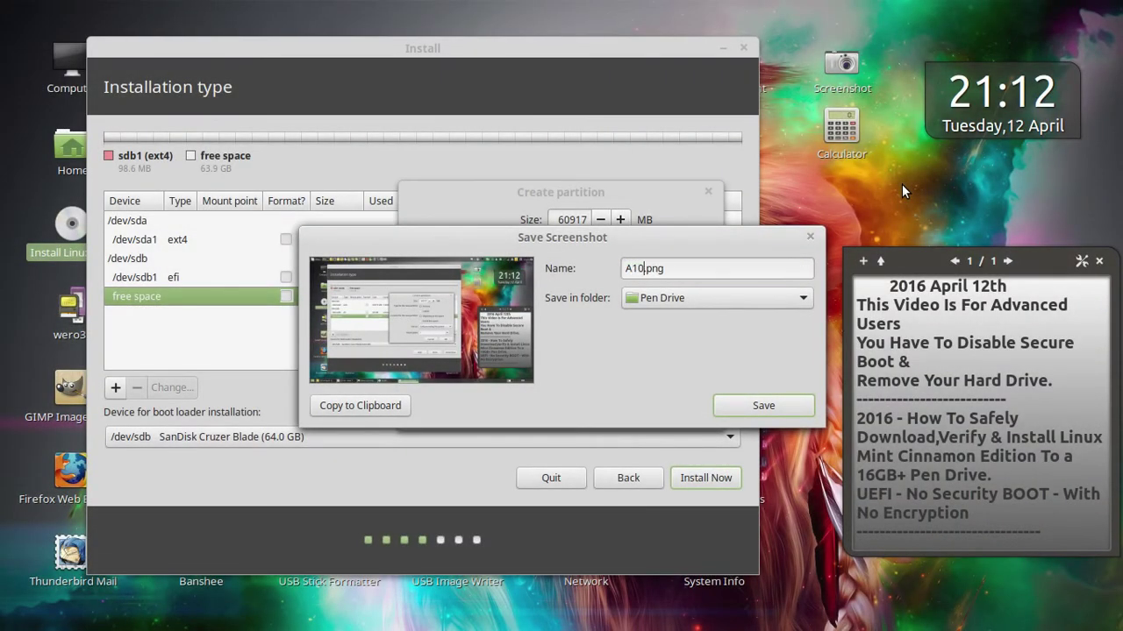
{"action": "left_click", "coordinate": [801, 412]}
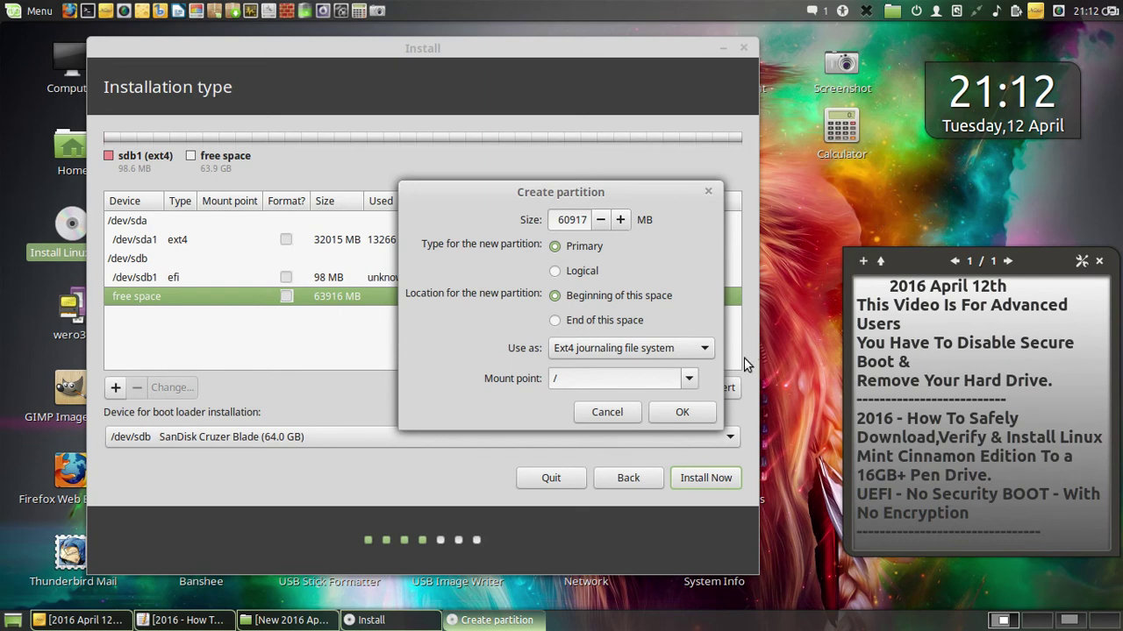
- Create the configured root partition and select the leftover free space under /dev/sdb
{"action": "left_click", "coordinate": [693, 412]}
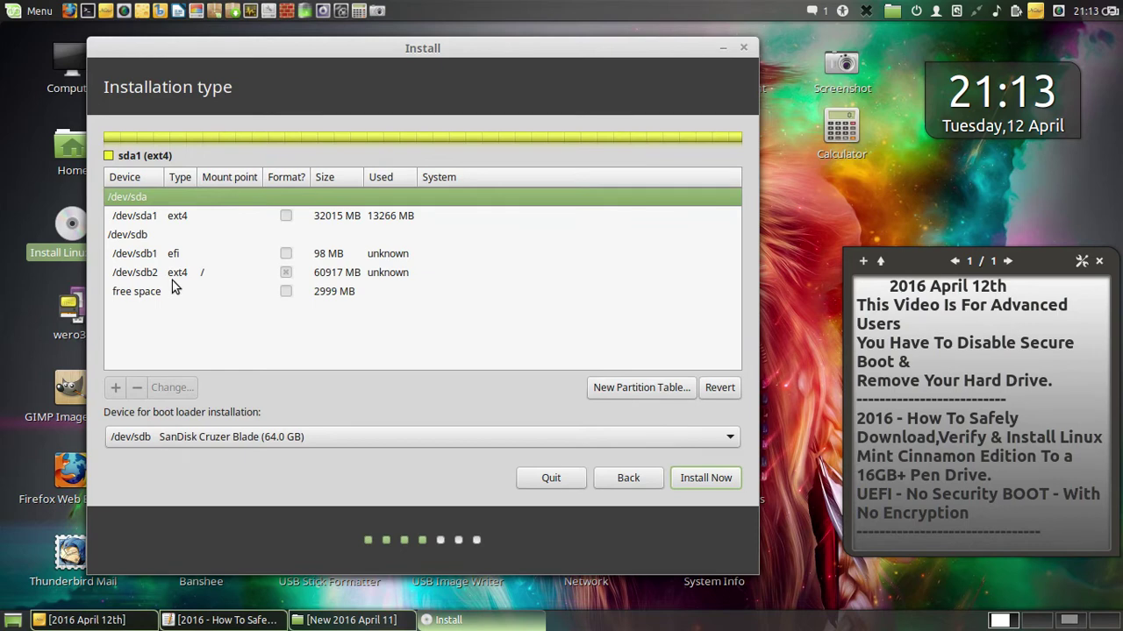
{"action": "left_click", "coordinate": [153, 292]}
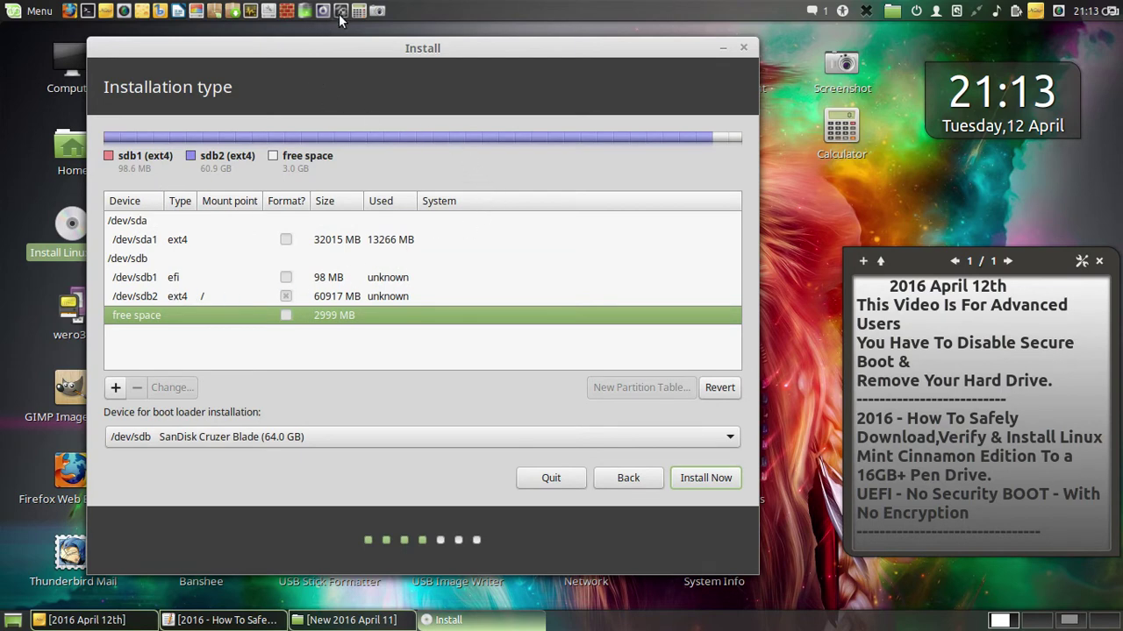
- Capture the whole screen showing the root partition and remaining free space, and save it as A11.png in the Pen Drive folder
{"action": "left_click", "coordinate": [910, 128]}
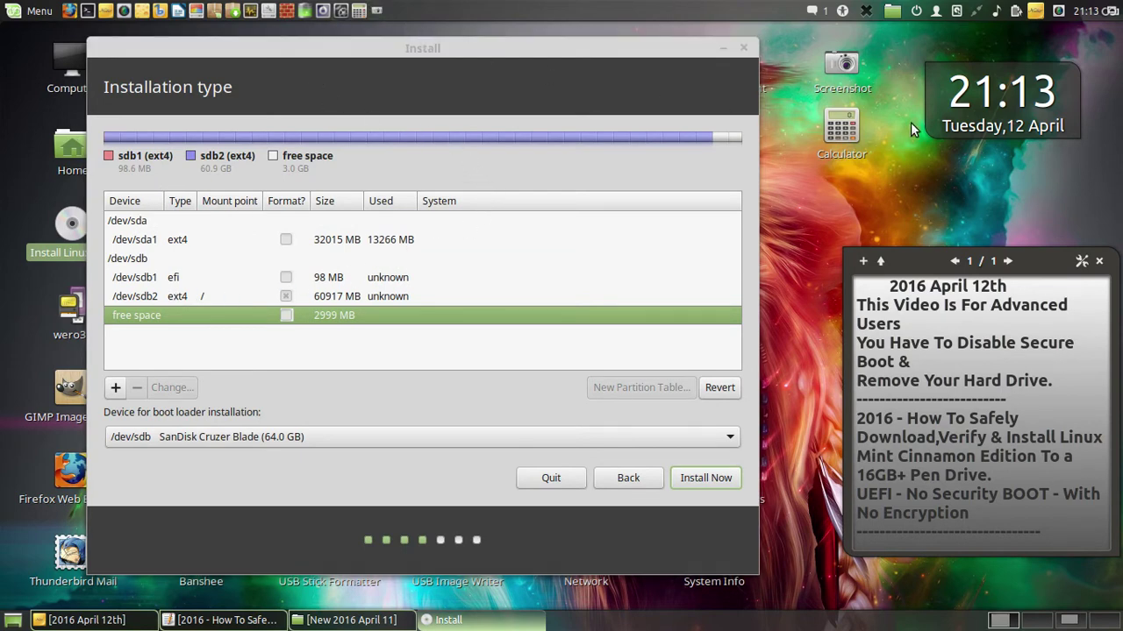
{"action": "left_click", "coordinate": [676, 450]}
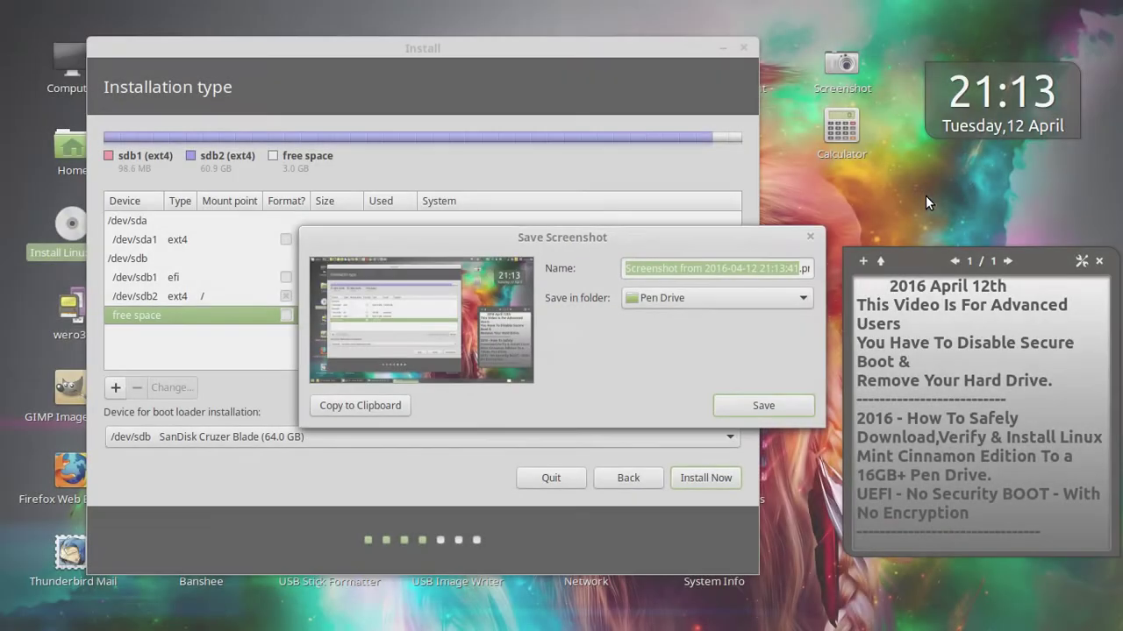
{"action": "type", "text": "A11.png"}
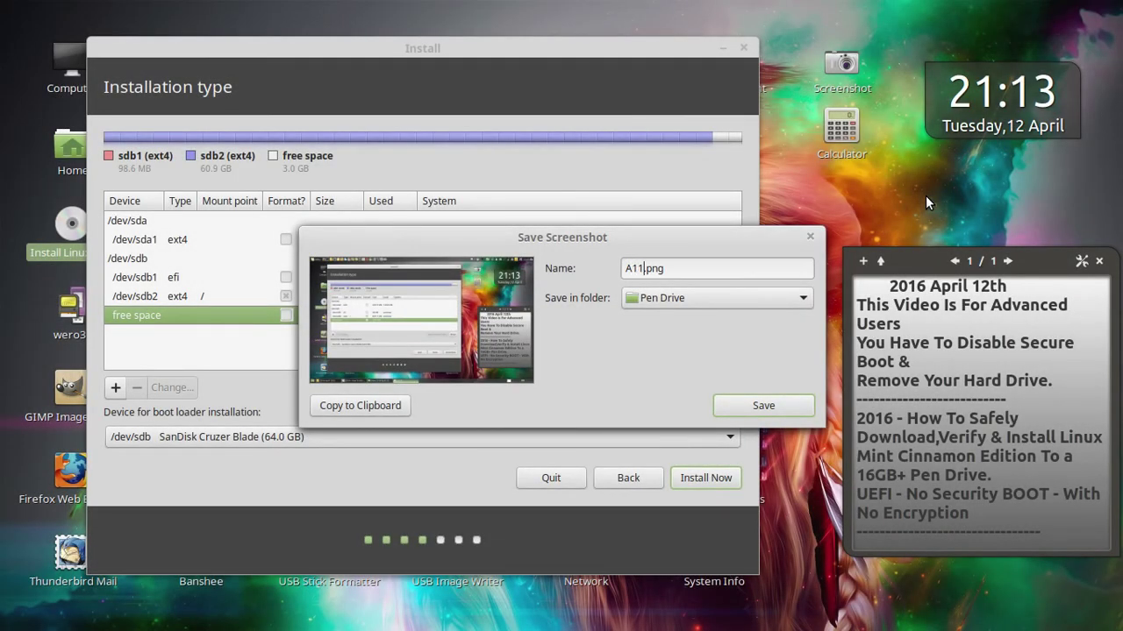
{"action": "left_click", "coordinate": [807, 408]}
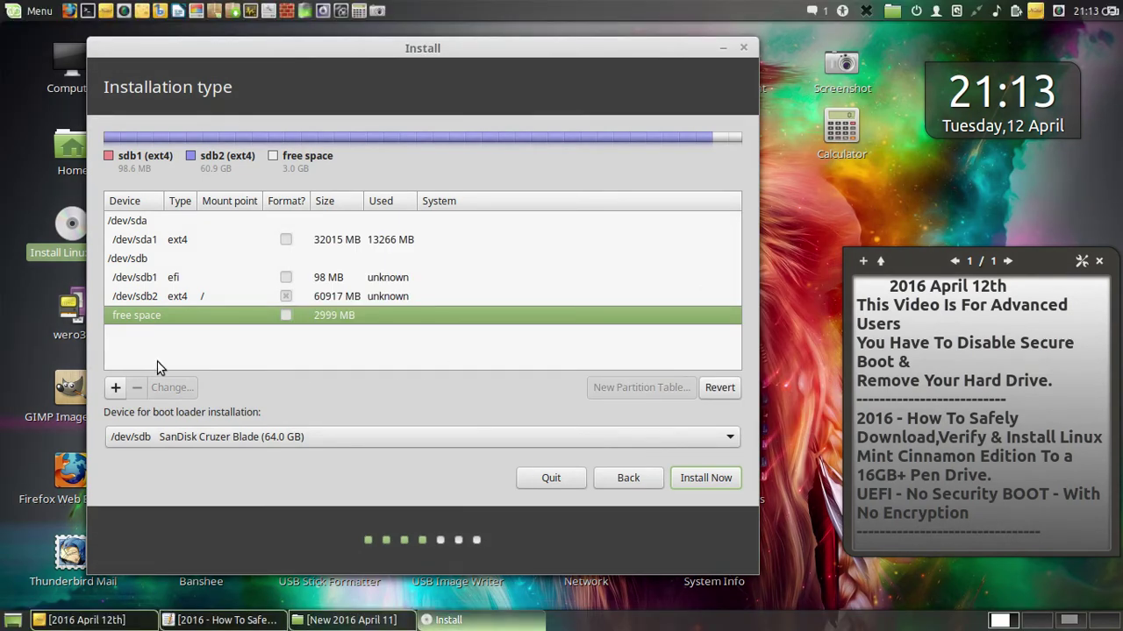
- Set up a 3000 MB primary swap area at the end of the /dev/sdb free space
{"action": "left_click", "coordinate": [117, 388]}
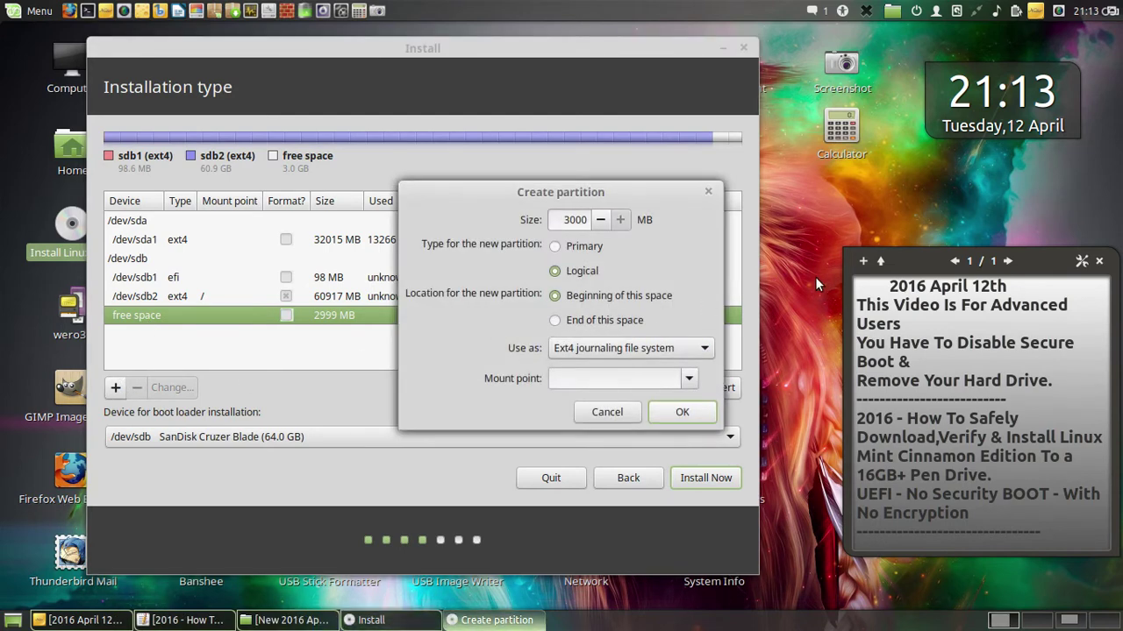
{"action": "left_click", "coordinate": [555, 246]}
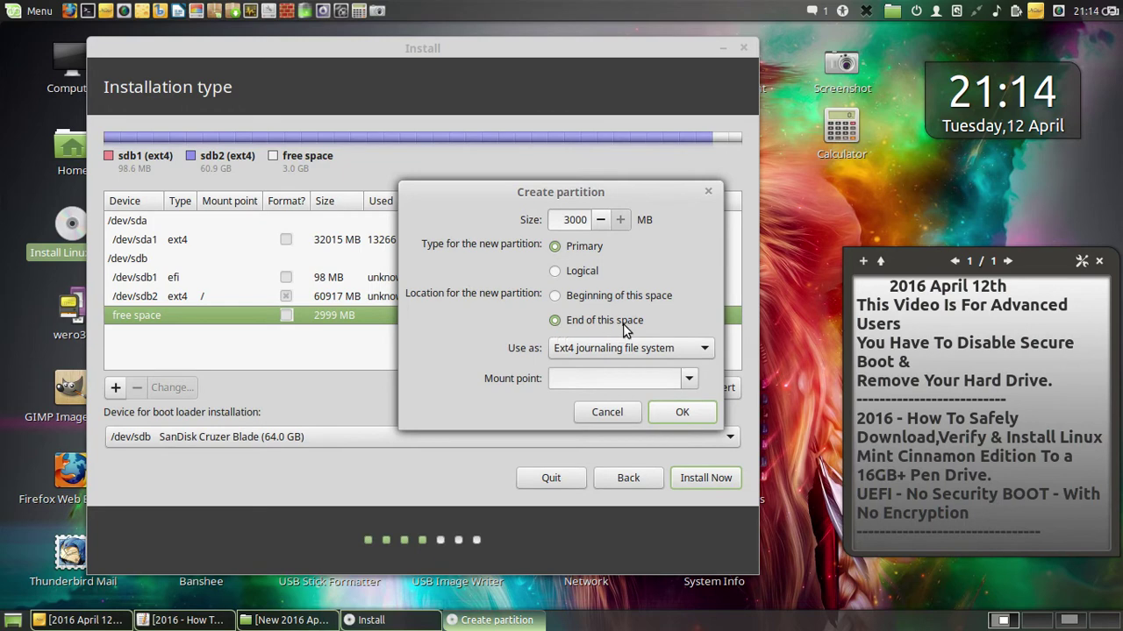
{"action": "left_click", "coordinate": [709, 349]}
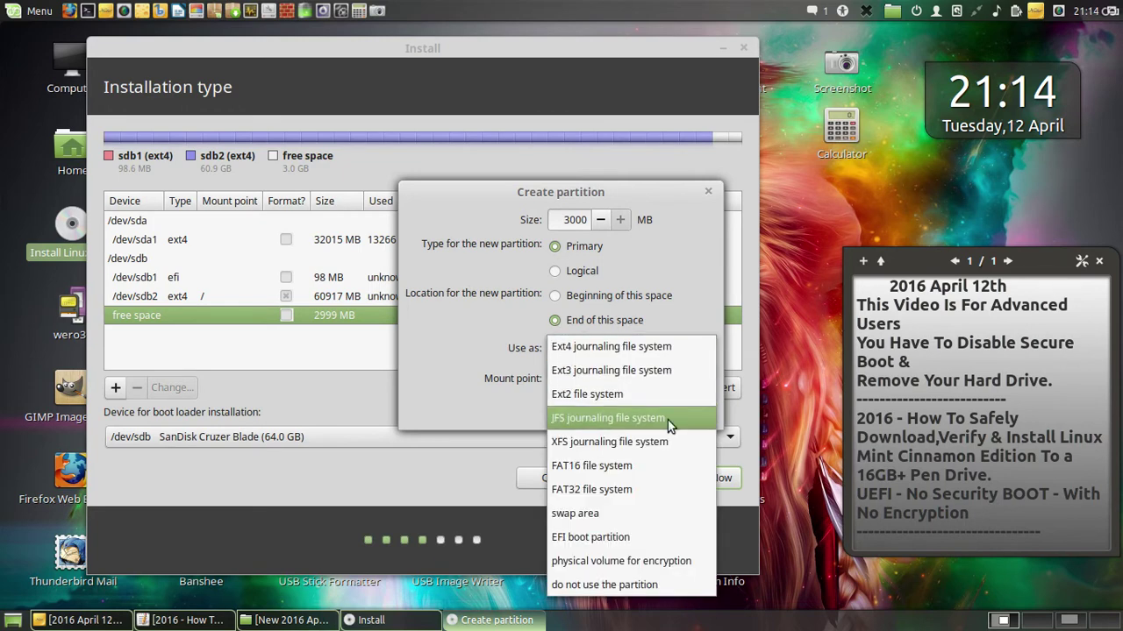
{"action": "left_click", "coordinate": [612, 513]}
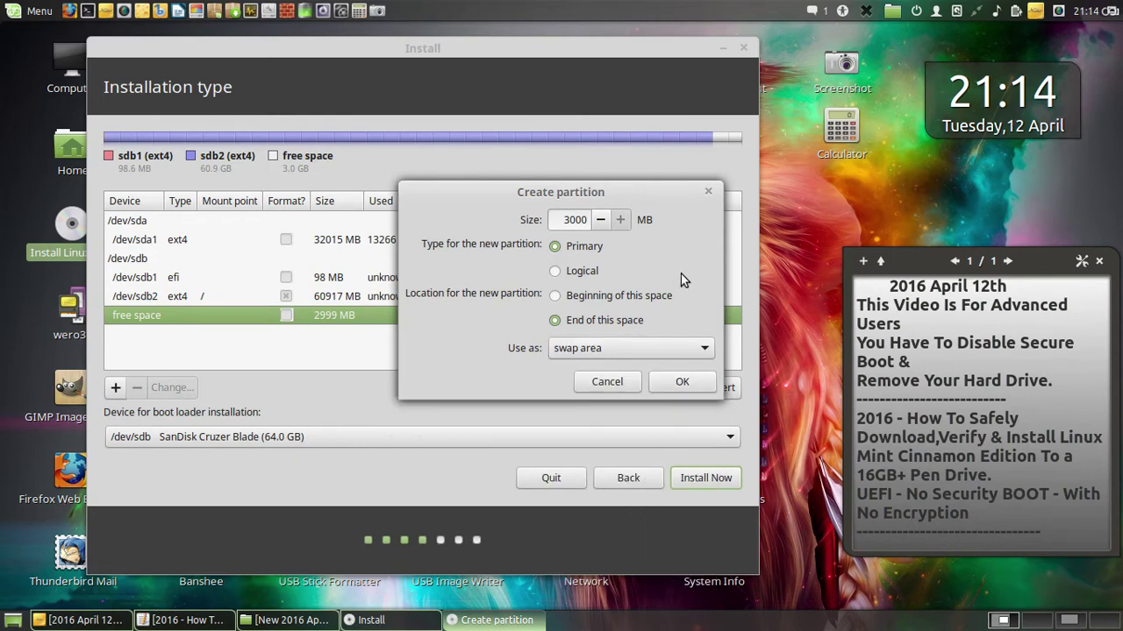
- Capture the whole screen showing the swap partition settings and save it as A12.png in the Pen Drive folder
{"action": "left_click", "coordinate": [764, 100]}
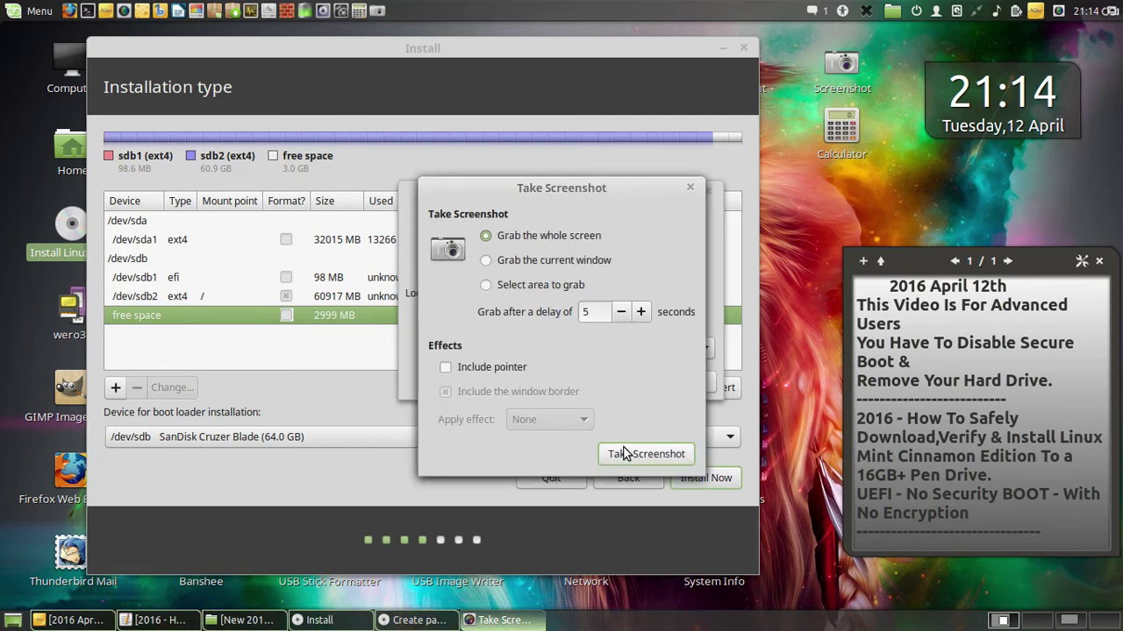
{"action": "left_click", "coordinate": [624, 453]}
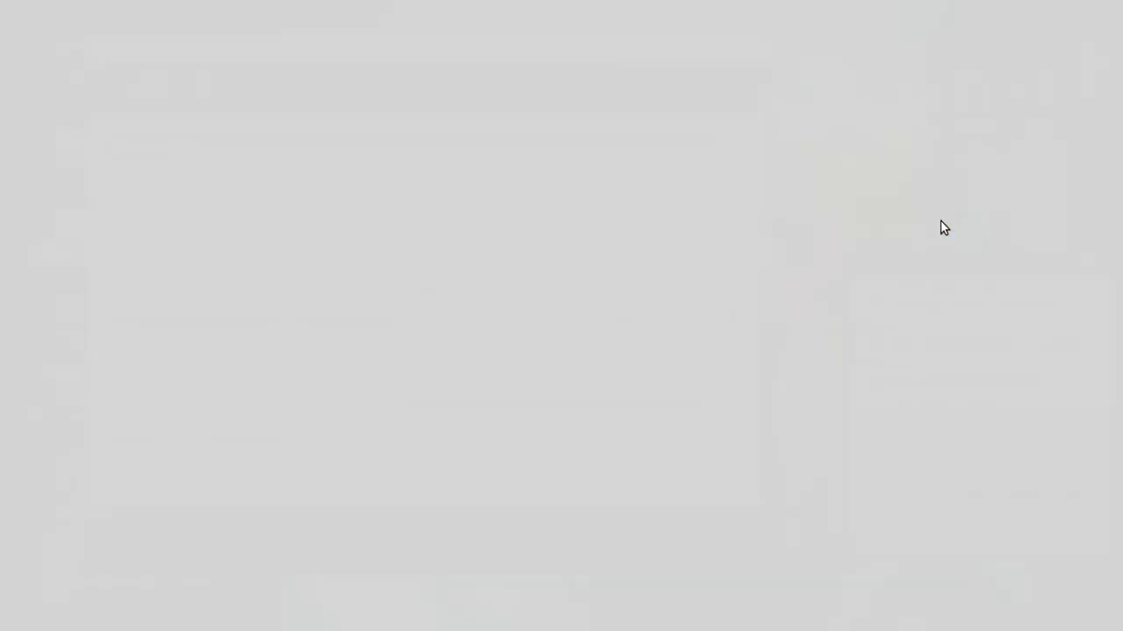
{"action": "type", "text": "A"}
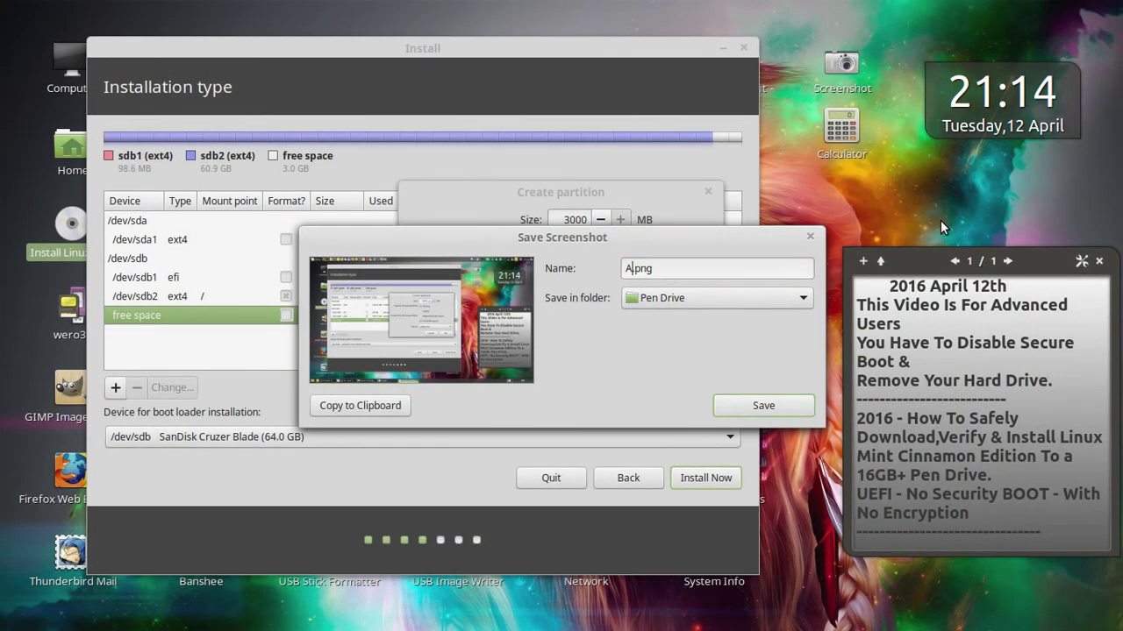
{"action": "type", "text": "12"}
{"action": "left_click", "coordinate": [784, 403]}
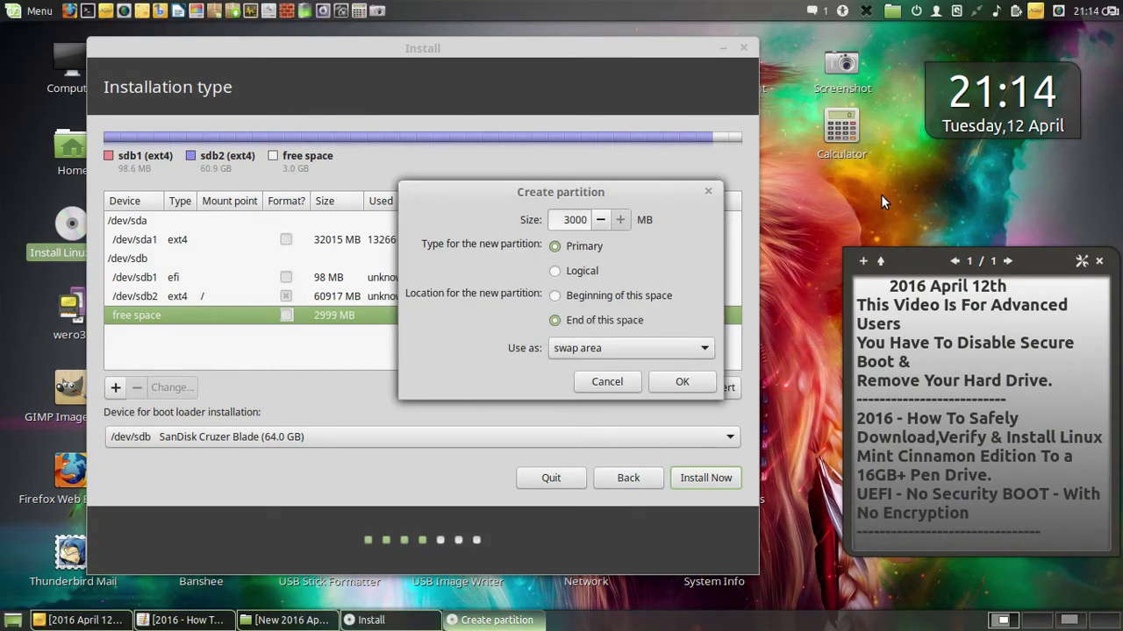
- Create the configured swap partition and save a whole-screen capture of the finished partition list as A13.png in the Pen Drive folder
{"action": "left_click", "coordinate": [683, 383]}
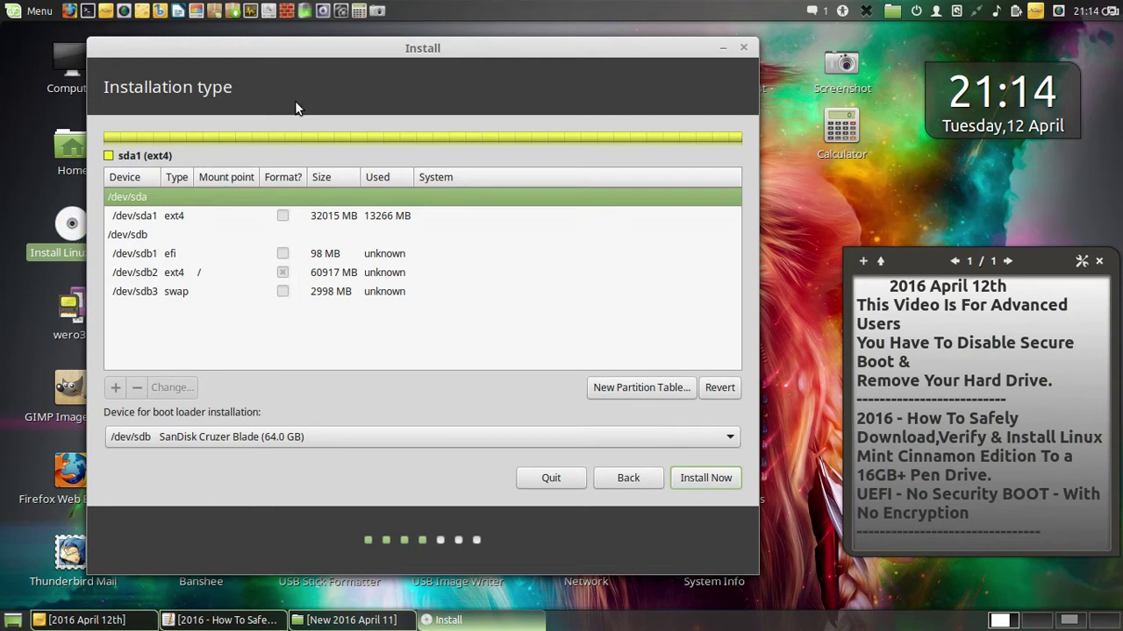
{"action": "left_click", "coordinate": [374, 12]}
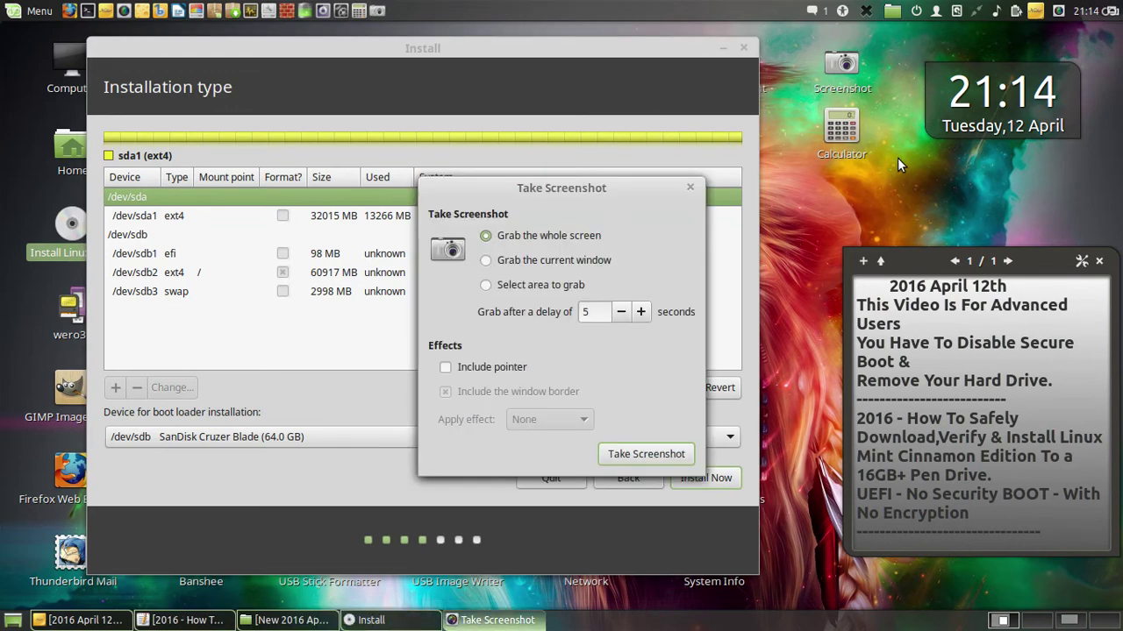
{"action": "left_click", "coordinate": [669, 455]}
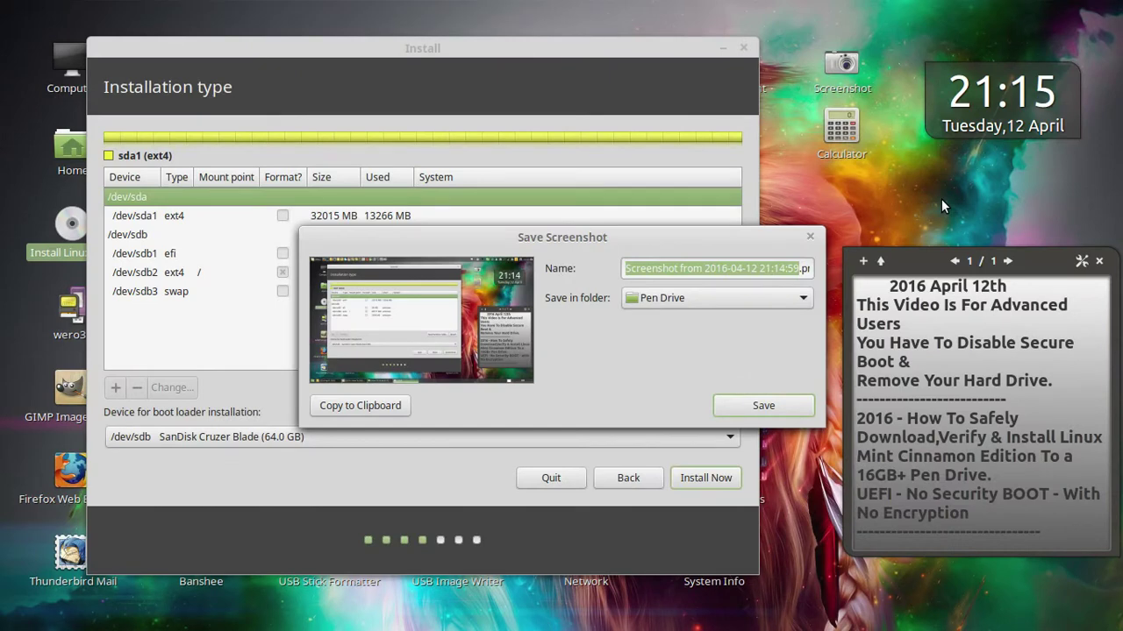
{"action": "type", "text": "A13.png"}
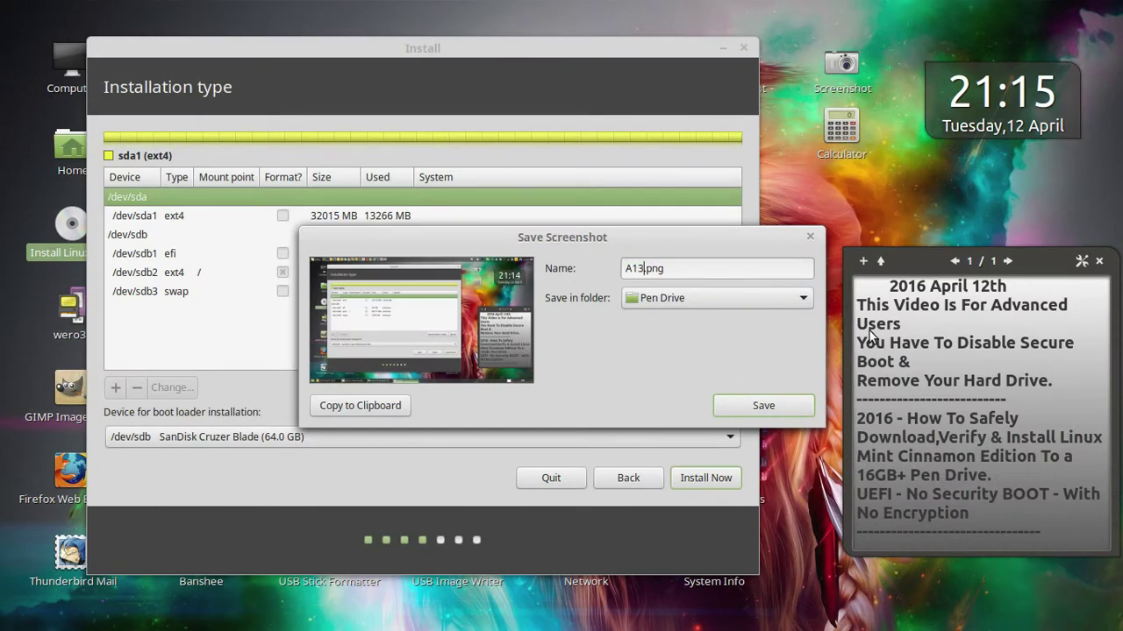
{"action": "left_click", "coordinate": [799, 406]}
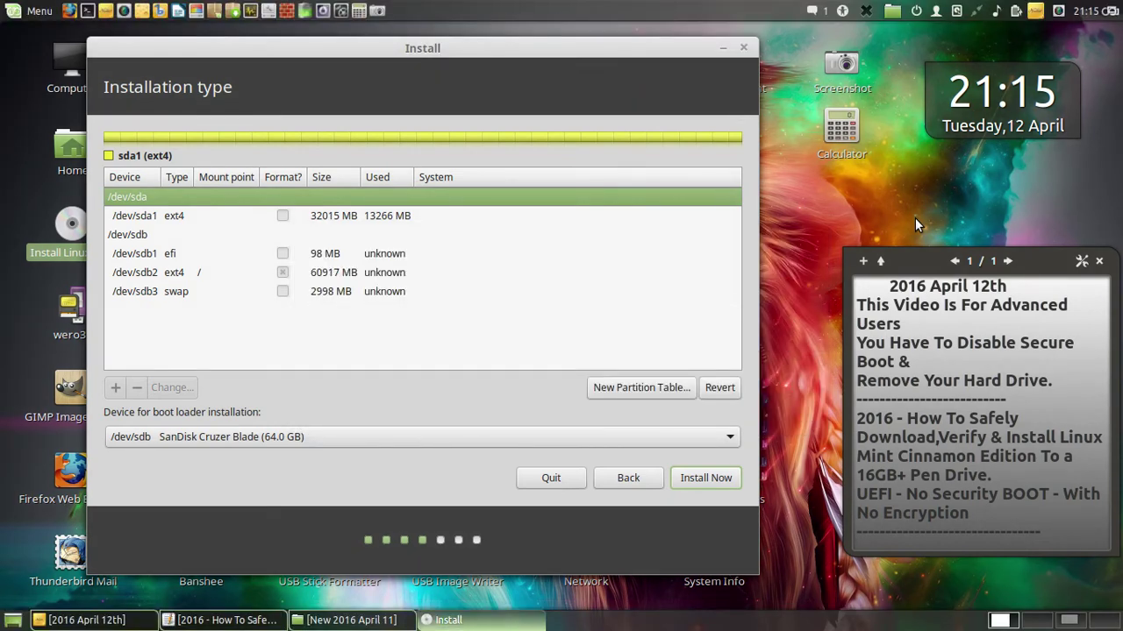
- Configure the Sound applet to show song information on the panel and raise its character limit
{"action": "left_click", "coordinate": [999, 12]}
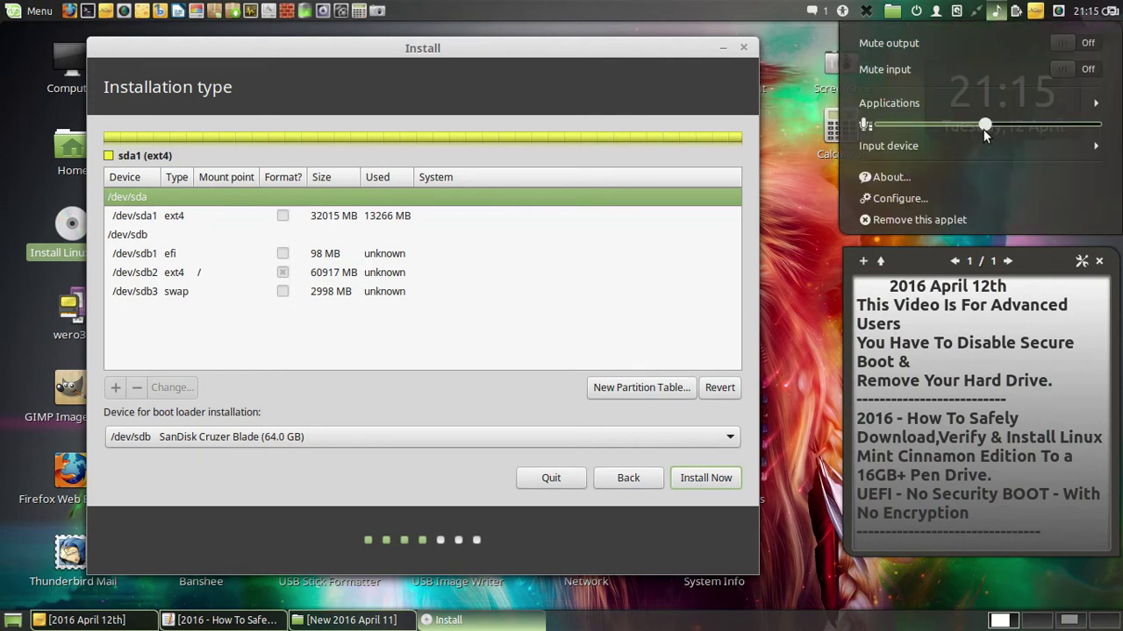
{"action": "left_click", "coordinate": [916, 198]}
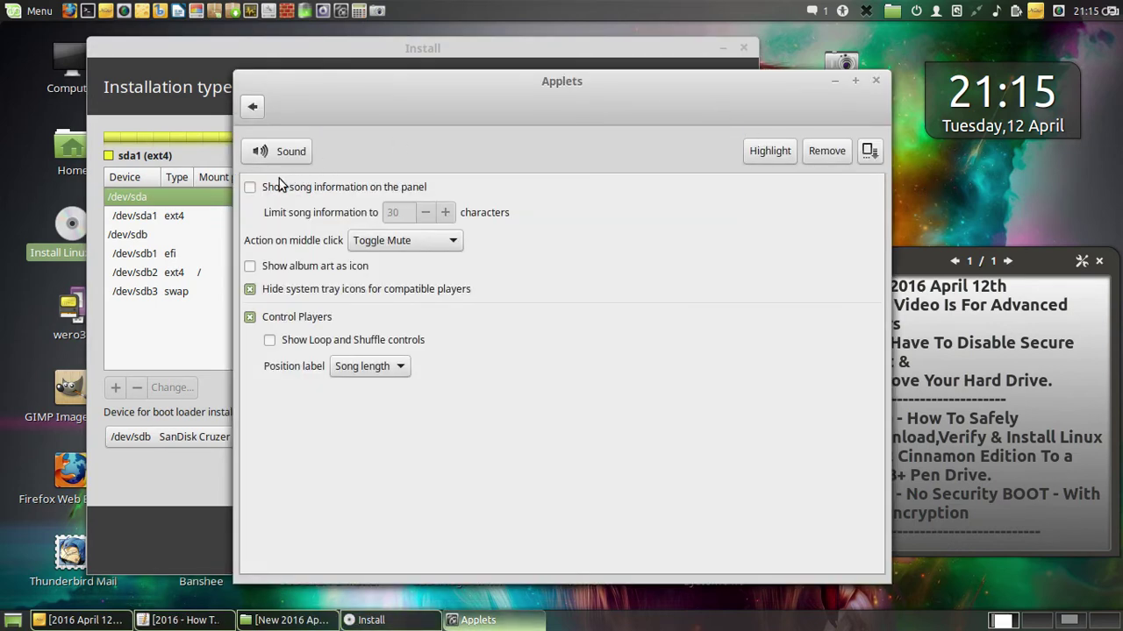
{"action": "left_click", "coordinate": [250, 187]}
{"action": "left_click", "coordinate": [446, 213]}
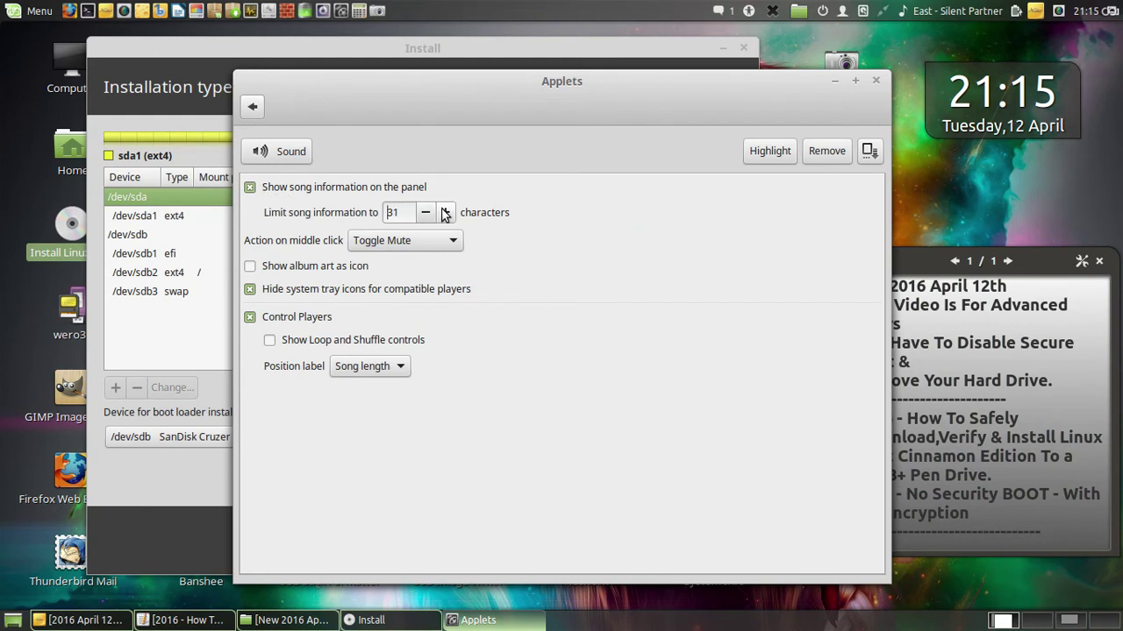
{"action": "left_click", "coordinate": [446, 212]}
{"action": "left_click", "coordinate": [446, 212]}
{"action": "left_click", "coordinate": [446, 212]}
{"action": "left_click", "coordinate": [446, 213]}
{"action": "left_click", "coordinate": [445, 213]}
{"action": "left_click", "coordinate": [446, 212]}
{"action": "left_click", "coordinate": [446, 212]}
{"action": "left_click", "coordinate": [875, 82]}
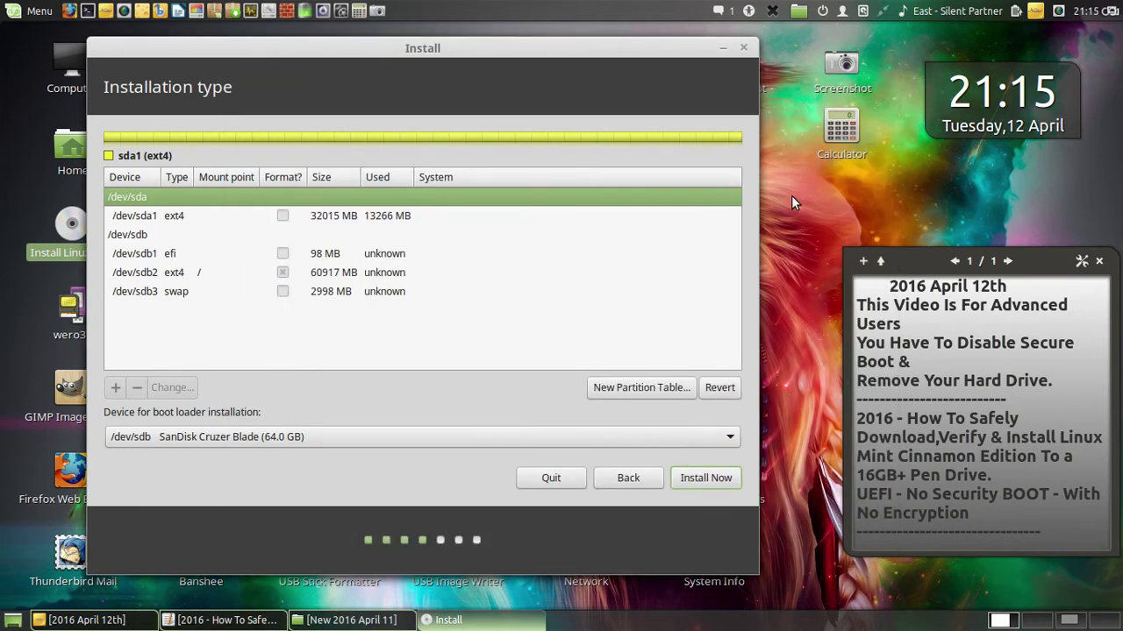
- Start the installation and save a whole-screen capture of the disk changes confirmation as A14.png in the Pen Drive folder
{"action": "left_click", "coordinate": [699, 478]}
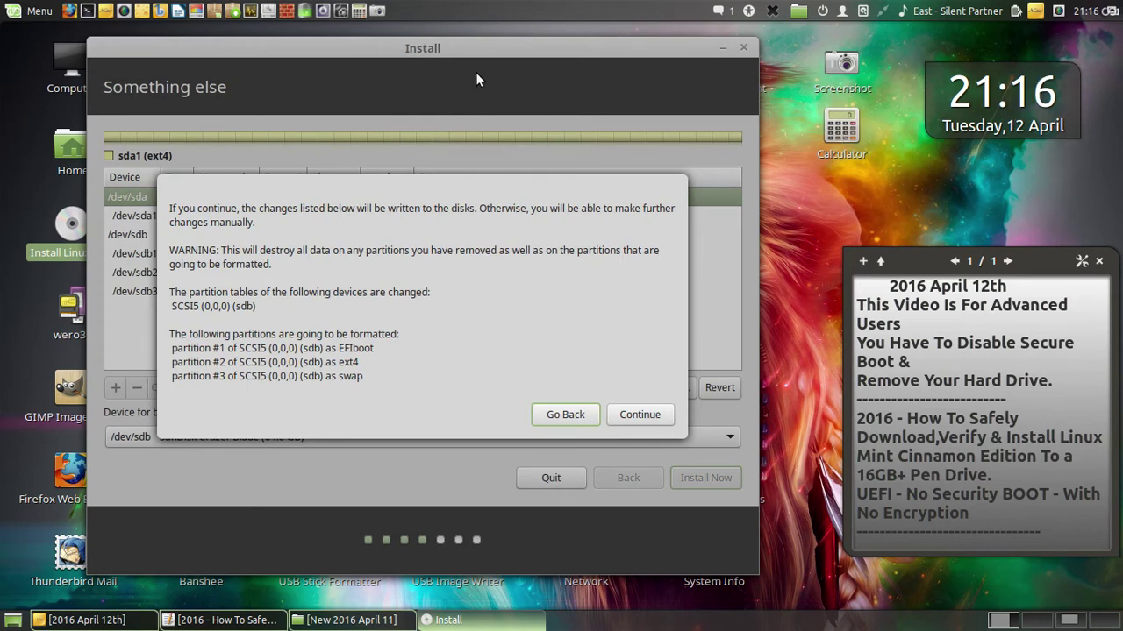
{"action": "left_click", "coordinate": [379, 10]}
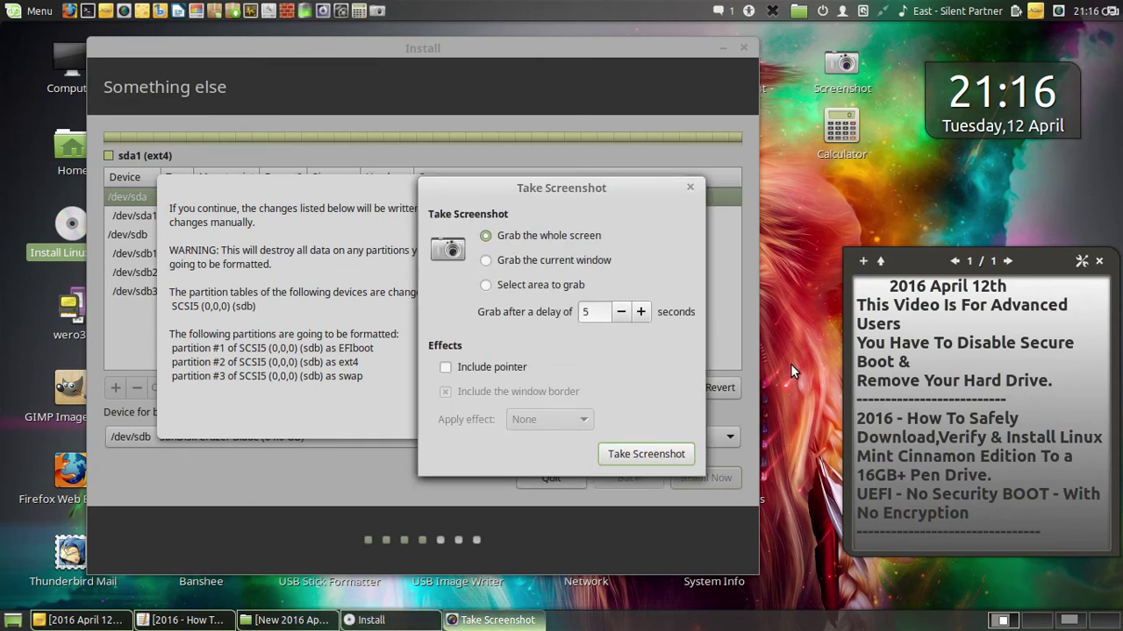
{"action": "left_click", "coordinate": [647, 453]}
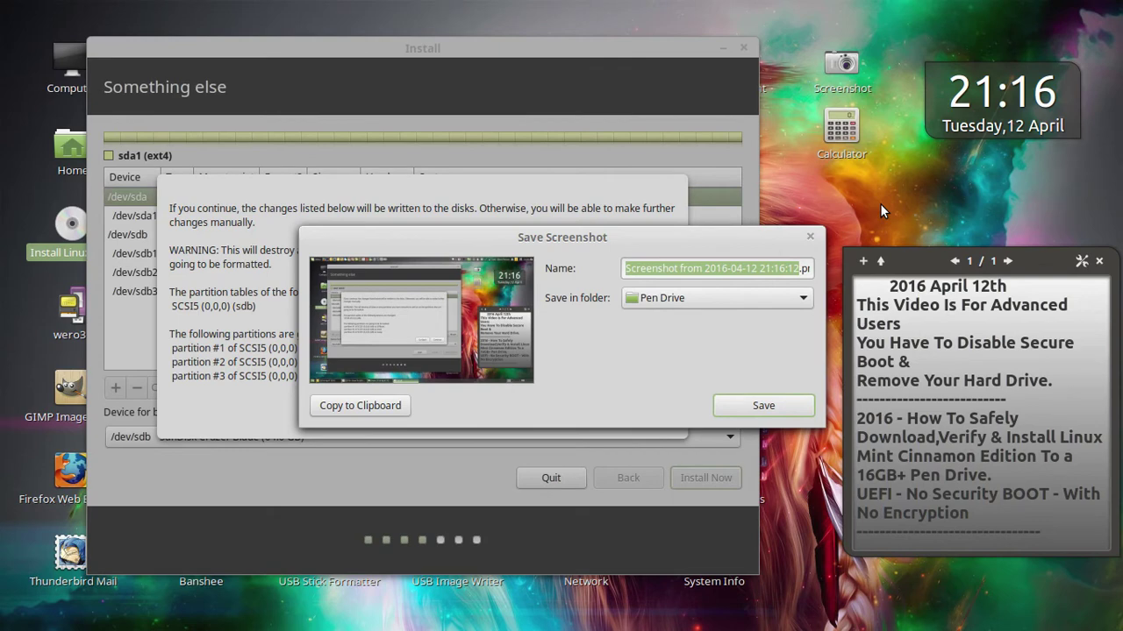
{"action": "type", "text": "A14.png"}
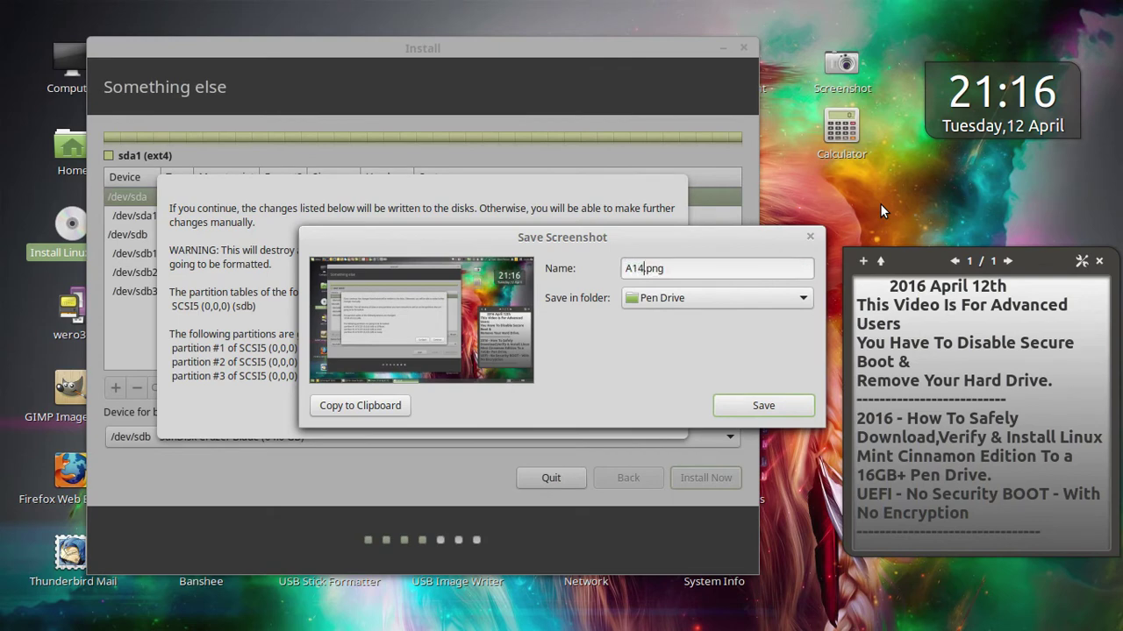
{"action": "left_click", "coordinate": [794, 404]}
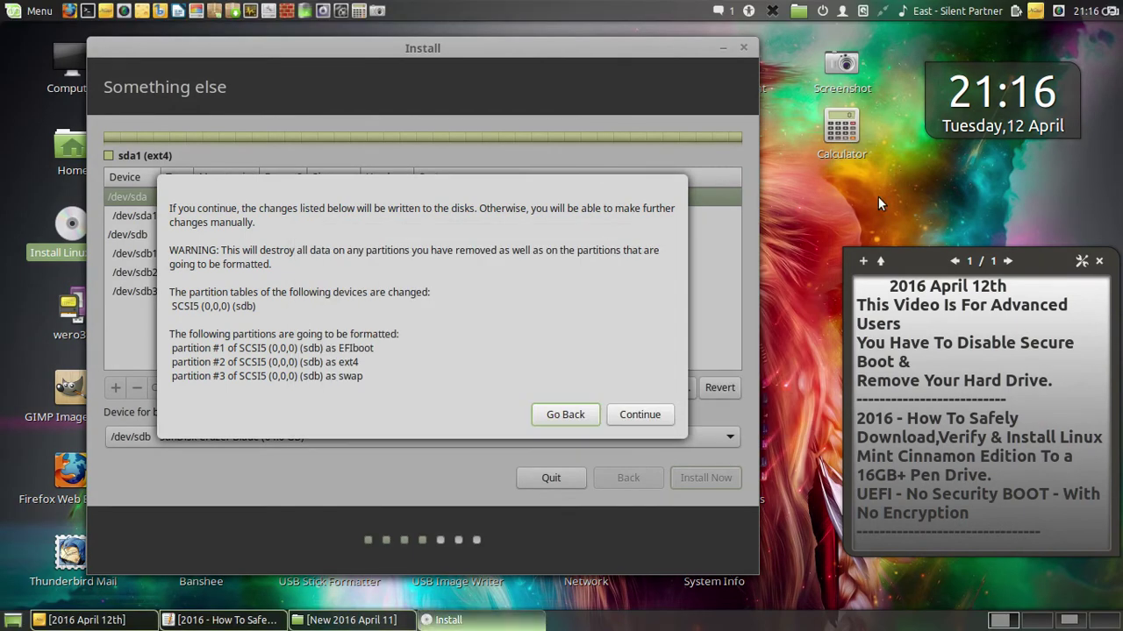
- Confirm writing the disk changes and save a whole-screen capture of the New York location page as A15.png in the Pen Drive folder
{"action": "left_click", "coordinate": [649, 416]}
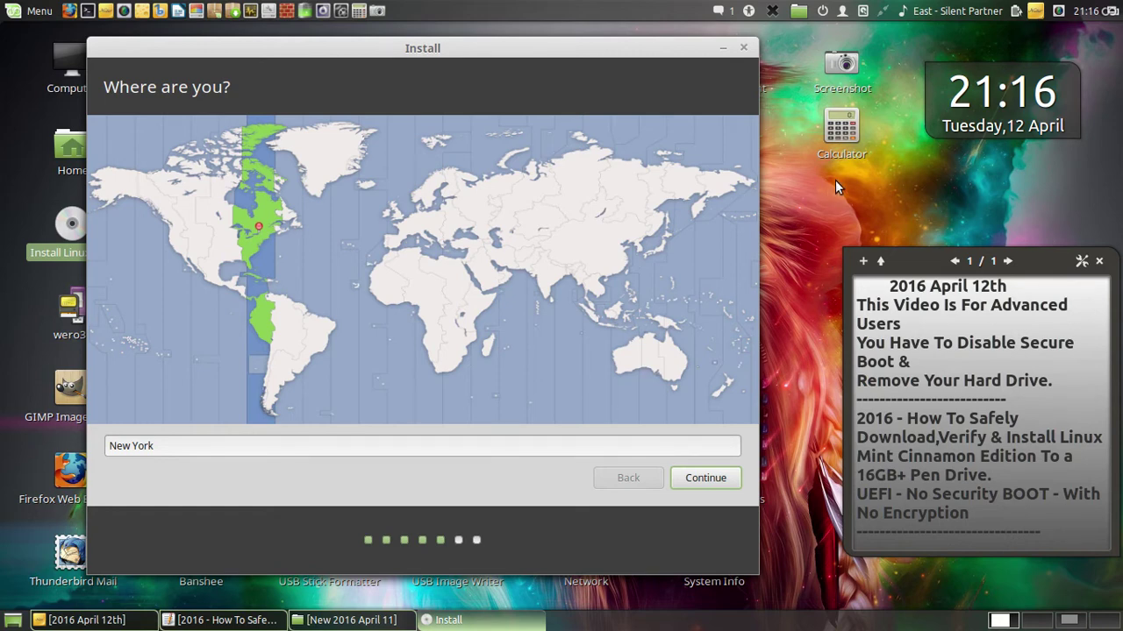
{"action": "left_click", "coordinate": [379, 10]}
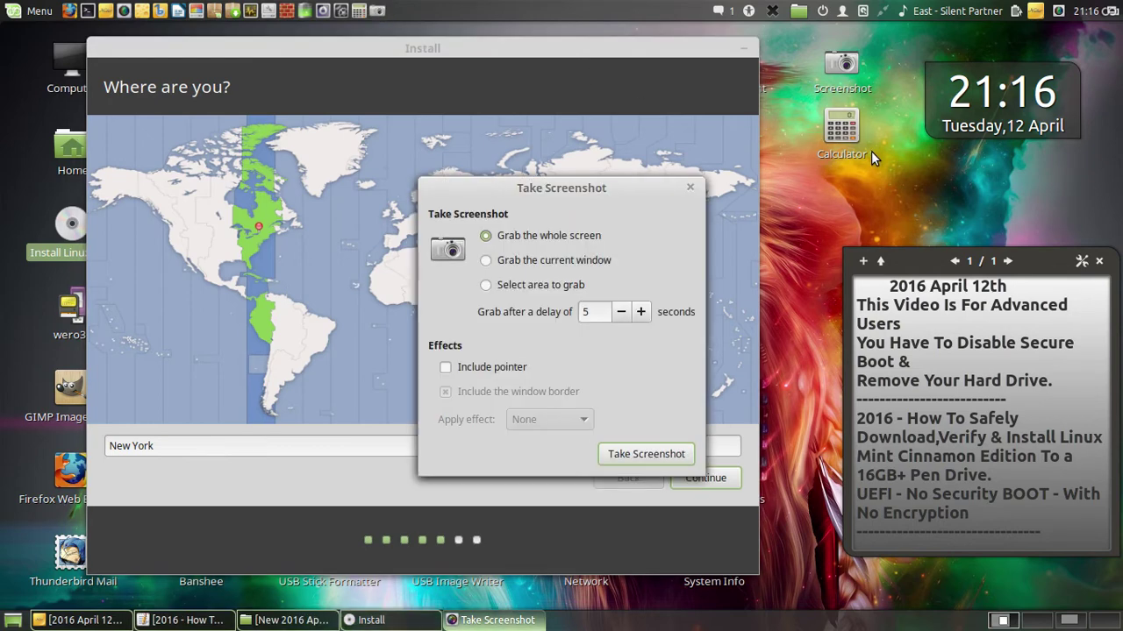
{"action": "left_click", "coordinate": [647, 454]}
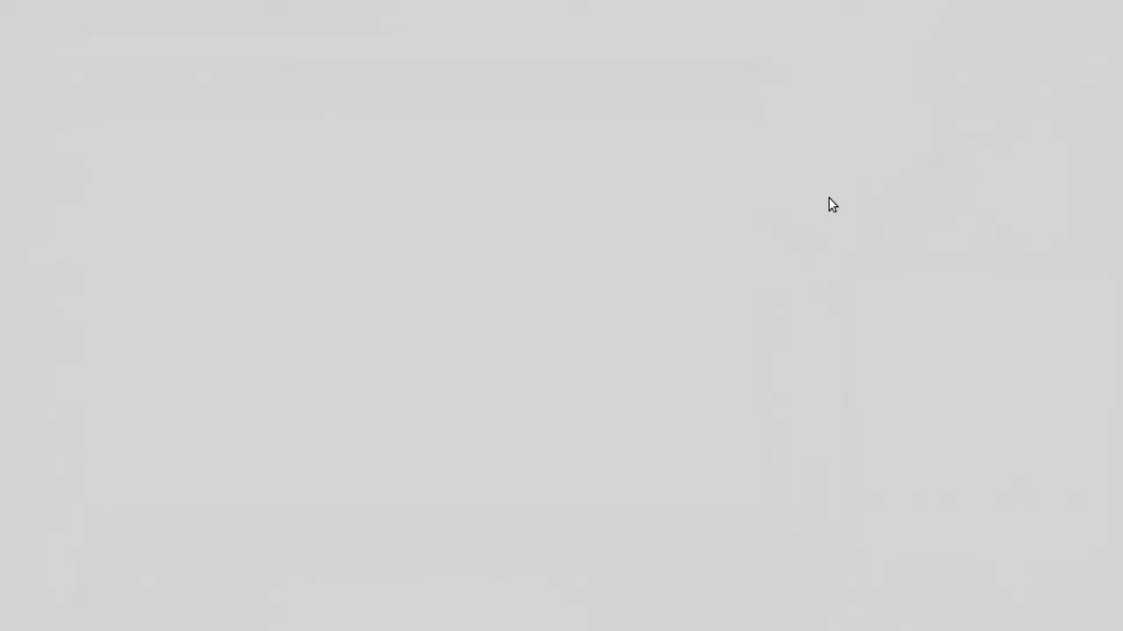
{"action": "type", "text": "A15"}
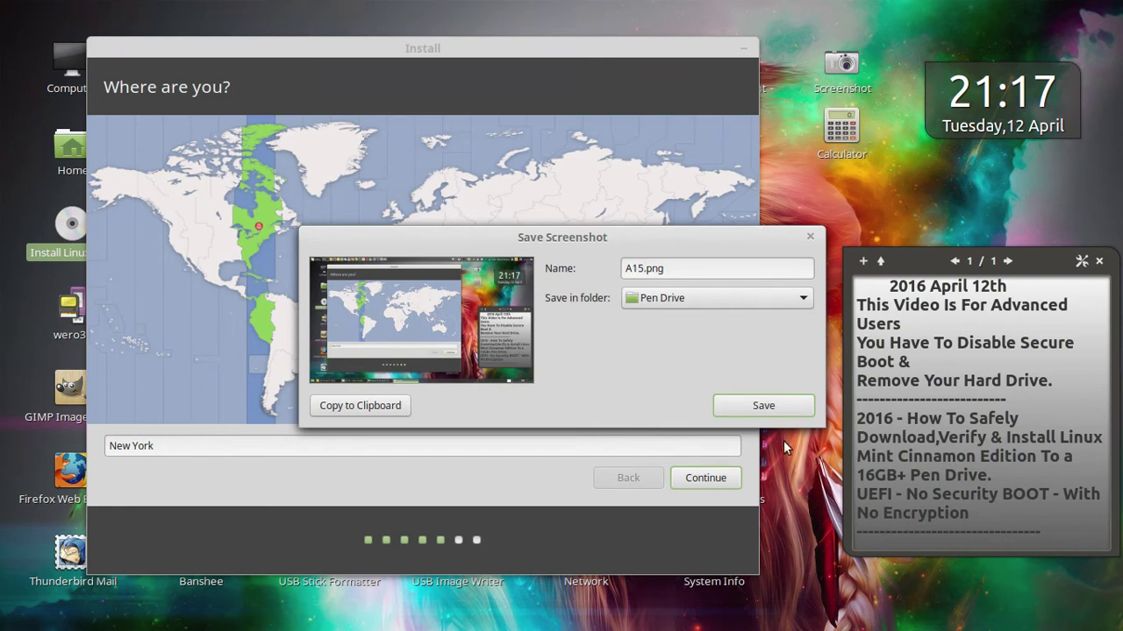
{"action": "left_click", "coordinate": [788, 407]}
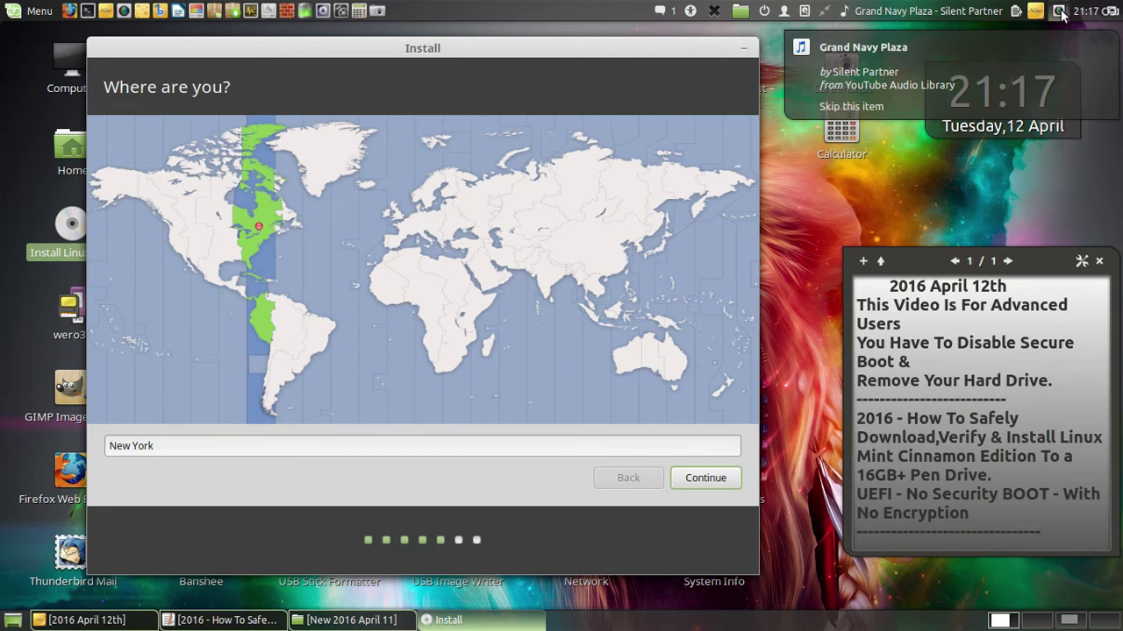
{"action": "left_click", "coordinate": [1059, 11]}
{"action": "left_click", "coordinate": [1055, 38]}
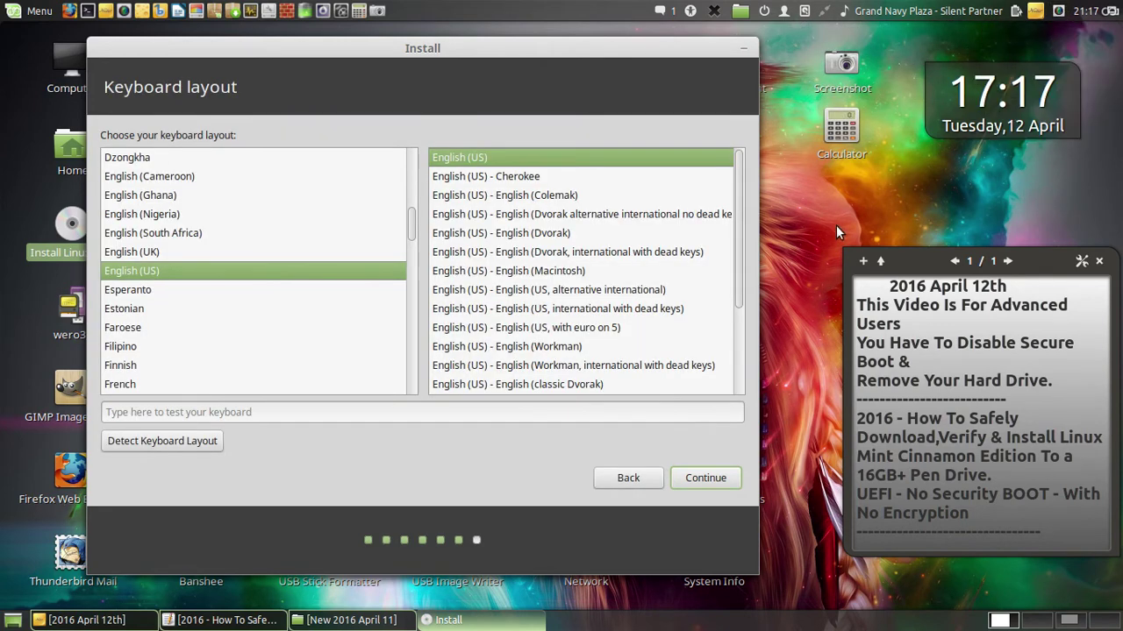
- Save a whole-screen capture of the English (US) keyboard layout page as A16.png in the Pen Drive folder
{"action": "left_click", "coordinate": [836, 224]}
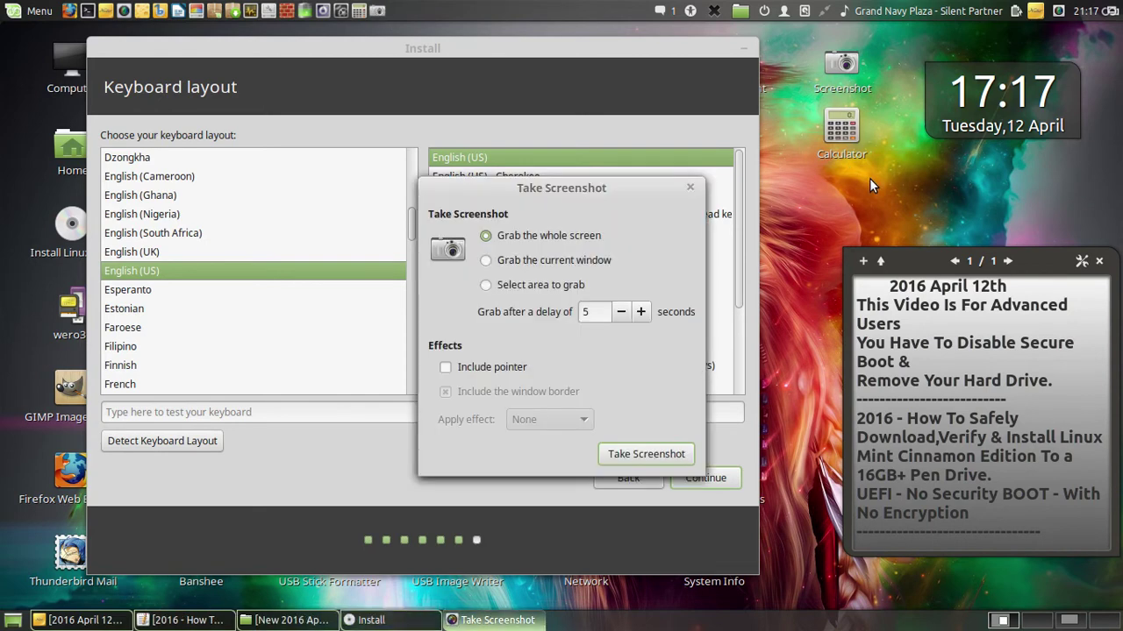
{"action": "left_click", "coordinate": [666, 456]}
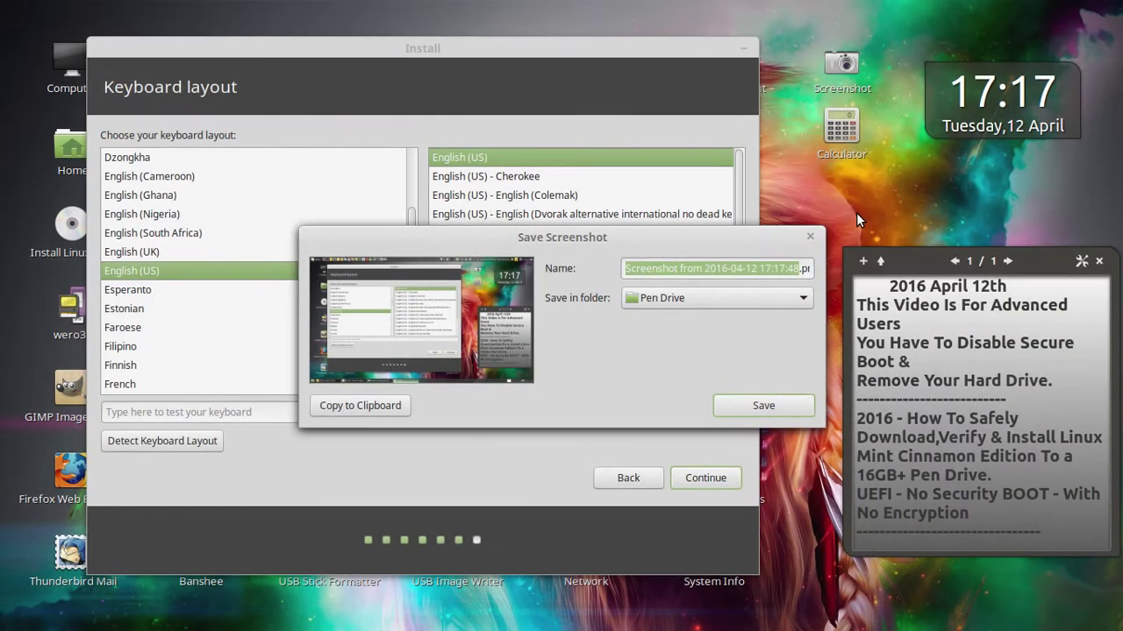
{"action": "type", "text": "A"}
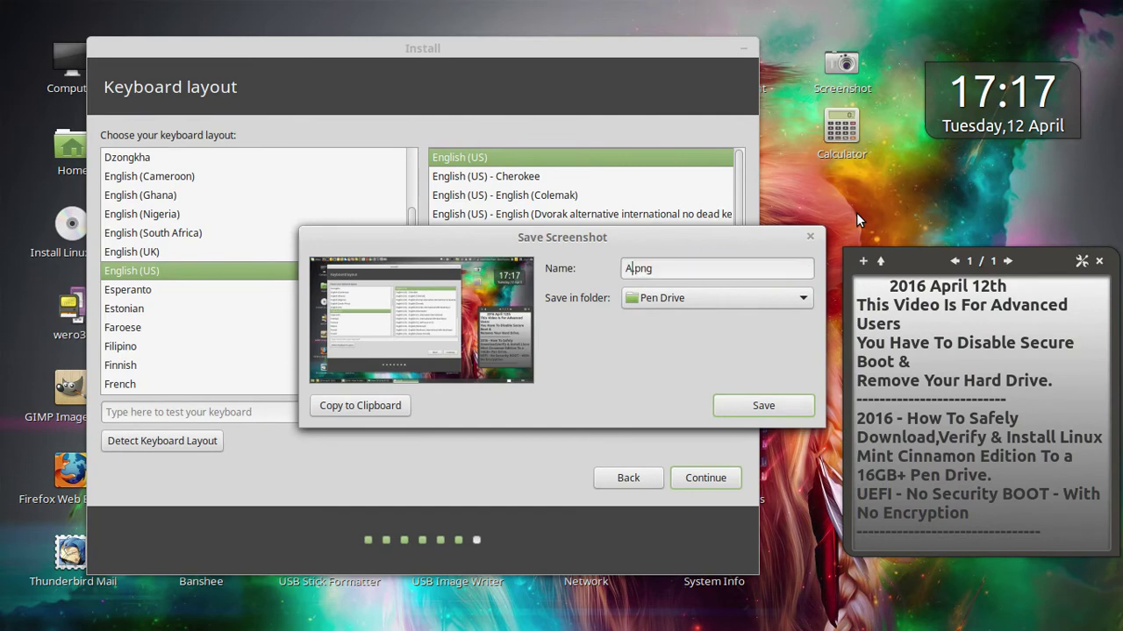
{"action": "type", "text": "16"}
{"action": "left_click", "coordinate": [790, 414]}
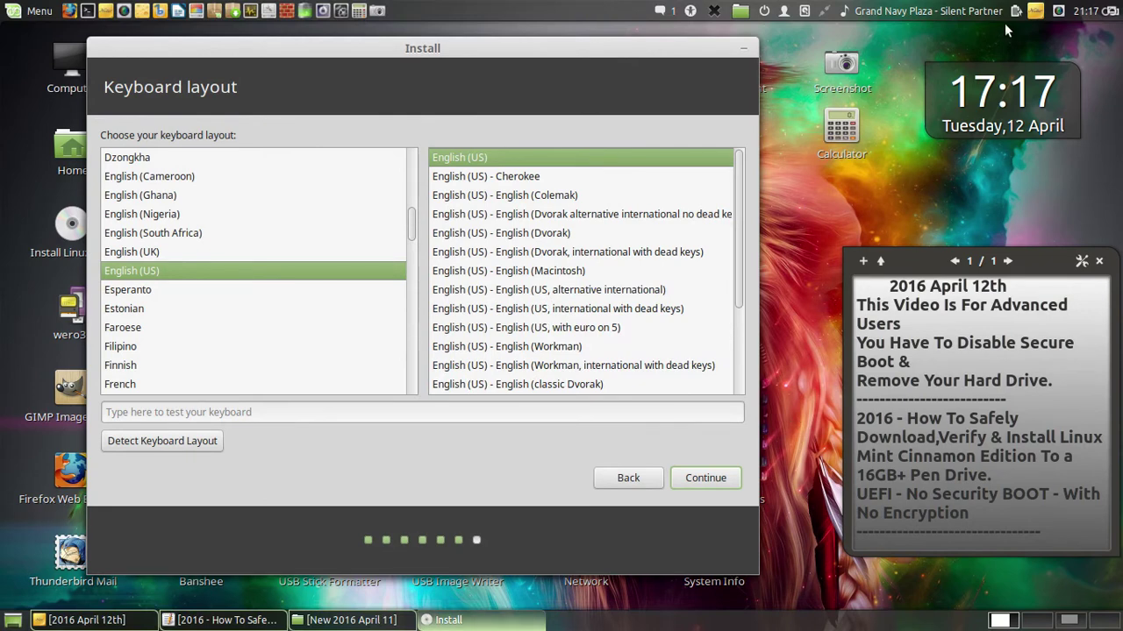
{"action": "left_click", "coordinate": [1059, 12]}
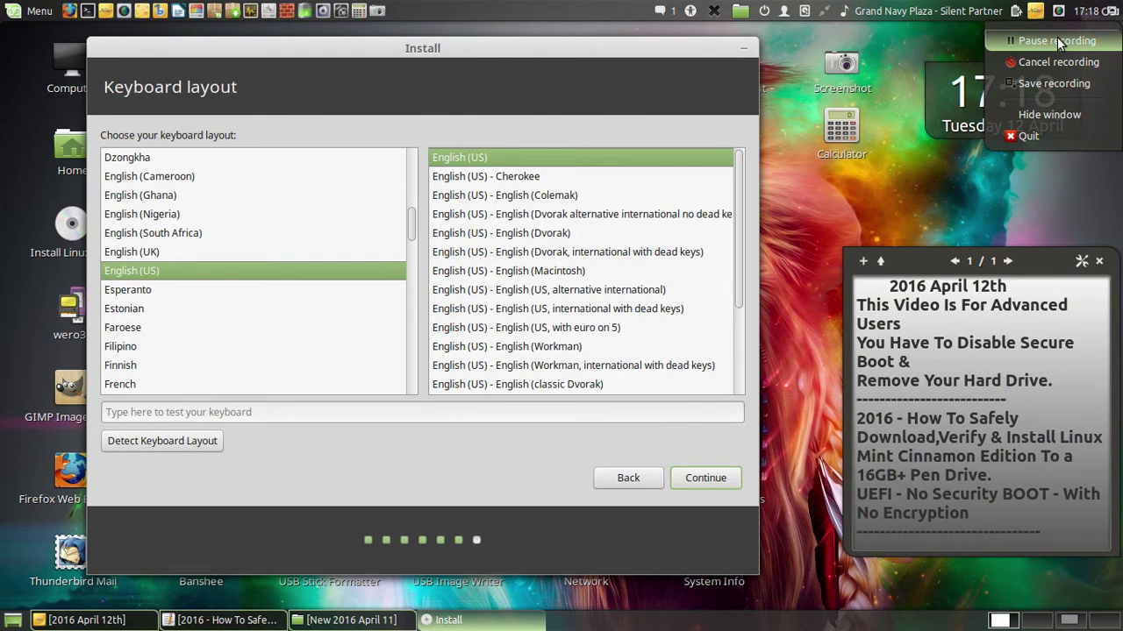
{"action": "left_click", "coordinate": [1057, 37]}
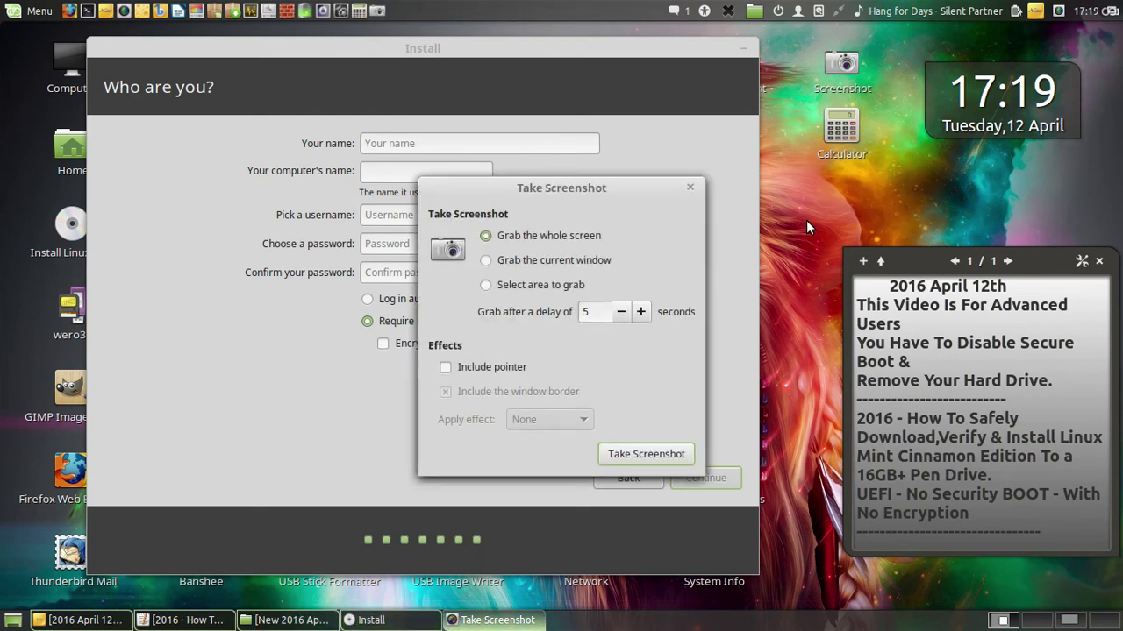
- Save a whole-screen capture of the blank "Who are you?" page as A17.png in the Pen Drive folder
{"action": "left_click", "coordinate": [650, 454]}
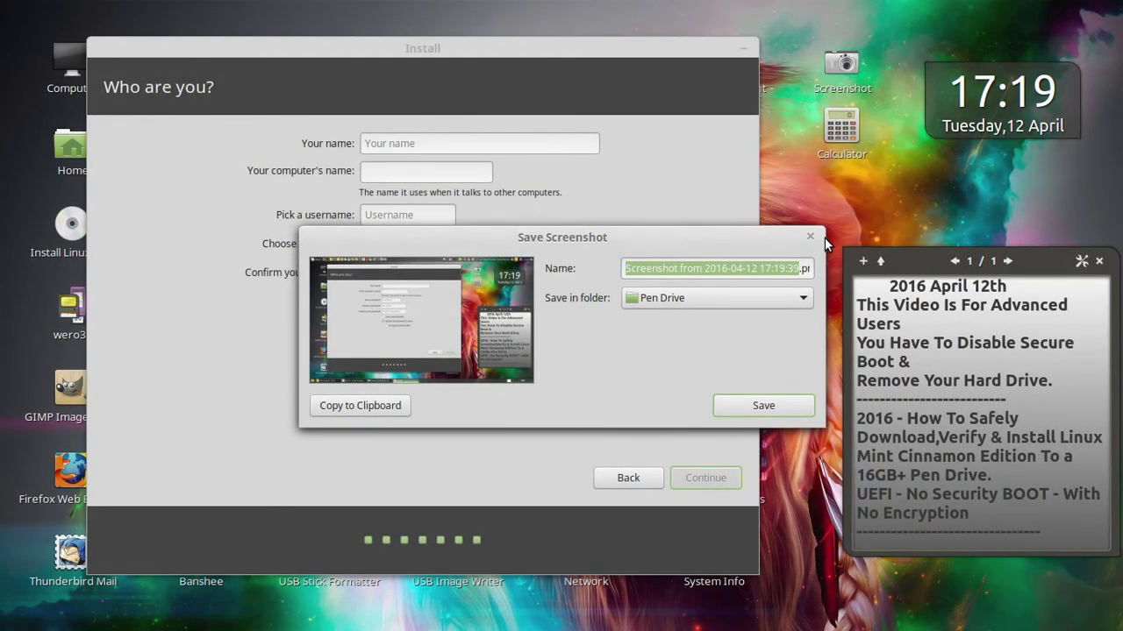
{"action": "type", "text": "A17"}
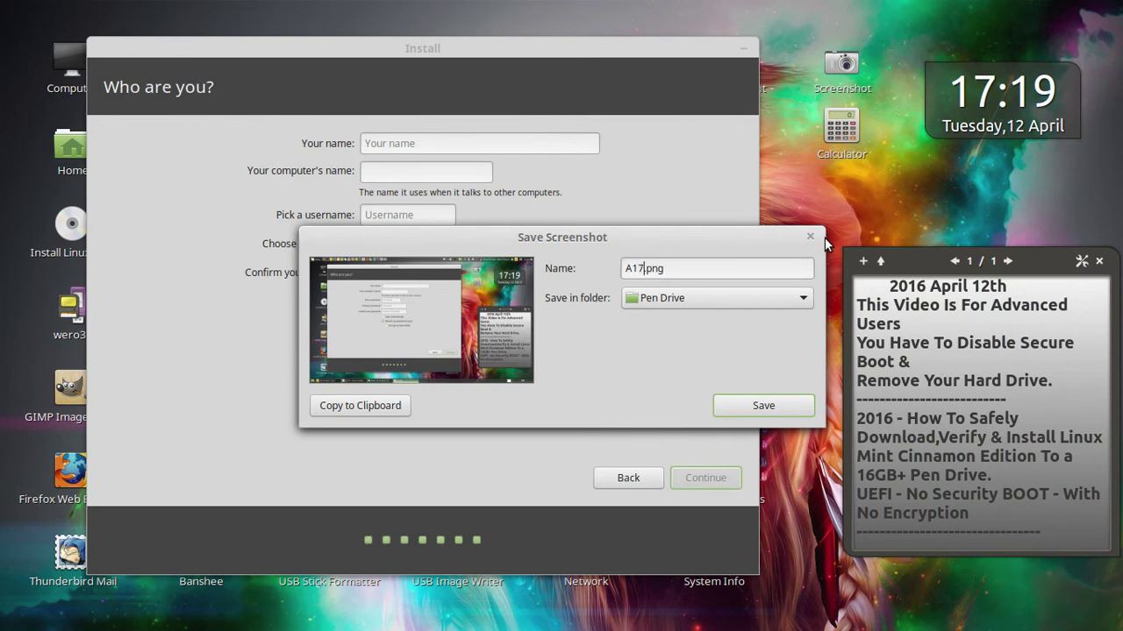
{"action": "left_click", "coordinate": [766, 412]}
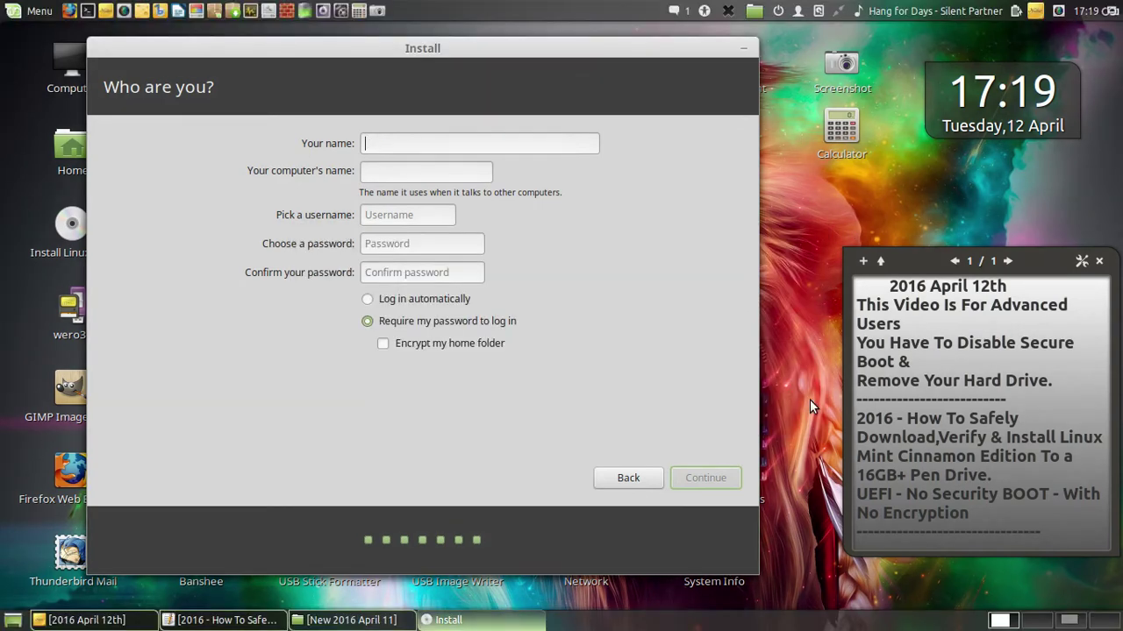
{"action": "left_click", "coordinate": [1058, 11]}
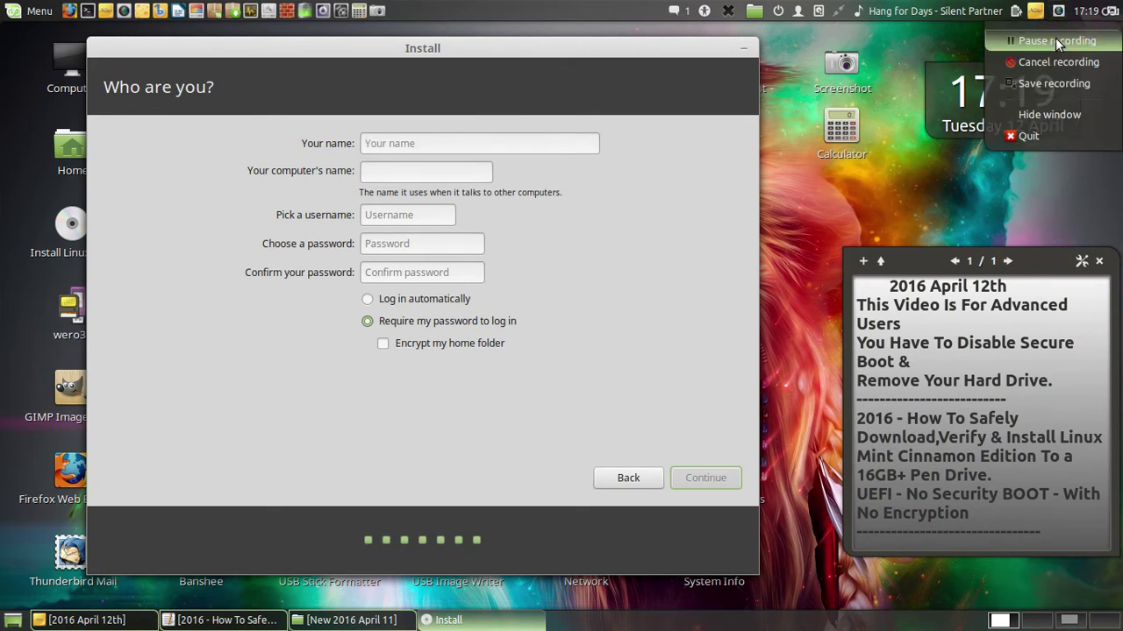
{"action": "left_click", "coordinate": [1055, 41]}
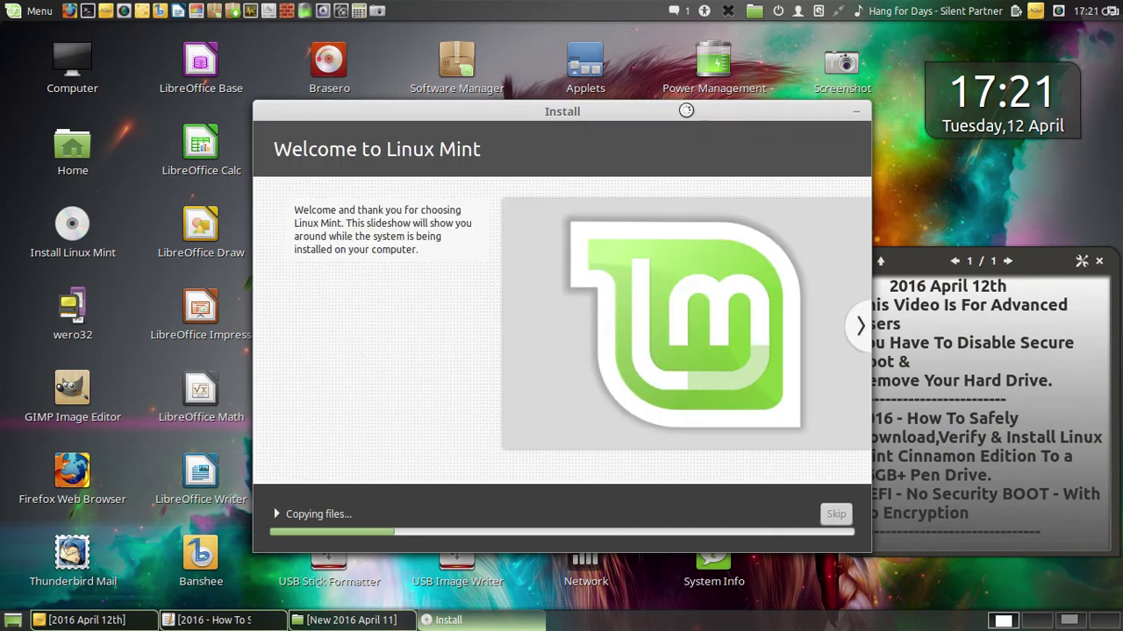
- Move the installer window clear of the desktop note while files copy, and choose to continue testing once installation completes
{"action": "left_click_drag", "start_coordinate": [686, 111], "coordinate": [565, 117]}
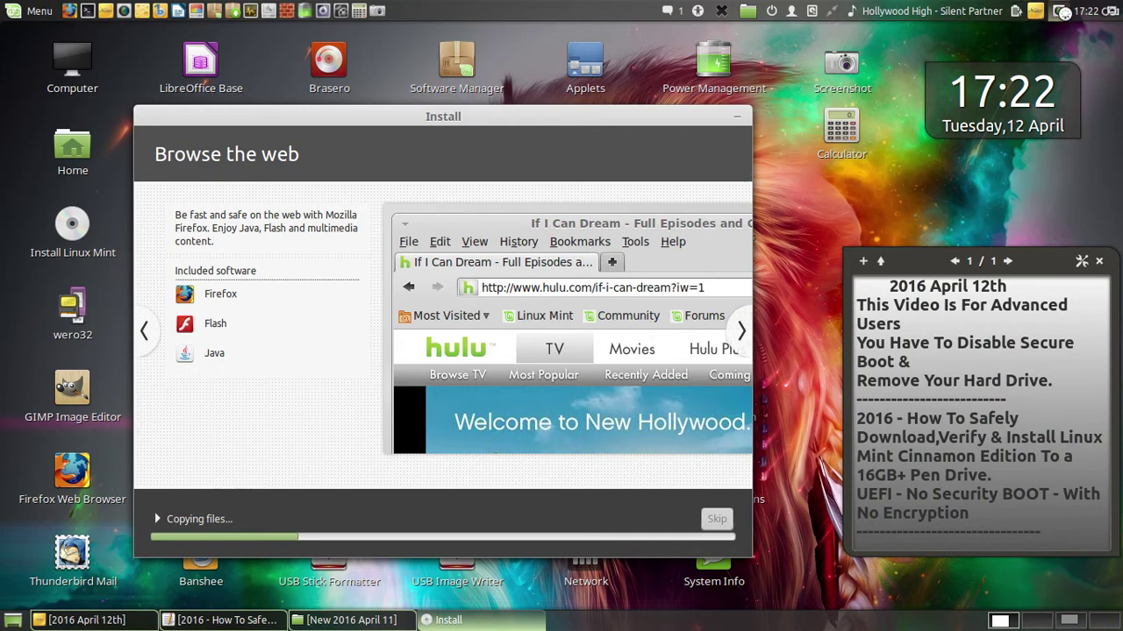
{"action": "left_click", "coordinate": [1061, 12]}
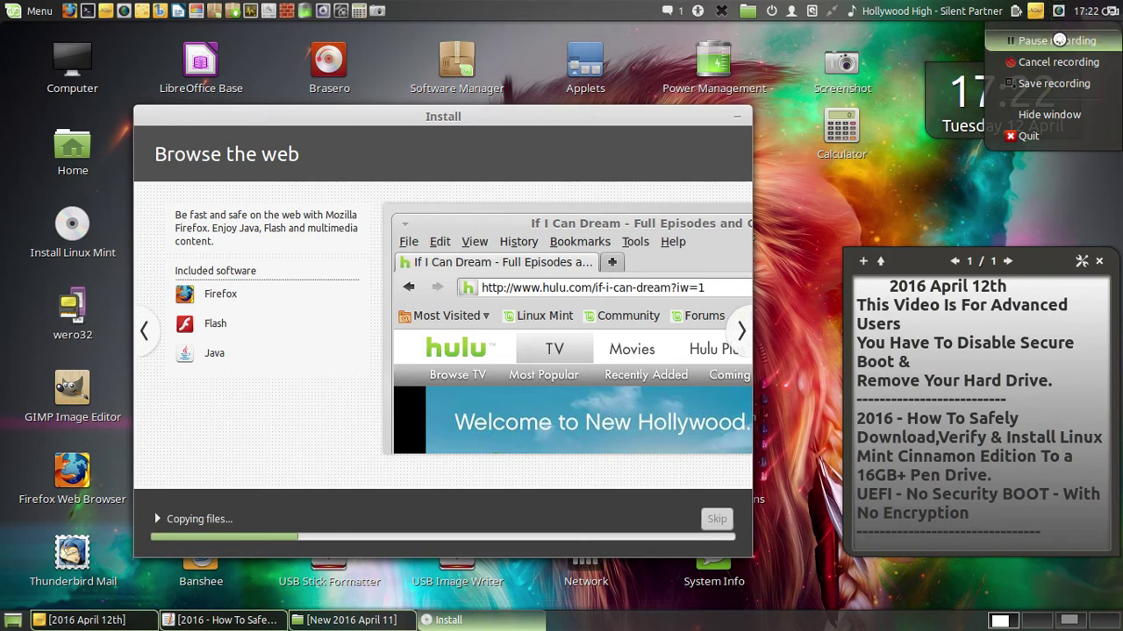
{"action": "left_click", "coordinate": [1059, 41]}
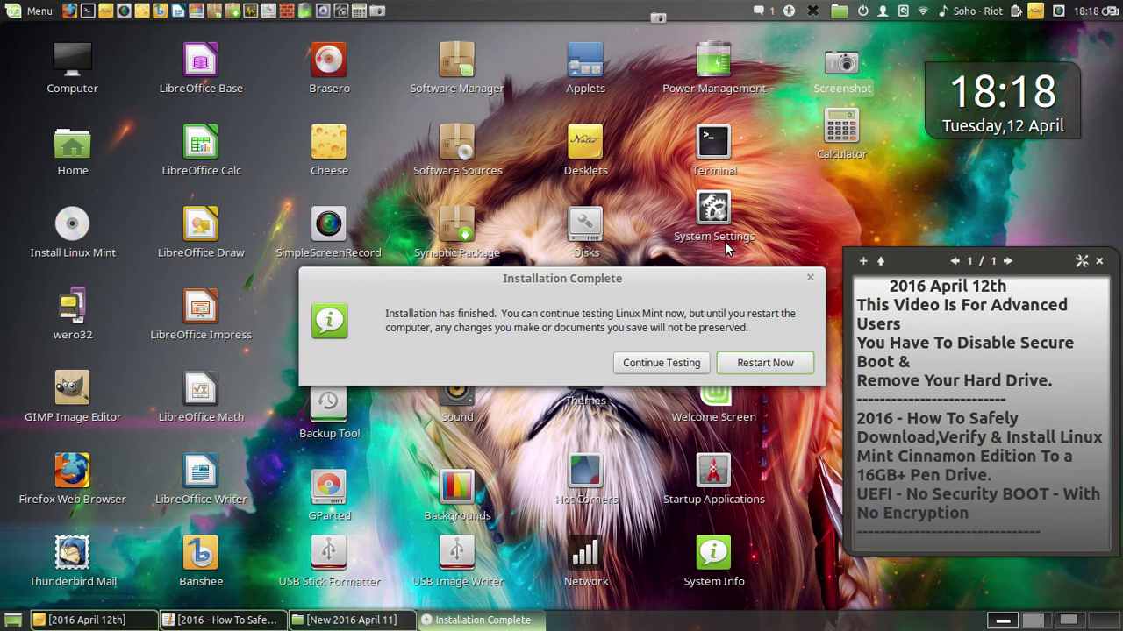
{"action": "left_click", "coordinate": [654, 367]}
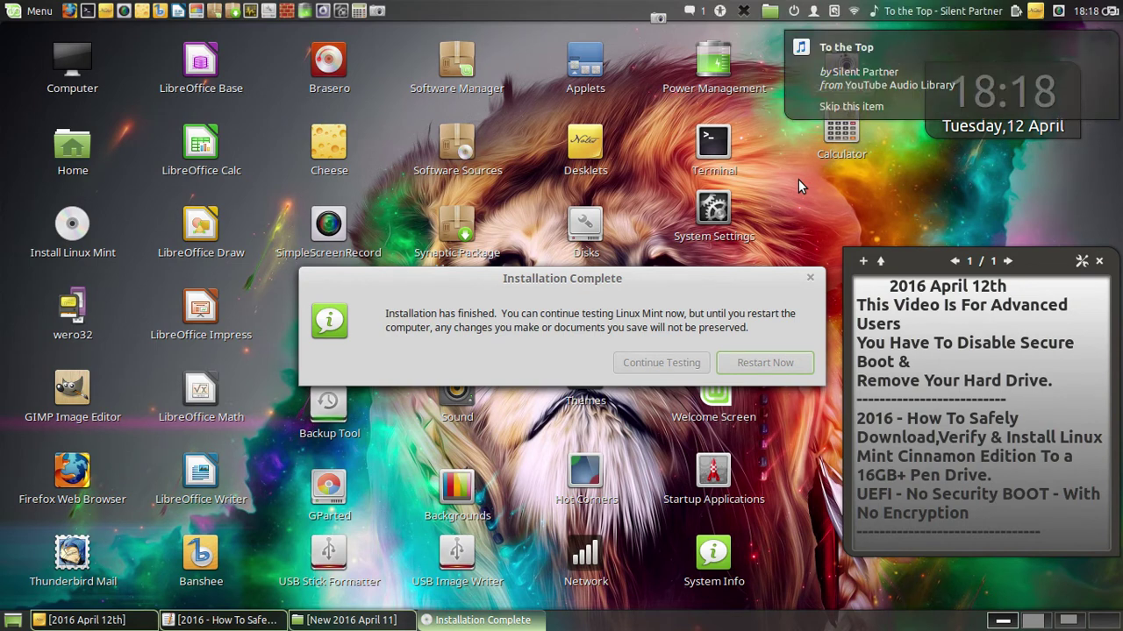
{"action": "left_click", "coordinate": [765, 362]}
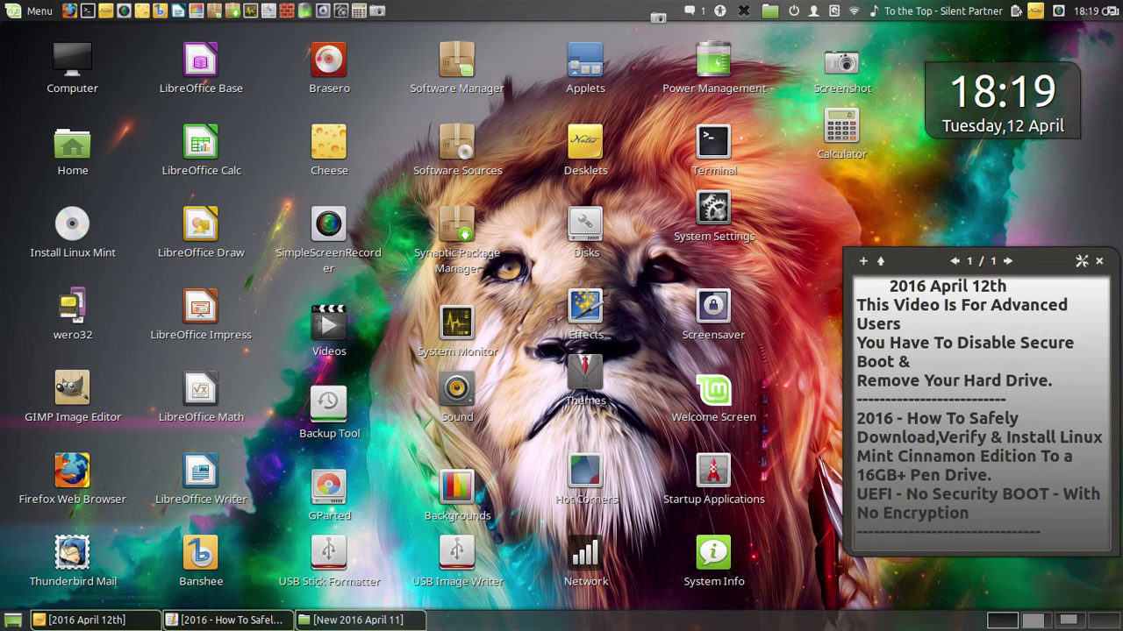
- Switch to Firefox on Workspace 2, allow all scripts on the Google AdSense page, and view its sign-in page and the AdSense email
{"action": "mouse_move", "coordinate": [1, 1]}
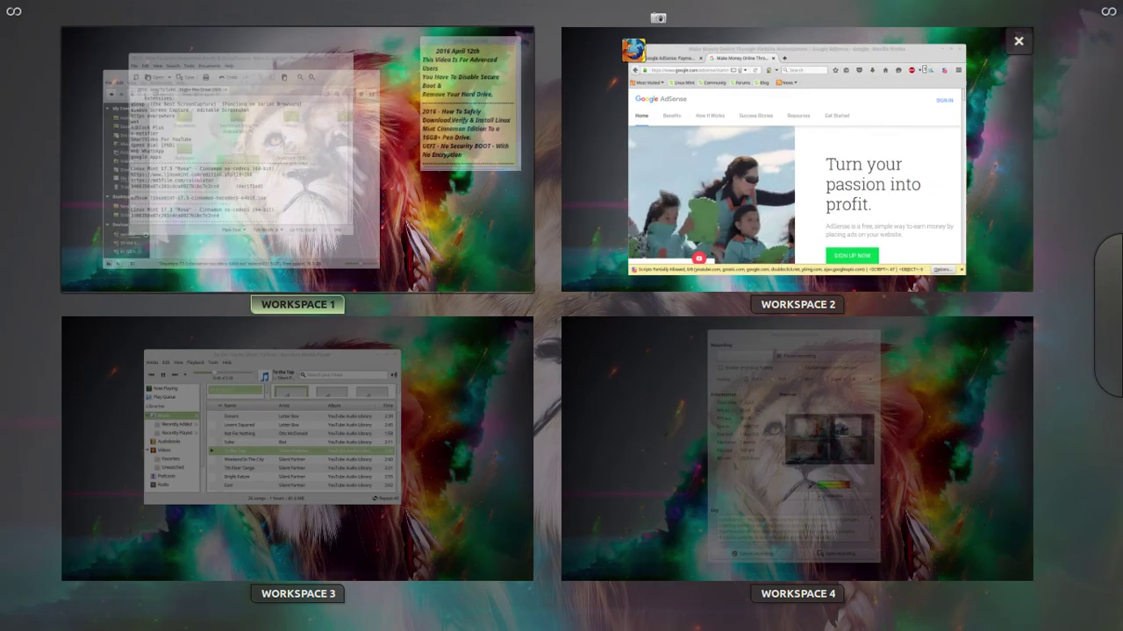
{"action": "left_click", "coordinate": [830, 125]}
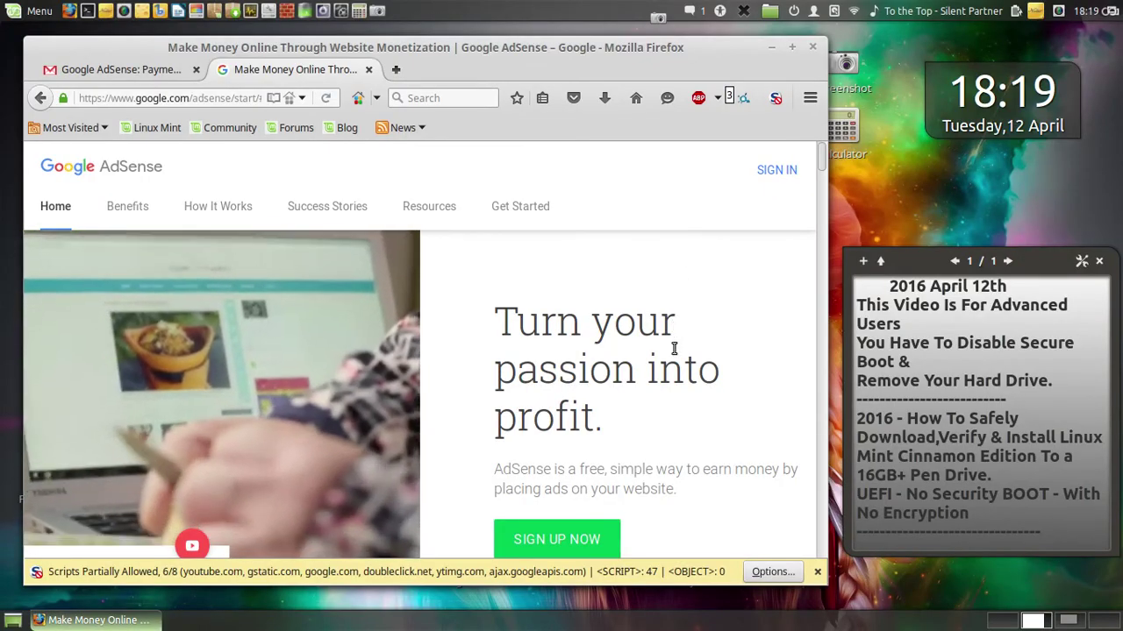
{"action": "left_click", "coordinate": [771, 573]}
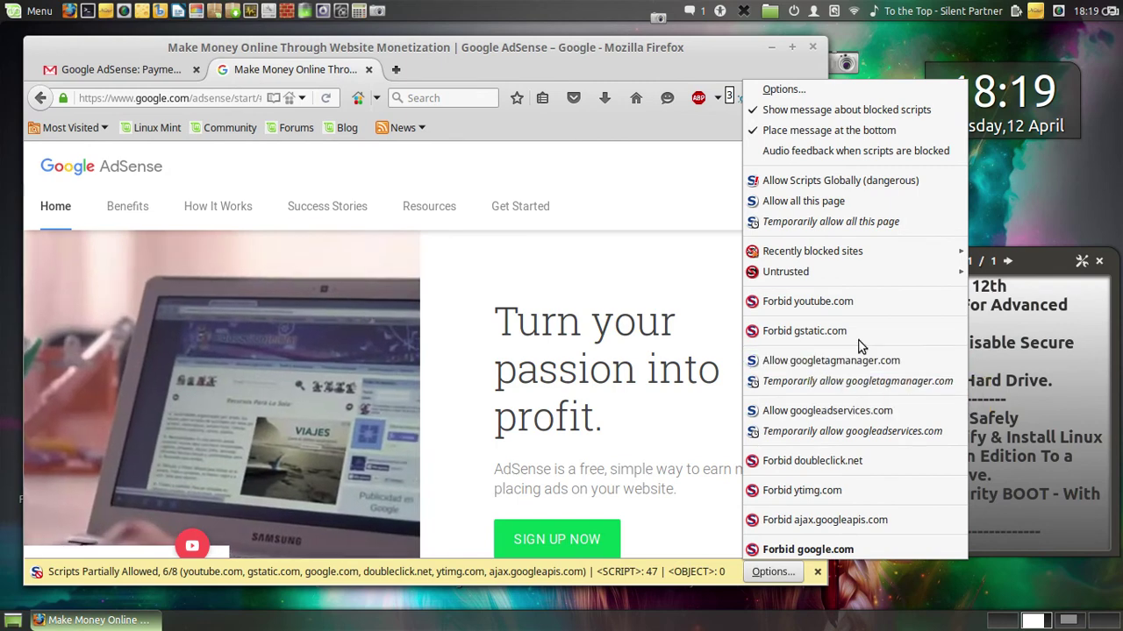
{"action": "left_click", "coordinate": [826, 204]}
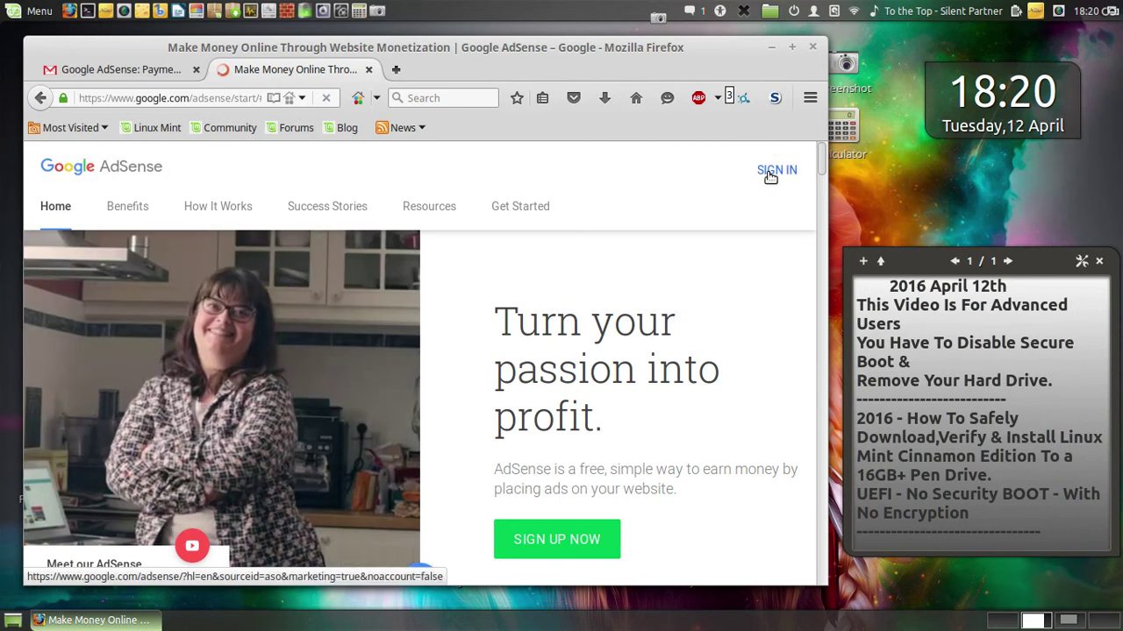
{"action": "left_click", "coordinate": [665, 161]}
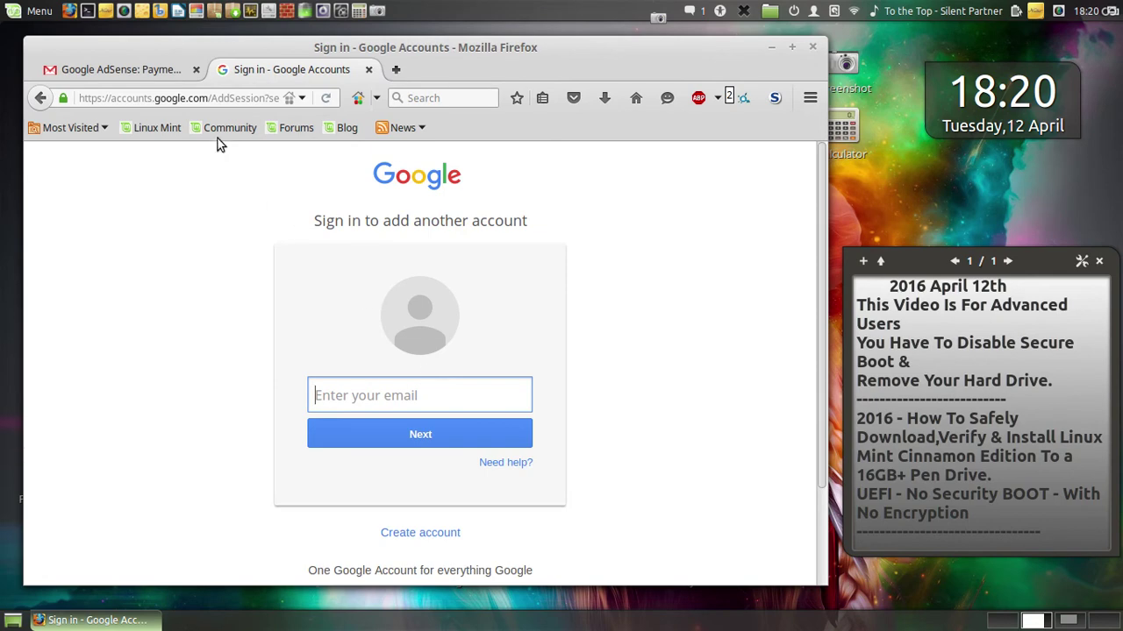
{"action": "left_click", "coordinate": [152, 61]}
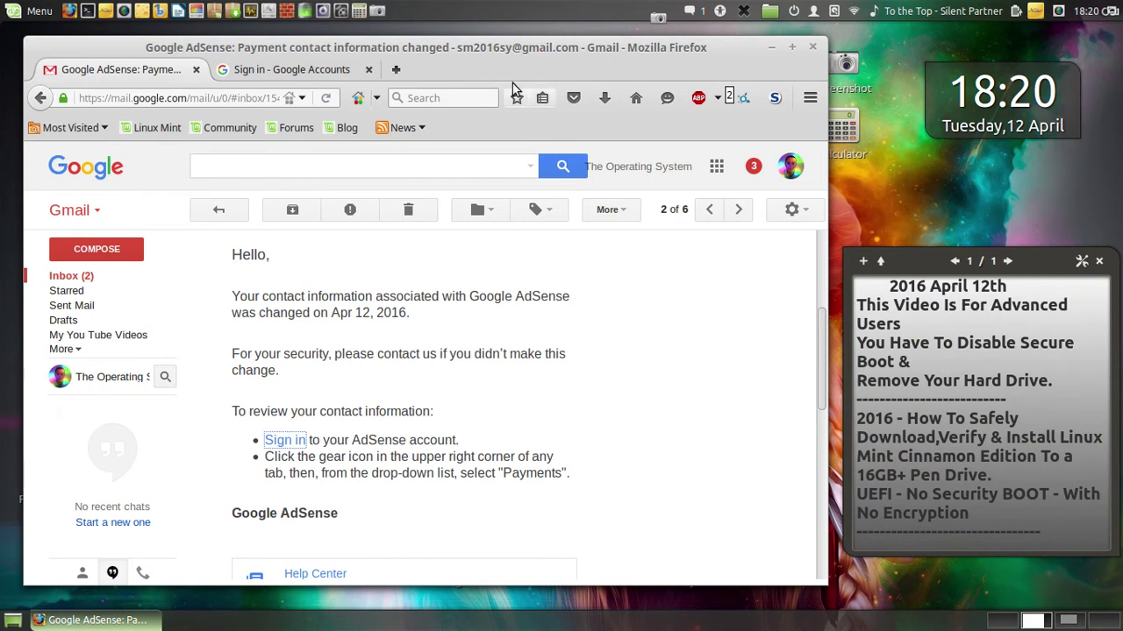
- Open Google Photos from the Google ECO speed dial group, and reopen it from the Google apps list
{"action": "key", "text": "ctrl+t"}
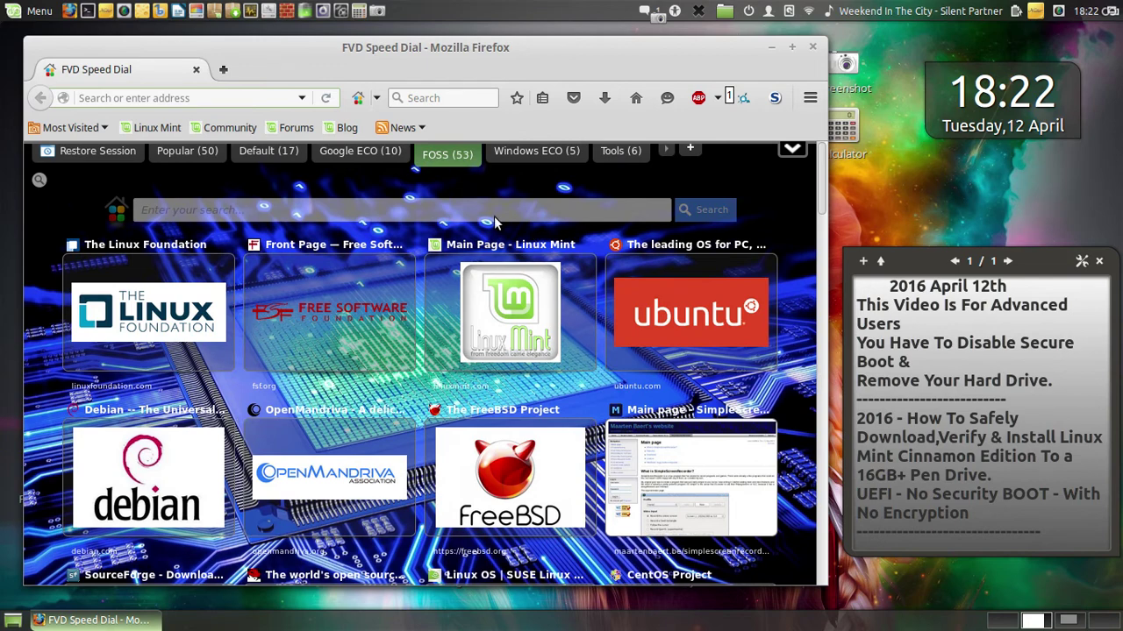
{"action": "left_click", "coordinate": [348, 154]}
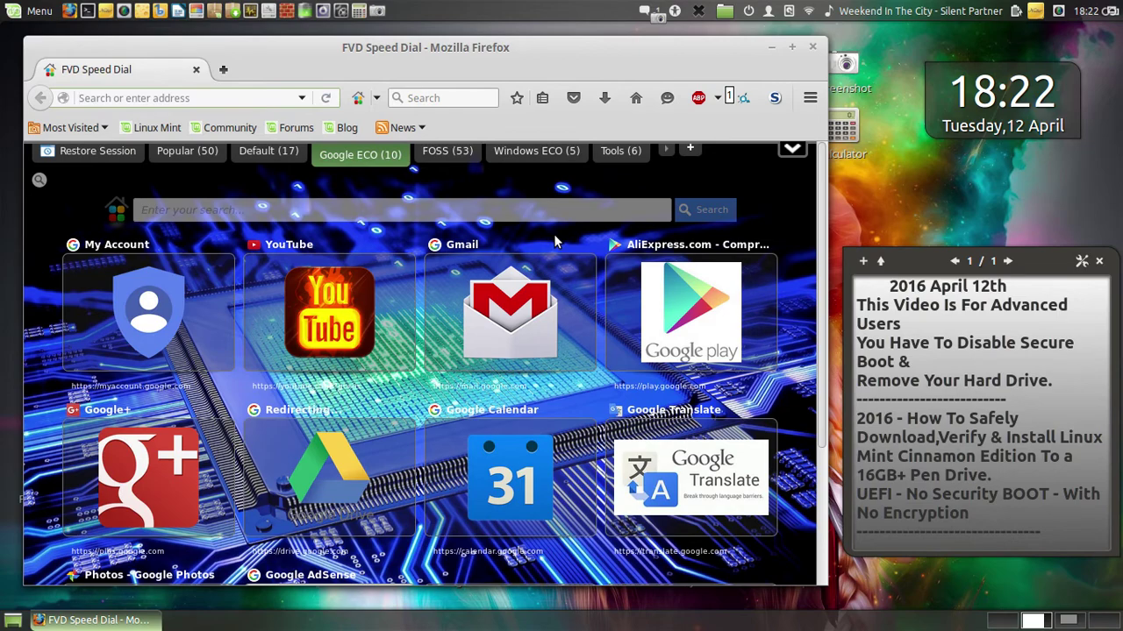
{"action": "scroll", "coordinate": [504, 289], "scroll_direction": "down", "scroll_amount": 3}
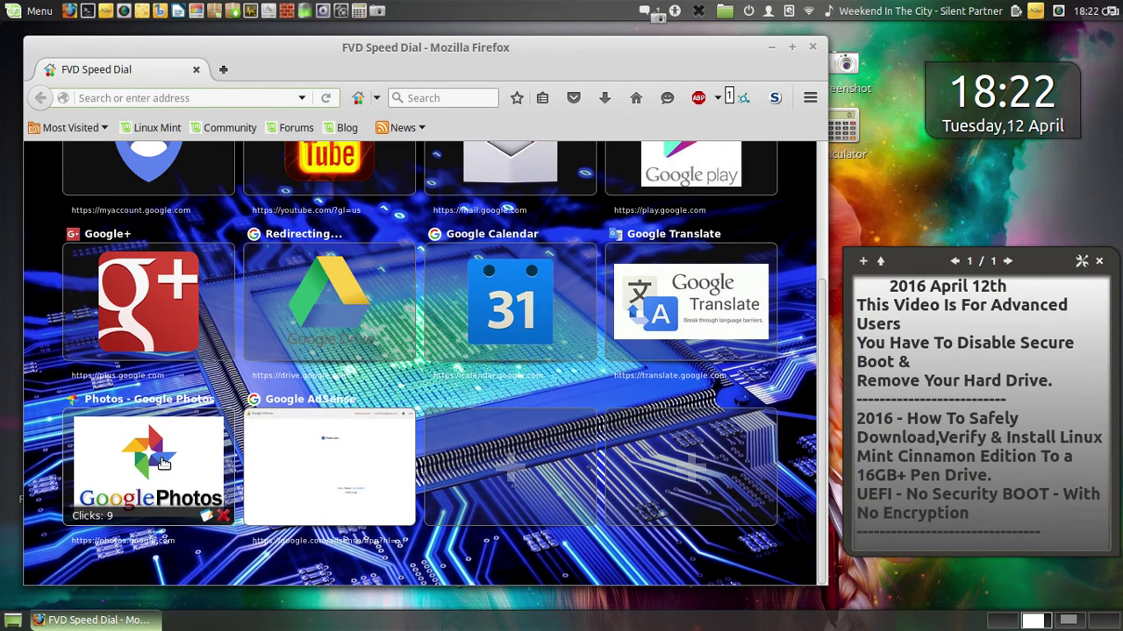
{"action": "left_click", "coordinate": [213, 453]}
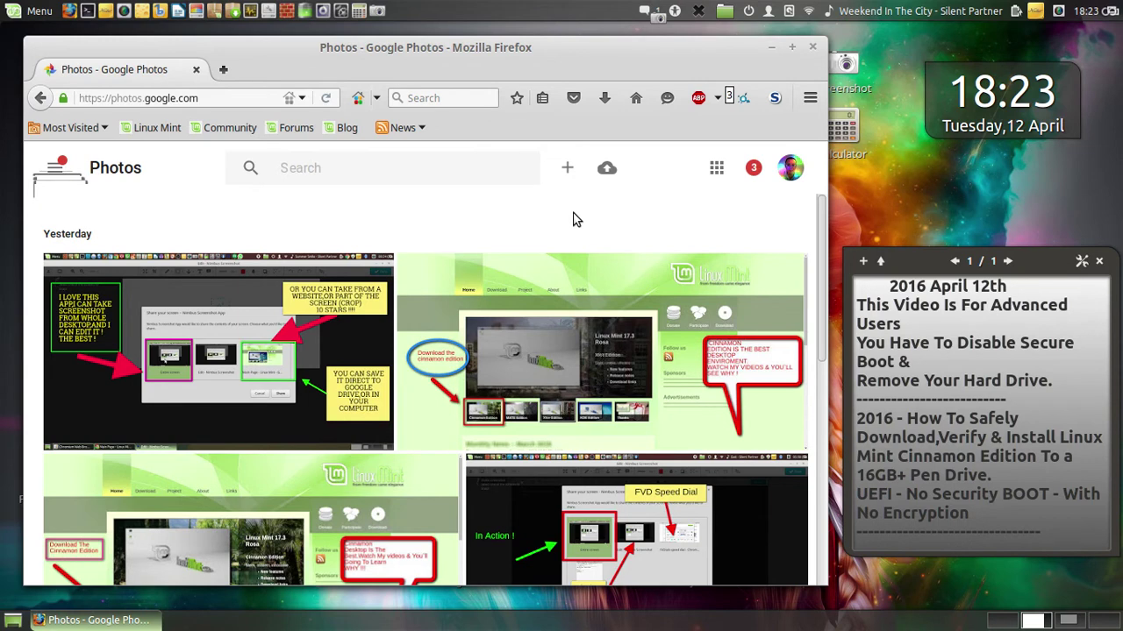
{"action": "left_click", "coordinate": [716, 172]}
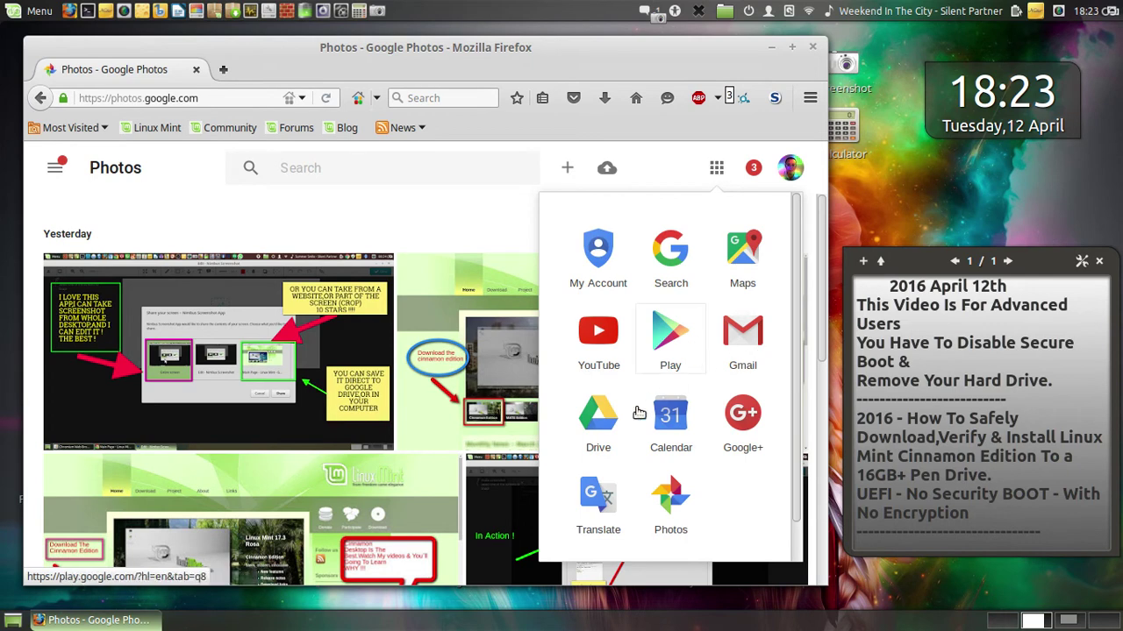
{"action": "left_click", "coordinate": [677, 502]}
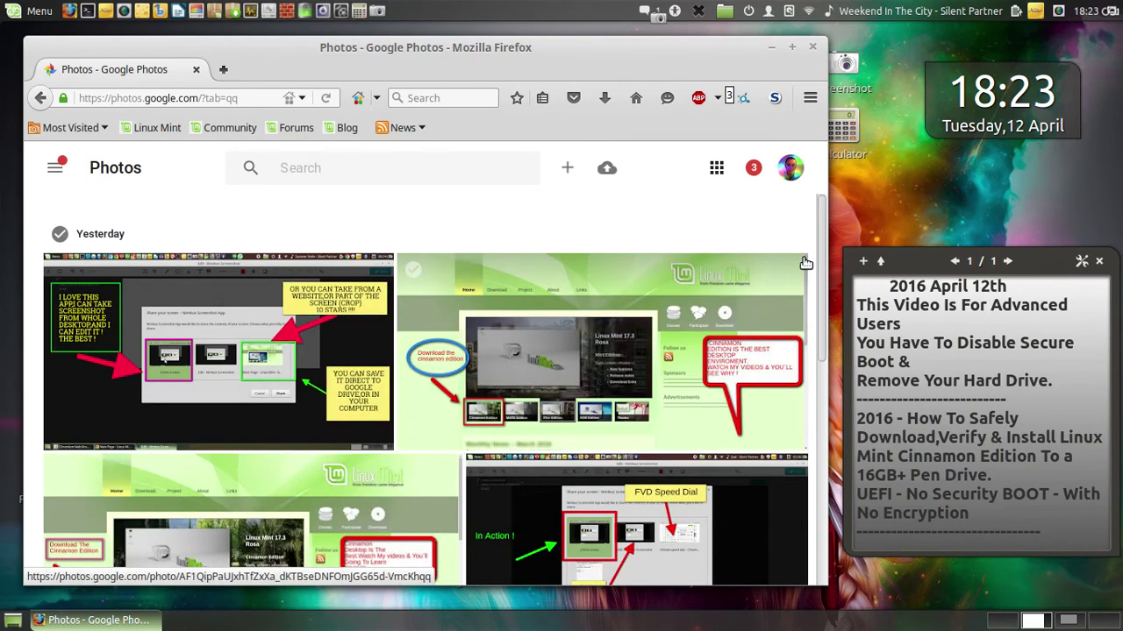
- View the upload size and storage settings in Google Photos and open the Albums page
{"action": "left_click", "coordinate": [58, 169]}
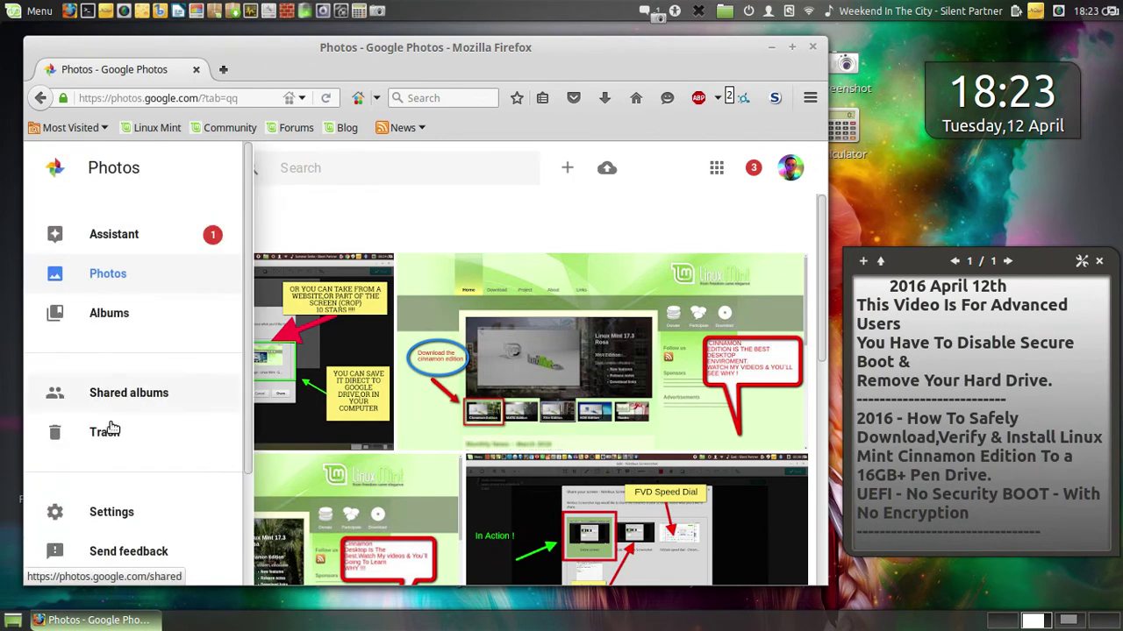
{"action": "left_click", "coordinate": [105, 523]}
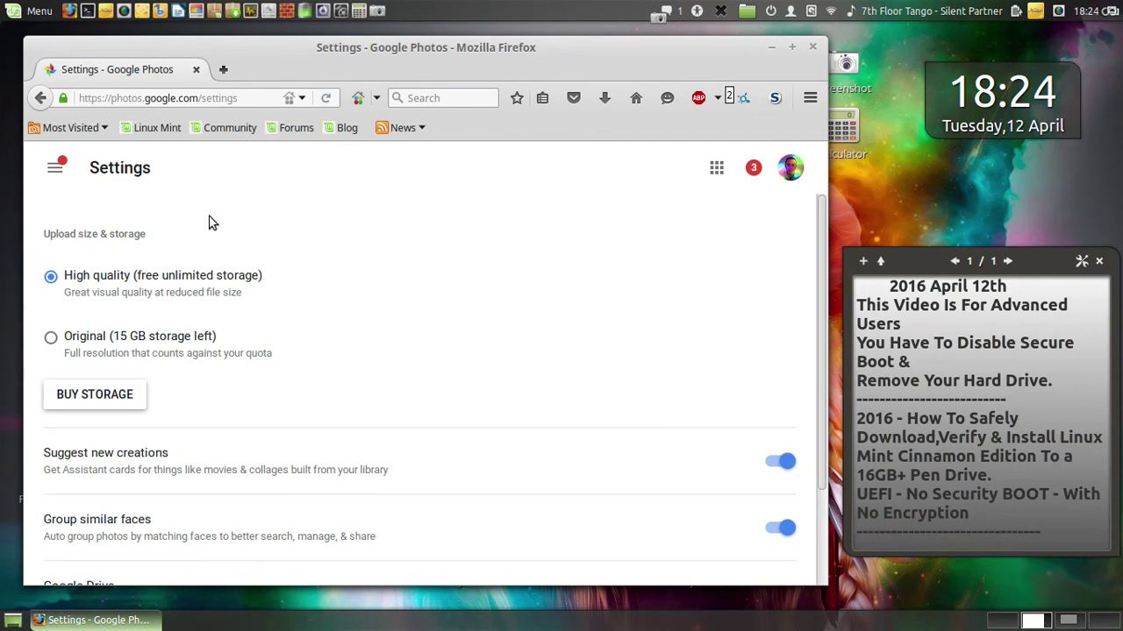
{"action": "left_click", "coordinate": [56, 168]}
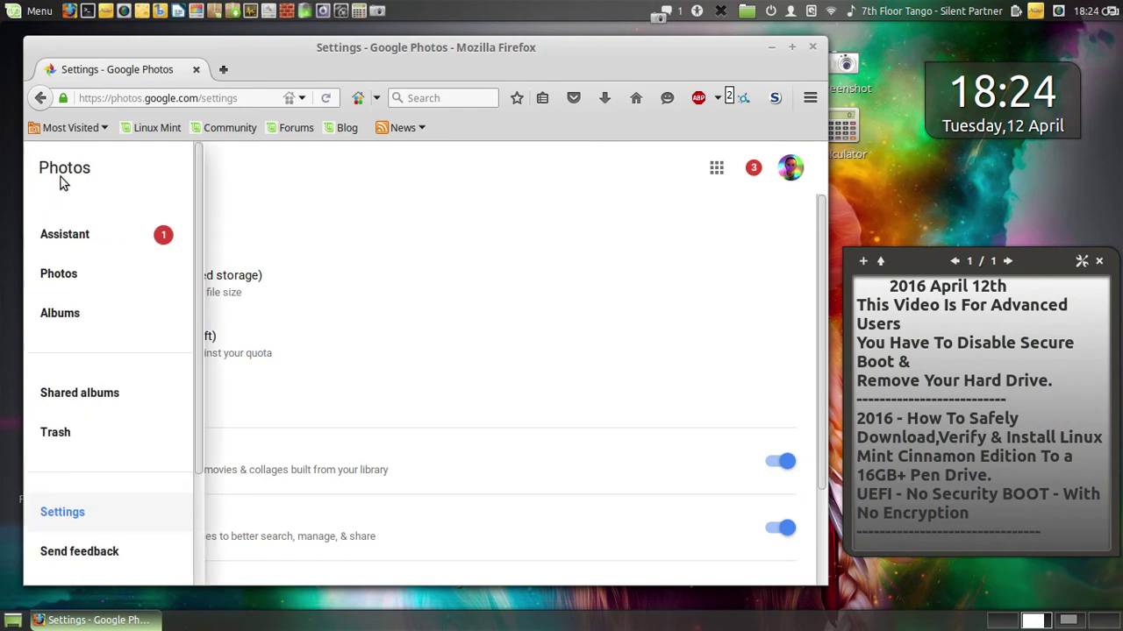
{"action": "left_click", "coordinate": [114, 313]}
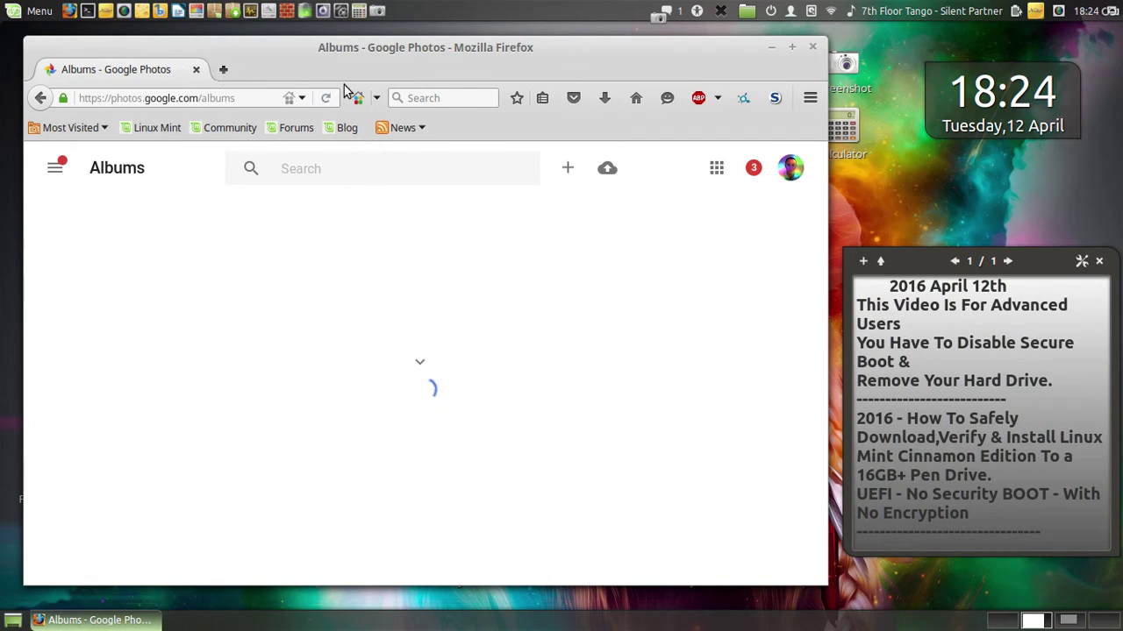
- Open a new speed dial tab, expand its control panel, and show the Google ECO group
{"action": "key", "text": "ctrl+t"}
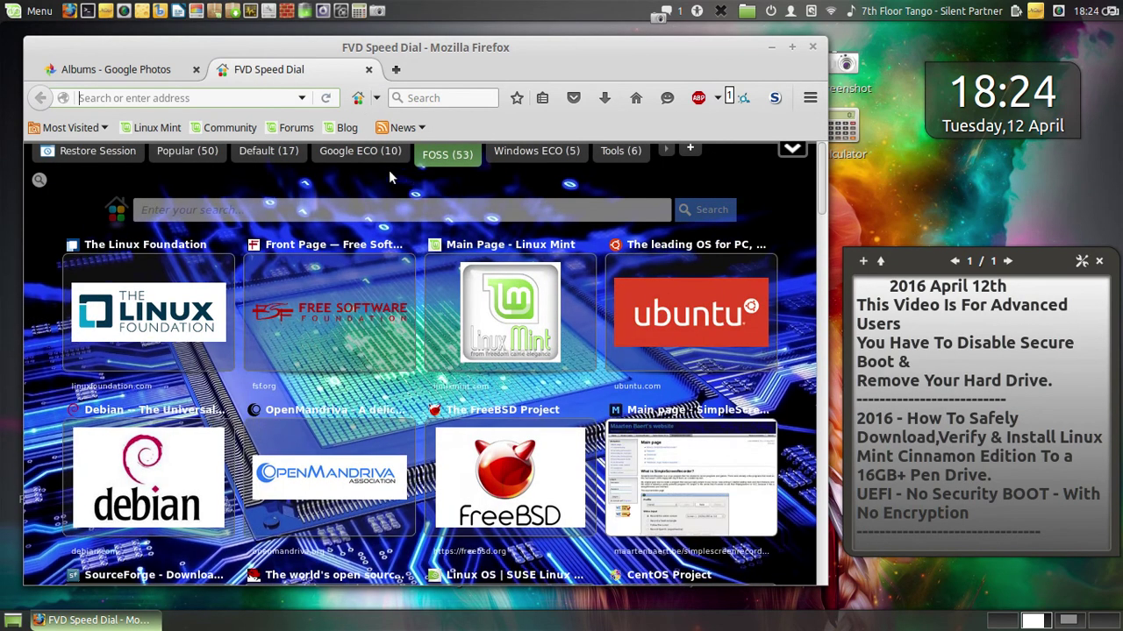
{"action": "left_click", "coordinate": [794, 153]}
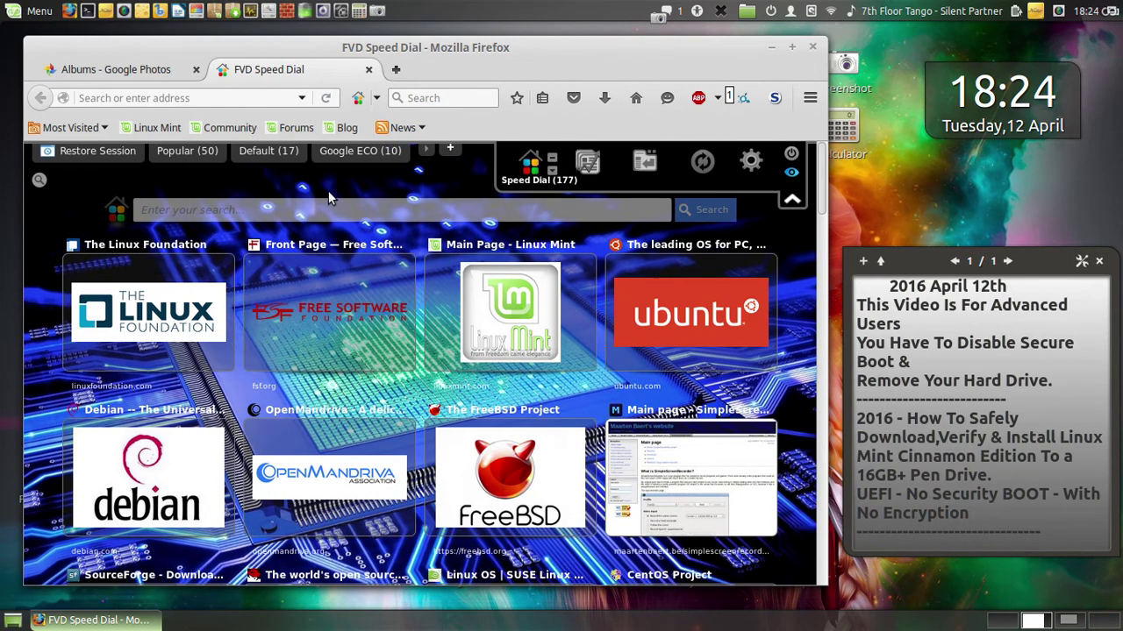
{"action": "left_click", "coordinate": [379, 164]}
- Look over the Google service shortcuts in the Google ECO group, from My Account and YouTube to Google Photos and AdSense
{"action": "scroll", "coordinate": [639, 263], "scroll_direction": "down", "scroll_amount": 4}
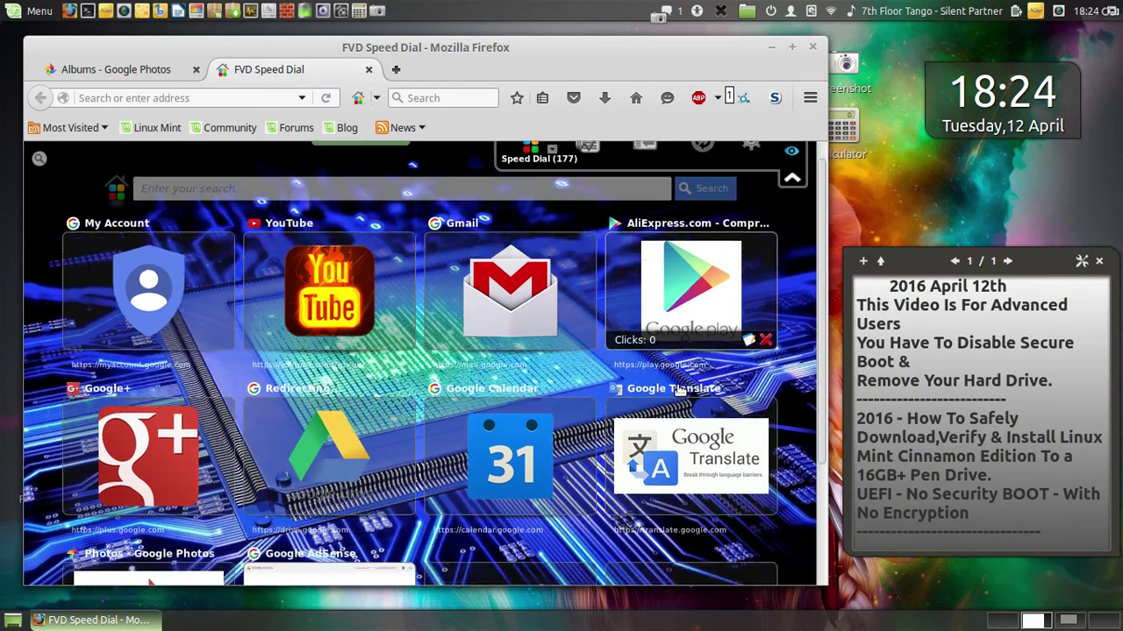
{"action": "scroll", "coordinate": [396, 293], "scroll_direction": "up", "scroll_amount": 4}
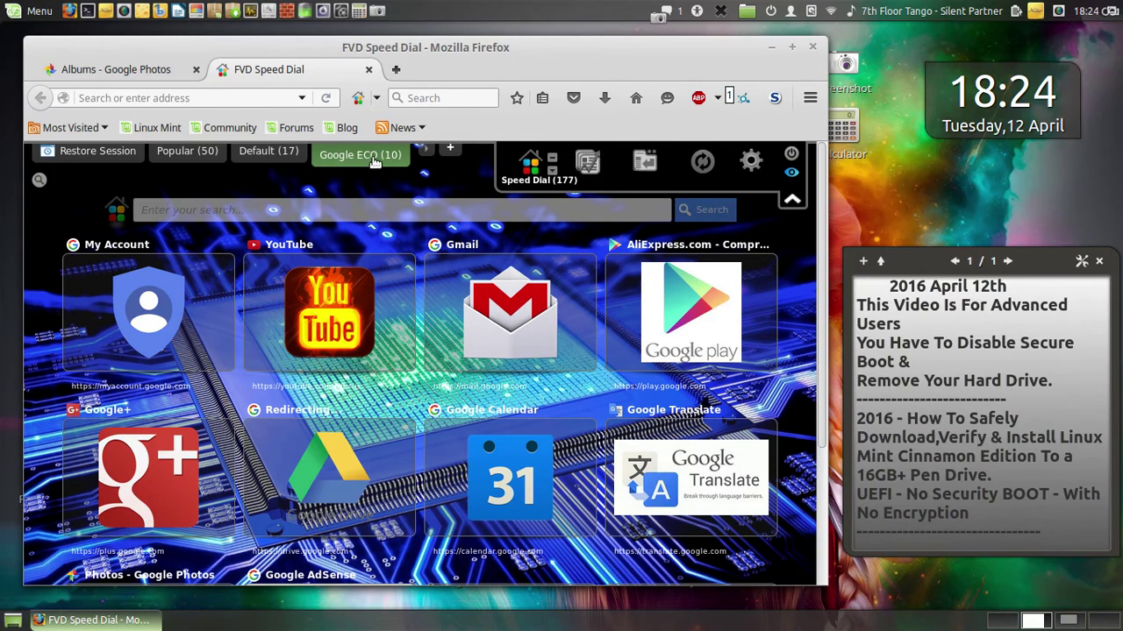
{"action": "scroll", "coordinate": [395, 302], "scroll_direction": "down", "scroll_amount": 4}
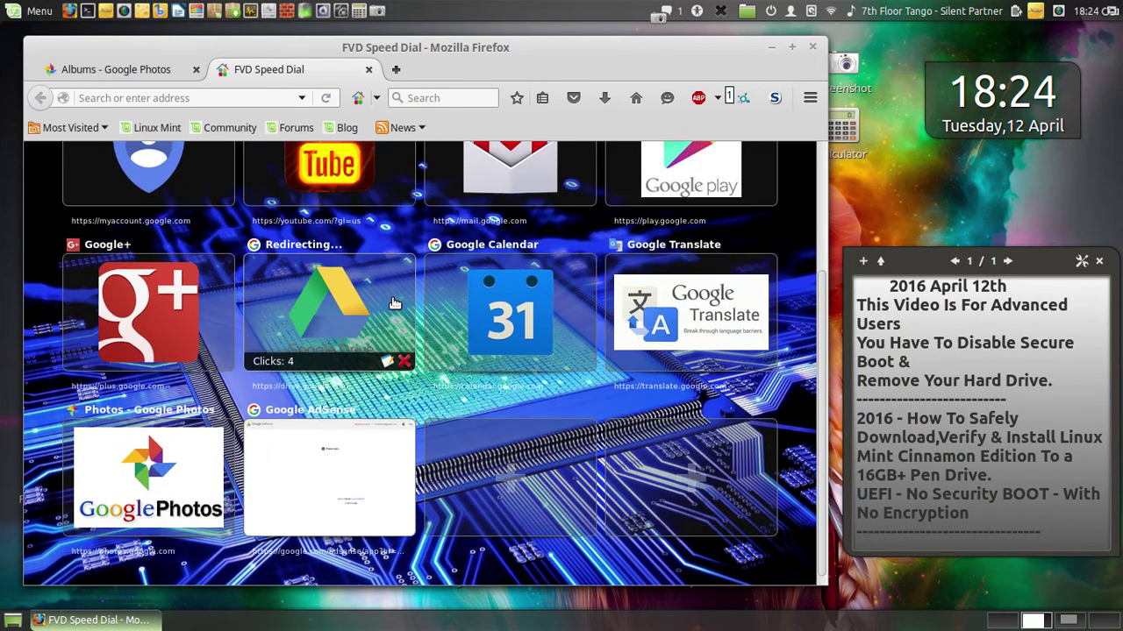
{"action": "scroll", "coordinate": [395, 303], "scroll_direction": "up", "scroll_amount": 4}
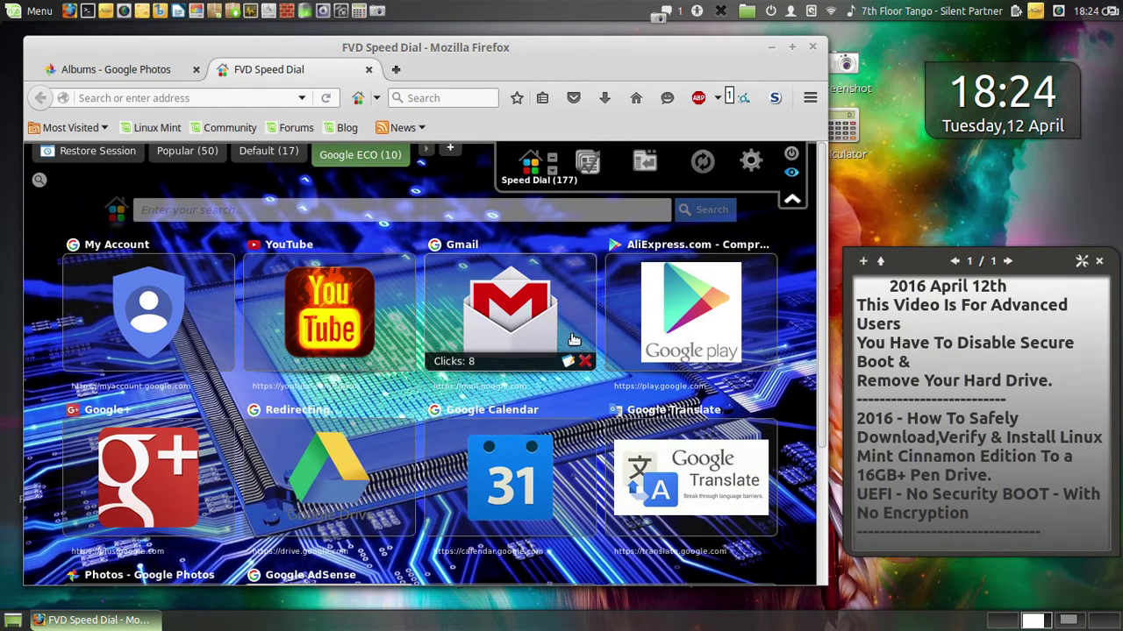
{"action": "scroll", "coordinate": [700, 439], "scroll_direction": "down", "scroll_amount": 1}
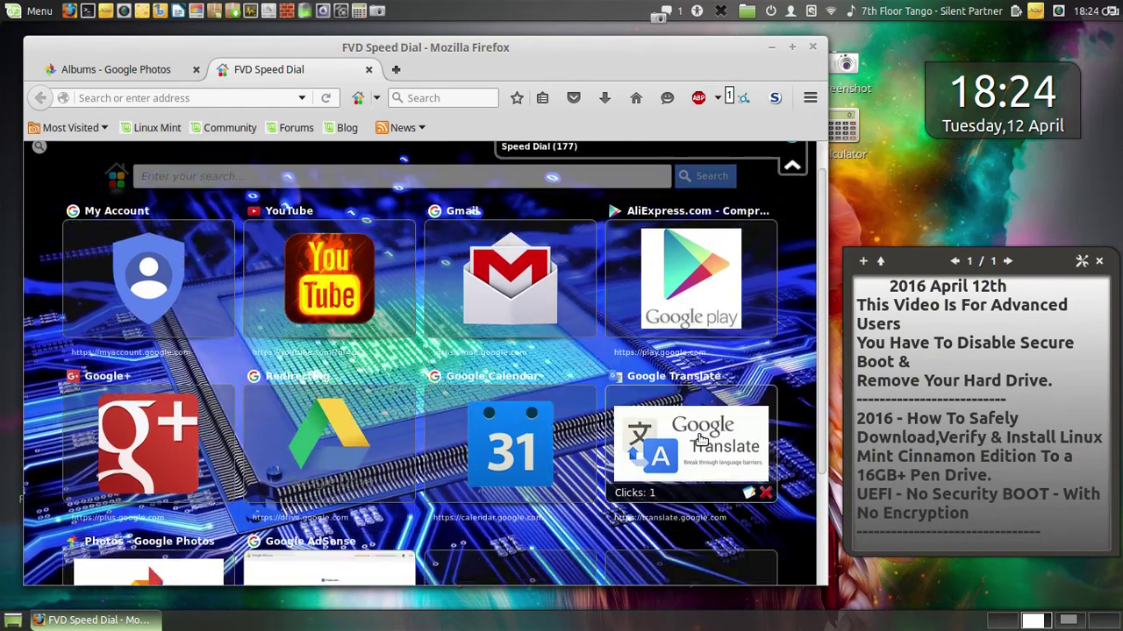
{"action": "scroll", "coordinate": [700, 439], "scroll_direction": "down", "scroll_amount": 3}
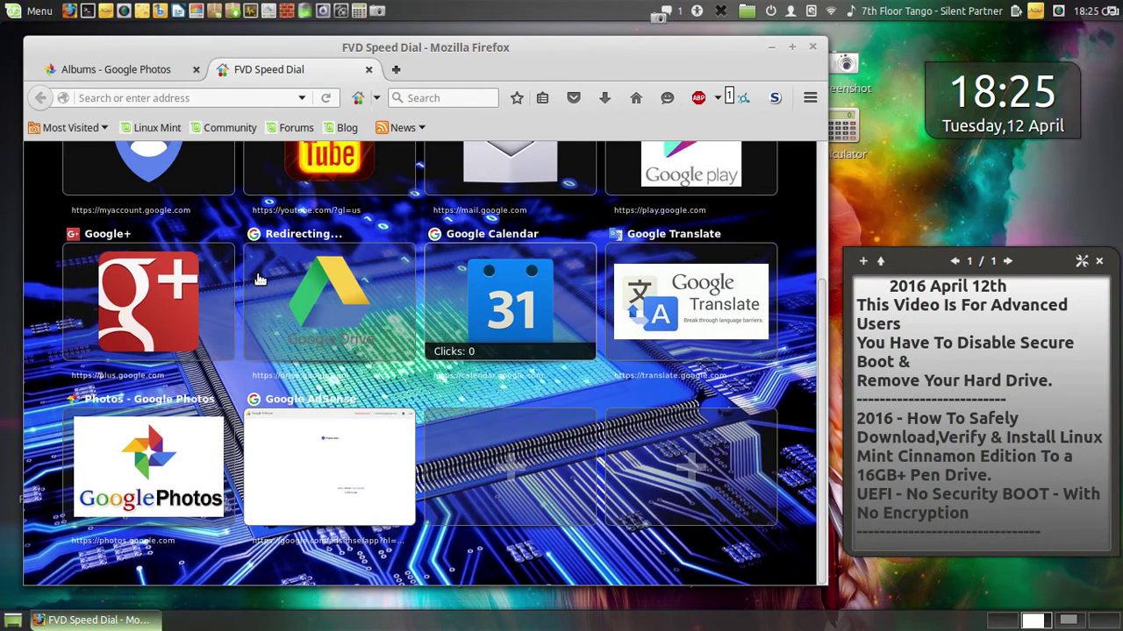
{"action": "mouse_move", "coordinate": [259, 279]}
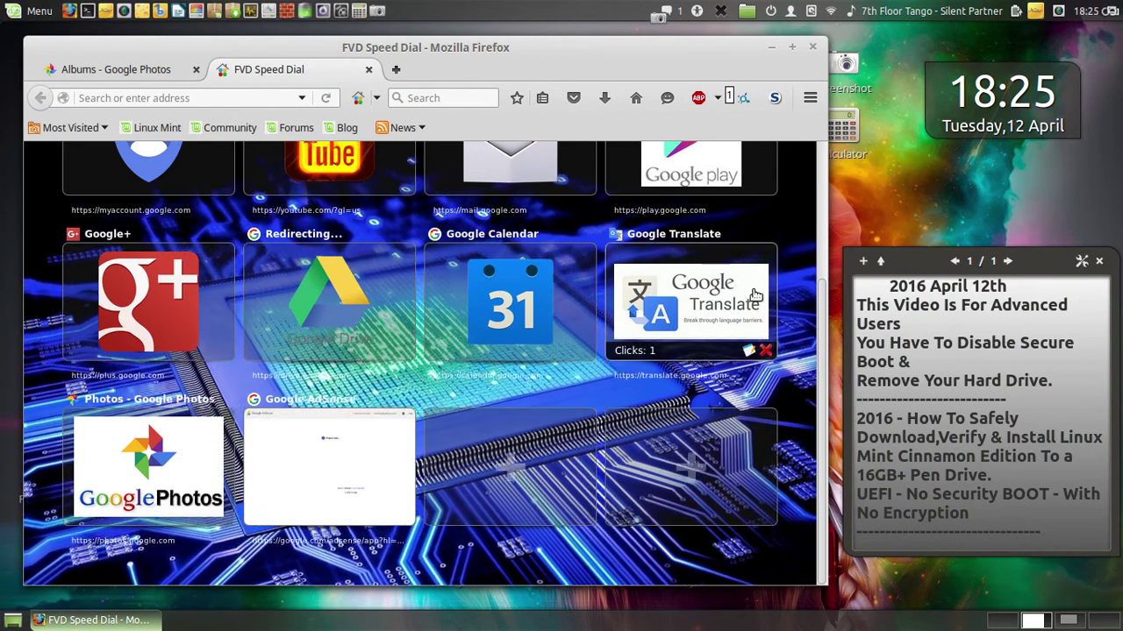
{"action": "mouse_move", "coordinate": [343, 476]}
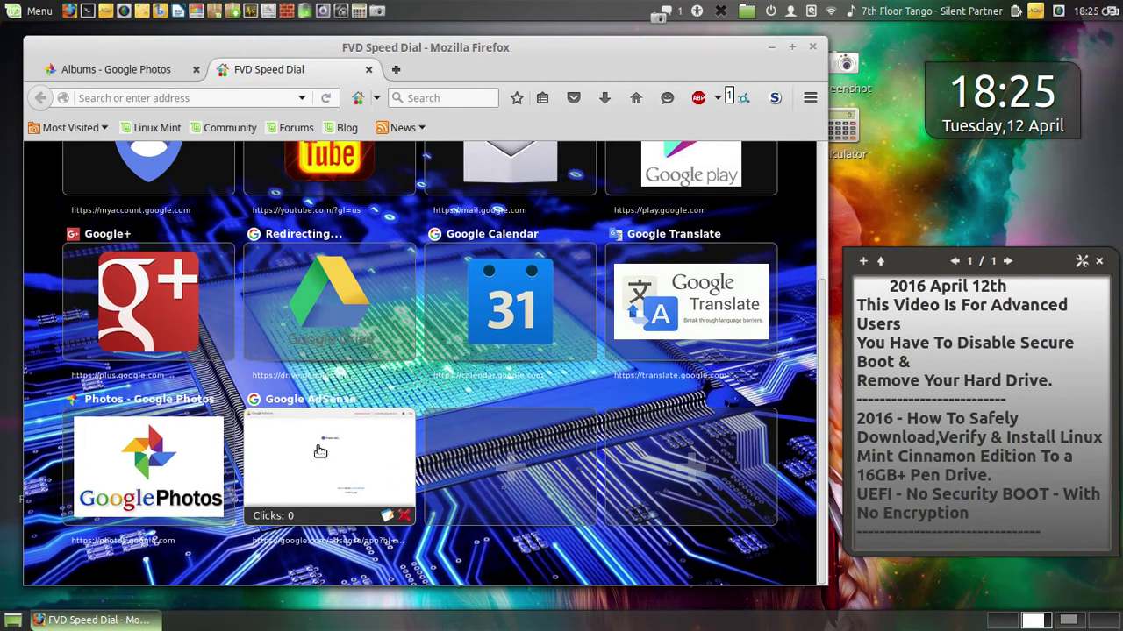
{"action": "scroll", "coordinate": [272, 263], "scroll_direction": "up", "scroll_amount": 4}
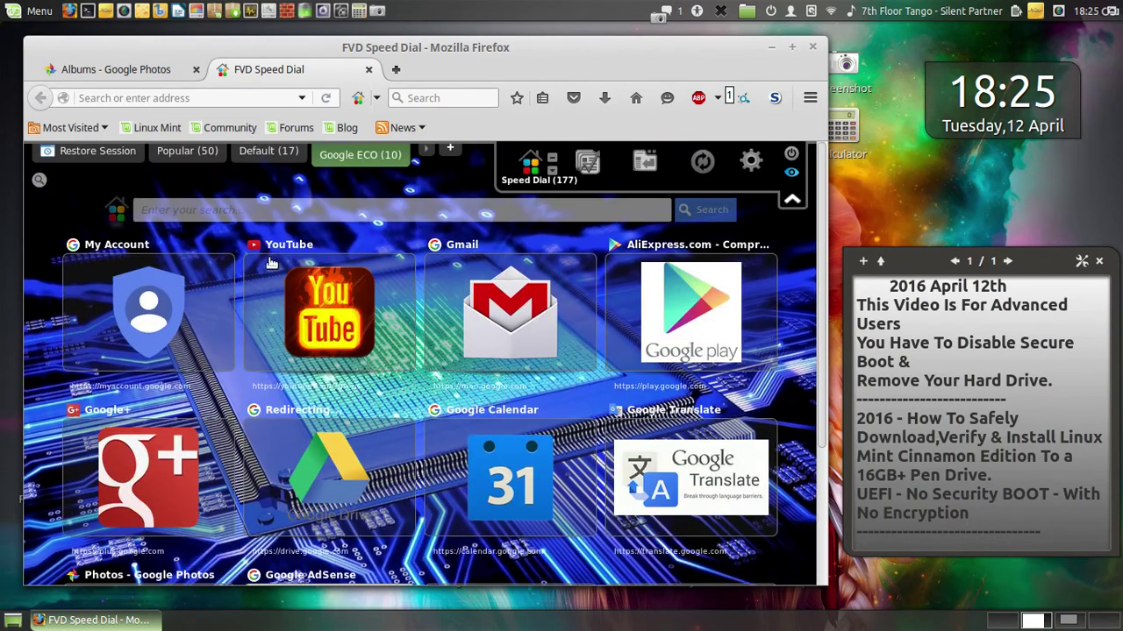
{"action": "mouse_move", "coordinate": [543, 335]}
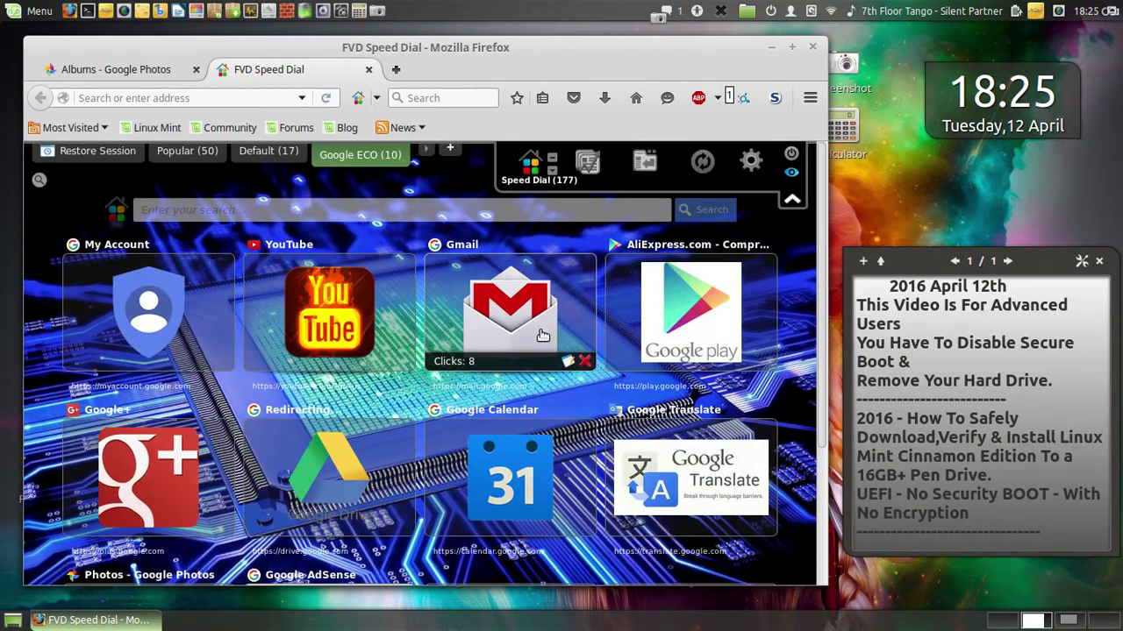
- Close the Albums tab, open Google Photos from the Google ECO group, and bring up its upload file chooser
{"action": "left_click", "coordinate": [196, 70]}
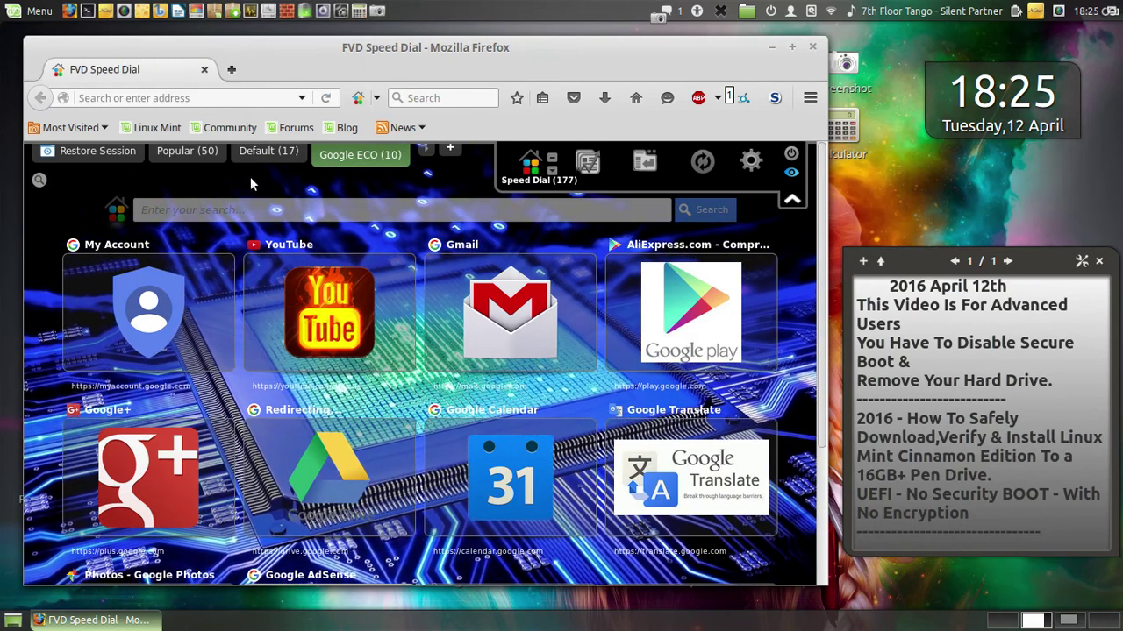
{"action": "scroll", "coordinate": [456, 333], "scroll_direction": "down", "scroll_amount": 3}
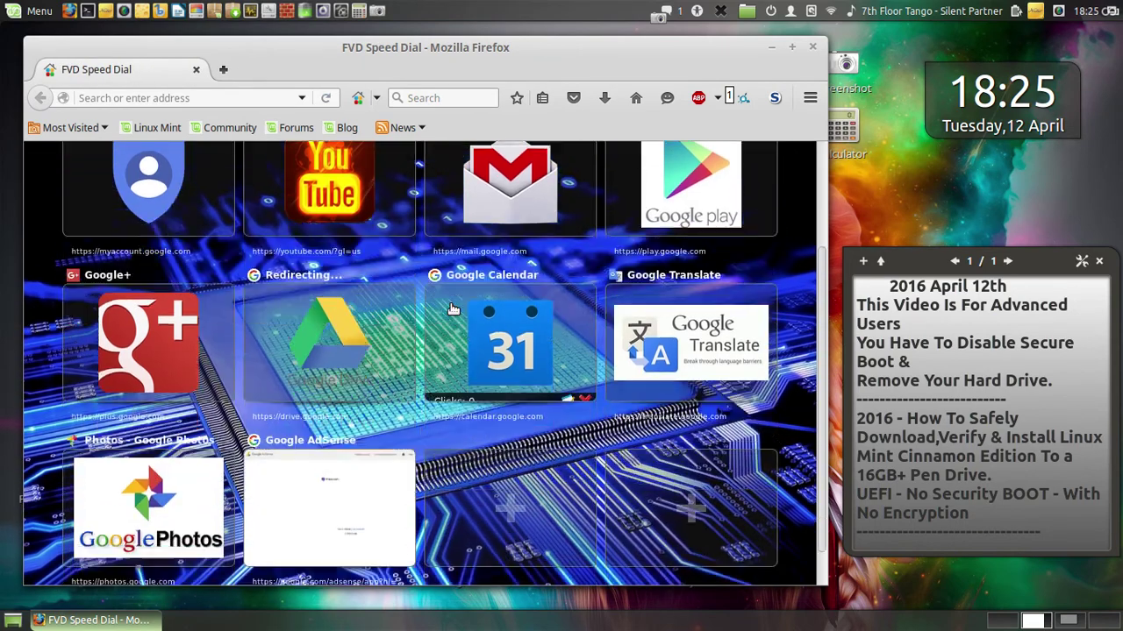
{"action": "scroll", "coordinate": [451, 308], "scroll_direction": "down", "scroll_amount": 1}
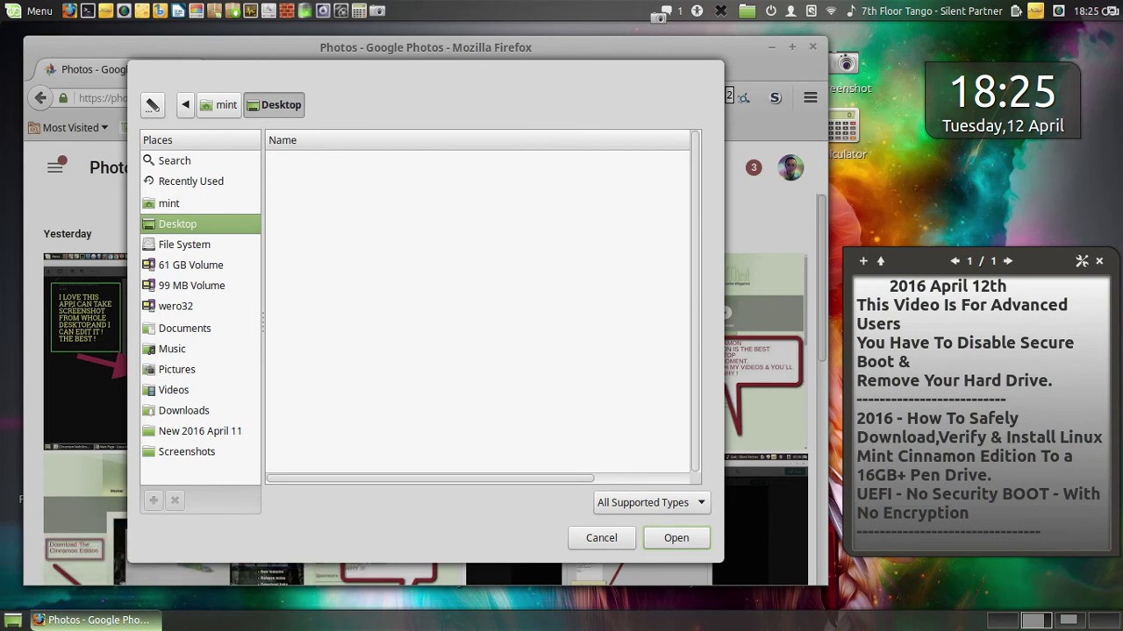
- Browse to the Screenshots folder on wero32, widen the file chooser, and check inside the "16+ Pen Drive -UEFI" folder before returning to Screenshots
{"action": "left_click", "coordinate": [166, 306]}
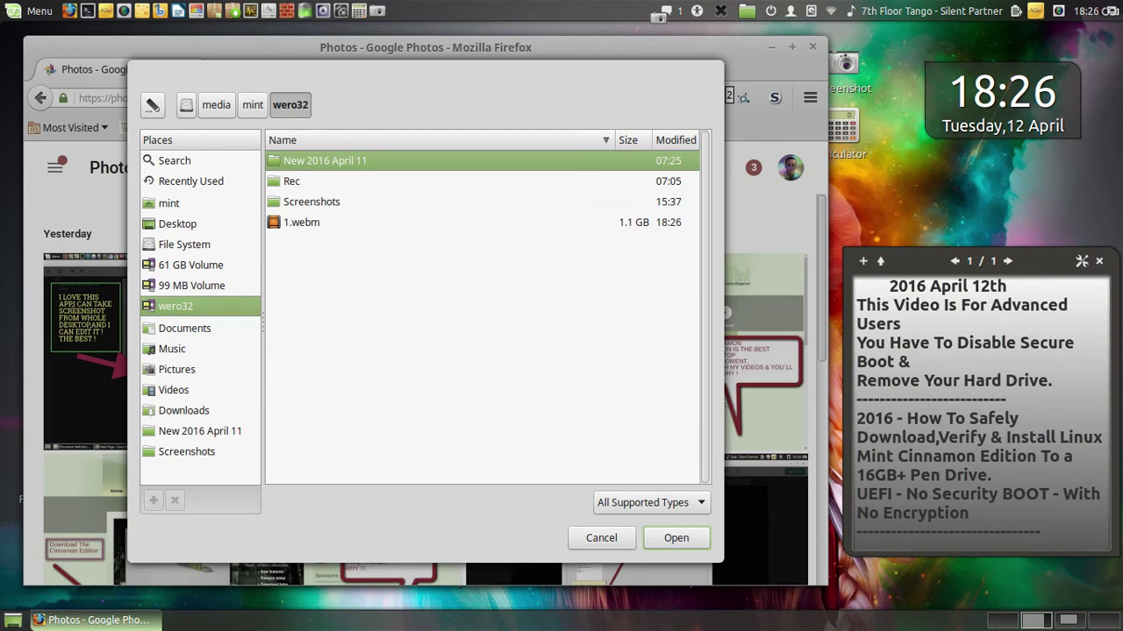
{"action": "double_click", "coordinate": [306, 201]}
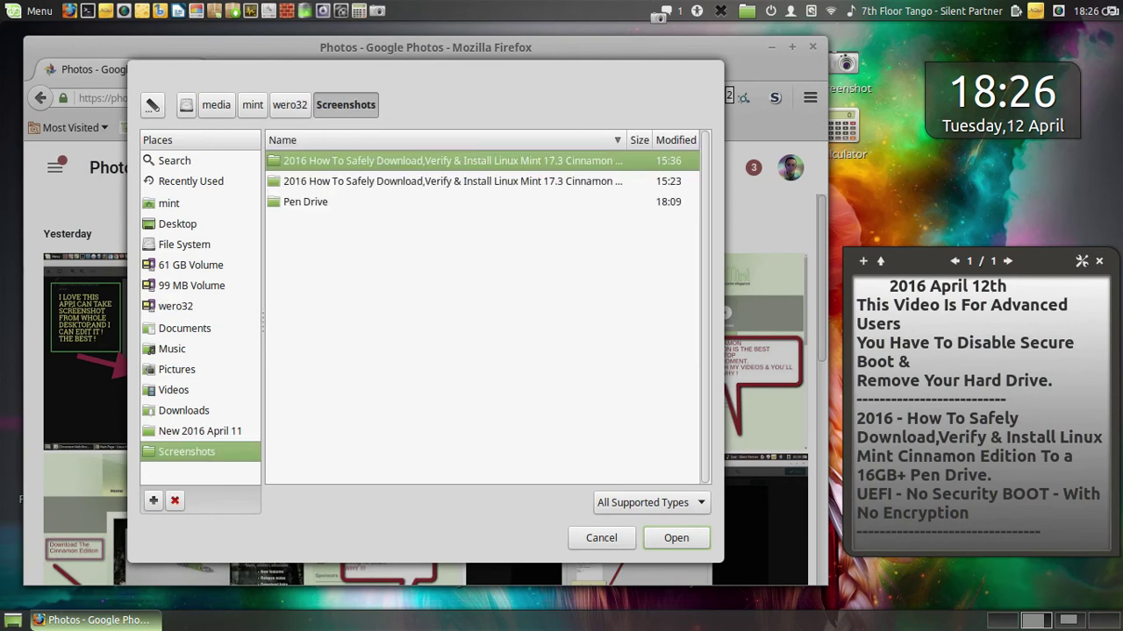
{"action": "left_click_drag", "start_coordinate": [722, 175], "coordinate": [1109, 198]}
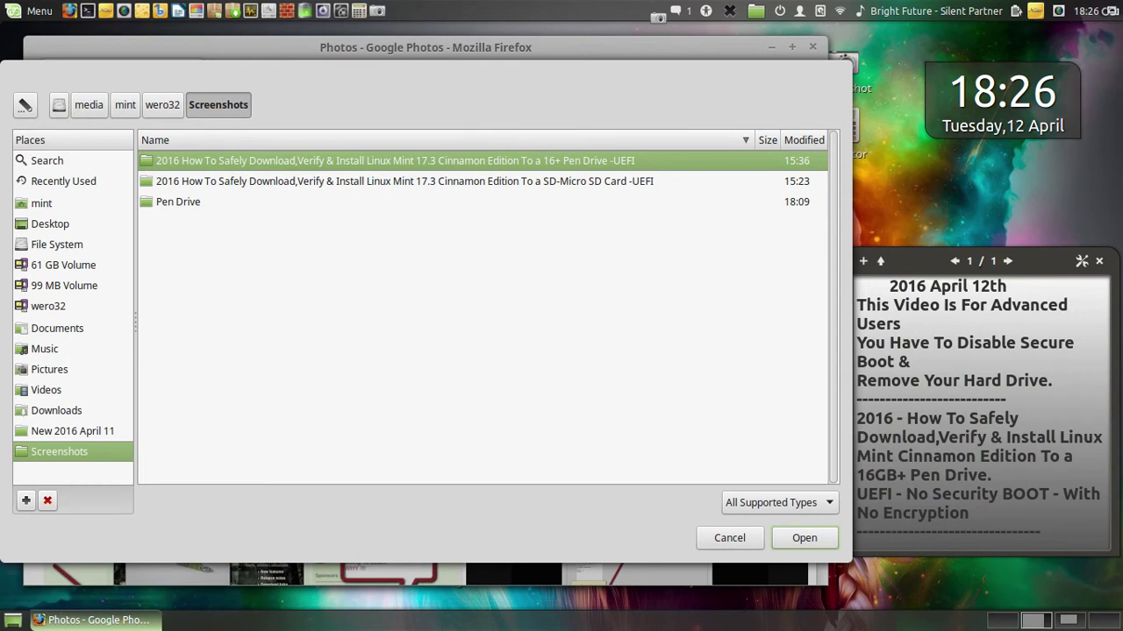
{"action": "key", "text": "Return"}
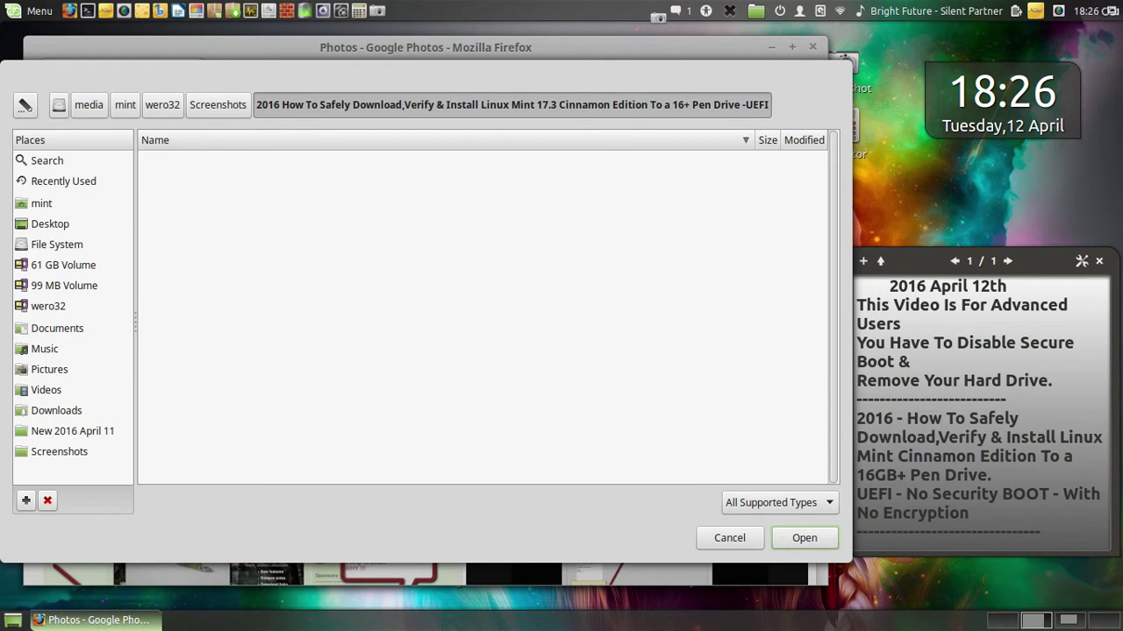
{"action": "key", "text": "BackSpace"}
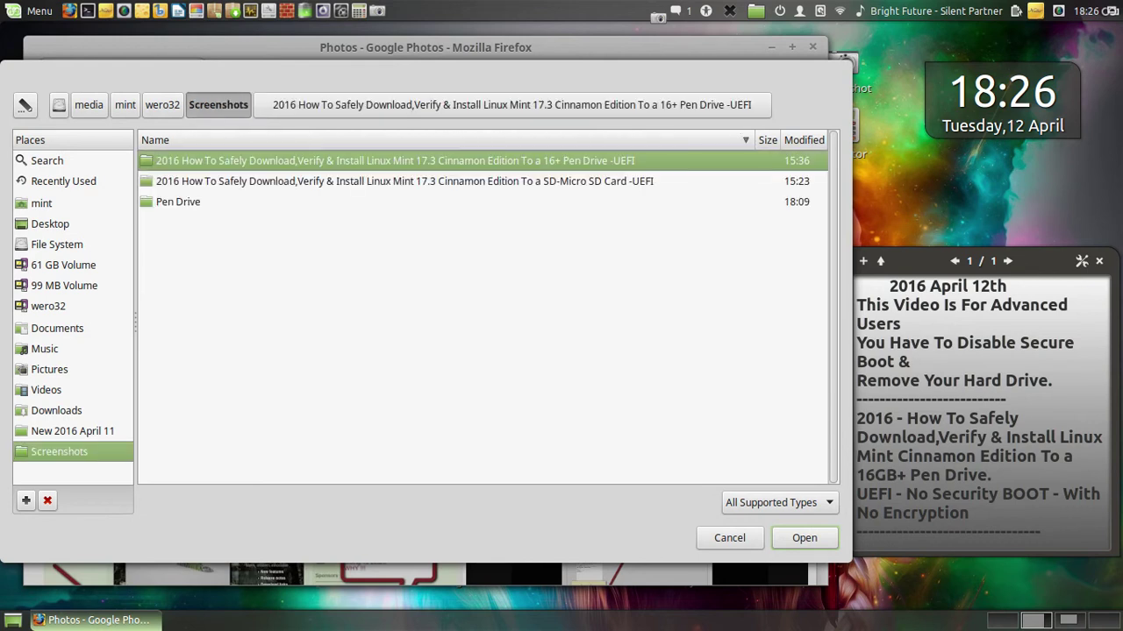
- Select all images in the Pen Drive folder and upload them to the Google Photos library
{"action": "left_click", "coordinate": [178, 202]}
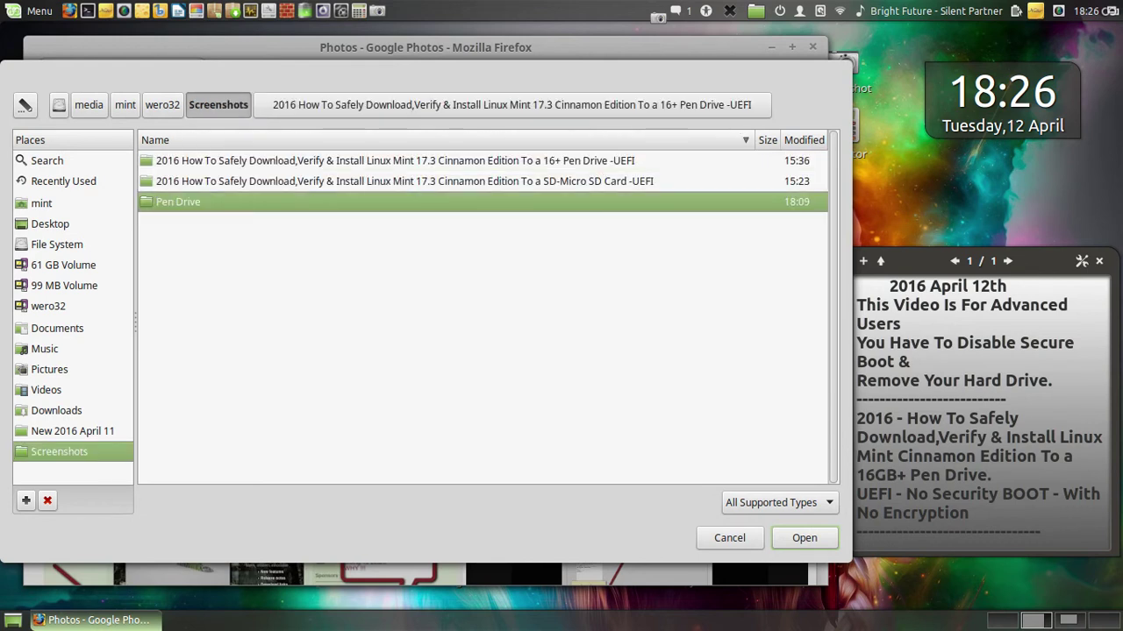
{"action": "double_click", "coordinate": [178, 201]}
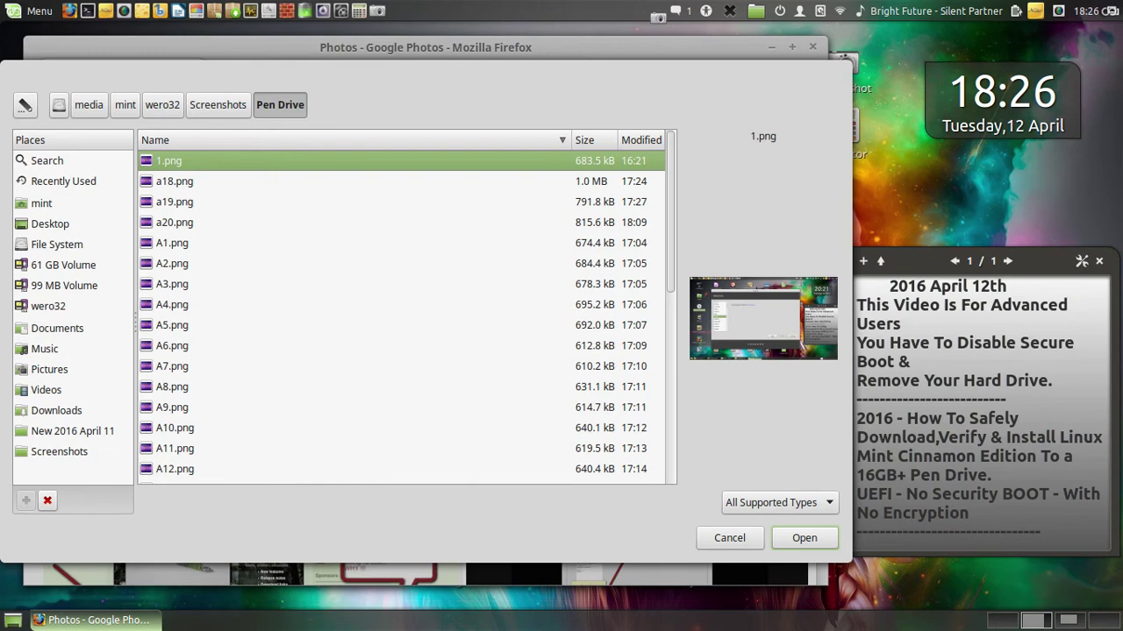
{"action": "key", "text": "ctrl+a"}
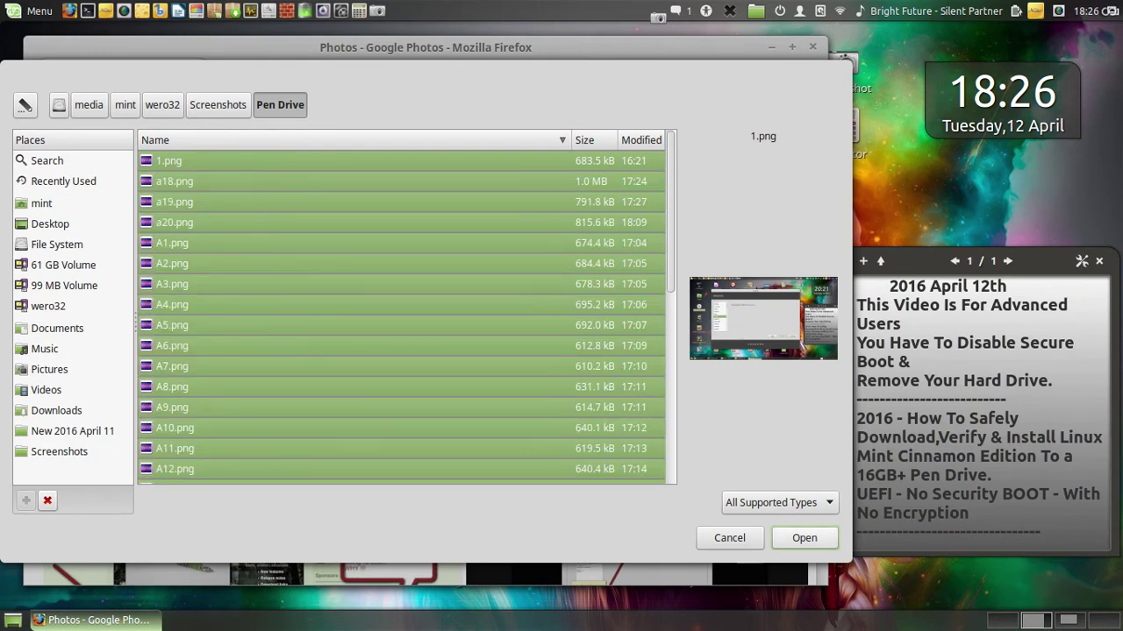
{"action": "key", "text": "Return"}
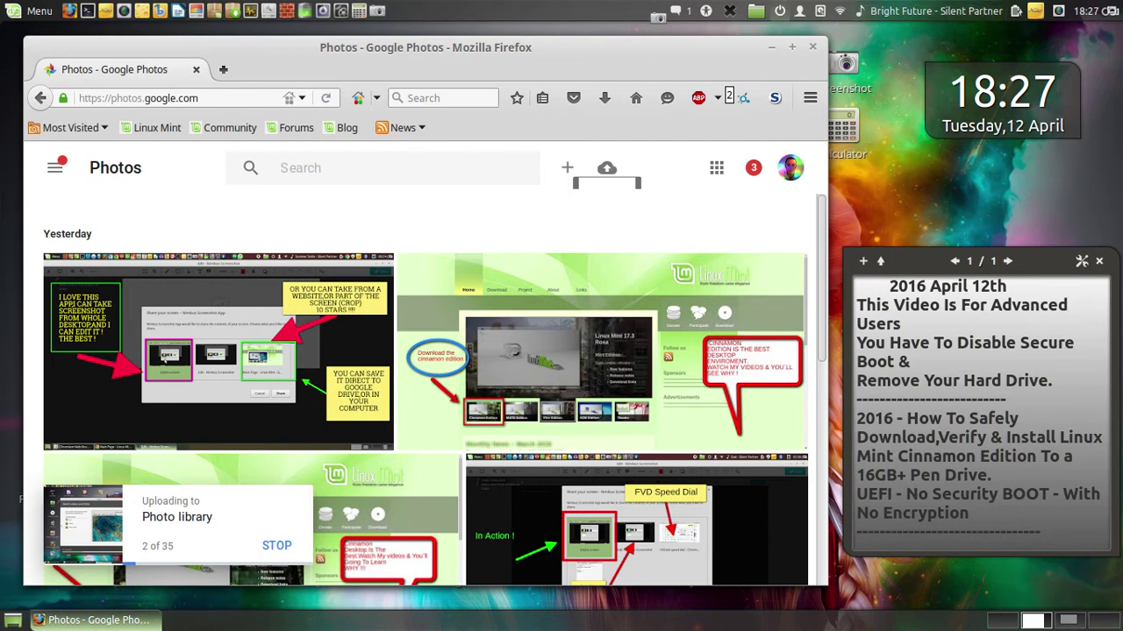
- Open the bookmarked Screenshots folder in the file manager and move its window over the browser, clear of the desktop clock
{"action": "left_click", "coordinate": [755, 11]}
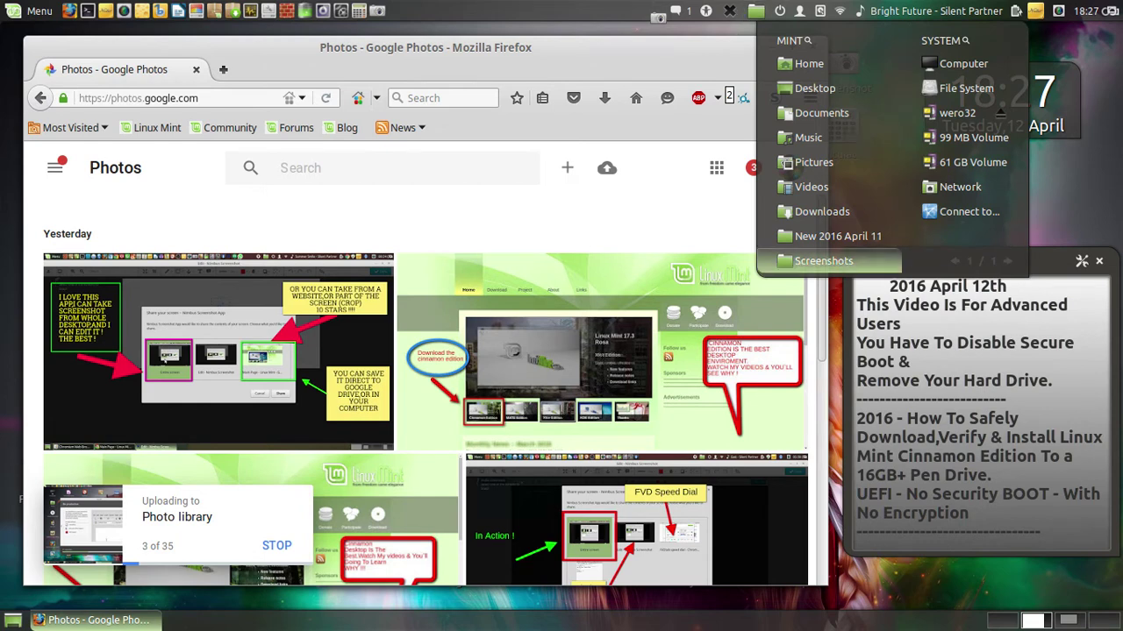
{"action": "left_click", "coordinate": [872, 254]}
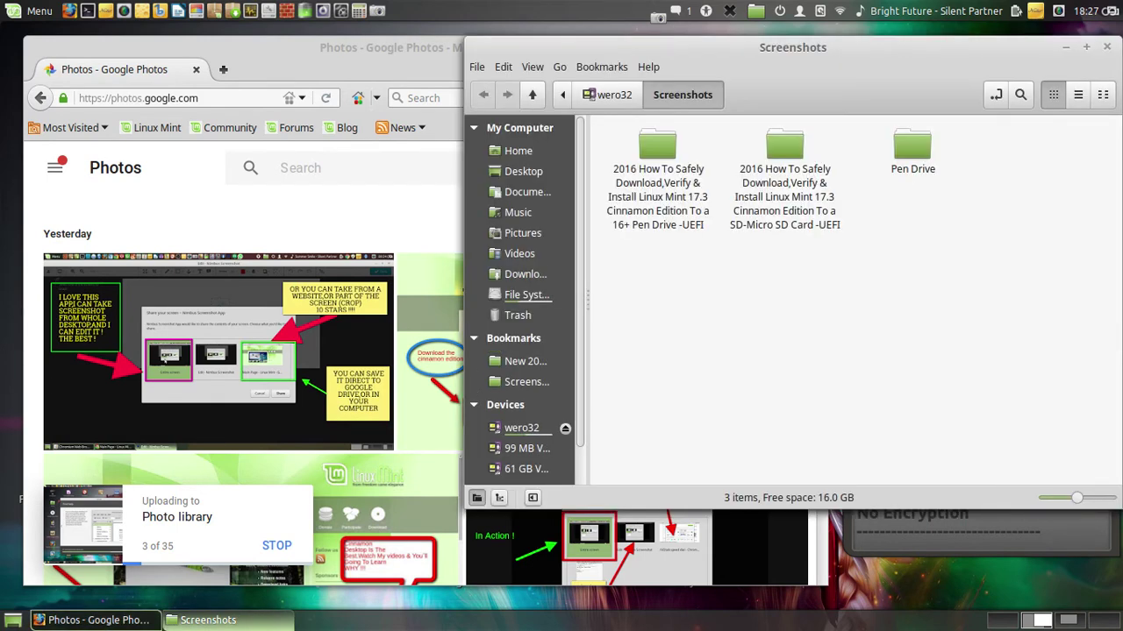
{"action": "left_click_drag", "start_coordinate": [792, 46], "coordinate": [602, 62]}
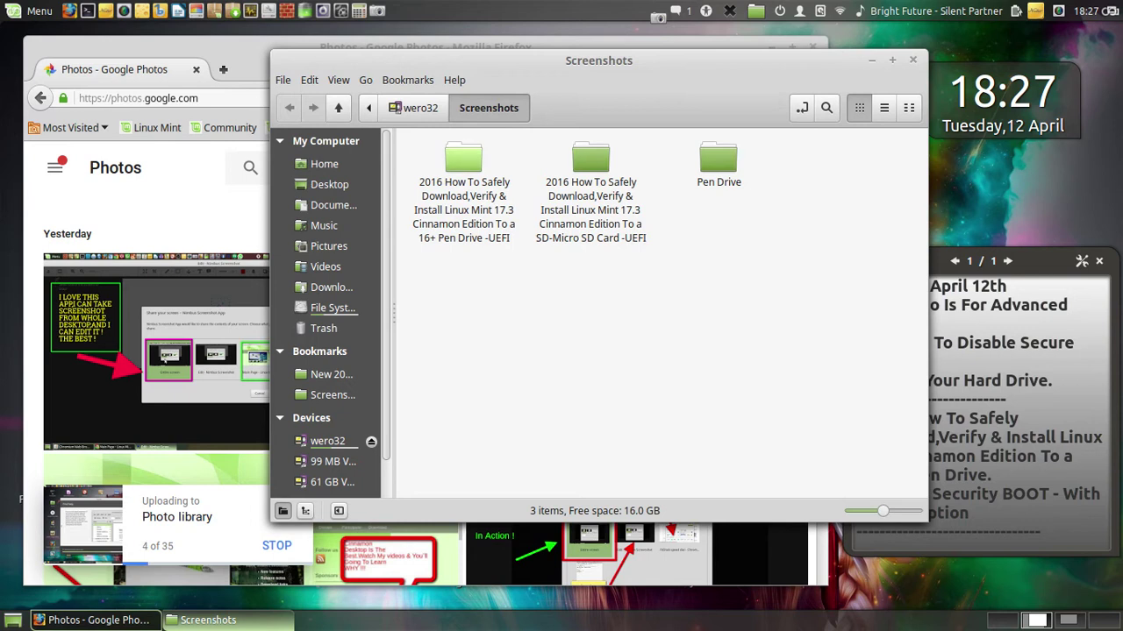
- Copy the name text of the folder ending in "16+ Pen Drive -UEFI" and leave its name as it is
{"action": "right_click", "coordinate": [481, 206]}
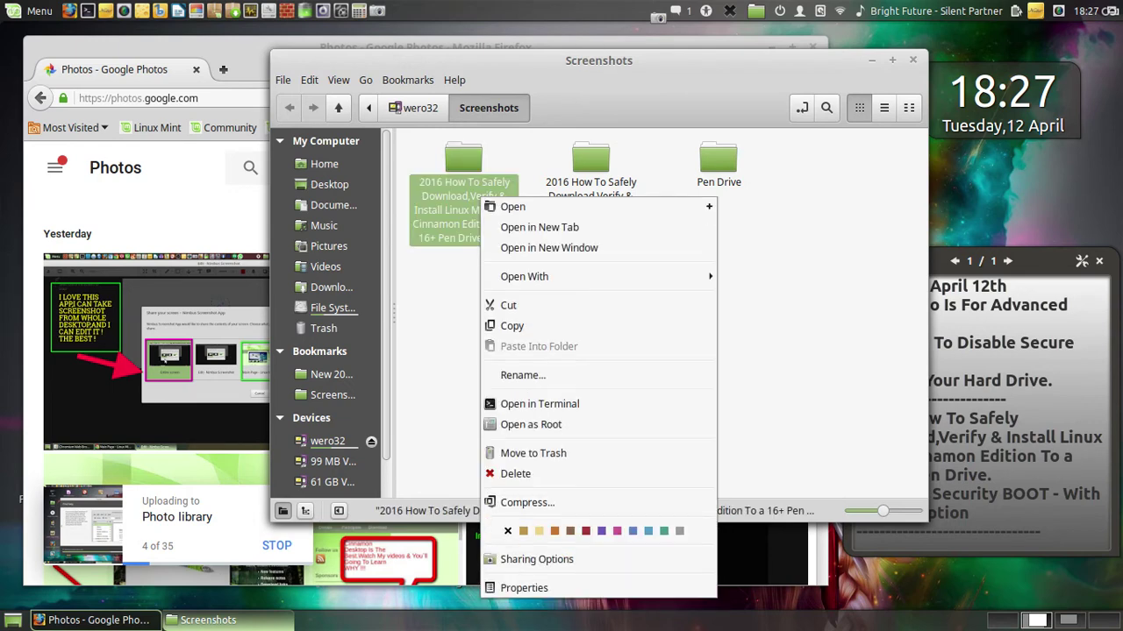
{"action": "left_click", "coordinate": [522, 375]}
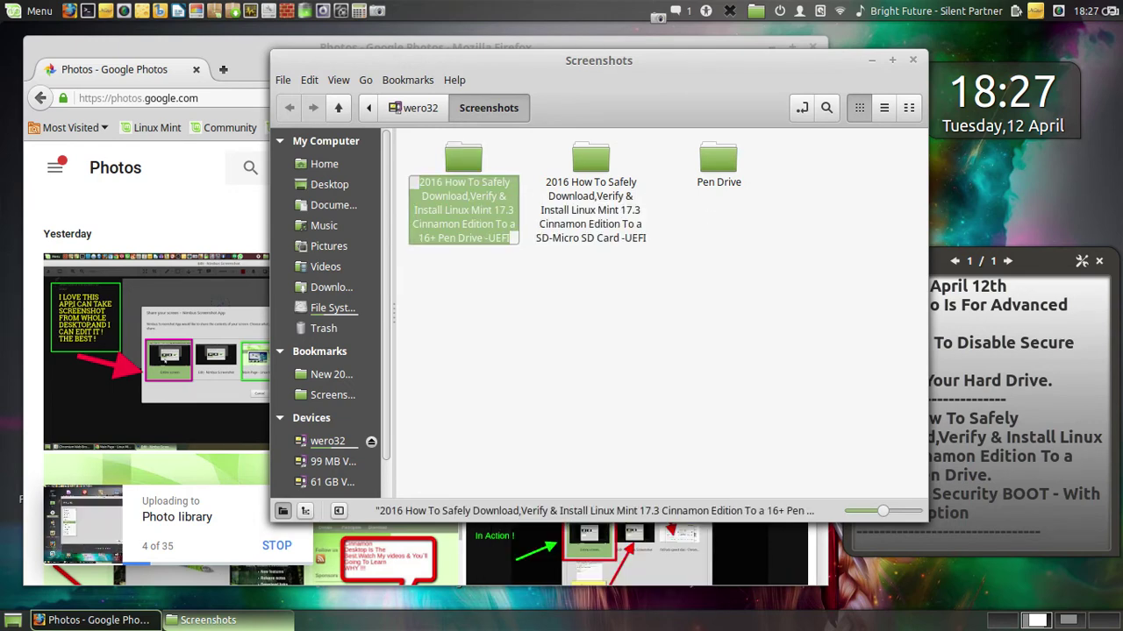
{"action": "right_click", "coordinate": [497, 212]}
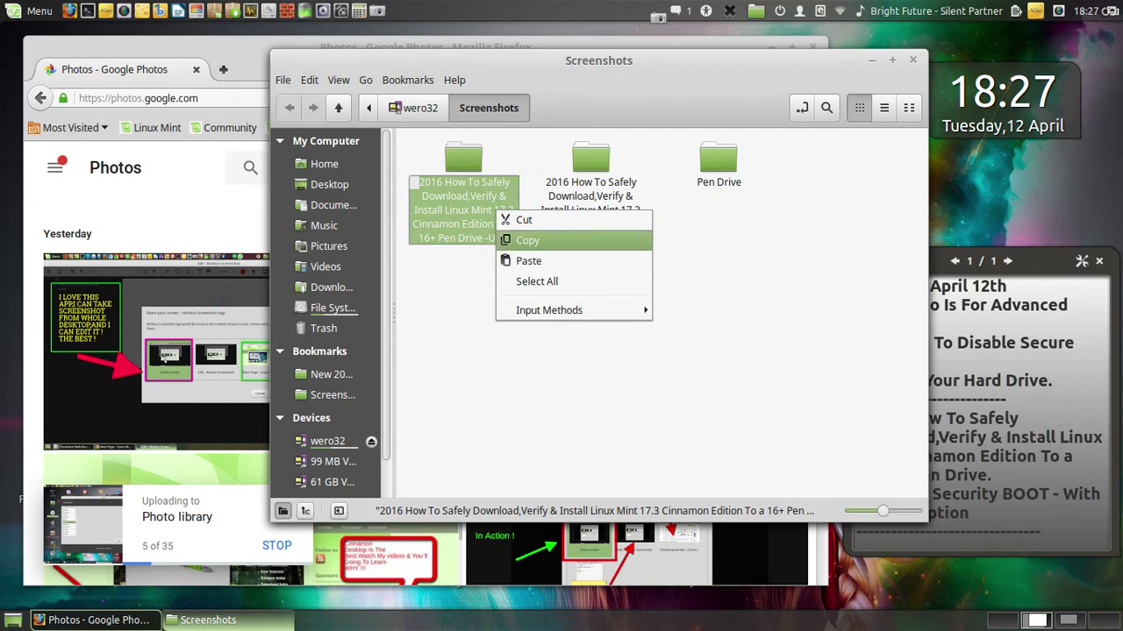
{"action": "left_click", "coordinate": [528, 240]}
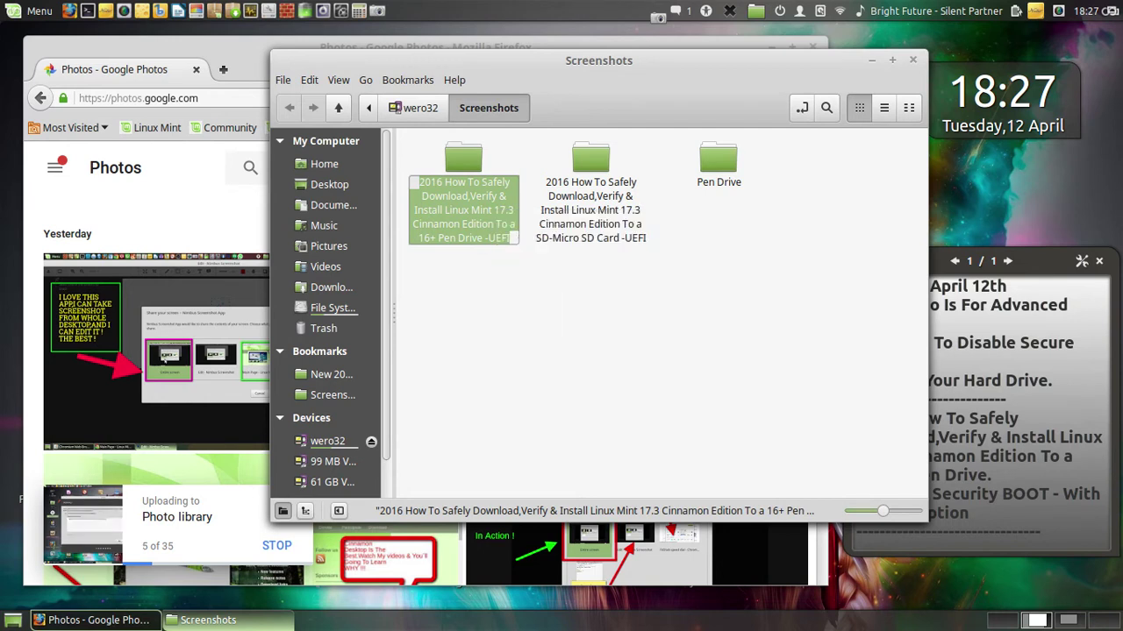
{"action": "key", "text": "Escape"}
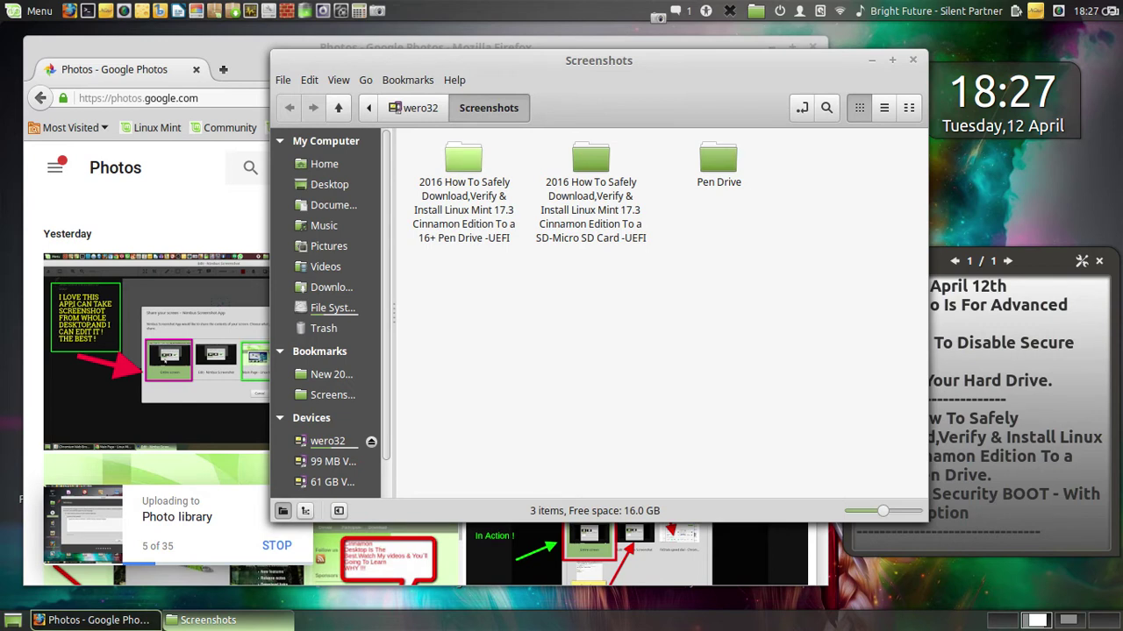
- Insert "(UEFI)" after "2016" in the name of the folder ending in "16+ Pen Drive -UEFI"
{"action": "left_click", "coordinate": [463, 160]}
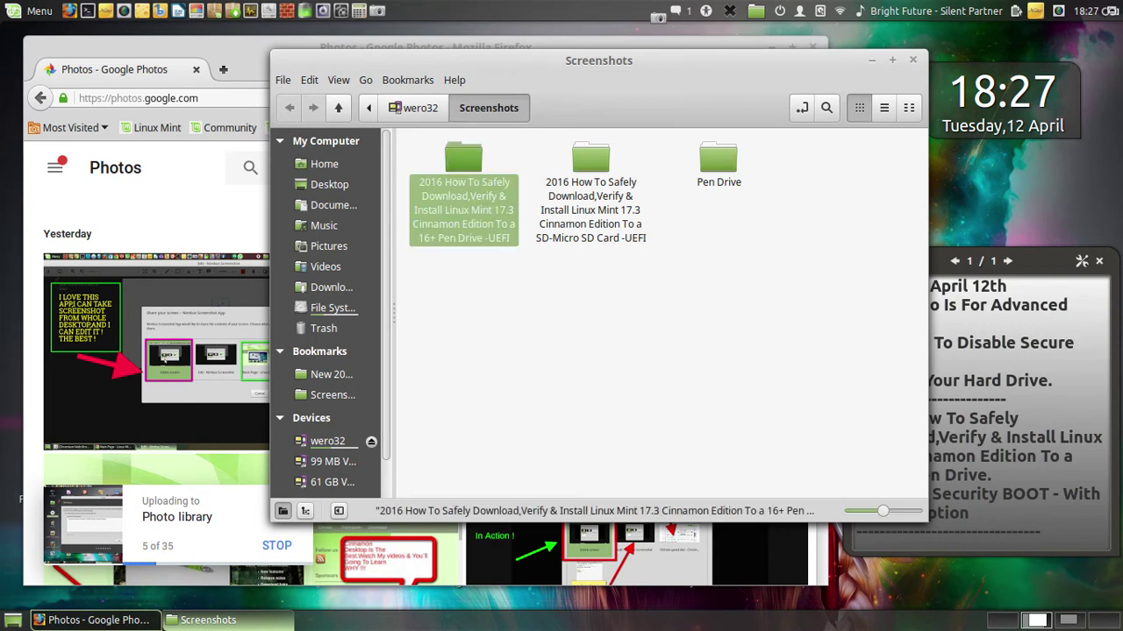
{"action": "right_click", "coordinate": [450, 186]}
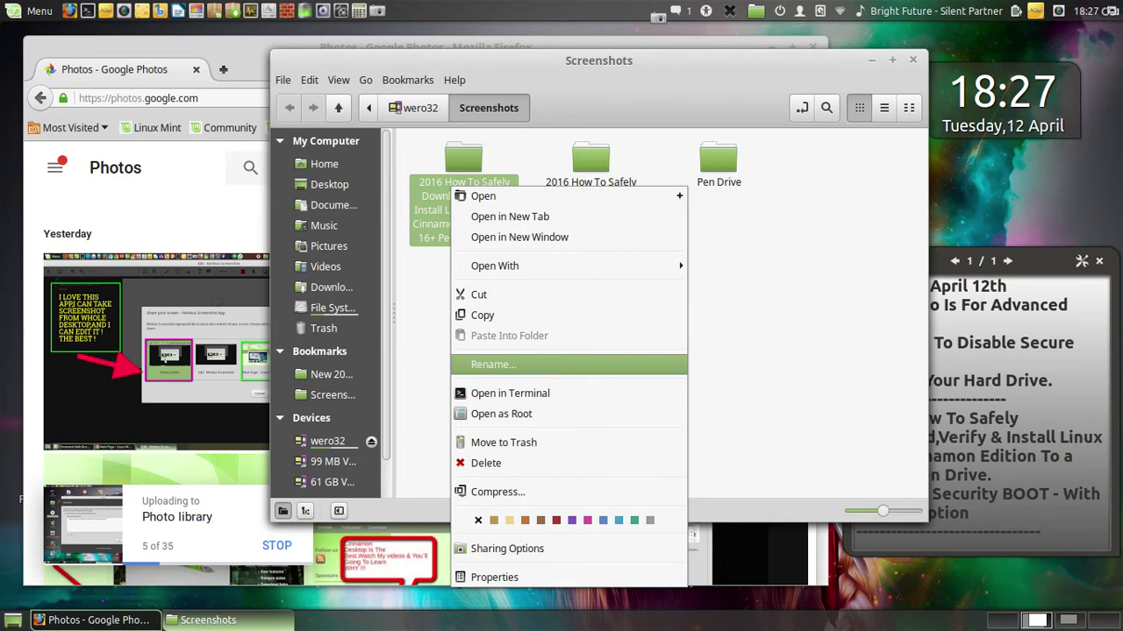
{"action": "left_click", "coordinate": [491, 364]}
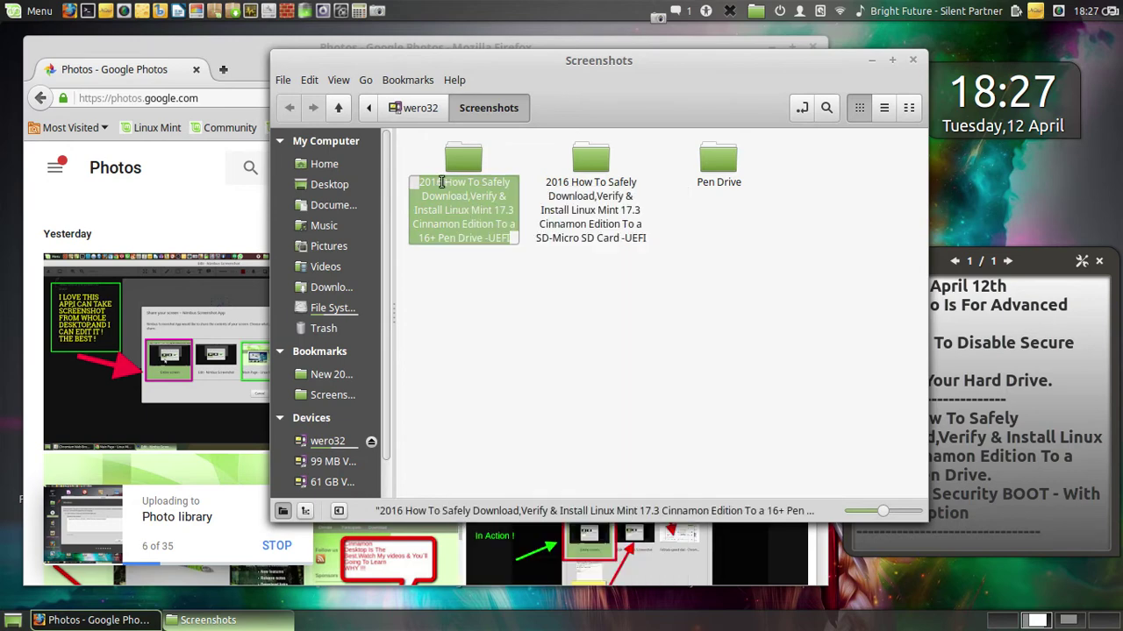
{"action": "left_click", "coordinate": [441, 182]}
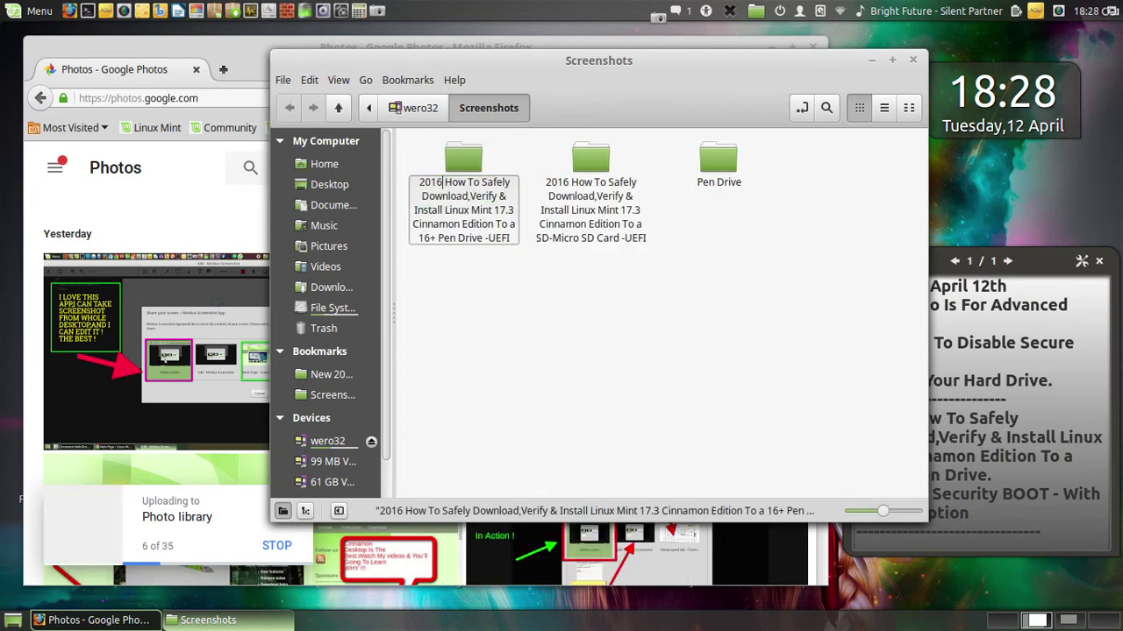
{"action": "type", "text": "("}
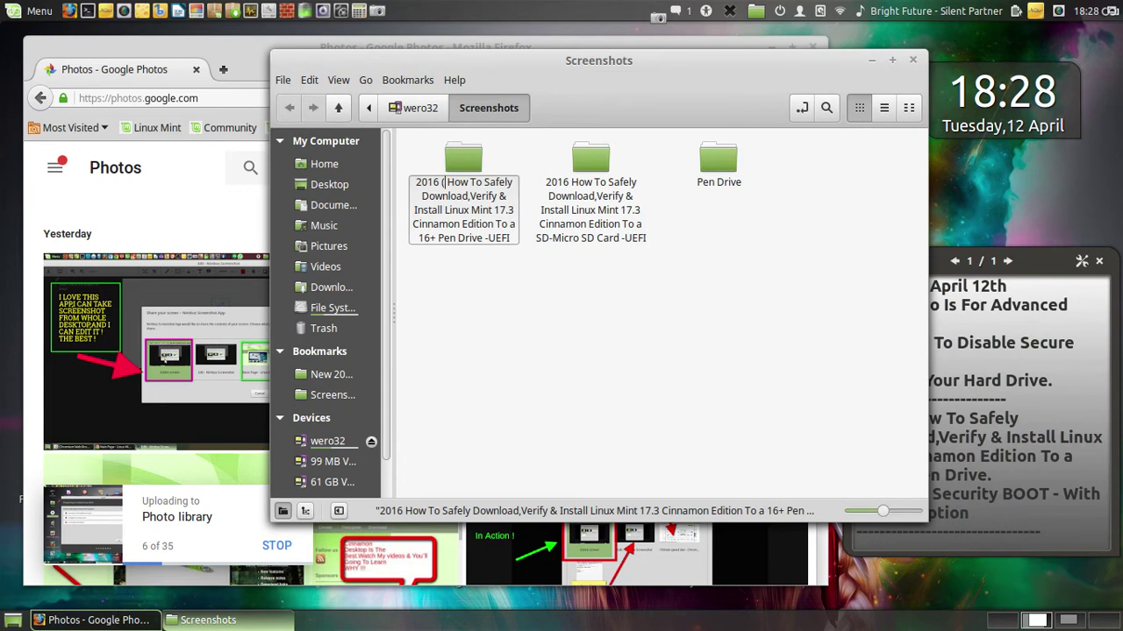
{"action": "type", "text": "UEFI"}
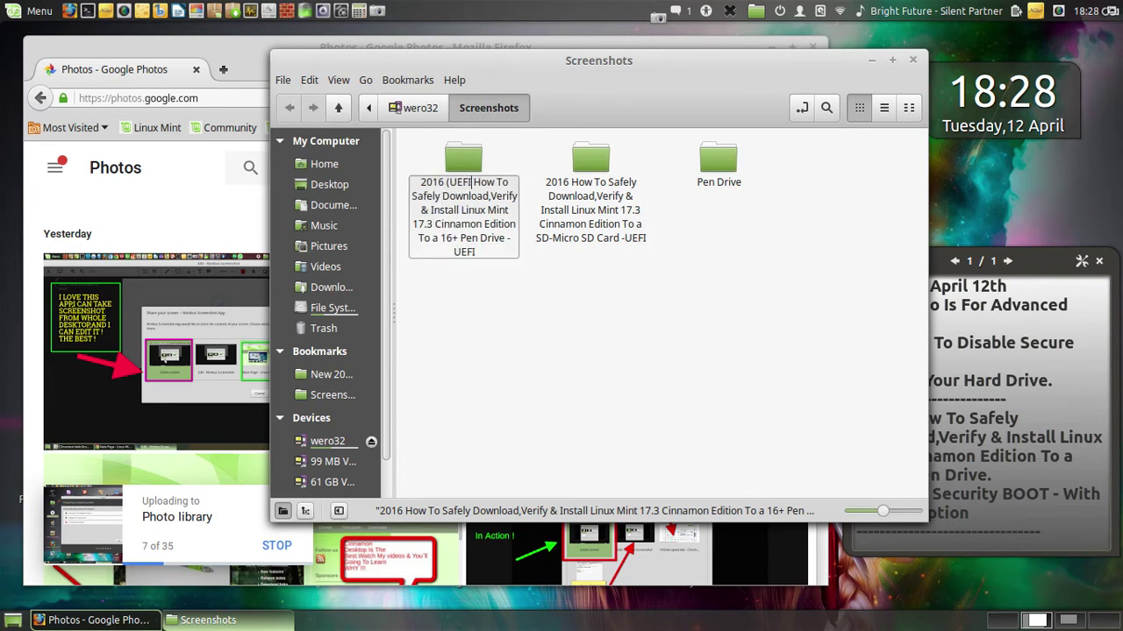
{"action": "type", "text": ")"}
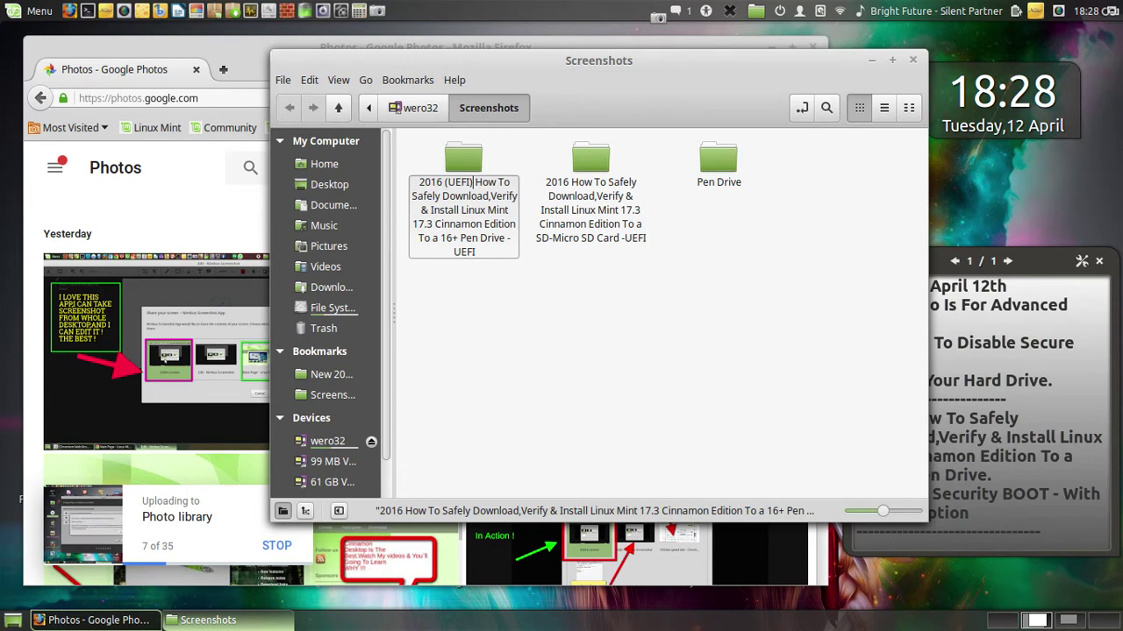
{"action": "key", "text": "Return"}
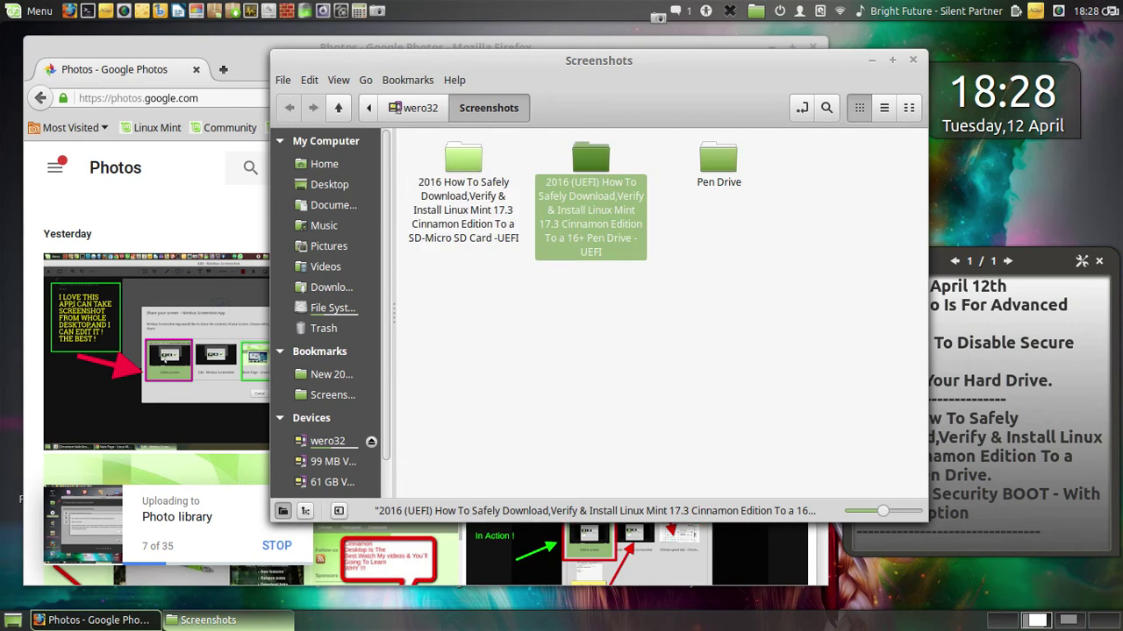
- Remove the trailing "-UEFI" from the name of the "2016 (UEFI)" folder so that it ends in "16+ Pen Drive"
{"action": "right_click", "coordinate": [506, 215]}
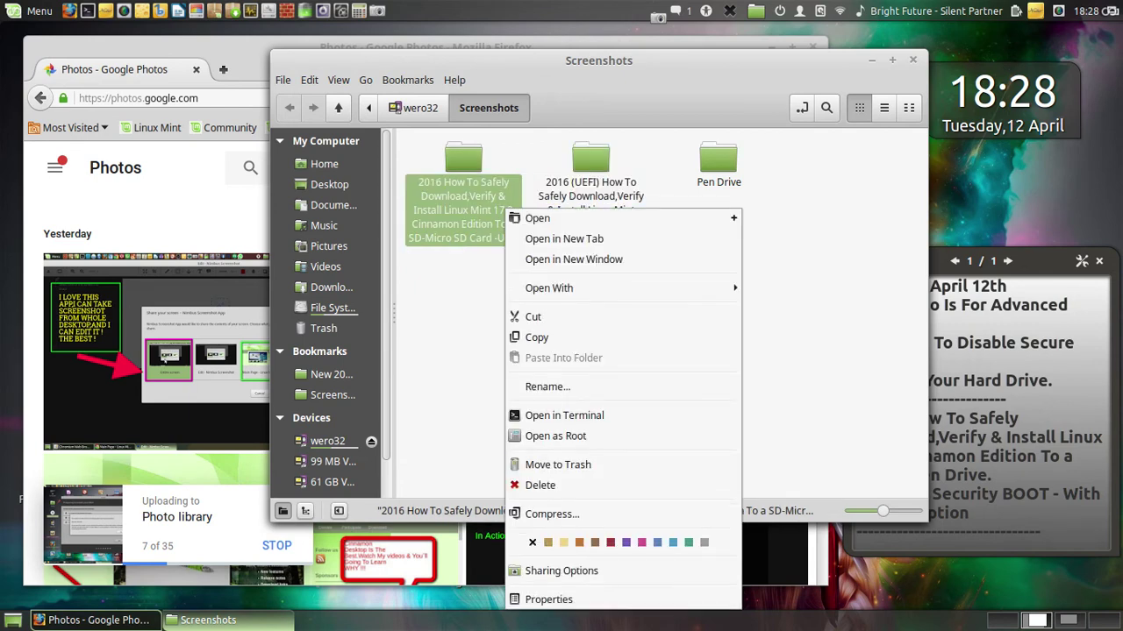
{"action": "key", "text": "Escape"}
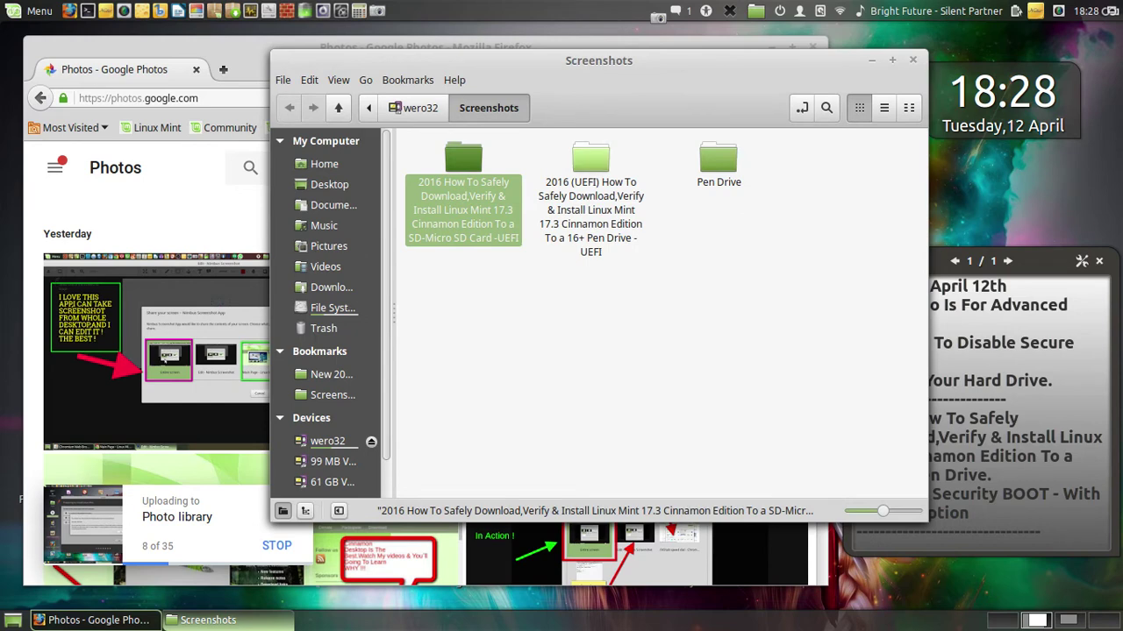
{"action": "right_click", "coordinate": [612, 210]}
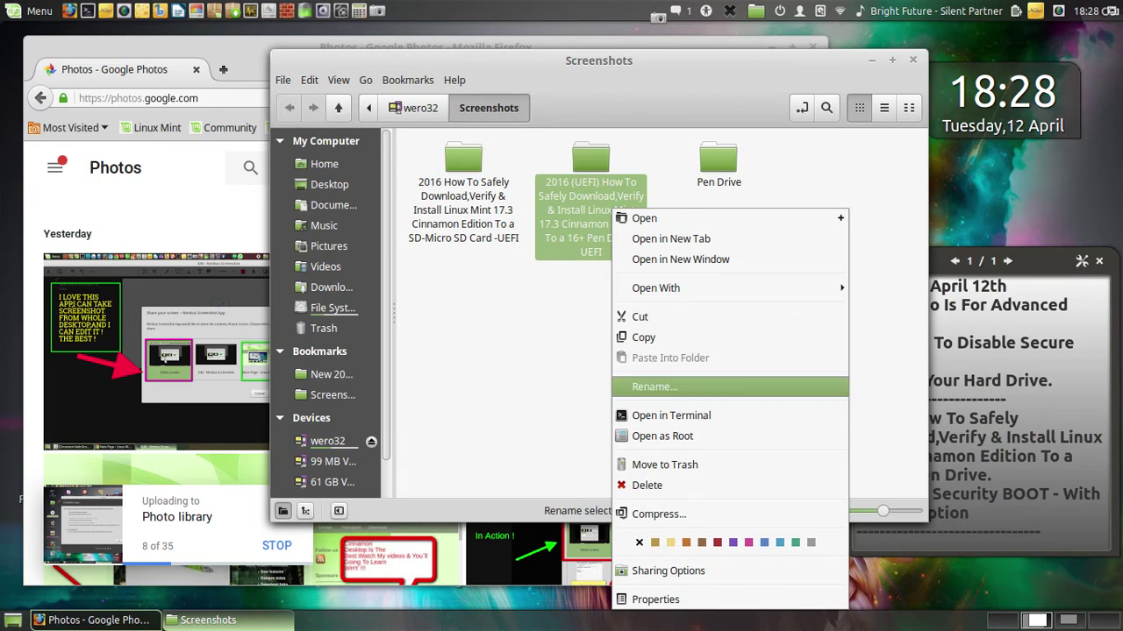
{"action": "left_click", "coordinate": [653, 387]}
{"action": "left_click", "coordinate": [616, 251]}
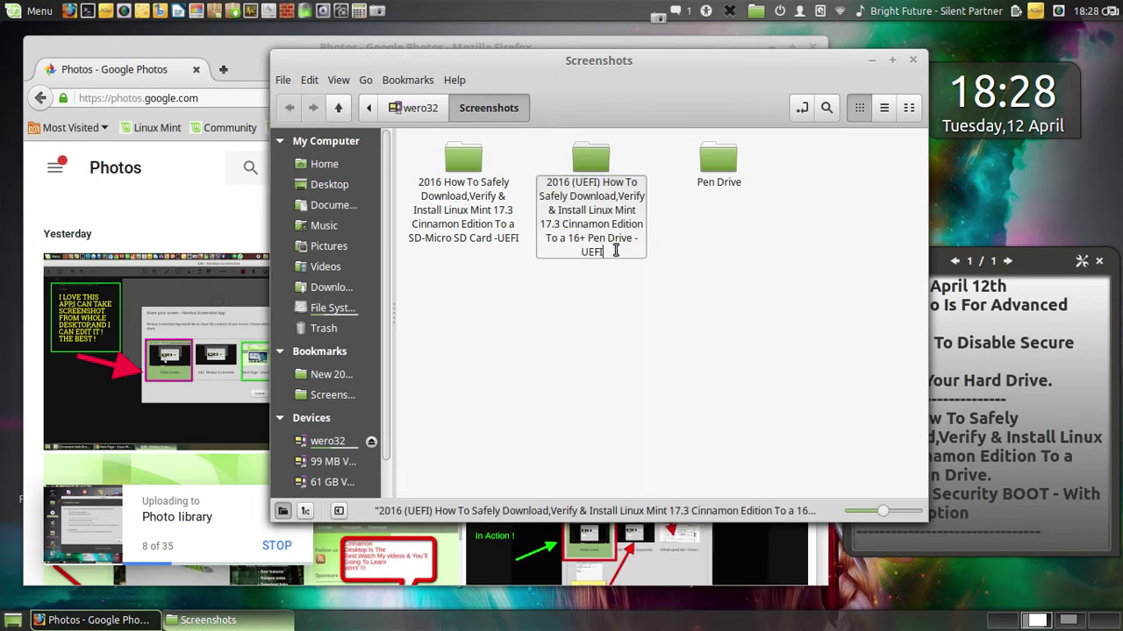
{"action": "key", "text": "BackSpace"}
{"action": "key", "text": "BackSpace"}
{"action": "key", "text": "BackSpace"}
{"action": "key", "text": "BackSpace"}
{"action": "key", "text": "BackSpace"}
{"action": "key", "text": "BackSpace"}
{"action": "key", "text": "BackSpace"}
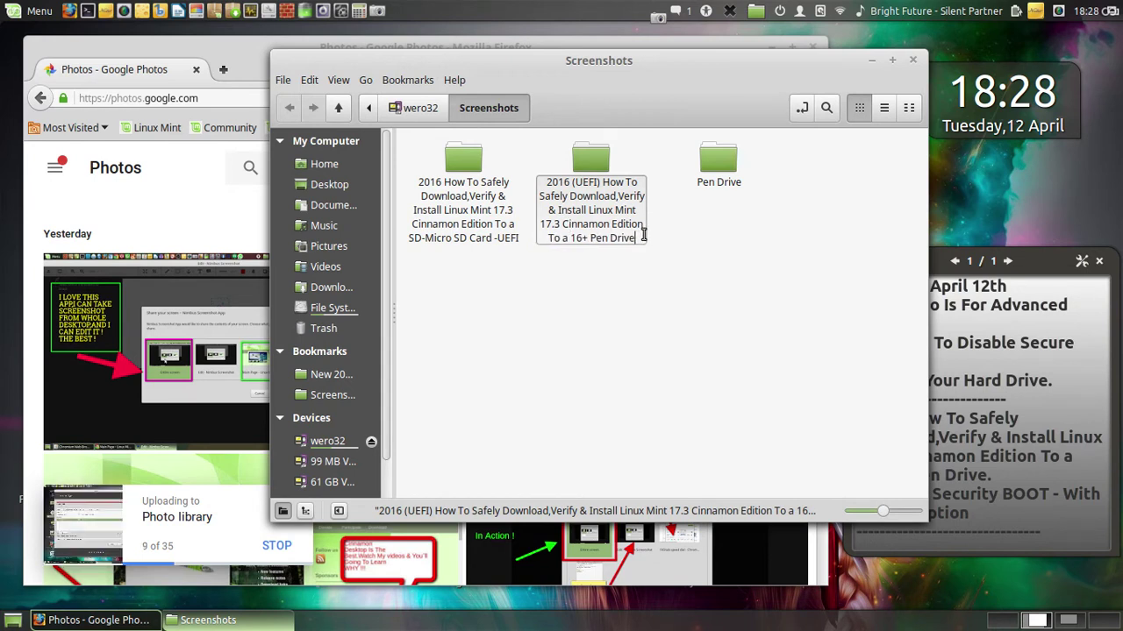
- Copy the whole edited name of the "2016 (UEFI)" folder and finish renaming it
{"action": "left_click_drag", "start_coordinate": [644, 238], "coordinate": [526, 186]}
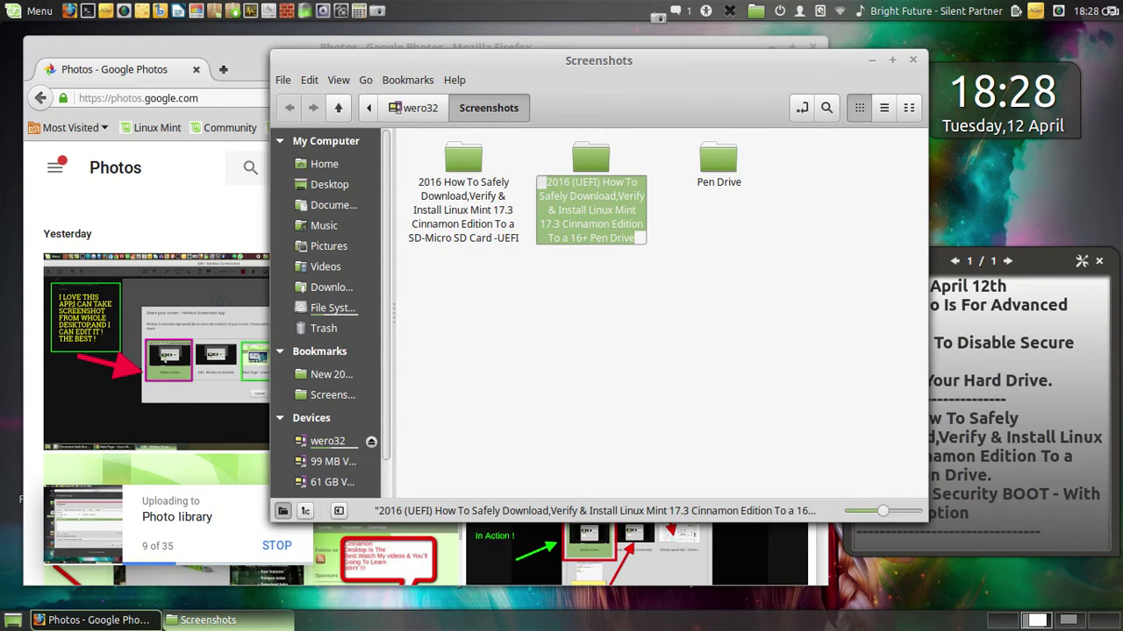
{"action": "right_click", "coordinate": [601, 207]}
{"action": "left_click", "coordinate": [634, 235]}
{"action": "key", "text": "Escape"}
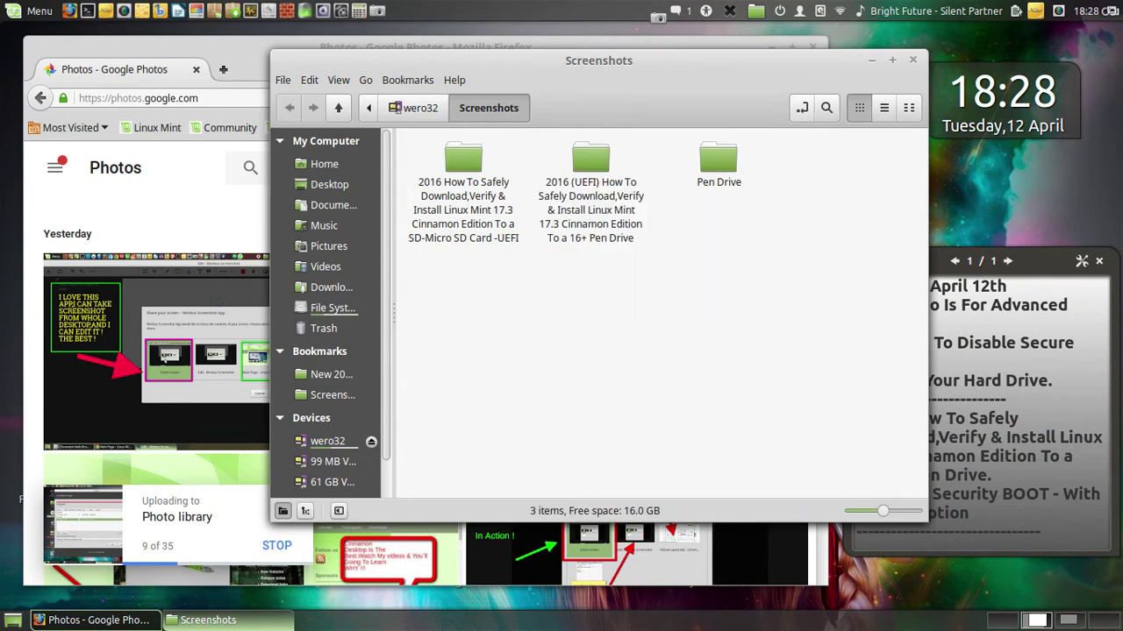
- Minimise the Screenshots window, send the pen drive notes document from Workspace 1 to Workspace 2, and return to Workspace 2
{"action": "left_click", "coordinate": [207, 621]}
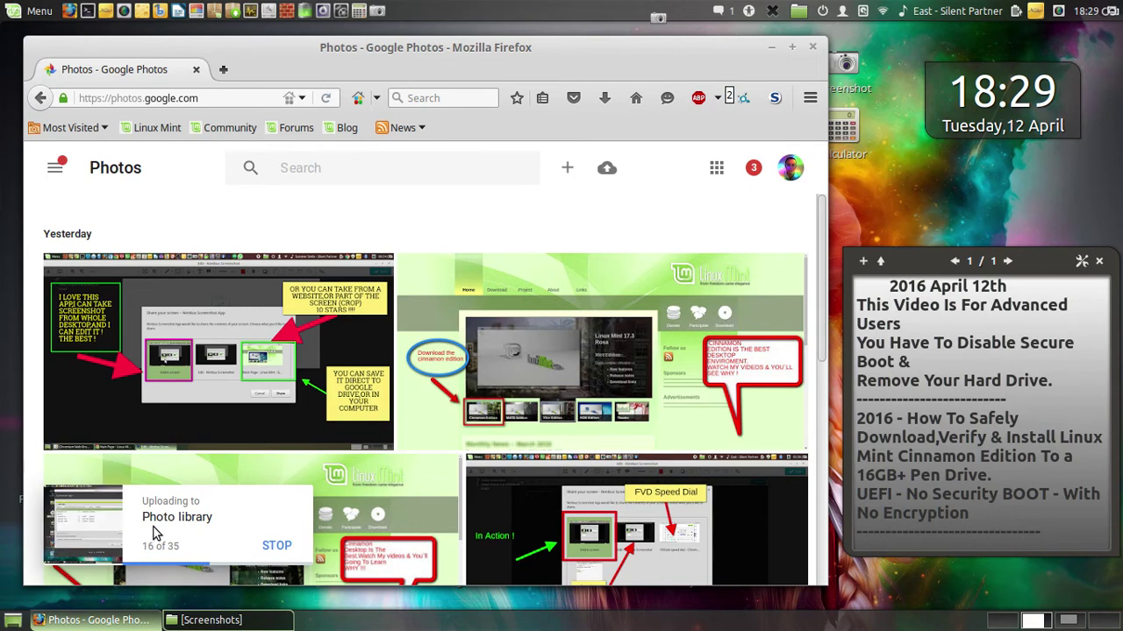
{"action": "key", "text": "ctrl+alt+Up"}
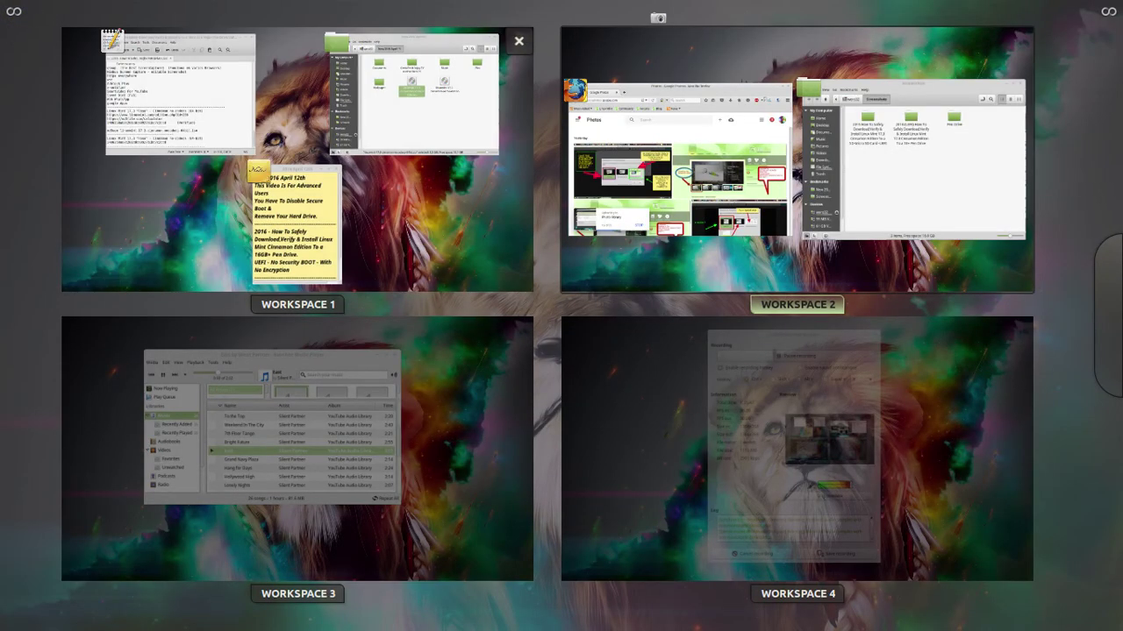
{"action": "left_click", "coordinate": [299, 158]}
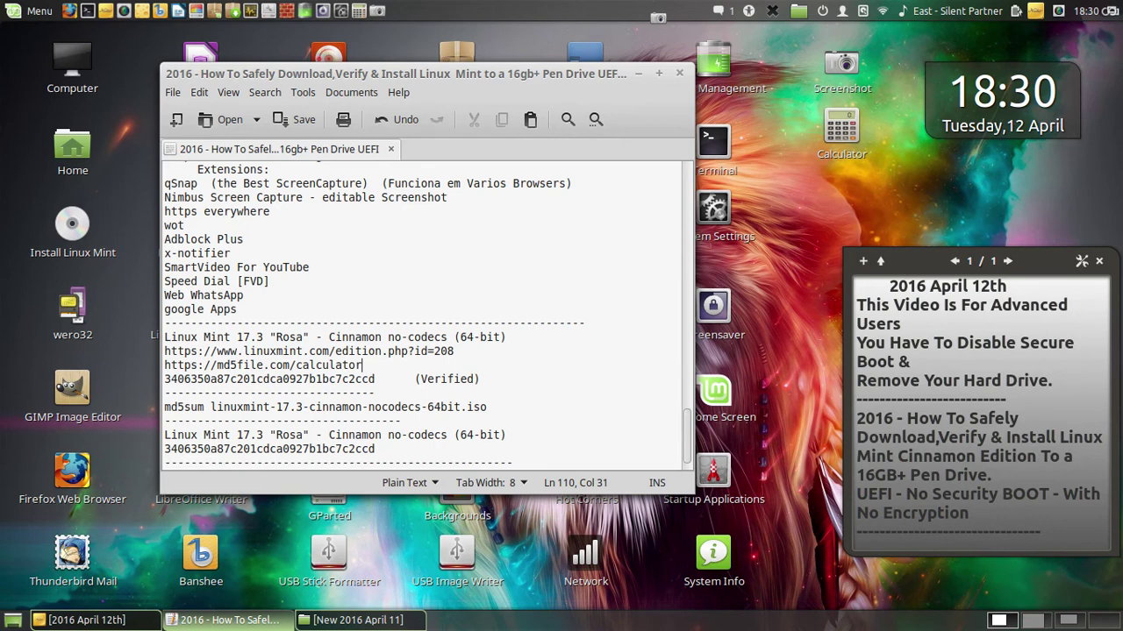
{"action": "right_click", "coordinate": [230, 620]}
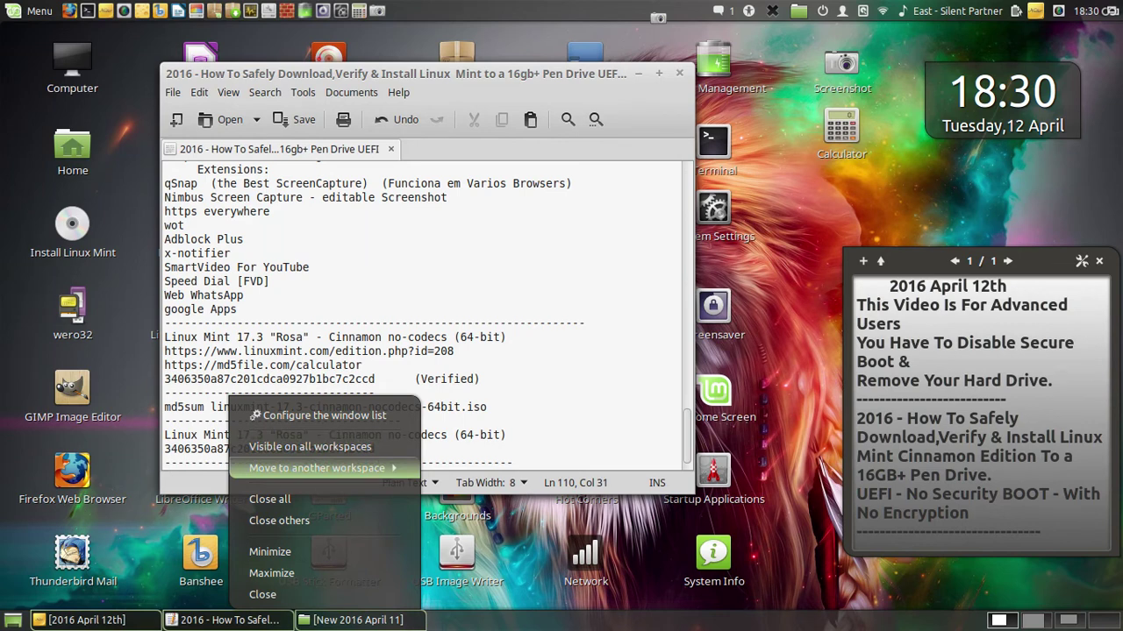
{"action": "left_click", "coordinate": [315, 468]}
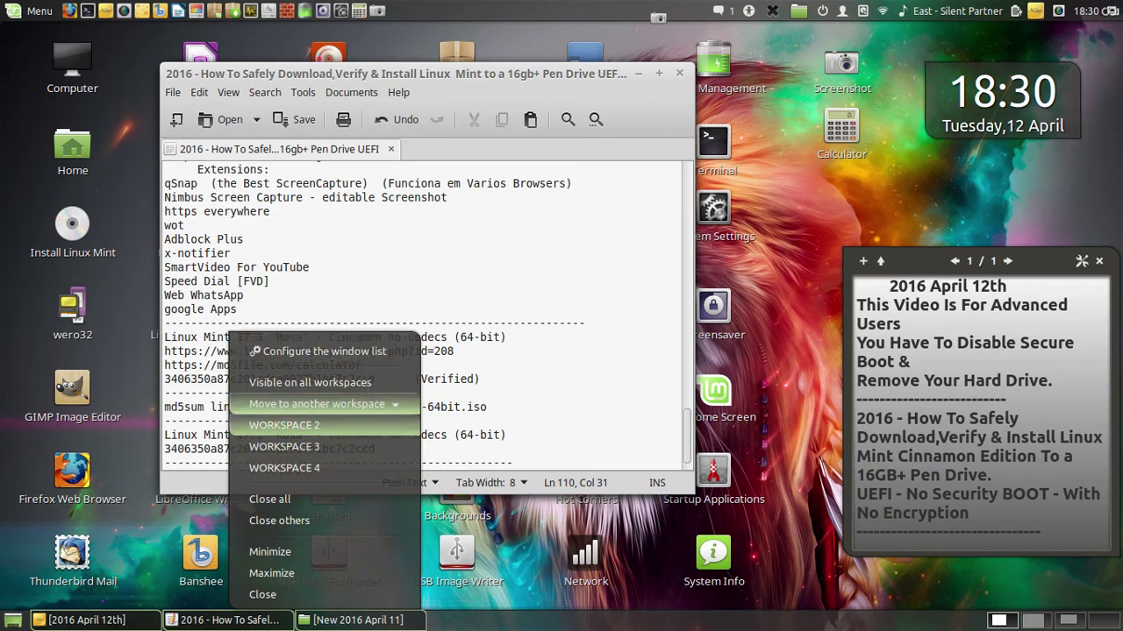
{"action": "left_click", "coordinate": [284, 425]}
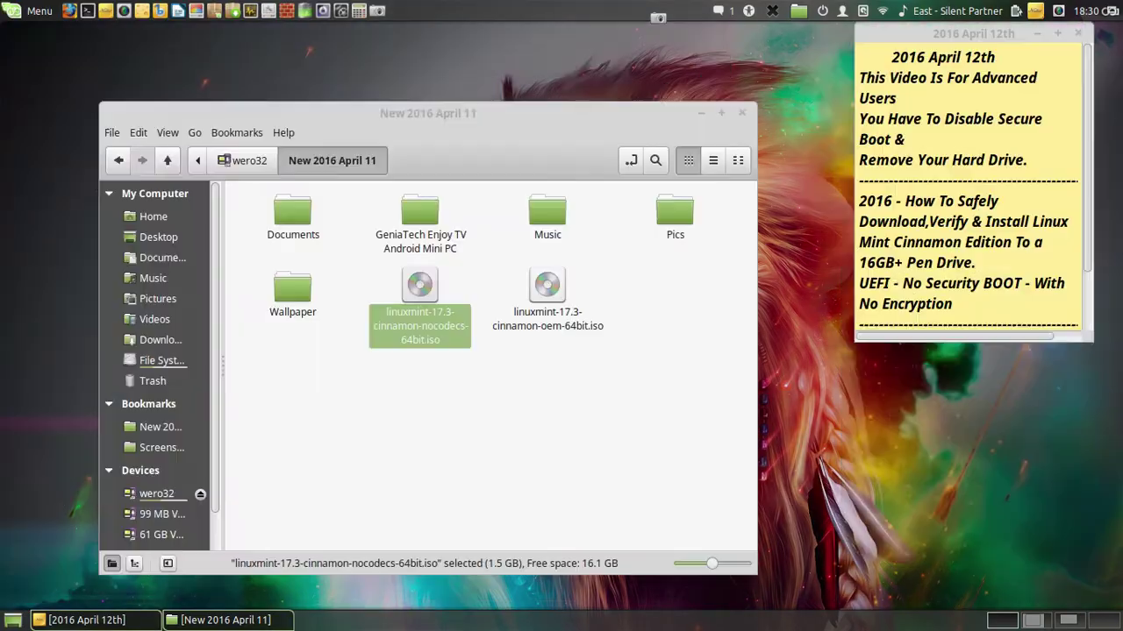
{"action": "mouse_move", "coordinate": [2, 2]}
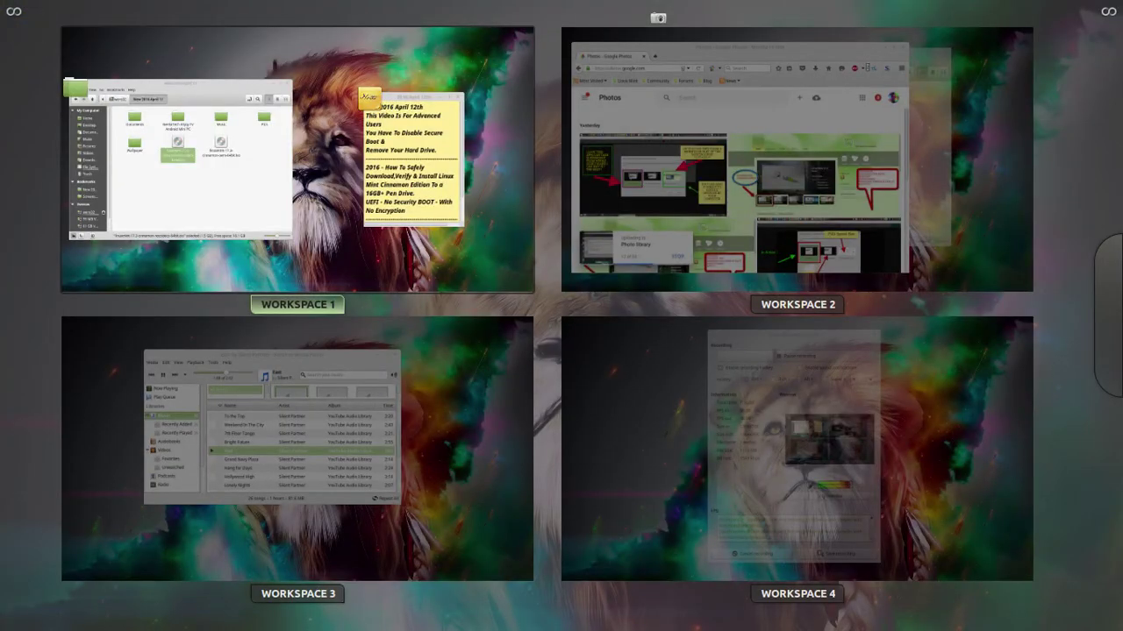
{"action": "left_click", "coordinate": [597, 162]}
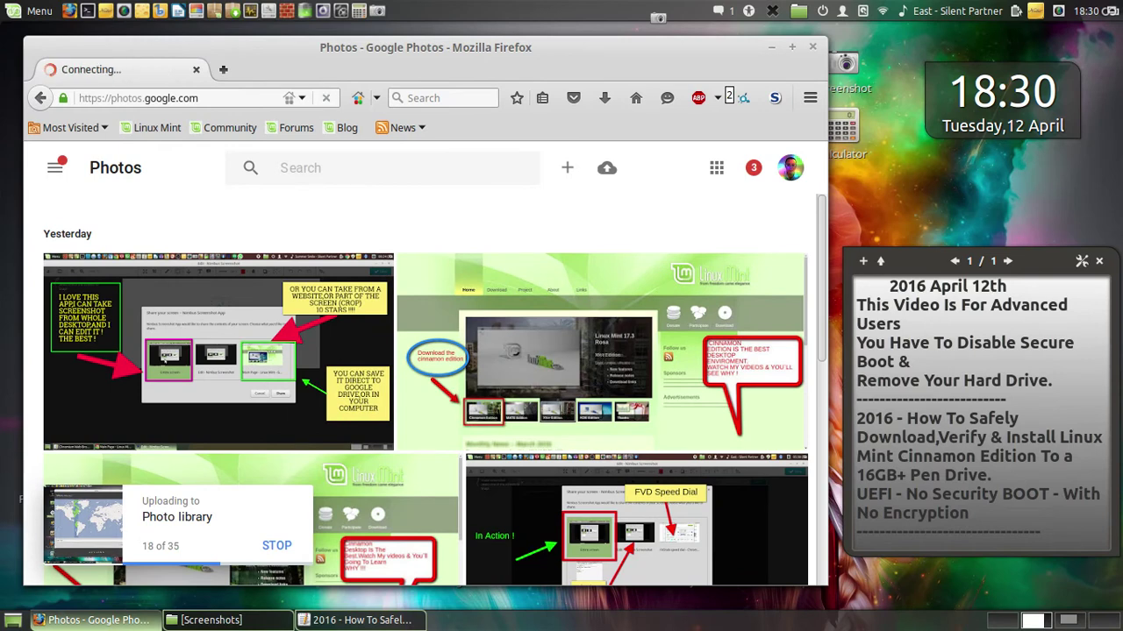
- Bring the Google Photos window forward and show which upload was skipped
{"action": "mouse_move", "coordinate": [1121, 2]}
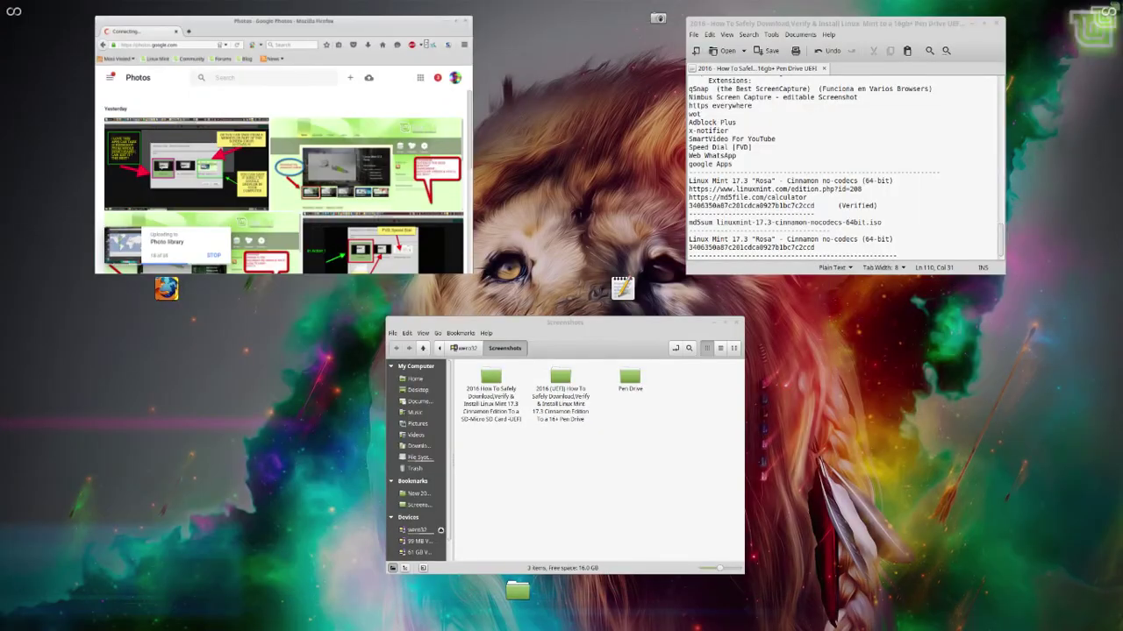
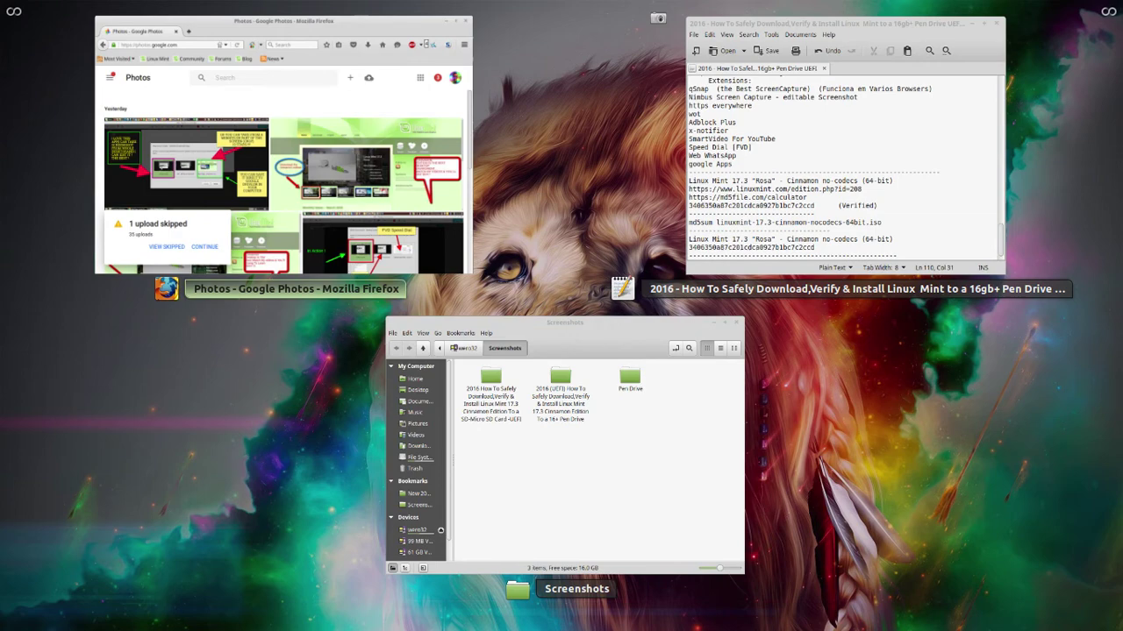
{"action": "left_click", "coordinate": [298, 118]}
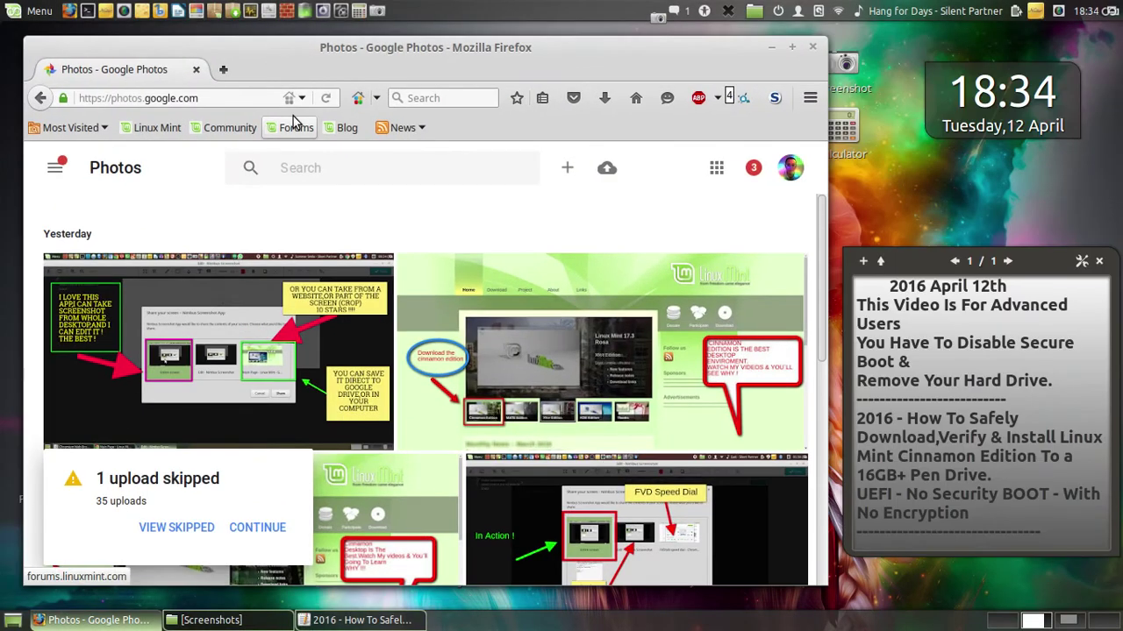
{"action": "left_click", "coordinate": [184, 530]}
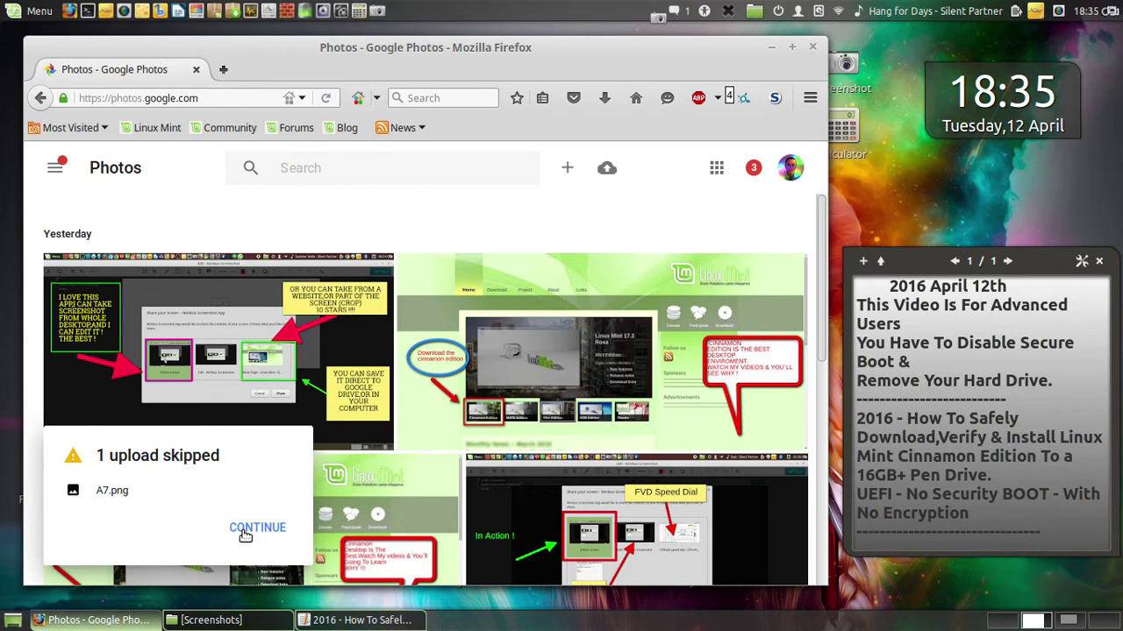
- Add "A7" on the last line of the pen drive notes document and return to the Google Photos window
{"action": "left_click", "coordinate": [364, 620]}
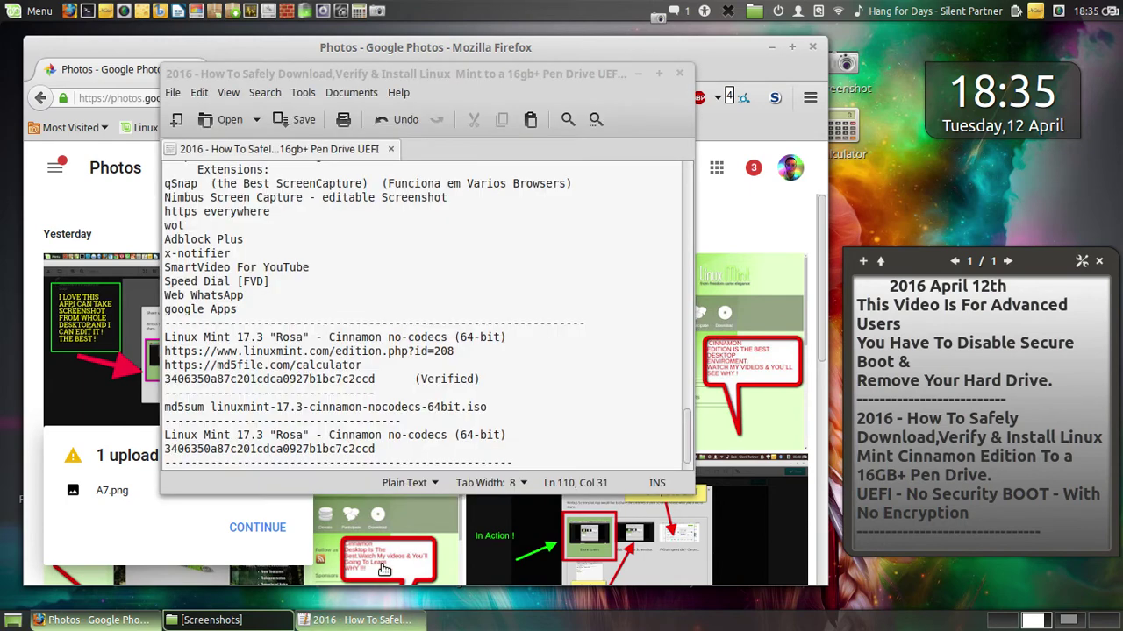
{"action": "scroll", "coordinate": [443, 443], "scroll_direction": "down", "scroll_amount": 1}
{"action": "left_click", "coordinate": [401, 446]}
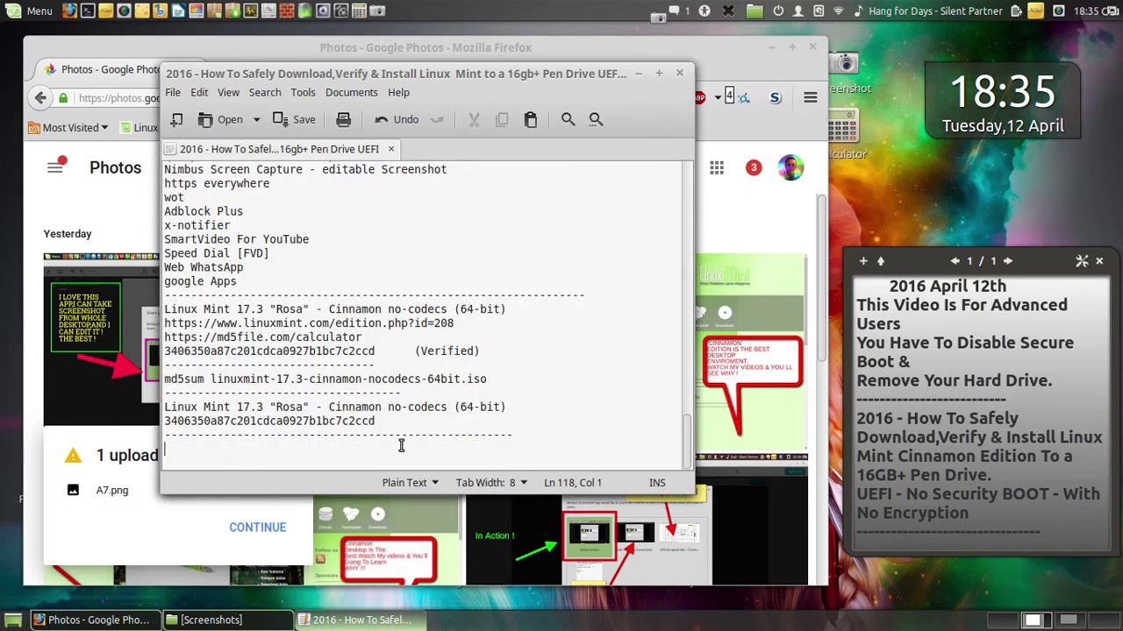
{"action": "type", "text": "A7"}
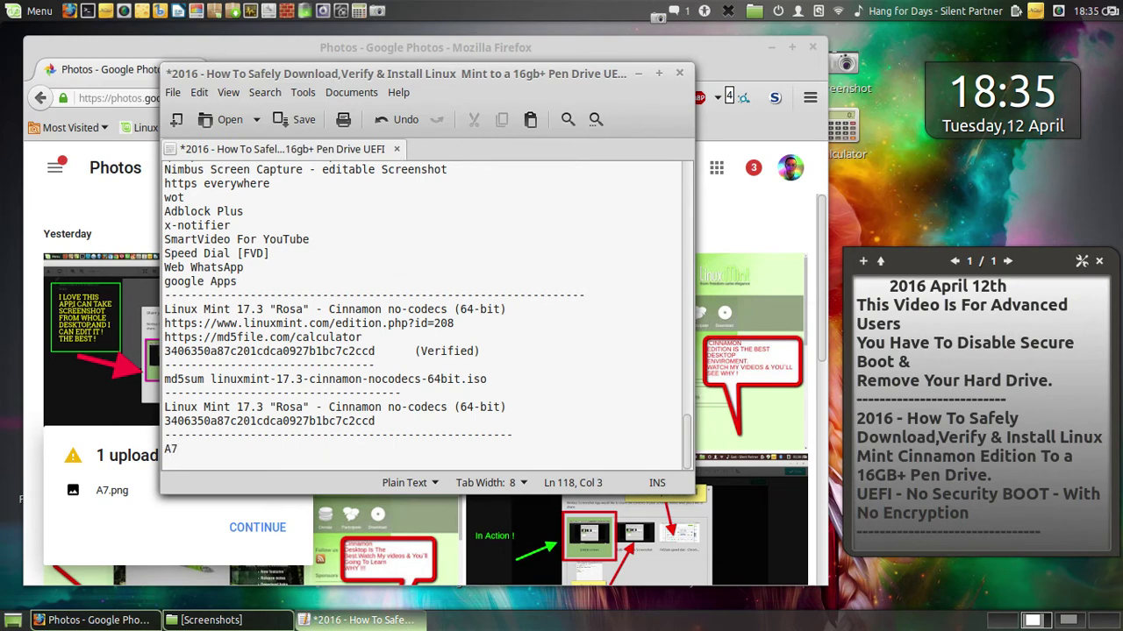
{"action": "left_click", "coordinate": [705, 51]}
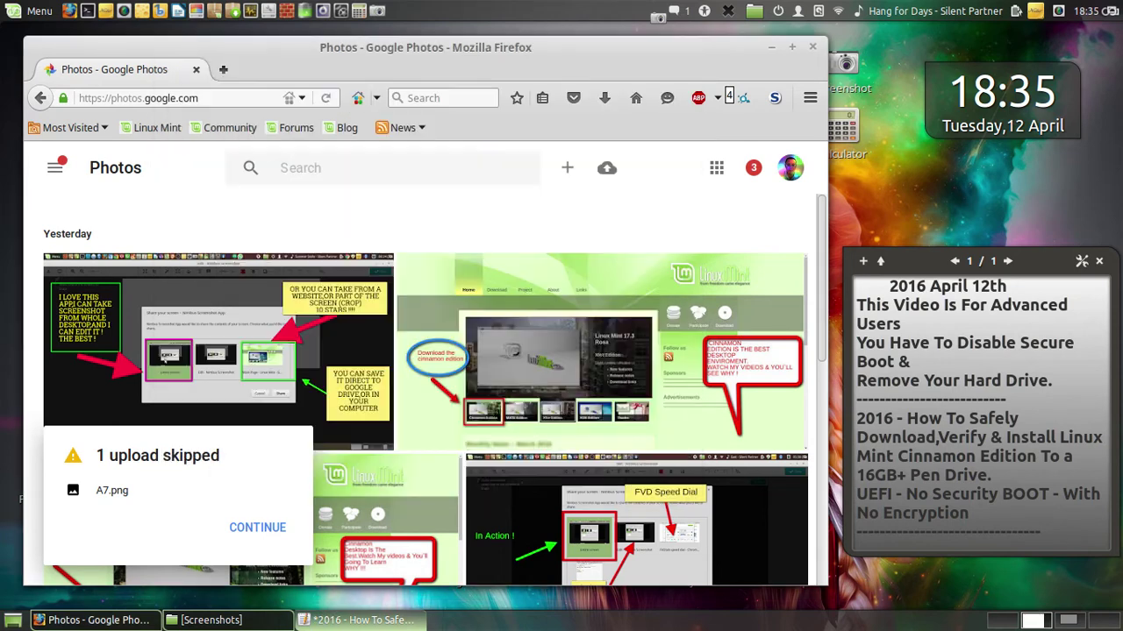
- Continue past the skipped upload notice and put the uploaded items into a new shared album
{"action": "left_click", "coordinate": [260, 524]}
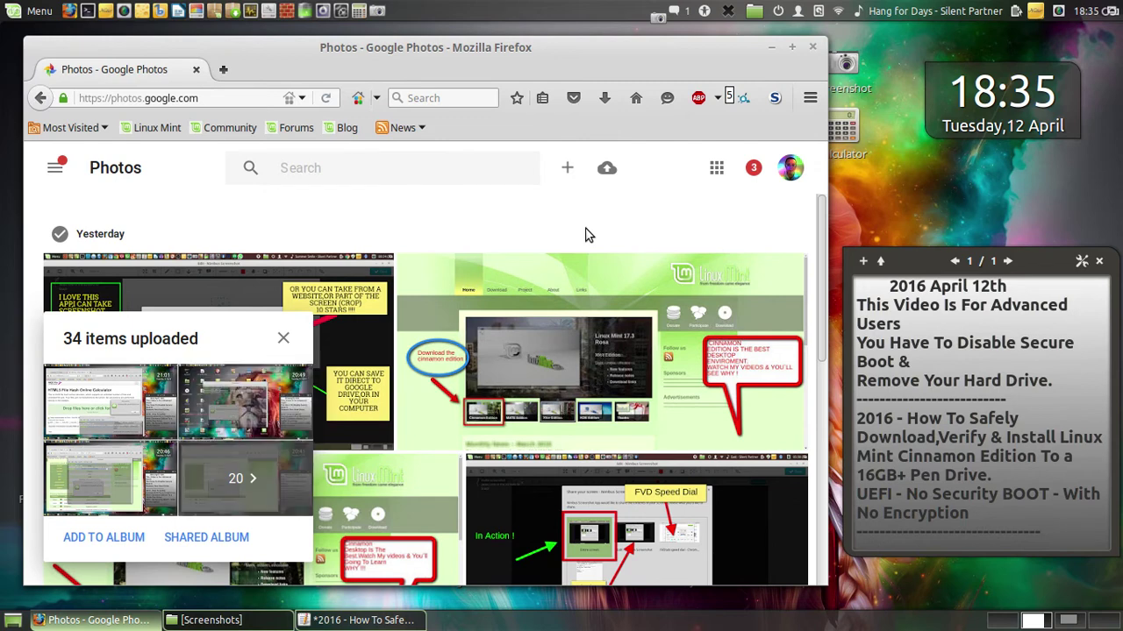
{"action": "left_click", "coordinate": [223, 537]}
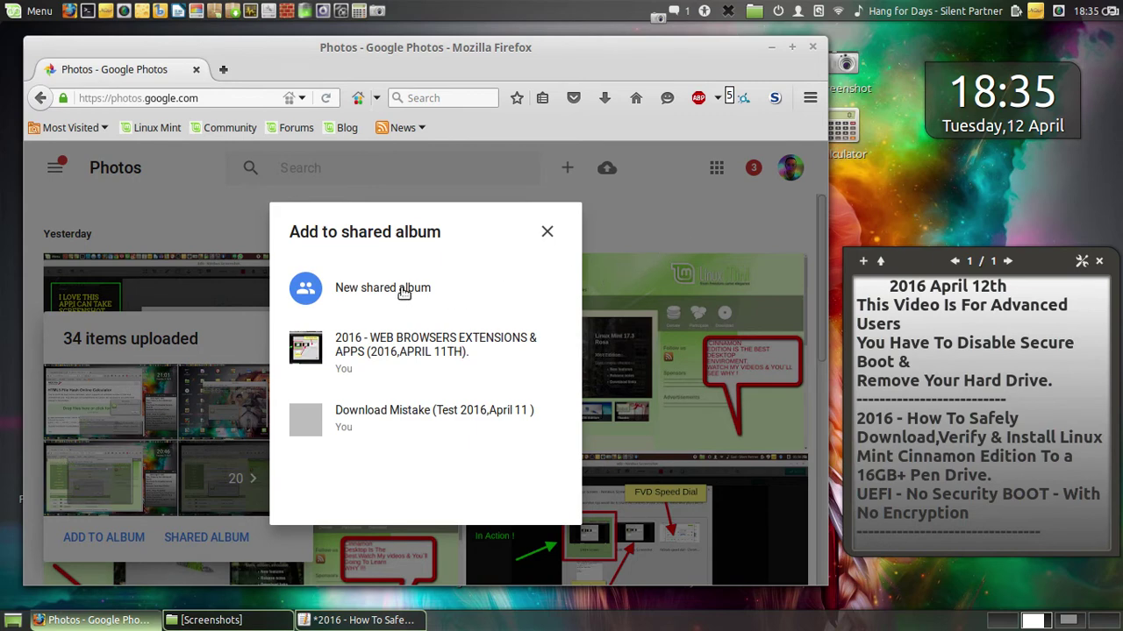
{"action": "left_click", "coordinate": [436, 288]}
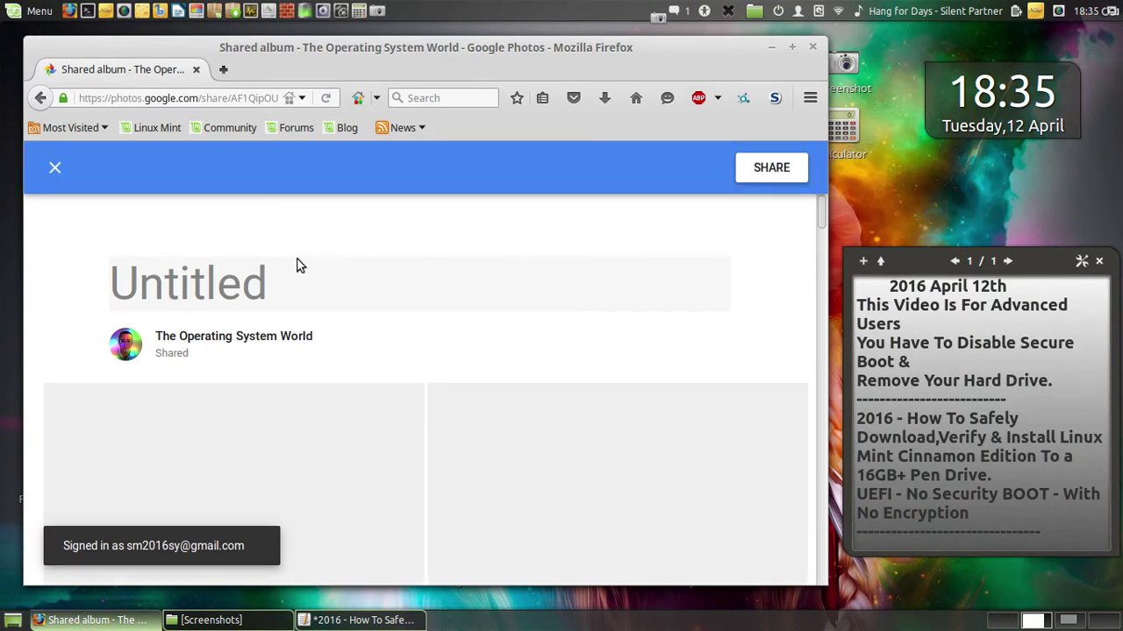
- Paste the copied folder name as the title of the untitled shared album
{"action": "left_click", "coordinate": [272, 266]}
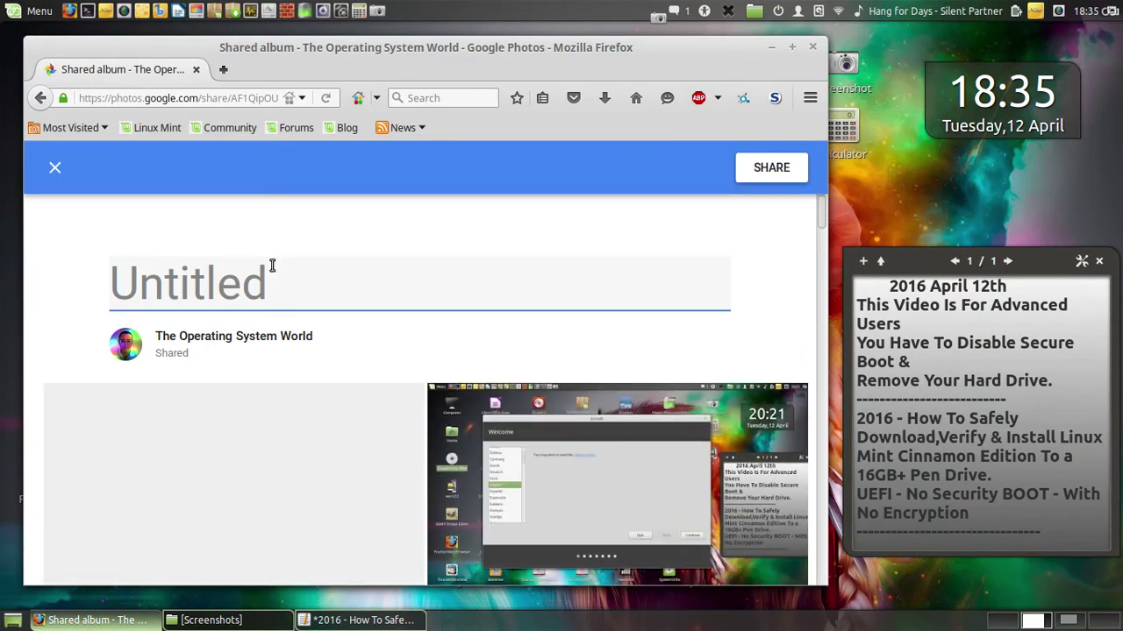
{"action": "right_click", "coordinate": [166, 285]}
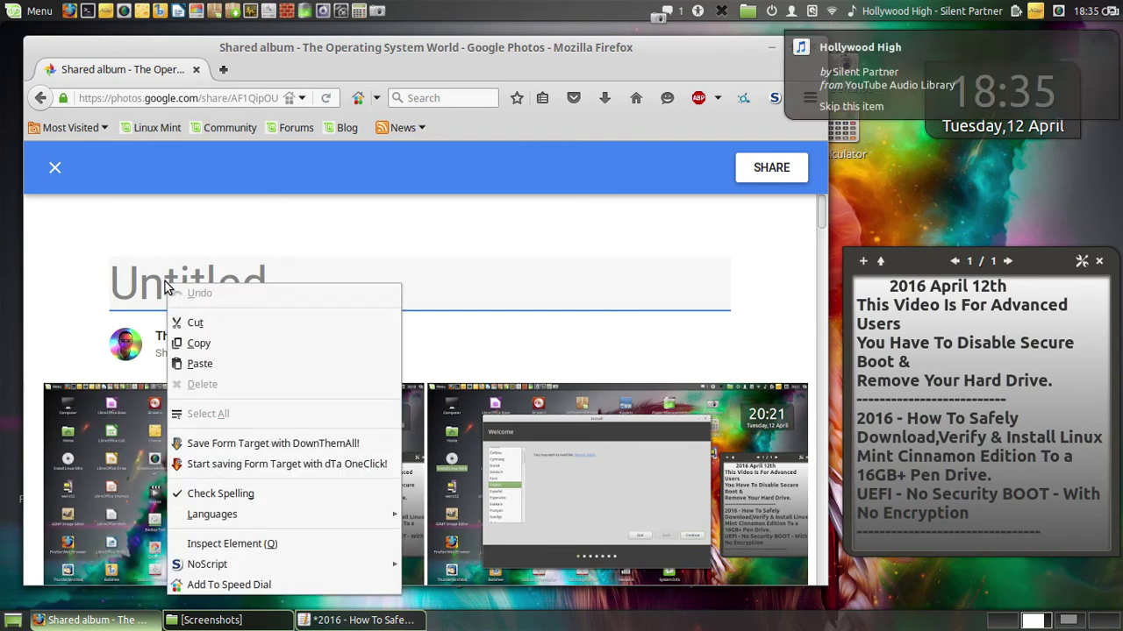
{"action": "left_click", "coordinate": [199, 363]}
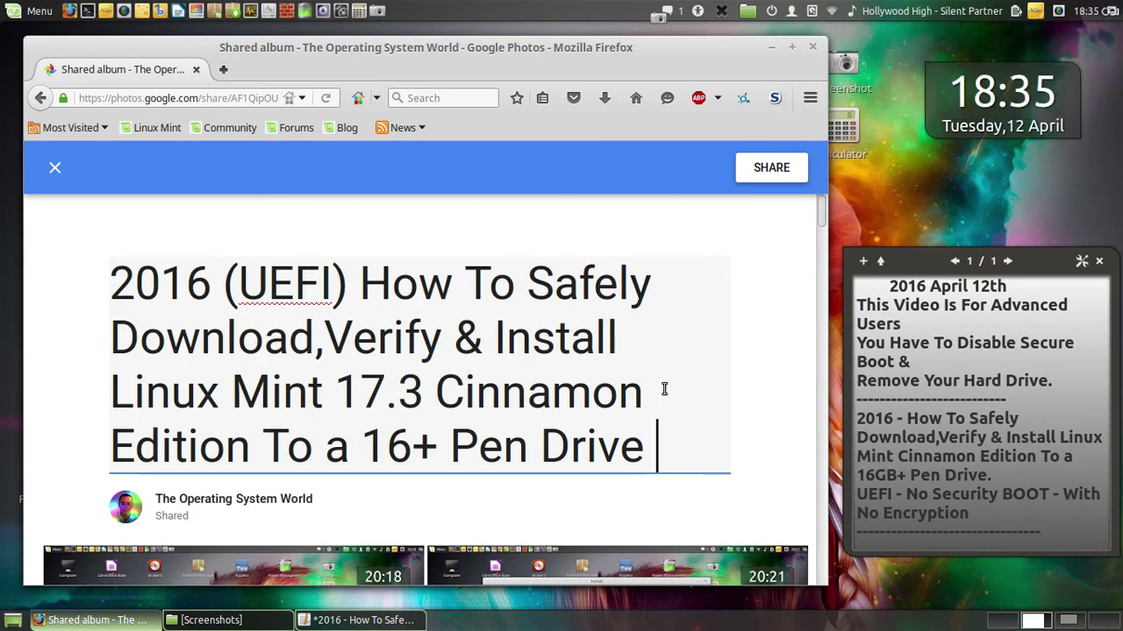
- Append "(2016 April 12)." to the end of the shared album's title
{"action": "type", "text": "*"}
{"action": "key", "text": "BackSpace"}
{"action": "type", "text": "("}
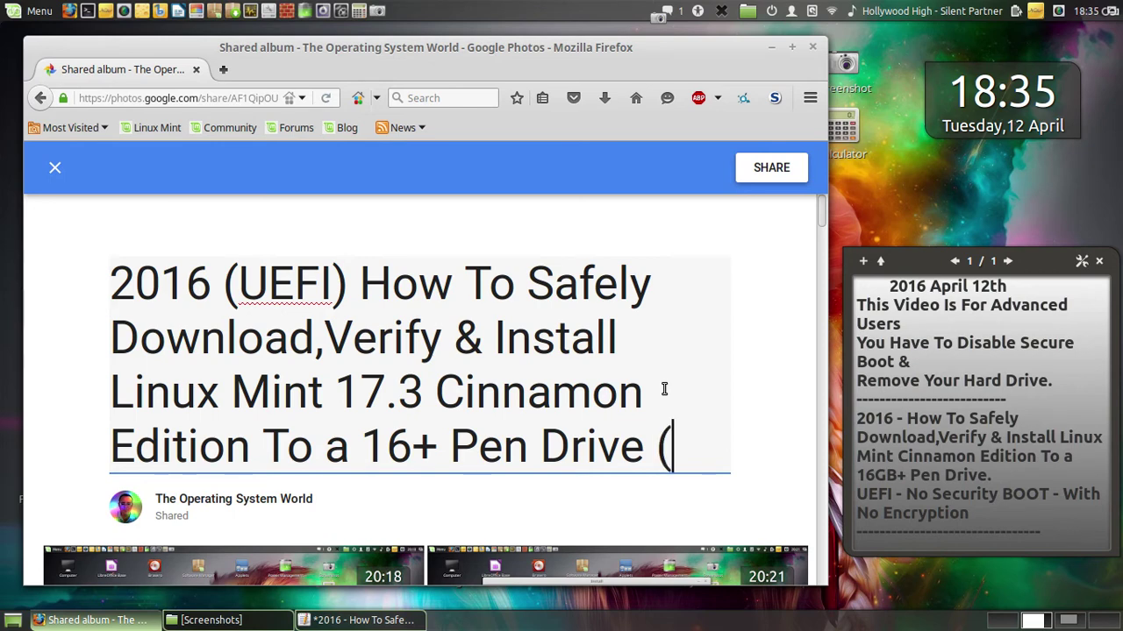
{"action": "type", "text": "2"}
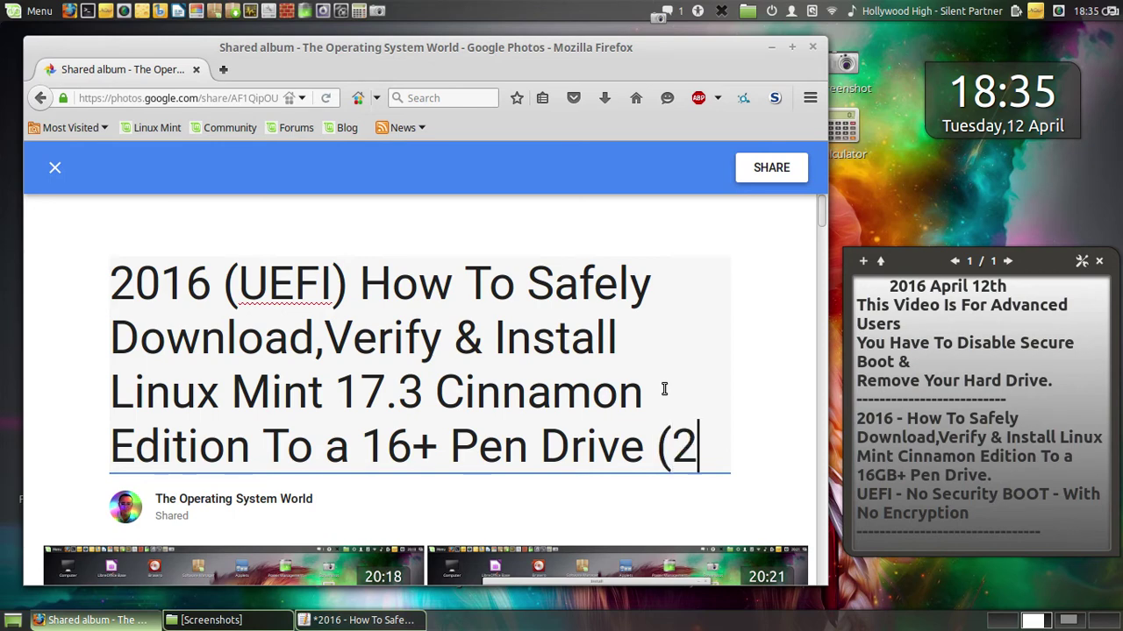
{"action": "type", "text": "016 "}
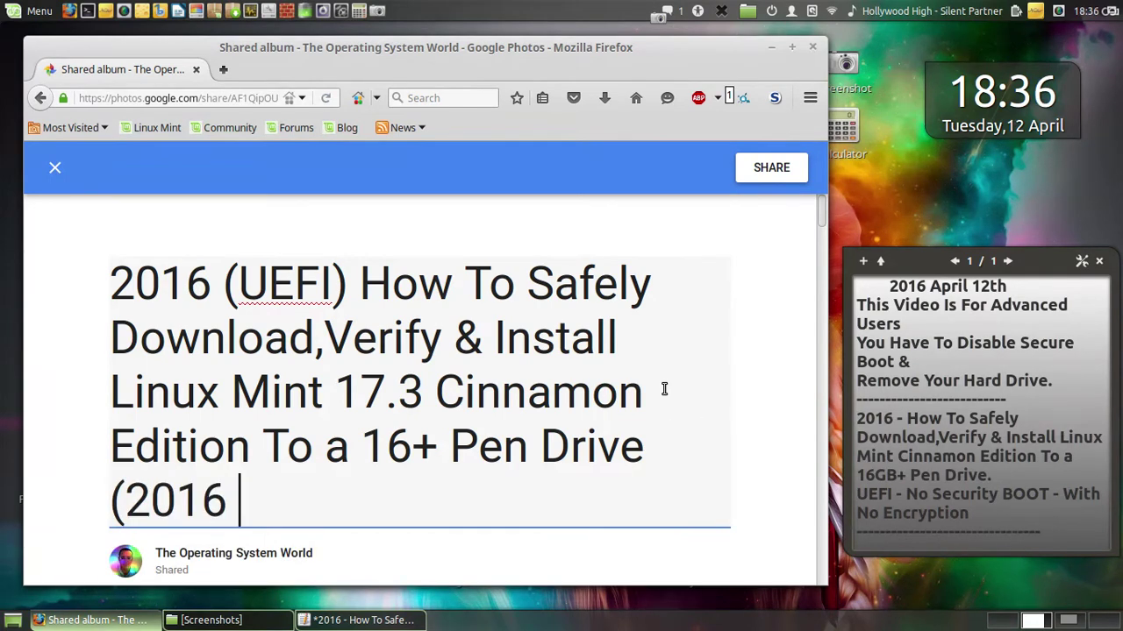
{"action": "type", "text": "aPRIL"}
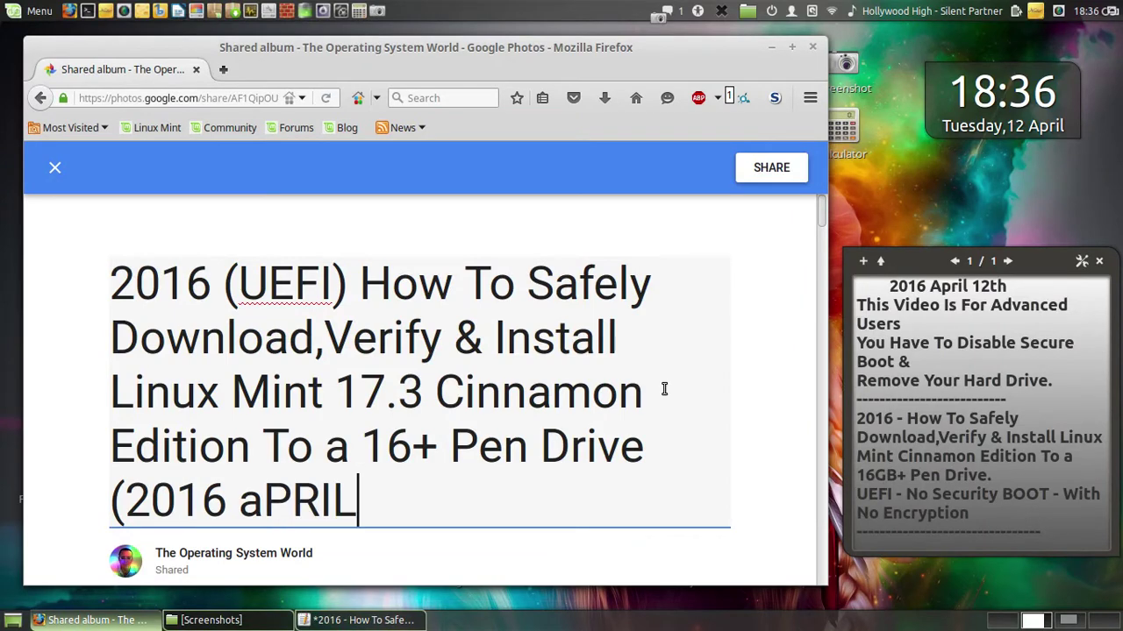
{"action": "key", "text": "BackSpace"}
{"action": "key", "text": "BackSpace"}
{"action": "key", "text": "BackSpace"}
{"action": "key", "text": "BackSpace"}
{"action": "key", "text": "BackSpace"}
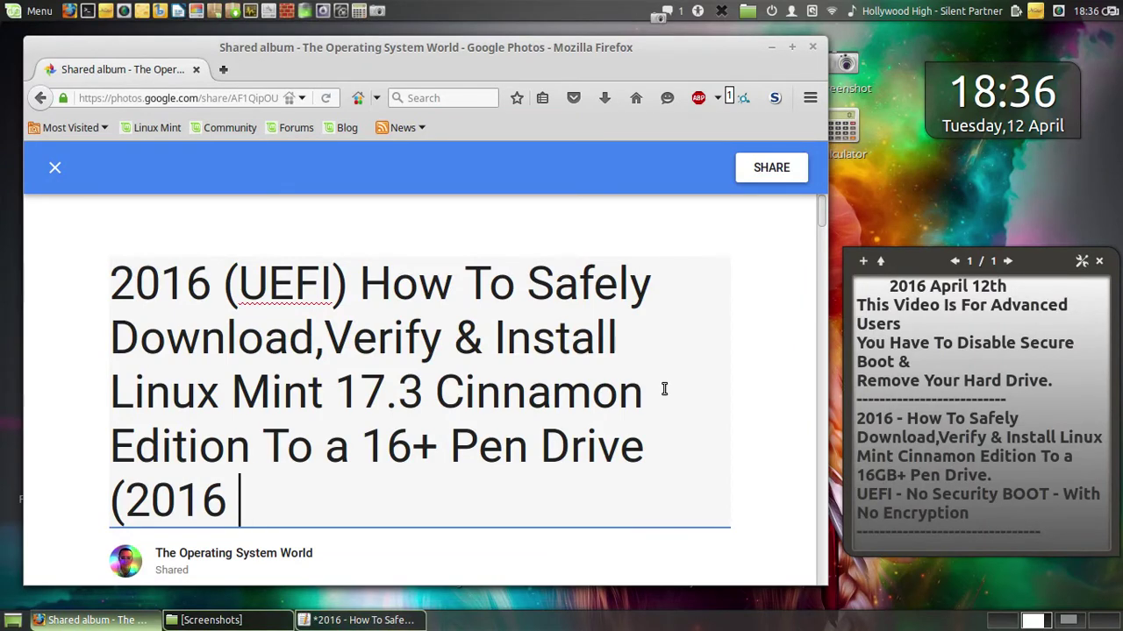
{"action": "type", "text": "April"}
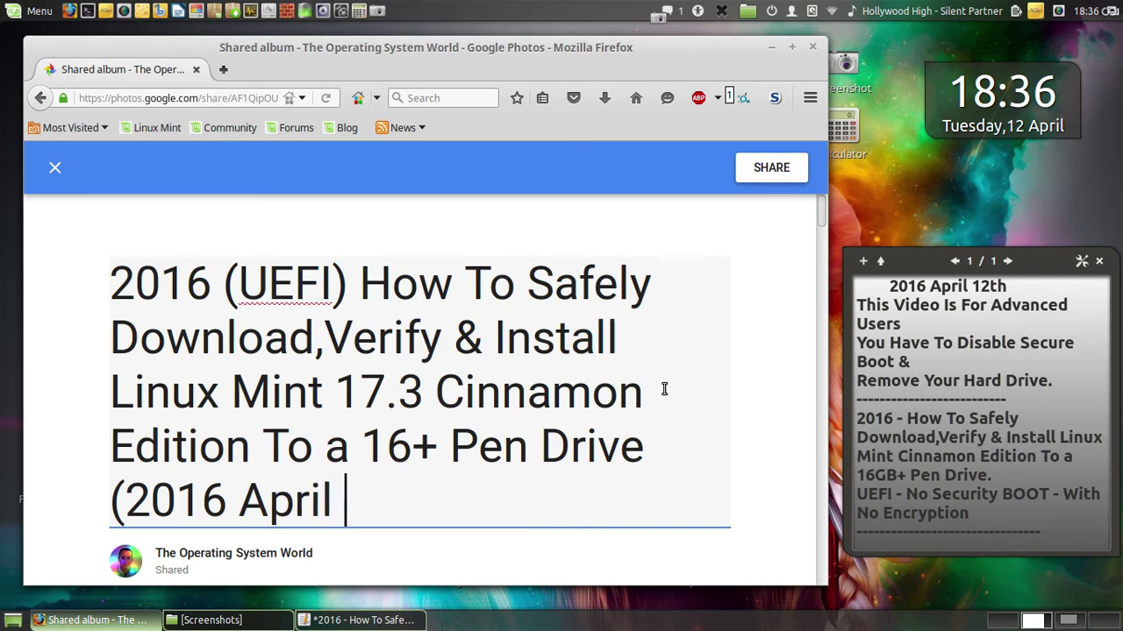
{"action": "type", "text": " 12"}
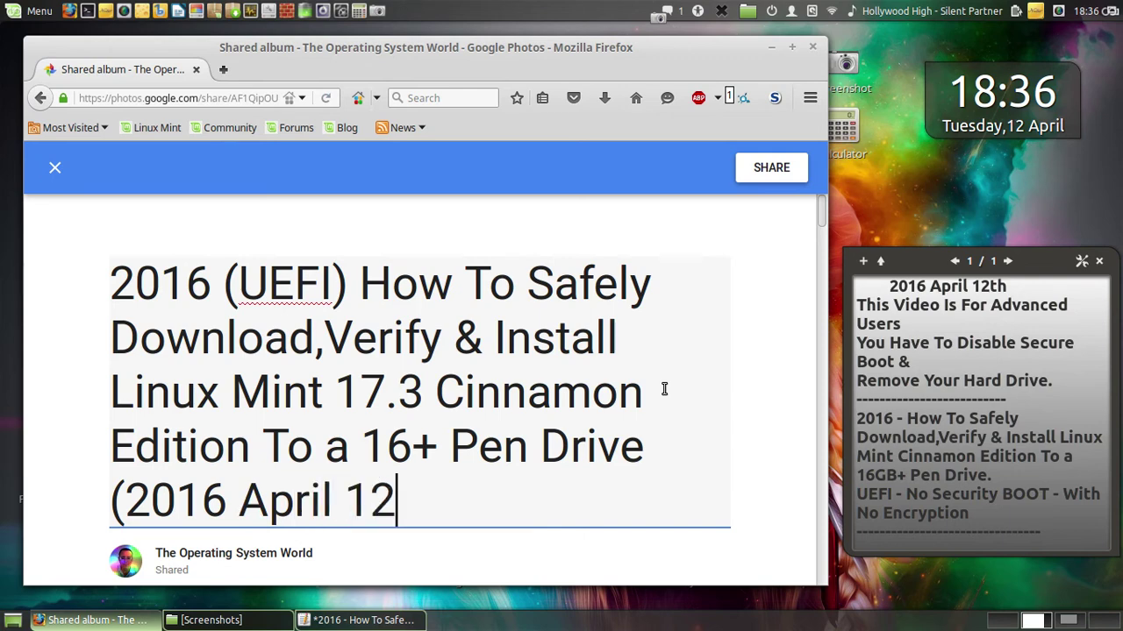
{"action": "type", "text": ")."}
- Share the album without letting others add their photos, and copy its share link
{"action": "left_click", "coordinate": [785, 176]}
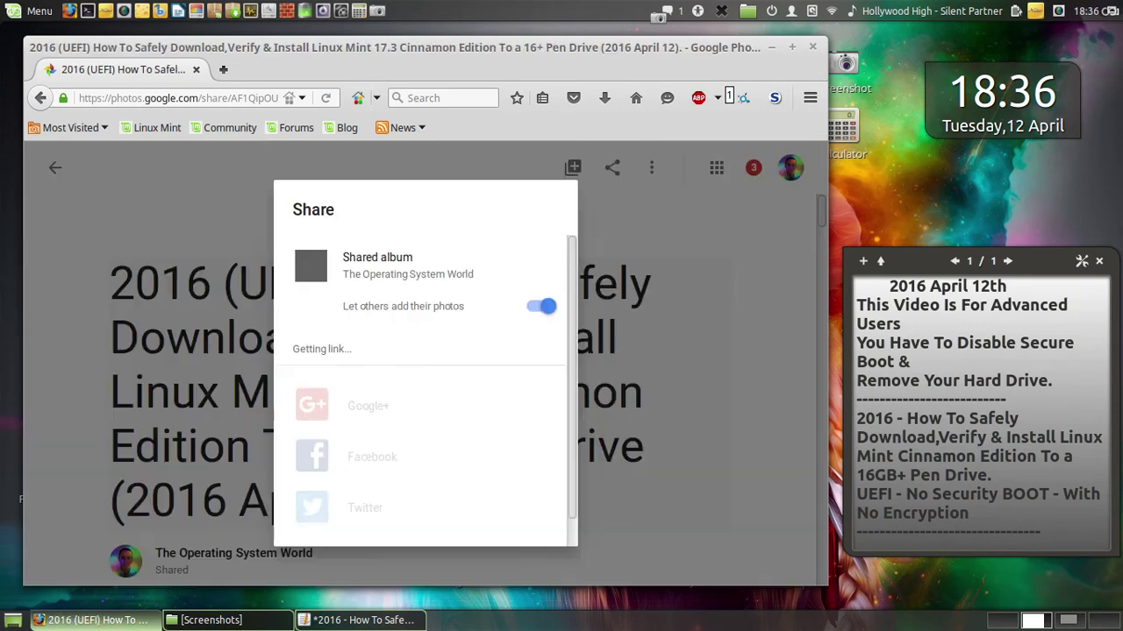
{"action": "left_click", "coordinate": [537, 301]}
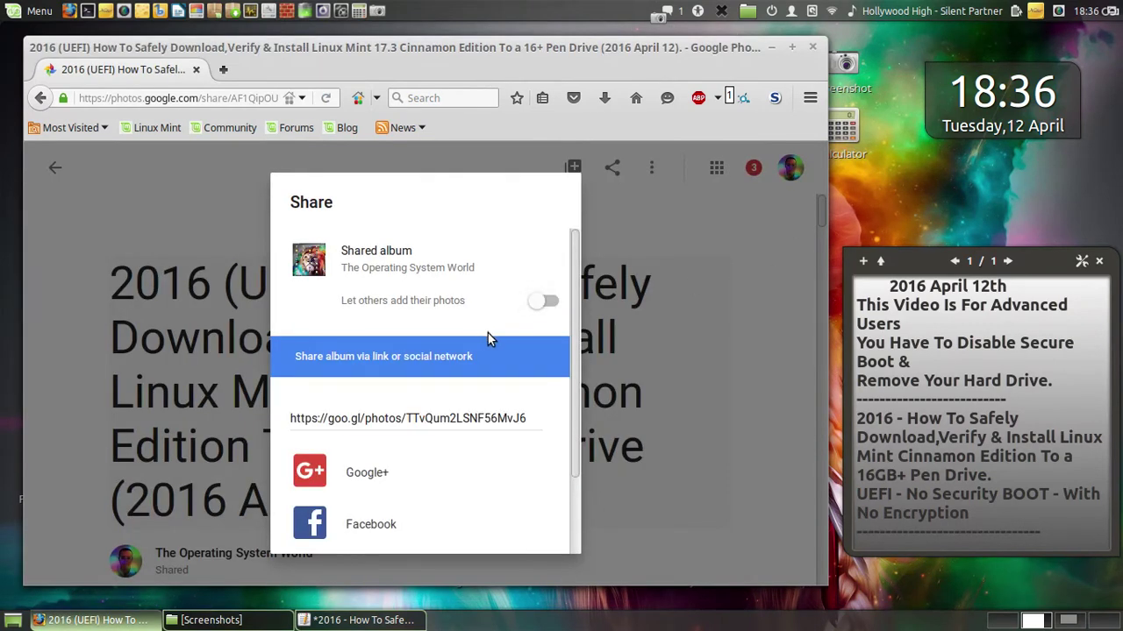
{"action": "left_click", "coordinate": [533, 420]}
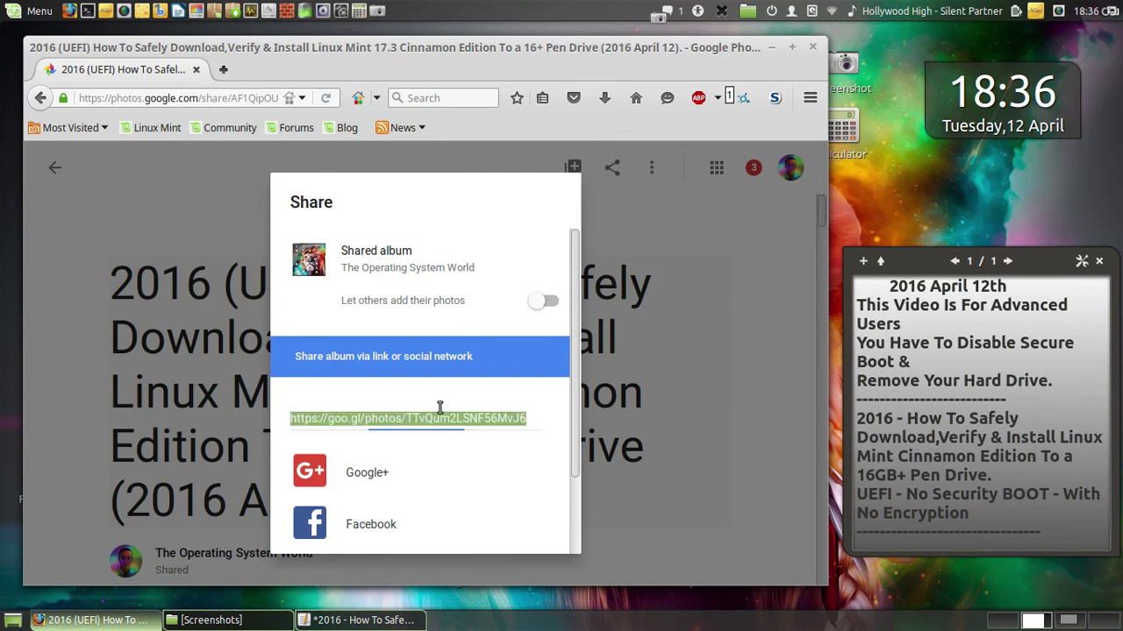
{"action": "right_click", "coordinate": [359, 415]}
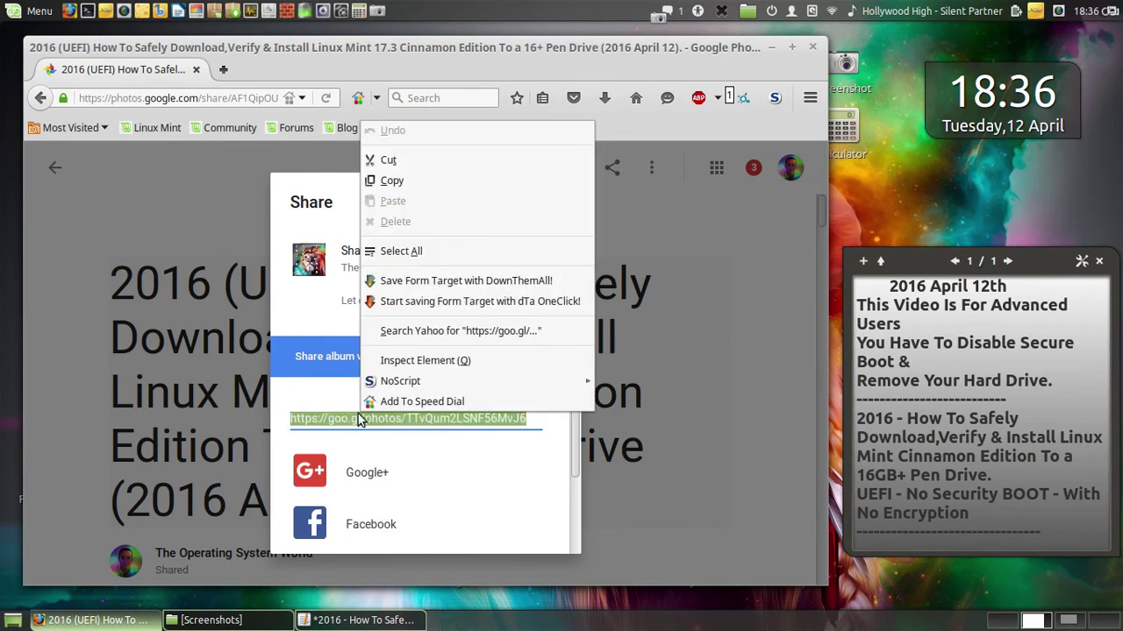
{"action": "left_click", "coordinate": [400, 185]}
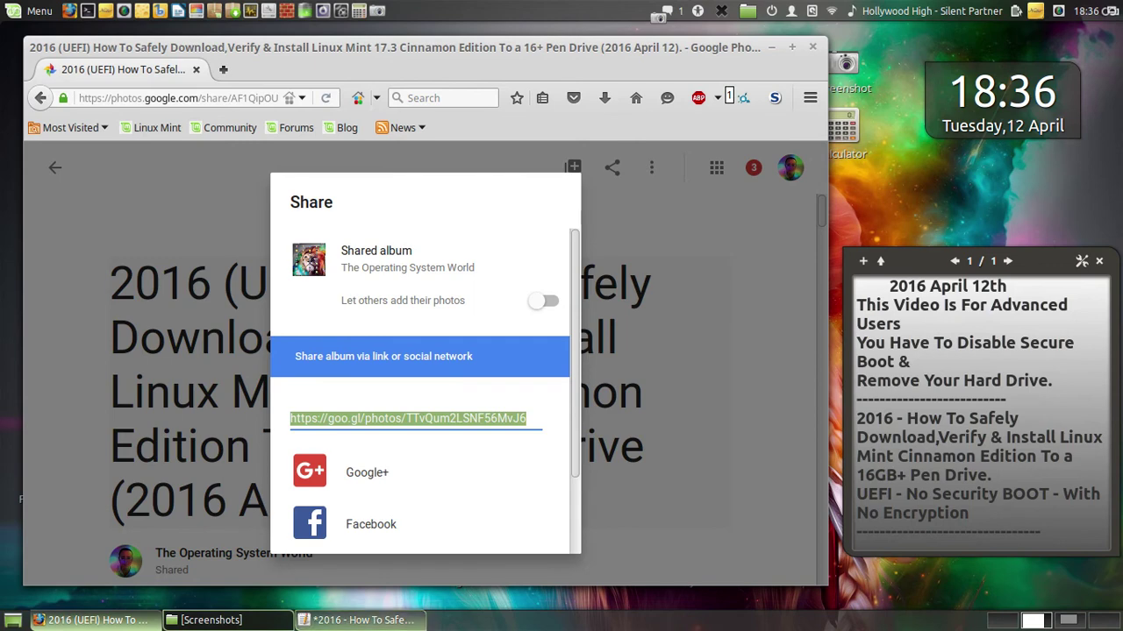
- In the pen drive notes document, add a "Google Photos URL:" line below the "Links At YouTube Video Description" section
{"action": "left_click", "coordinate": [359, 620]}
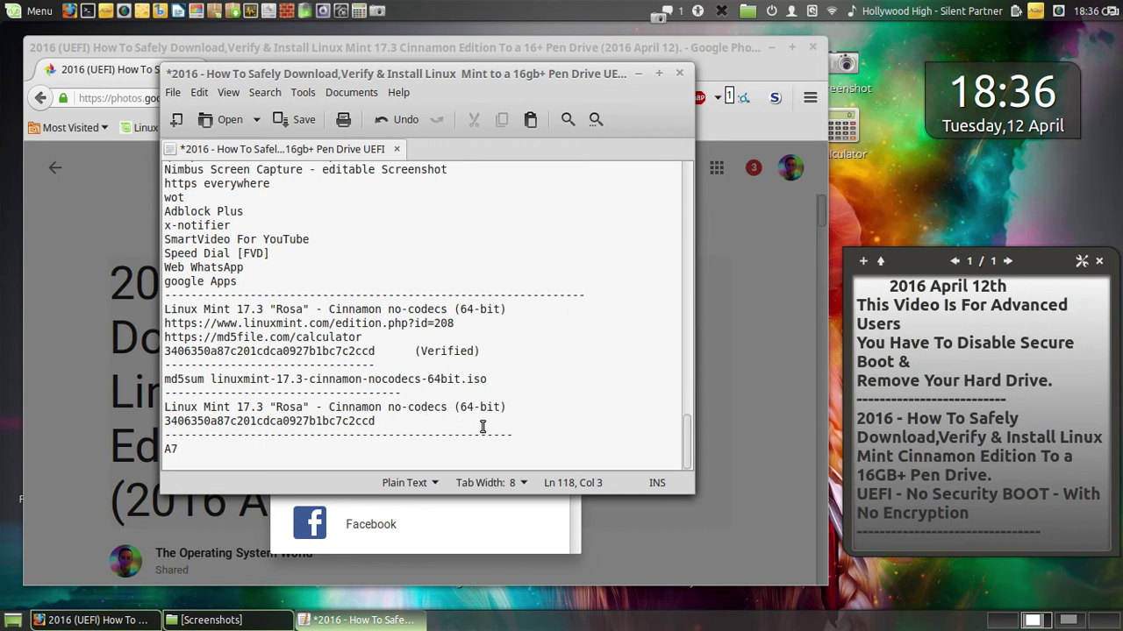
{"action": "left_click", "coordinate": [529, 428]}
{"action": "left_click", "coordinate": [530, 436]}
{"action": "scroll", "coordinate": [598, 338], "scroll_direction": "up", "scroll_amount": 15}
{"action": "scroll", "coordinate": [598, 337], "scroll_direction": "up", "scroll_amount": 5}
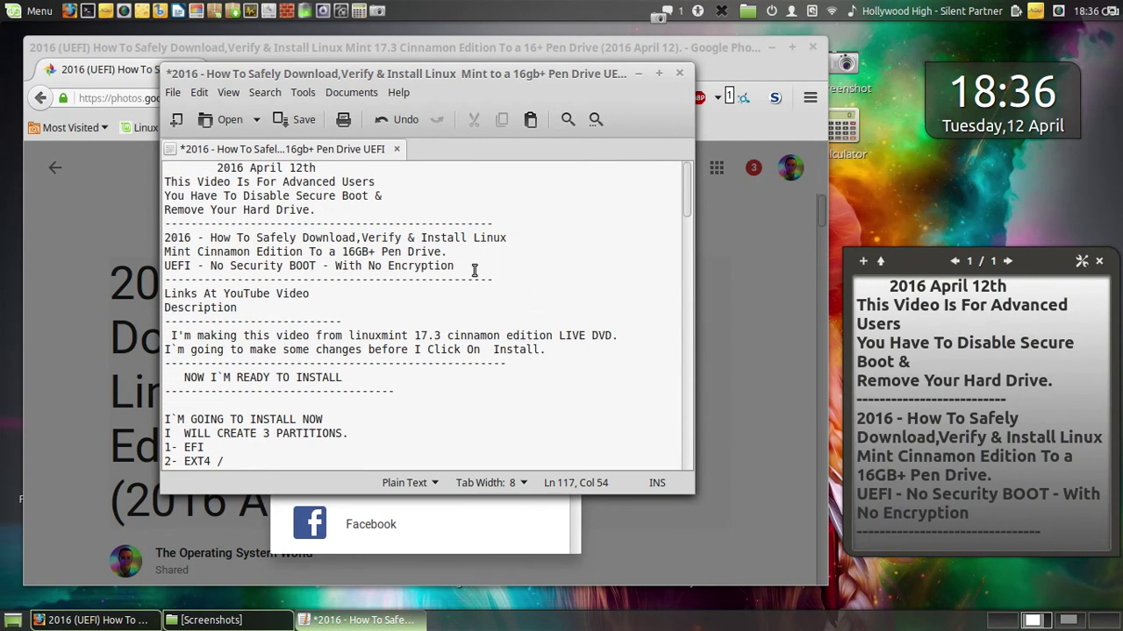
{"action": "left_click", "coordinate": [502, 276]}
{"action": "left_click", "coordinate": [360, 327]}
{"action": "key", "text": "Return"}
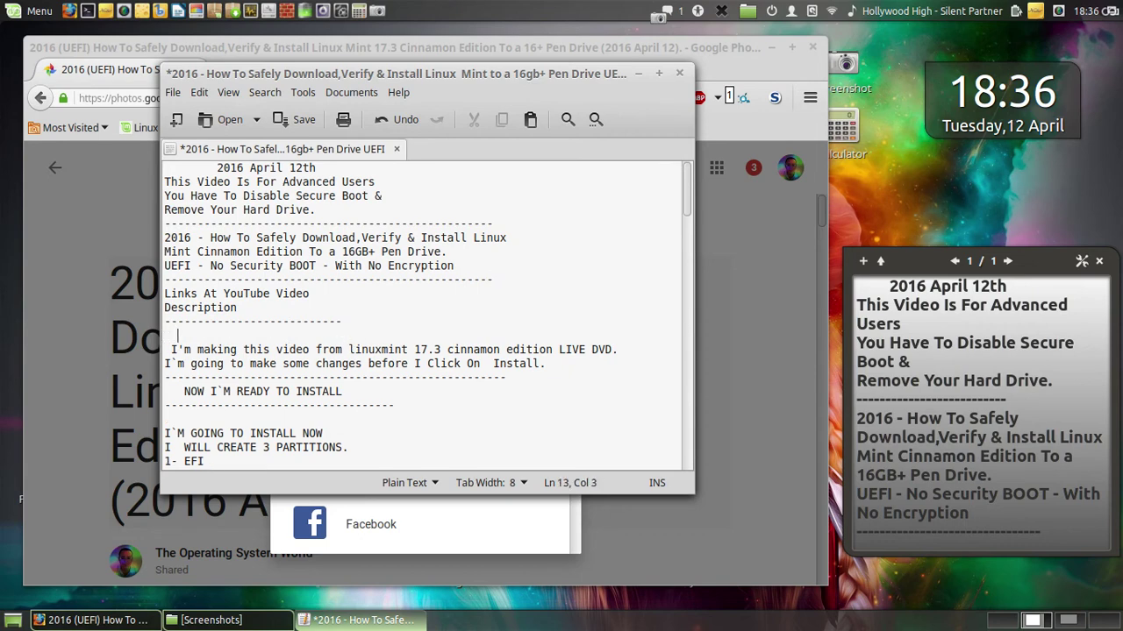
{"action": "type", "text": "oogle"}
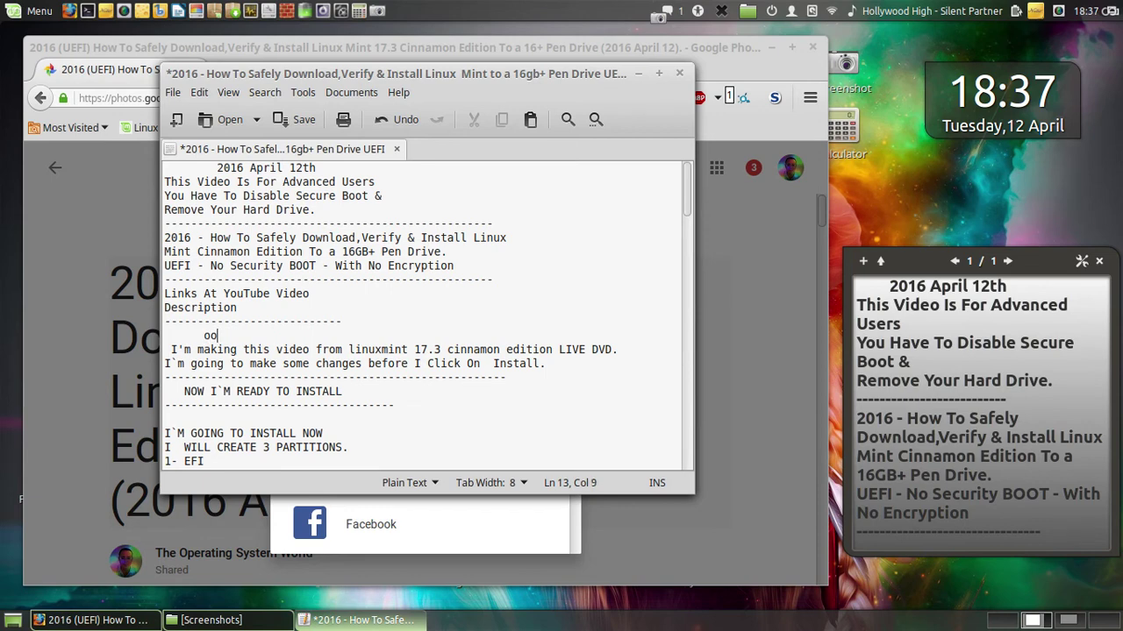
{"action": "key", "text": "BackSpace"}
{"action": "key", "text": "BackSpace"}
{"action": "key", "text": "BackSpace"}
{"action": "key", "text": "BackSpace"}
{"action": "key", "text": "BackSpace"}
{"action": "type", "text": "Google Photos"}
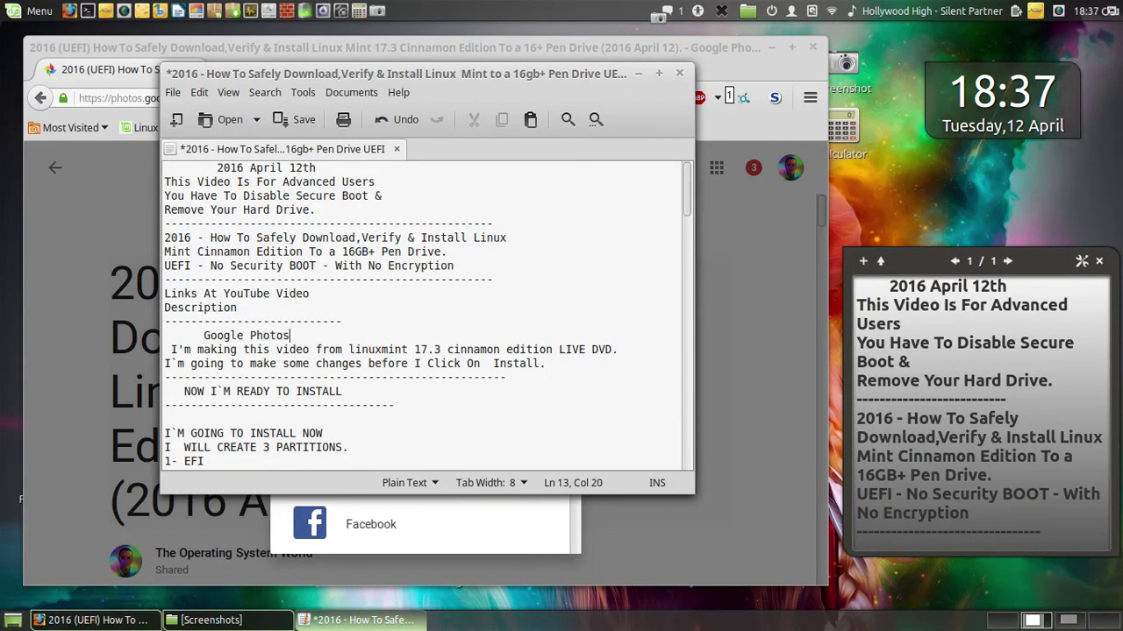
{"action": "type", "text": " URL:"}
{"action": "key", "text": "Return"}
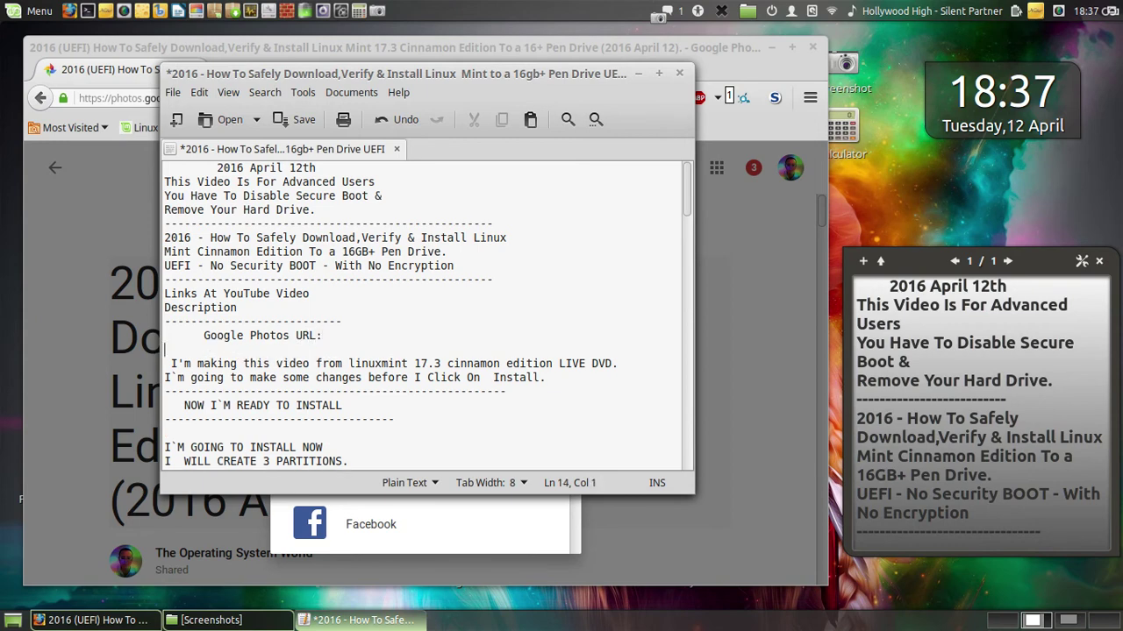
- Paste the album link under "Google Photos URL:" followed by a dashed separator line, and save the notes document
{"action": "key", "text": "ctrl+v"}
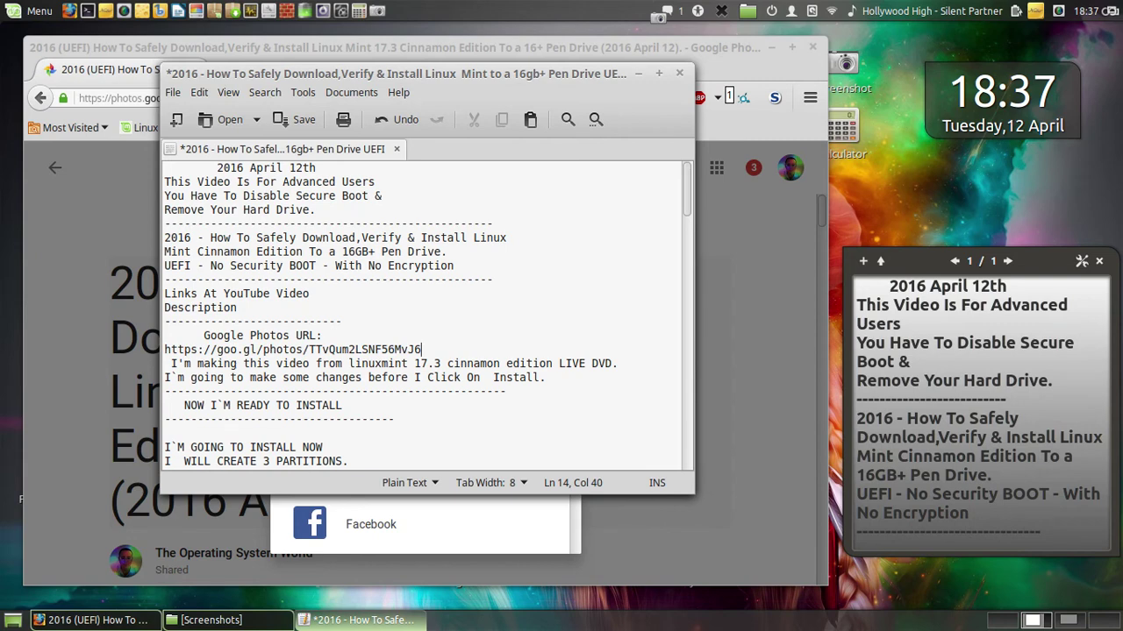
{"action": "key", "text": "Return"}
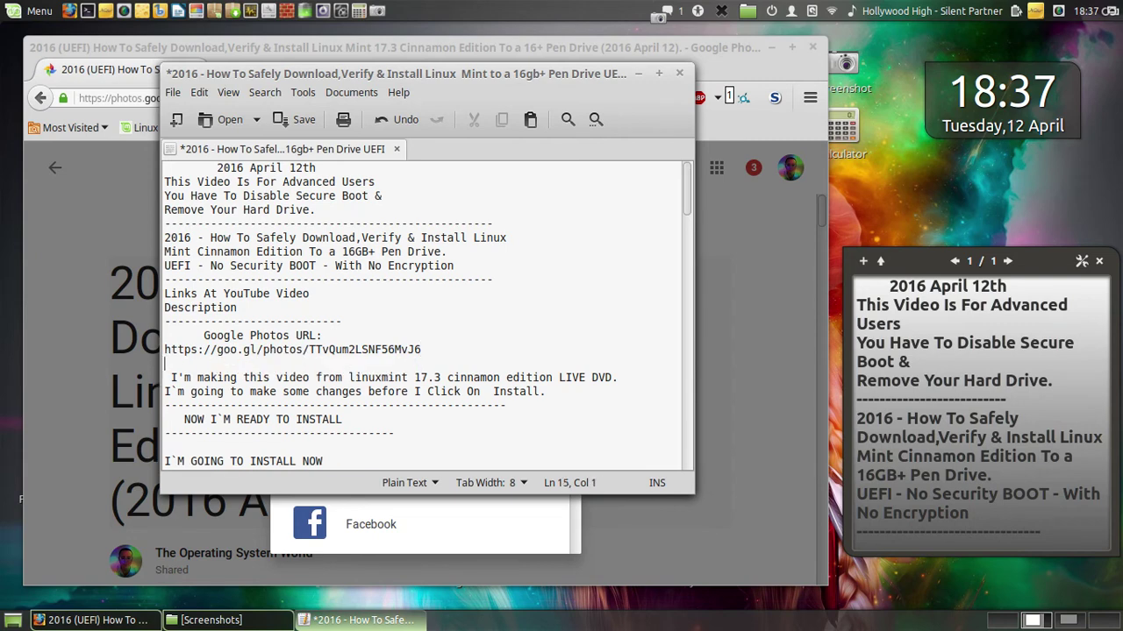
{"action": "type", "text": "---------------------------------------------"}
{"action": "left_click", "coordinate": [293, 120]}
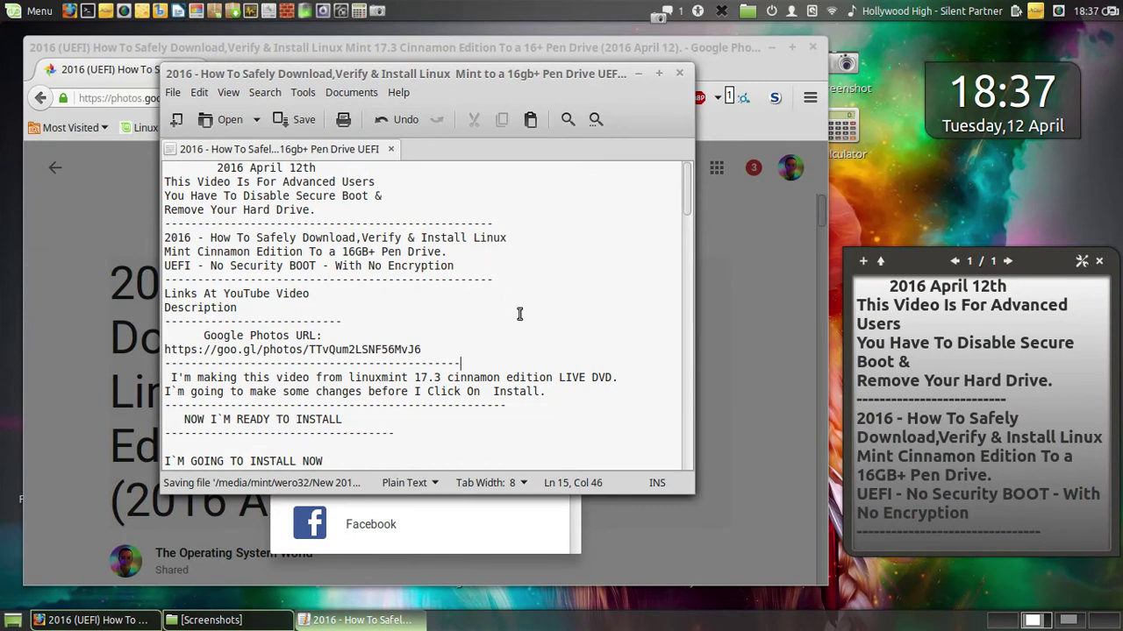
- Review the rest of the notes down to the last line, and return to the album's sharing options
{"action": "scroll", "coordinate": [624, 320], "scroll_direction": "down", "scroll_amount": 3}
{"action": "scroll", "coordinate": [624, 319], "scroll_direction": "down", "scroll_amount": 6}
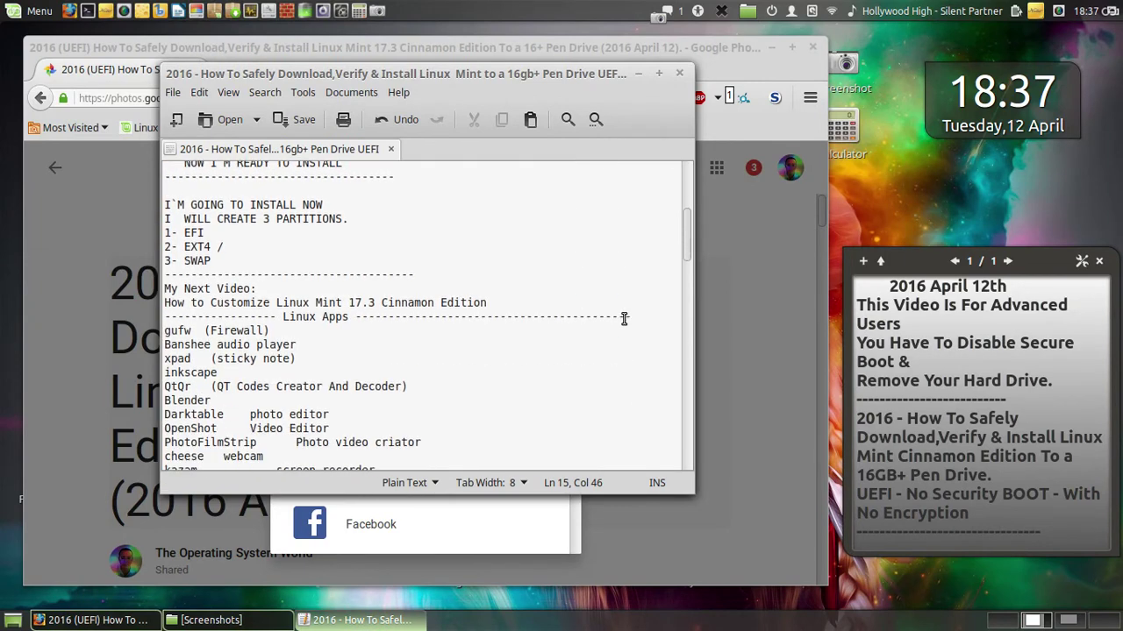
{"action": "scroll", "coordinate": [623, 319], "scroll_direction": "down", "scroll_amount": 12}
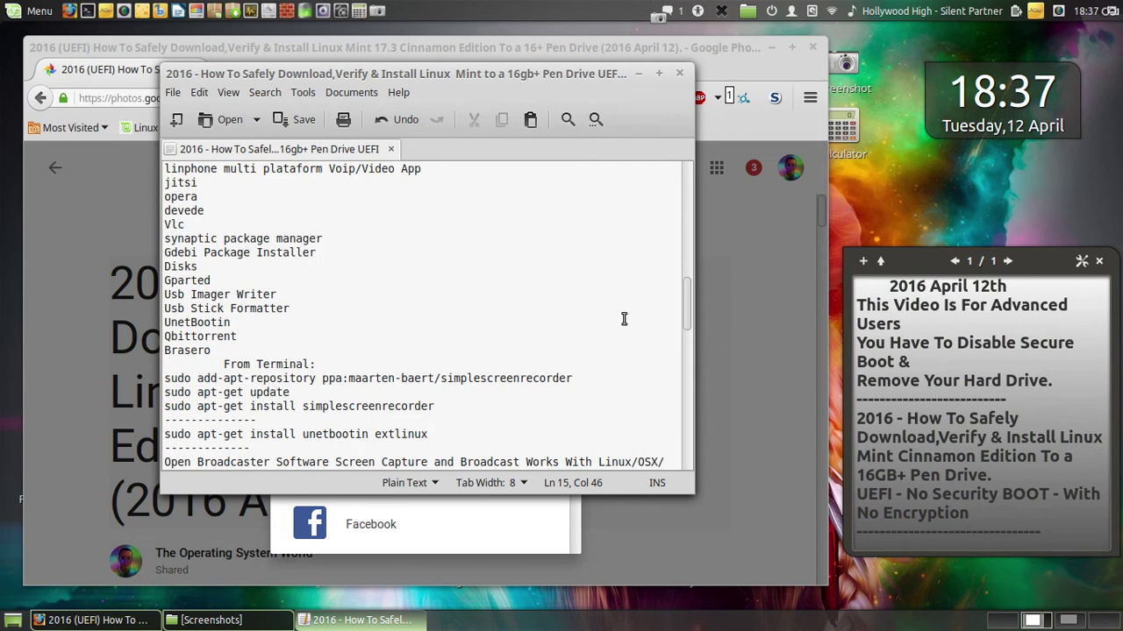
{"action": "scroll", "coordinate": [623, 319], "scroll_direction": "down", "scroll_amount": 5}
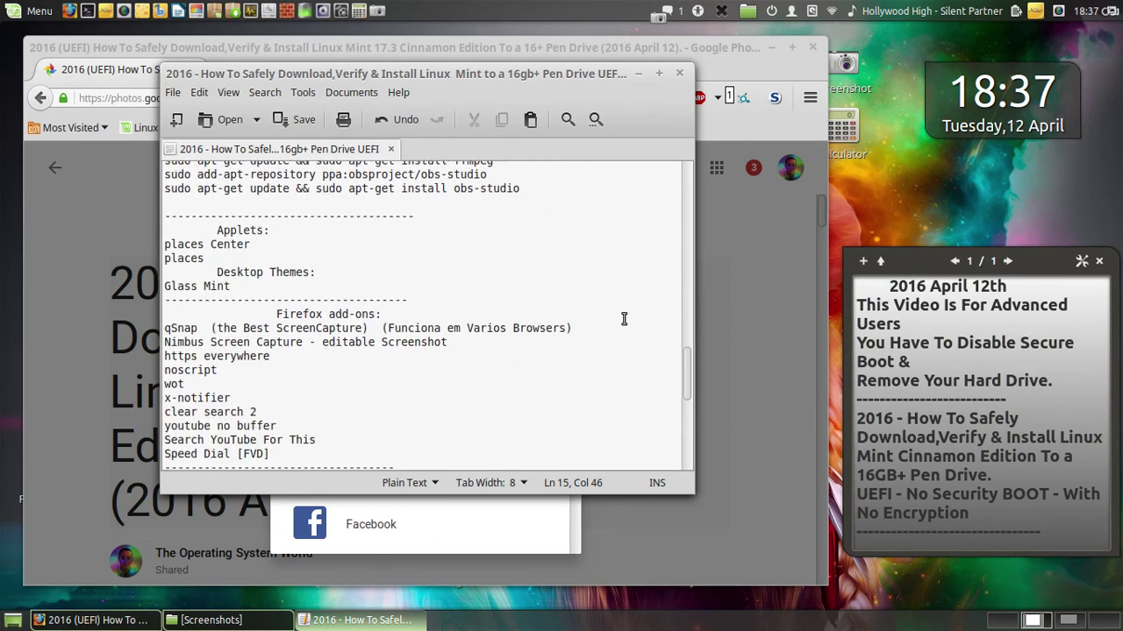
{"action": "scroll", "coordinate": [623, 319], "scroll_direction": "down", "scroll_amount": 7}
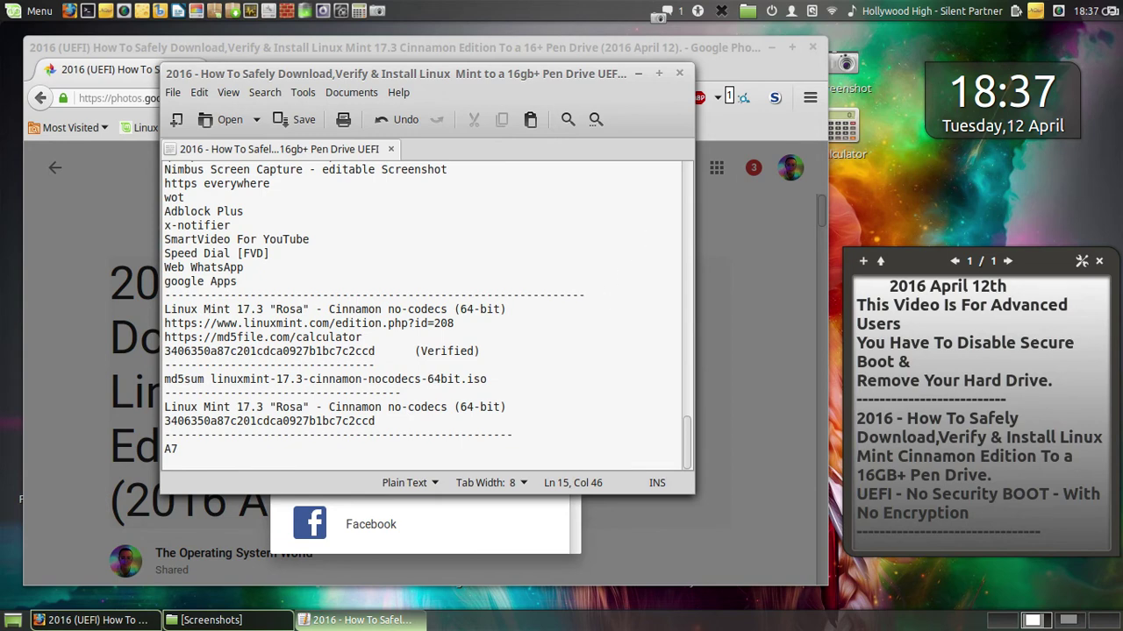
{"action": "left_click", "coordinate": [639, 73]}
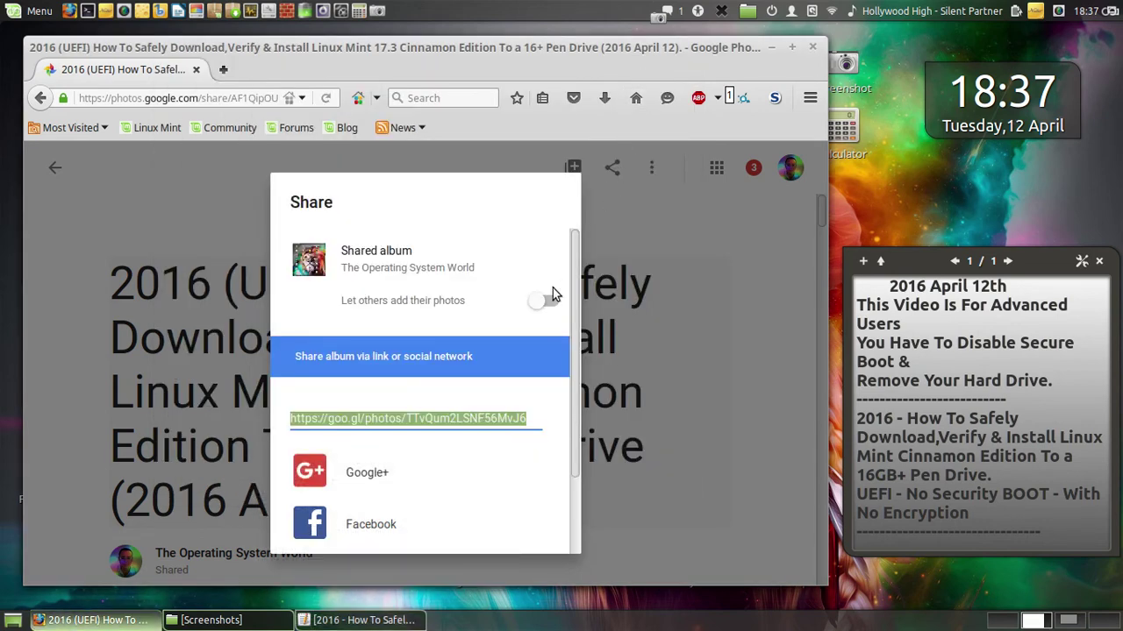
{"action": "scroll", "coordinate": [534, 340], "scroll_direction": "down", "scroll_amount": 2}
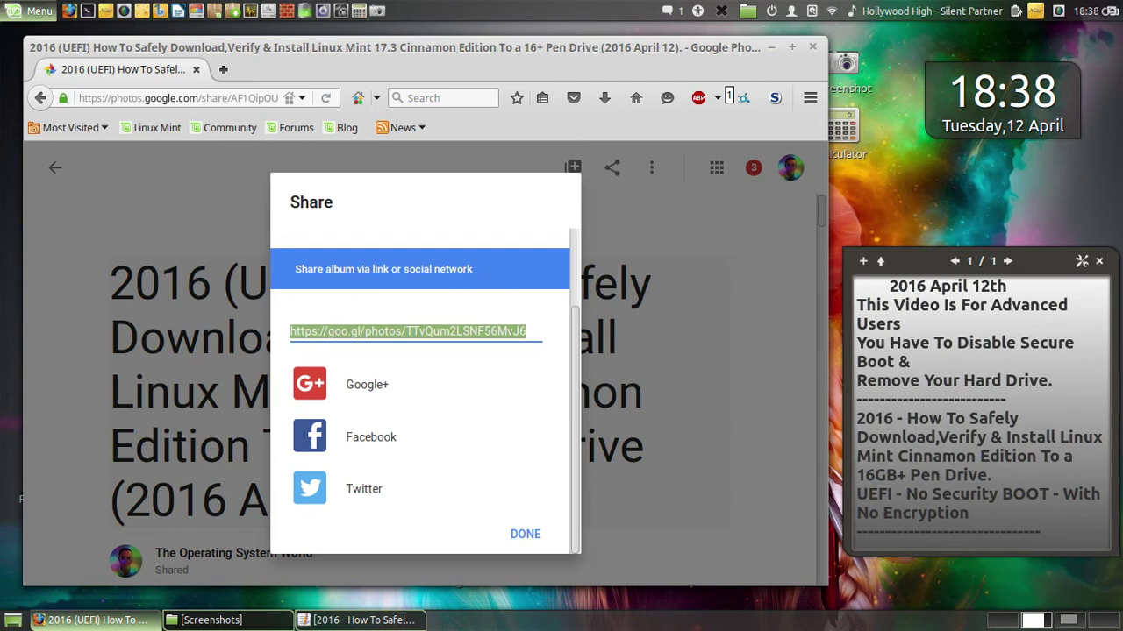
- Open Software Manager and search its packages for "kazam"
{"action": "mouse_move", "coordinate": [1, 0]}
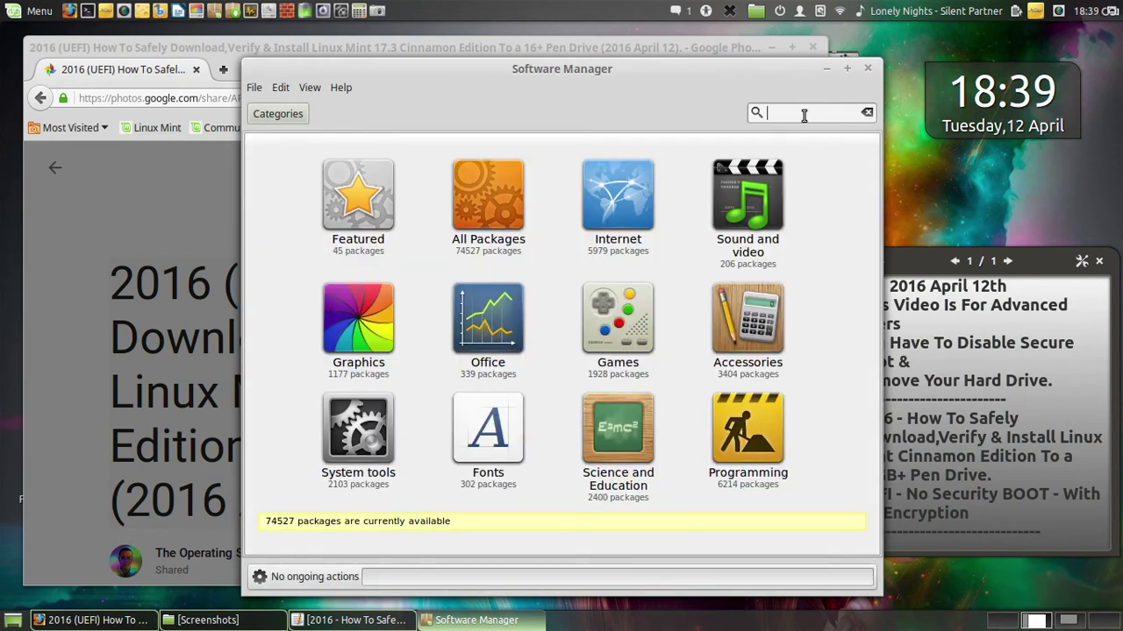
{"action": "type", "text": "kazam"}
{"action": "key", "text": "Return"}
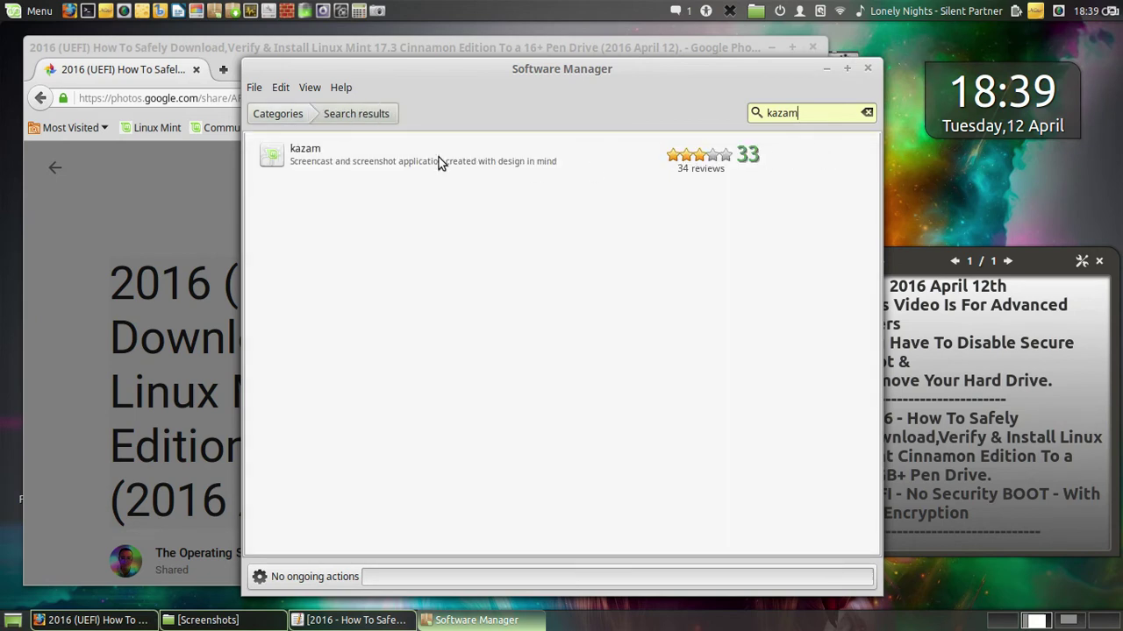
- Open the kazam package details and install the package
{"action": "left_click", "coordinate": [360, 163]}
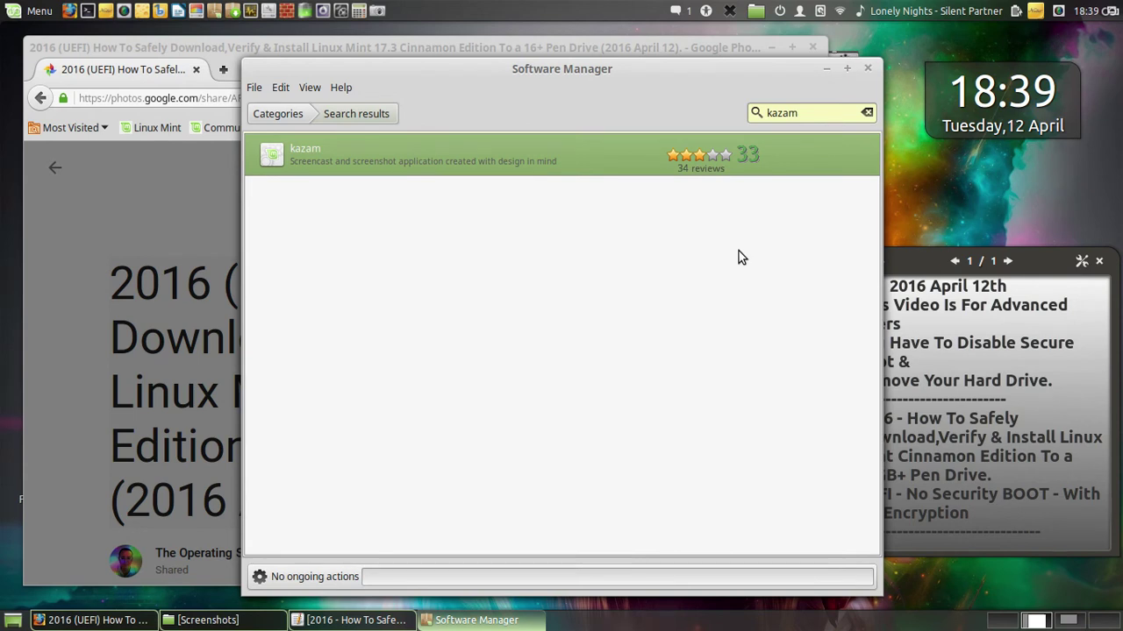
{"action": "key", "text": "Return"}
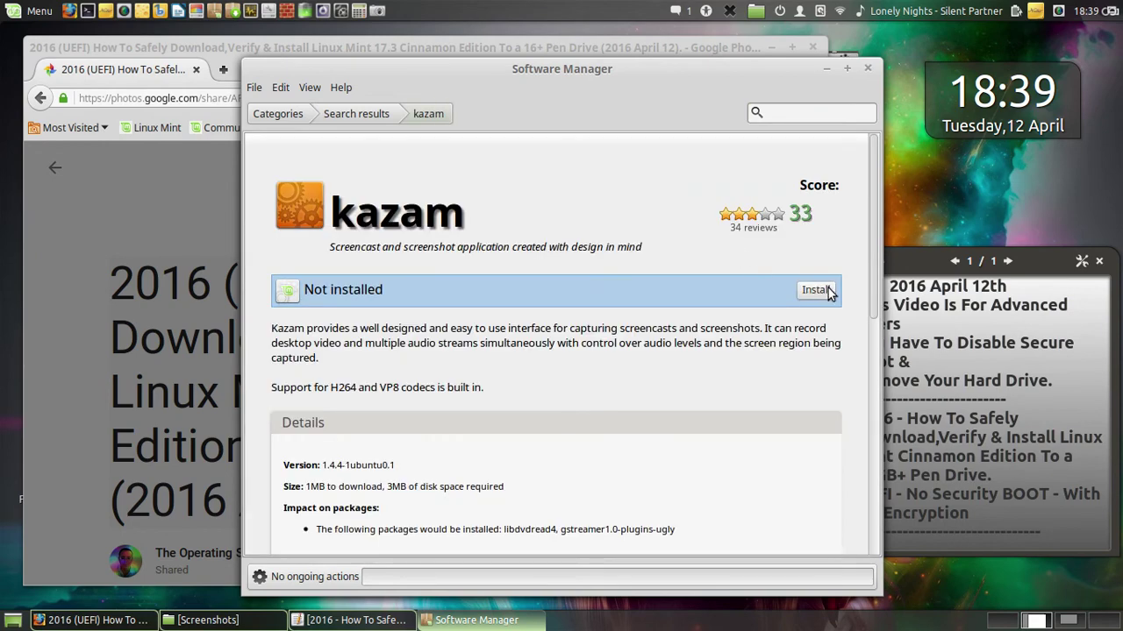
{"action": "left_click", "coordinate": [826, 292]}
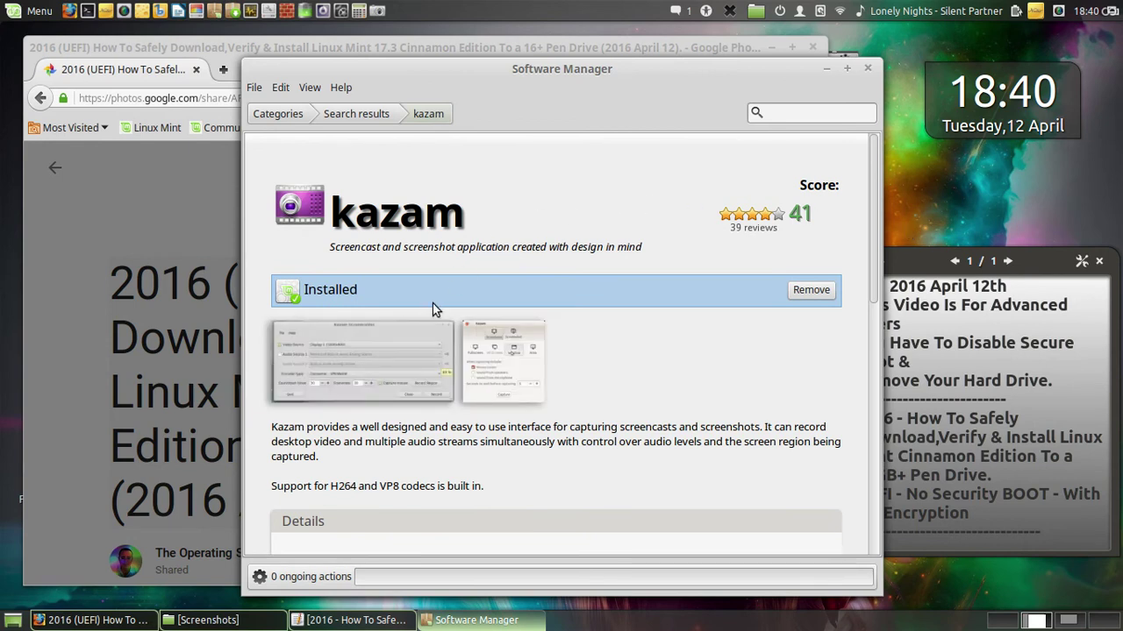
- View both kazam preview screenshots at full size, and close Software Manager
{"action": "left_click", "coordinate": [424, 348]}
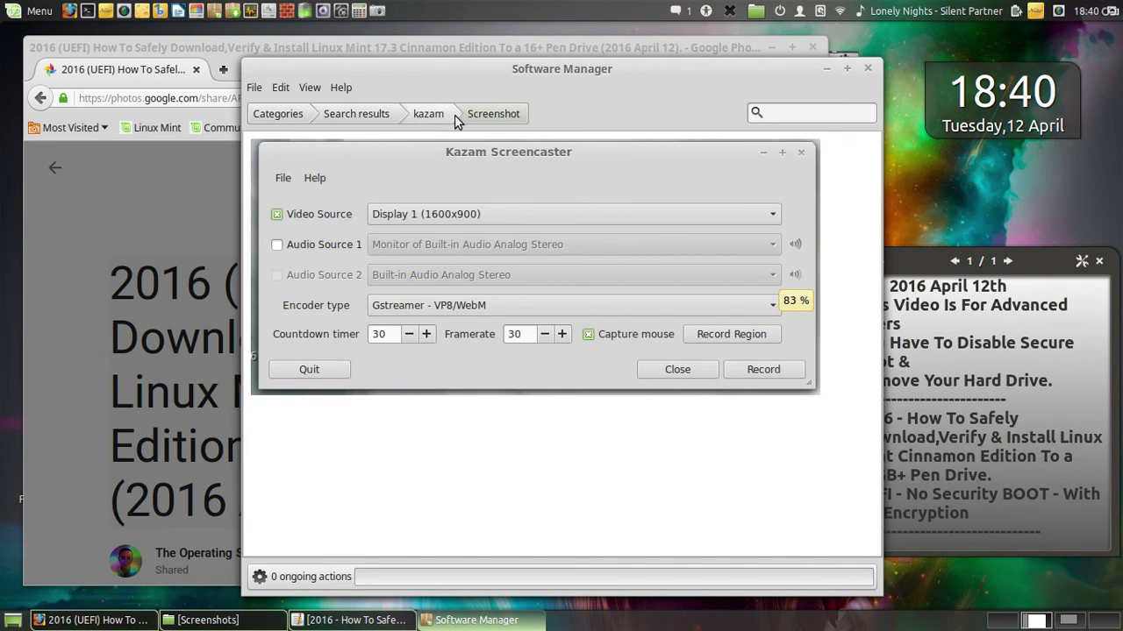
{"action": "left_click", "coordinate": [432, 114]}
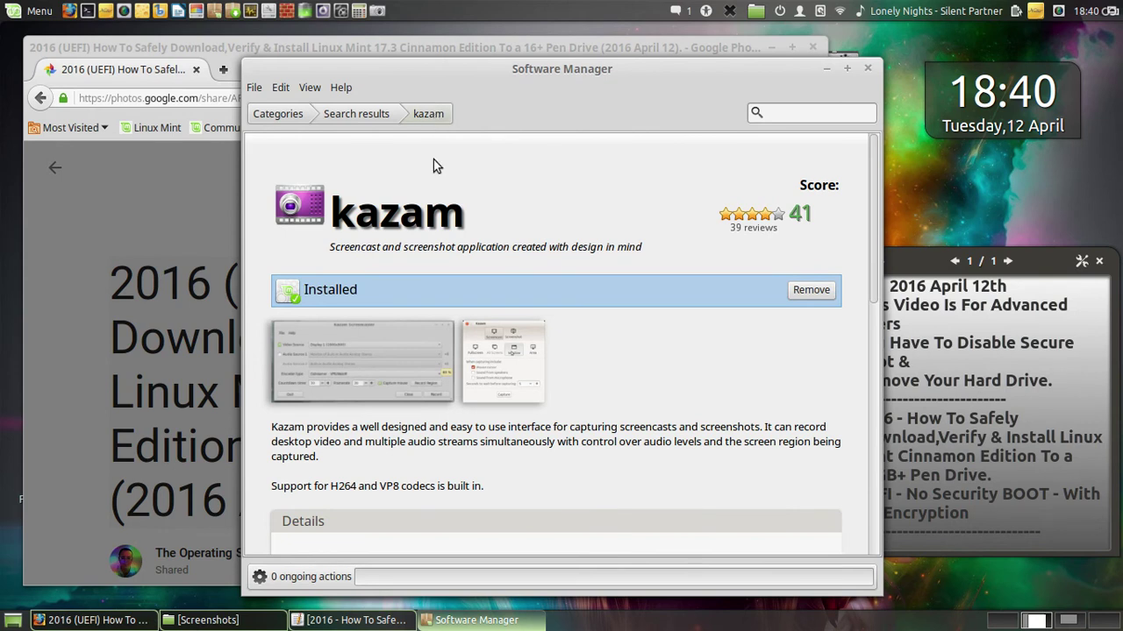
{"action": "left_click", "coordinate": [506, 377]}
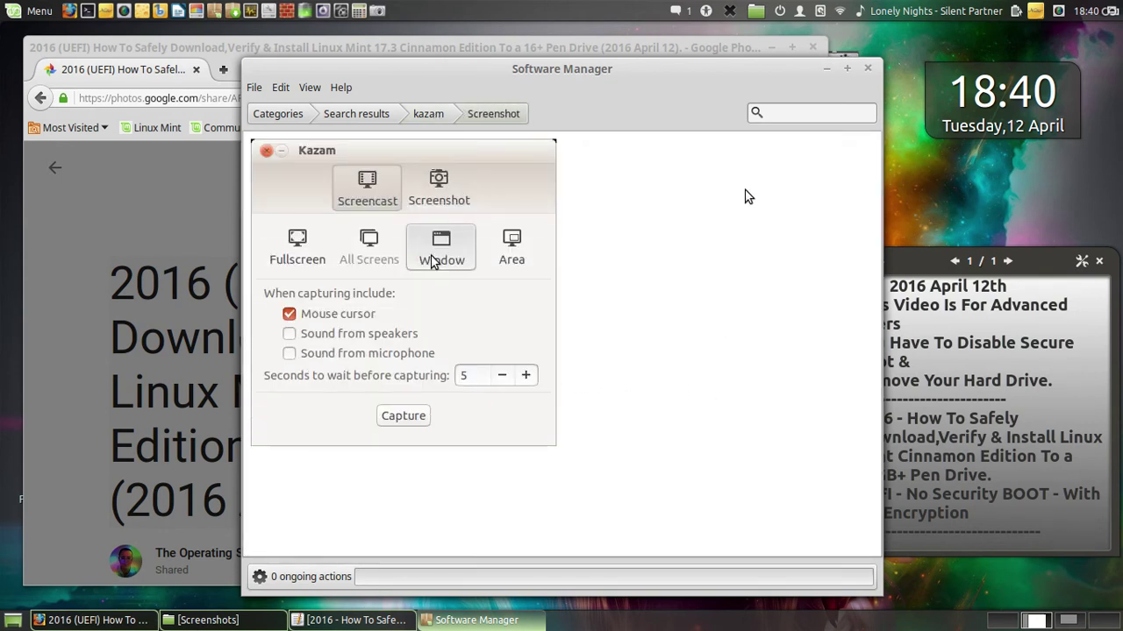
{"action": "left_click", "coordinate": [868, 69]}
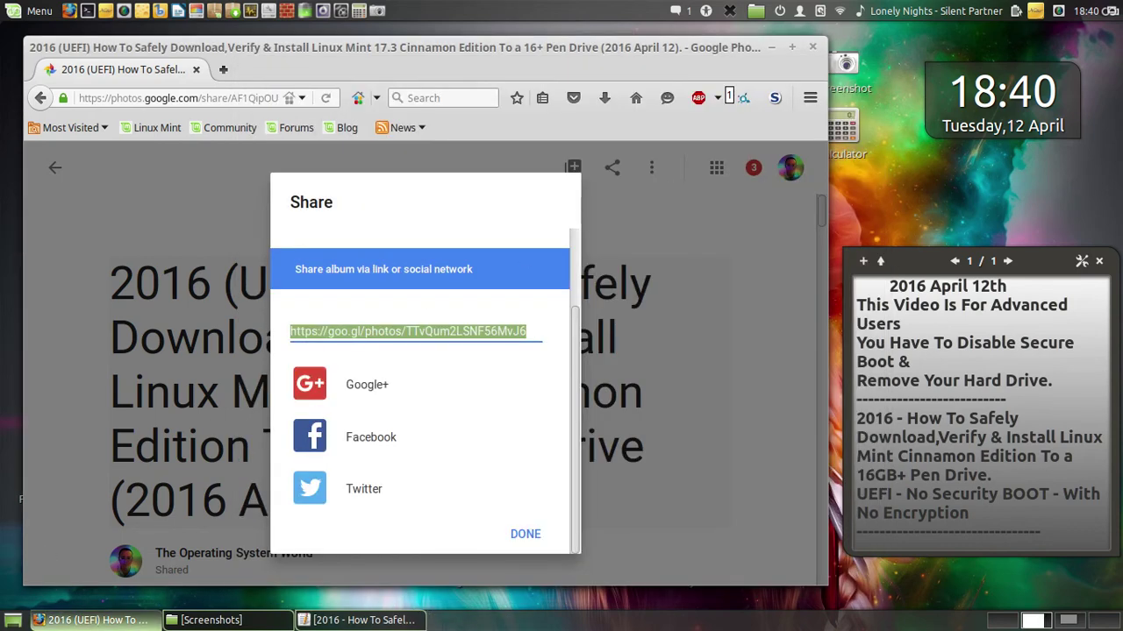
- Show the desktop, find Kazam among the Sound & Video applications, and add its launcher to the panel
{"action": "left_click", "coordinate": [12, 620]}
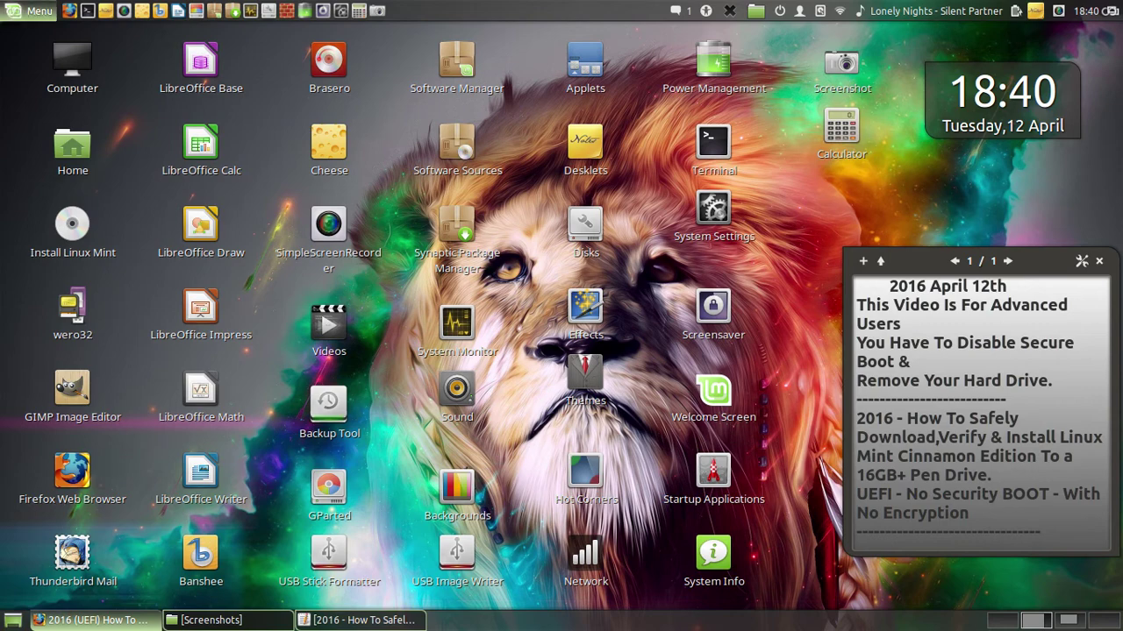
{"action": "left_click", "coordinate": [35, 10]}
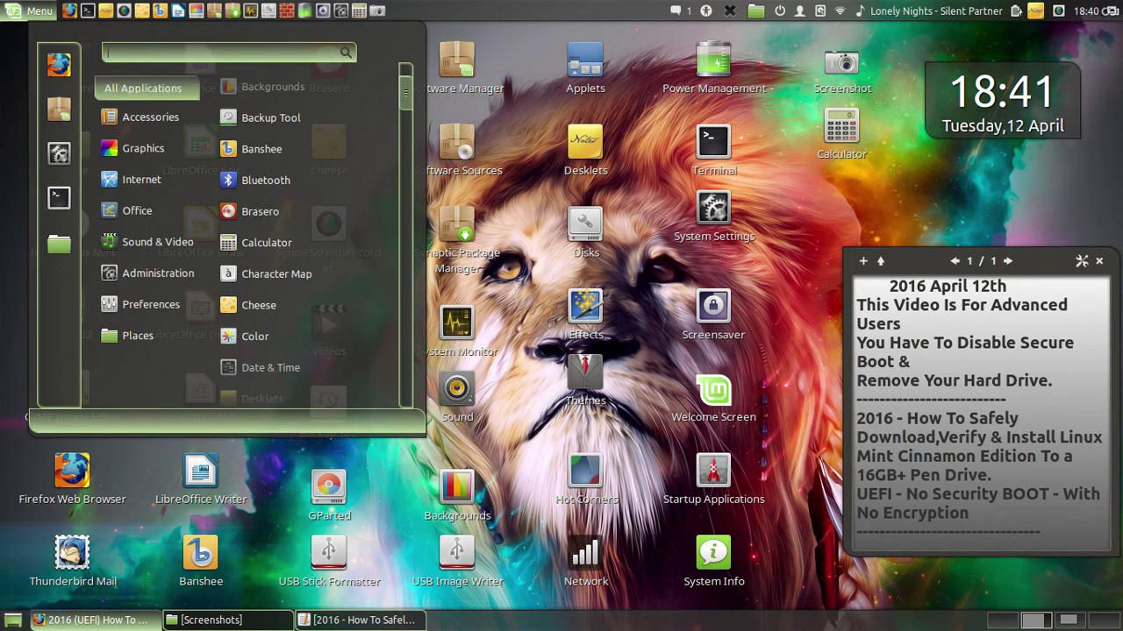
{"action": "key", "text": "super"}
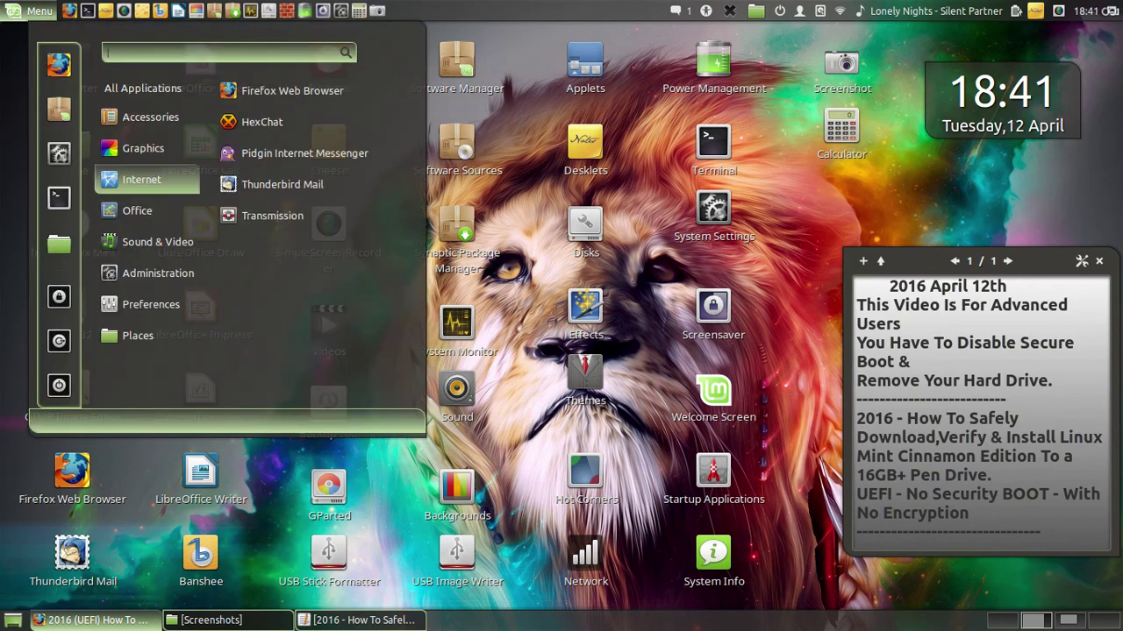
{"action": "key", "text": "Down"}
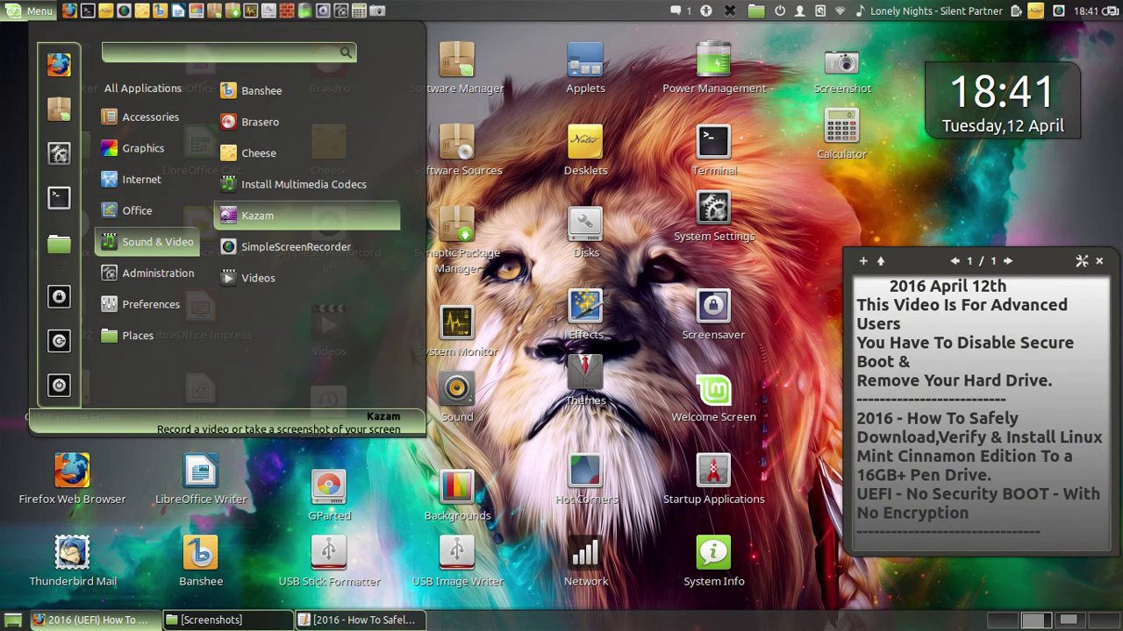
{"action": "key", "text": "Menu"}
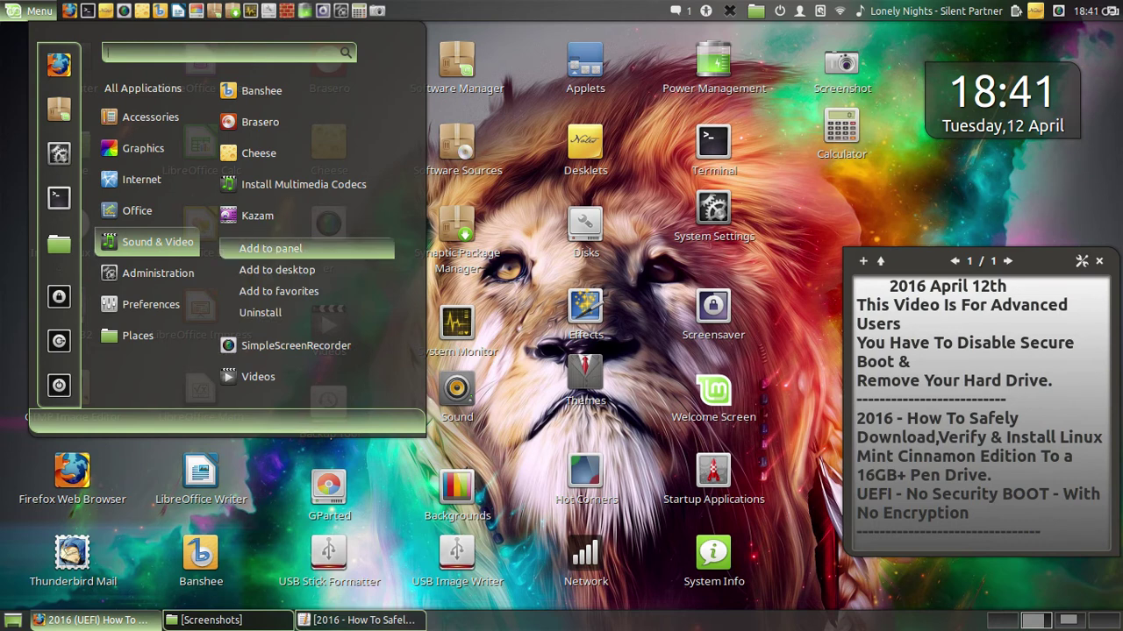
{"action": "key", "text": "Return"}
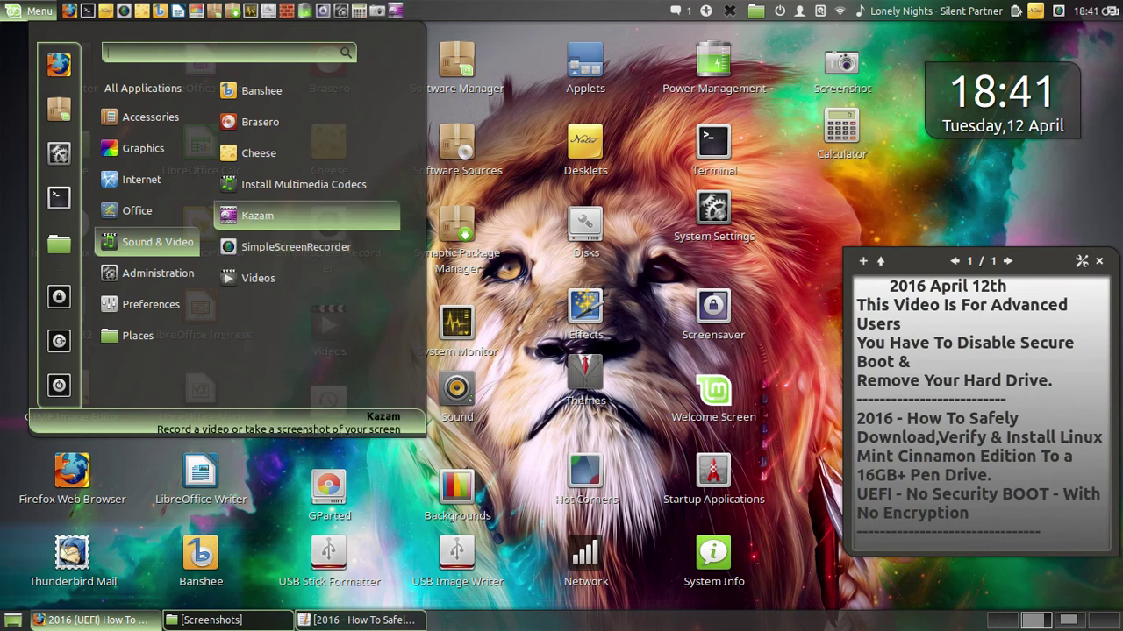
- Add the Kazam launcher to the desktop
{"action": "key", "text": "Menu"}
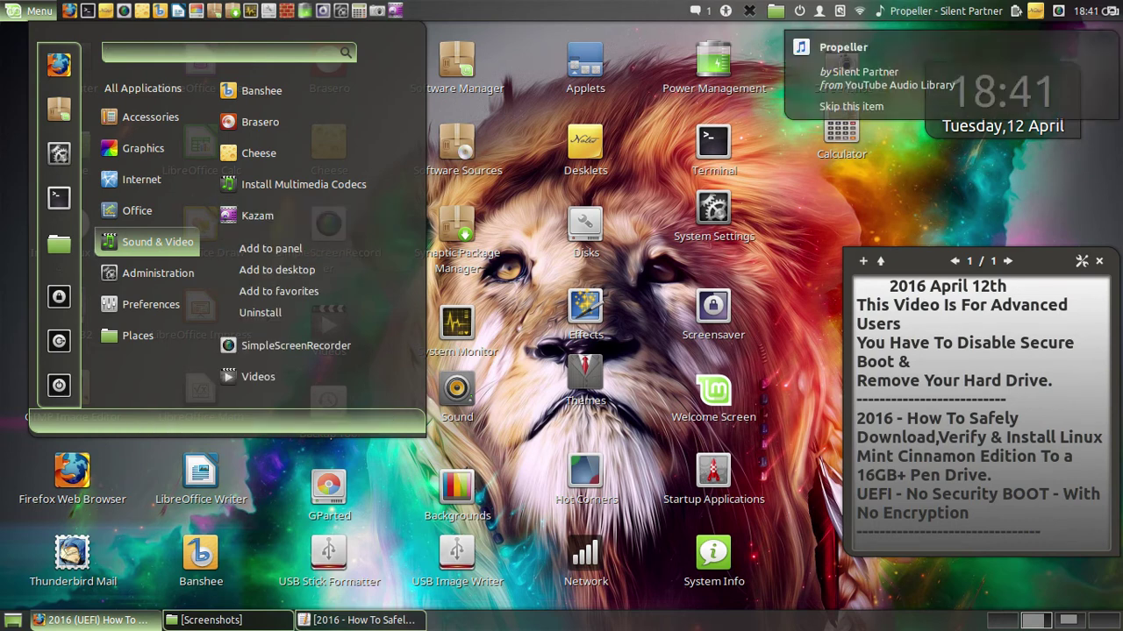
{"action": "key", "text": "Down"}
{"action": "key", "text": "Down"}
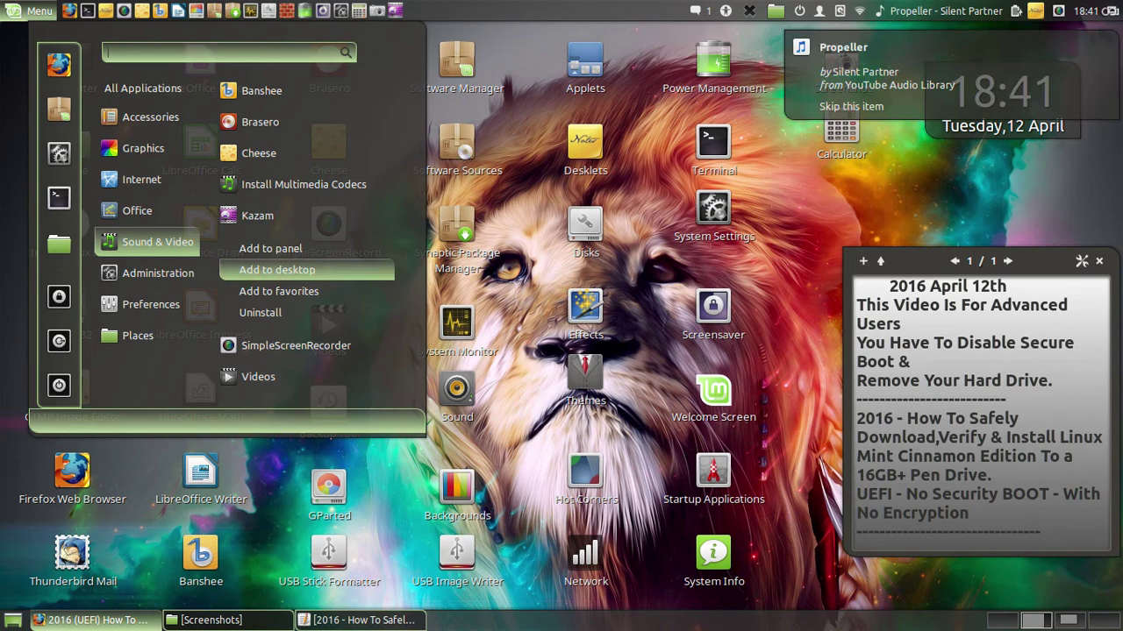
{"action": "key", "text": "Return"}
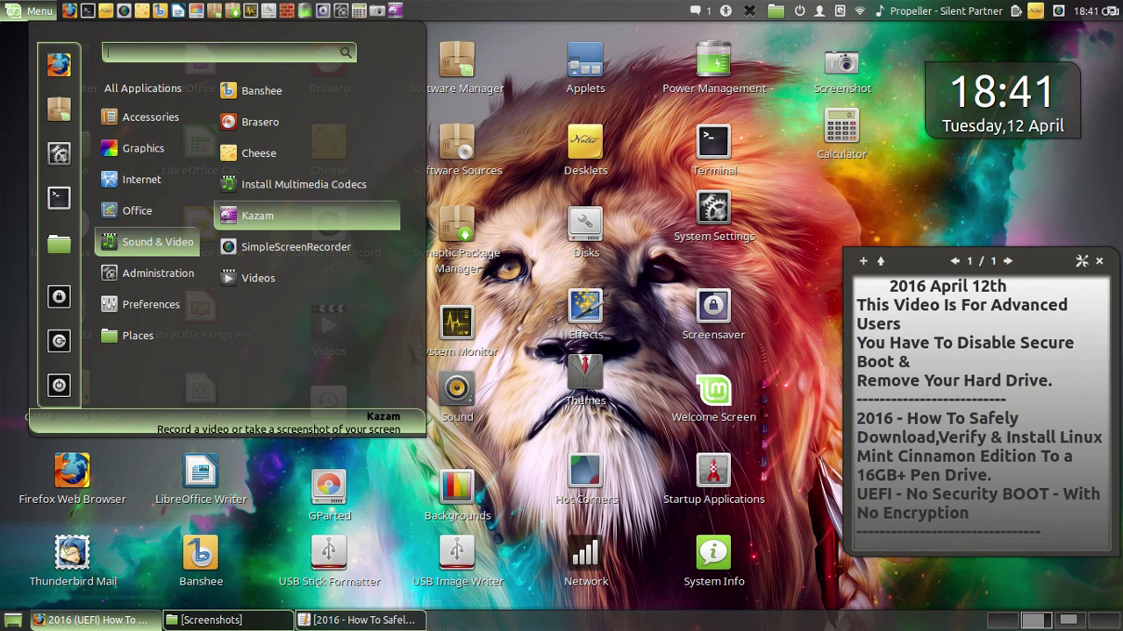
- Add Kazam to the application favorites and close the application menu
{"action": "key", "text": "Menu"}
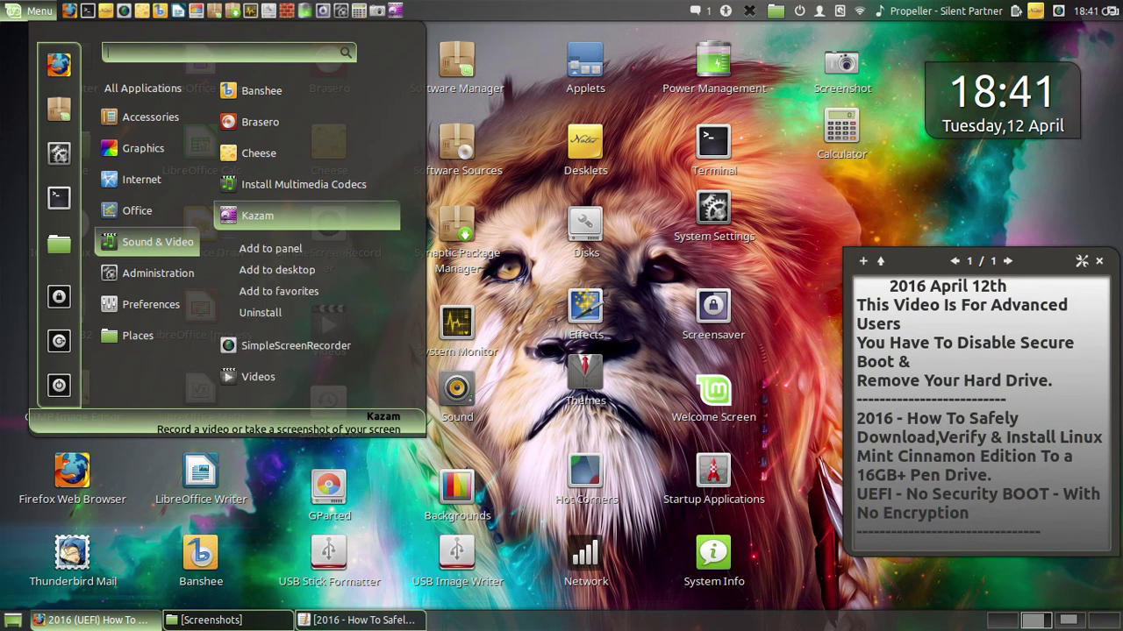
{"action": "key", "text": "Down"}
{"action": "key", "text": "Down"}
{"action": "key", "text": "Down"}
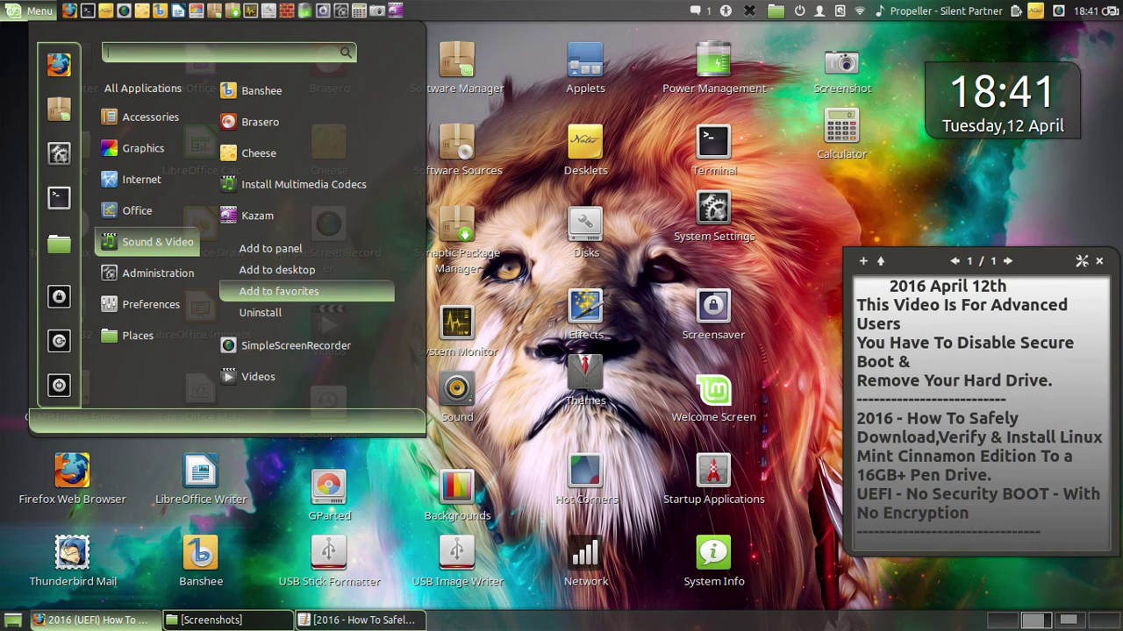
{"action": "key", "text": "Return"}
{"action": "key", "text": "Left"}
{"action": "key", "text": "Down"}
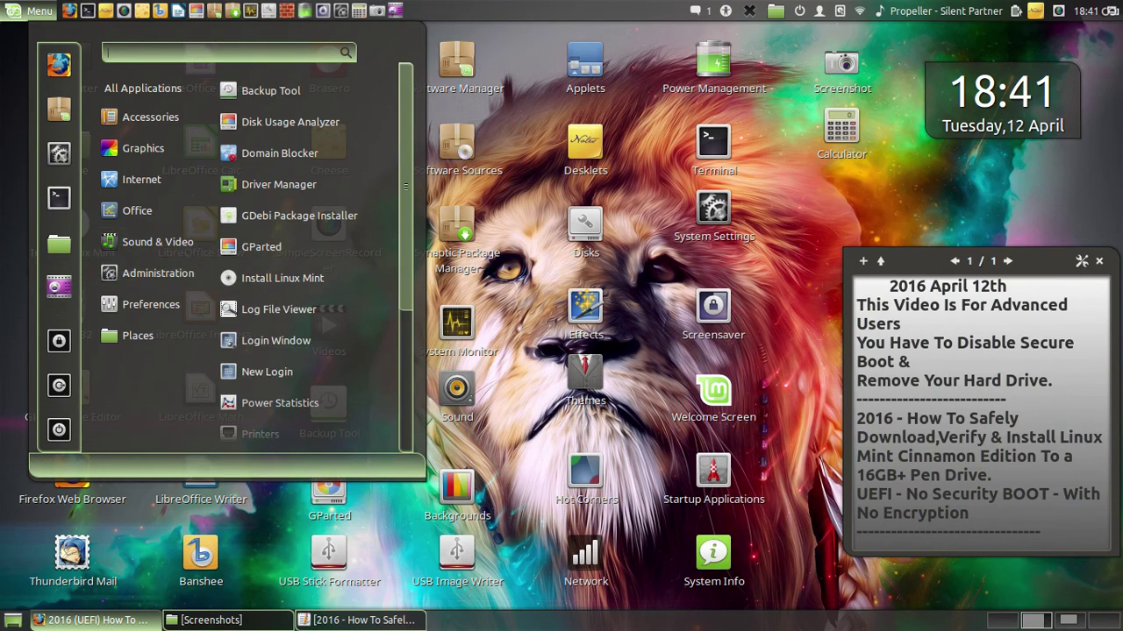
{"action": "key", "text": "Escape"}
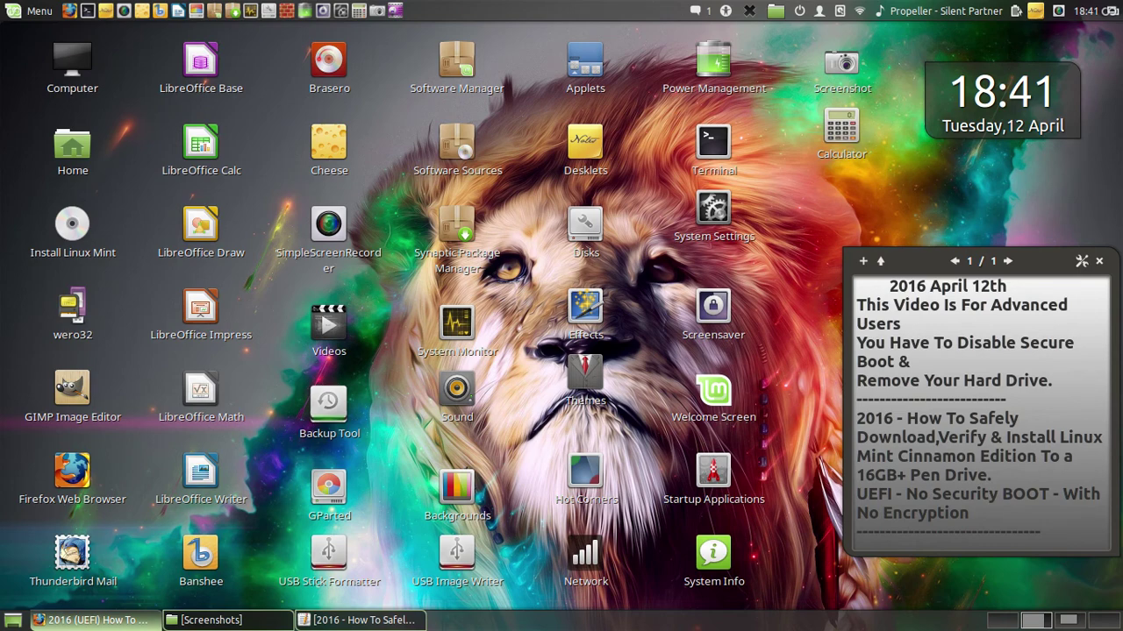
- Try again to add Kazam from the Sound & Video applications to the desktop
{"action": "key", "text": "super"}
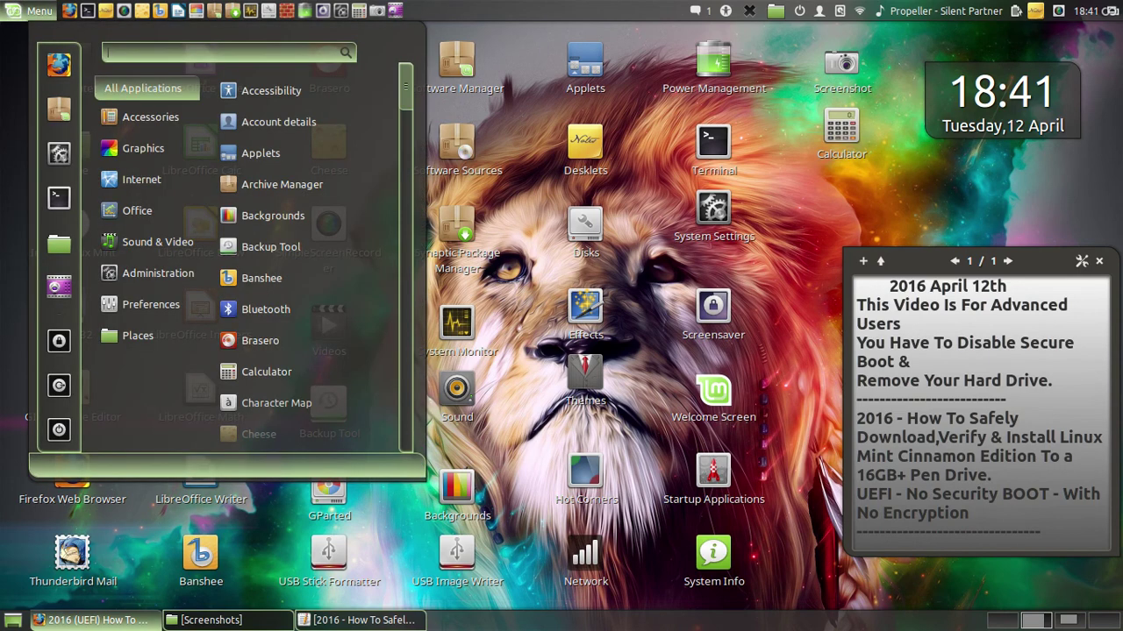
{"action": "mouse_move", "coordinate": [137, 211]}
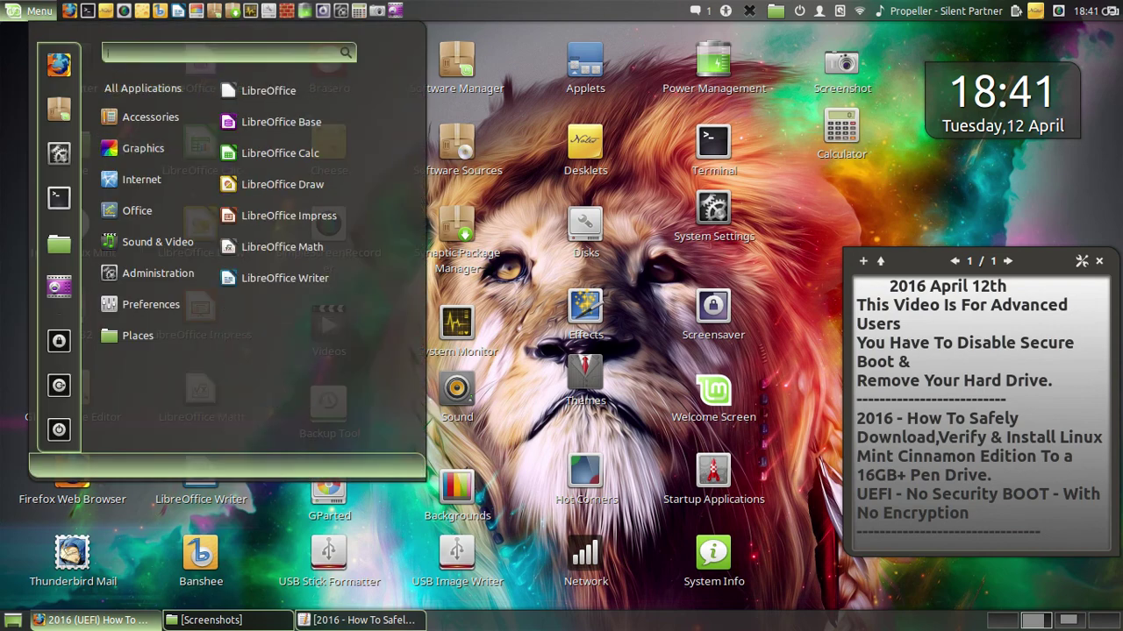
{"action": "mouse_move", "coordinate": [144, 242]}
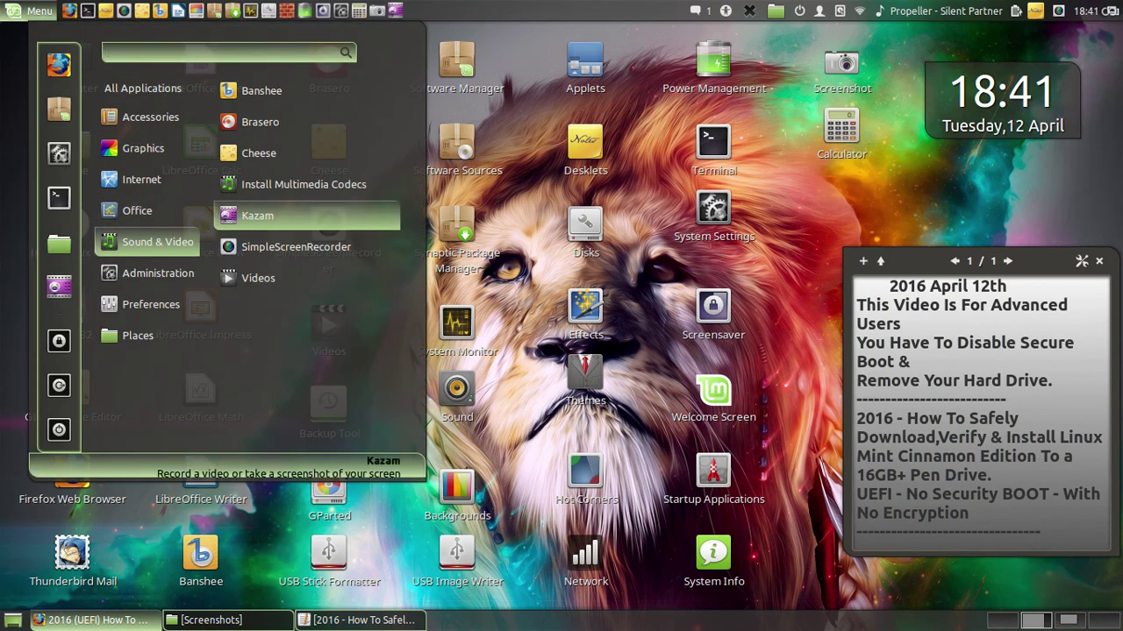
{"action": "right_click", "coordinate": [257, 215]}
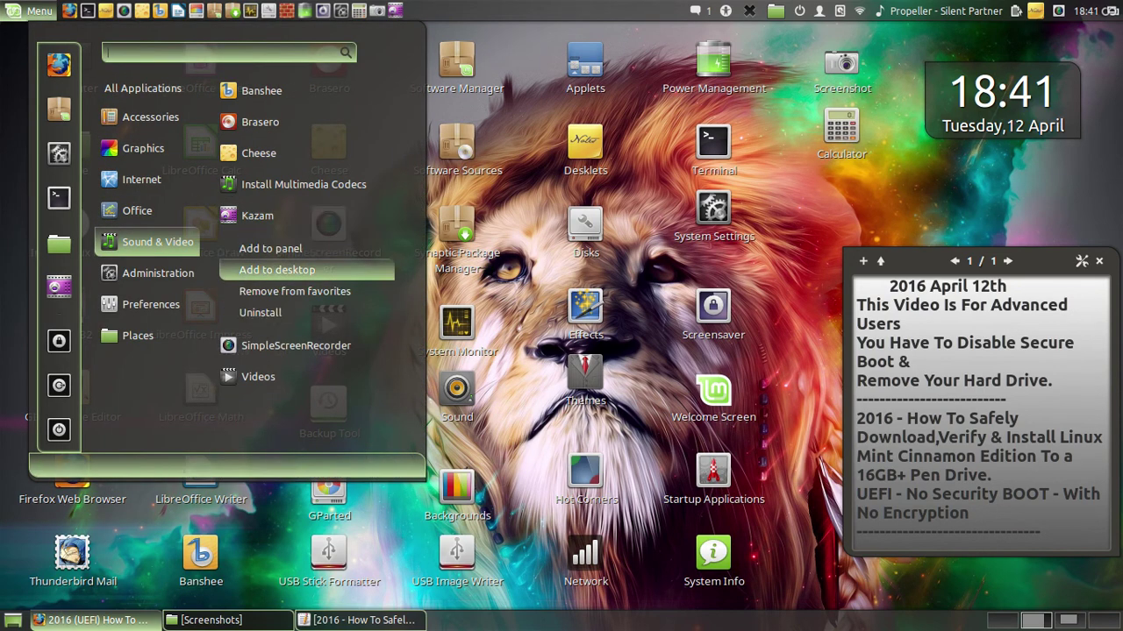
{"action": "key", "text": "Return"}
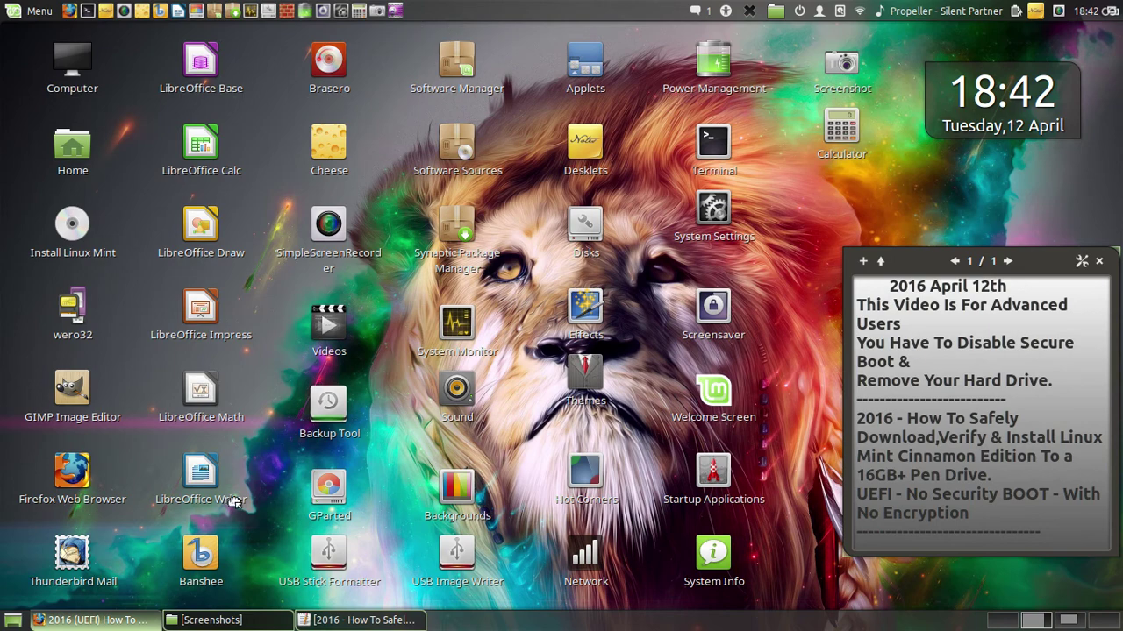
- Bring back the Google Photos album window and launch Kazam over it
{"action": "left_click", "coordinate": [120, 624]}
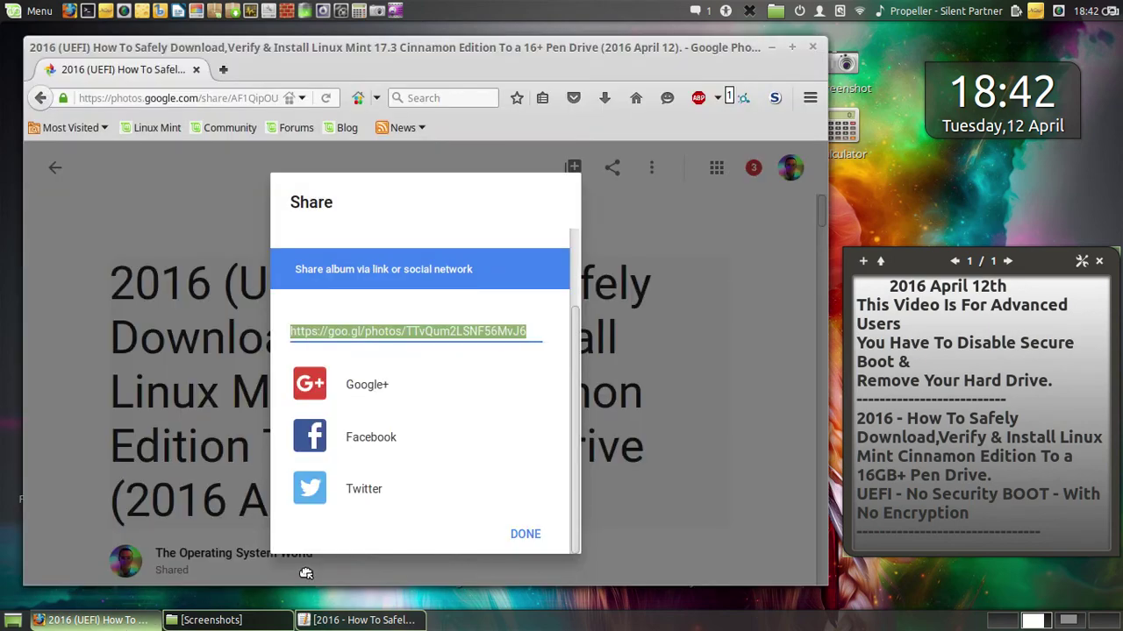
{"action": "left_click", "coordinate": [397, 10]}
{"action": "left_click", "coordinate": [306, 10]}
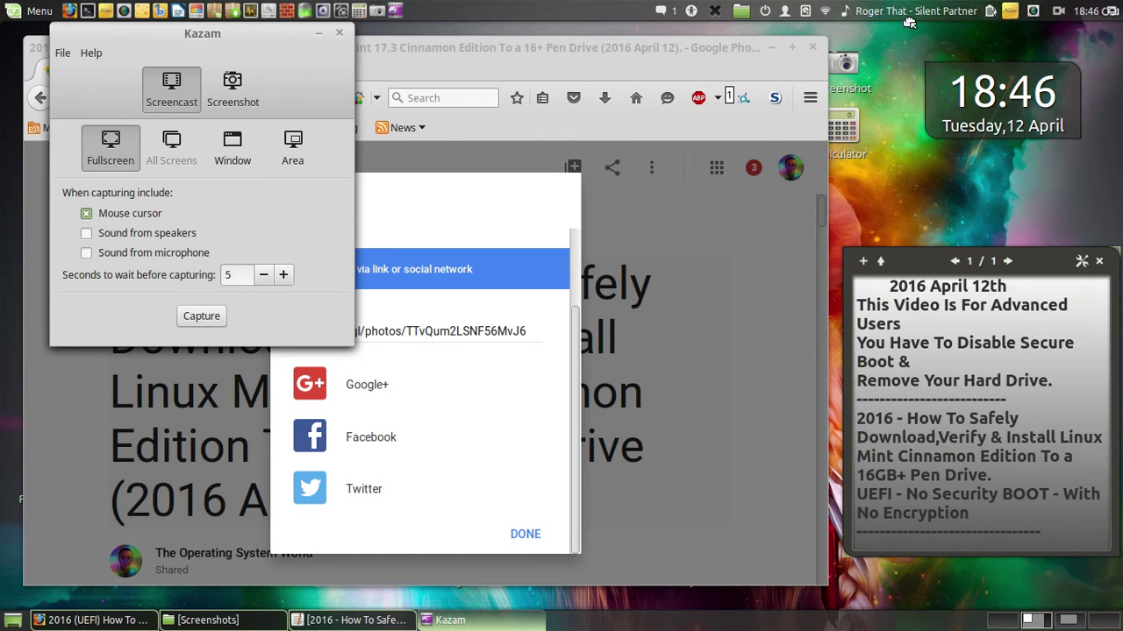
{"action": "left_click", "coordinate": [715, 11]}
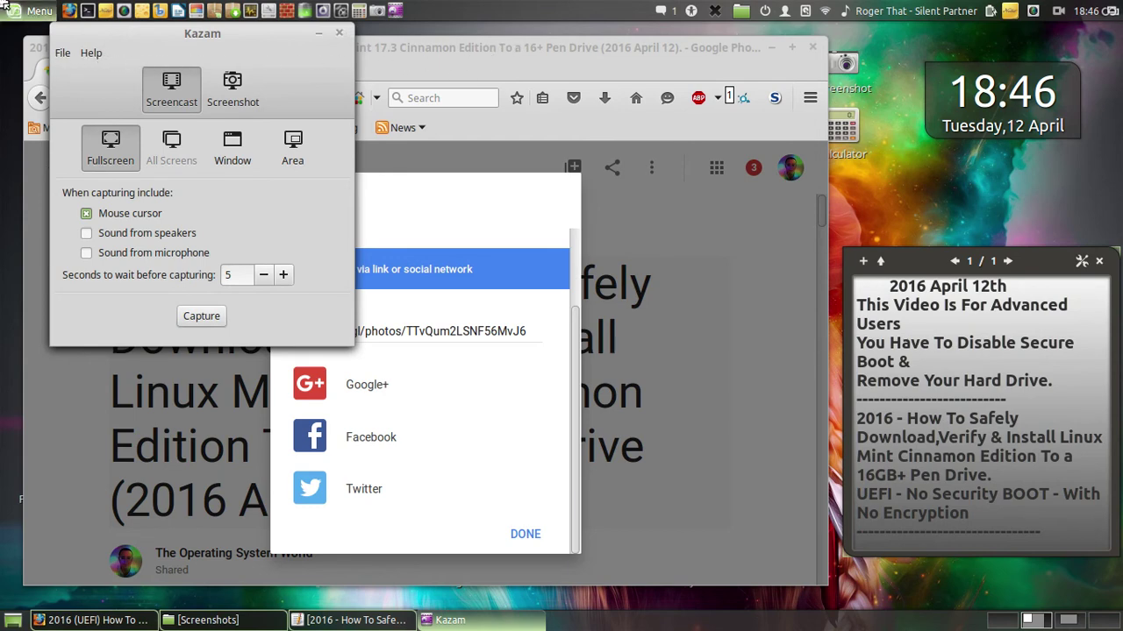
- Move the Kazam window from Workspace 2 to Workspace 4, switch there, and shift the window slightly
{"action": "mouse_move", "coordinate": [2, 3]}
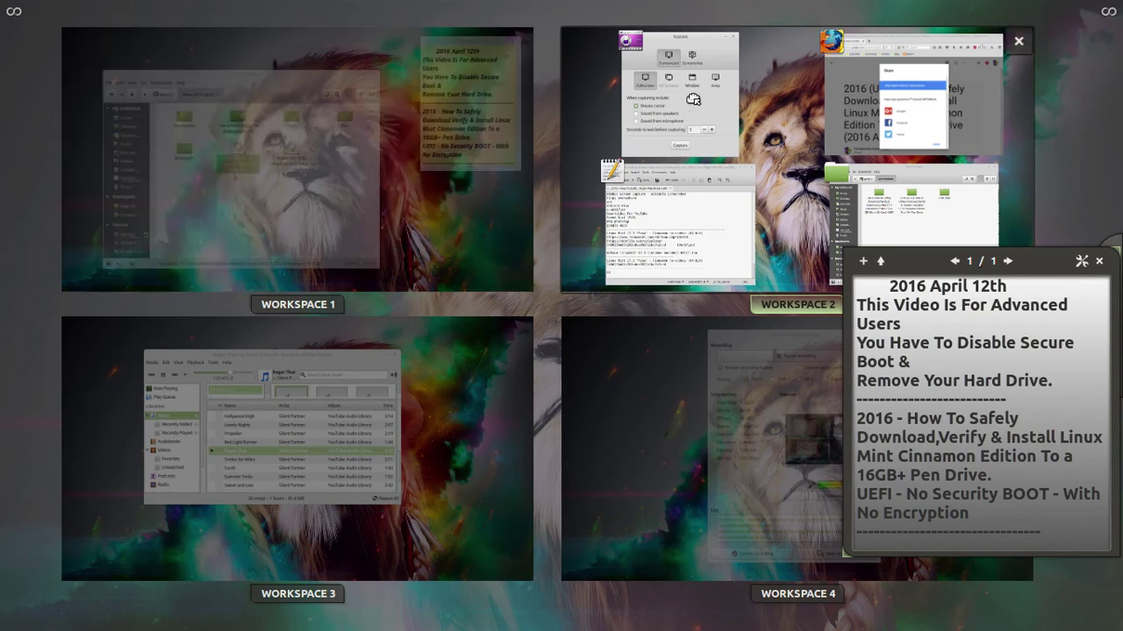
{"action": "left_click_drag", "start_coordinate": [672, 108], "coordinate": [600, 488]}
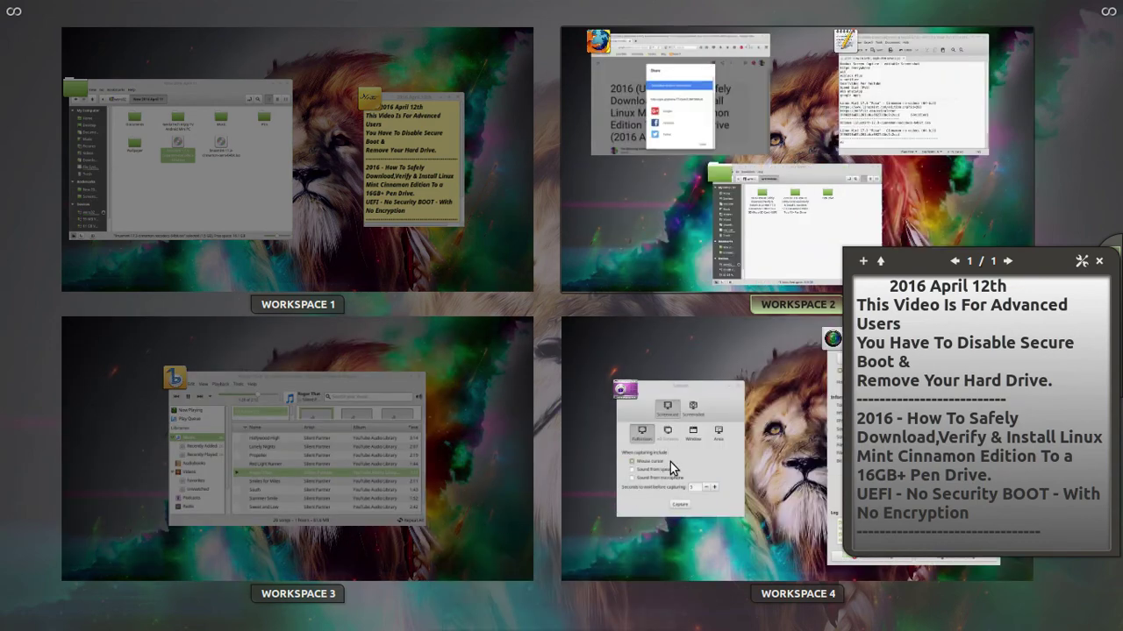
{"action": "left_click", "coordinate": [670, 462]}
{"action": "left_click_drag", "start_coordinate": [254, 49], "coordinate": [326, 125]}
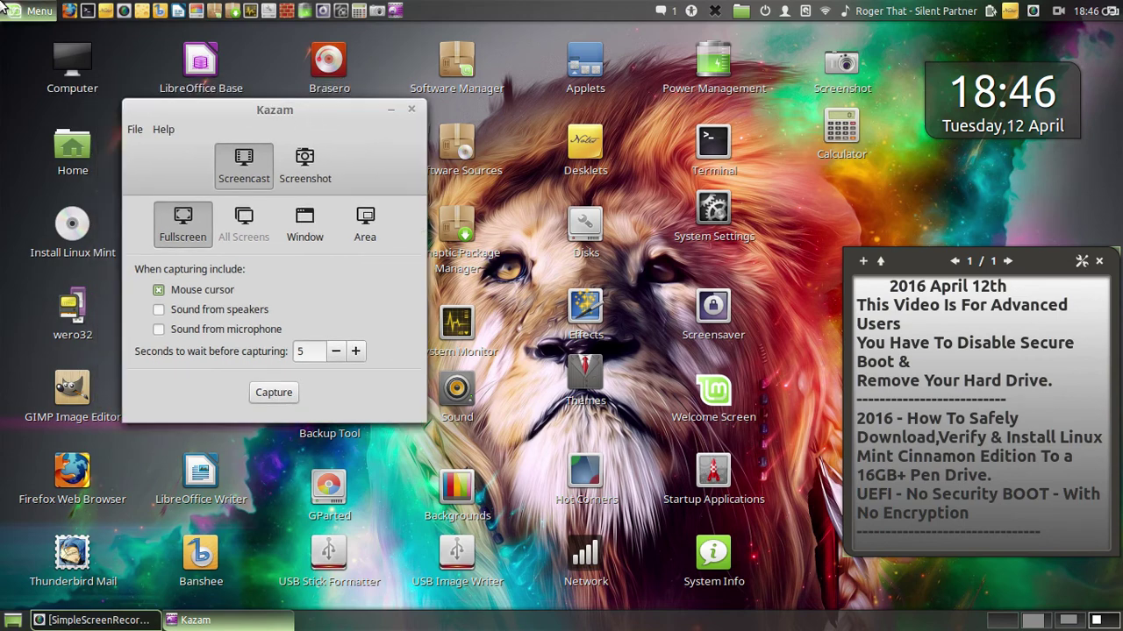
- Move the Kazam window from Workspace 4 back to Workspace 2 and switch to that workspace
{"action": "mouse_move", "coordinate": [1, 0]}
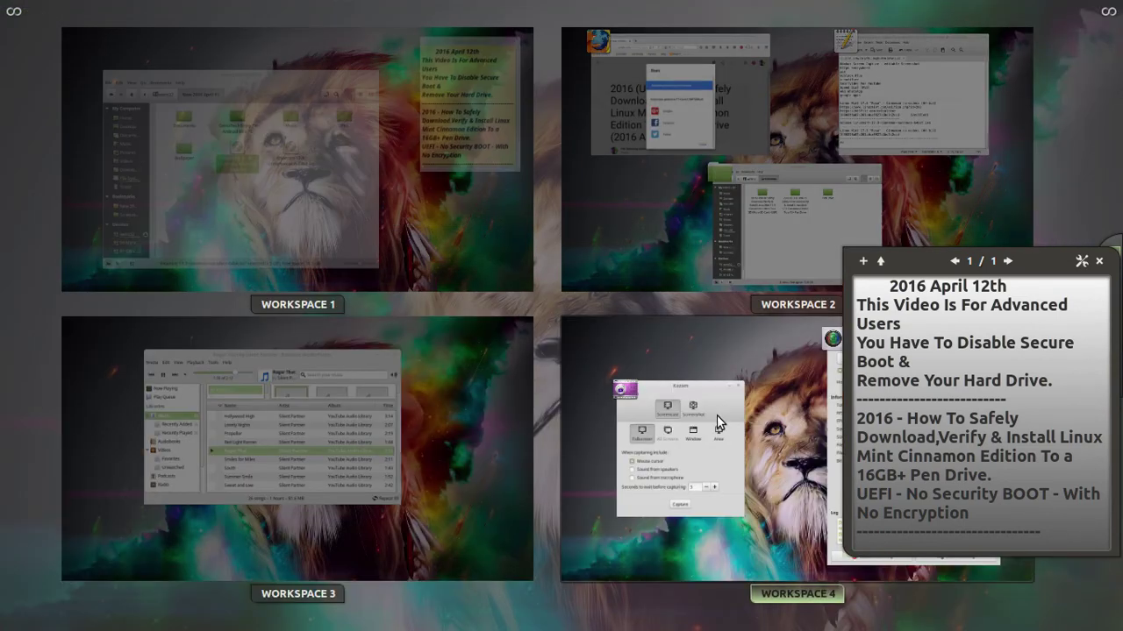
{"action": "left_click_drag", "start_coordinate": [717, 414], "coordinate": [919, 133]}
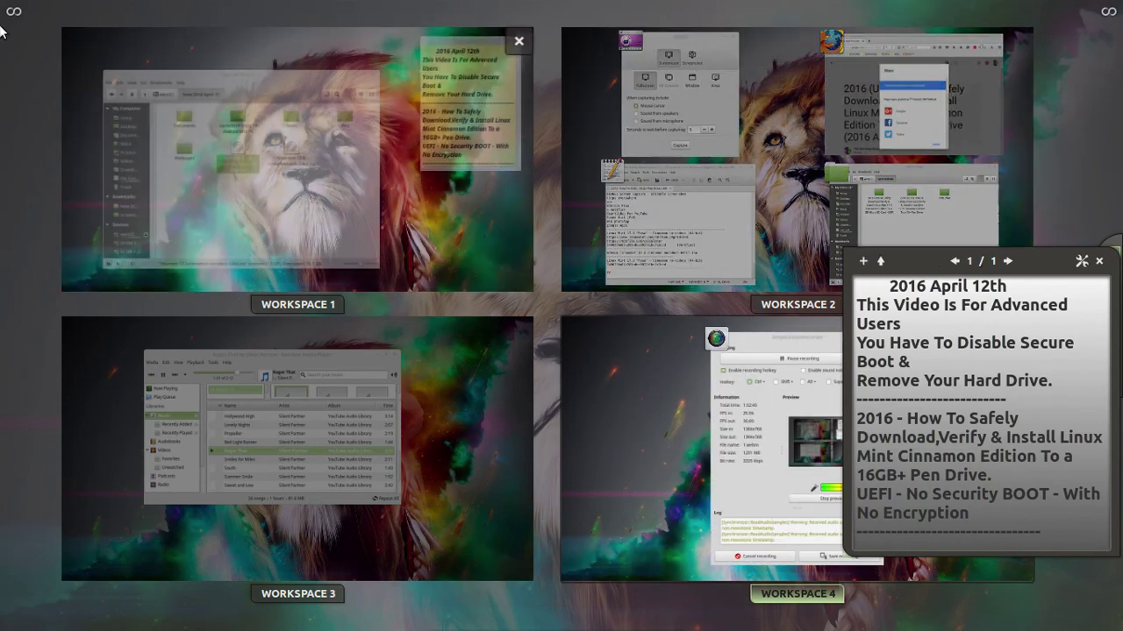
{"action": "left_click", "coordinate": [201, 77]}
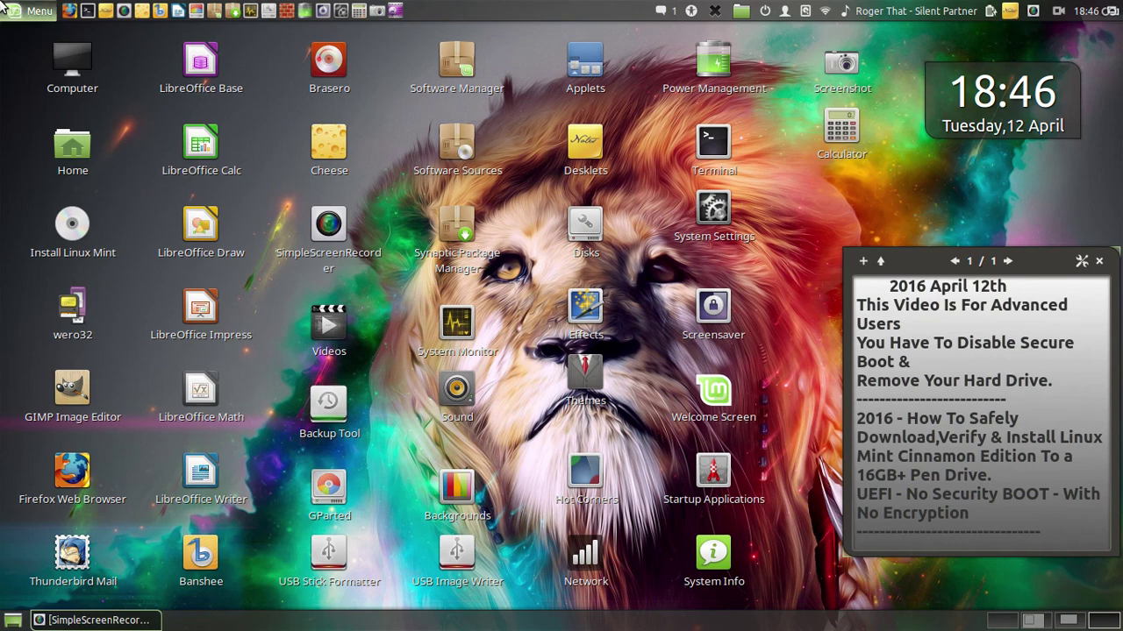
{"action": "mouse_move", "coordinate": [5, 7]}
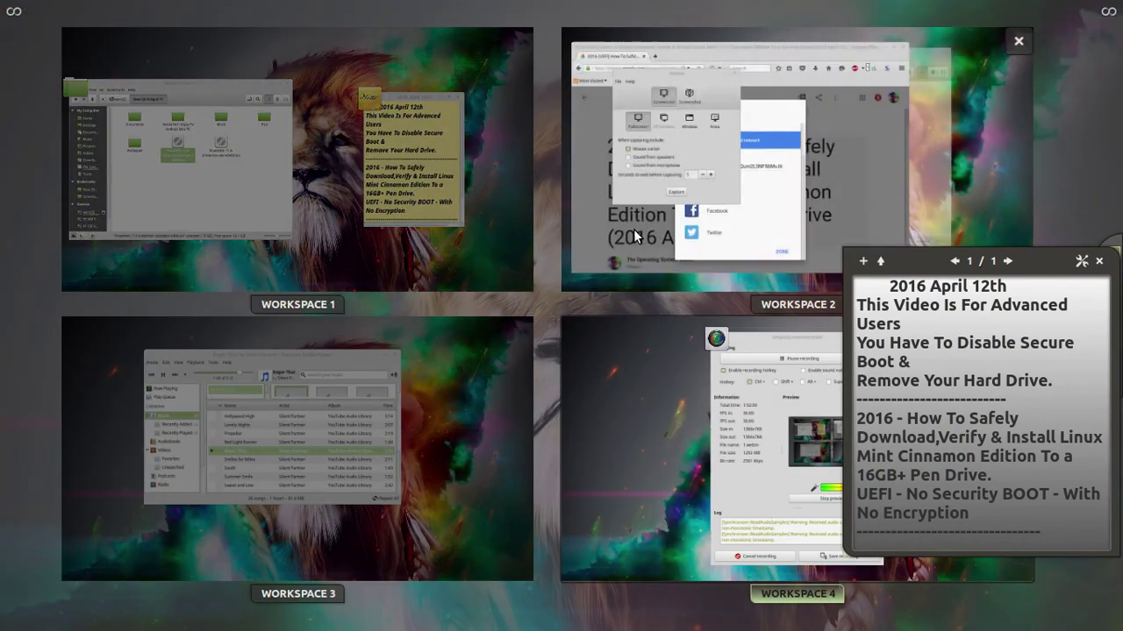
{"action": "left_click", "coordinate": [696, 174]}
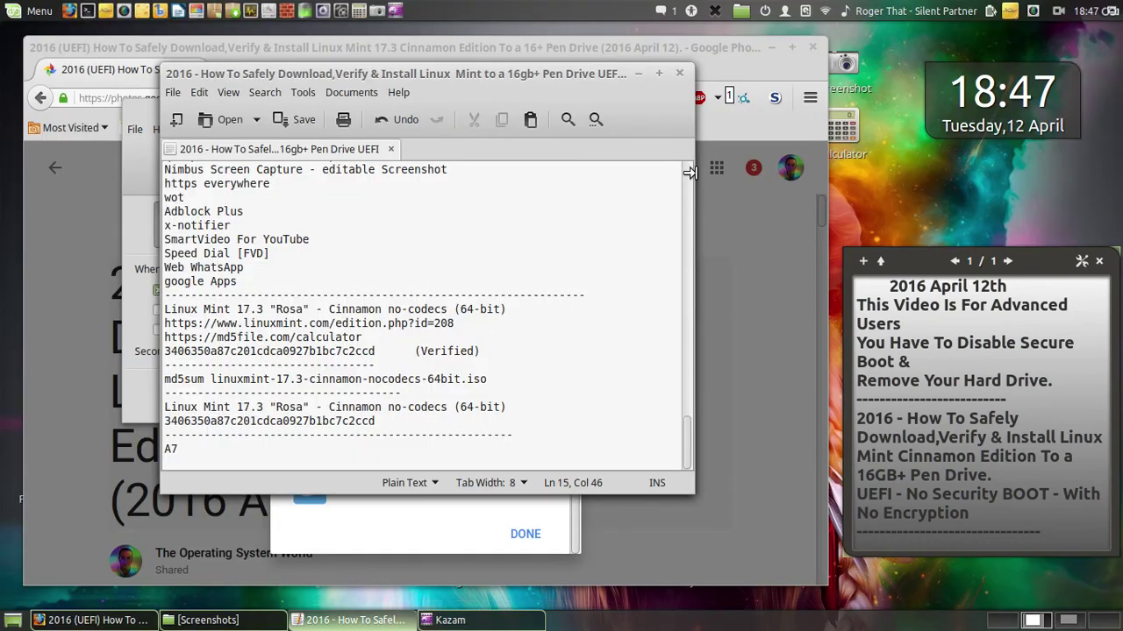
- Minimize the text document and move the Kazam window aside to uncover the album's Share dialog
{"action": "left_click", "coordinate": [639, 76]}
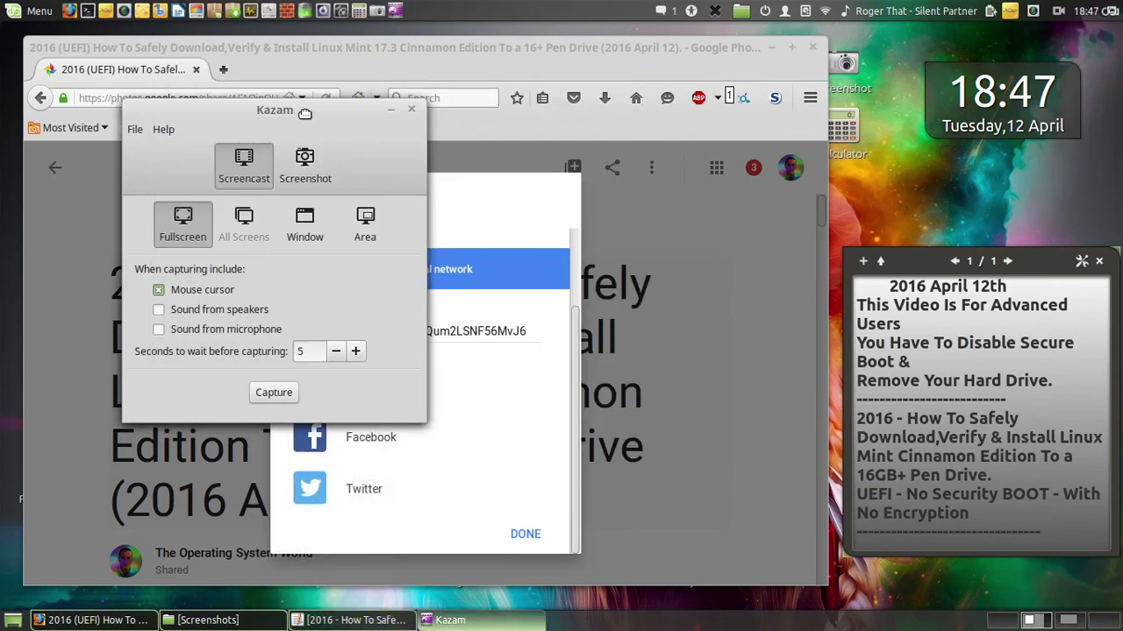
{"action": "left_click_drag", "start_coordinate": [277, 112], "coordinate": [621, 129]}
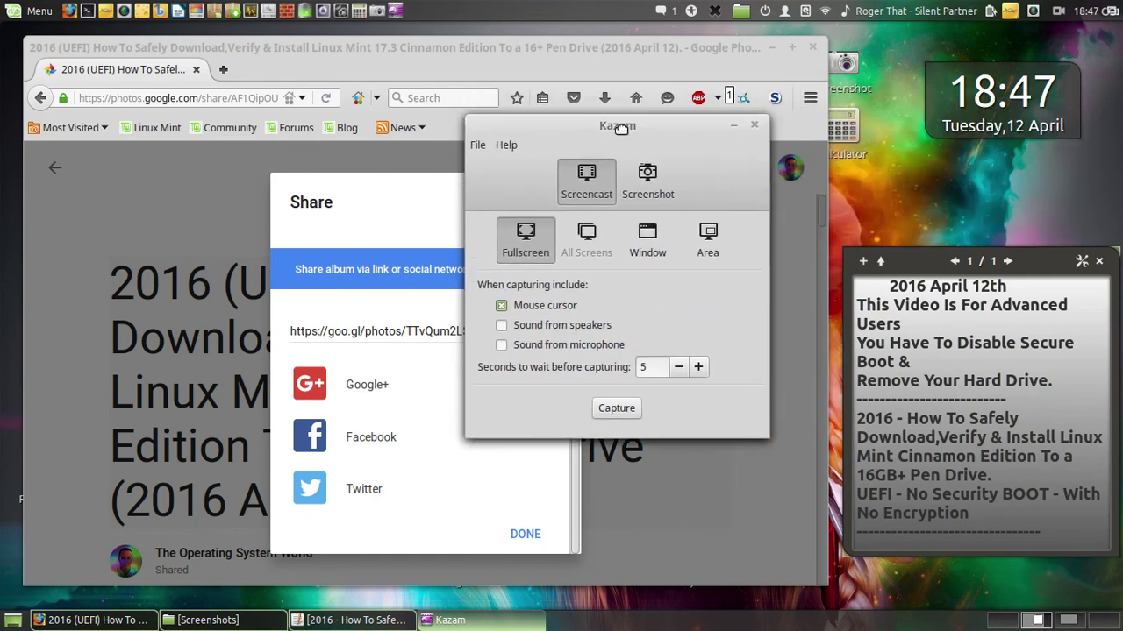
- Switch Kazam to Screenshot mode and turn on automatic file saving in its screenshot preferences
{"action": "left_click", "coordinate": [666, 198]}
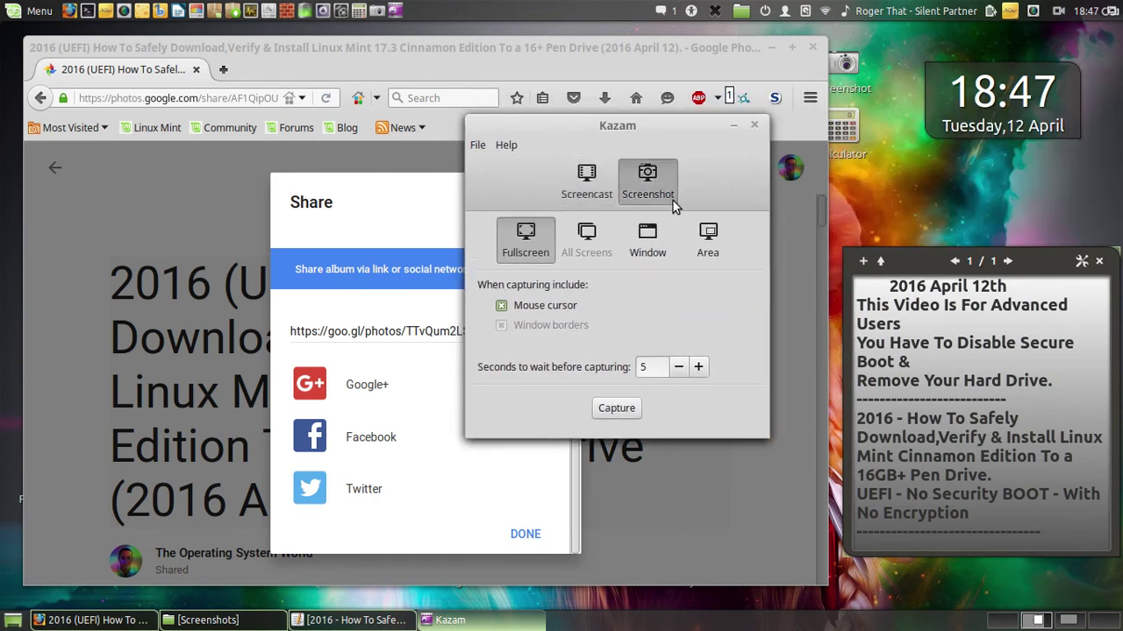
{"action": "left_click", "coordinate": [481, 147]}
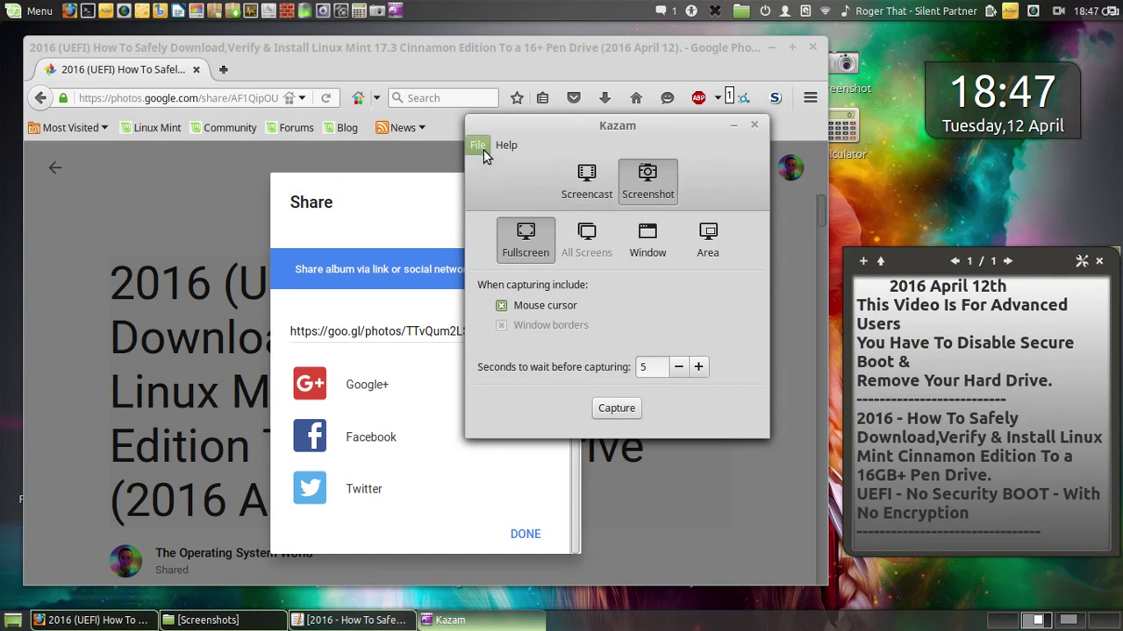
{"action": "left_click", "coordinate": [518, 166]}
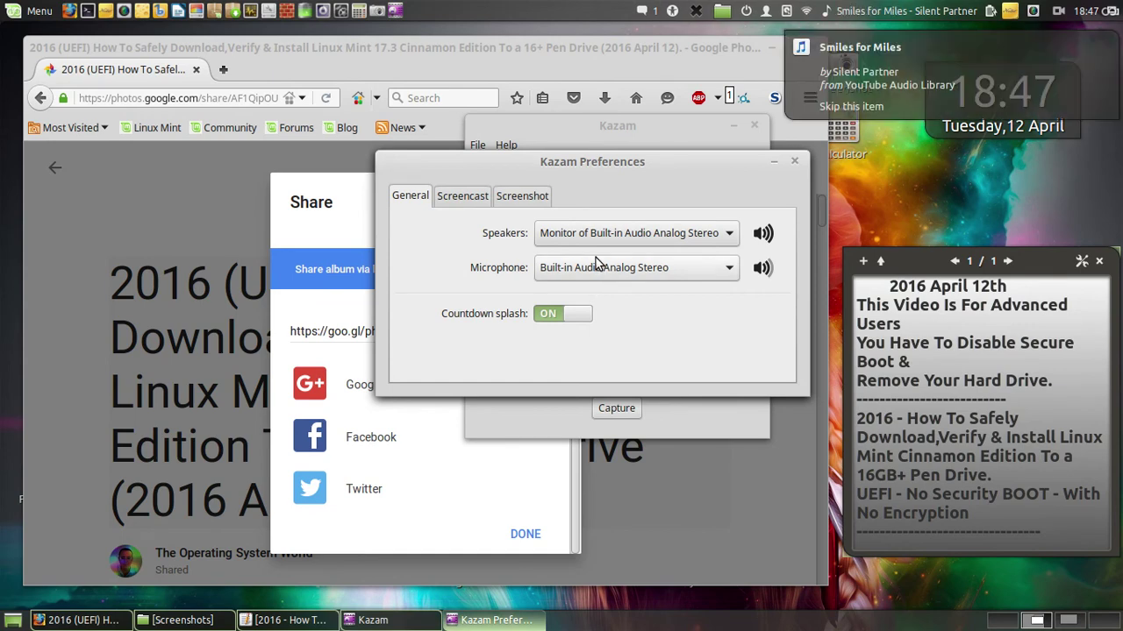
{"action": "left_click", "coordinate": [514, 201]}
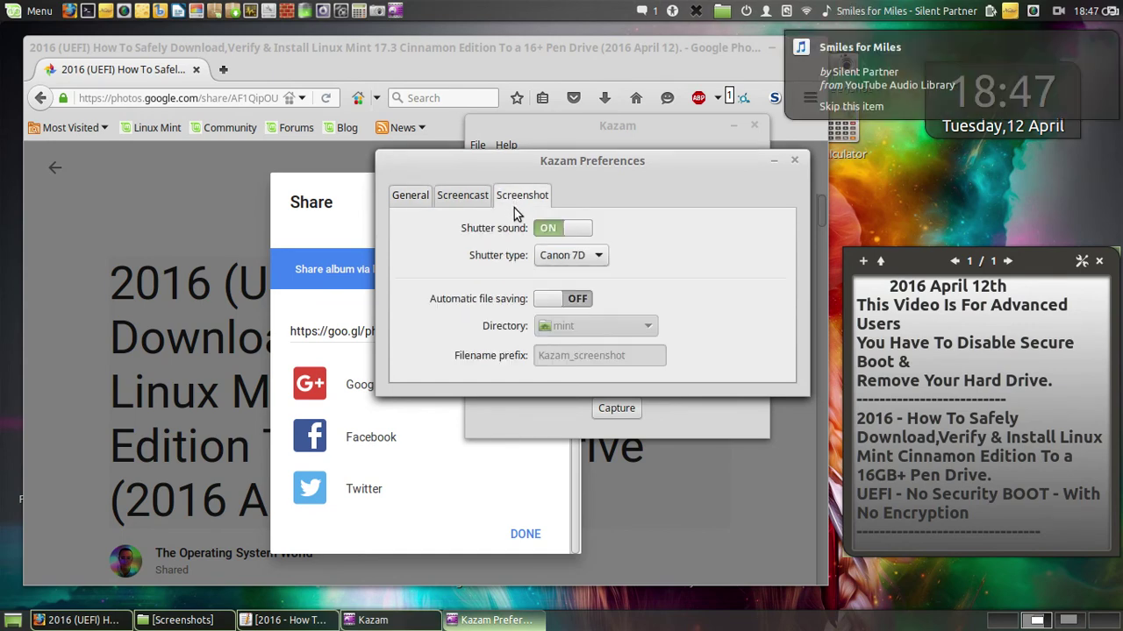
{"action": "left_click", "coordinate": [583, 300]}
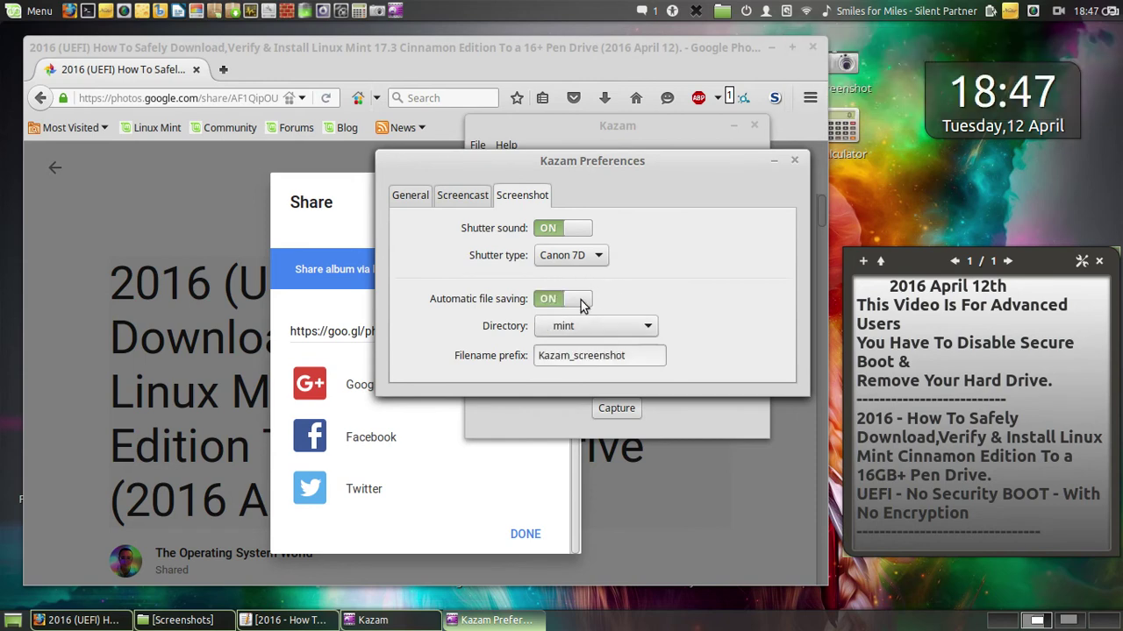
- Set the automatic screenshot saving directory to the Pen Drive folder inside Screenshots on the wero32 drive
{"action": "left_click", "coordinate": [649, 333]}
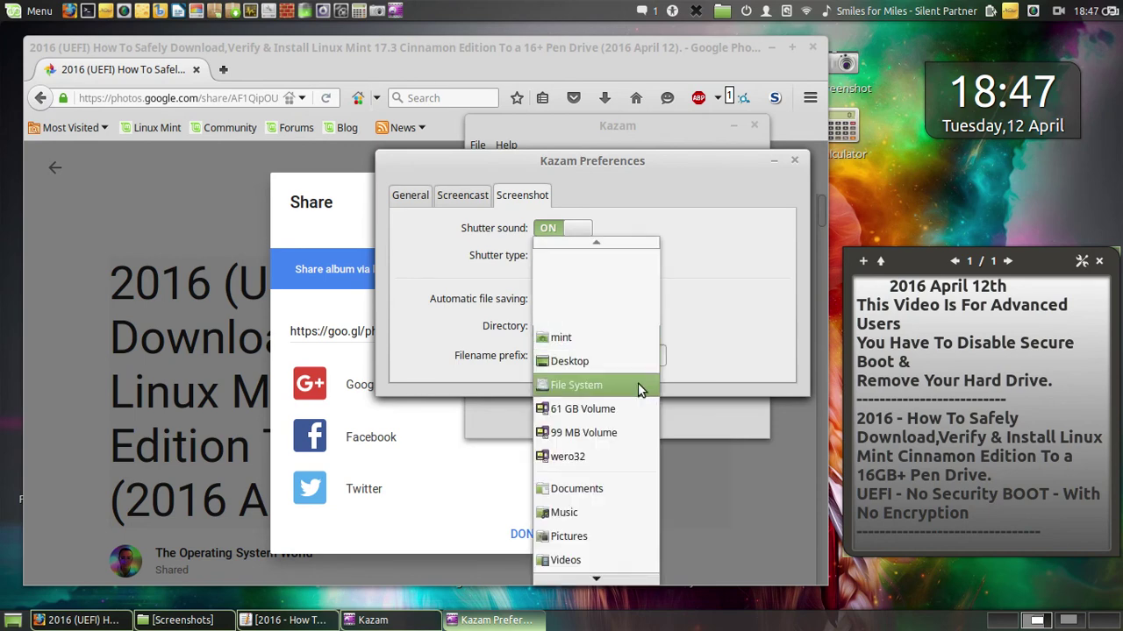
{"action": "scroll", "coordinate": [597, 561], "scroll_direction": "down", "scroll_amount": 3}
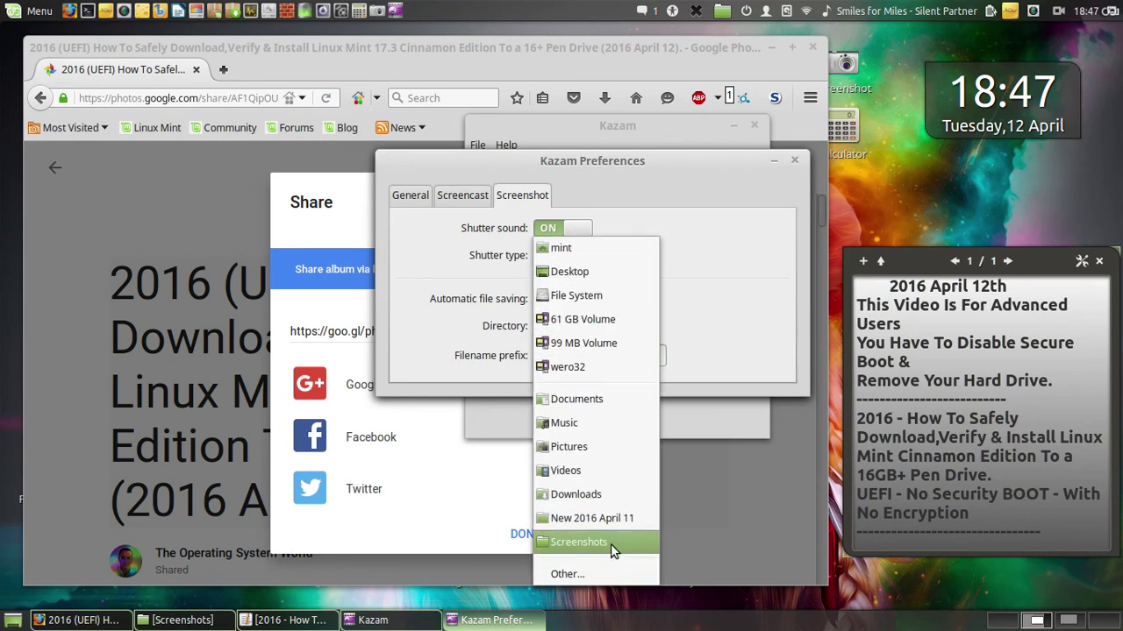
{"action": "left_click", "coordinate": [589, 575]}
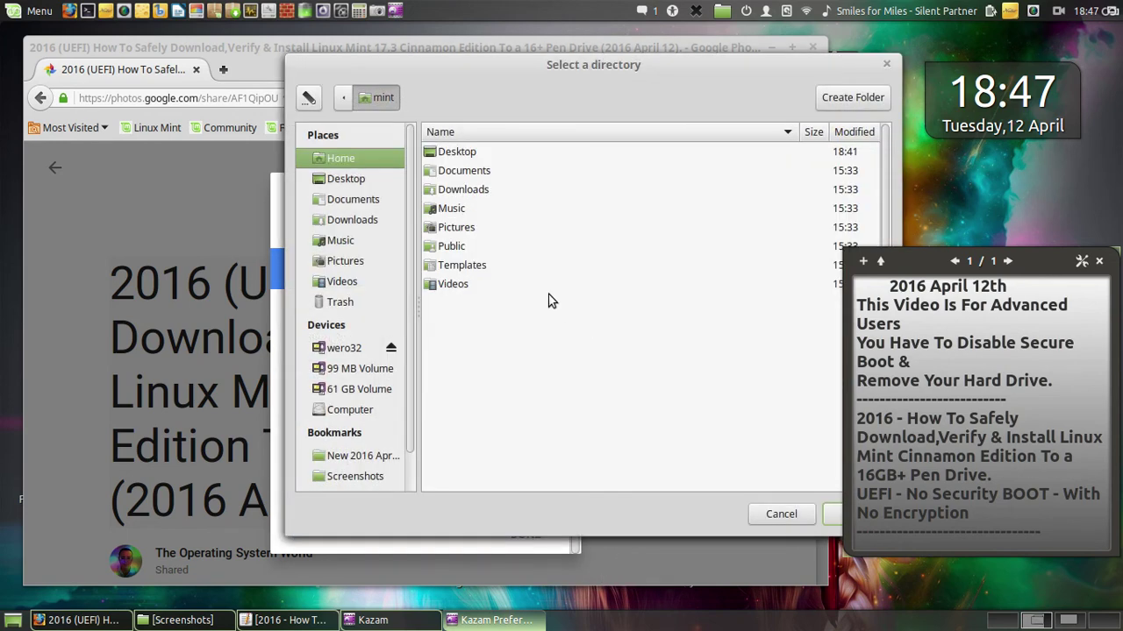
{"action": "left_click", "coordinate": [355, 351]}
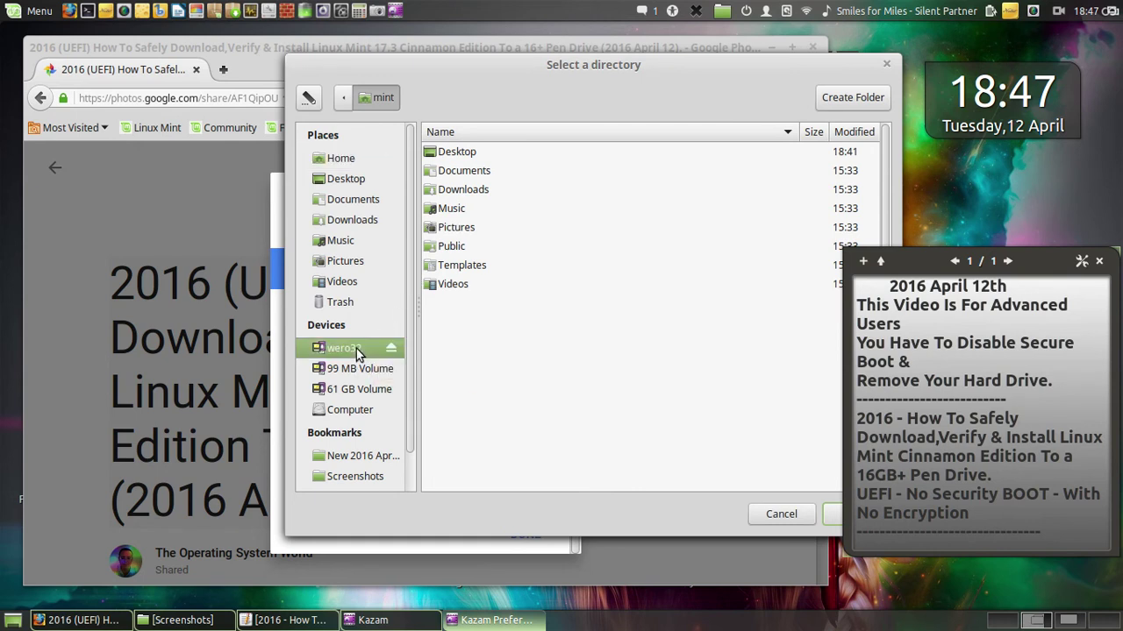
{"action": "double_click", "coordinate": [536, 192]}
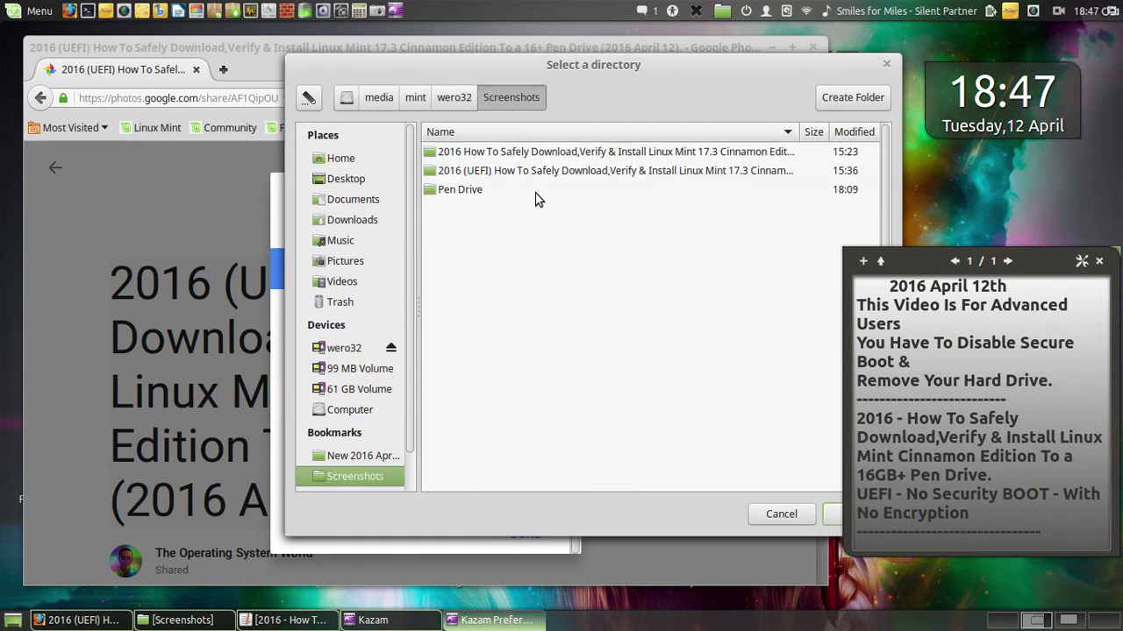
{"action": "double_click", "coordinate": [466, 191]}
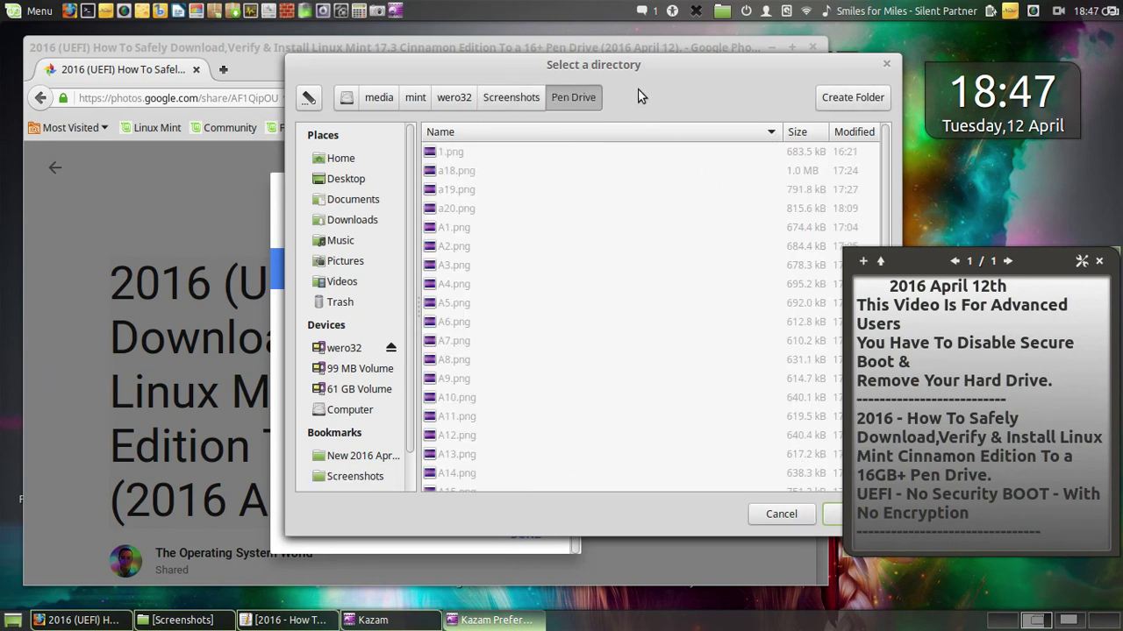
{"action": "left_click_drag", "start_coordinate": [624, 63], "coordinate": [467, 70]}
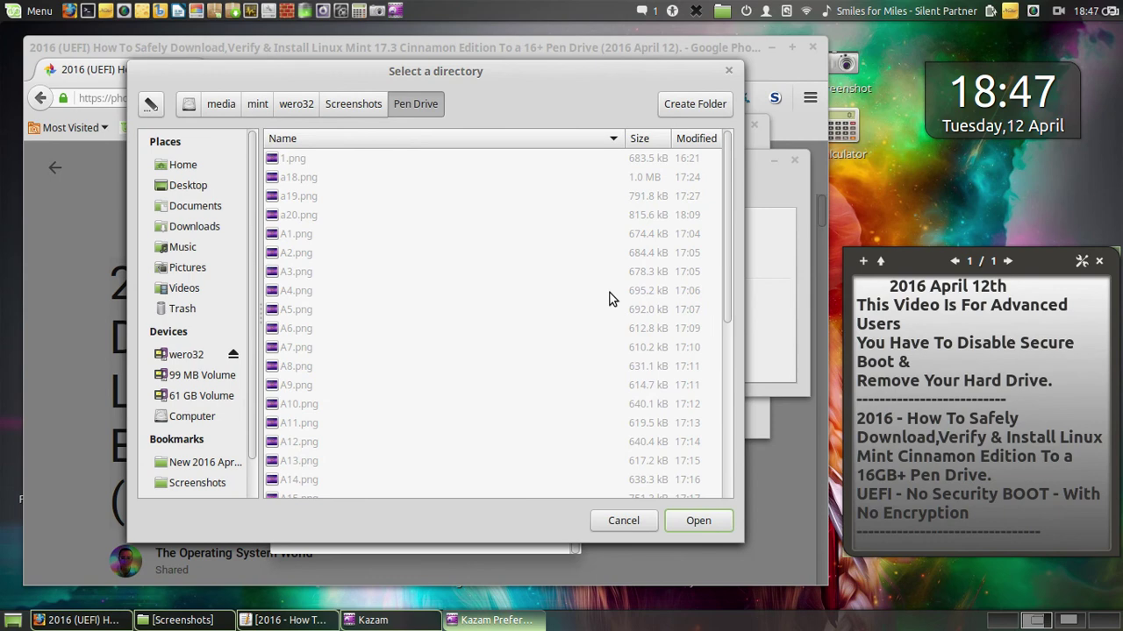
{"action": "left_click", "coordinate": [712, 525]}
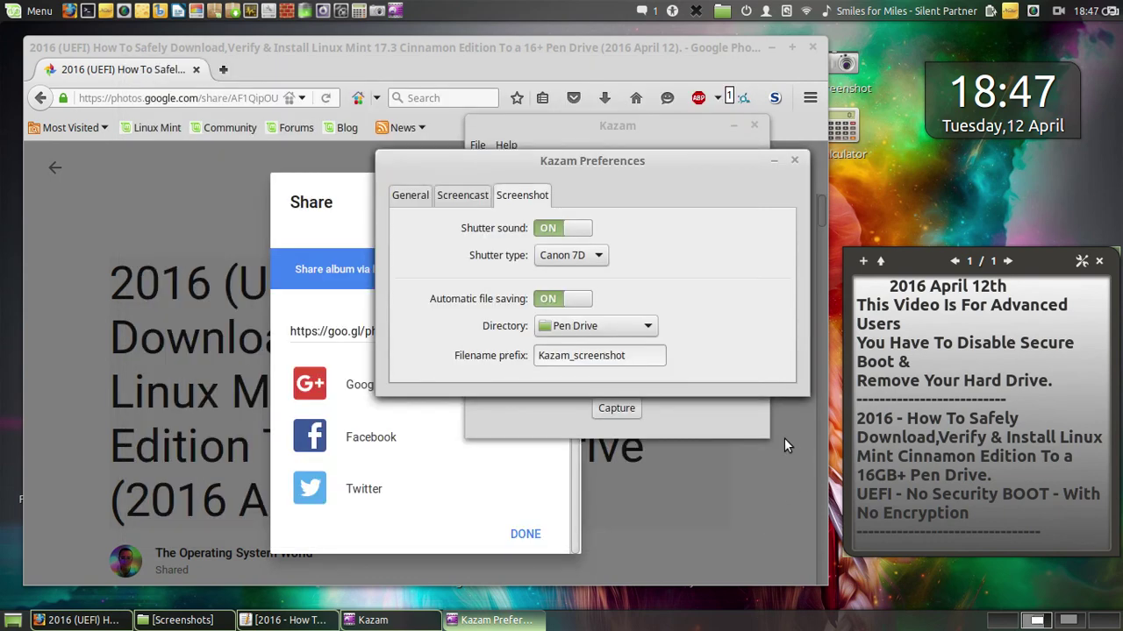
- Try to set the screenshot filename prefix to "Google Photos URL", close the preferences, and start a fullscreen capture
{"action": "left_click_drag", "start_coordinate": [657, 359], "coordinate": [471, 344]}
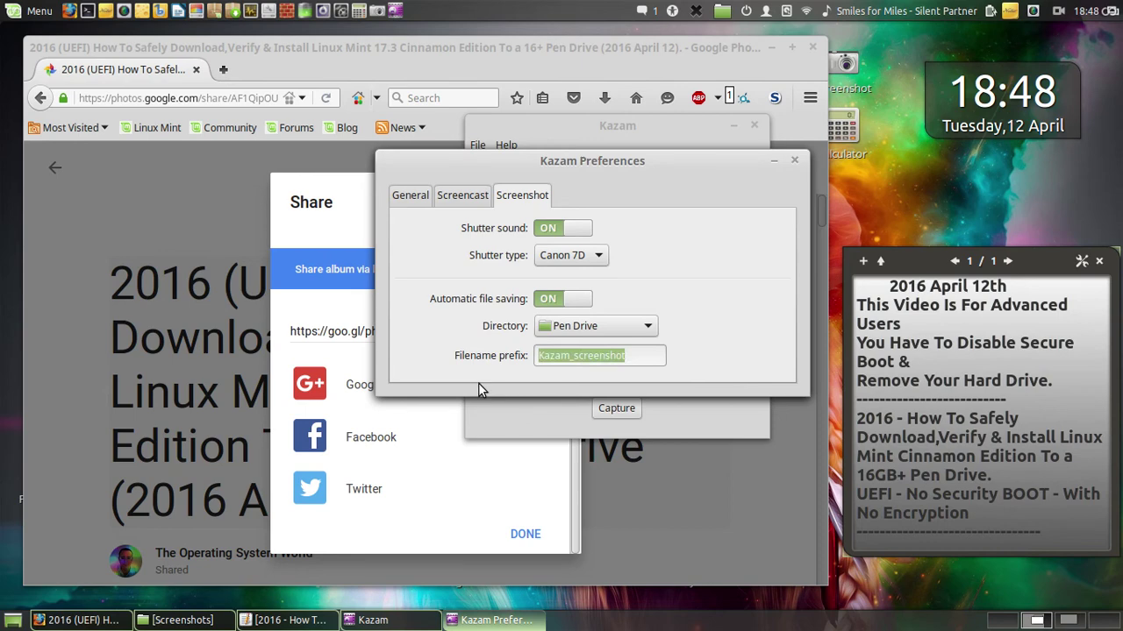
{"action": "key", "text": "BackSpace"}
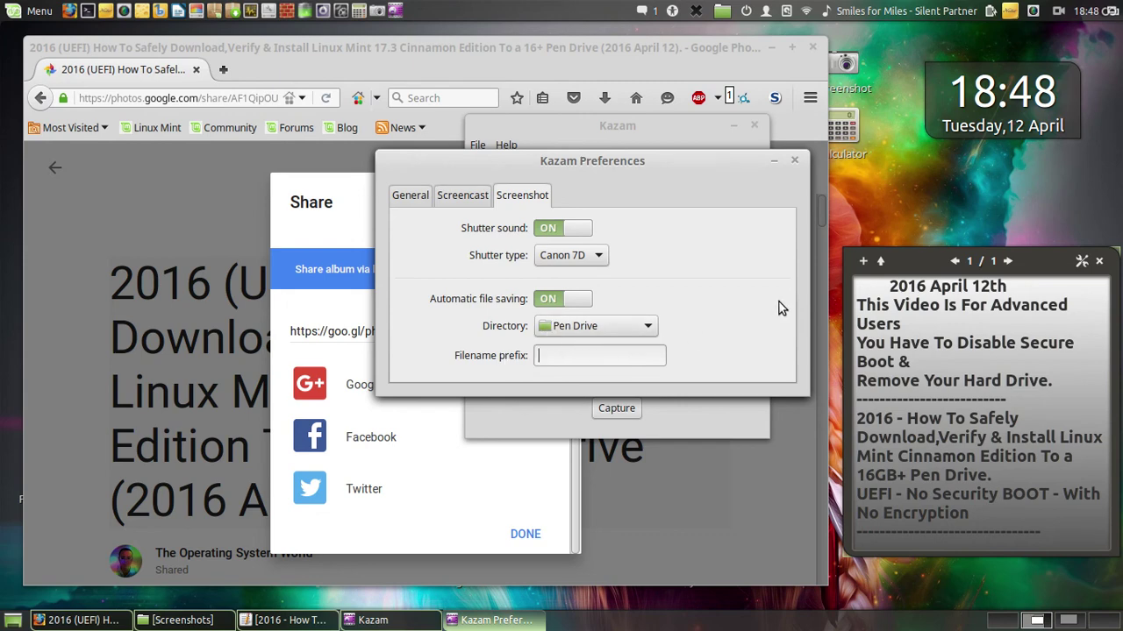
{"action": "type", "text": "Google Photos URL"}
{"action": "left_click", "coordinate": [794, 160]}
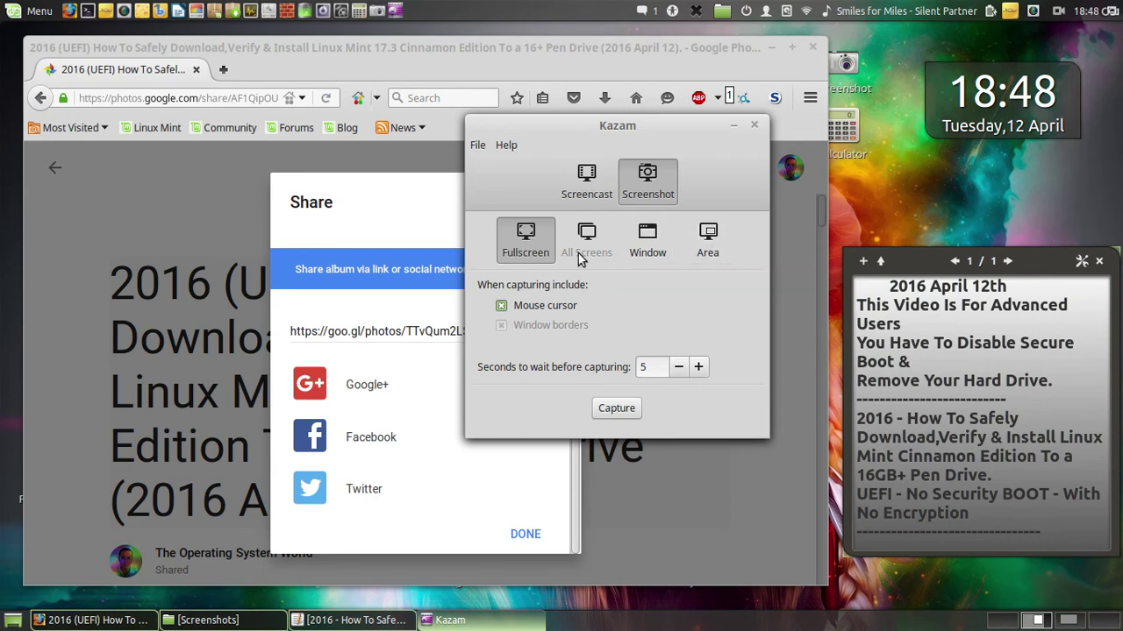
{"action": "left_click", "coordinate": [633, 411]}
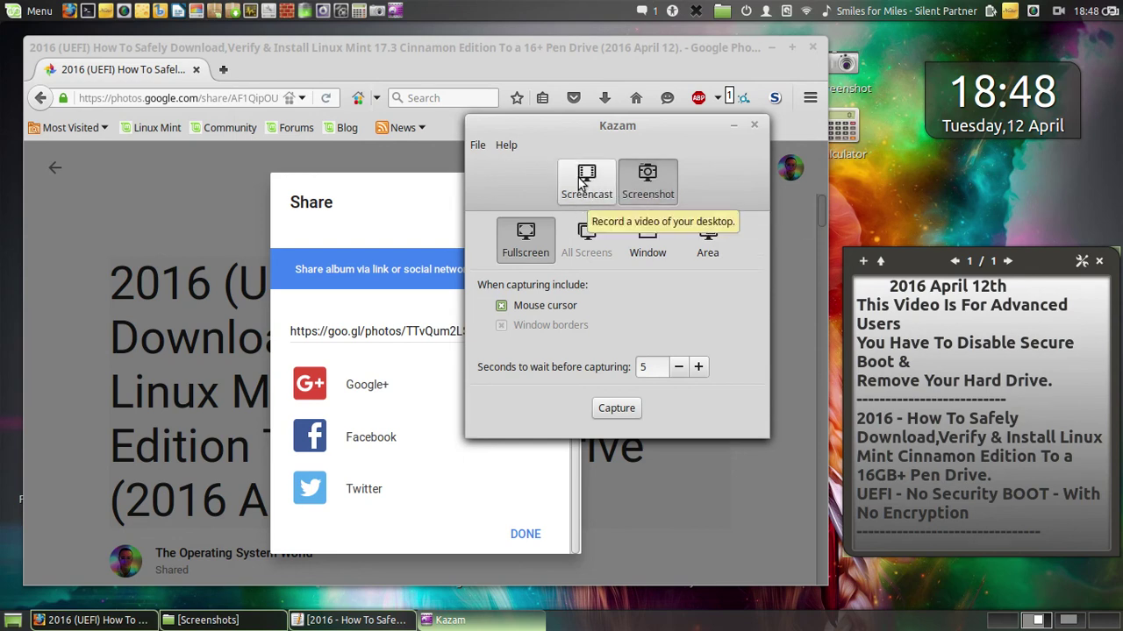
- Set Kazam's screenshot filename prefix to "Google Photos Unlimited Image & Video St", close the preferences, and bring the album's Share dialog to the front
{"action": "left_click", "coordinate": [479, 147]}
{"action": "left_click", "coordinate": [496, 172]}
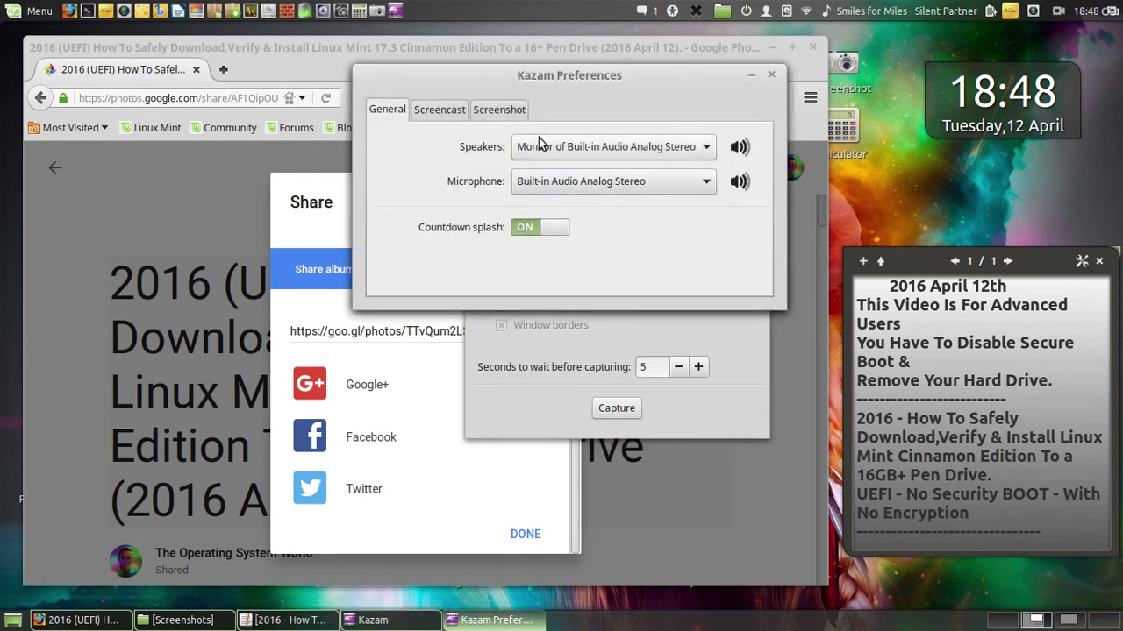
{"action": "left_click", "coordinate": [498, 108]}
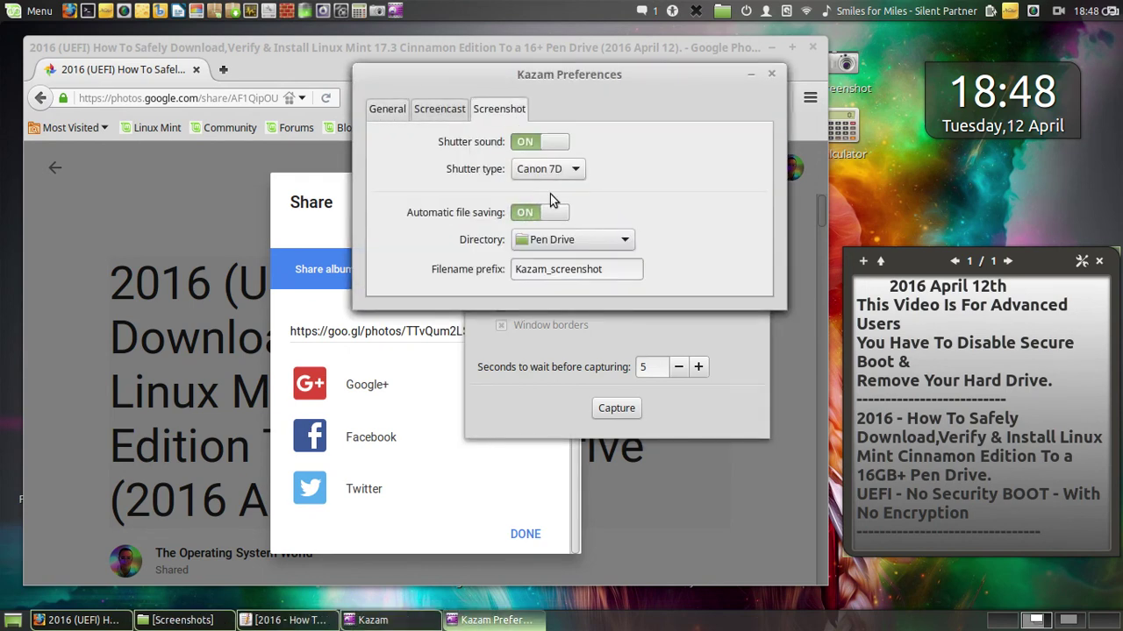
{"action": "double_click", "coordinate": [605, 268]}
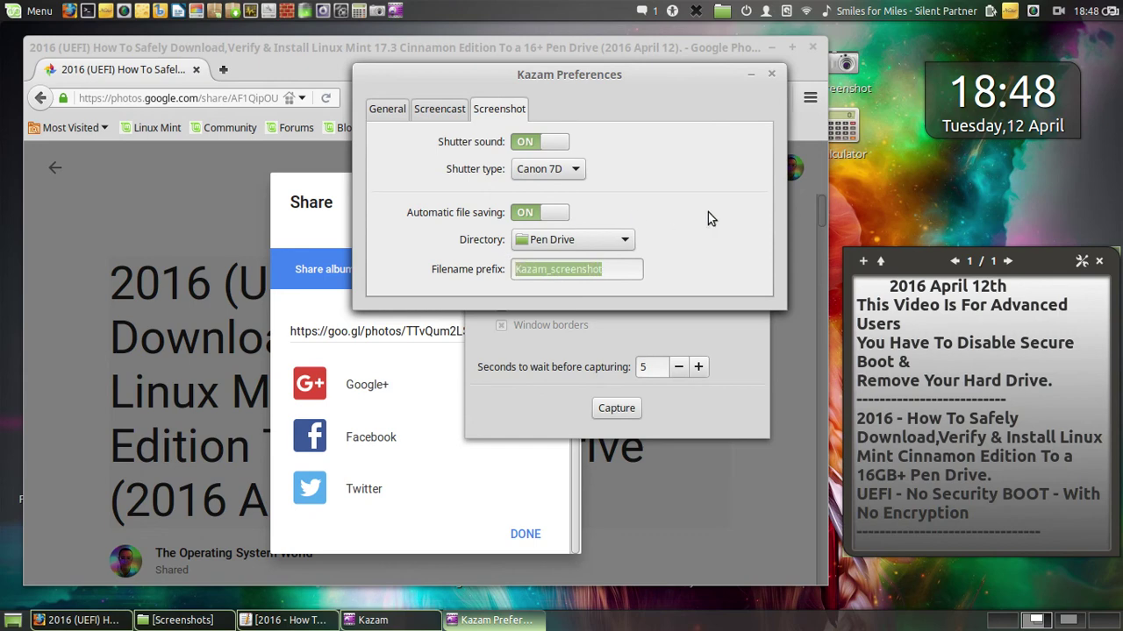
{"action": "type", "text": "Go"}
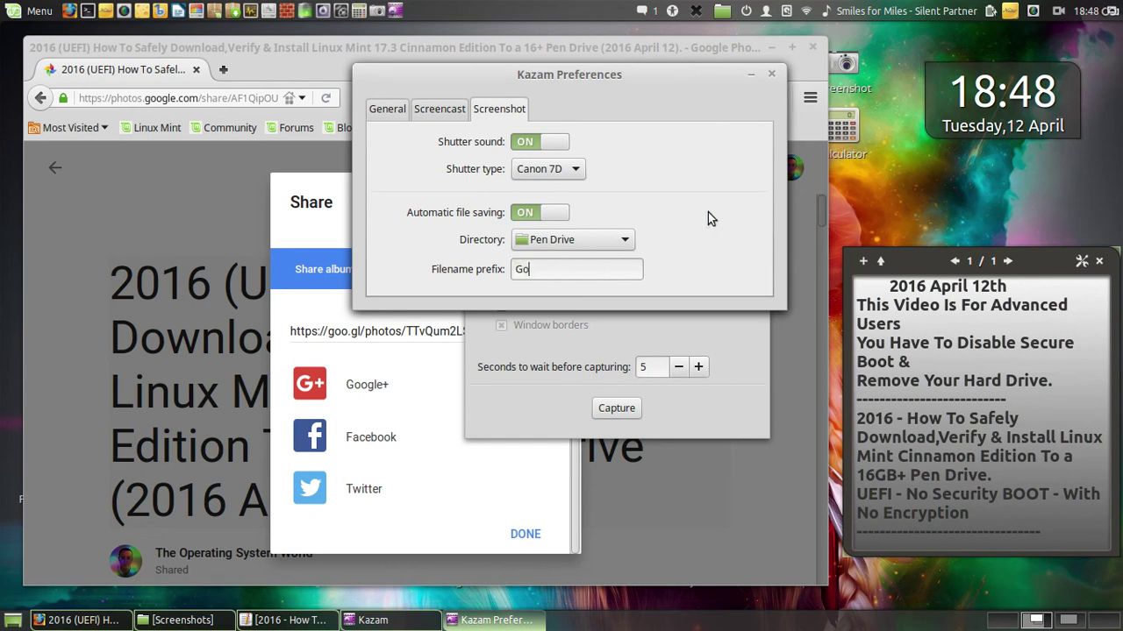
{"action": "type", "text": "ogle Pho"}
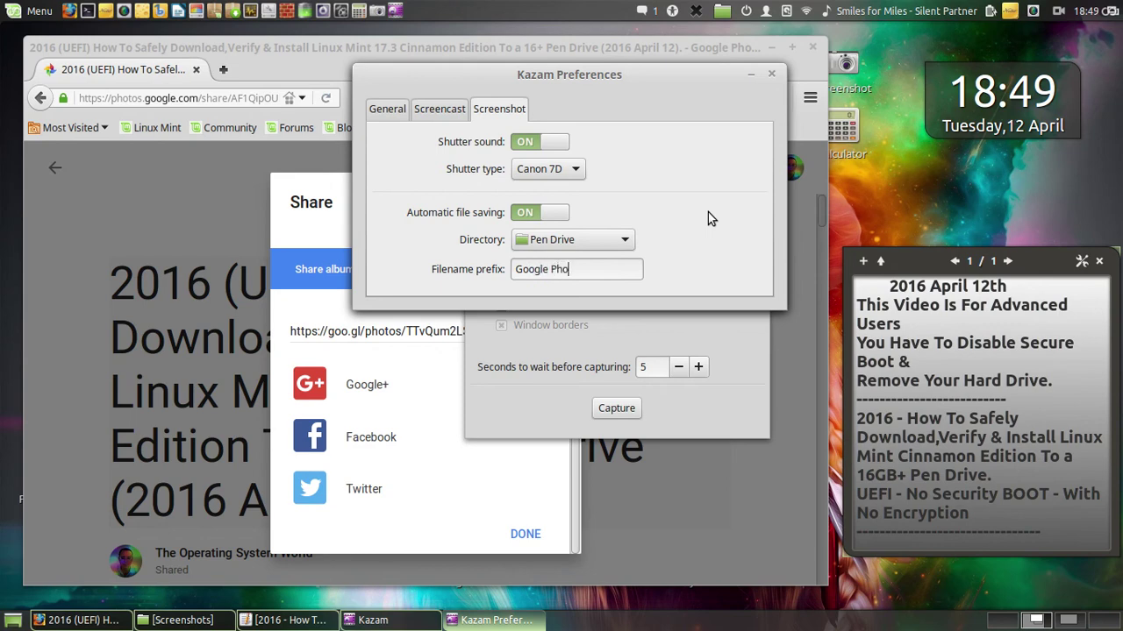
{"action": "type", "text": "tos Unlimited Image "}
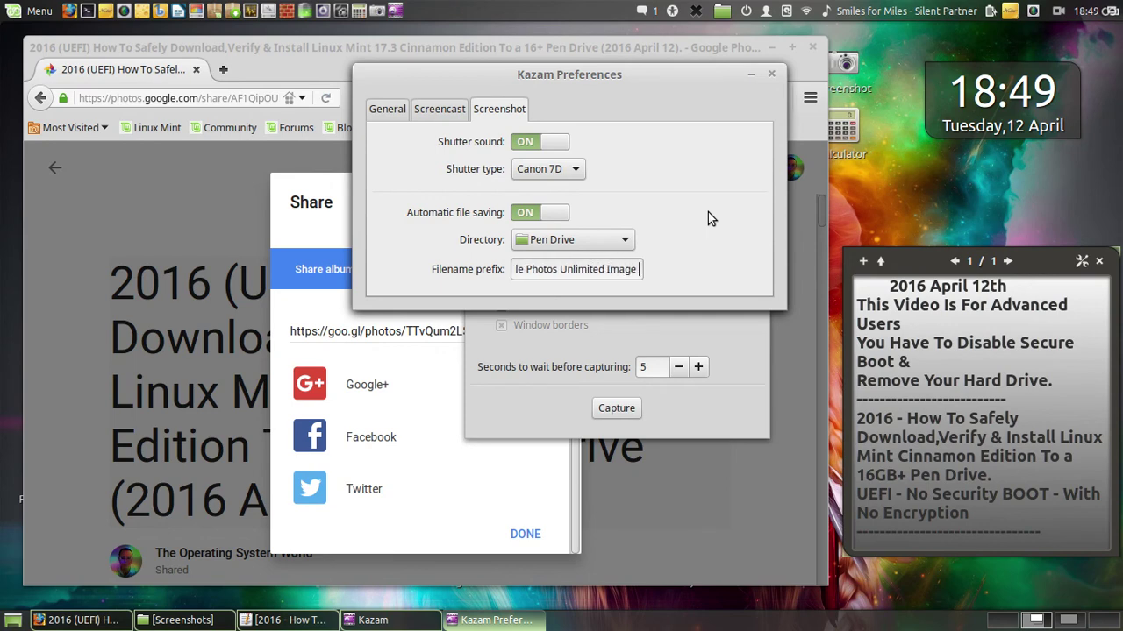
{"action": "type", "text": "& "}
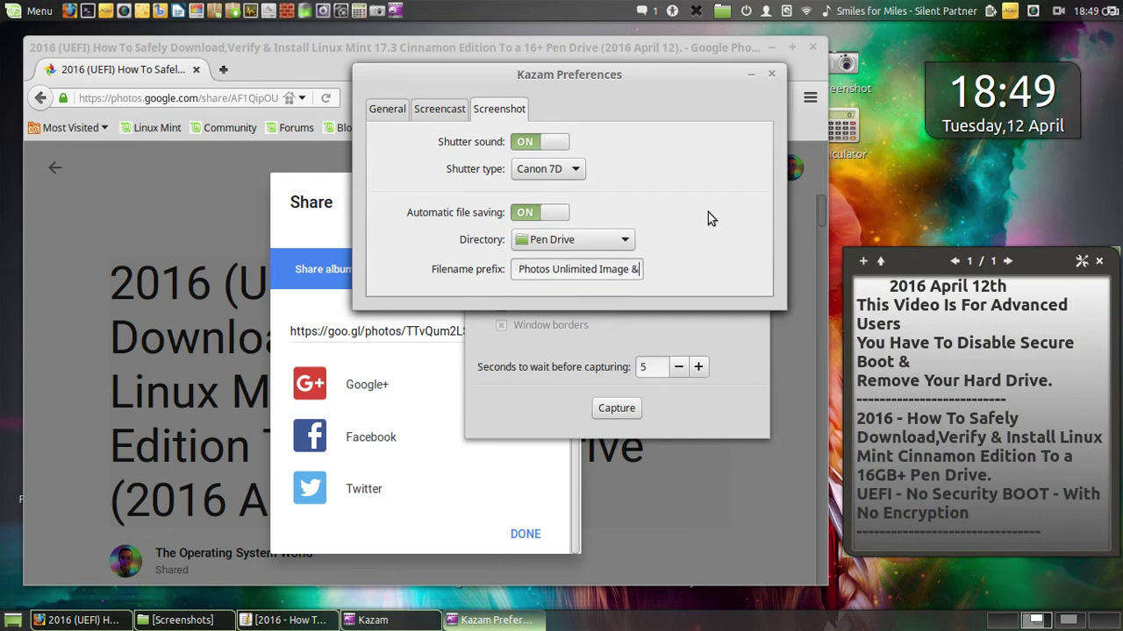
{"action": "type", "text": "Vide"}
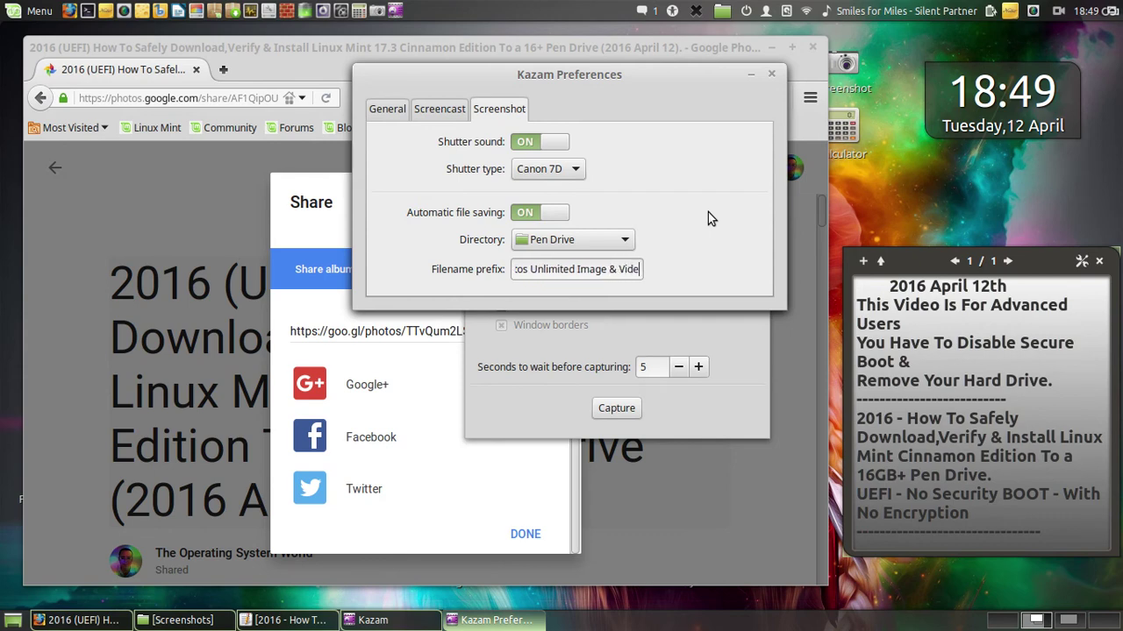
{"action": "type", "text": "o St"}
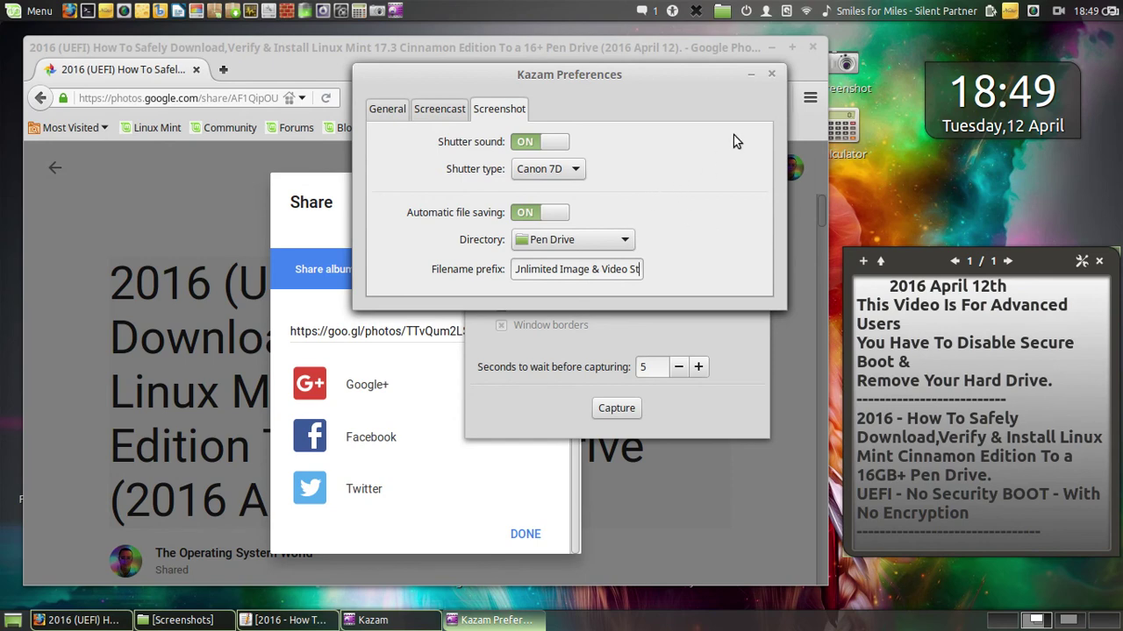
{"action": "left_click", "coordinate": [770, 76]}
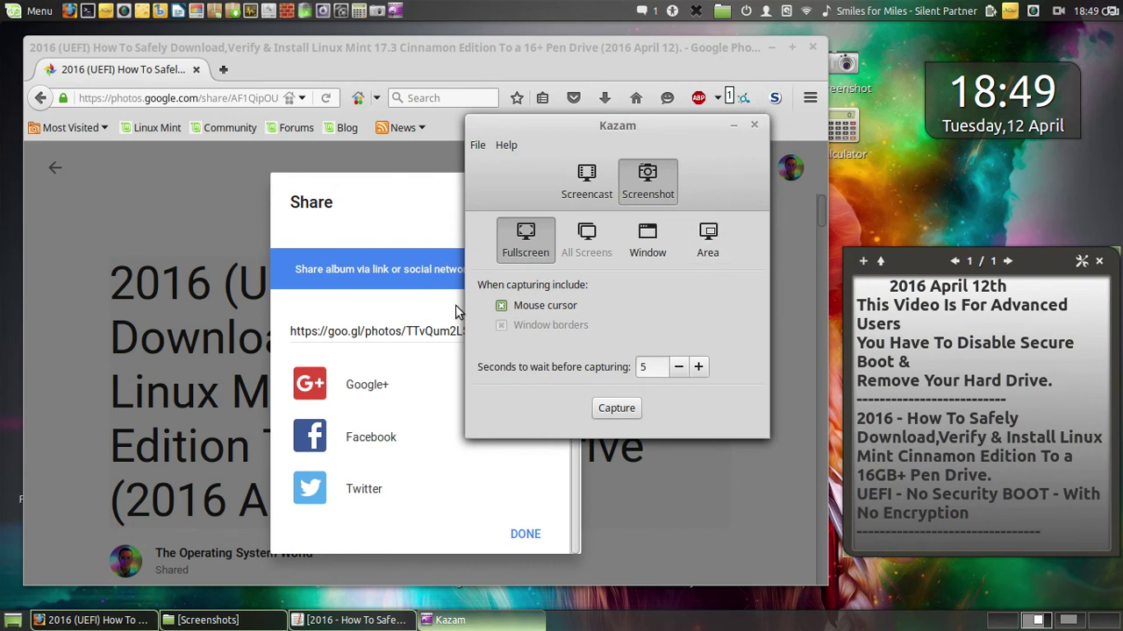
{"action": "left_click", "coordinate": [353, 221]}
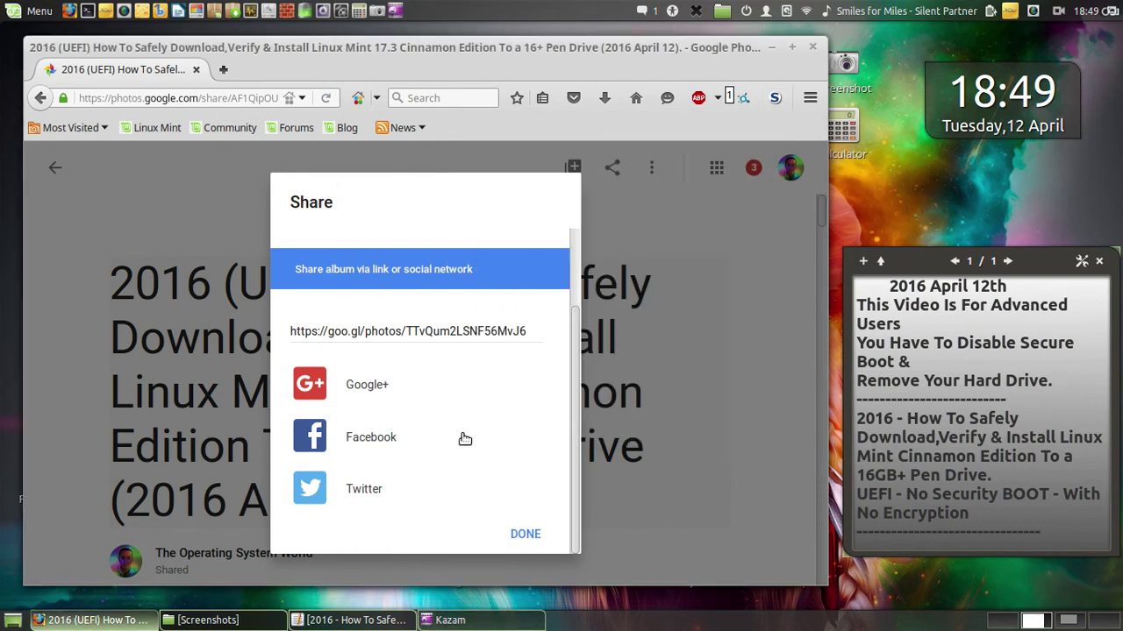
- Close the album's Share dialog, leave the album, and open the Google Photos settings page with the upload size options
{"action": "left_click", "coordinate": [524, 534]}
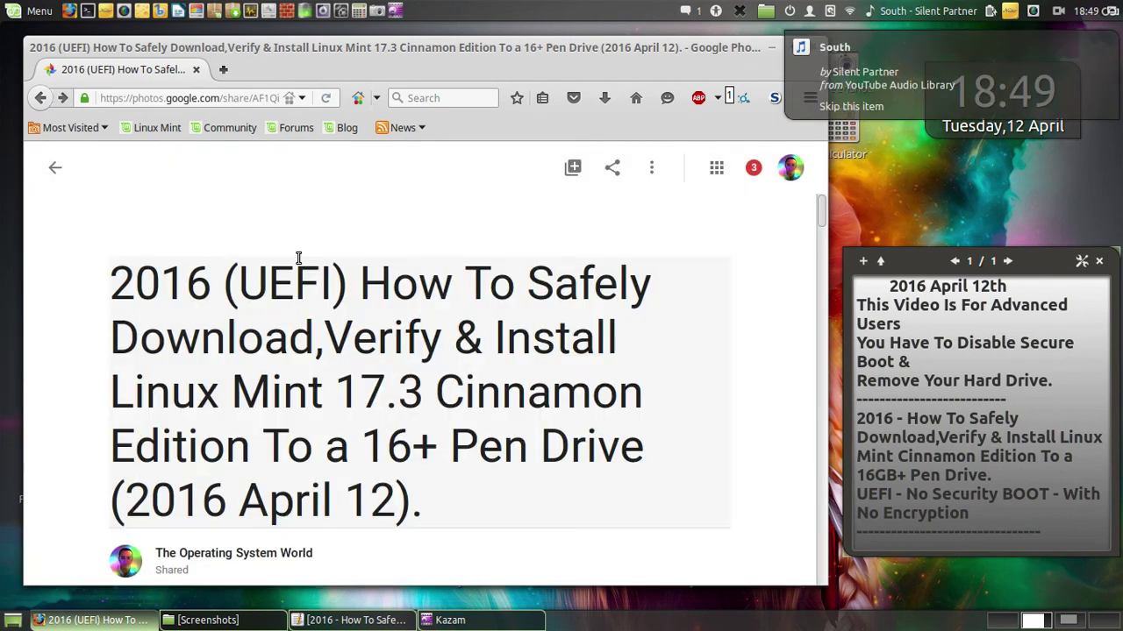
{"action": "left_click", "coordinate": [64, 182]}
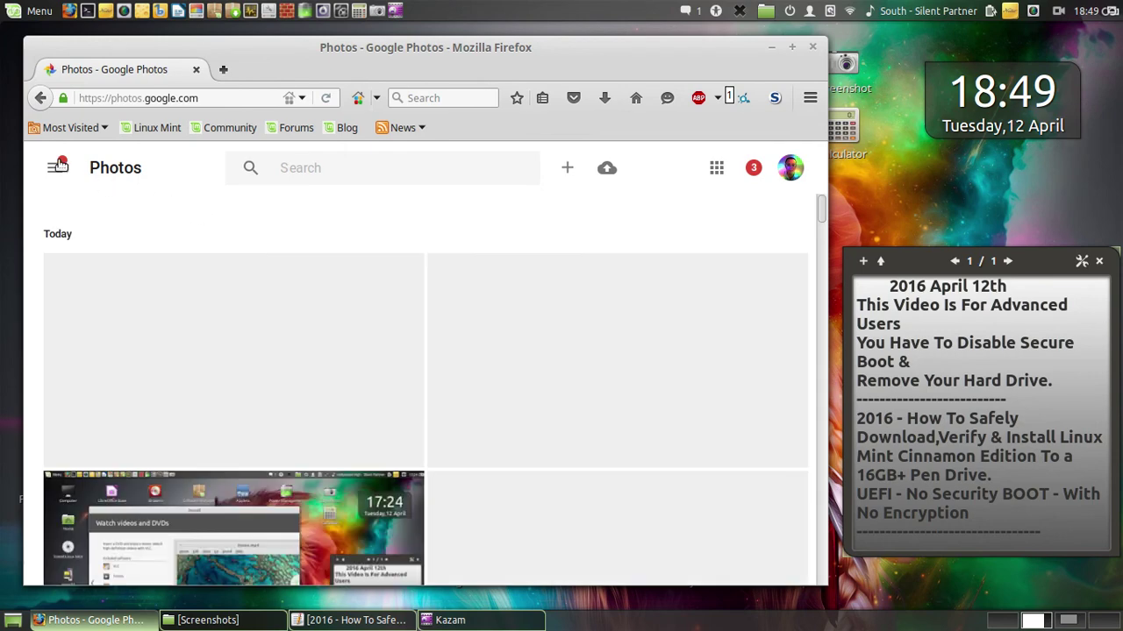
{"action": "left_click", "coordinate": [58, 166]}
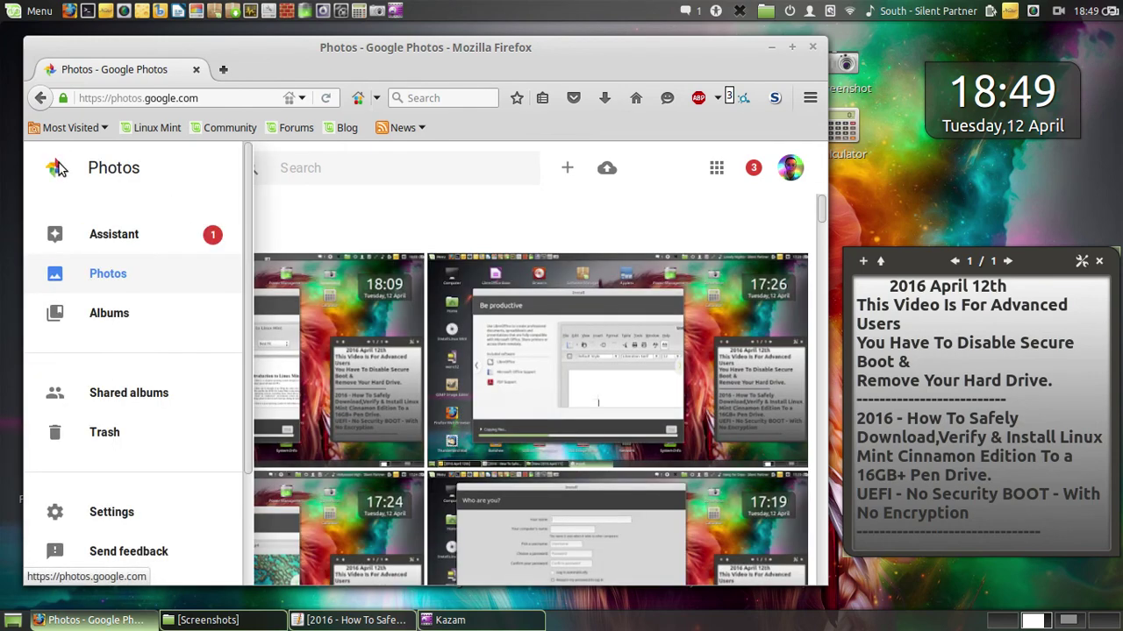
{"action": "scroll", "coordinate": [140, 461], "scroll_direction": "down", "scroll_amount": 3}
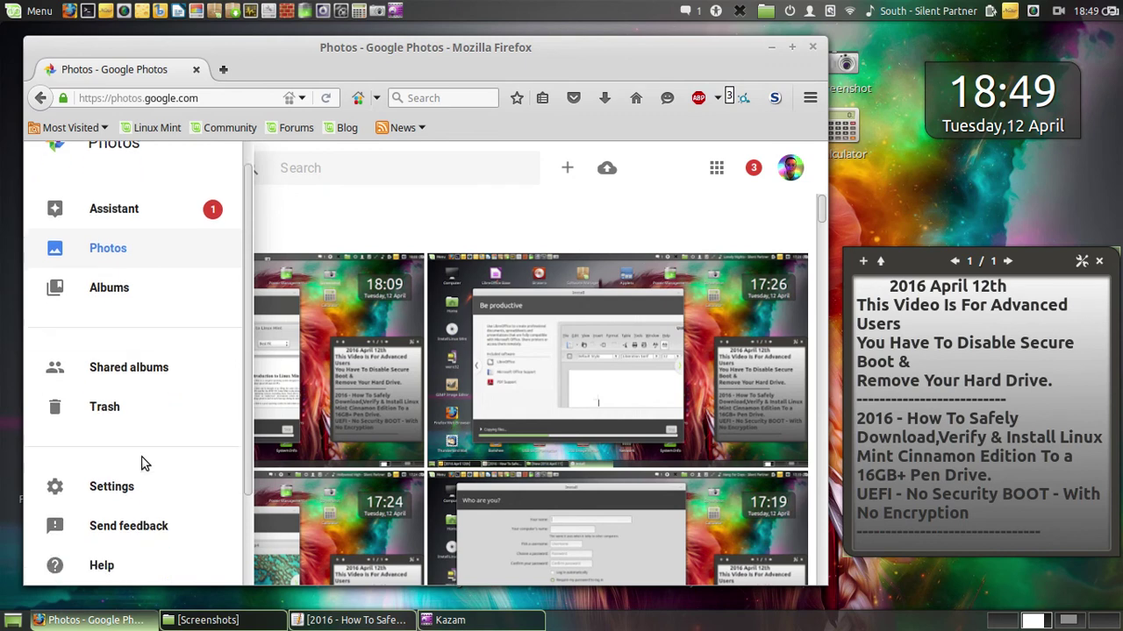
{"action": "left_click", "coordinate": [140, 382]}
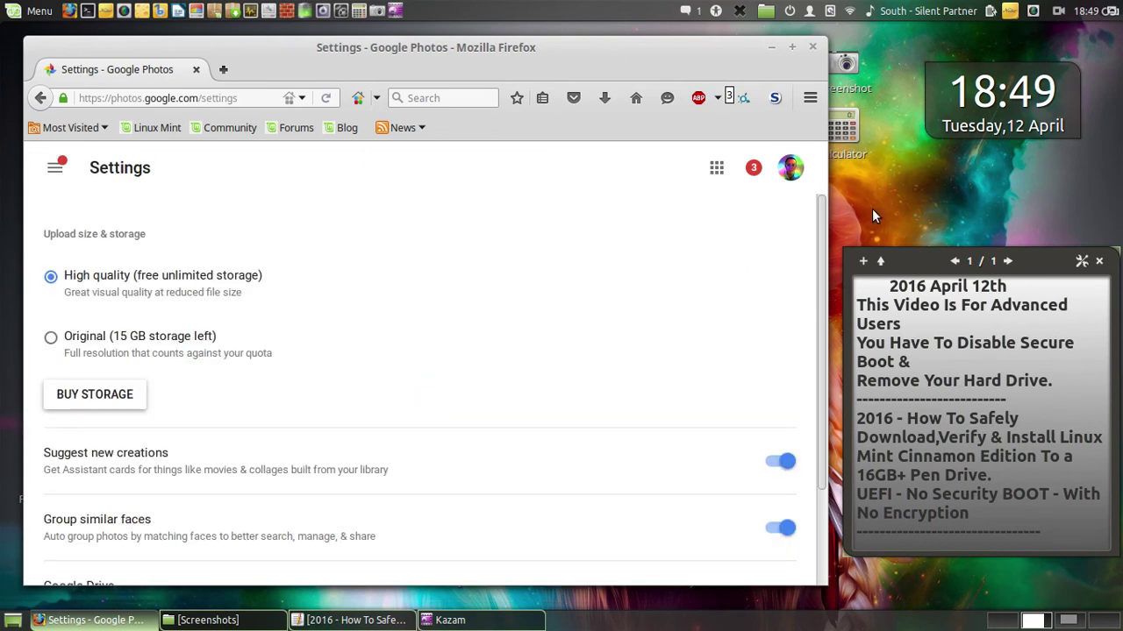
- Capture a fullscreen screenshot of the Google Photos settings with Kazam, then close Kazam
{"action": "left_click", "coordinate": [486, 617]}
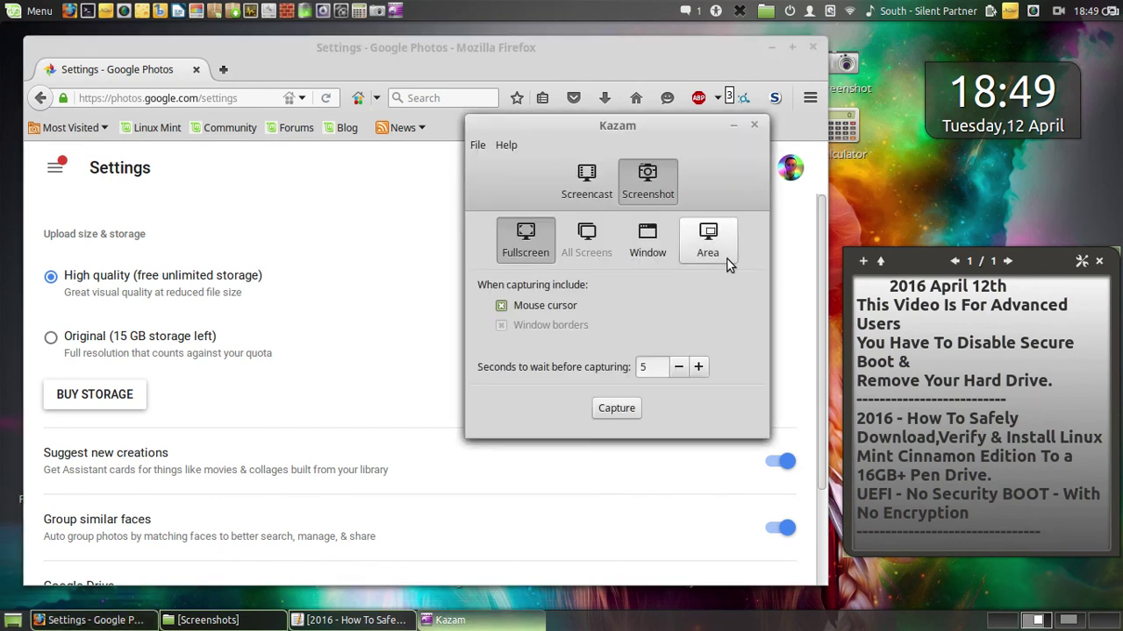
{"action": "left_click", "coordinate": [617, 408]}
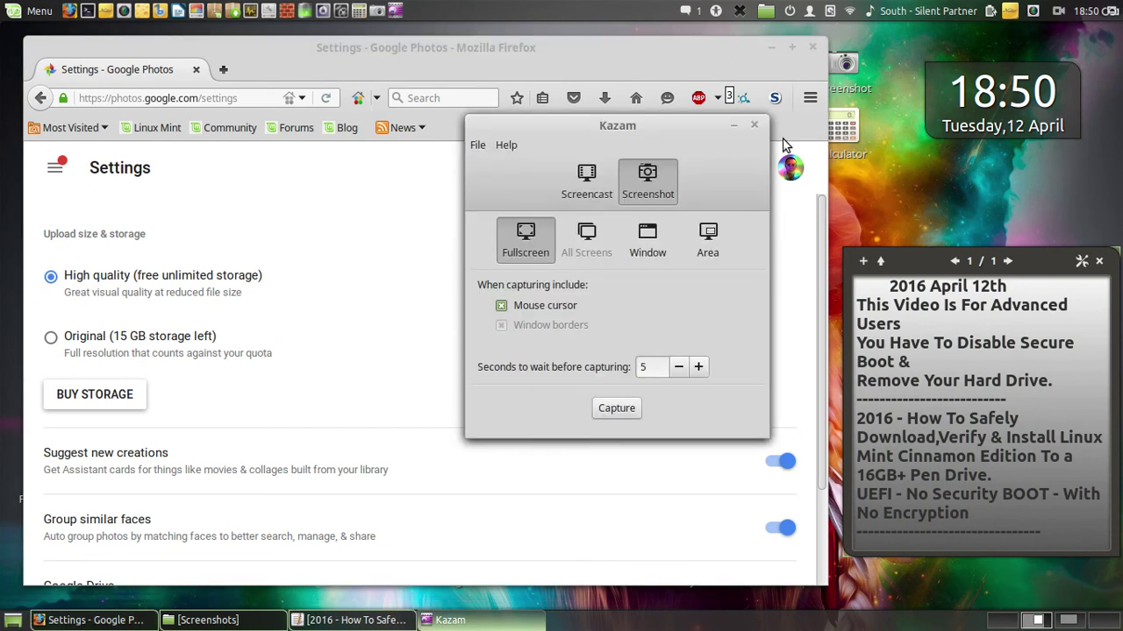
{"action": "left_click", "coordinate": [754, 125]}
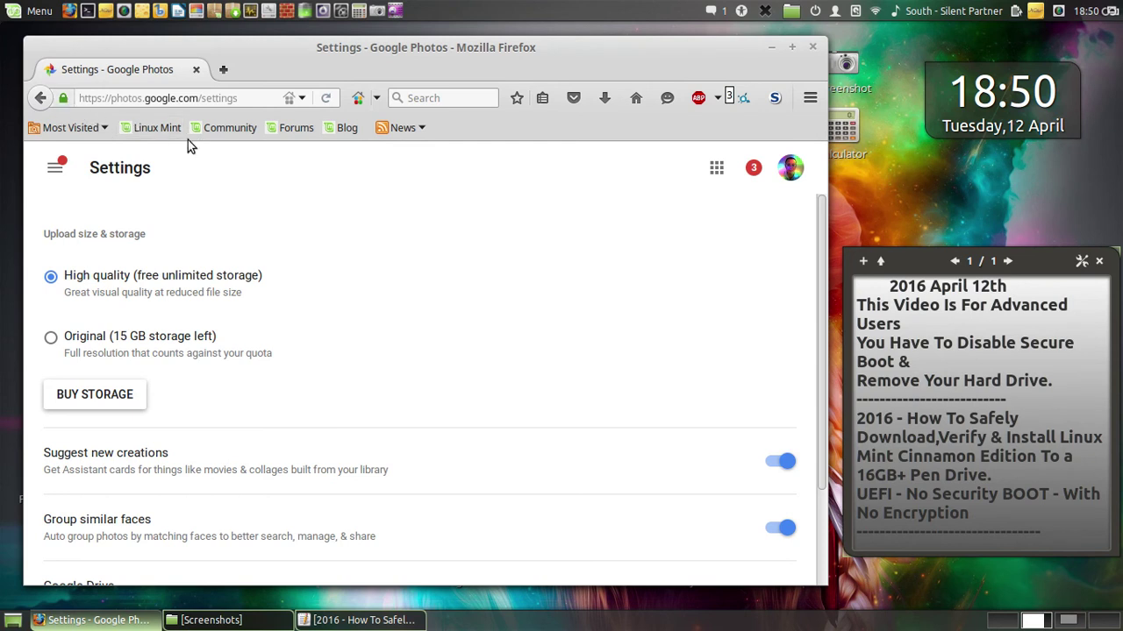
- Examine the shared albums list, the Albums page, its choices for creating new items, and the site's navigation entries
{"action": "left_click", "coordinate": [58, 165]}
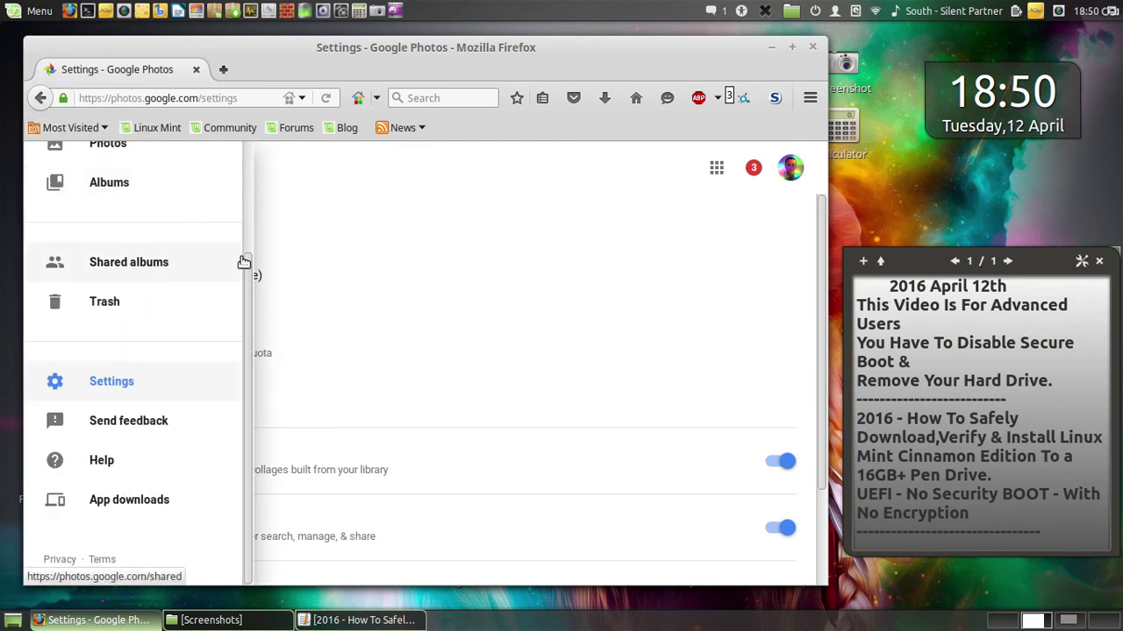
{"action": "left_click", "coordinate": [244, 261]}
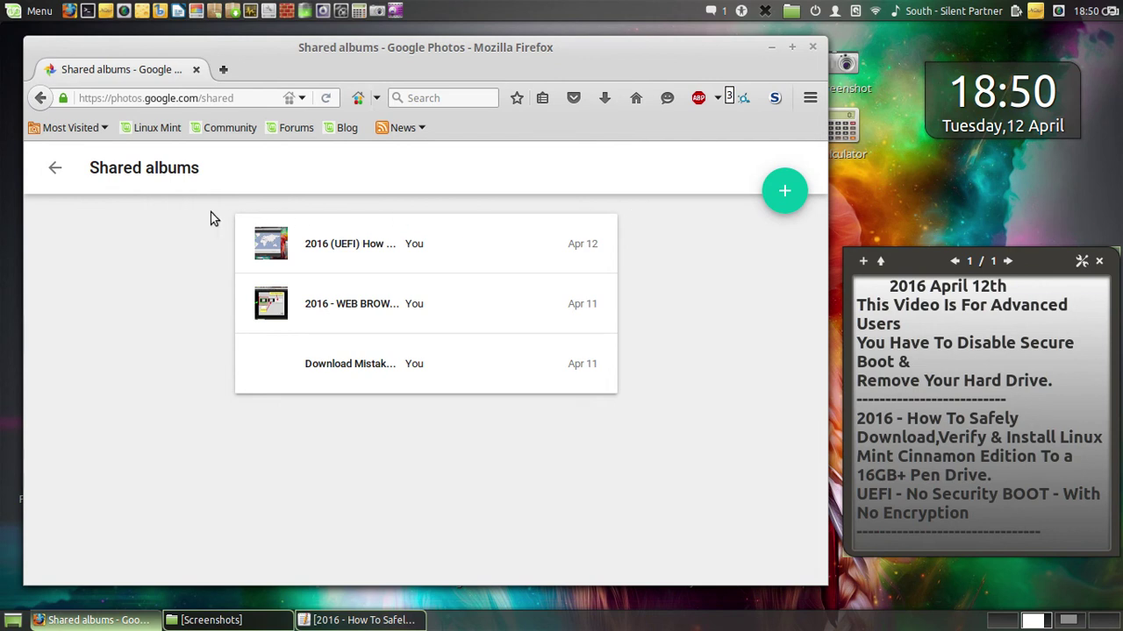
{"action": "left_click", "coordinate": [60, 170]}
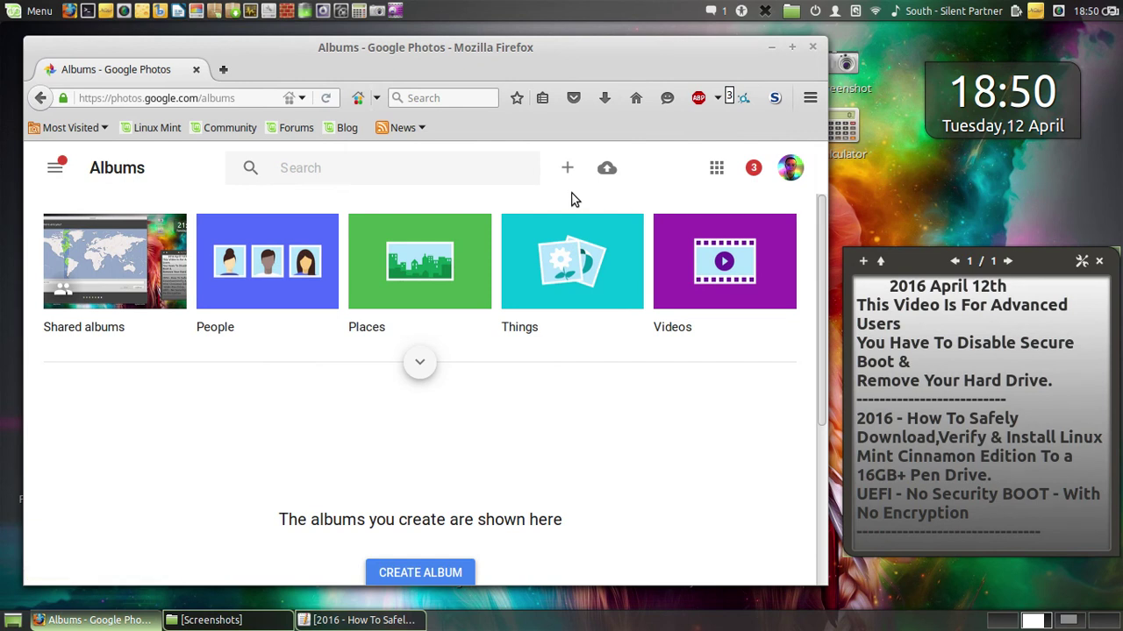
{"action": "left_click", "coordinate": [567, 168]}
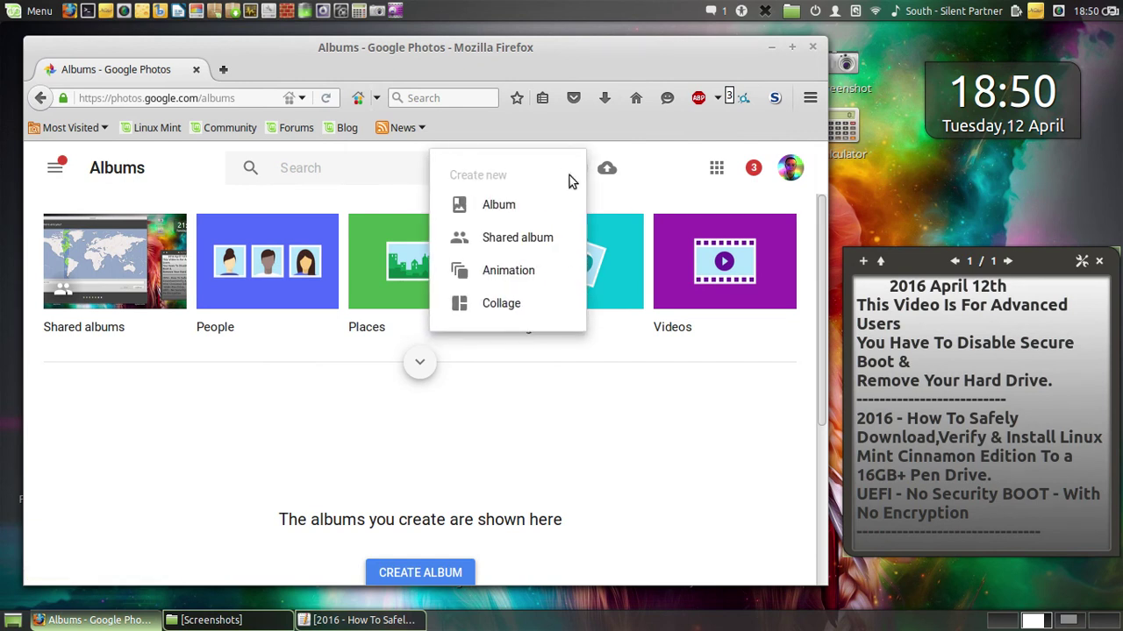
{"action": "left_click", "coordinate": [649, 158]}
{"action": "left_click", "coordinate": [69, 170]}
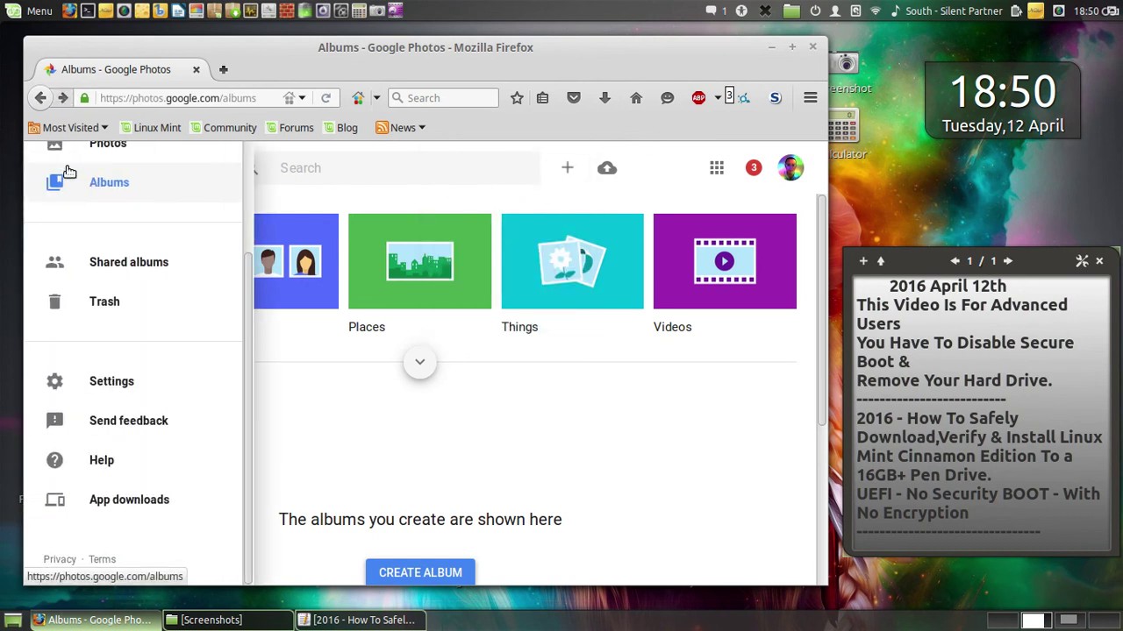
{"action": "left_click", "coordinate": [158, 199]}
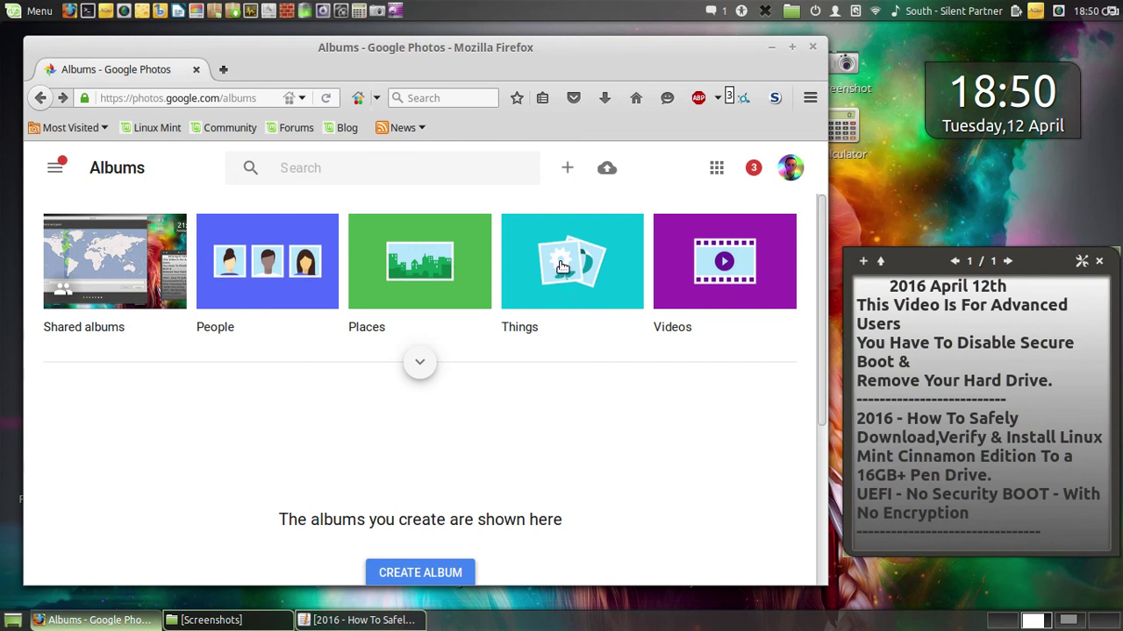
{"action": "left_click", "coordinate": [56, 169]}
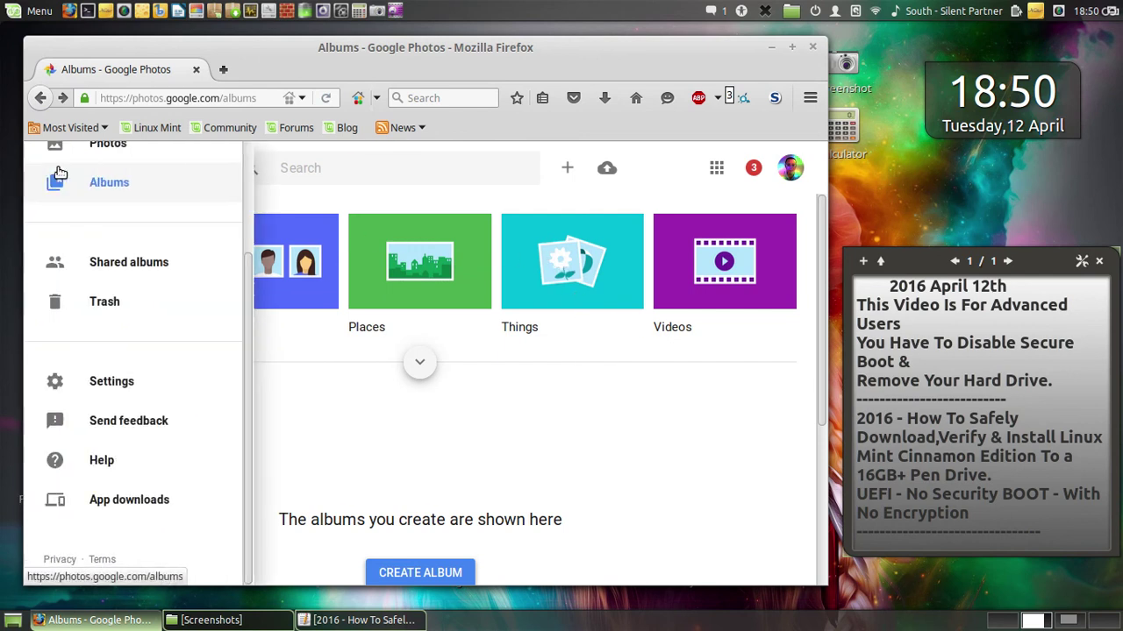
{"action": "scroll", "coordinate": [118, 308], "scroll_direction": "up", "scroll_amount": 3}
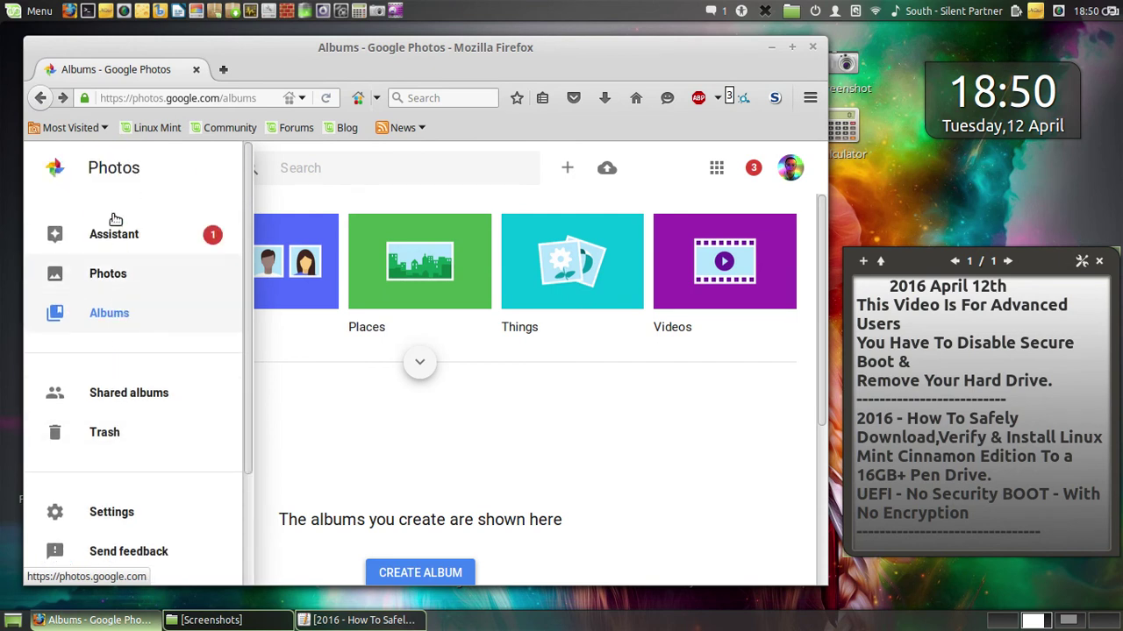
{"action": "left_click", "coordinate": [103, 172]}
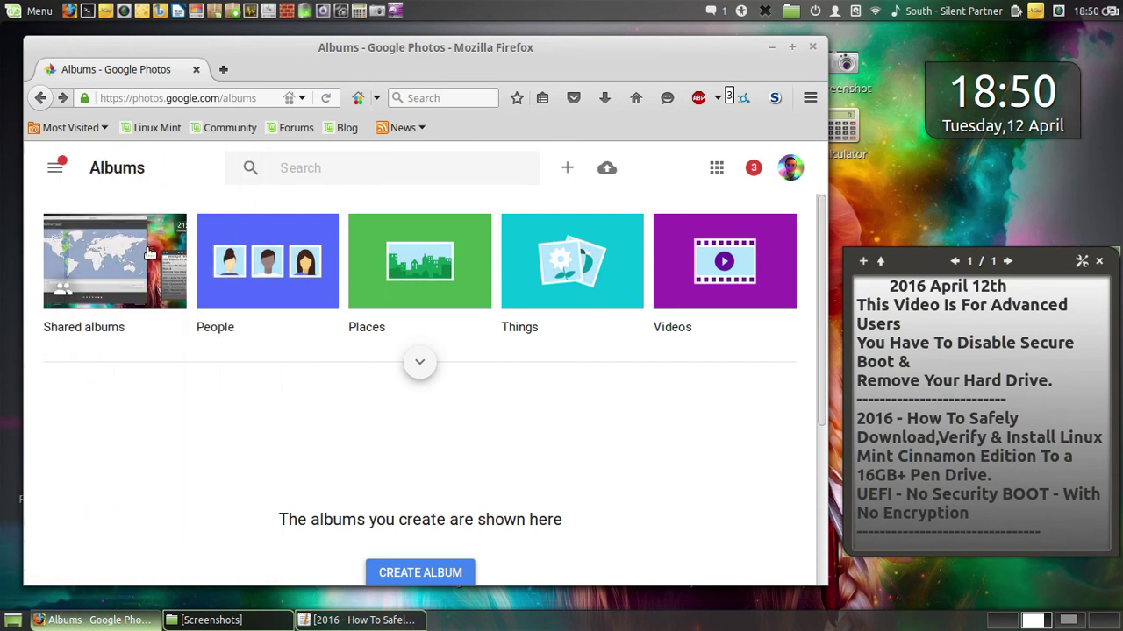
- From the Assistant page, upload A7.png, Kazam_screenshot_00000.png and Kazam_screenshot_00001.png from the Pen Drive folder
{"action": "left_click", "coordinate": [54, 168]}
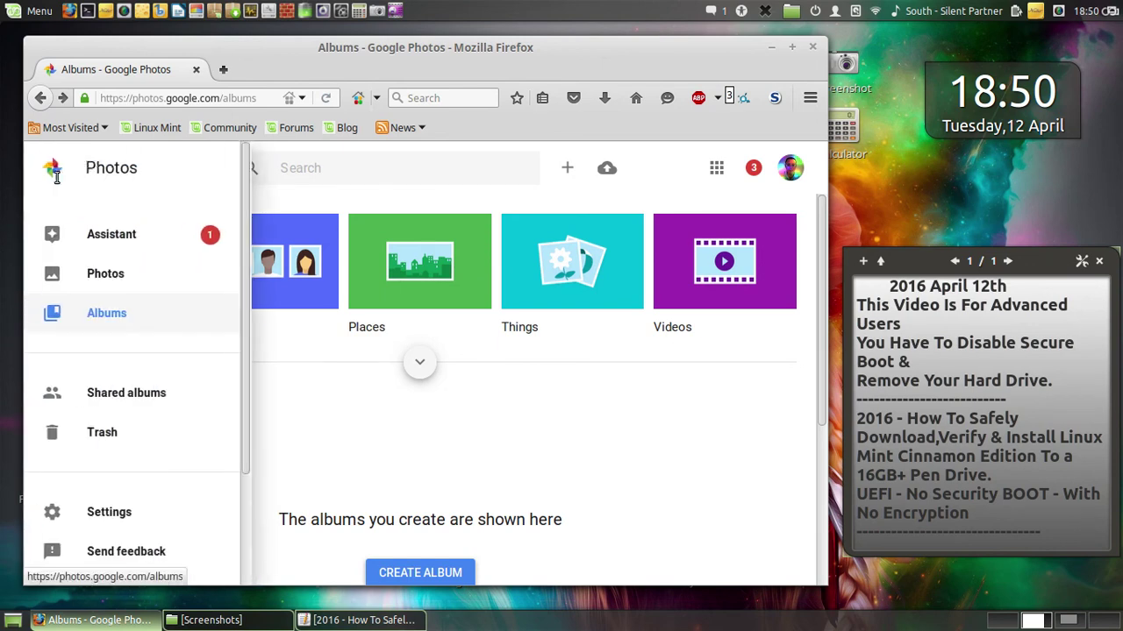
{"action": "left_click", "coordinate": [99, 245]}
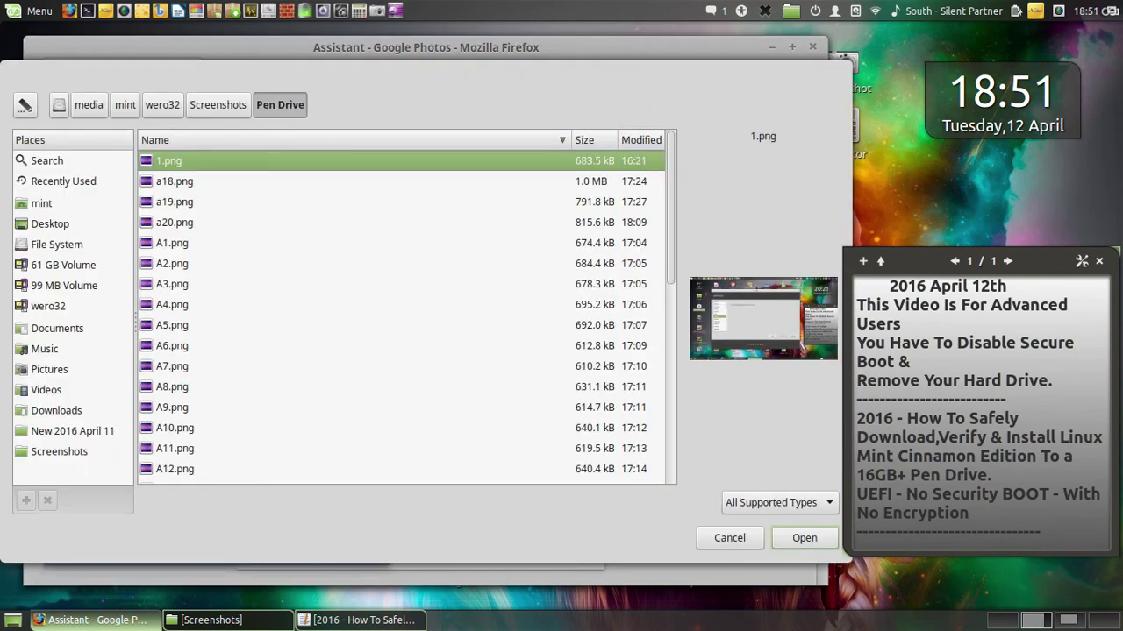
{"action": "left_click", "coordinate": [172, 365]}
{"action": "scroll", "coordinate": [401, 316], "scroll_direction": "down", "scroll_amount": 4}
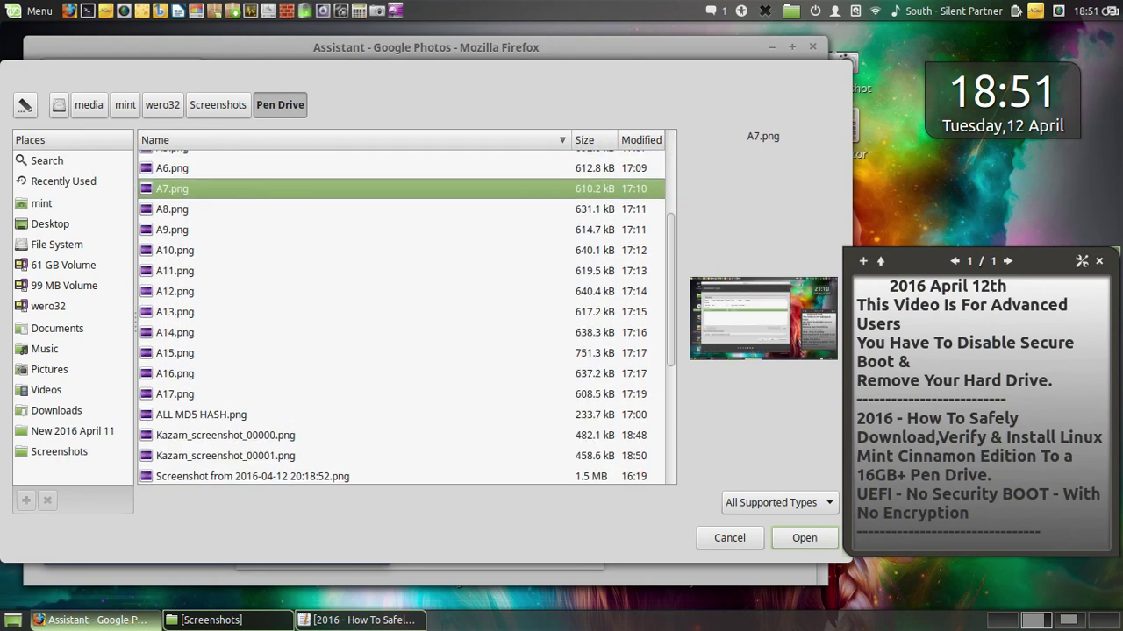
{"action": "scroll", "coordinate": [406, 316], "scroll_direction": "down", "scroll_amount": 5}
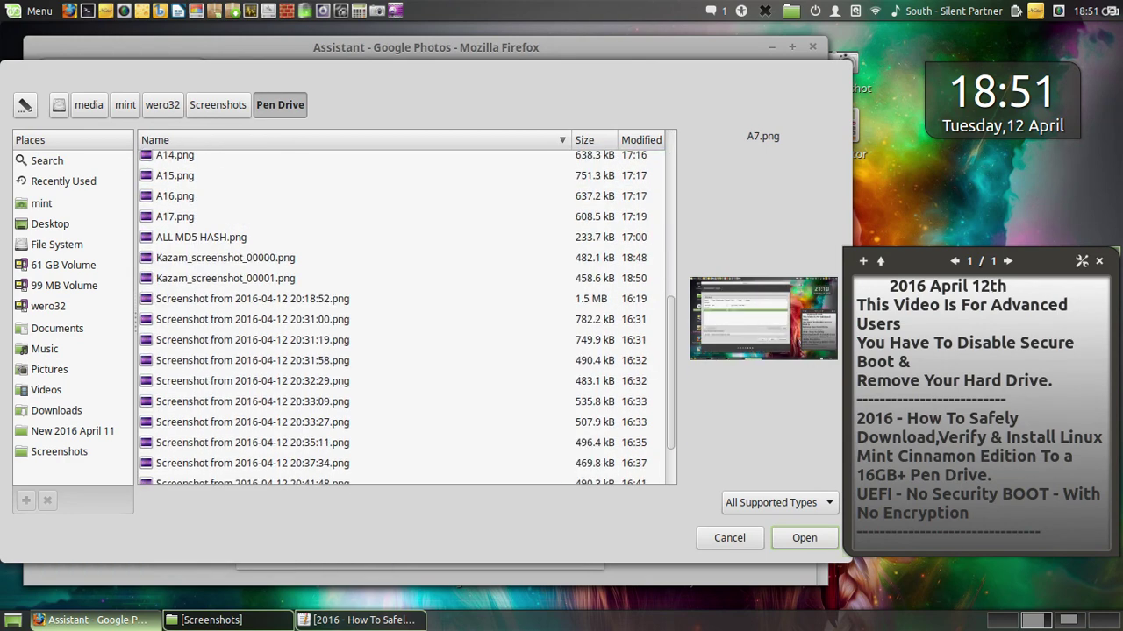
{"action": "scroll", "coordinate": [404, 316], "scroll_direction": "up", "scroll_amount": 4}
{"action": "scroll", "coordinate": [403, 316], "scroll_direction": "down", "scroll_amount": 4}
{"action": "left_click", "coordinate": [226, 257]}
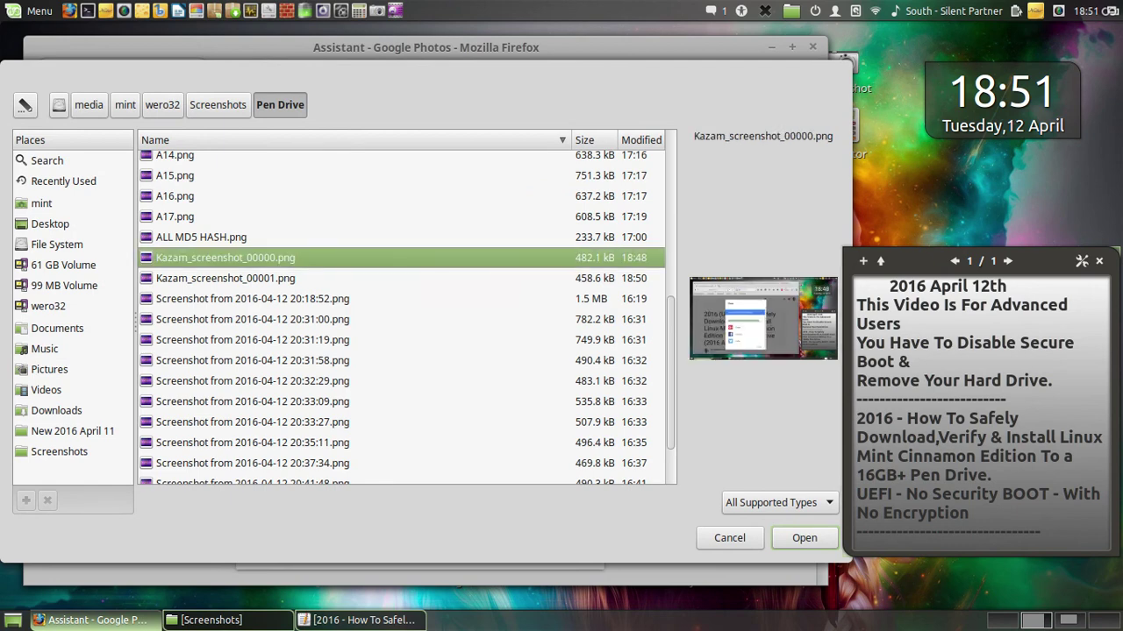
{"action": "left_click", "coordinate": [225, 278], "text": "ctrl"}
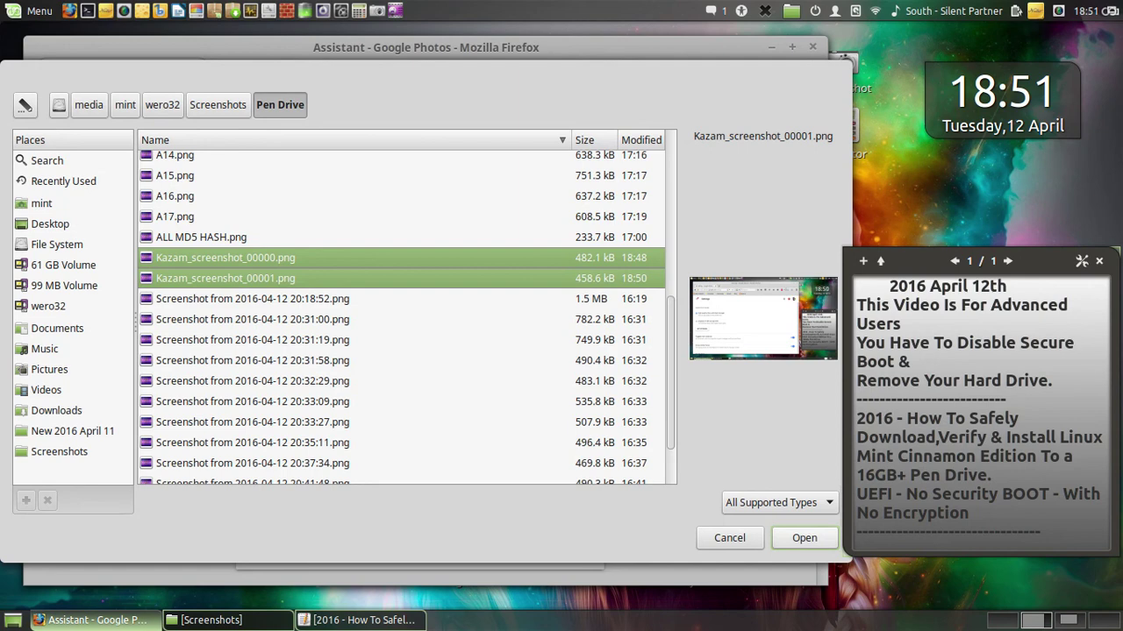
{"action": "key", "text": "Return"}
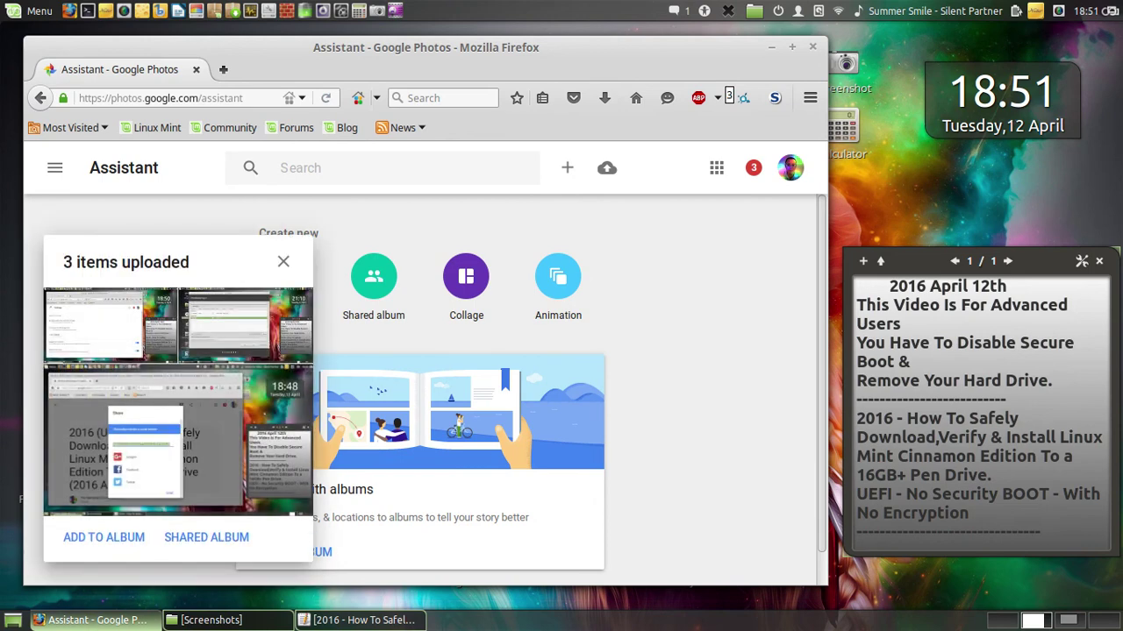
- Add the uploaded items to the existing shared album about installing Linux Mint 17.3 (UEFI) on a pen drive, and view that album
{"action": "left_click", "coordinate": [206, 538]}
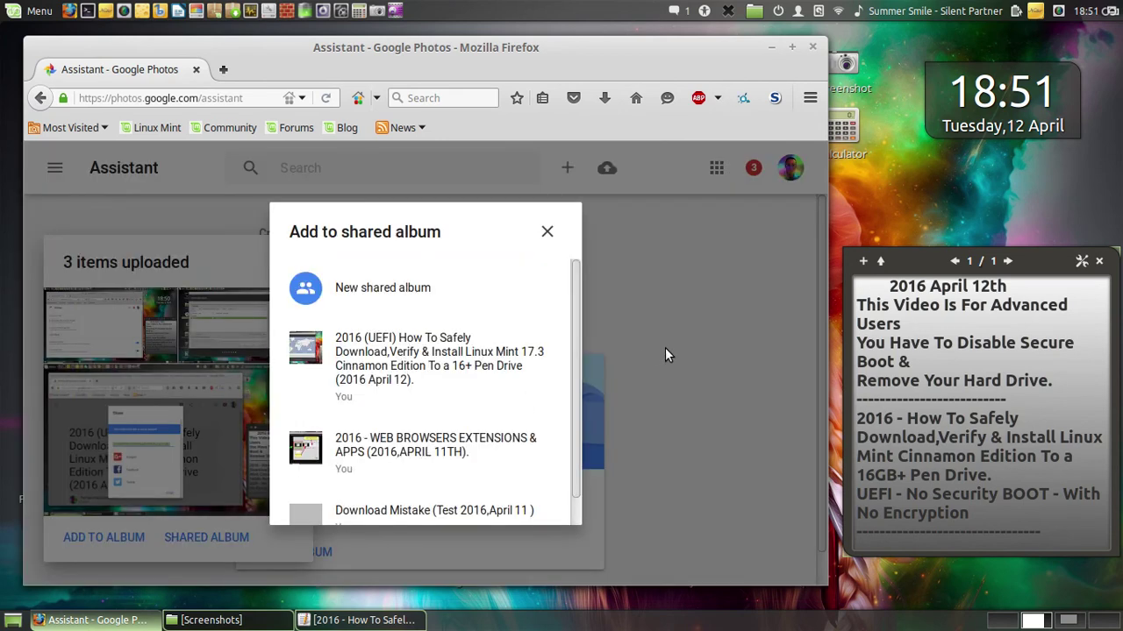
{"action": "left_click", "coordinate": [456, 360]}
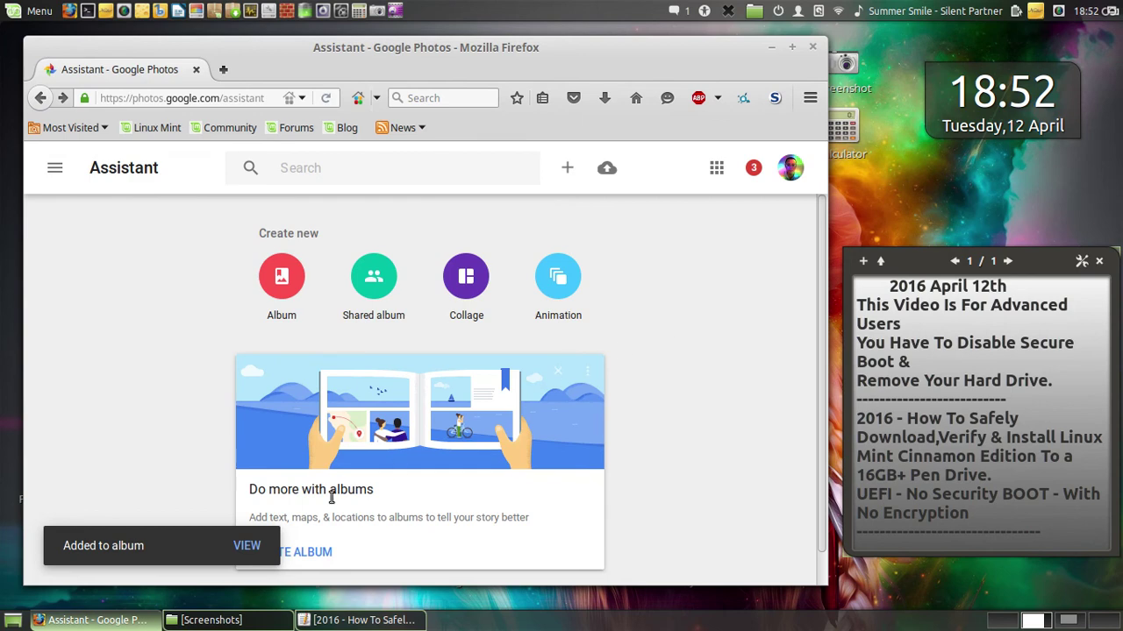
{"action": "left_click", "coordinate": [252, 547]}
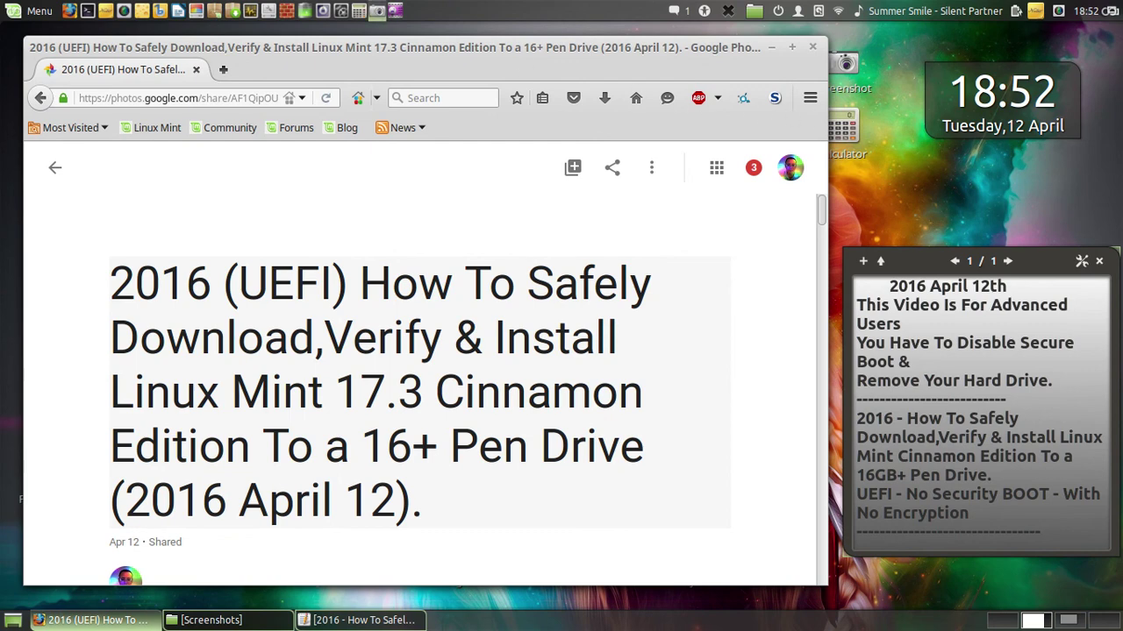
- Take a screenshot of the whole screen showing the album title and save it as "Folder Name.png" in the Pen Drive folder
{"action": "left_click", "coordinate": [881, 124]}
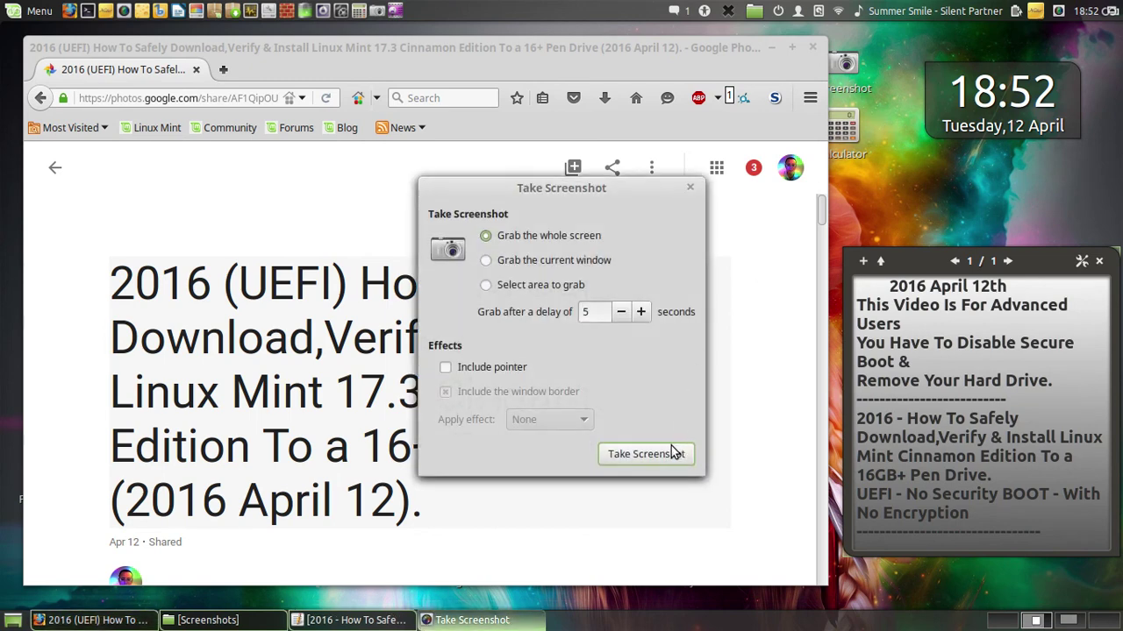
{"action": "left_click", "coordinate": [674, 453]}
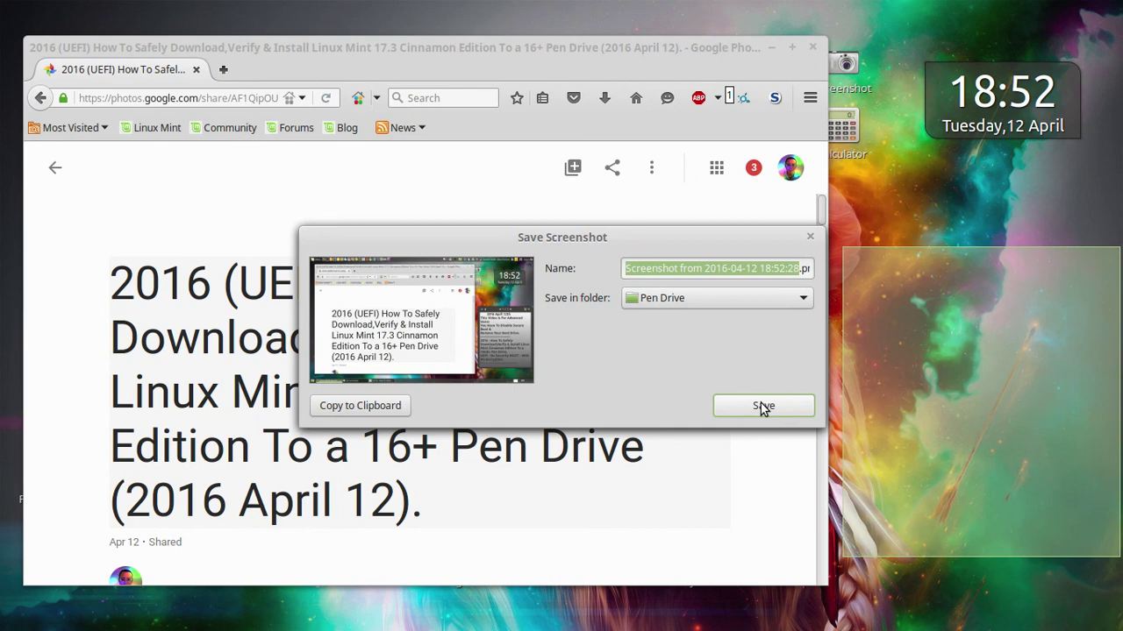
{"action": "type", "text": "G.png"}
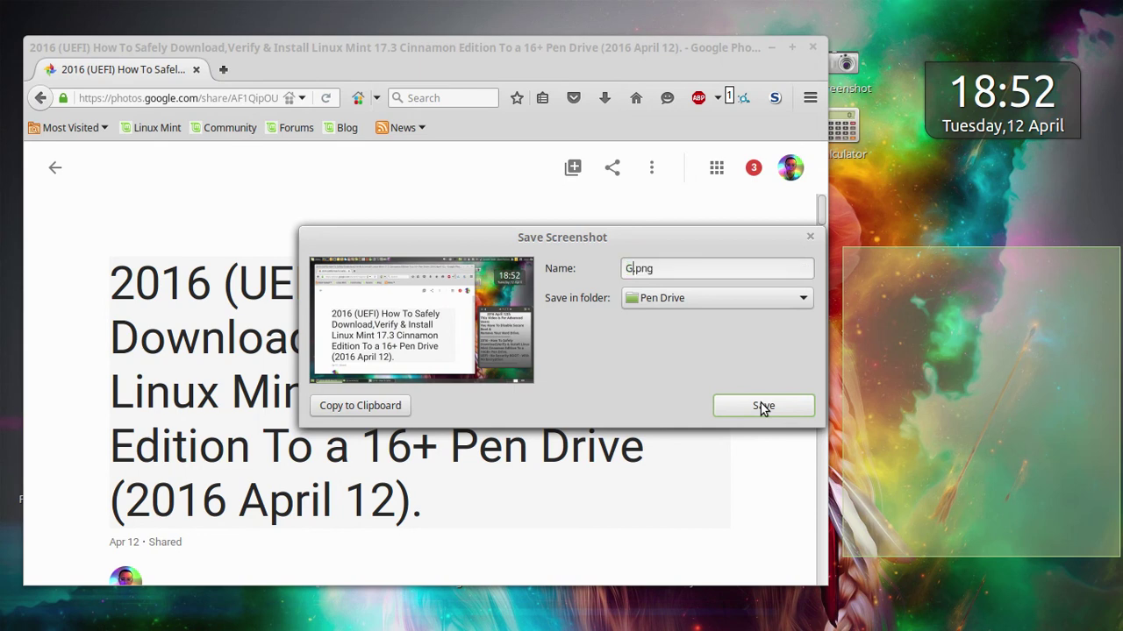
{"action": "key", "text": "BackSpace"}
{"action": "type", "text": "Folder "}
{"action": "type", "text": "ame"}
{"action": "key", "text": "BackSpace"}
{"action": "key", "text": "BackSpace"}
{"action": "key", "text": "BackSpace"}
{"action": "type", "text": "ame"}
{"action": "key", "text": "BackSpace"}
{"action": "key", "text": "BackSpace"}
{"action": "key", "text": "BackSpace"}
{"action": "type", "text": "Namee"}
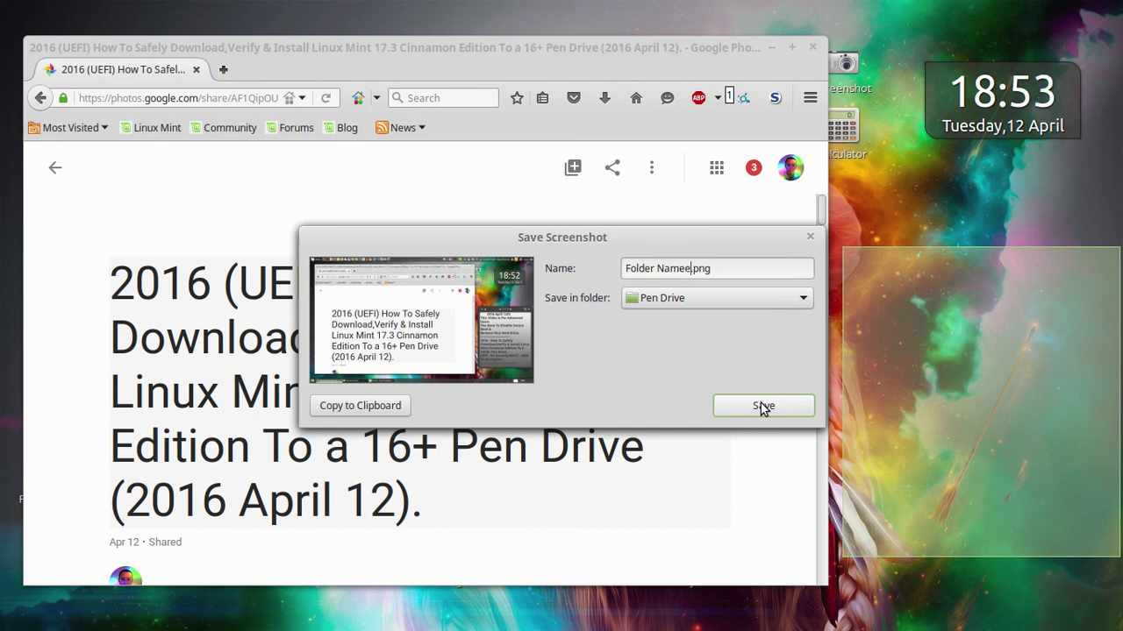
{"action": "key", "text": "BackSpace"}
{"action": "left_click", "coordinate": [782, 405]}
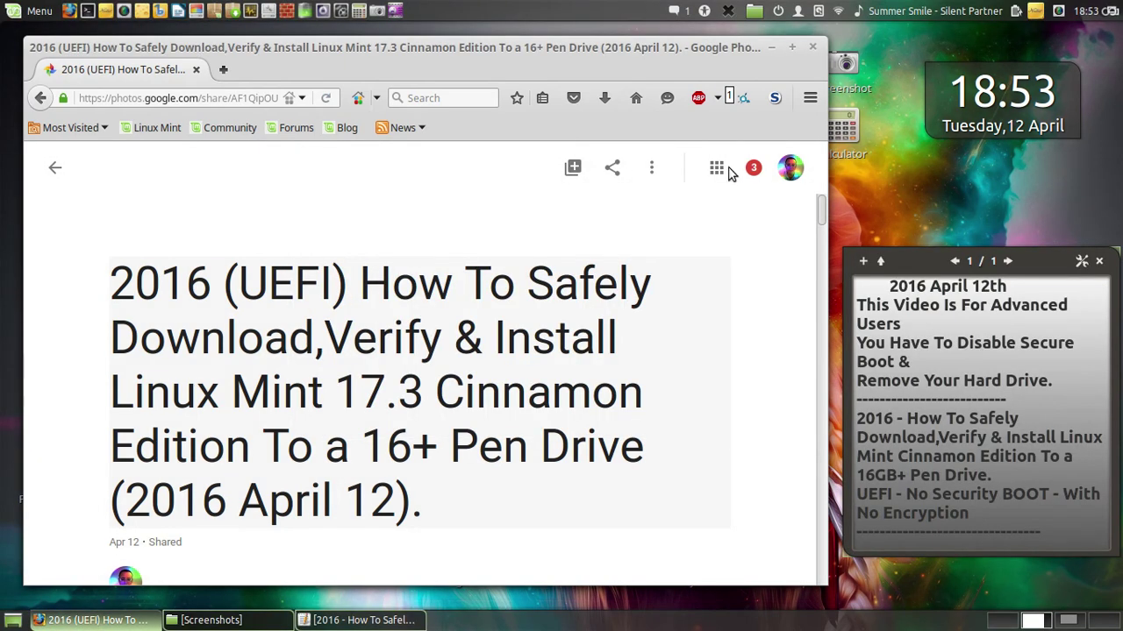
- Return to the Assistant page and upload "Folder Name.png" from the Pen Drive folder
{"action": "left_click", "coordinate": [55, 169]}
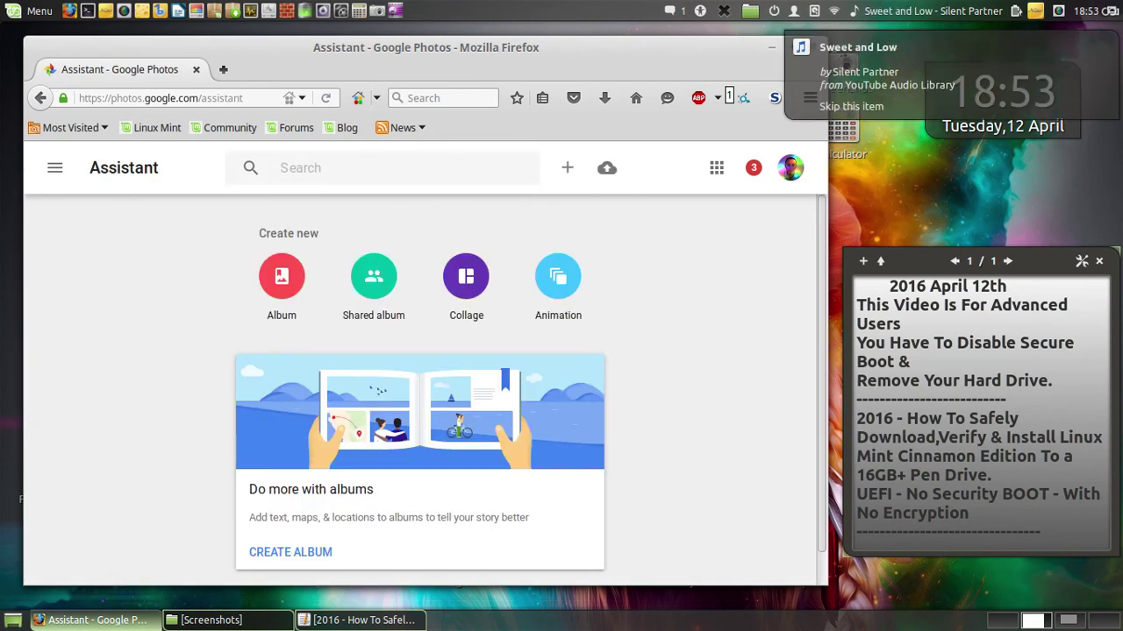
{"action": "left_click", "coordinate": [606, 167]}
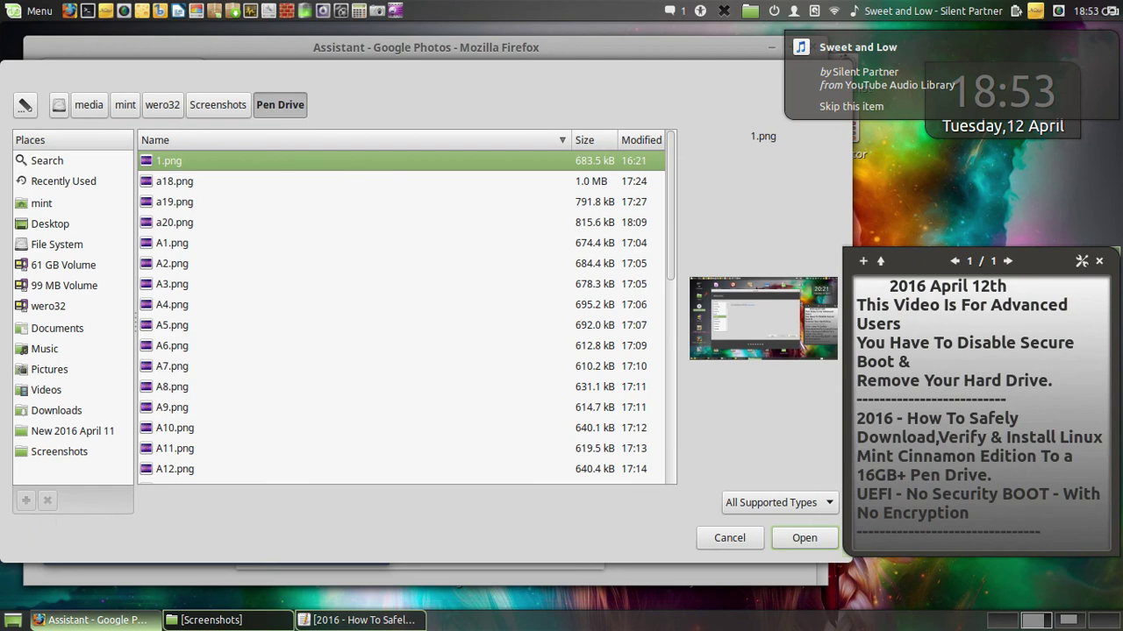
{"action": "scroll", "coordinate": [406, 311], "scroll_direction": "down", "scroll_amount": 5}
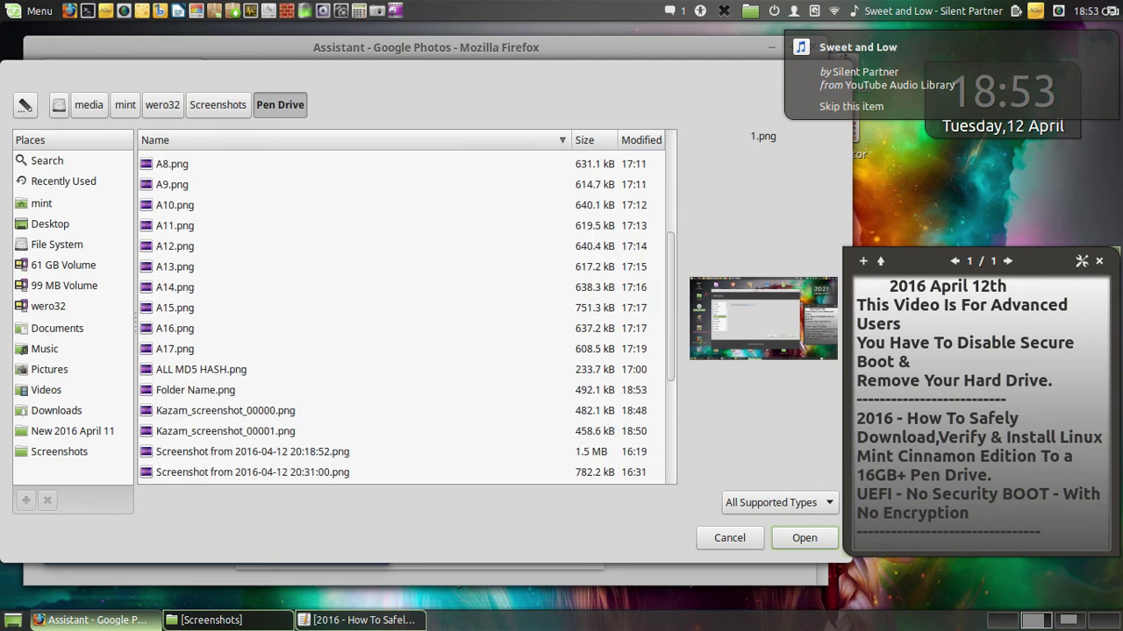
{"action": "left_click", "coordinate": [195, 389]}
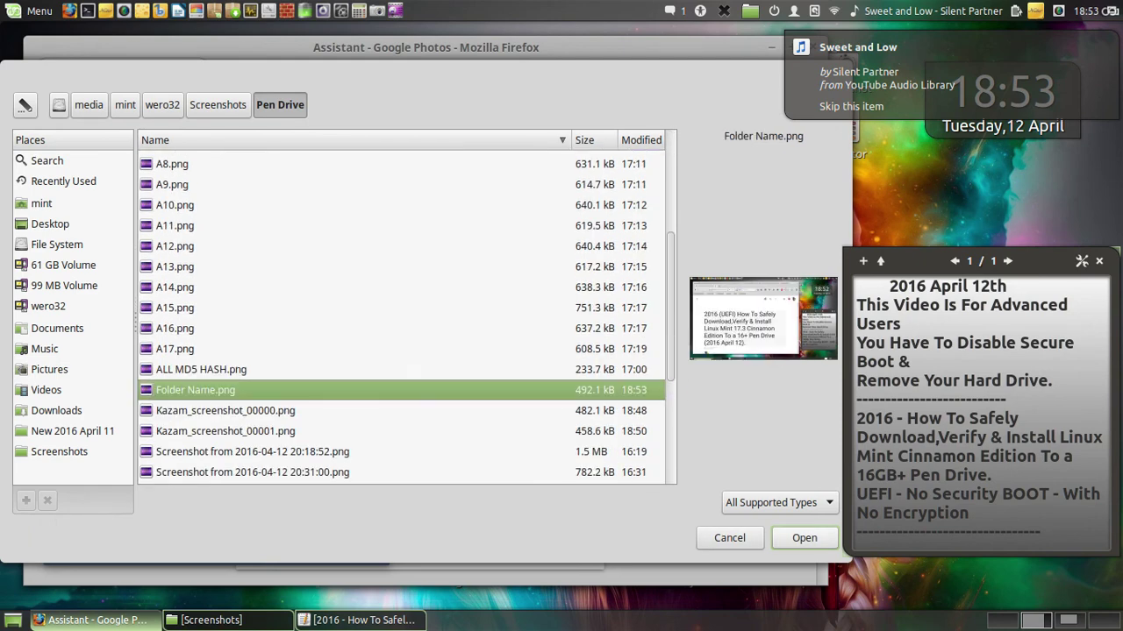
{"action": "left_click", "coordinate": [802, 538]}
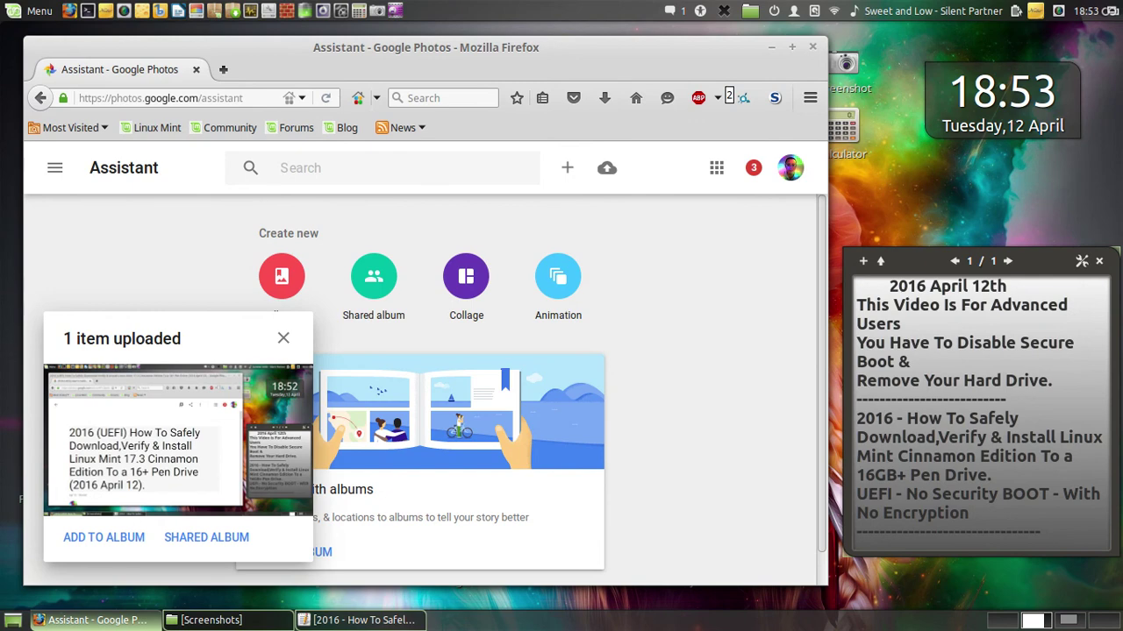
- Add the uploaded item to the existing shared album about installing Linux Mint 17.3 (UEFI), then view that album in a maximized browser window
{"action": "left_click", "coordinate": [224, 545]}
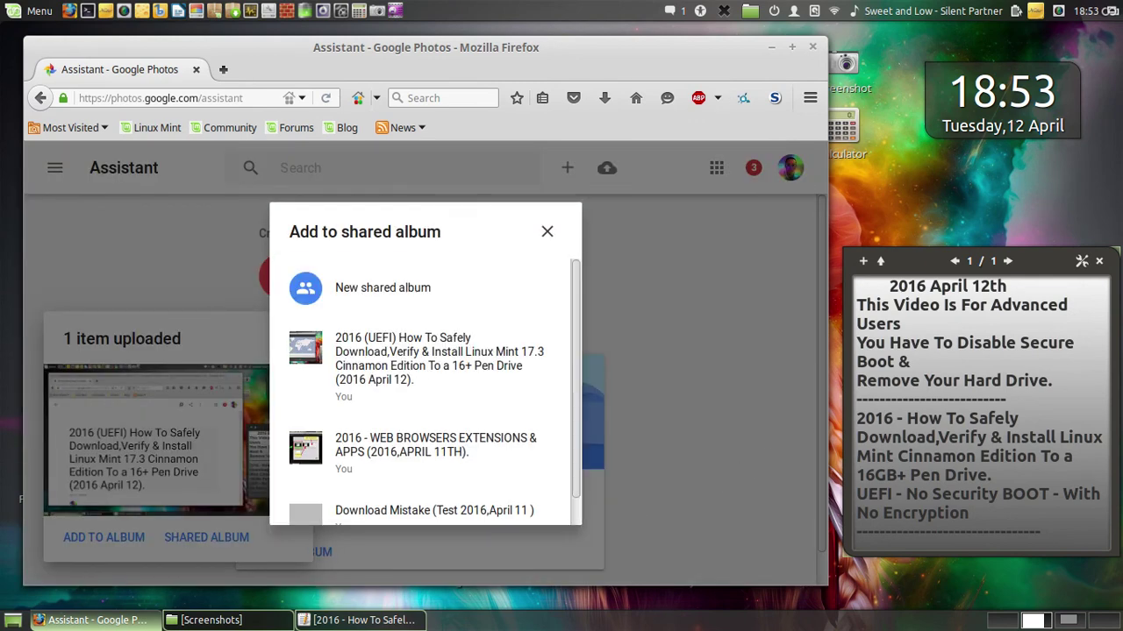
{"action": "left_click", "coordinate": [415, 351]}
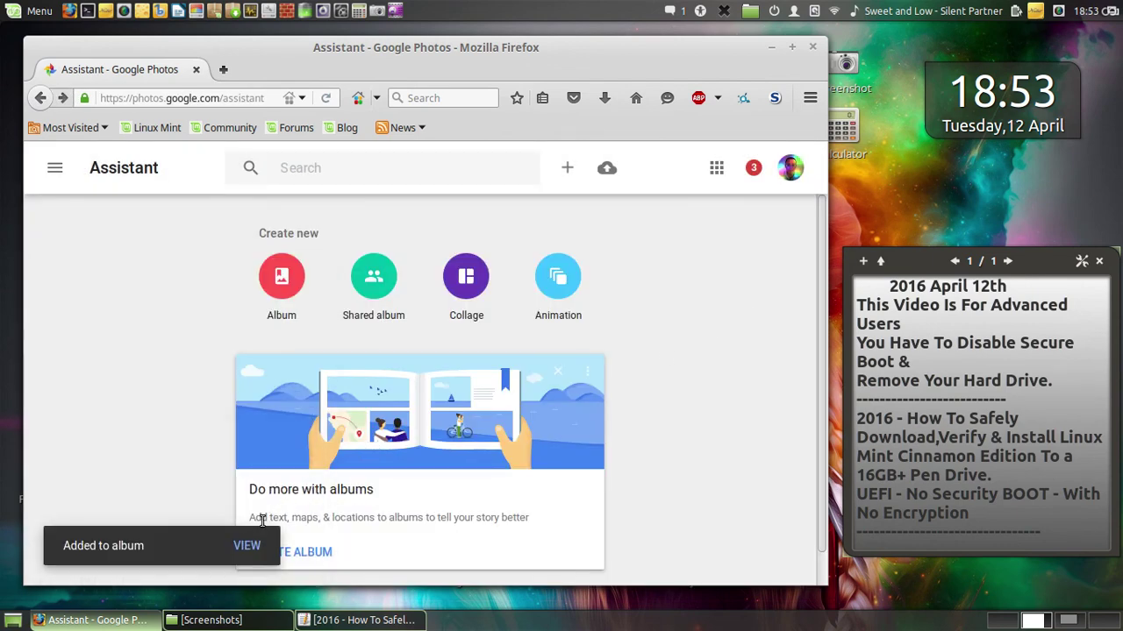
{"action": "left_click", "coordinate": [240, 548]}
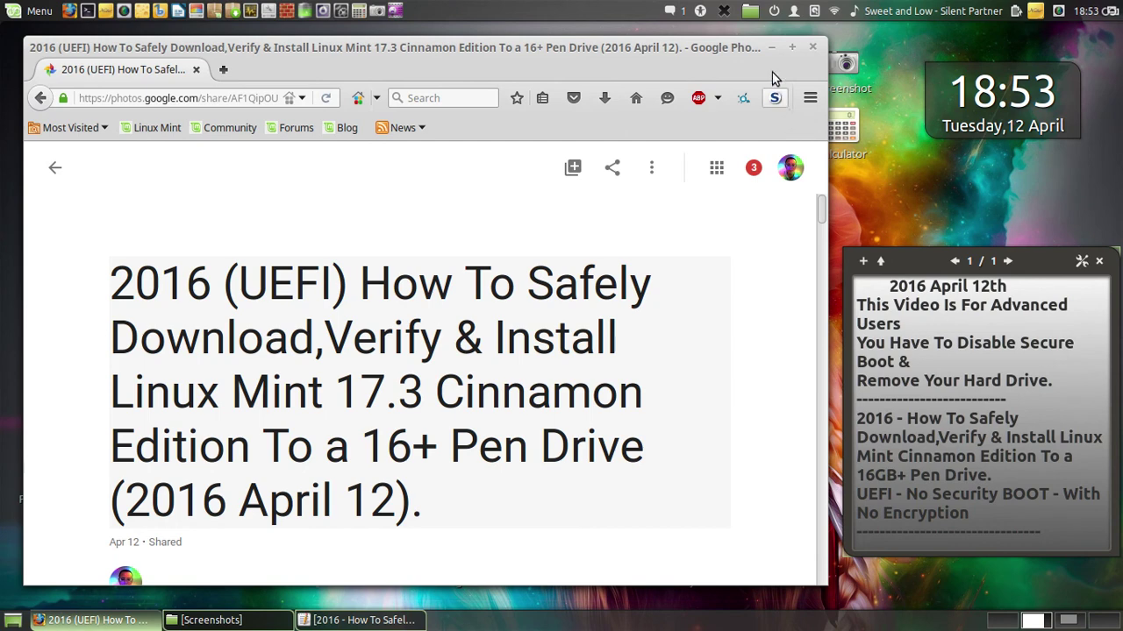
{"action": "left_click", "coordinate": [793, 48]}
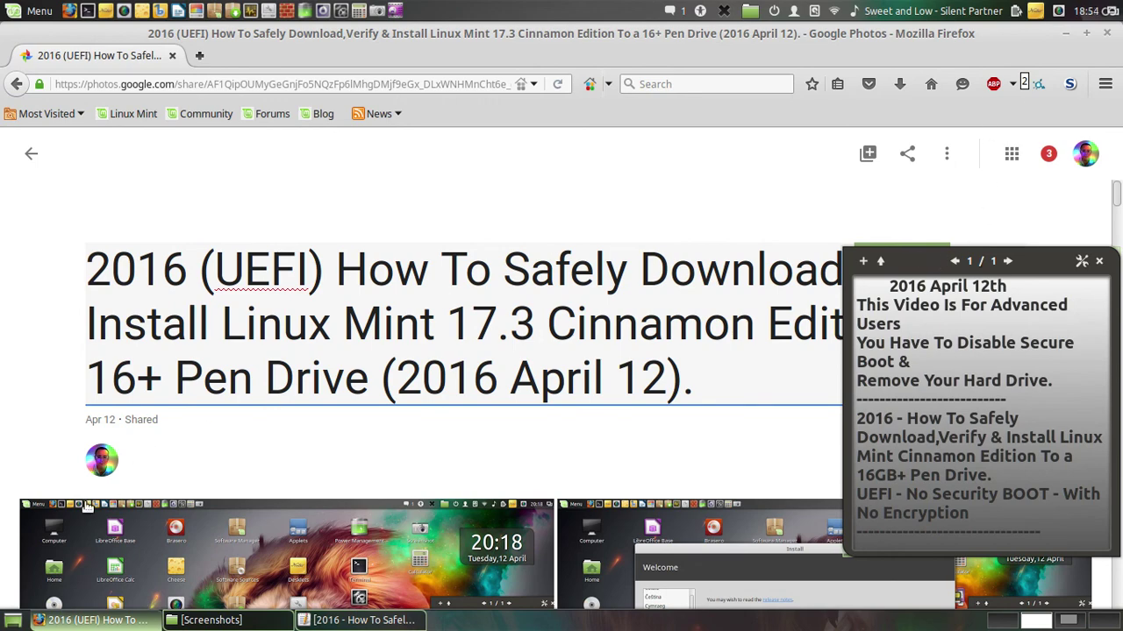
- Show the desktop, switch to Workspace 1 and close the "New 2016 April 11" folder window
{"action": "left_click", "coordinate": [12, 620]}
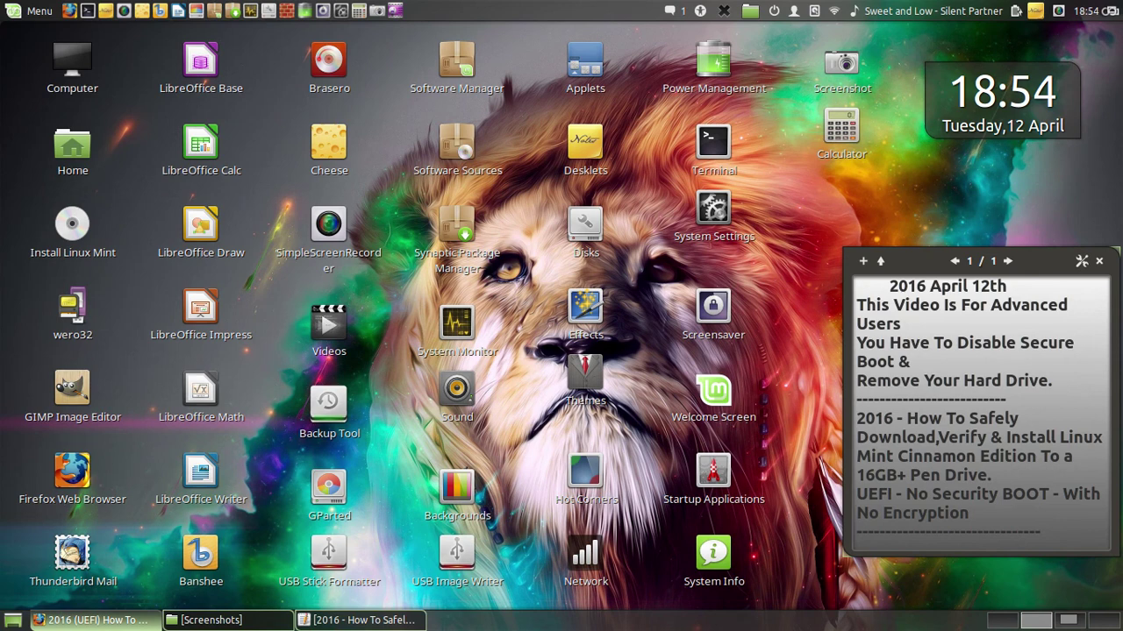
{"action": "mouse_move", "coordinate": [1, 1]}
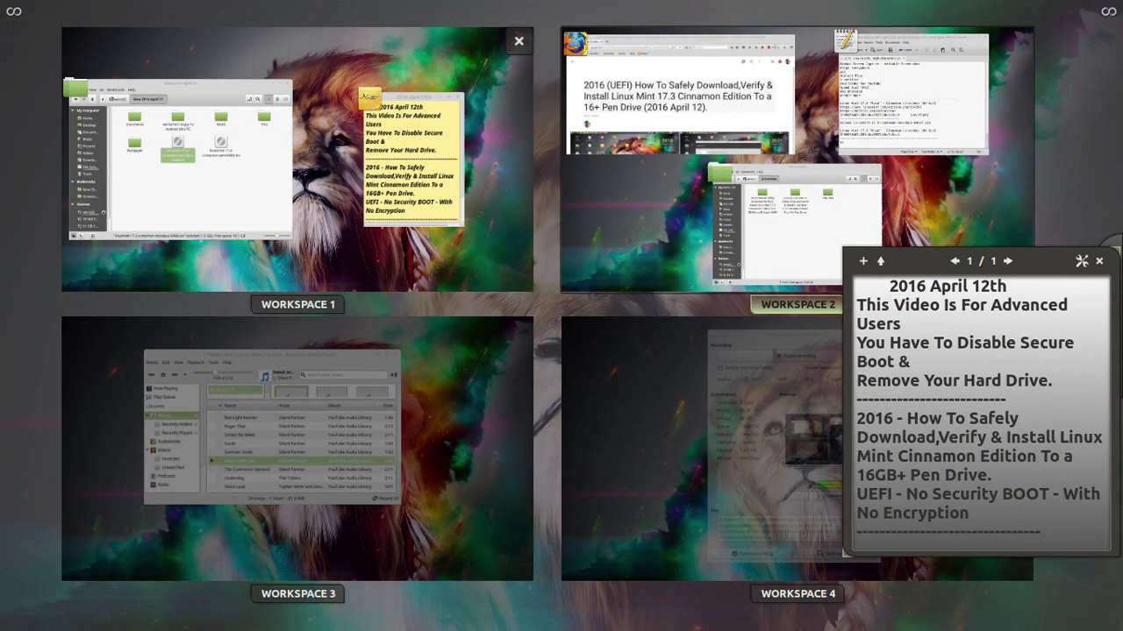
{"action": "left_click", "coordinate": [298, 158]}
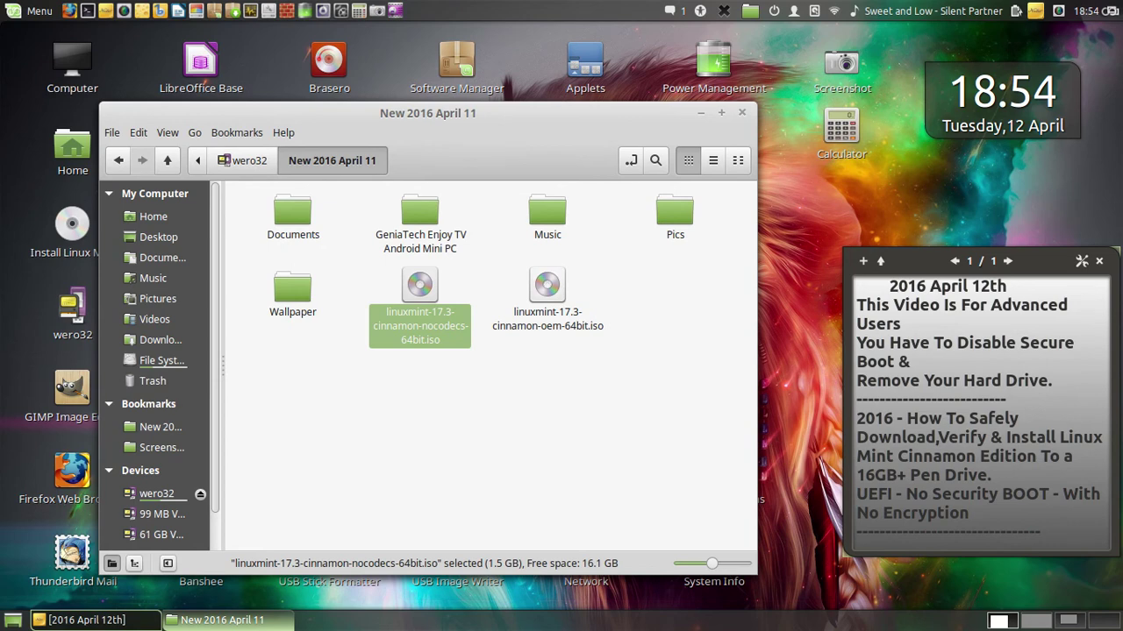
{"action": "key", "text": "ctrl+w"}
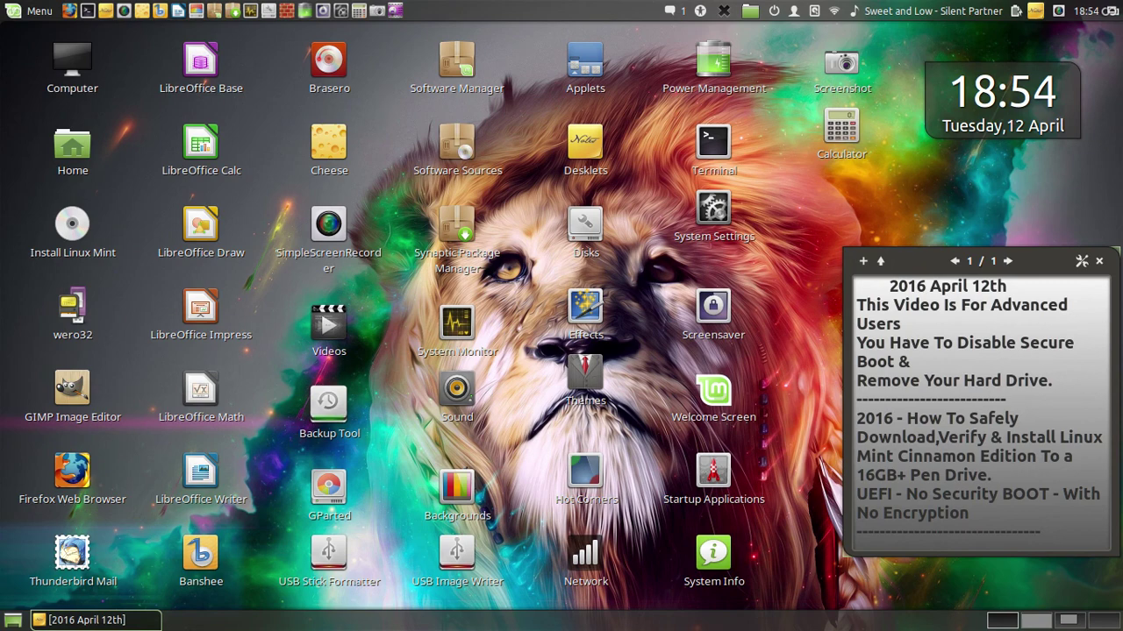
- Go back to Workspace 2 and look through the first screenshots in the shared album, returning to its title
{"action": "mouse_move", "coordinate": [0, 1]}
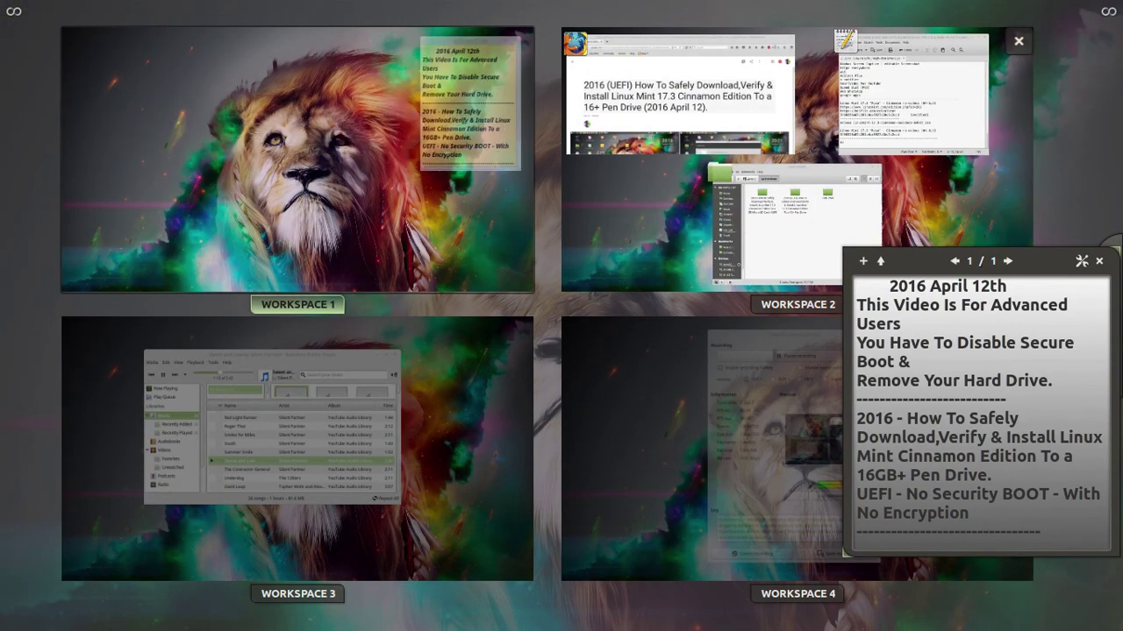
{"action": "left_click", "coordinate": [687, 94]}
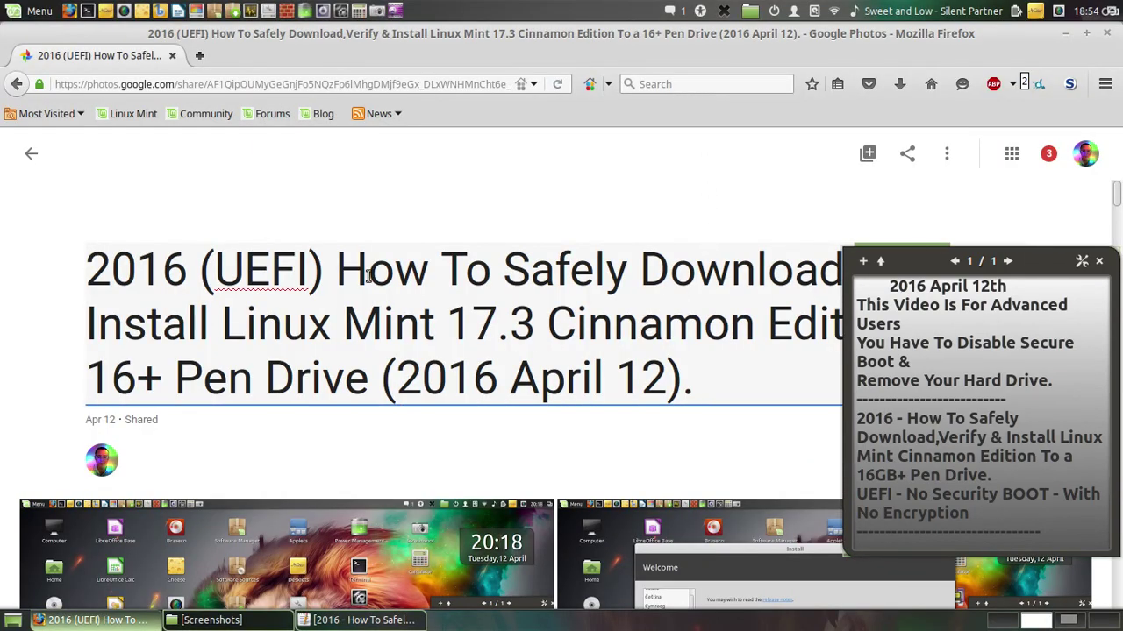
{"action": "scroll", "coordinate": [368, 278], "scroll_direction": "down", "scroll_amount": 5}
{"action": "scroll", "coordinate": [369, 279], "scroll_direction": "down", "scroll_amount": 1}
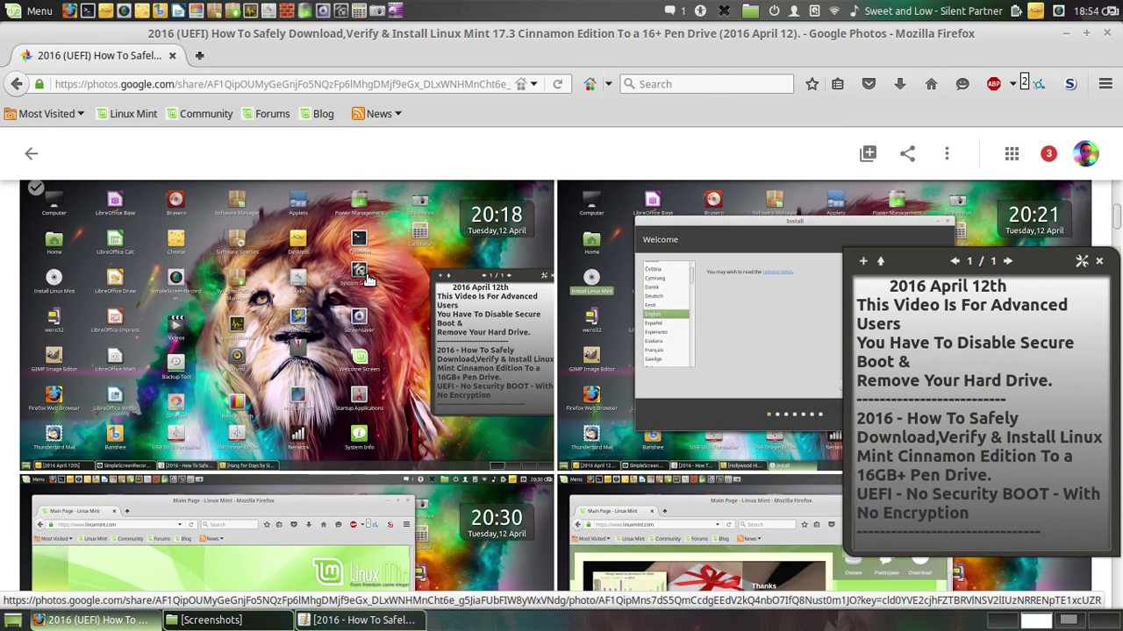
{"action": "scroll", "coordinate": [368, 279], "scroll_direction": "down", "scroll_amount": 1}
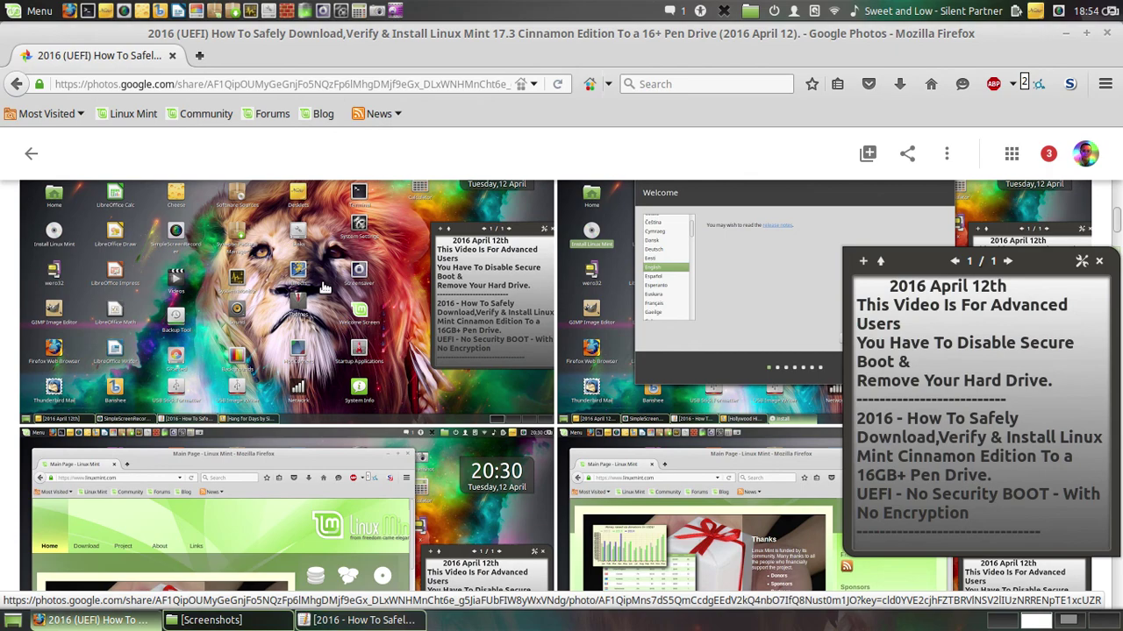
{"action": "scroll", "coordinate": [322, 287], "scroll_direction": "down", "scroll_amount": 4}
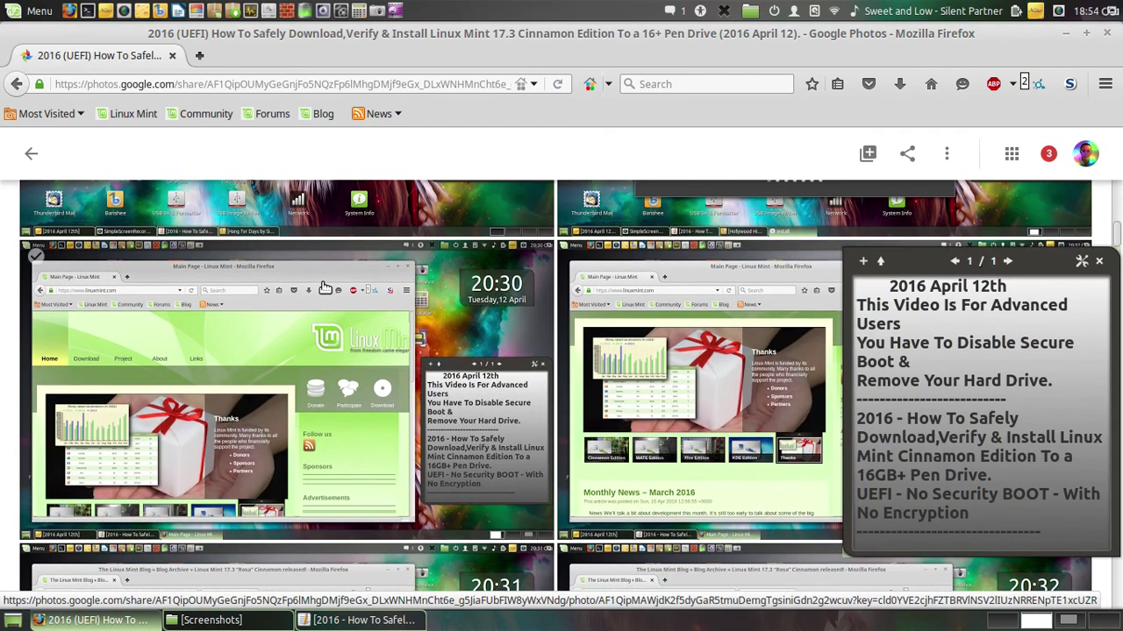
{"action": "scroll", "coordinate": [324, 288], "scroll_direction": "up", "scroll_amount": 11}
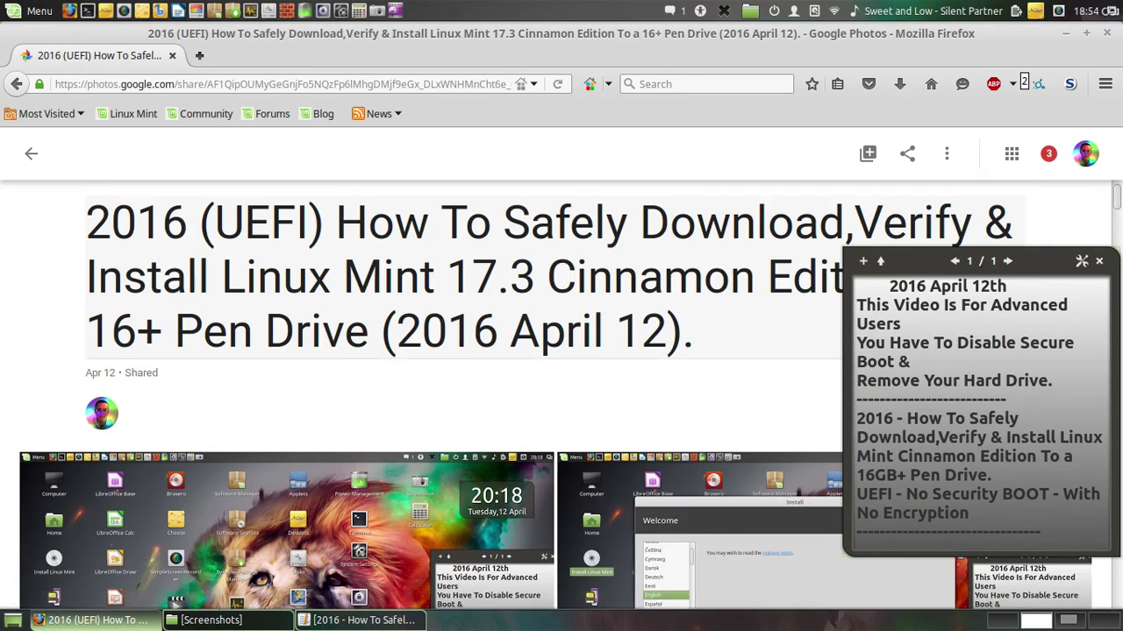
- In the open text document, add "(press f11 for full Screen Viewing)." after the Google Photos URL
{"action": "left_click", "coordinate": [361, 620]}
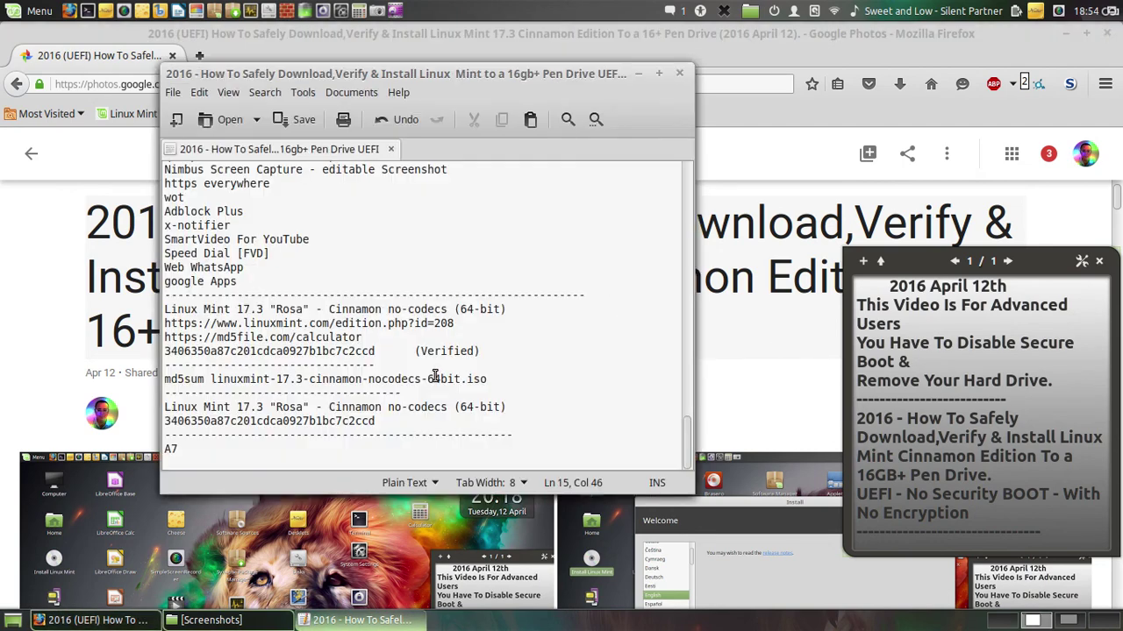
{"action": "scroll", "coordinate": [289, 321], "scroll_direction": "up", "scroll_amount": 10}
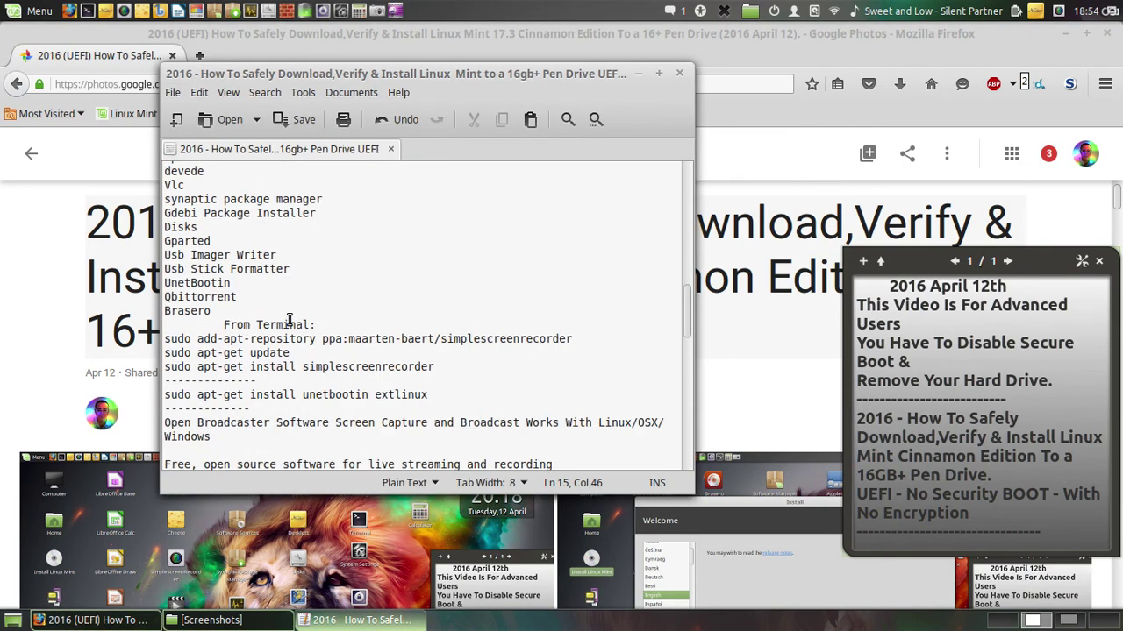
{"action": "scroll", "coordinate": [292, 319], "scroll_direction": "up", "scroll_amount": 15}
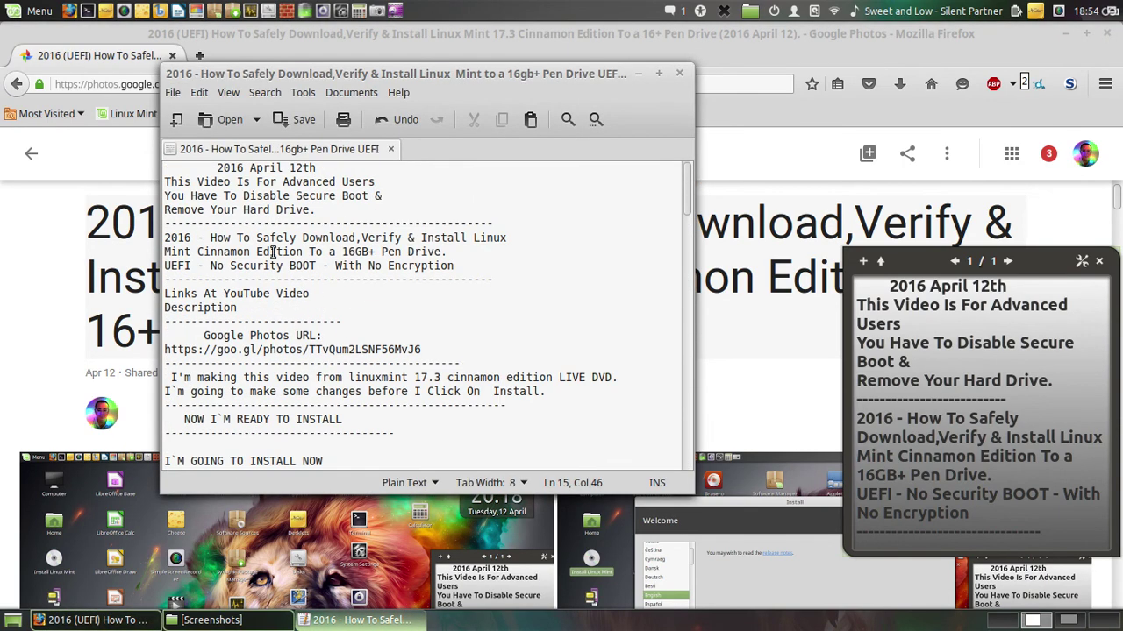
{"action": "left_click_drag", "start_coordinate": [425, 349], "coordinate": [164, 349]}
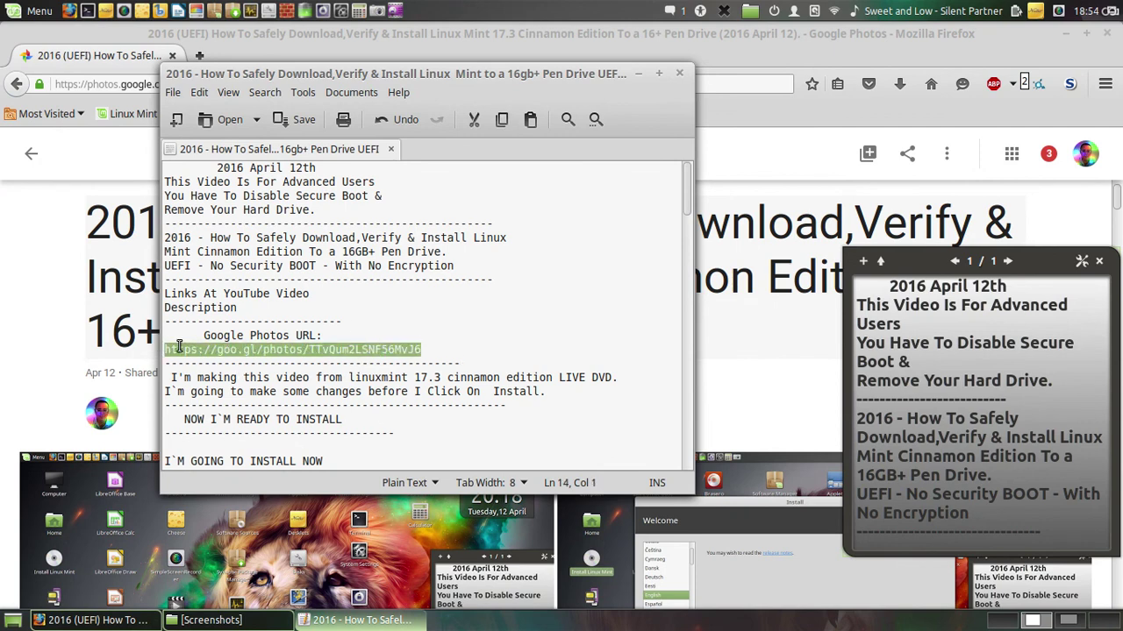
{"action": "left_click", "coordinate": [487, 351]}
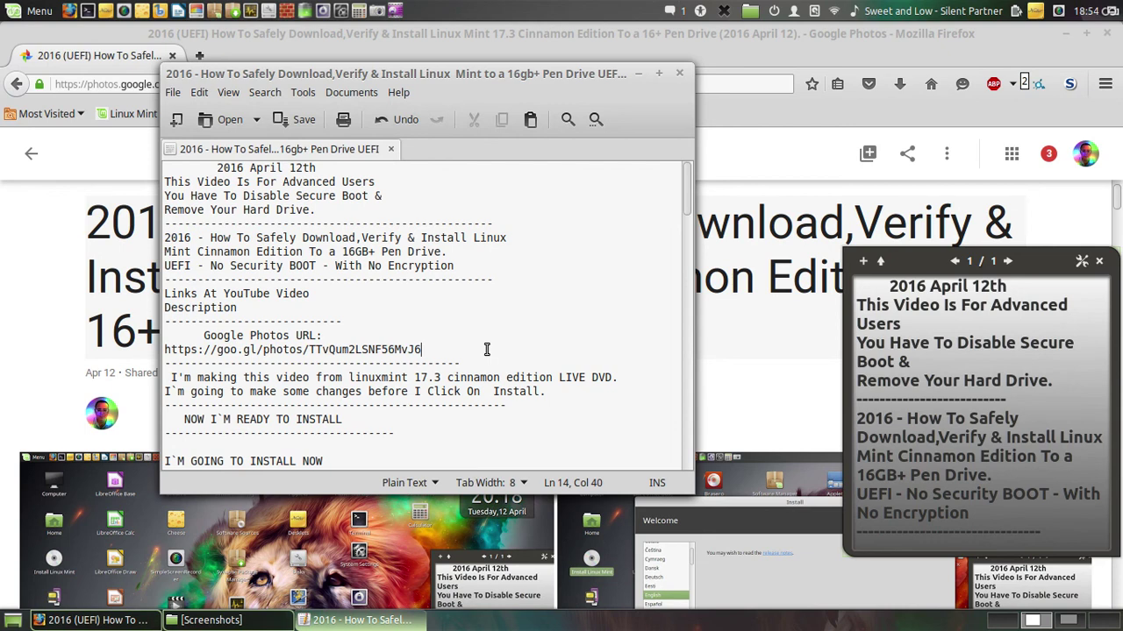
{"action": "type", "text": "("}
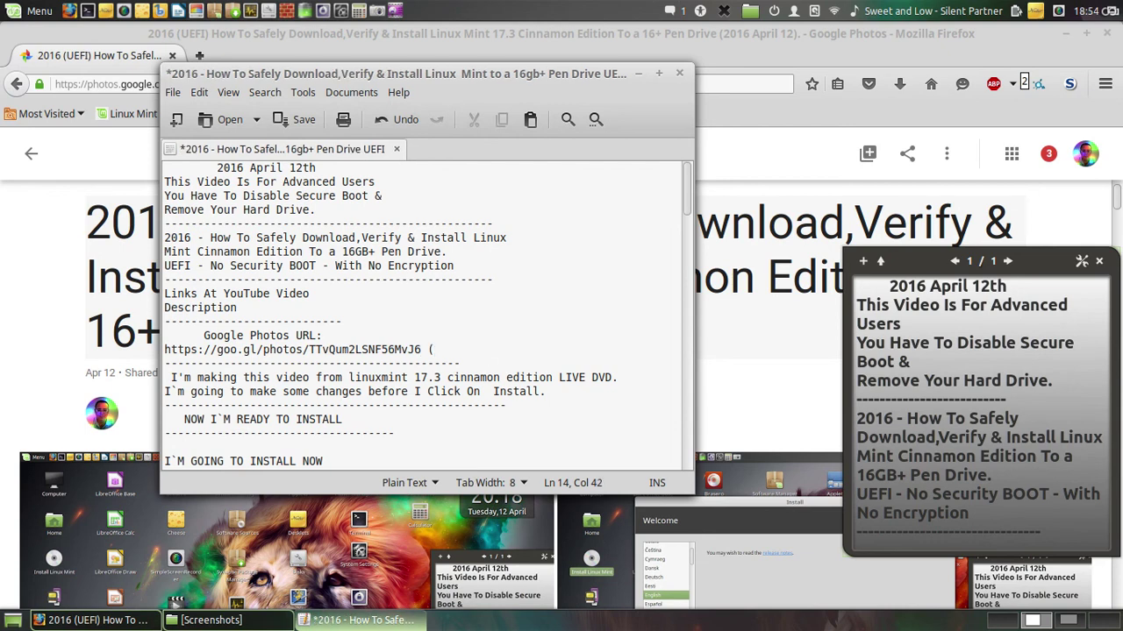
{"action": "type", "text": "press f11 for ful"}
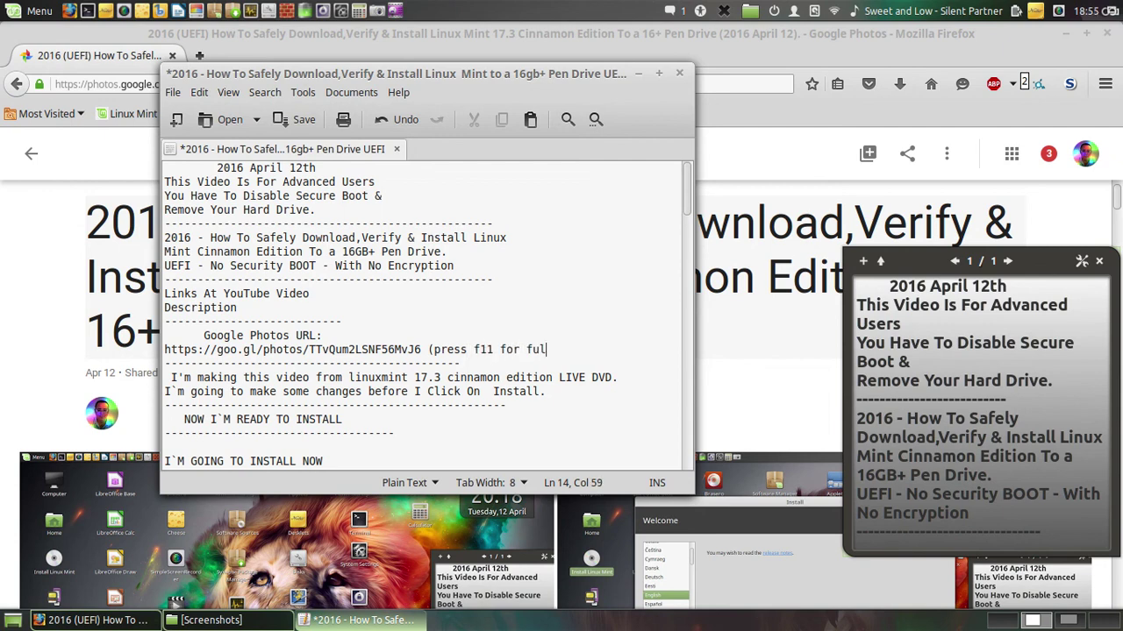
{"action": "type", "text": "l Screen Viewing"}
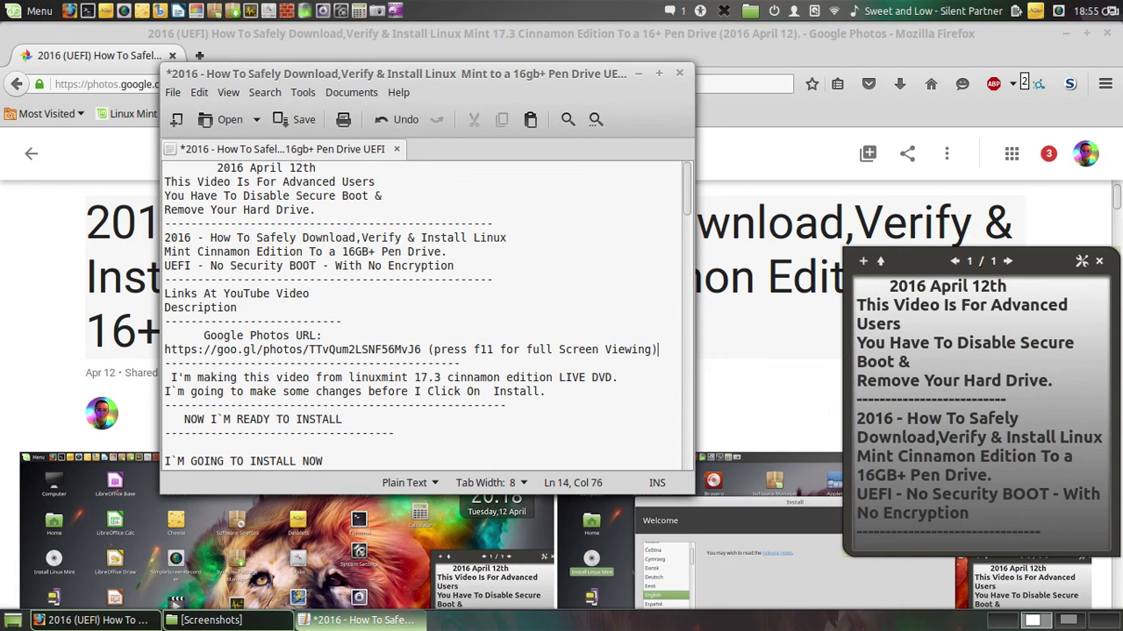
{"action": "type", "text": ")."}
- Move the note "(press f11 for full Screen Viewing)." onto its own line below the Google Photos URL and save the document
{"action": "left_click_drag", "start_coordinate": [666, 349], "coordinate": [428, 349]}
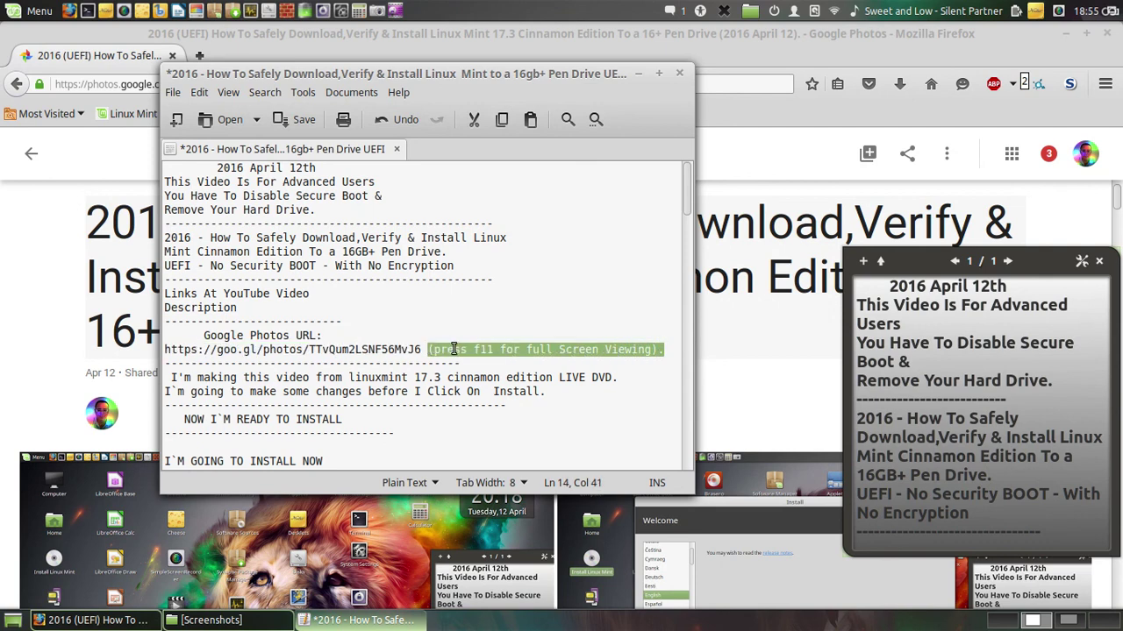
{"action": "right_click", "coordinate": [454, 349]}
{"action": "left_click", "coordinate": [482, 413]}
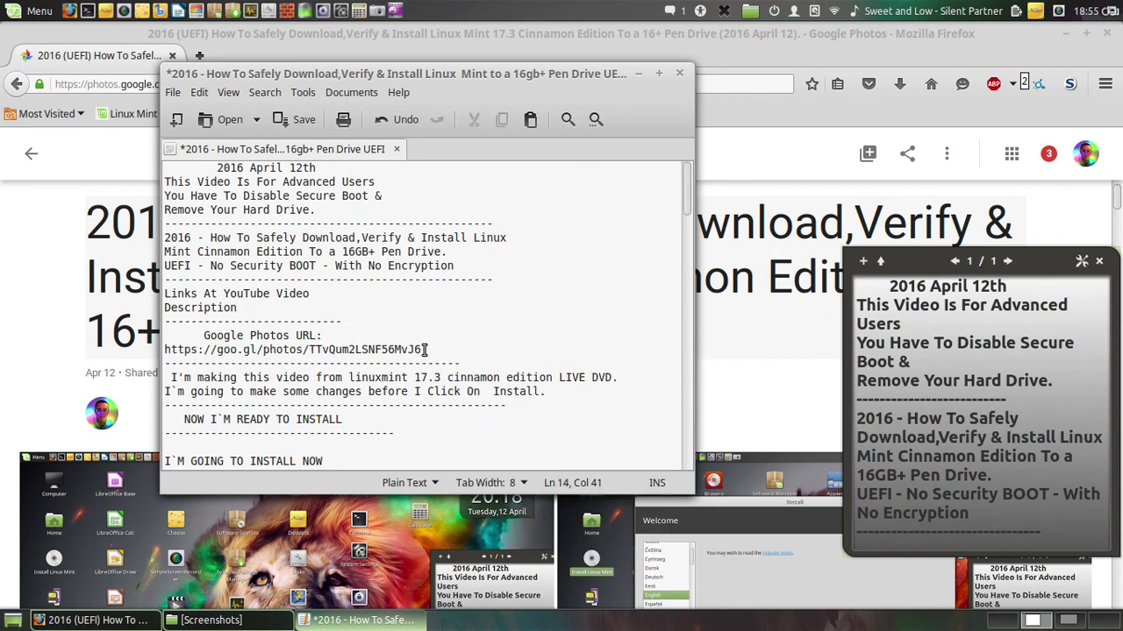
{"action": "key", "text": "BackSpace"}
{"action": "key", "text": "Return"}
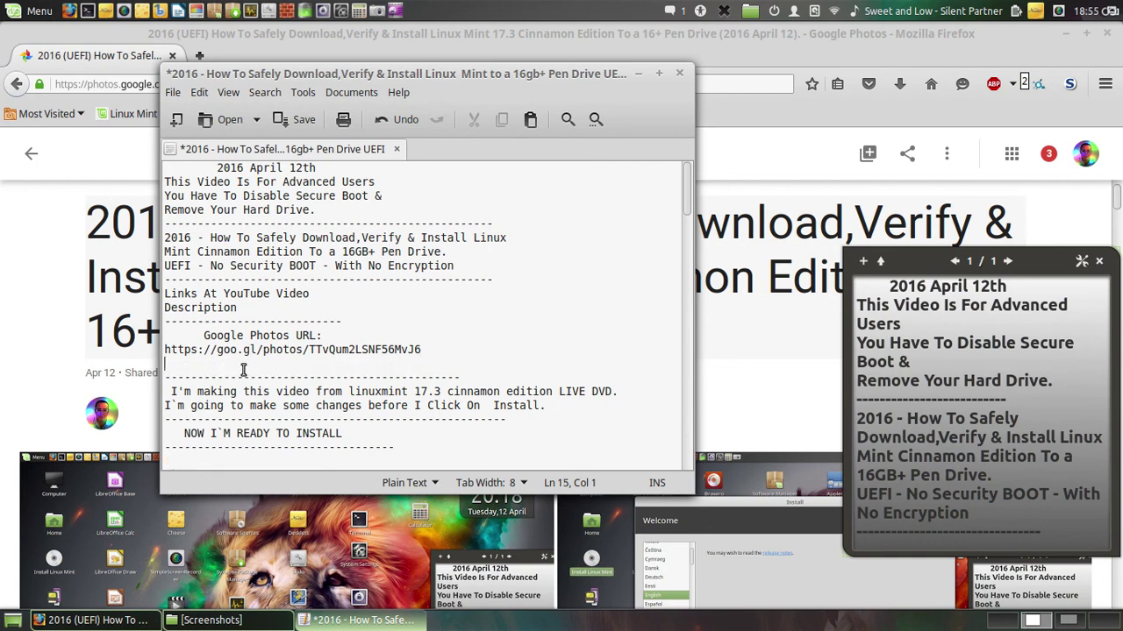
{"action": "right_click", "coordinate": [245, 371]}
{"action": "left_click", "coordinate": [275, 474]}
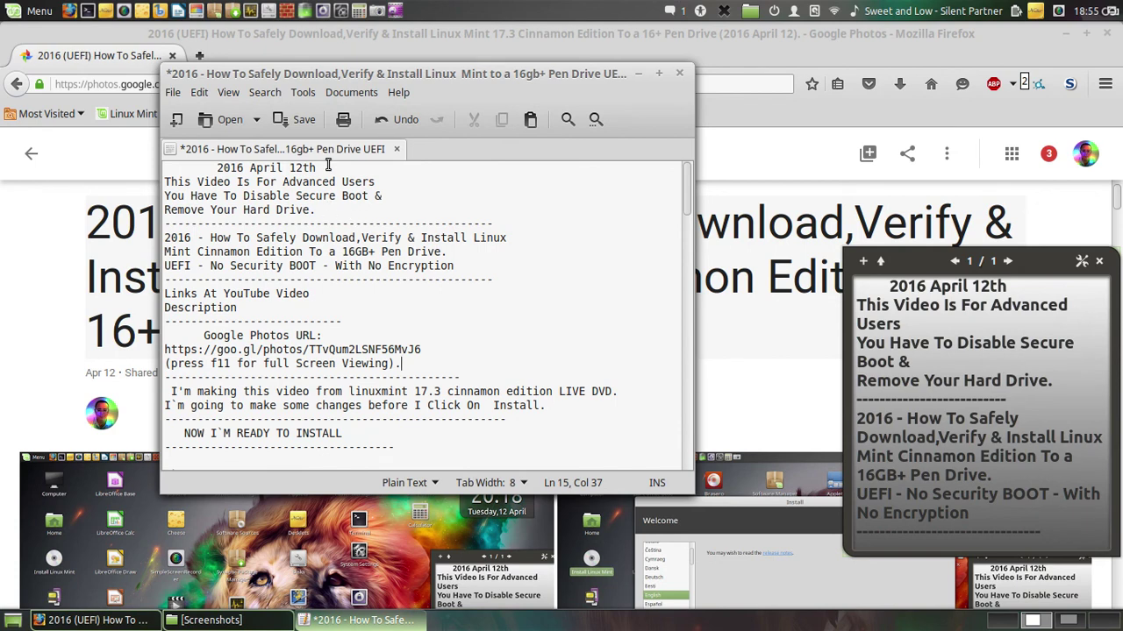
{"action": "left_click", "coordinate": [292, 120]}
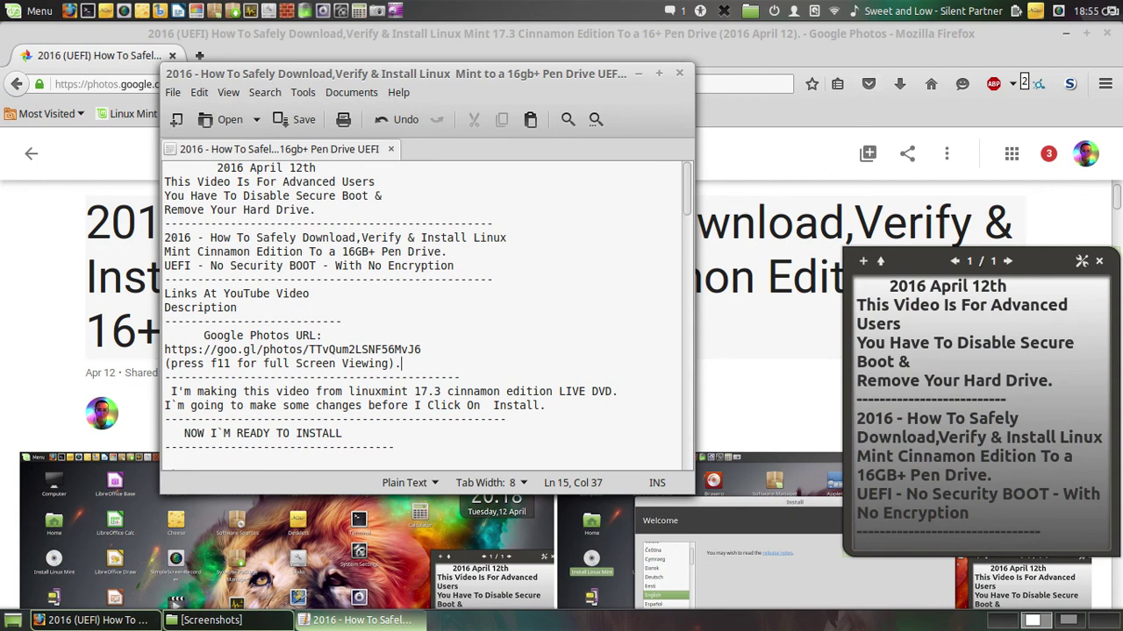
- Minimize the text document and open a new browser tab beside the album
{"action": "left_click", "coordinate": [637, 73]}
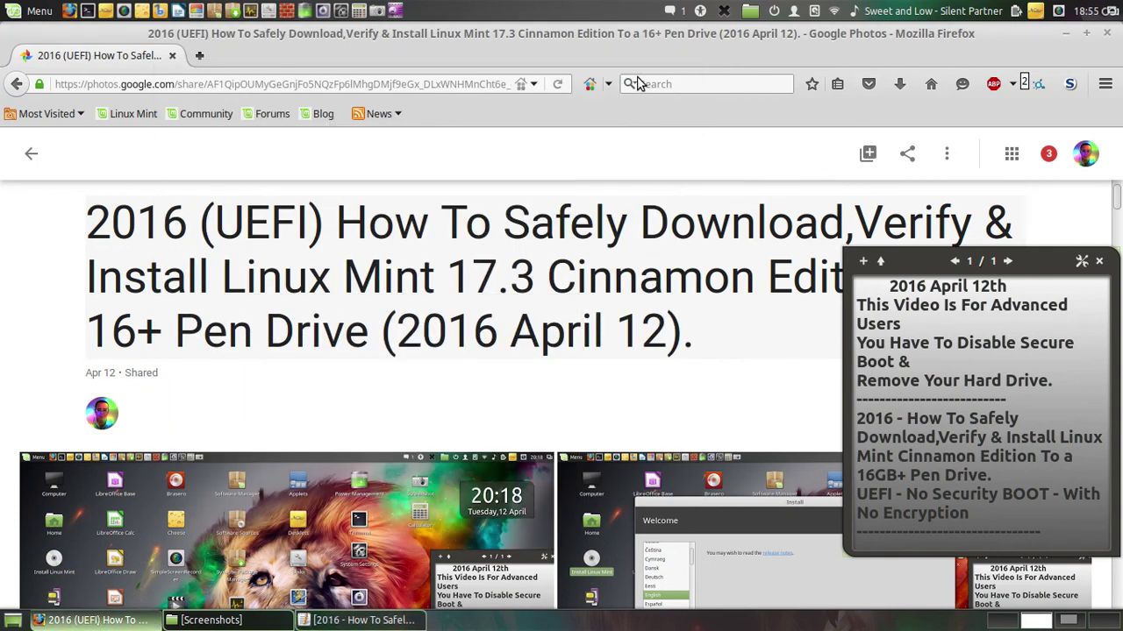
{"action": "left_click", "coordinate": [201, 56]}
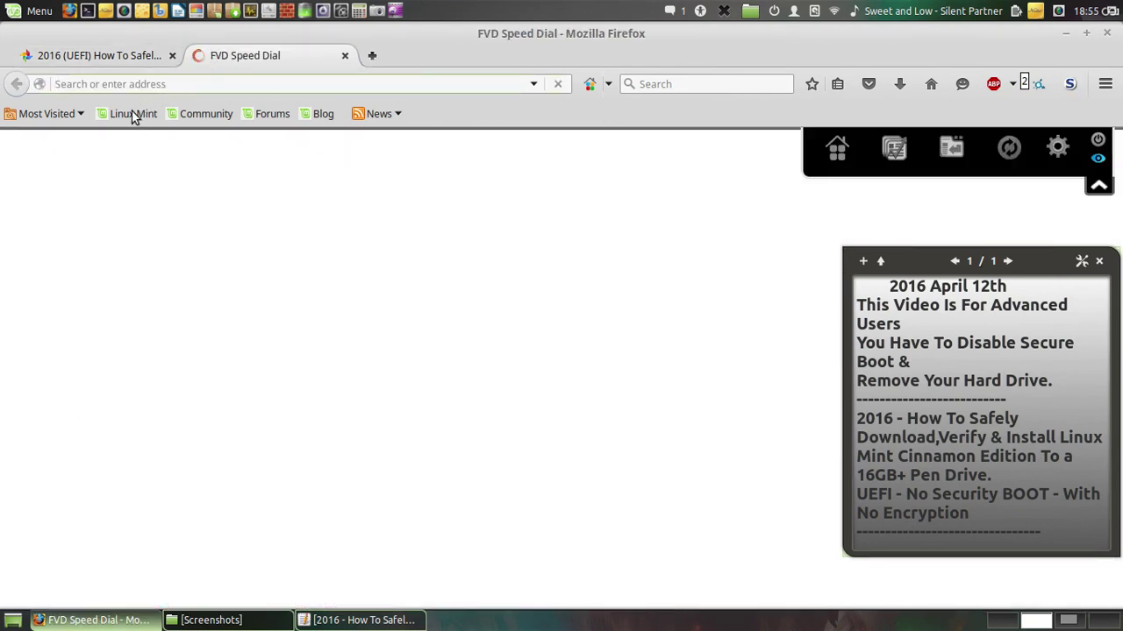